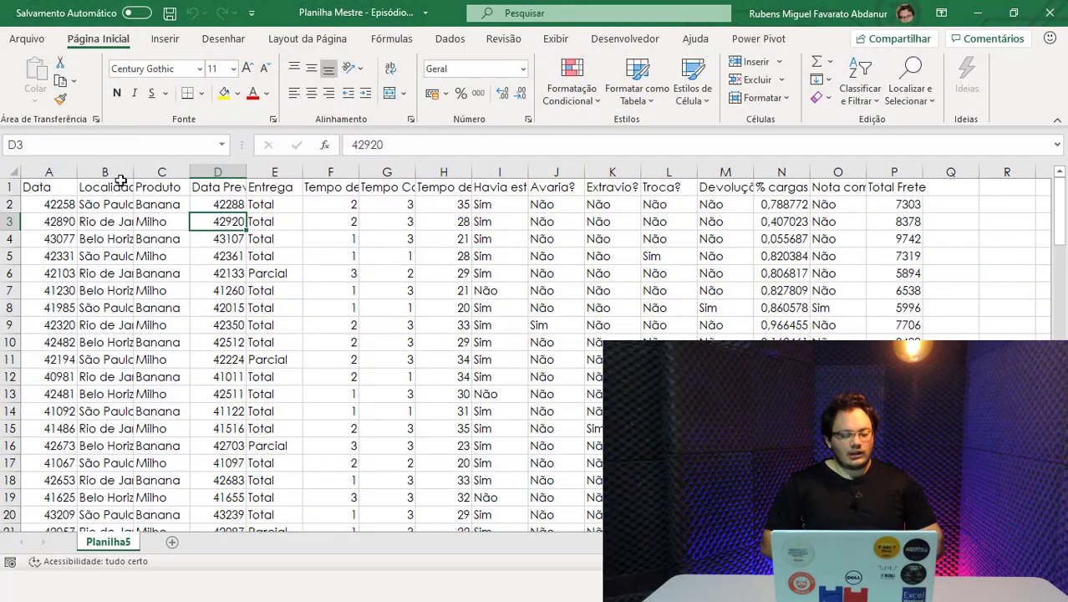
Select columns A through P, from the Data column to Total Frete.
left_click(68, 173)
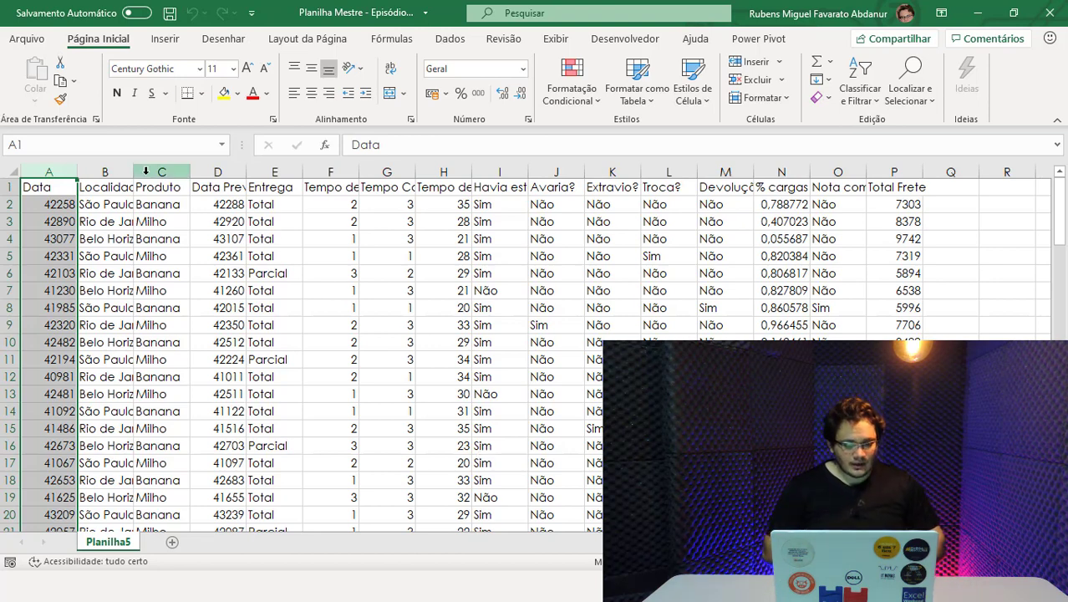
mouse_move(49, 171)
left_mouse_down()
mouse_move(484, 236)
mouse_move(894, 234)
left_mouse_up()
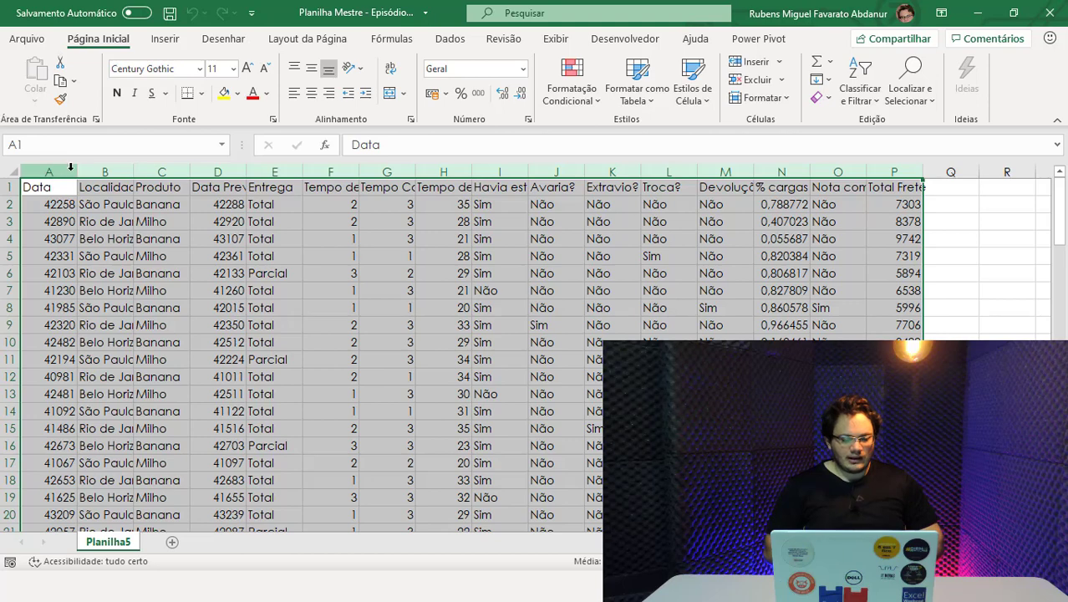
AutoFit the widths of columns A–P and review the Localidade city values.
double_click(72, 170)
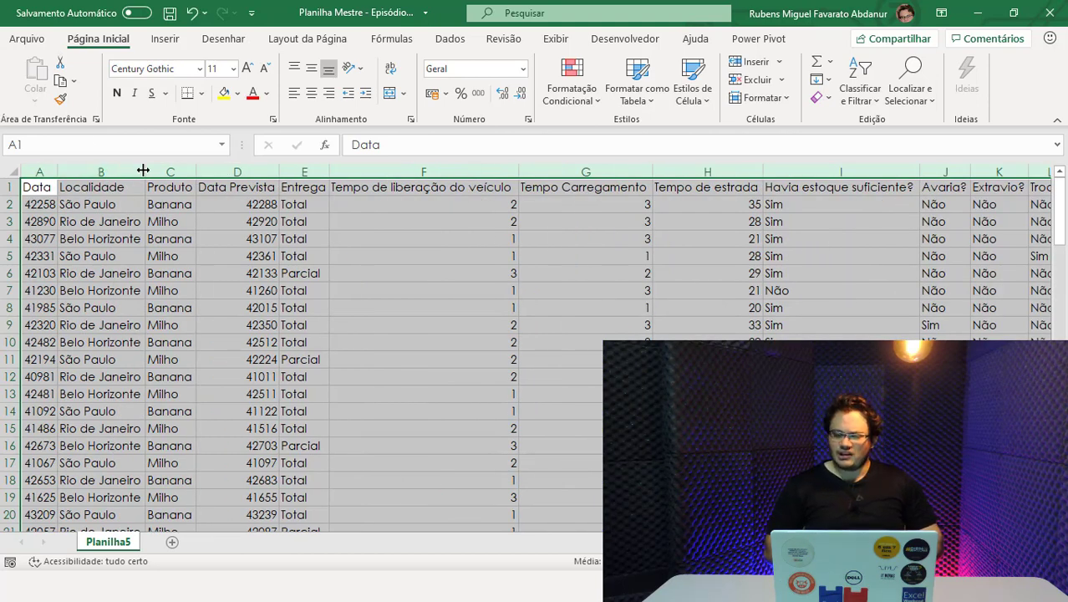
left_click(107, 220)
left_click(93, 307)
left_click(88, 409)
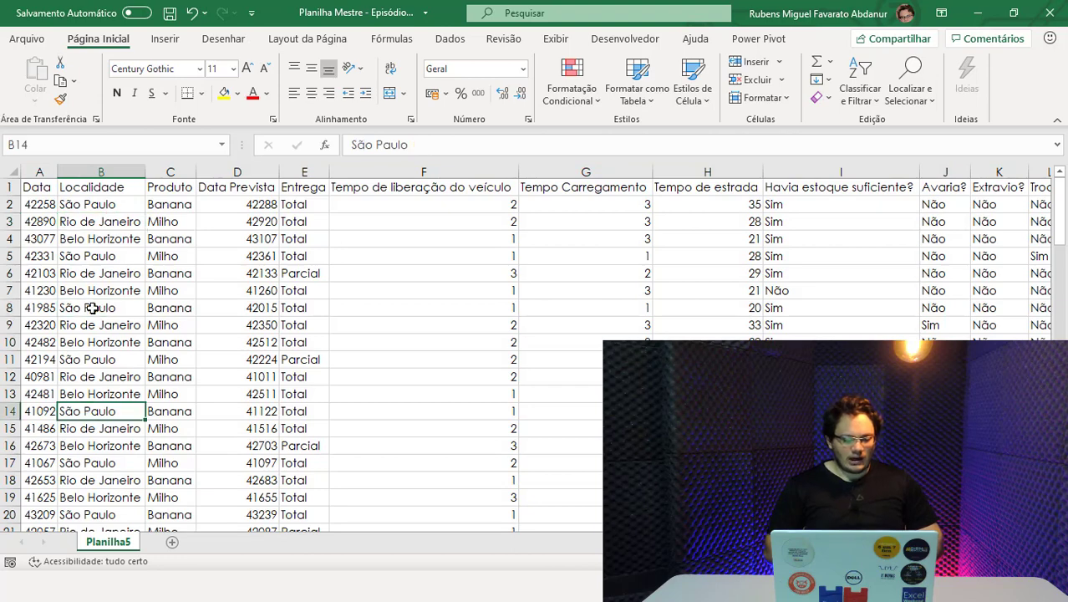
left_click(96, 289)
left_click(96, 222)
left_click(101, 206)
left_click(107, 307)
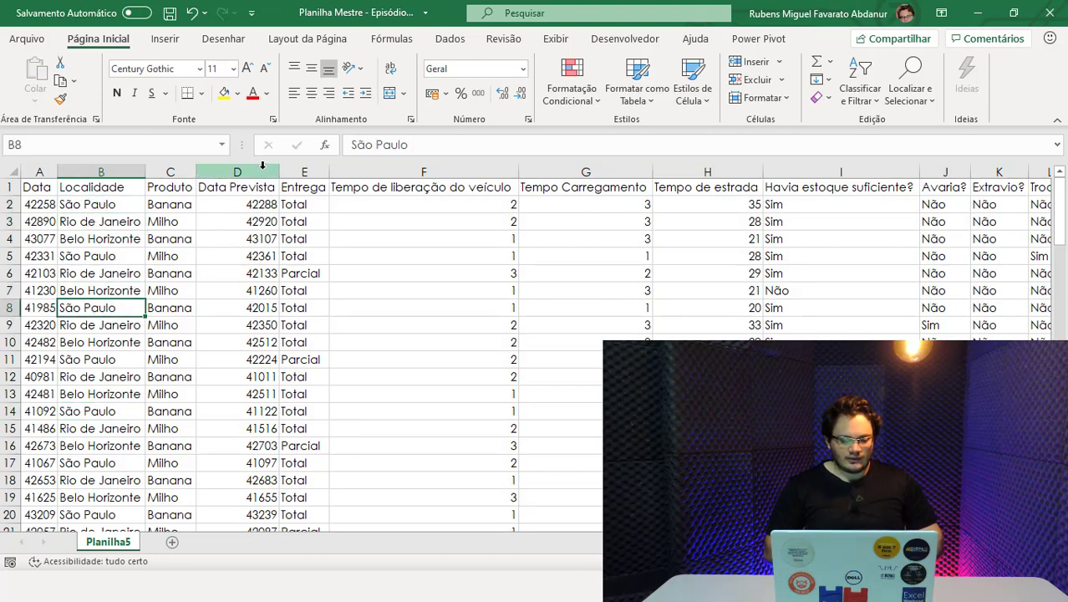
Review the Data Prevista, Entrega and vehicle release time values.
left_click(243, 222)
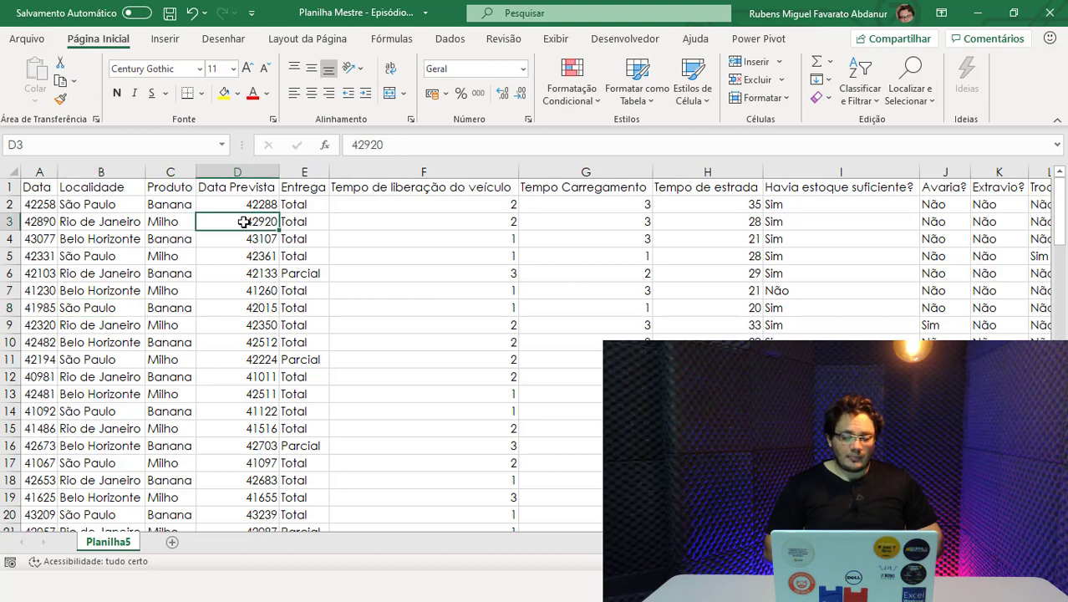
left_click(318, 206)
left_click(323, 172)
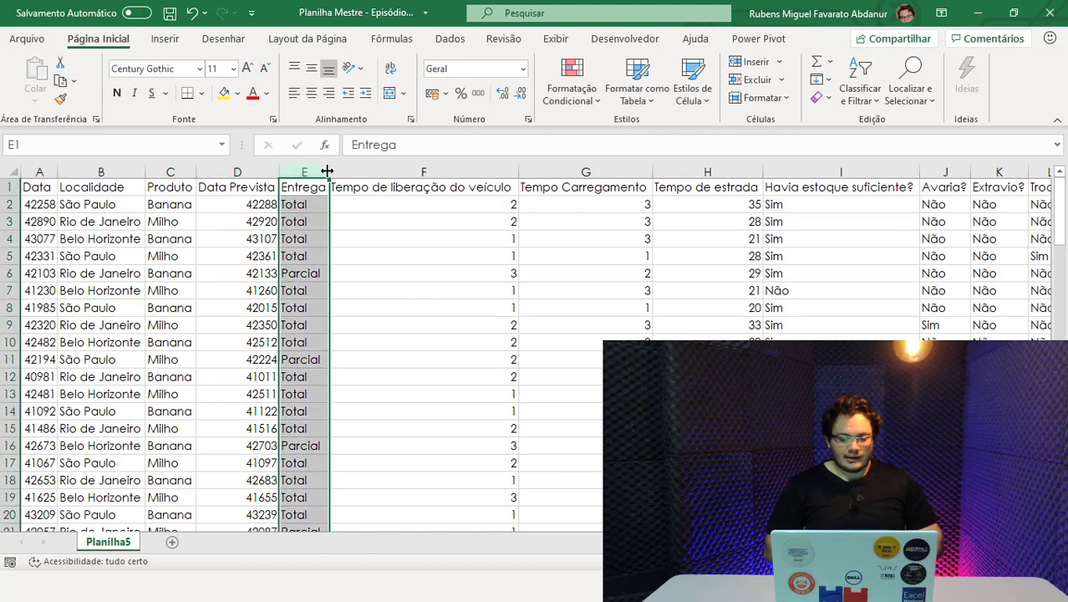
left_click(322, 221)
left_click(309, 331)
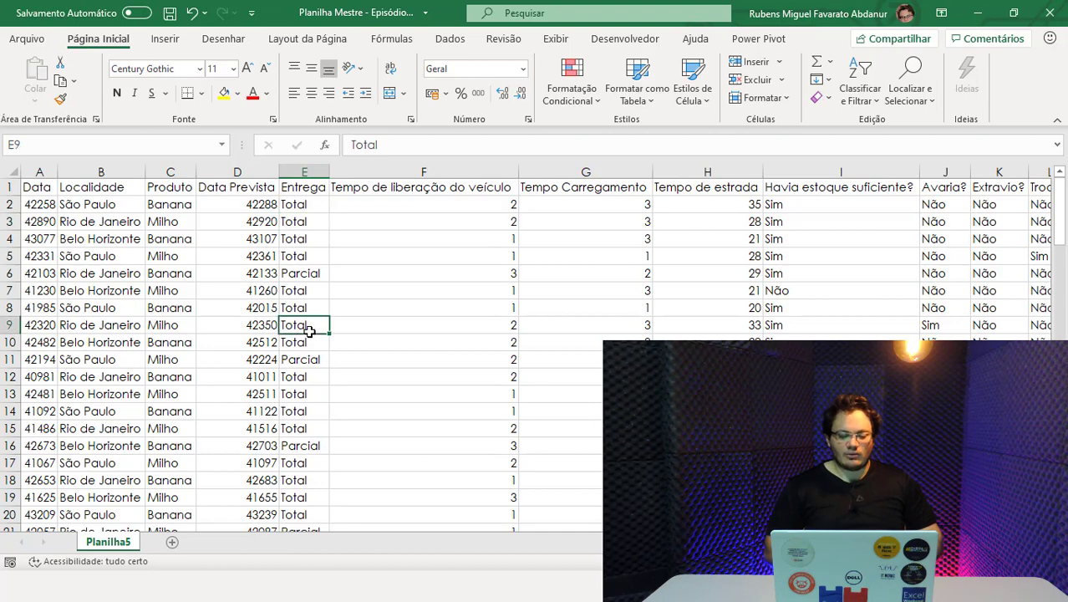
left_click_drag(317, 238, 408, 244)
left_click(467, 206)
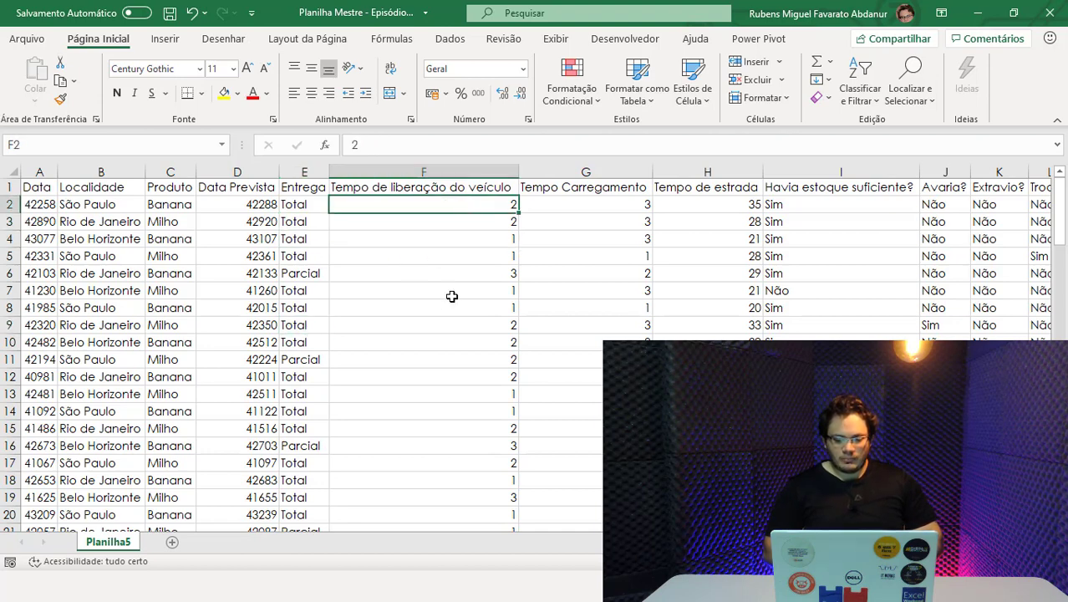
left_click(452, 306)
left_click(458, 226)
left_click(451, 331)
left_click(481, 222)
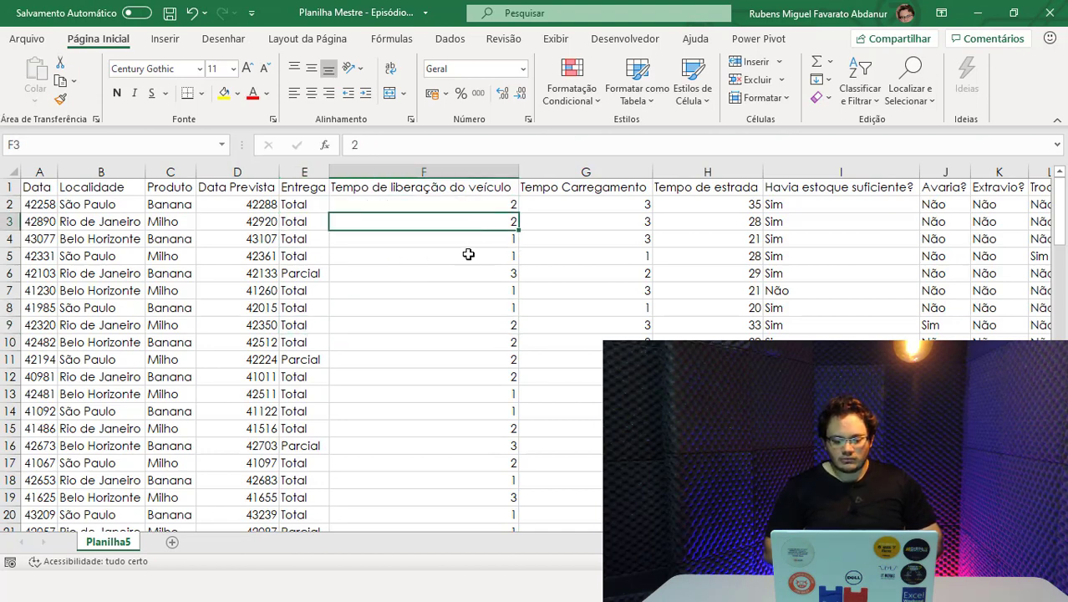
Review the Tempo Carregamento, Tempo de estrada and stock-sufficiency values.
left_click(610, 237)
left_click(606, 206)
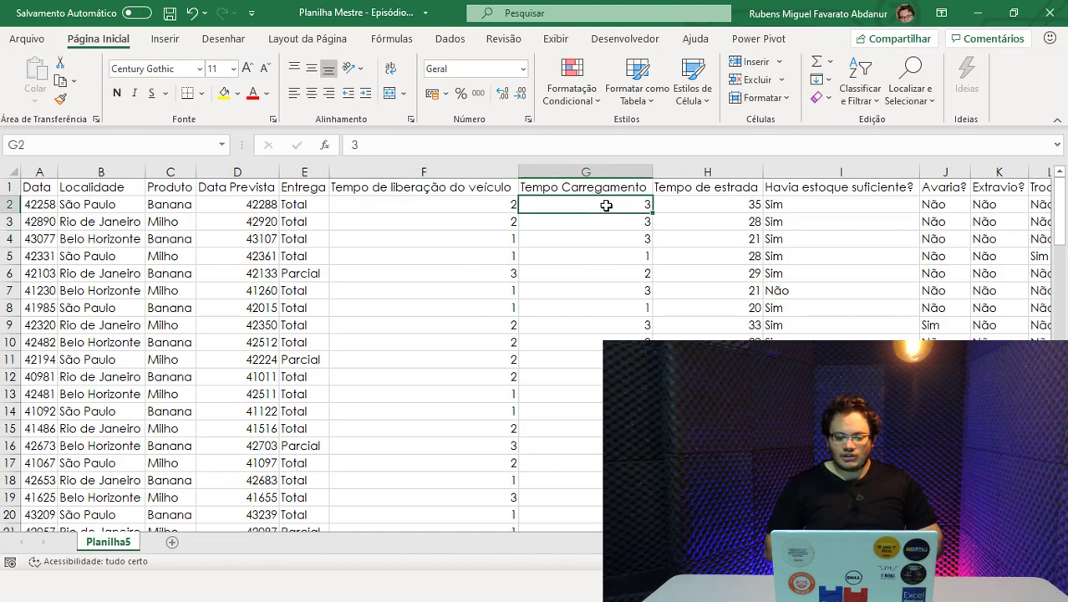
left_click(592, 323)
left_click(601, 250)
left_click(580, 364)
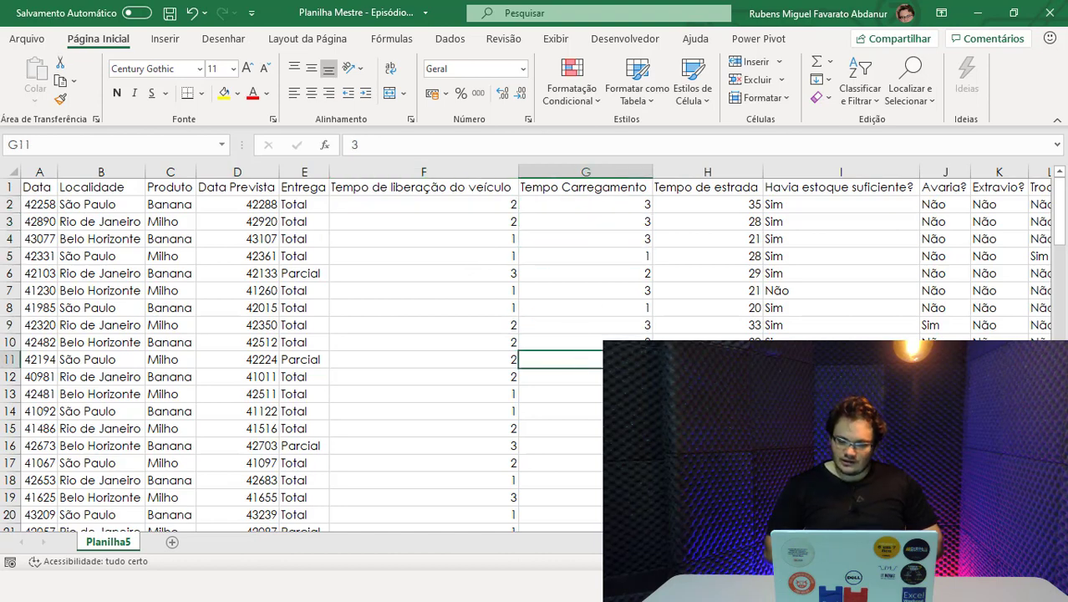
left_click(635, 361)
left_click(677, 224)
left_click(671, 286)
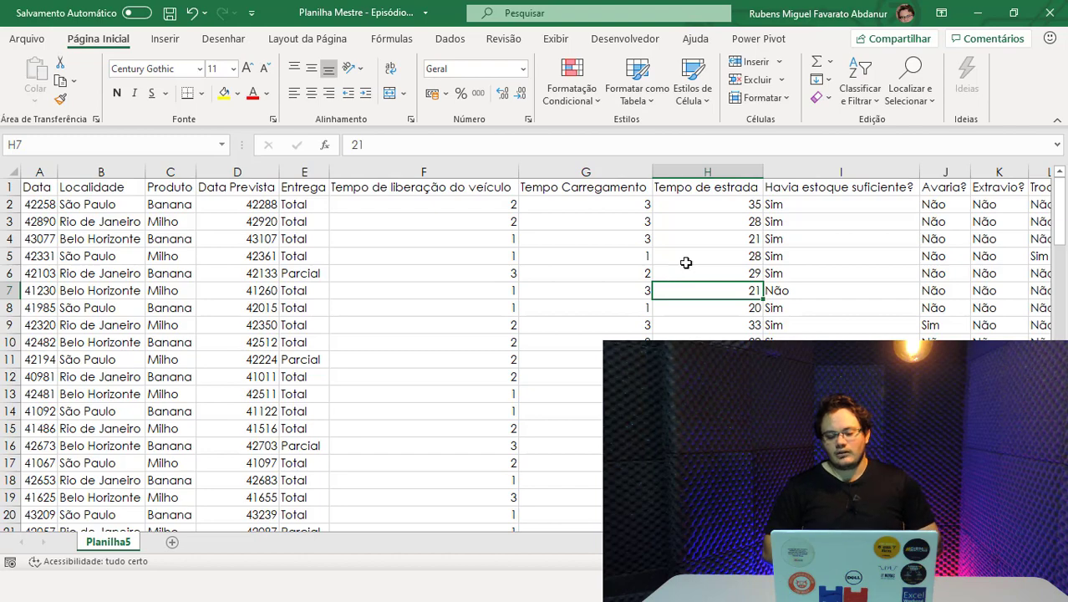
left_click(849, 295)
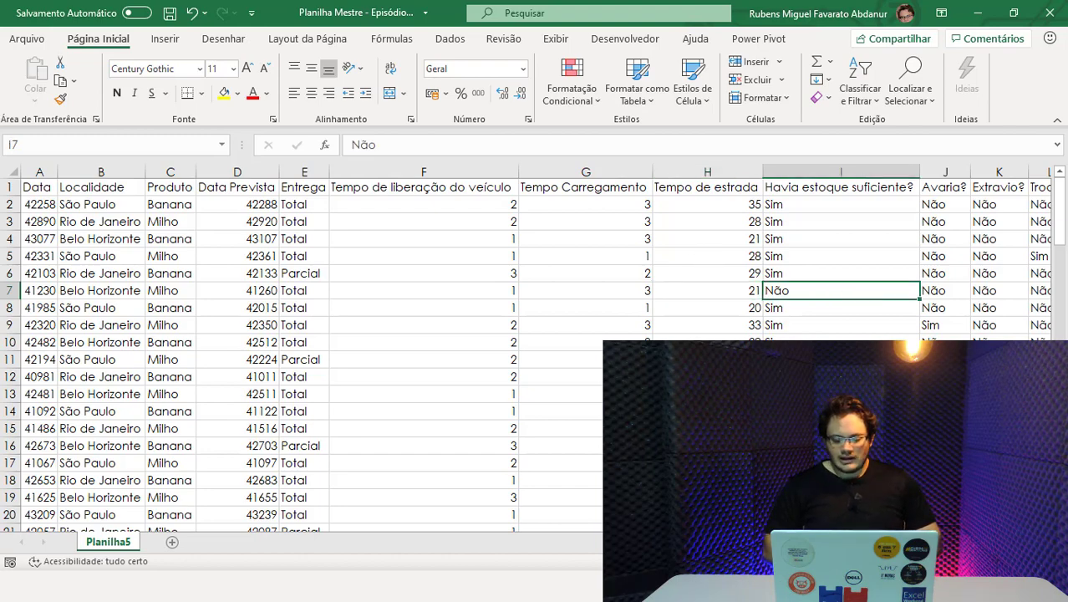
Review the stock and Avaria? answers further right in the table.
scroll(535, 351, "right", 4)
scroll(535, 351, "right", 1)
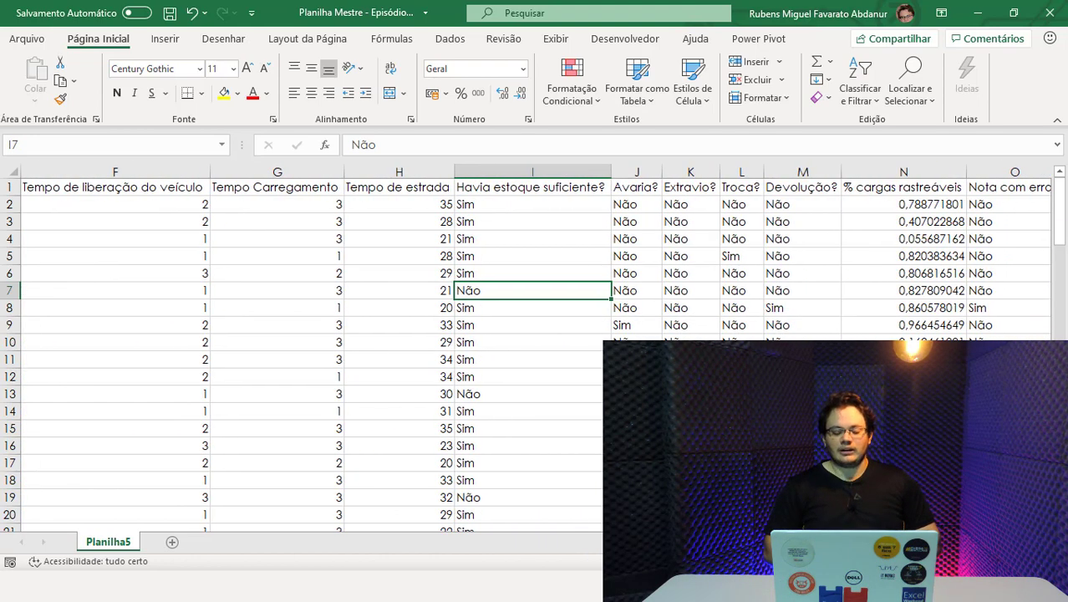
left_click(549, 249)
left_click(535, 358)
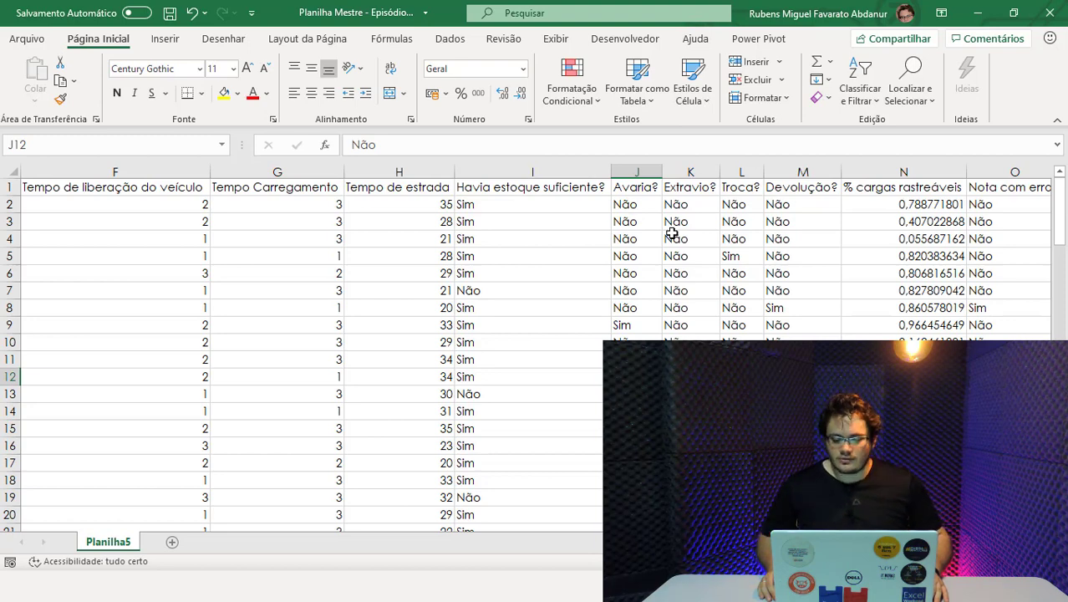
left_click(854, 189)
key("Right")
key("Down")
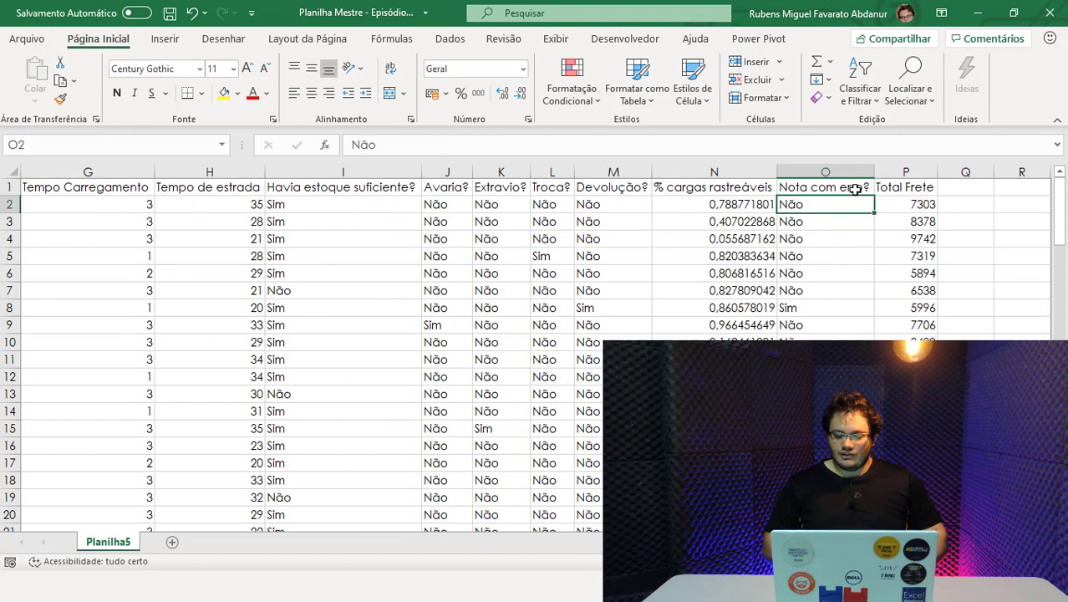
key("Left")
key("Up")
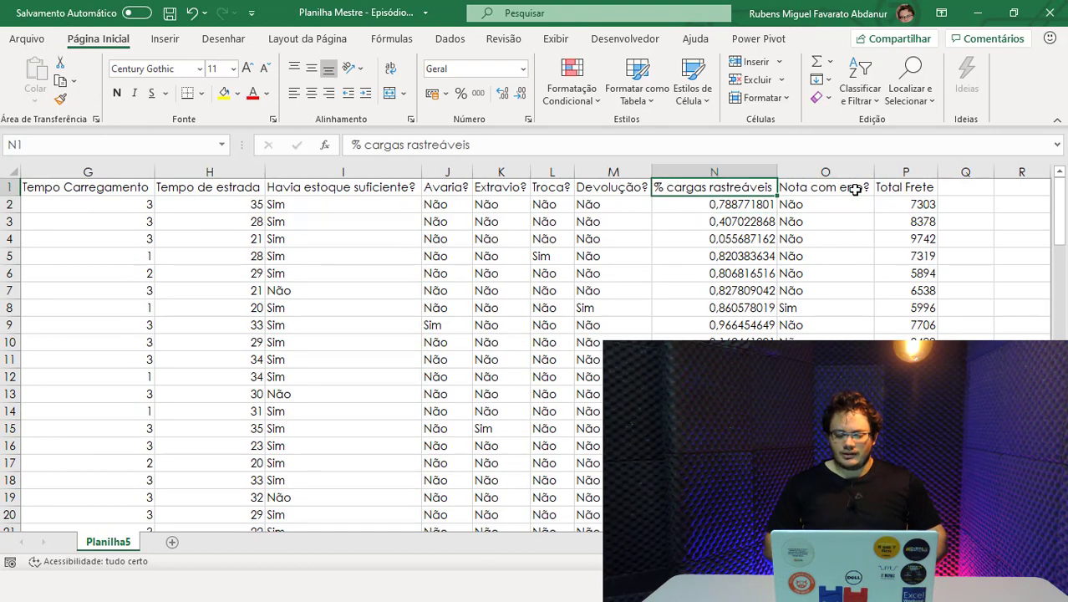
key("Down")
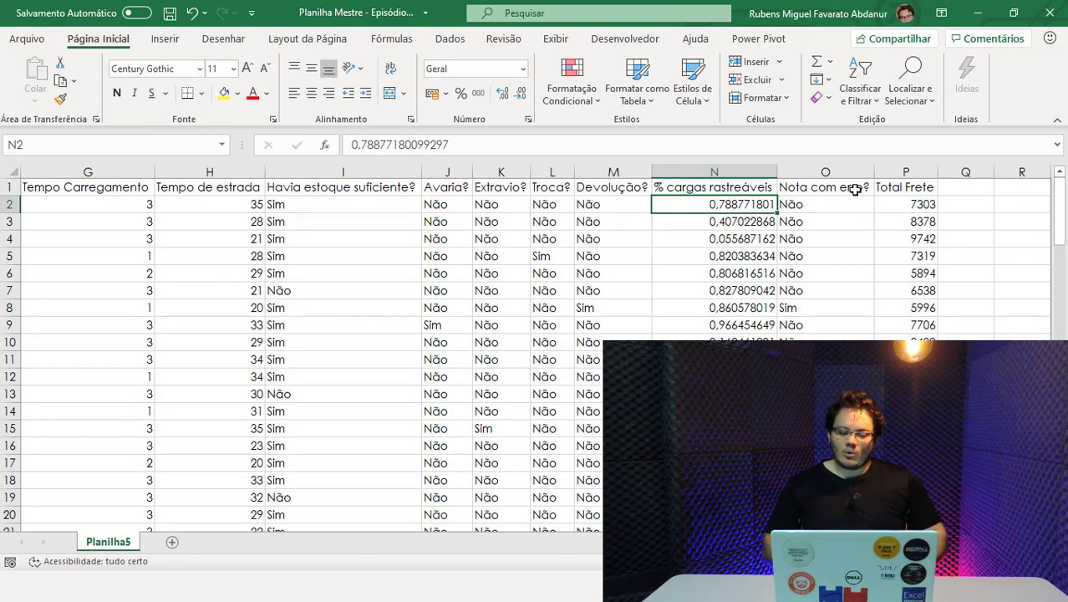
mouse_move(762, 245)
left_mouse_down()
mouse_move(810, 251)
mouse_move(836, 326)
left_mouse_up()
left_click(811, 255)
double_click(839, 250)
left_click(823, 188)
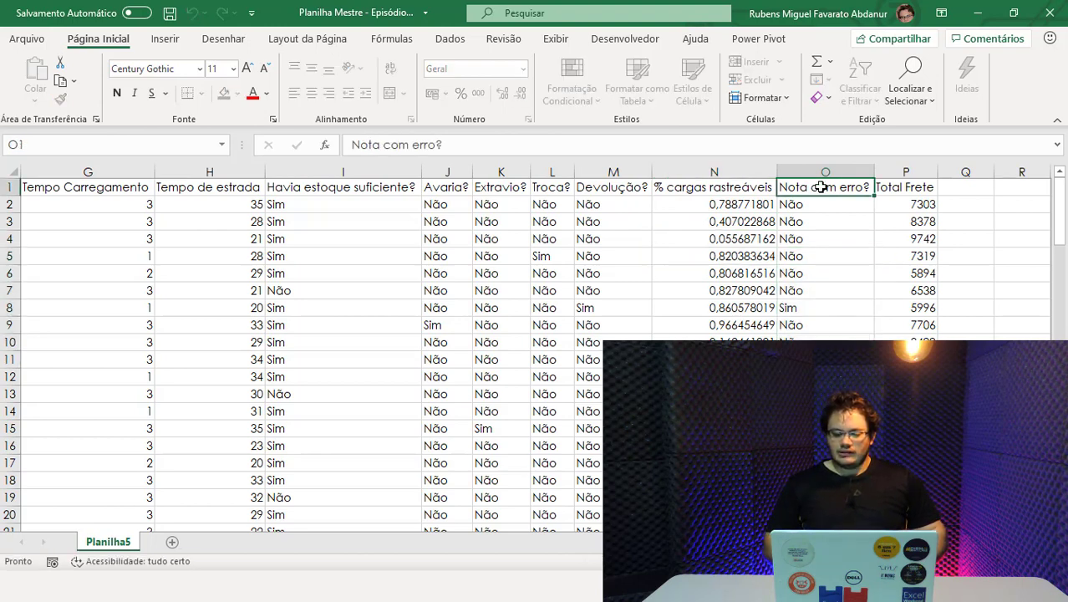
left_click(839, 216)
left_click(813, 324)
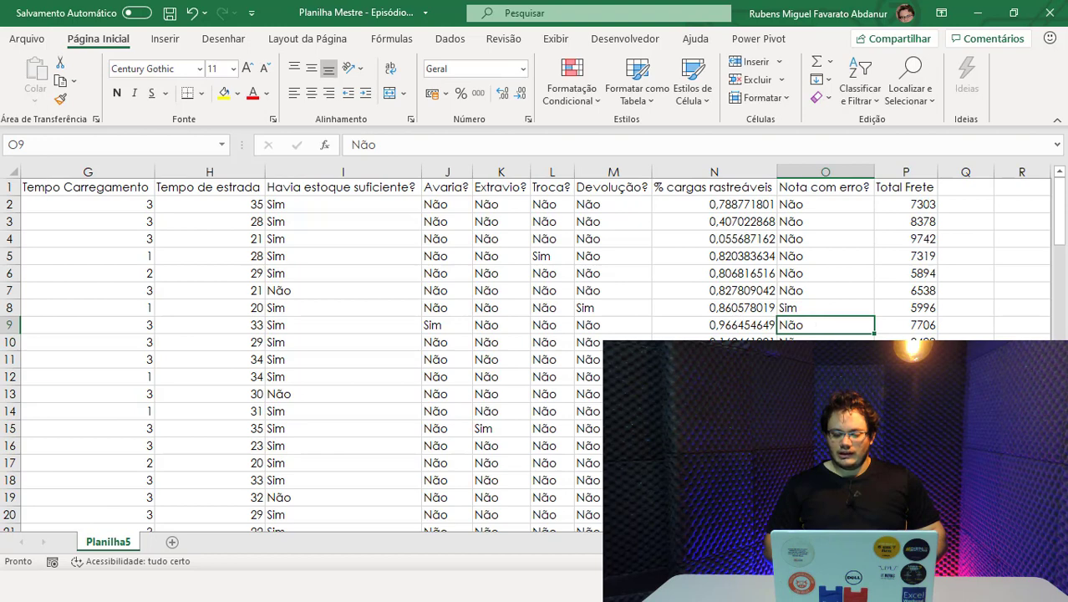
left_click(815, 257)
left_click(824, 338)
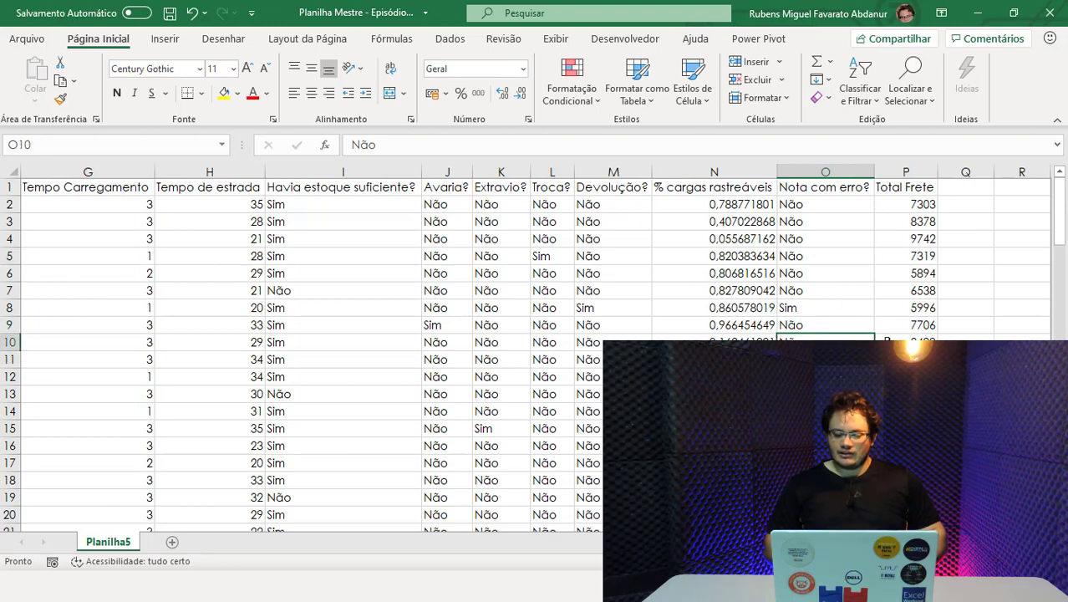
left_click(862, 268)
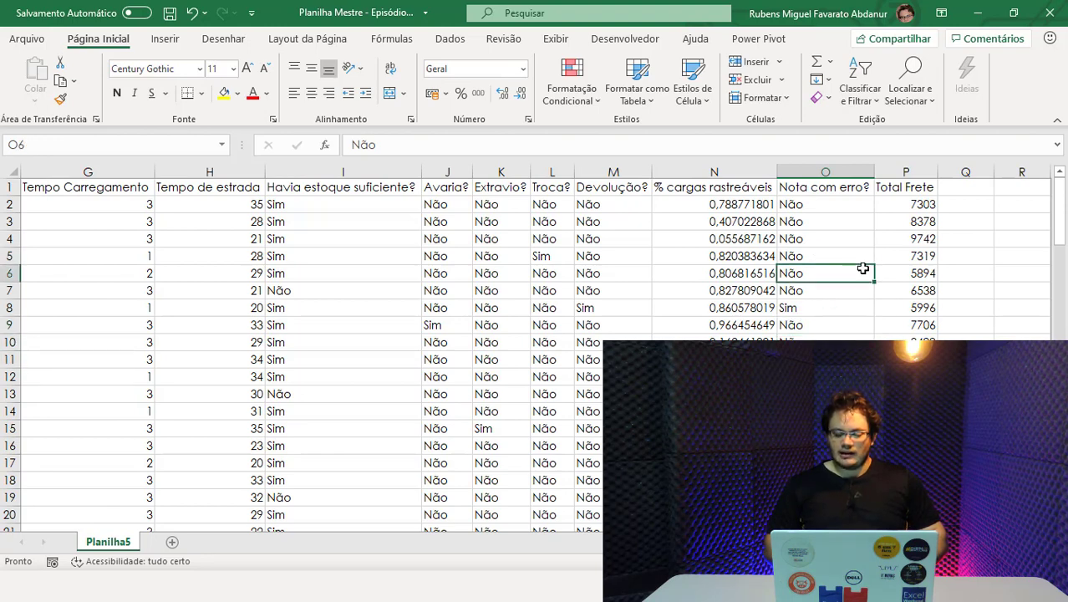
left_click(871, 314)
left_click(870, 344)
left_click(827, 219)
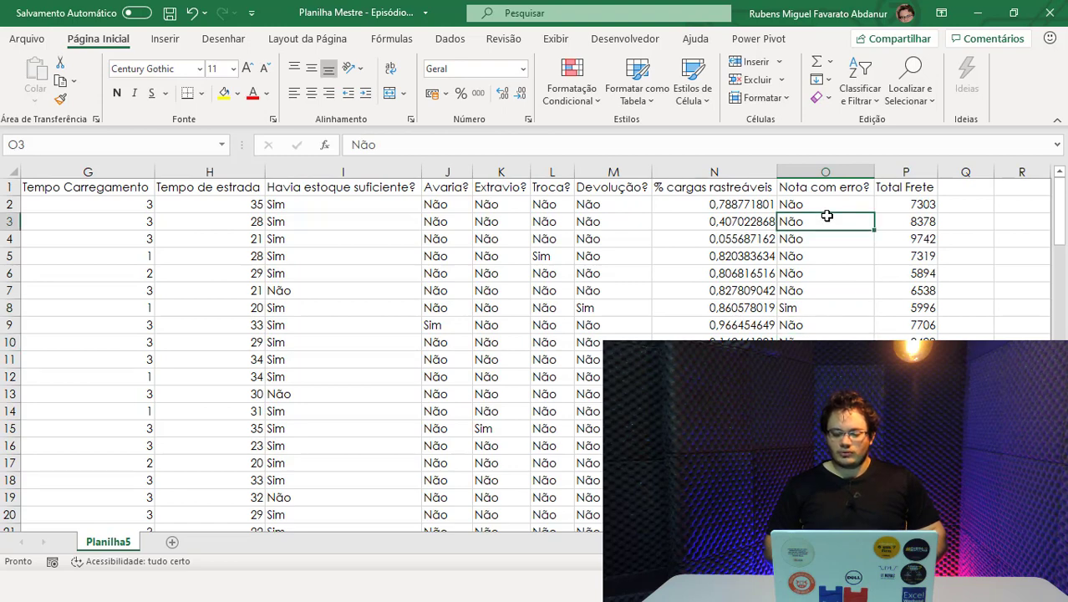
left_click(917, 222)
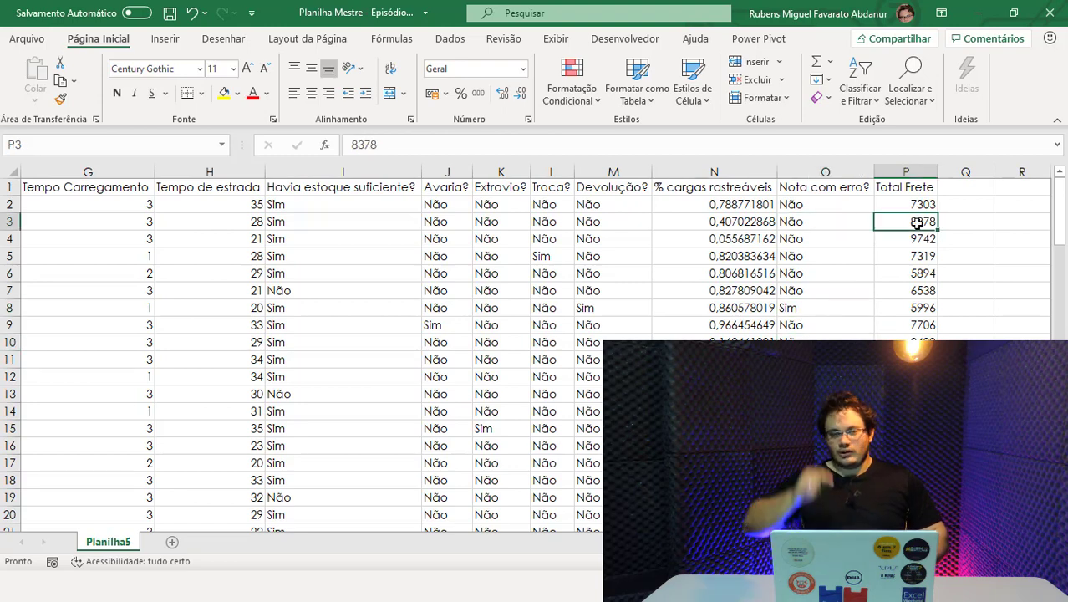
key("Up")
key("Up")
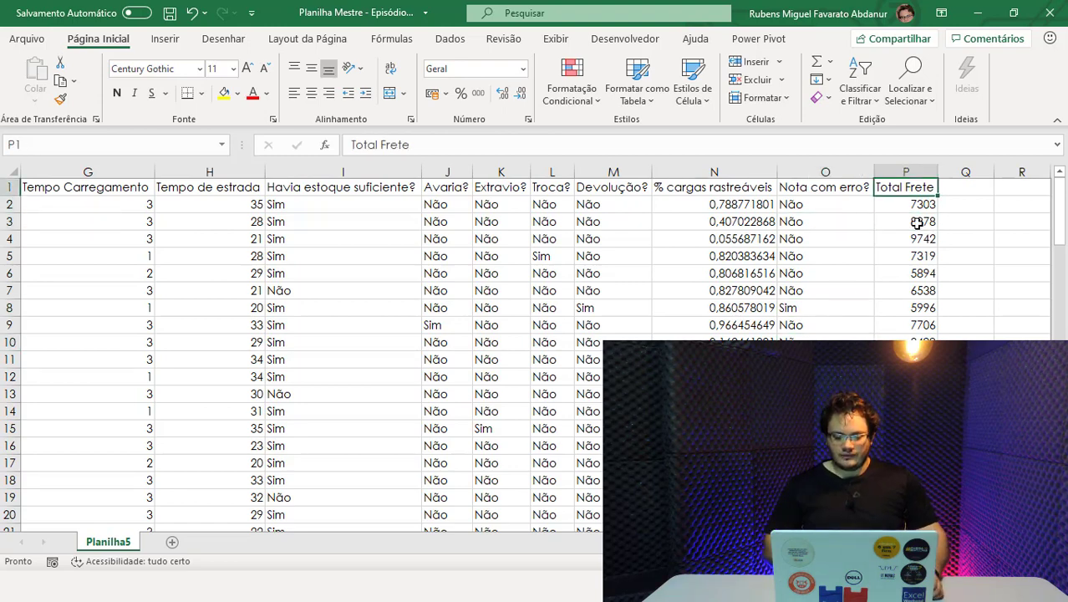
key("ctrl+Left")
key("Down")
key("Down")
key("Up")
key("Up")
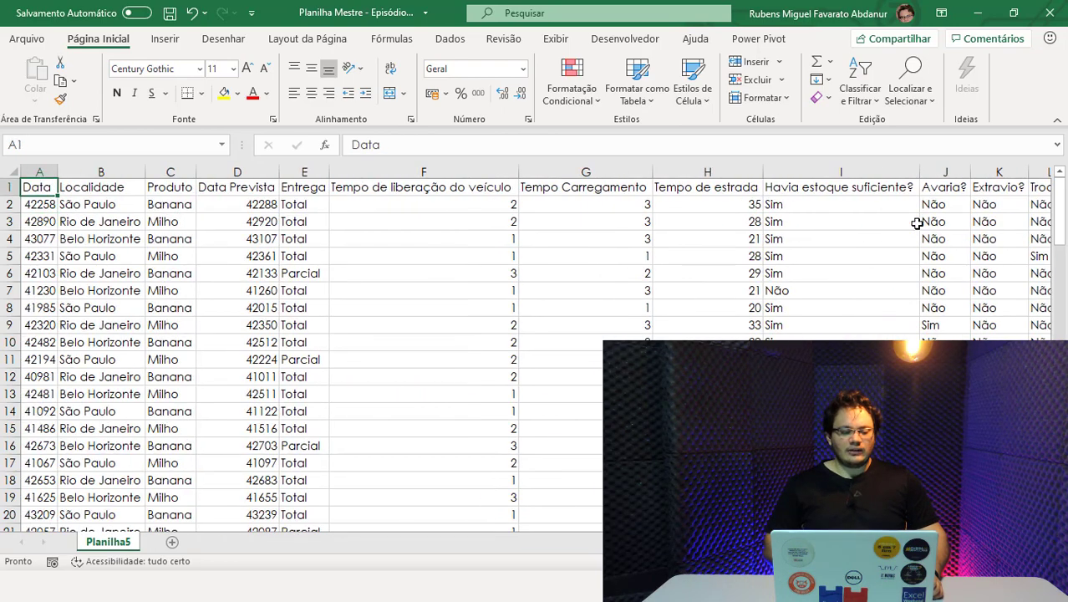
key("Right")
key("Right")
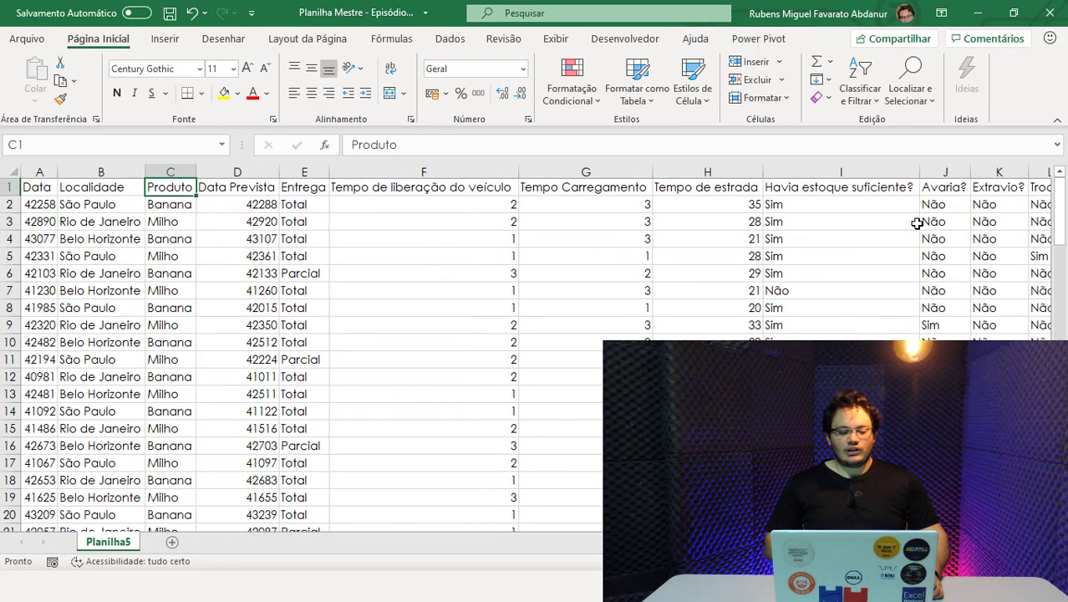
key("Down")
key("Down")
key("Up")
key("Up")
key("Right")
key("Down")
key("Left")
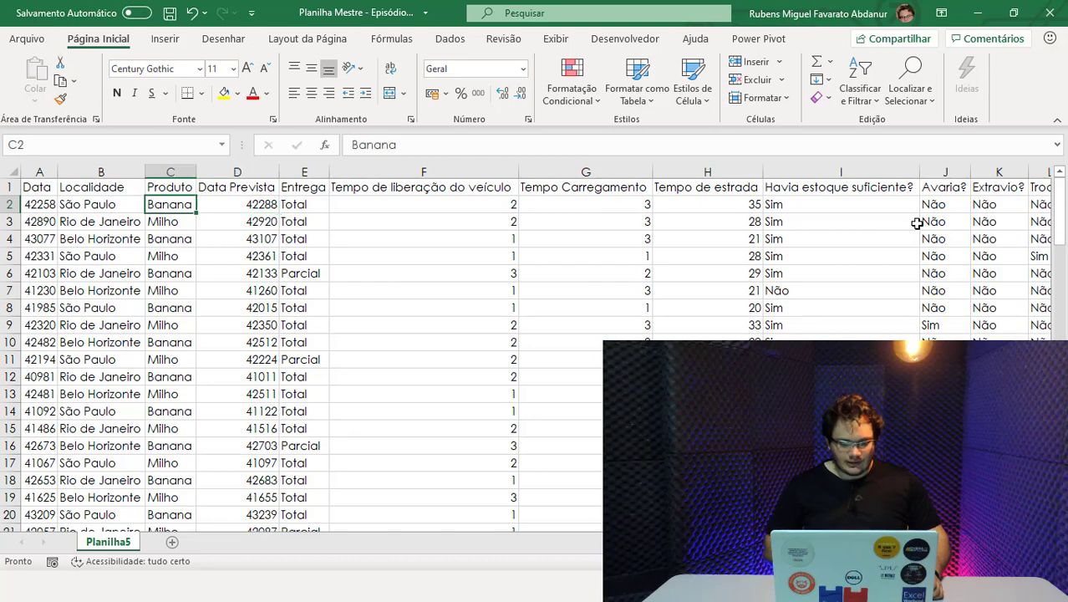
key("Up")
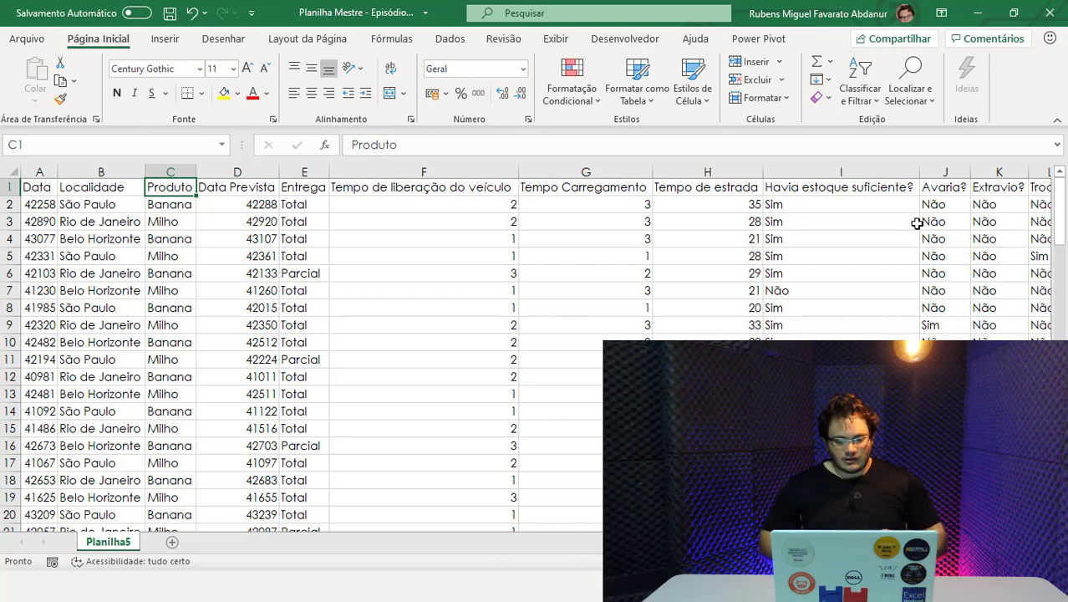
left_click(425, 271)
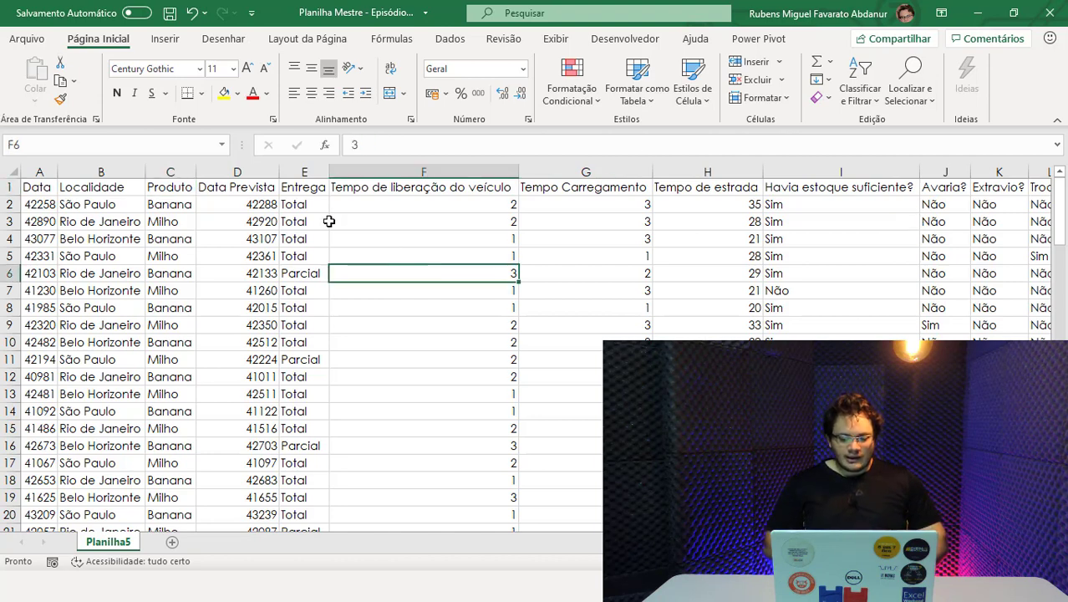
left_click(211, 226)
left_click(331, 256)
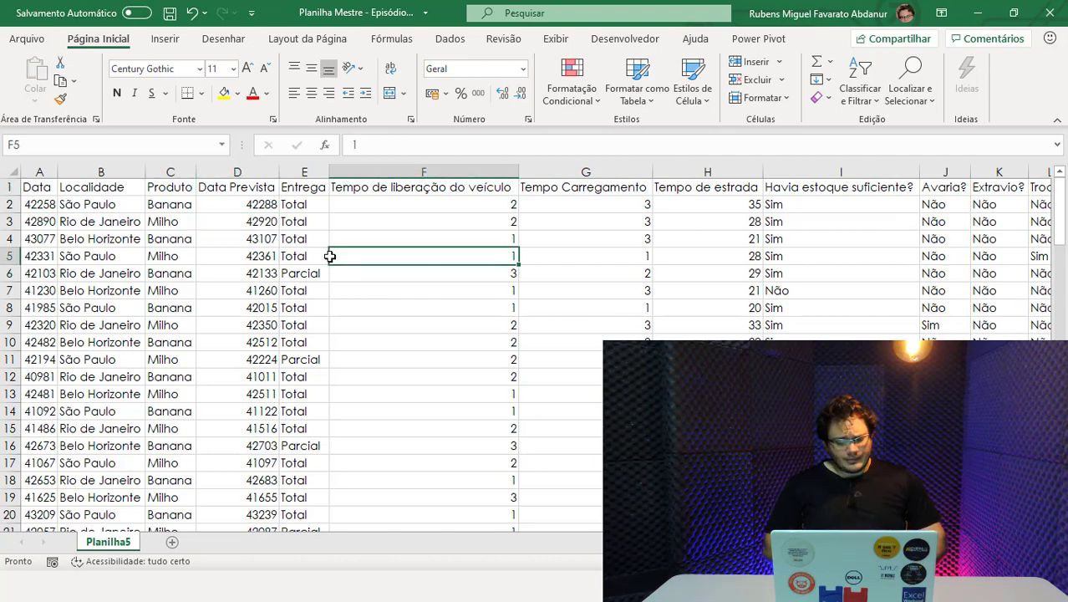
left_click(515, 308)
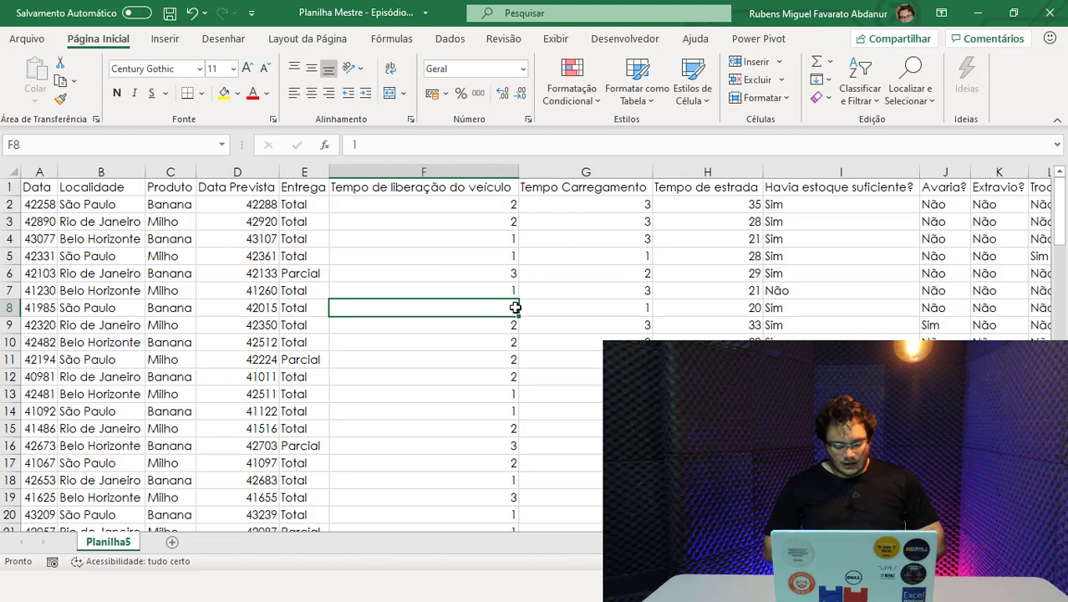
Convert range $A$1:$P$100 into table Tabela2, with the first row as headers.
key("ctrl+alt+t")
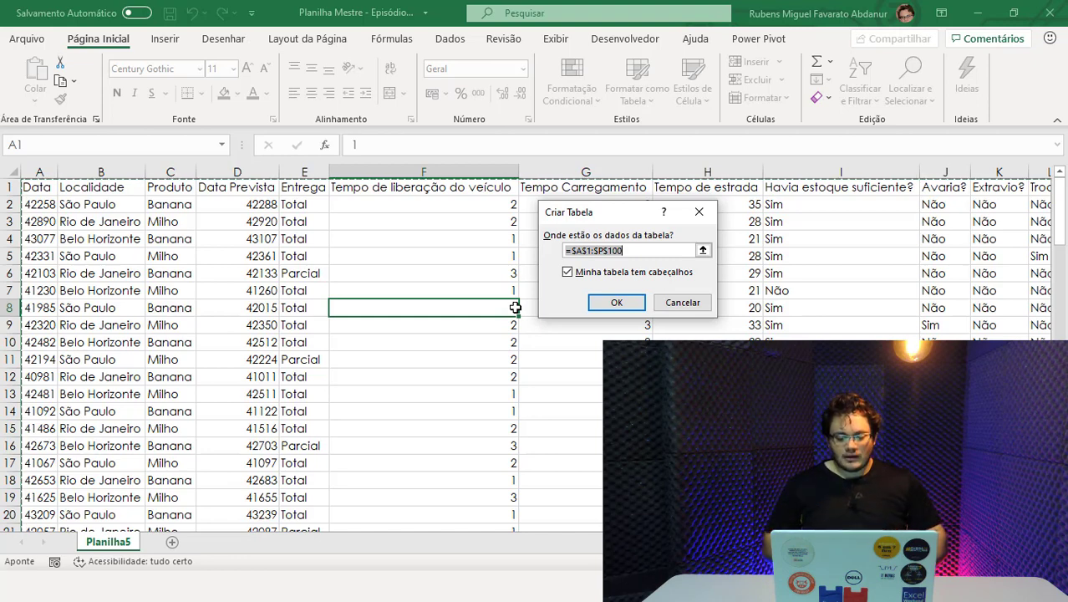
left_click_drag(575, 217, 495, 188)
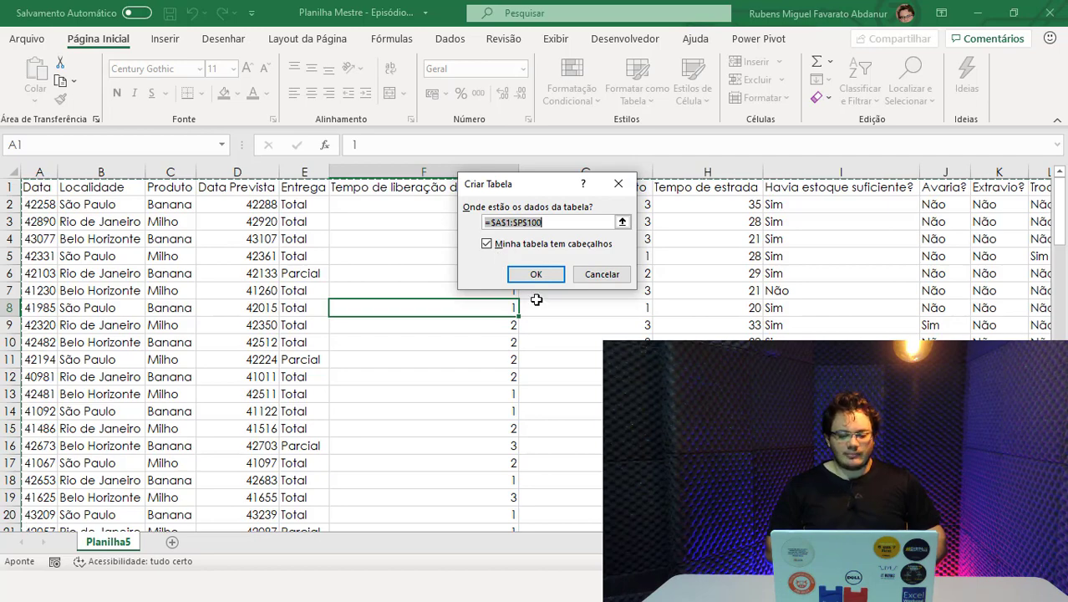
left_click(535, 276)
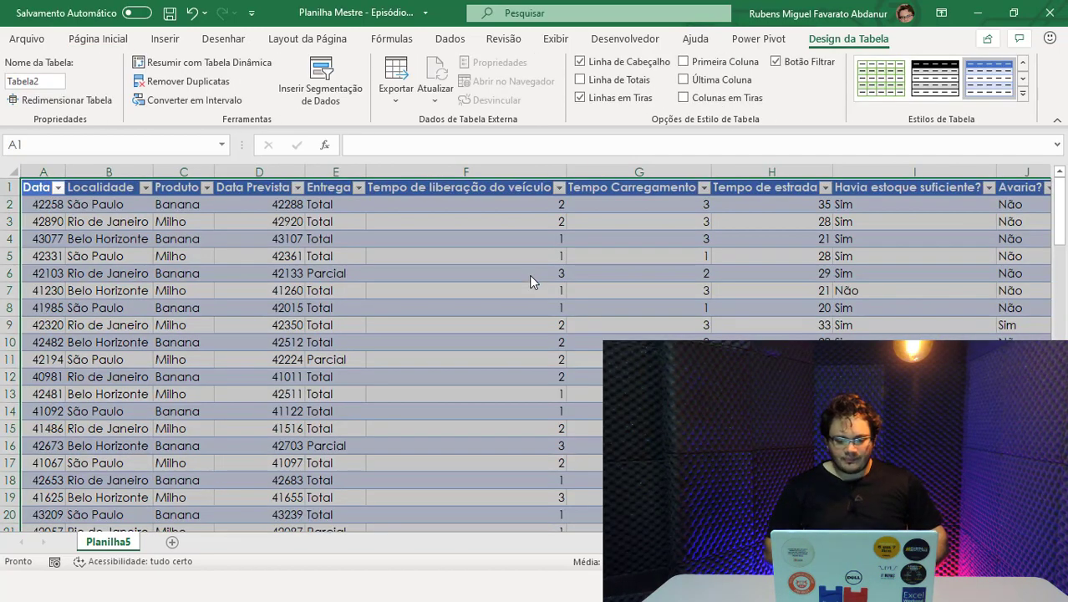
Turn off banded rows and apply a light blue medium table style.
left_click(588, 100)
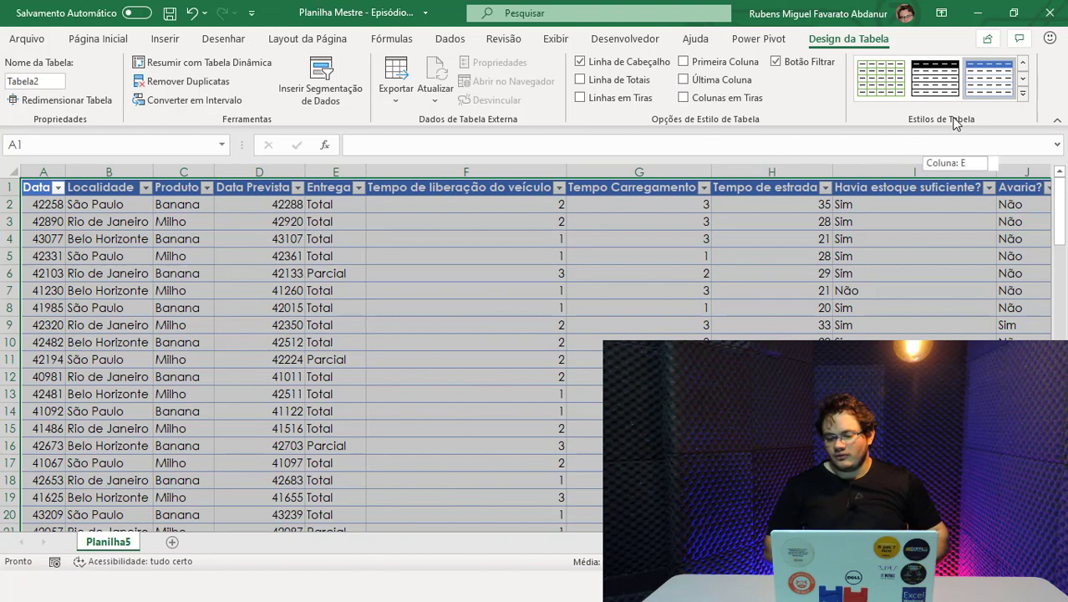
left_click(1023, 95)
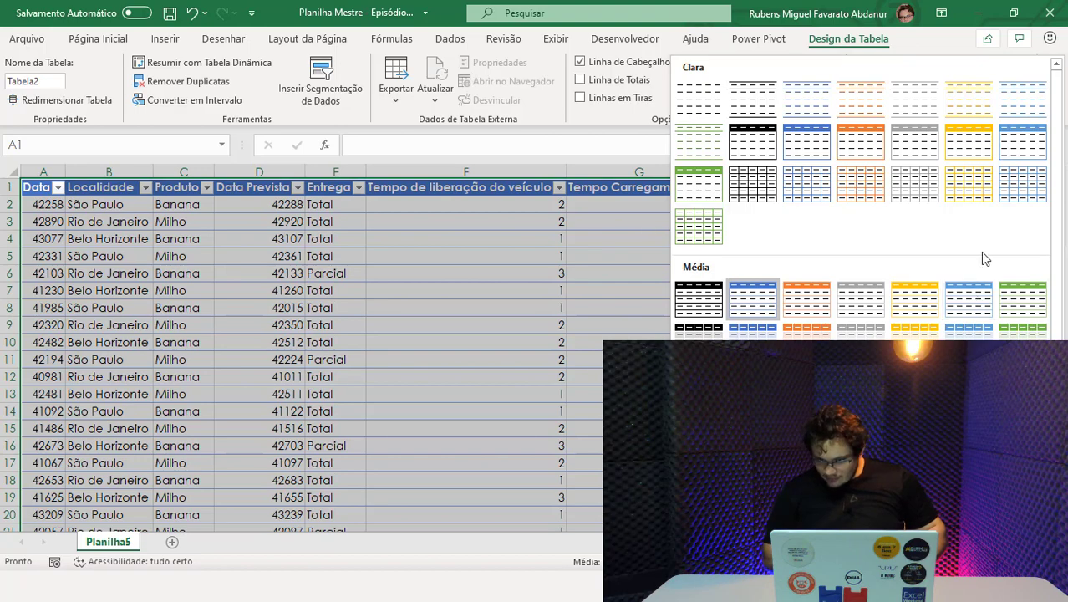
left_click(968, 302)
left_click(743, 237)
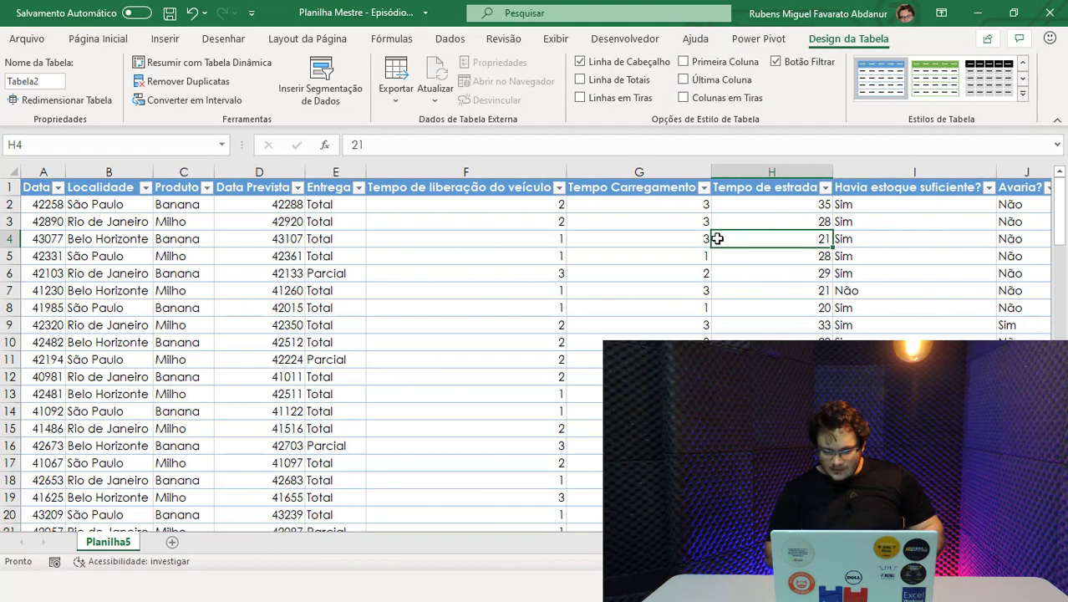
Review the Data and Data Prevista columns, which show raw serials like 42258.
left_click(243, 295)
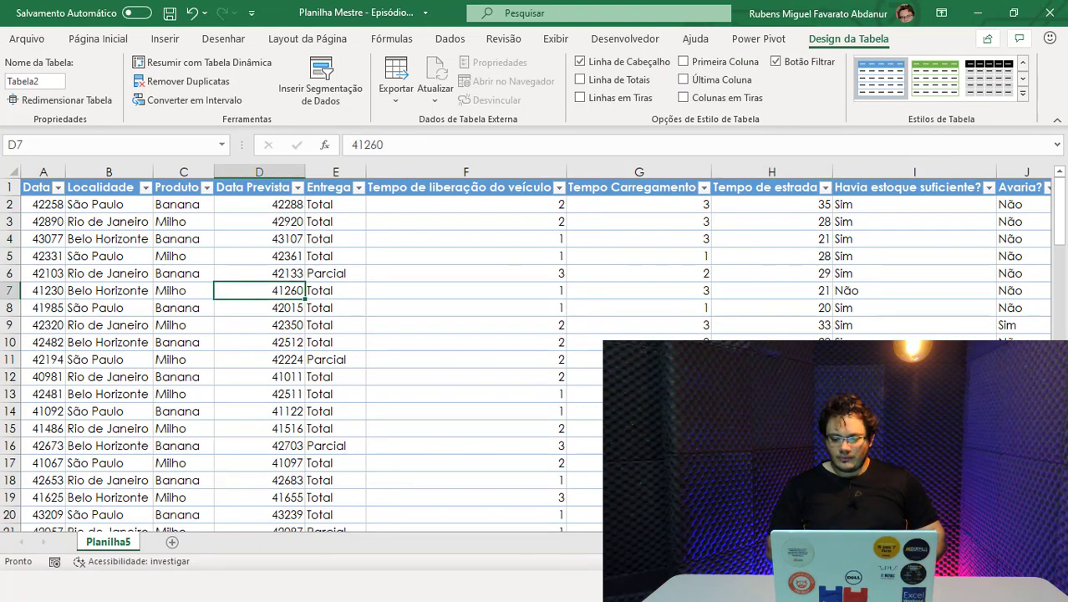
left_click(1022, 93)
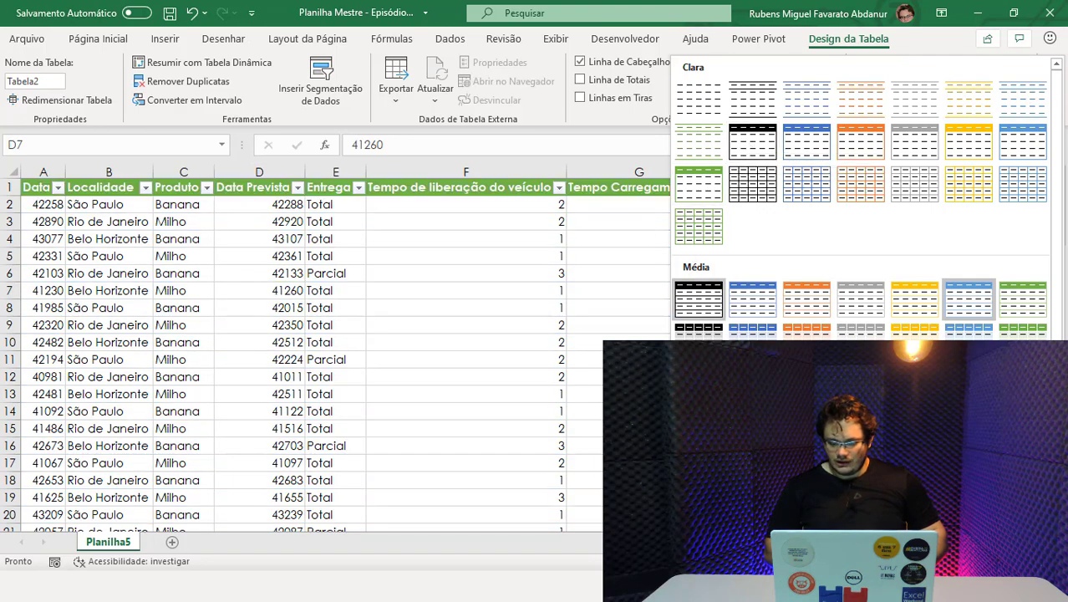
key("Escape")
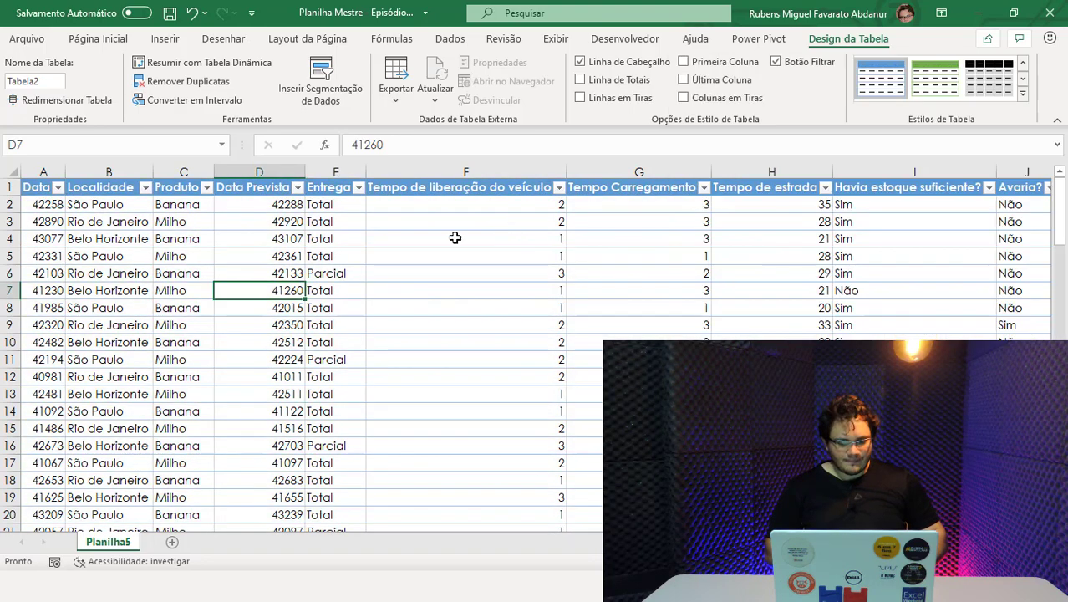
left_click(39, 212)
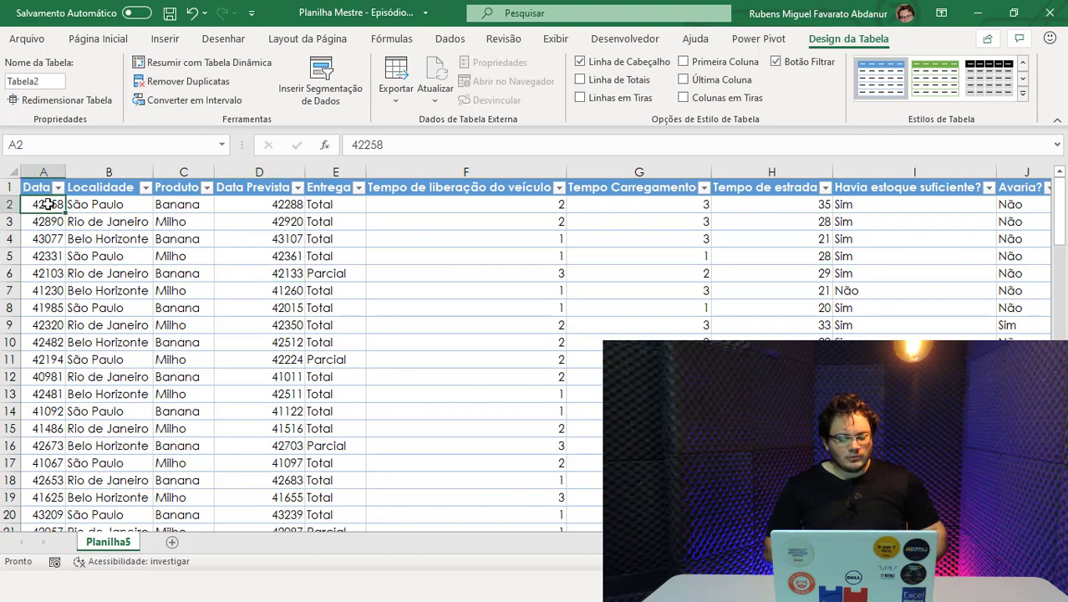
left_click(43, 268)
left_click(48, 377)
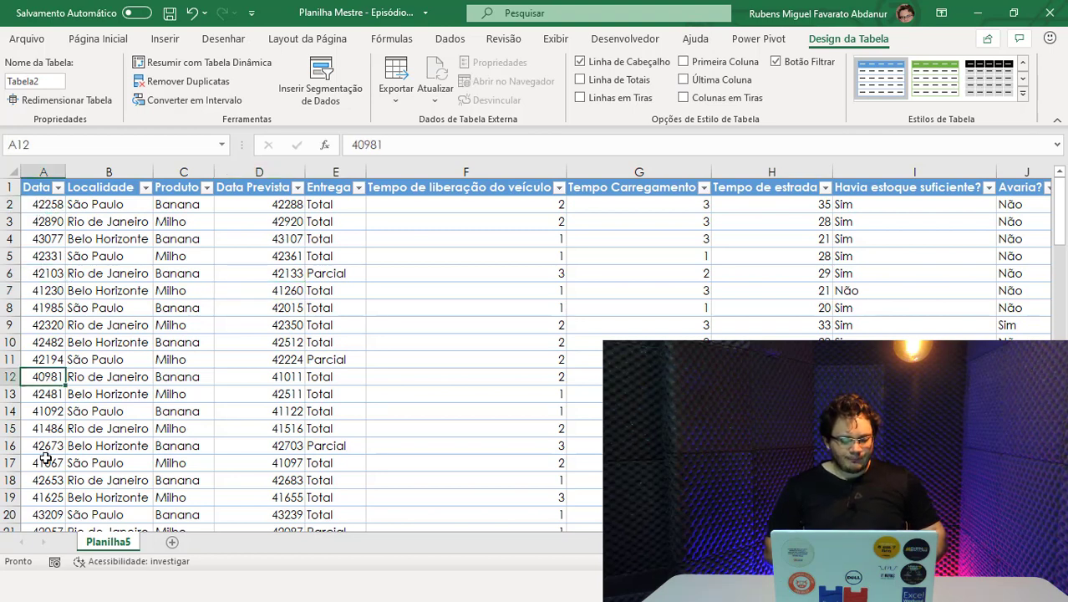
left_click(45, 459)
left_click(51, 328)
left_click(42, 251)
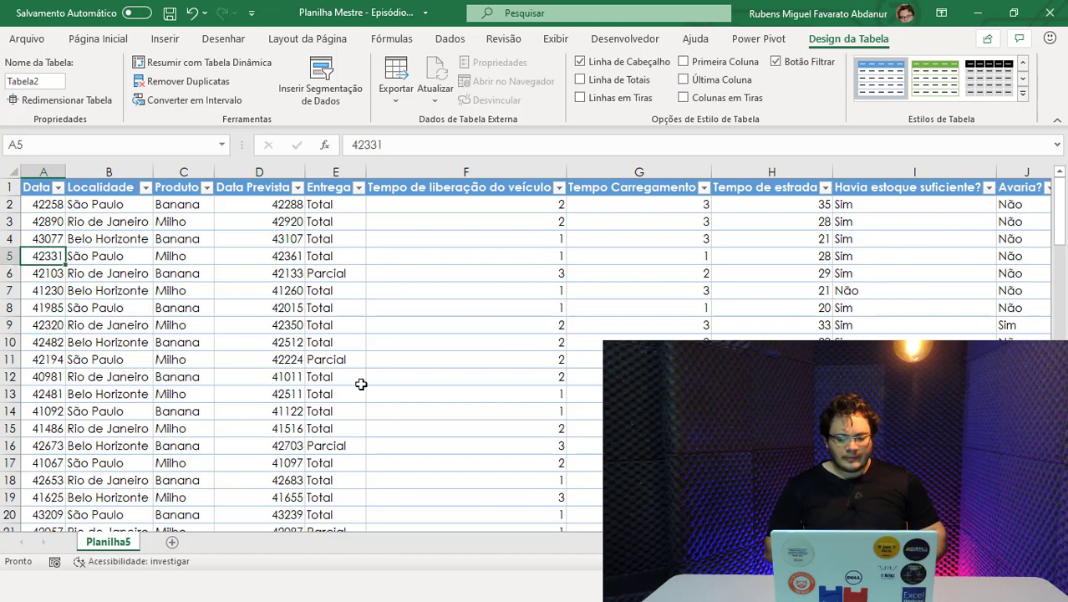
Format the Data and Data Prevista columns as short dates and autofit the Data column.
left_click(42, 209)
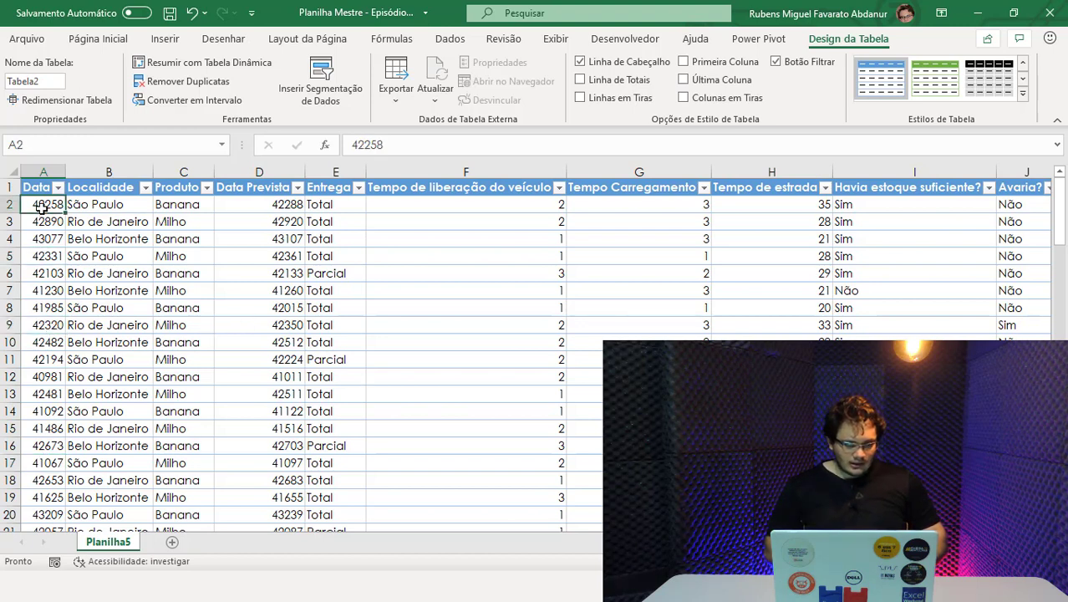
left_click(46, 166)
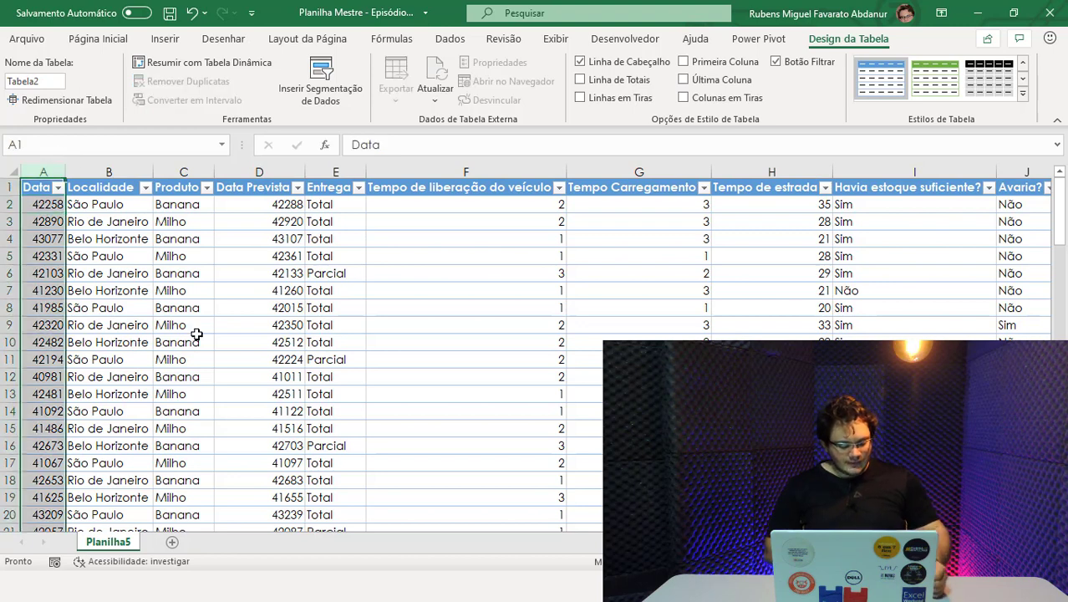
key("ctrl+shift+3")
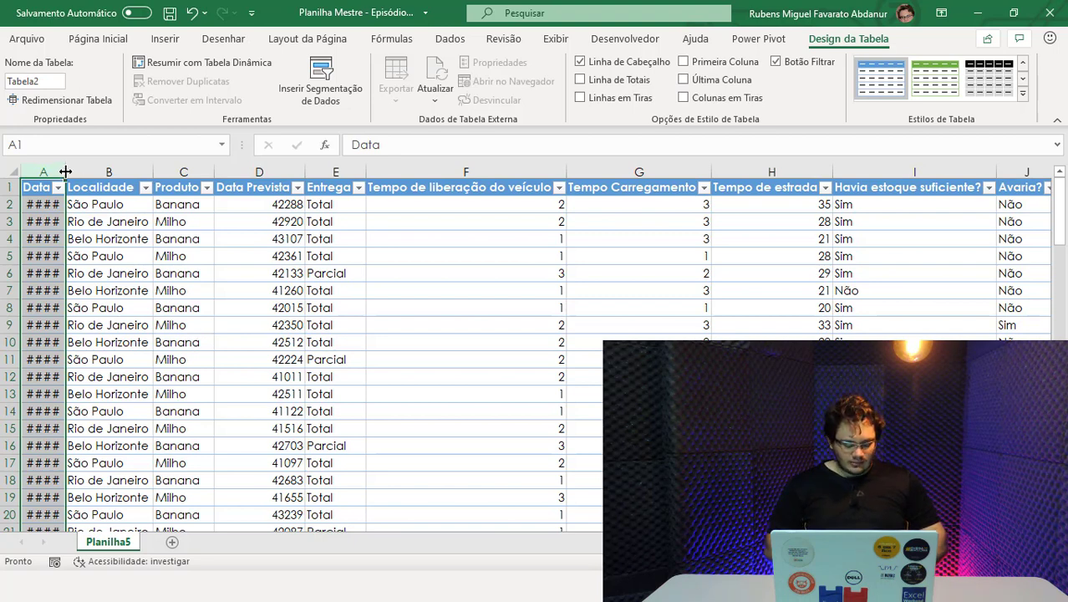
double_click(66, 172)
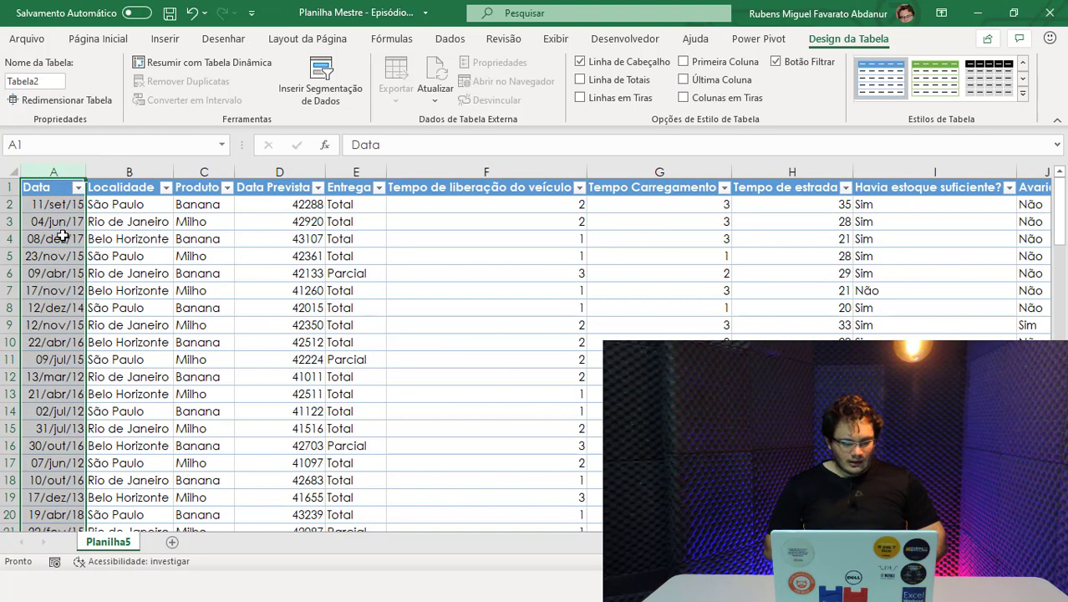
left_click(265, 172)
key("ctrl+shift+3")
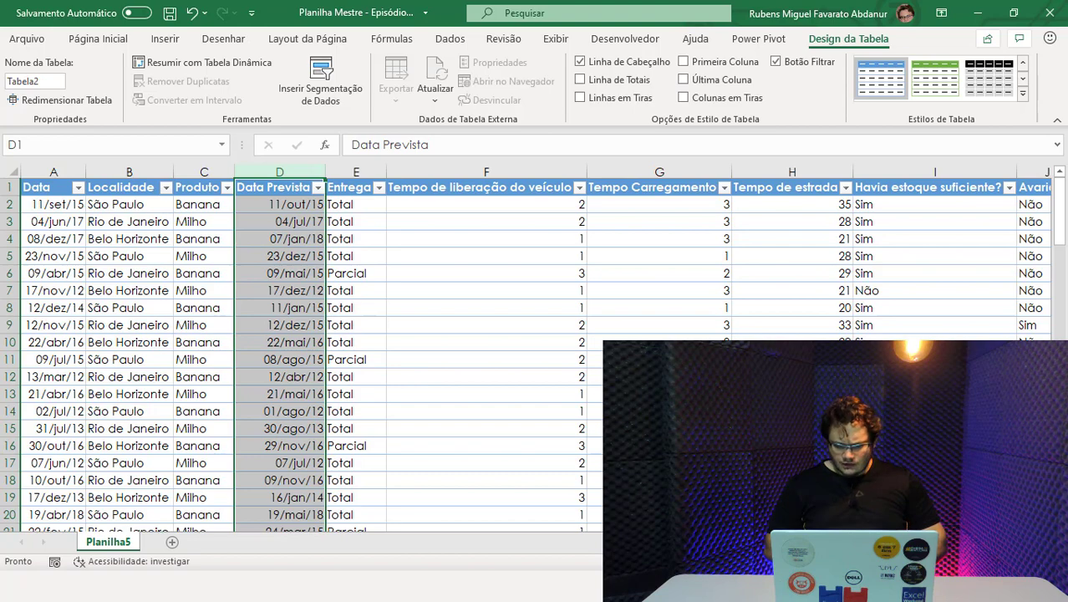
Apply R$ currency format with two decimals to the Total Frete column.
scroll(535, 348, "right", 1)
scroll(534, 348, "right", 3)
scroll(535, 349, "right", 2)
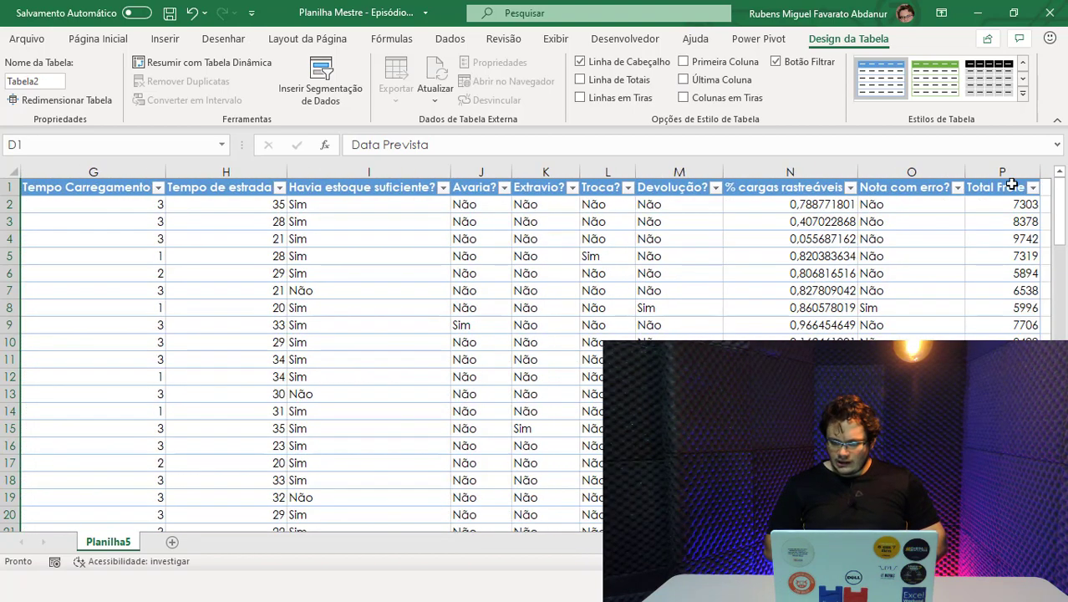
left_click(1009, 183)
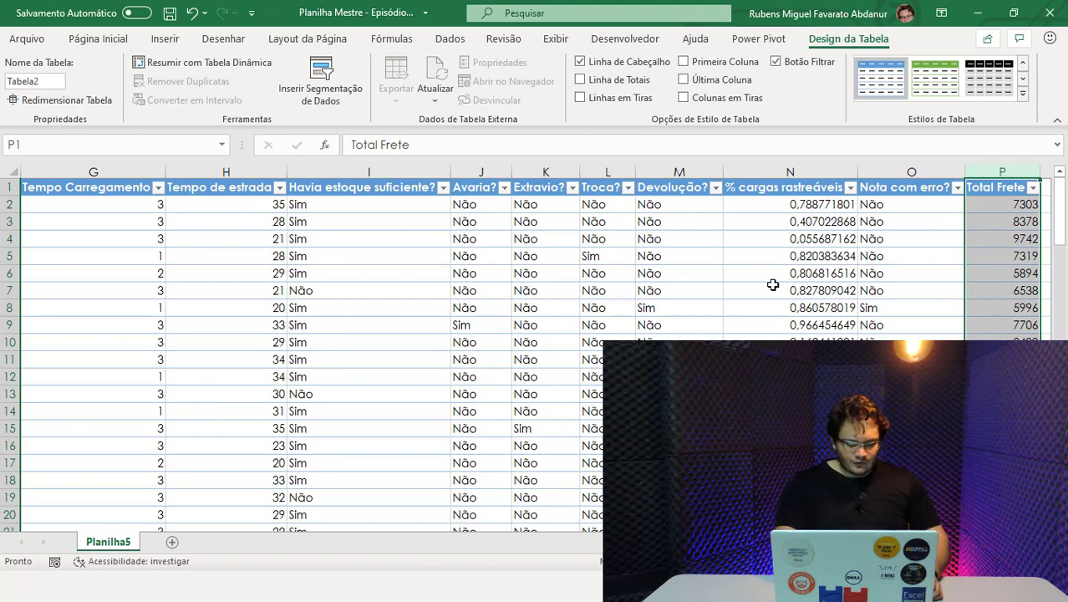
key("ctrl+shift+4")
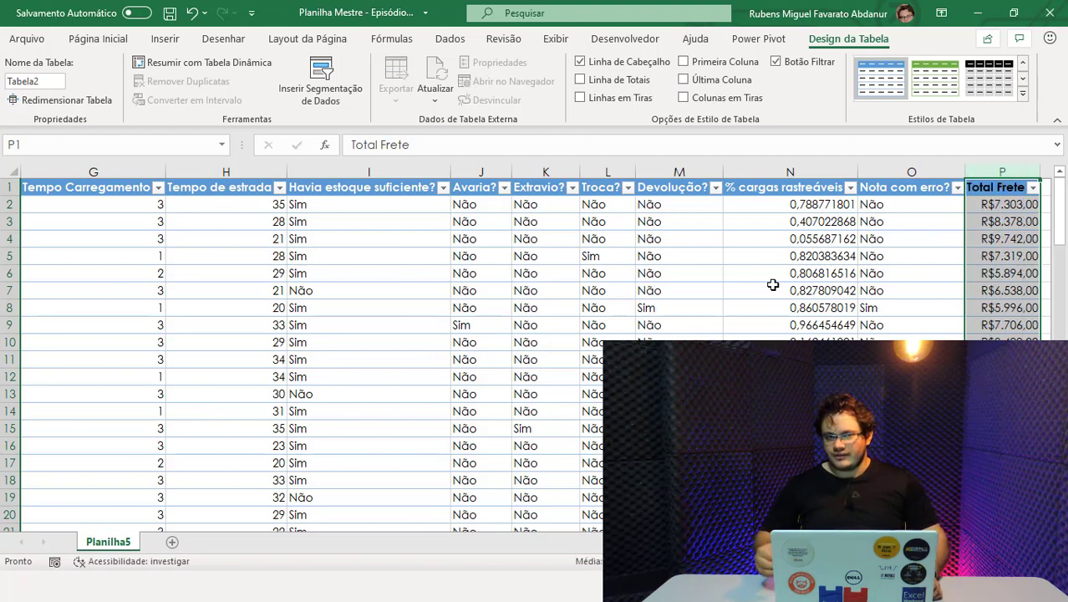
Check the Total Frete values, now showing amounts like R$7.303,00.
left_click(836, 290)
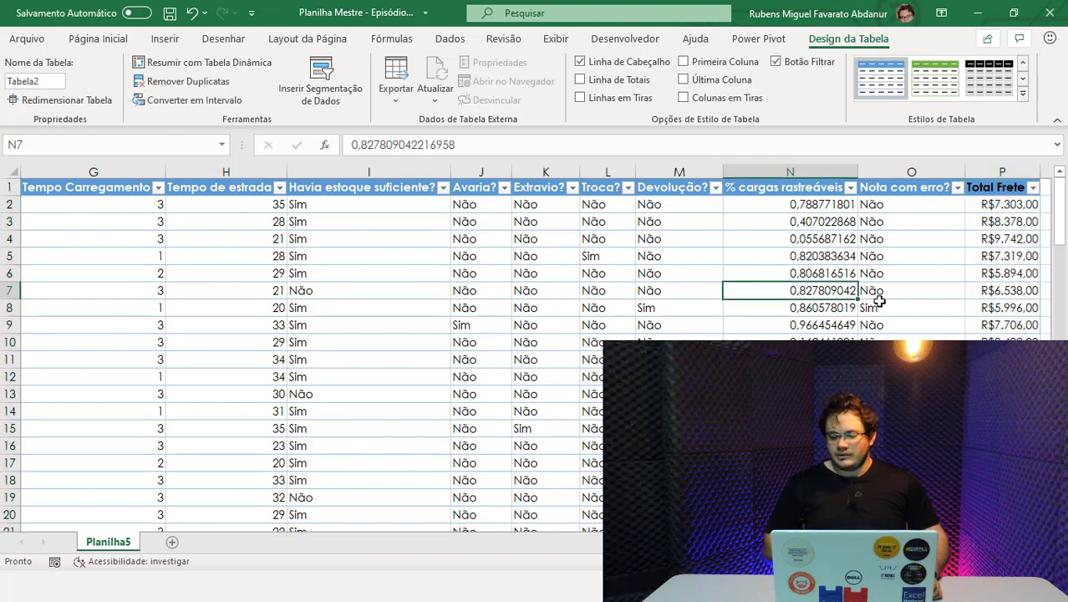
left_click(874, 308)
left_click(980, 307)
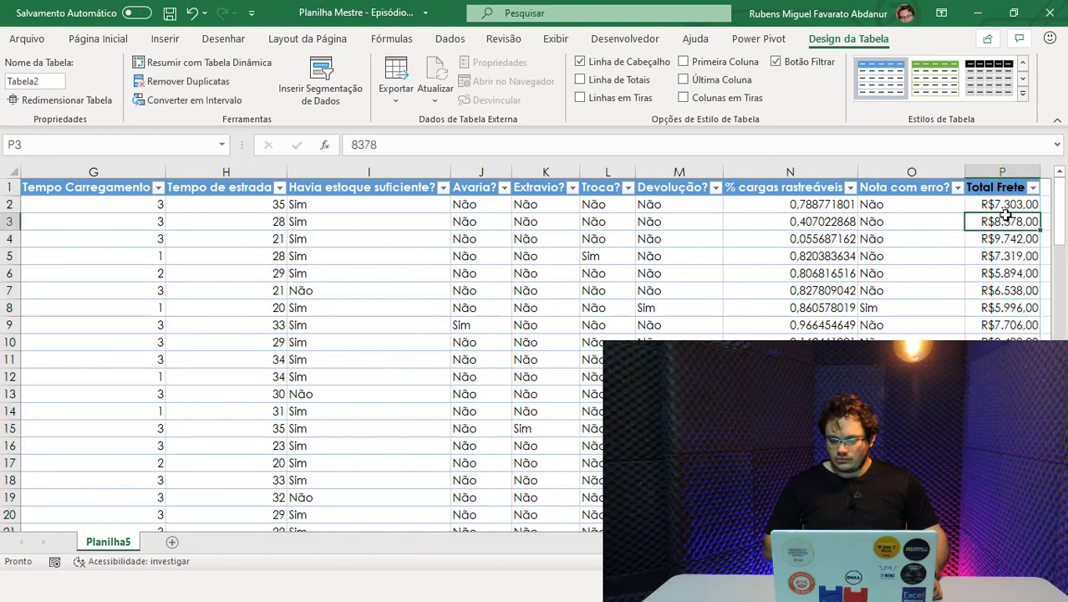
left_click_drag(1003, 213, 999, 308)
left_click(999, 306)
left_click(990, 210)
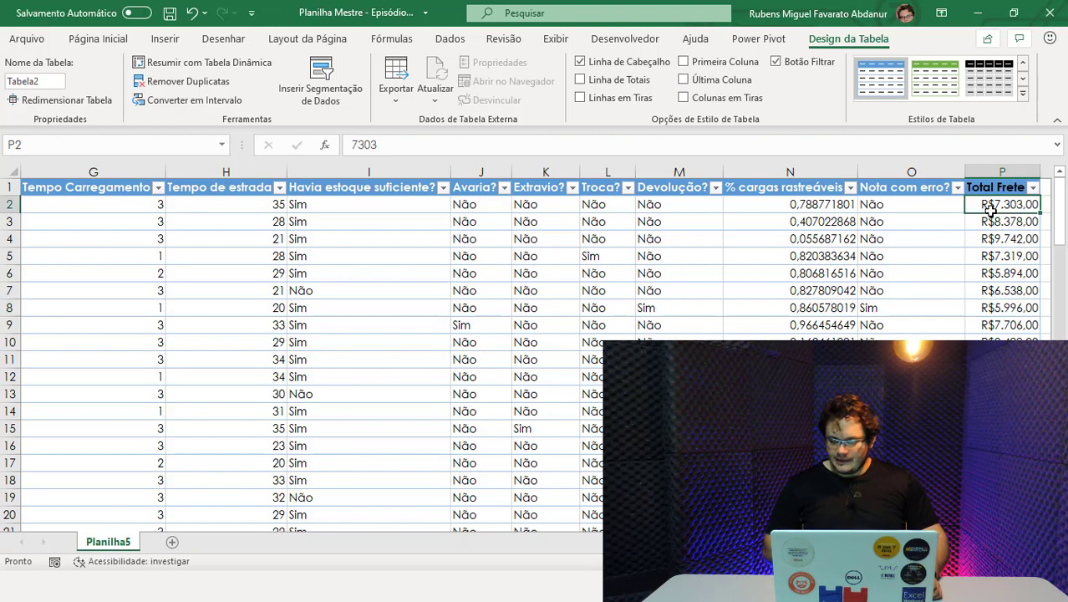
left_click(981, 306)
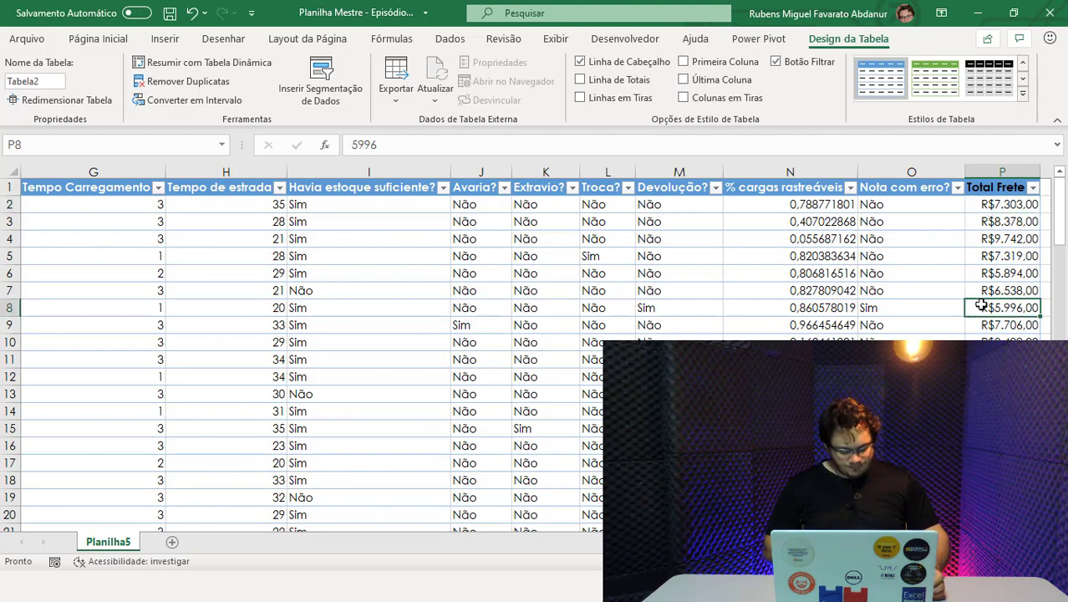
left_click(1023, 169)
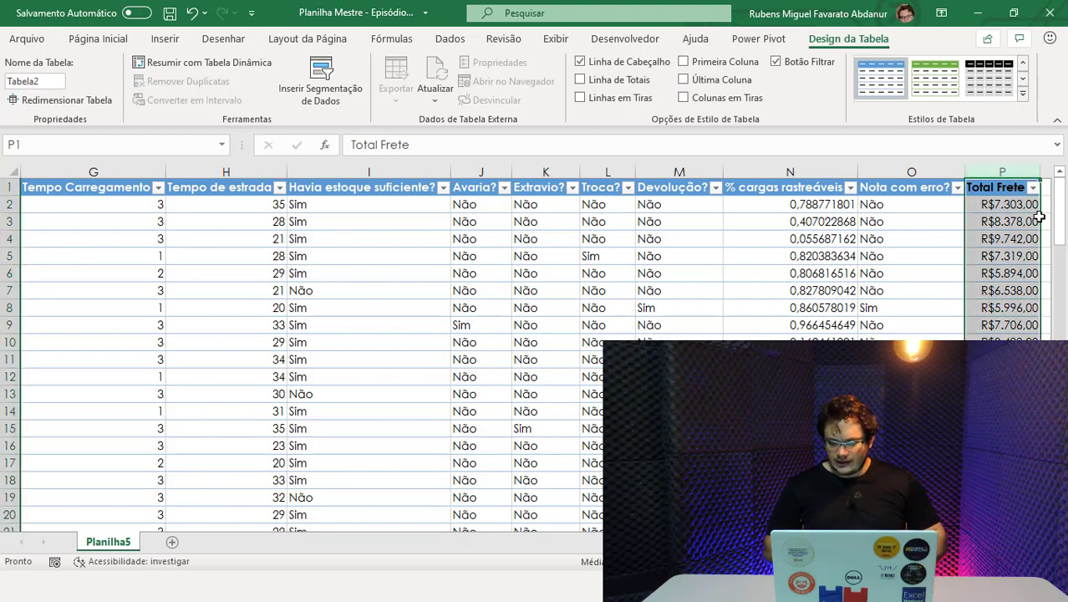
left_click_drag(1063, 239, 1059, 239)
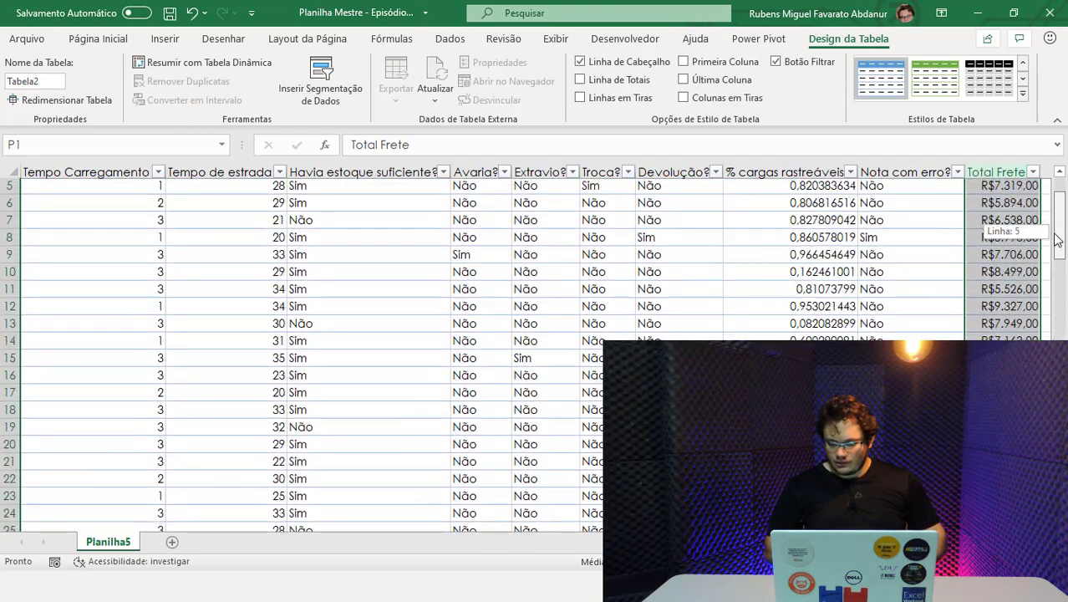
left_click_drag(1061, 239, 1059, 182)
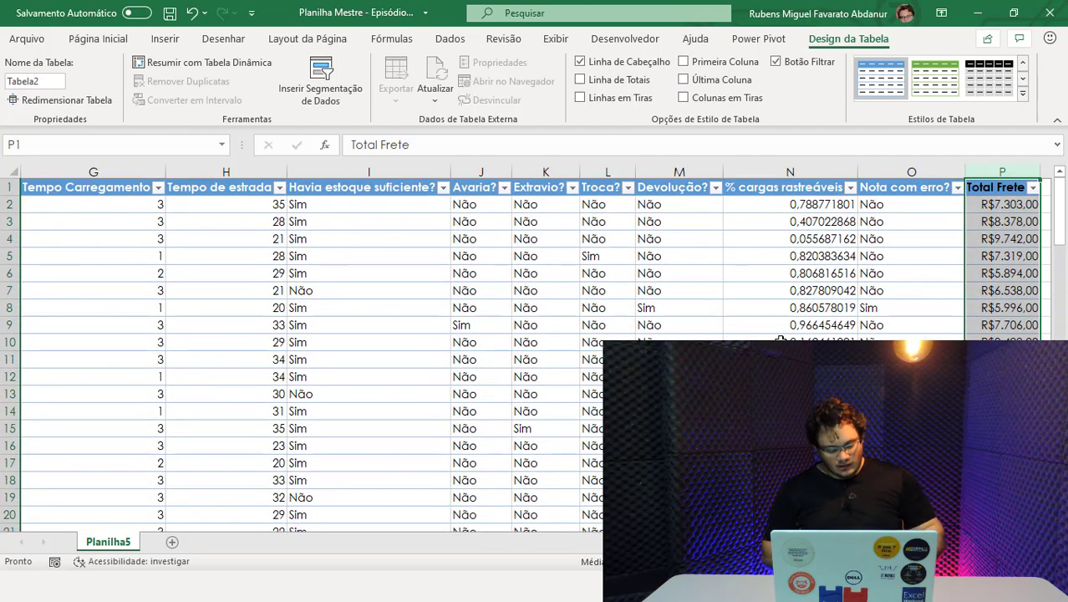
key("alt")
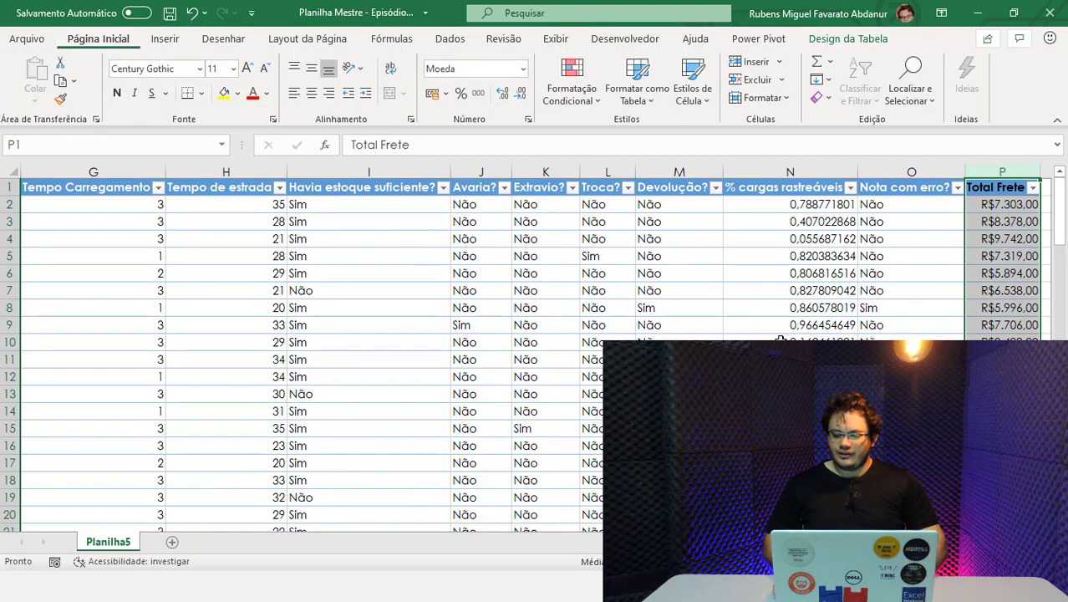
Remove the decimals from Total Frete and check the raw % cargas rastreáveis values.
key("c")
key("9")
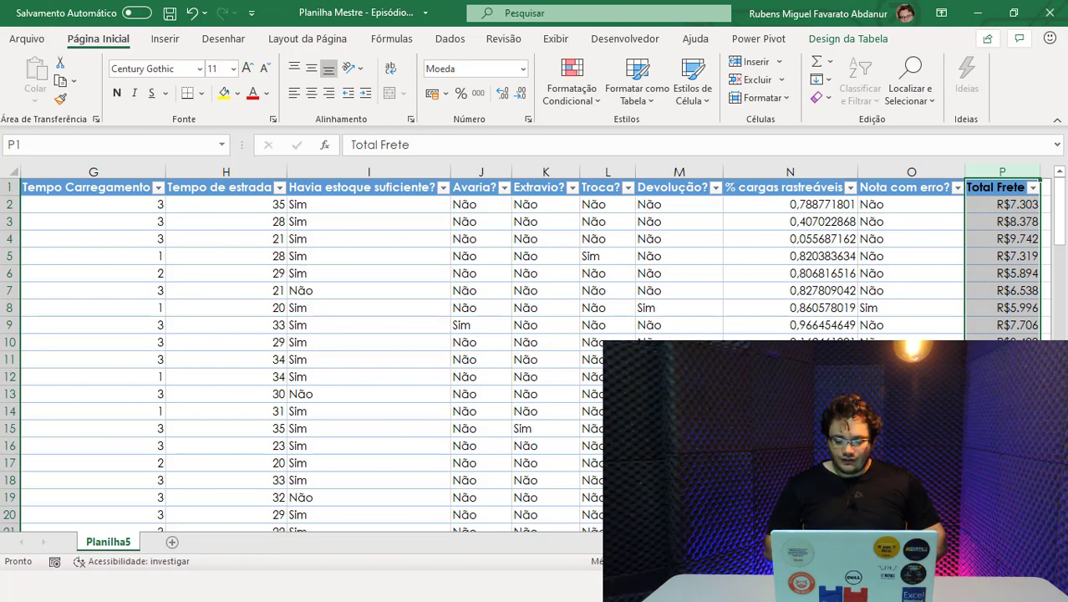
left_click(911, 376)
left_click(866, 306)
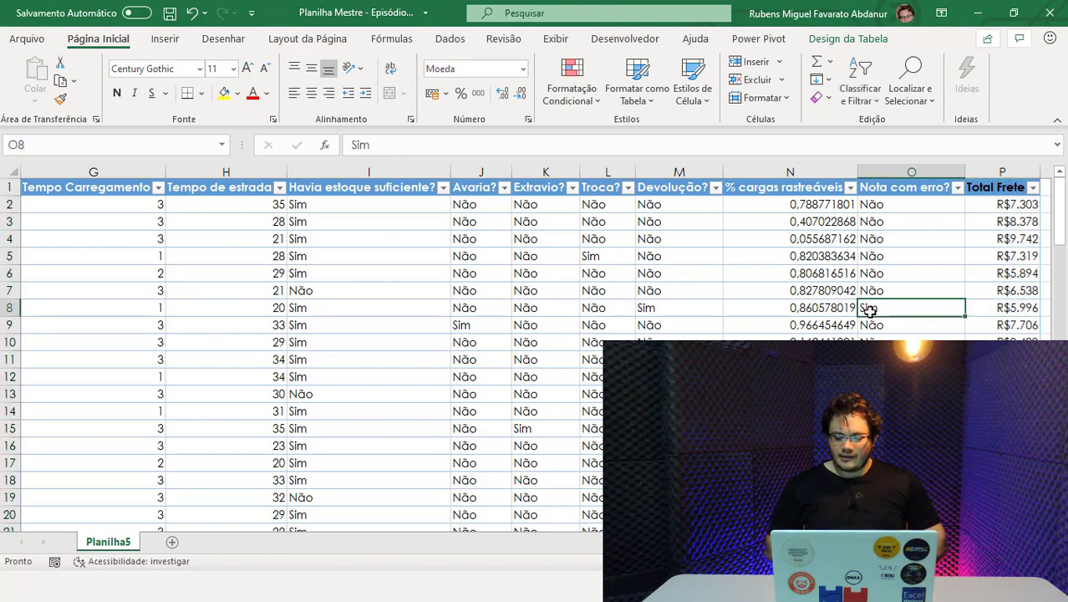
left_click(768, 238)
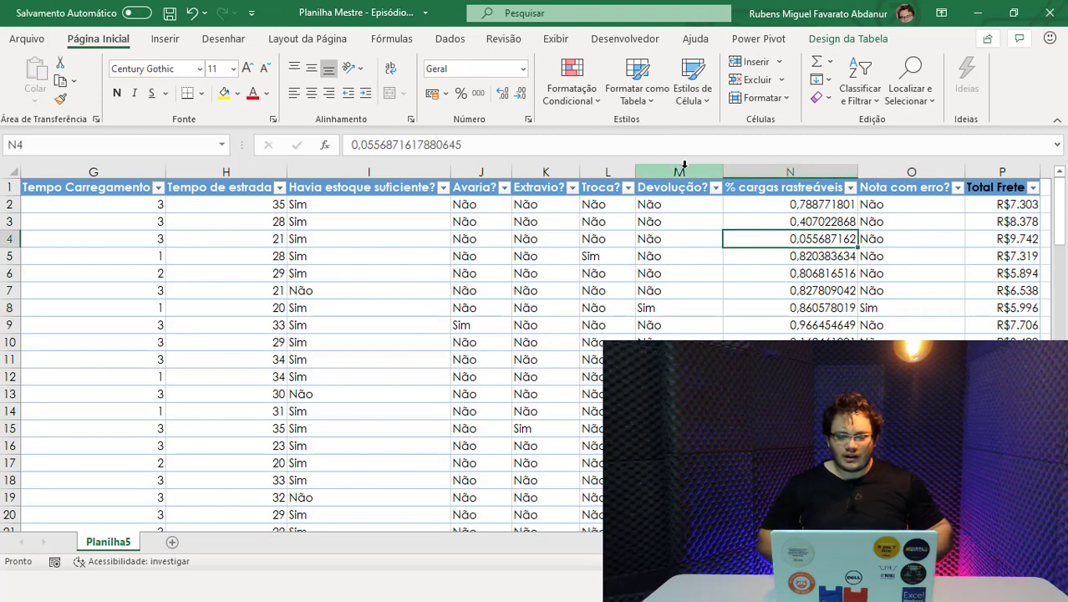
Format % cargas rastreáveis as percentages with one decimal, e.g. 78,9%.
key("ctrl+a")
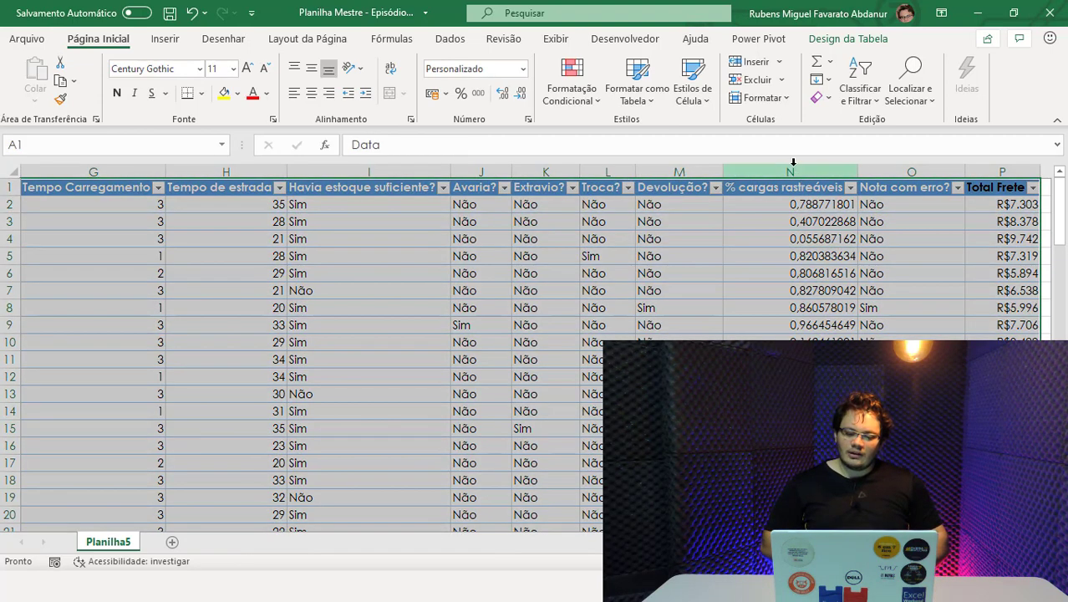
left_click(790, 171)
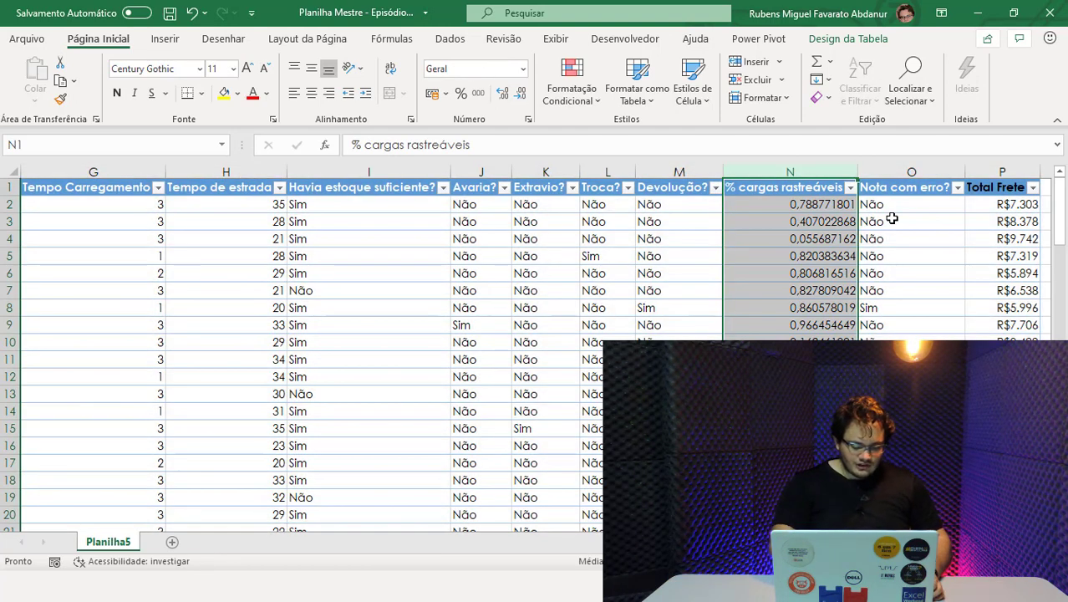
key("ctrl+shift+5")
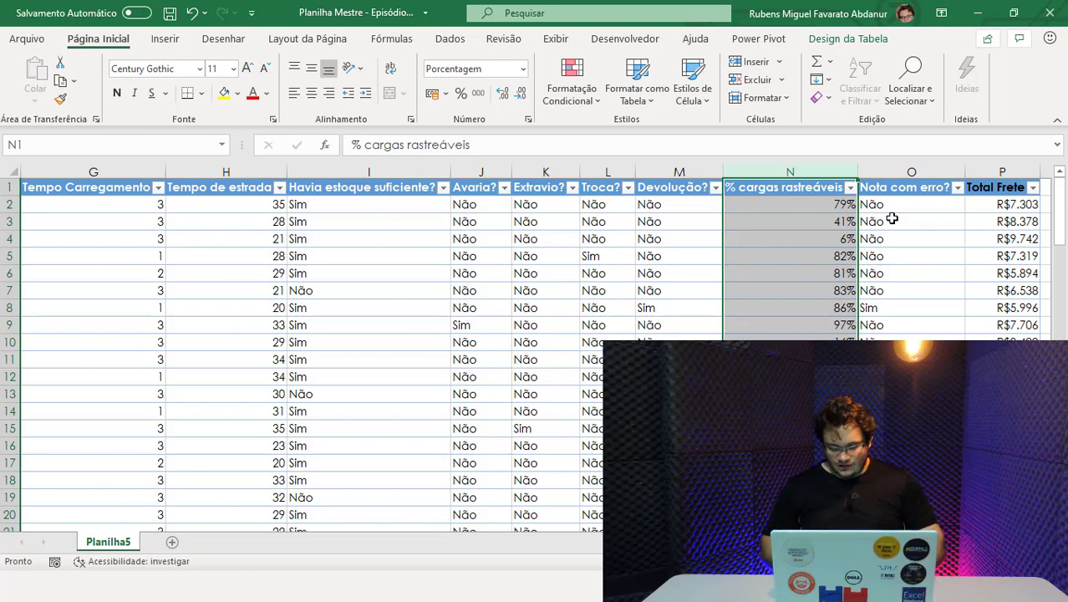
key("alt+c")
key("0")
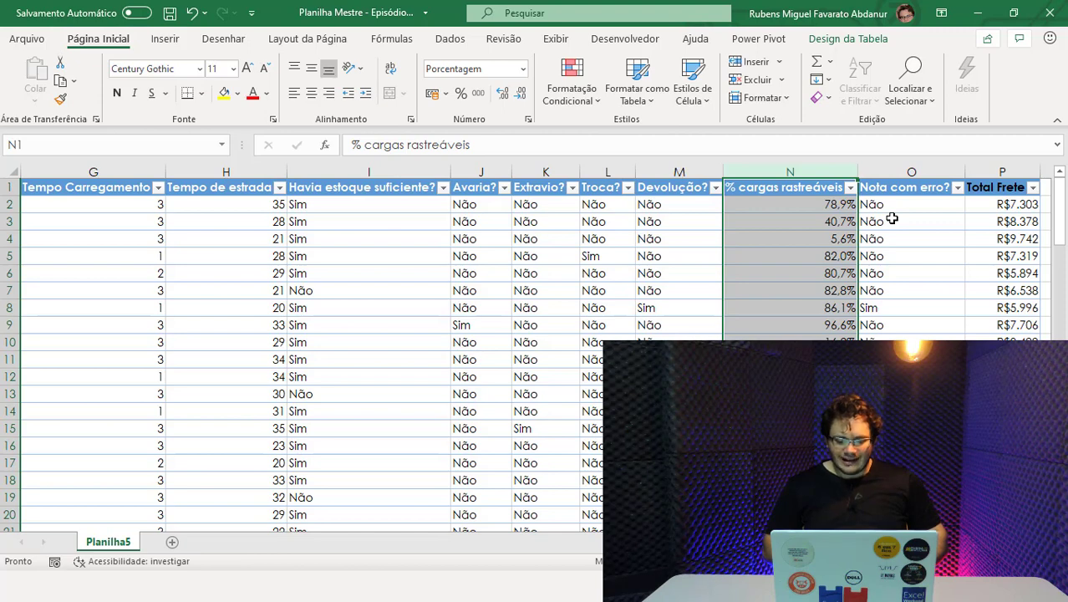
Copy the Nota com erro? header formatting onto the Total Frete header with Format Painter.
left_click(987, 189)
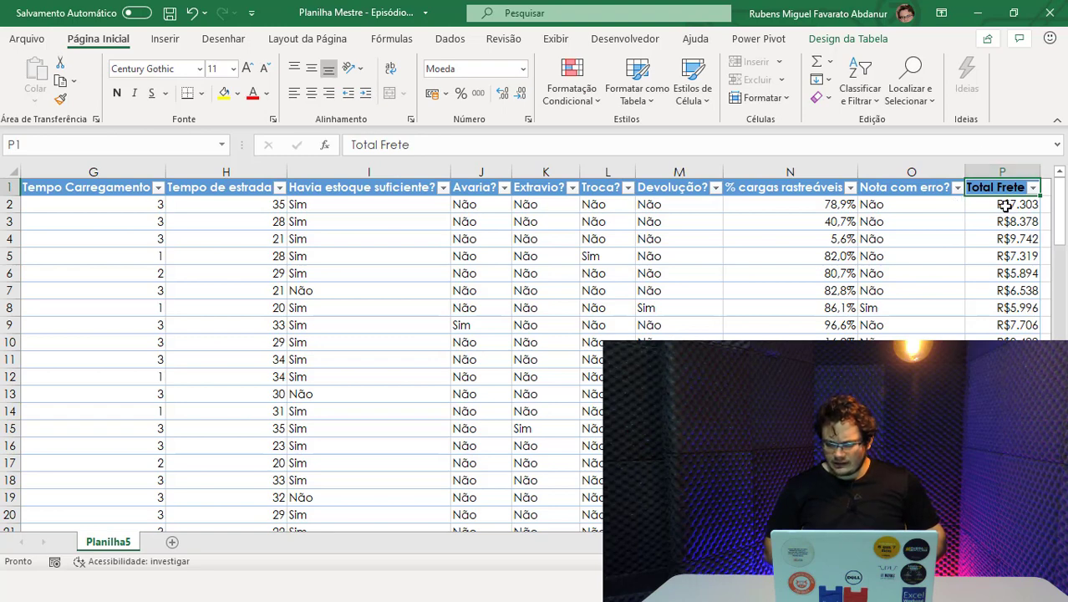
left_click(891, 187)
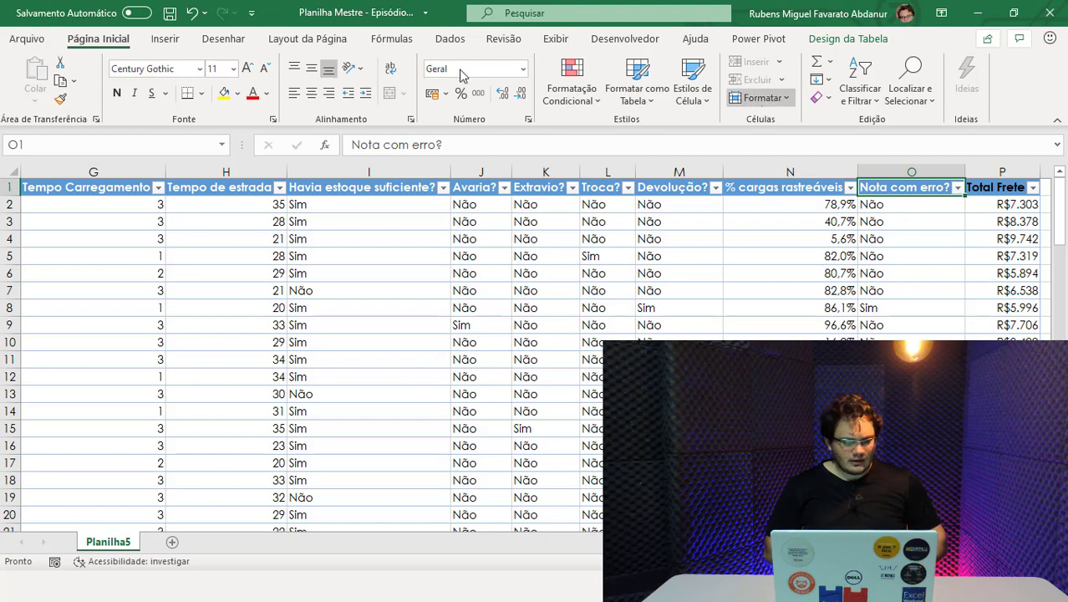
left_click(60, 99)
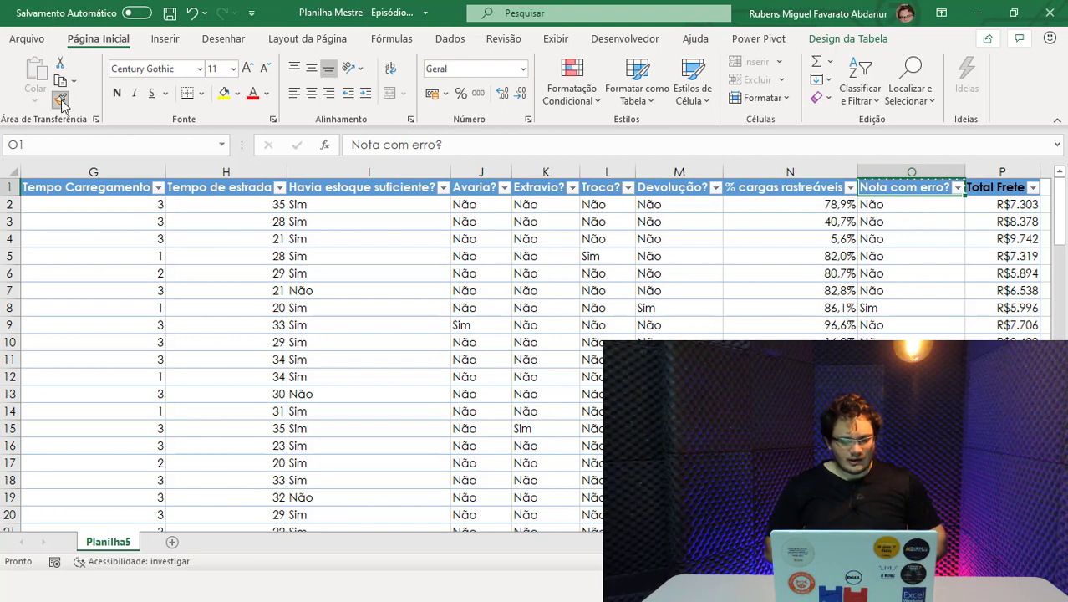
left_click(1007, 189)
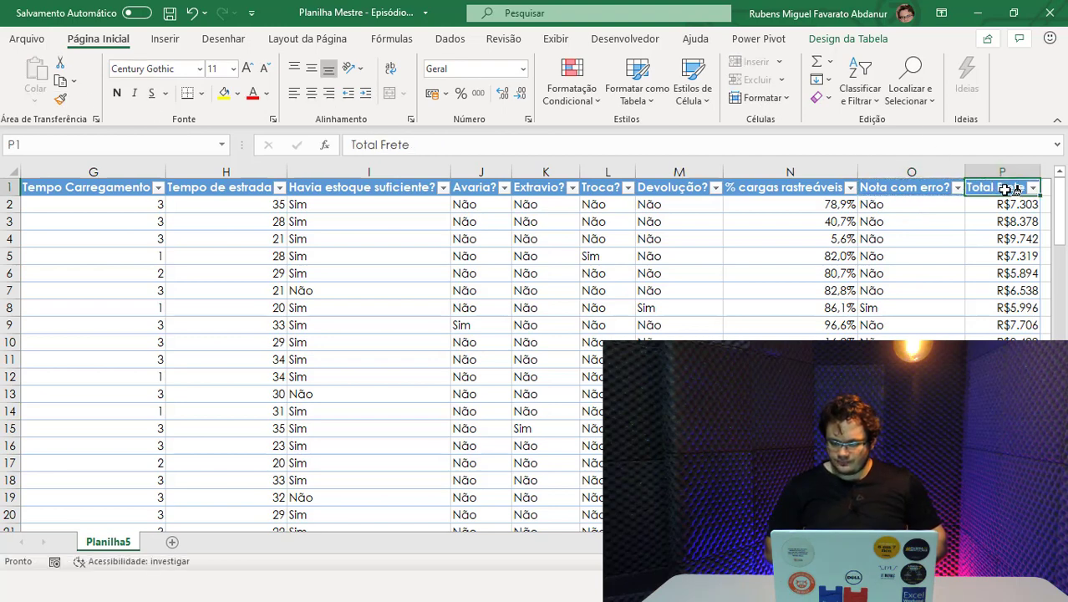
Select the whole table from a cell inside it and centre-align its contents.
left_click(899, 325)
scroll(535, 351, "left", 5)
scroll(535, 351, "left", 1)
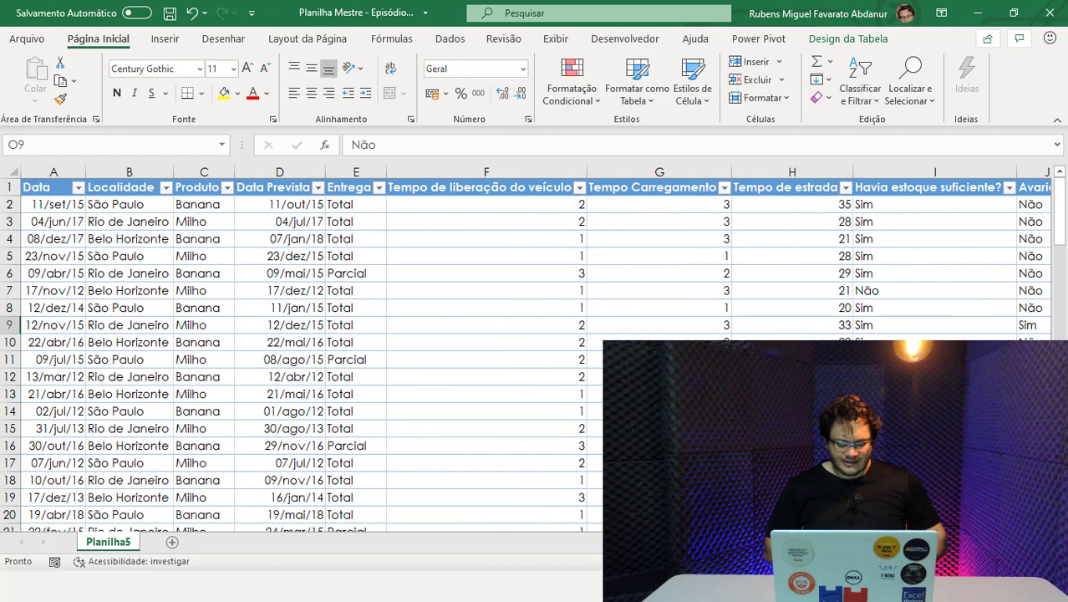
left_click(215, 303)
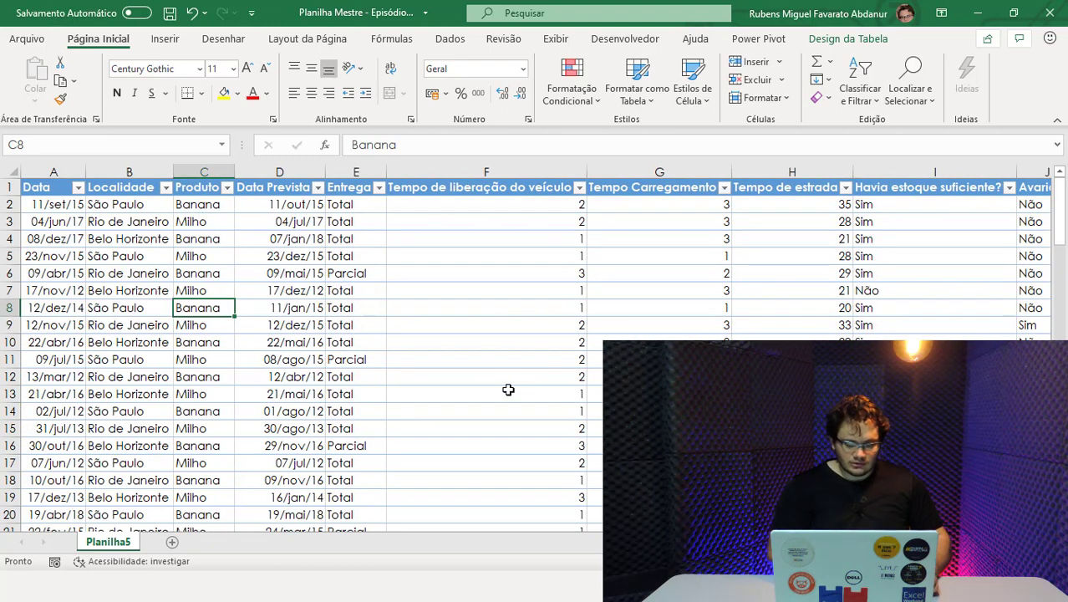
key("ctrl+a")
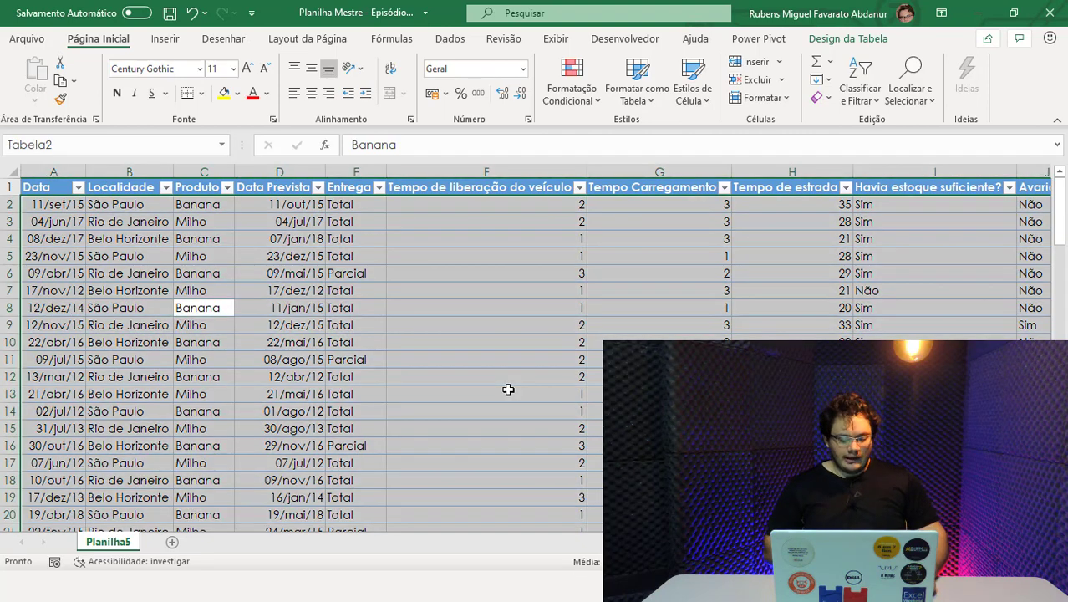
key("alt")
key("c")
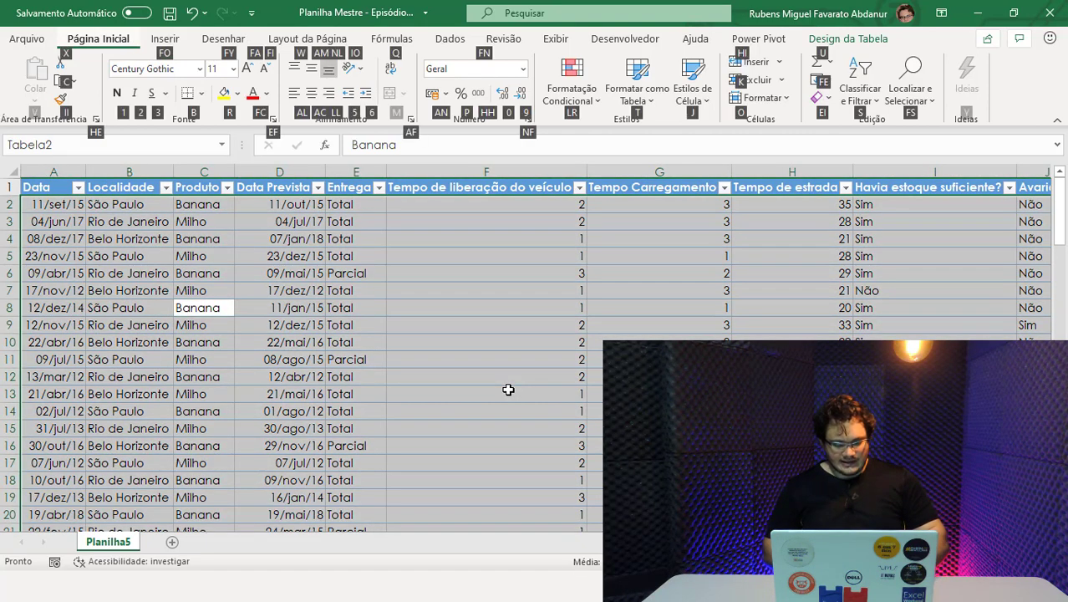
key("a")
key("c")
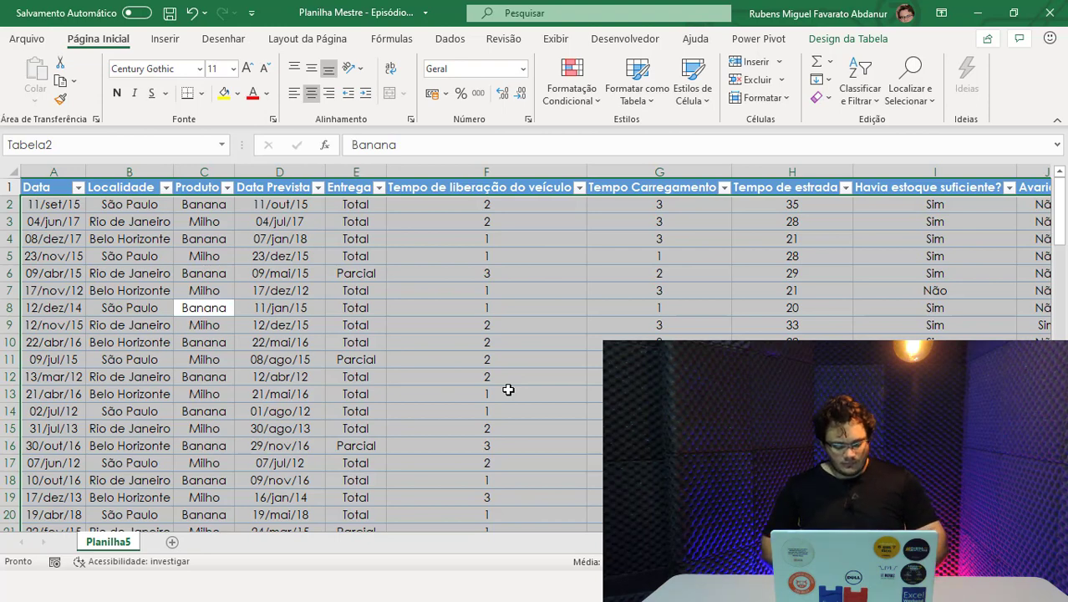
Retry centre alignment from the Home ribbon, which accidentally enters 'c' in C8.
key("alt+h")
type("a")
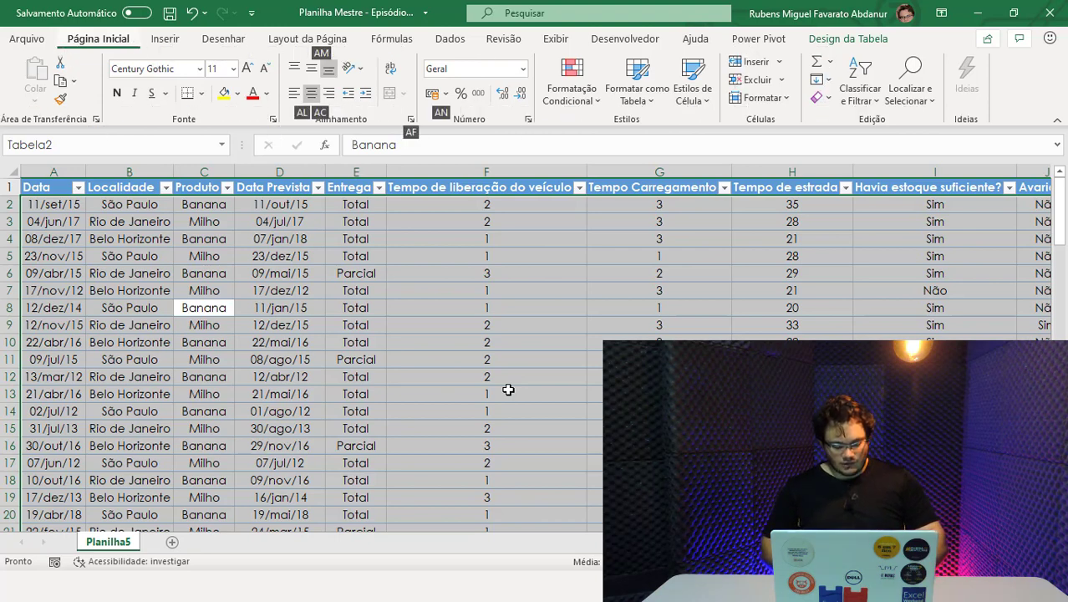
type("c")
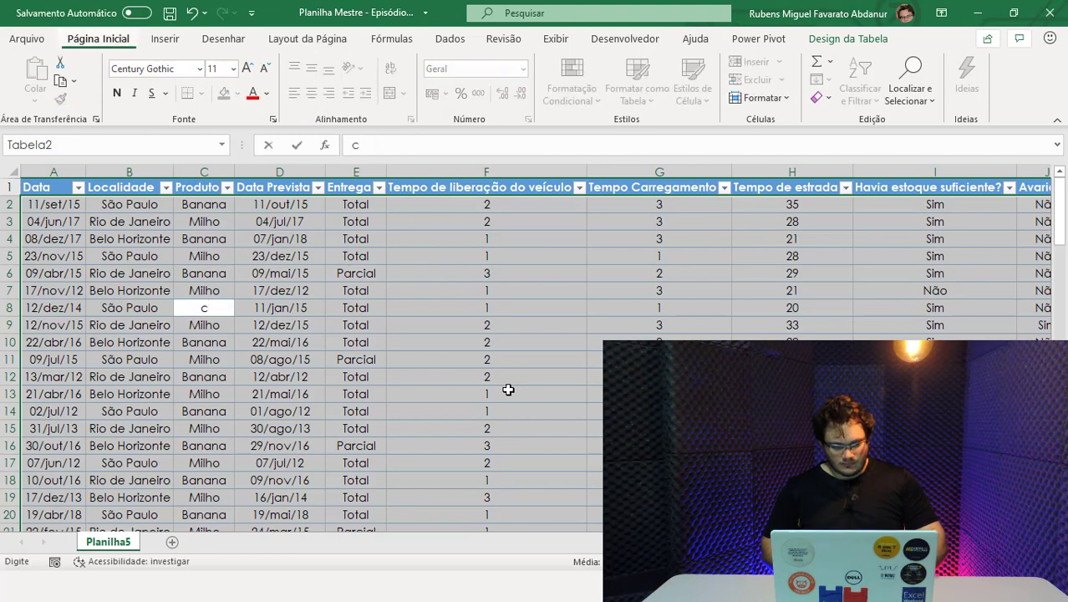
key("alt")
key("h")
key("c")
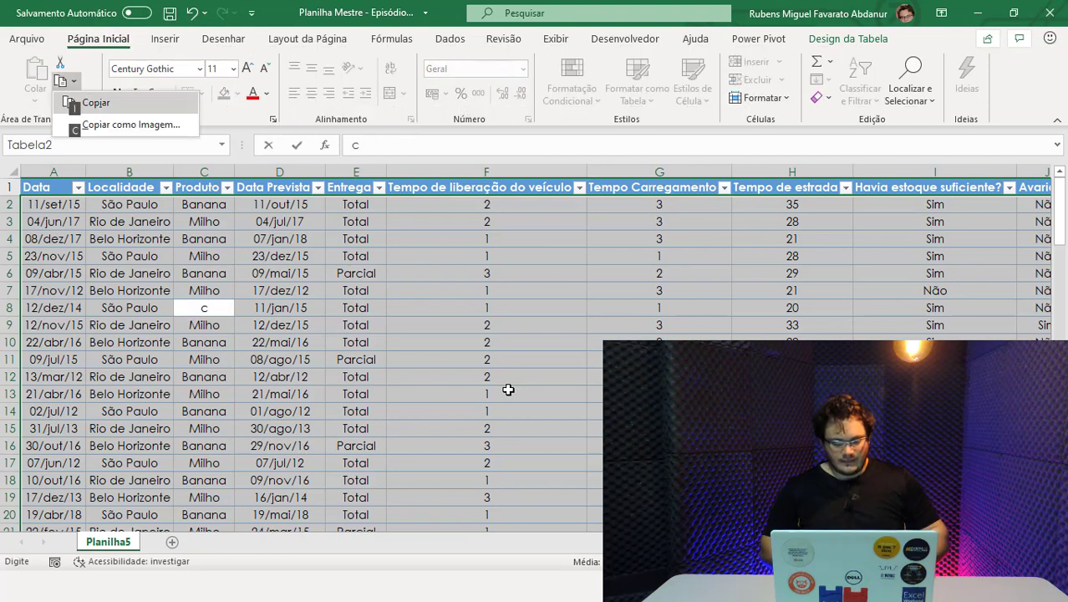
key("Escape")
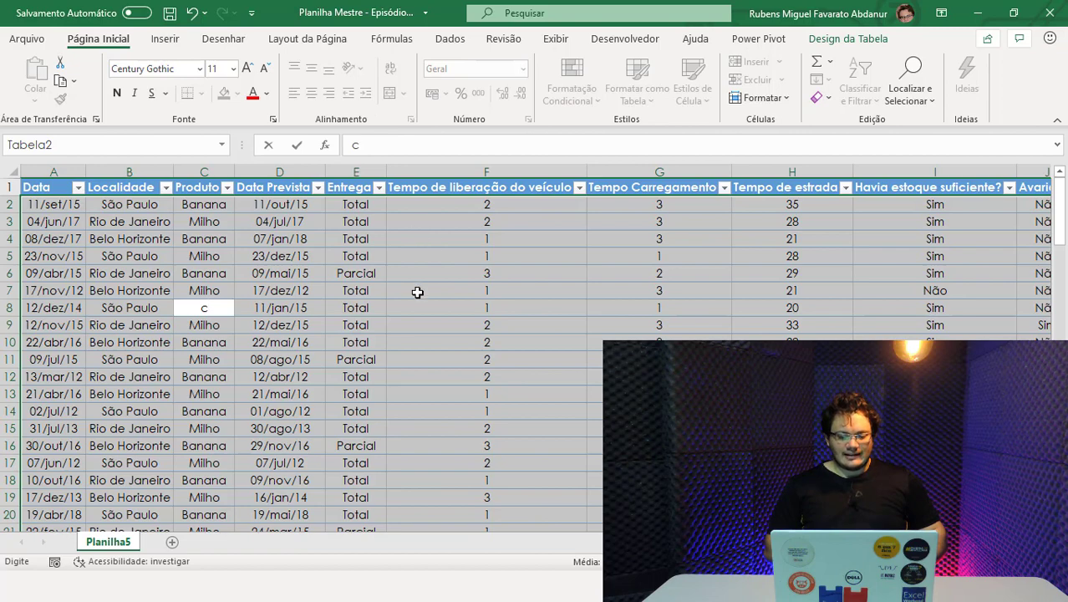
left_click(380, 273)
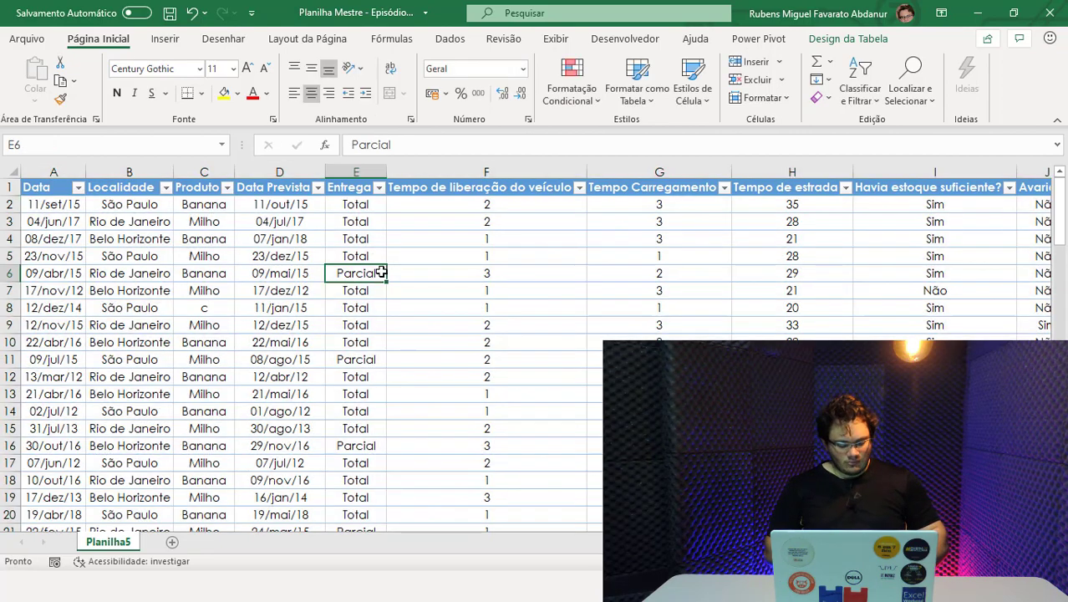
Undo the stray 'c' entry in C8 and return to the sheet.
key("ctrl+z")
left_click(212, 308)
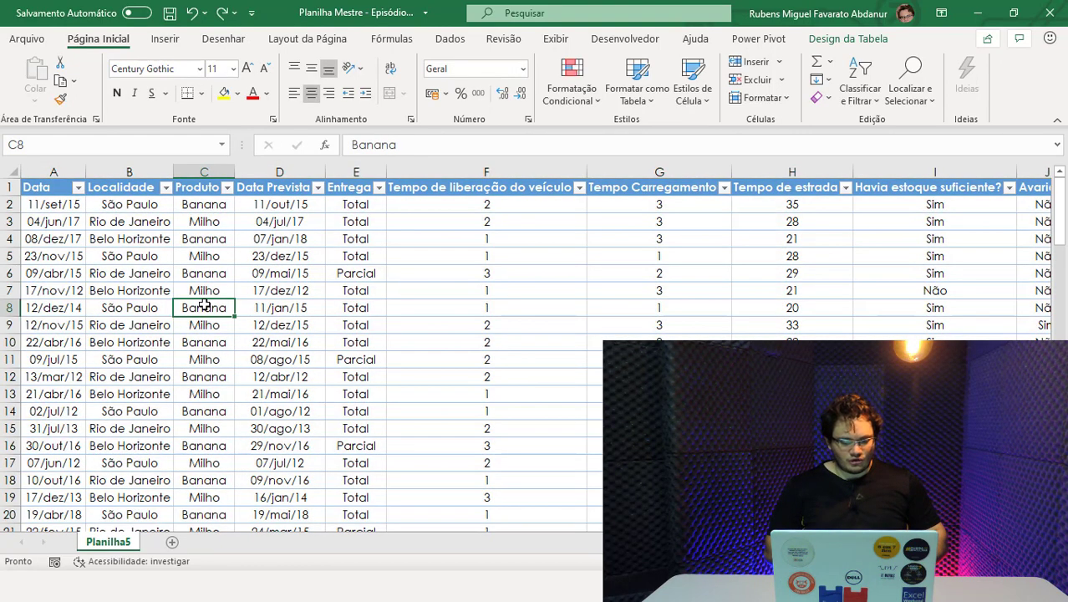
key("alt")
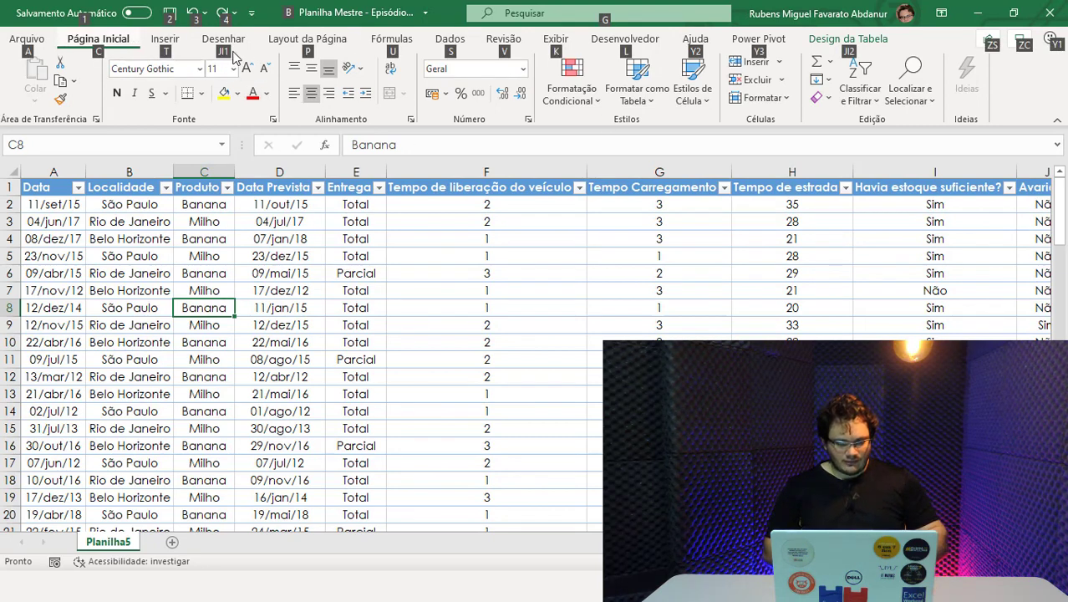
key("a")
left_click(23, 29)
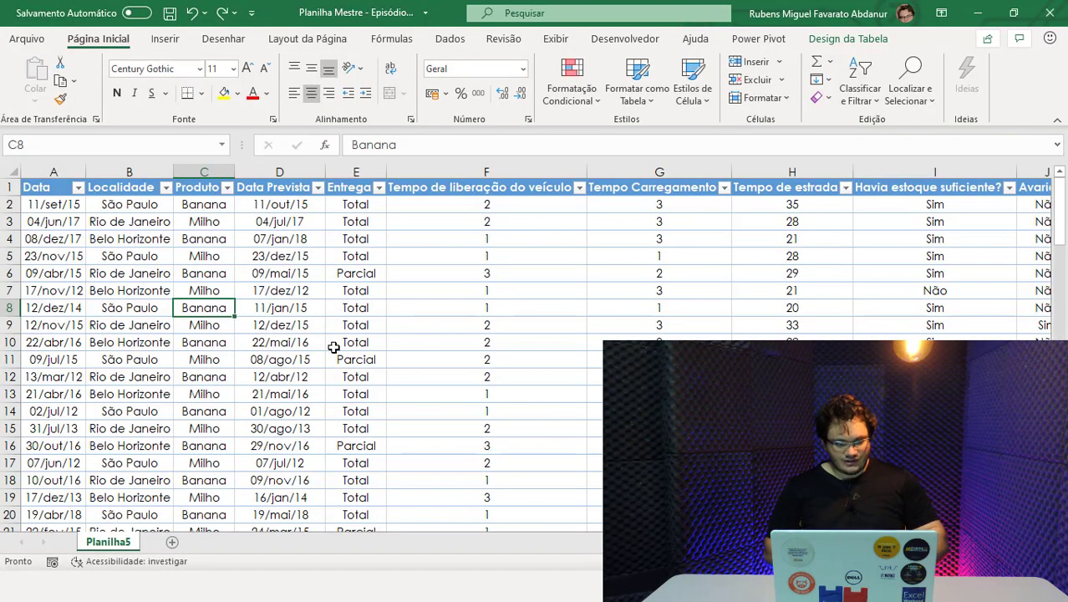
Undo the extra alignment change so Banana stays centred in C8, then select D5.
key("alt")
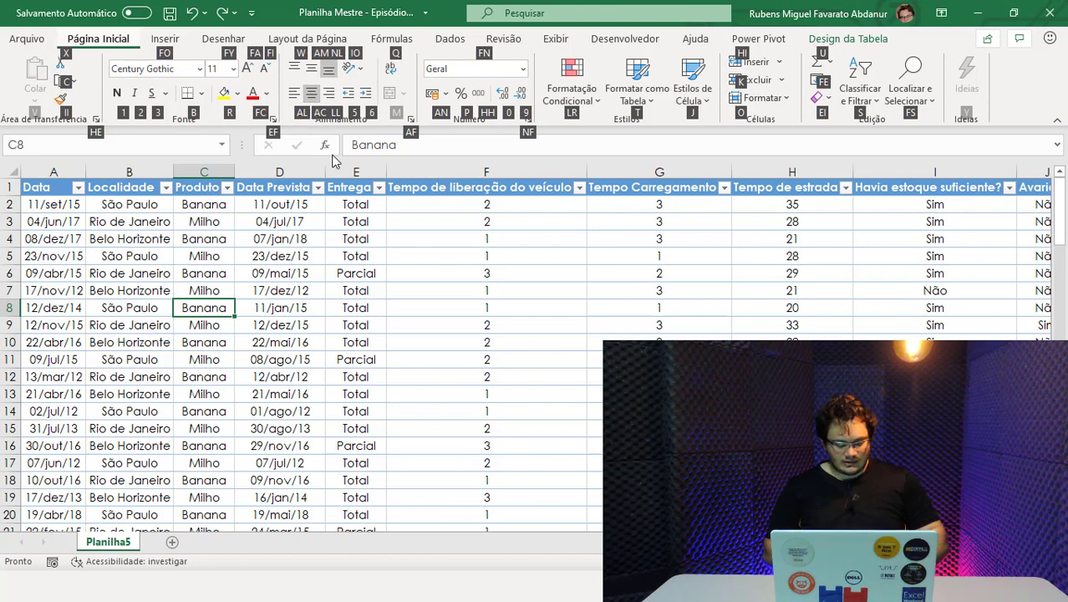
key("a")
key("l")
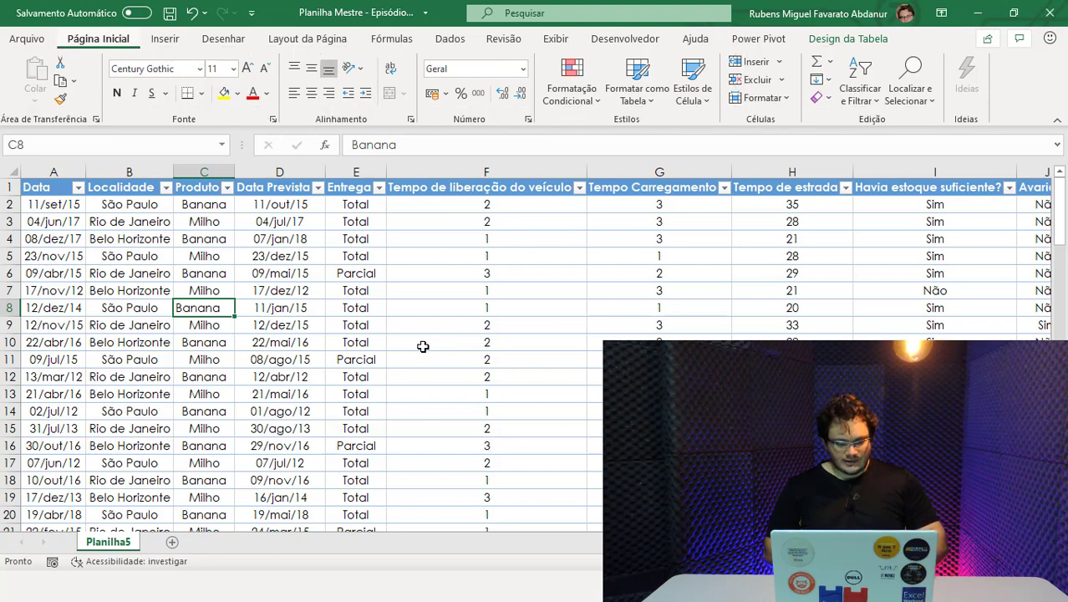
key("ctrl+z")
left_click(289, 262)
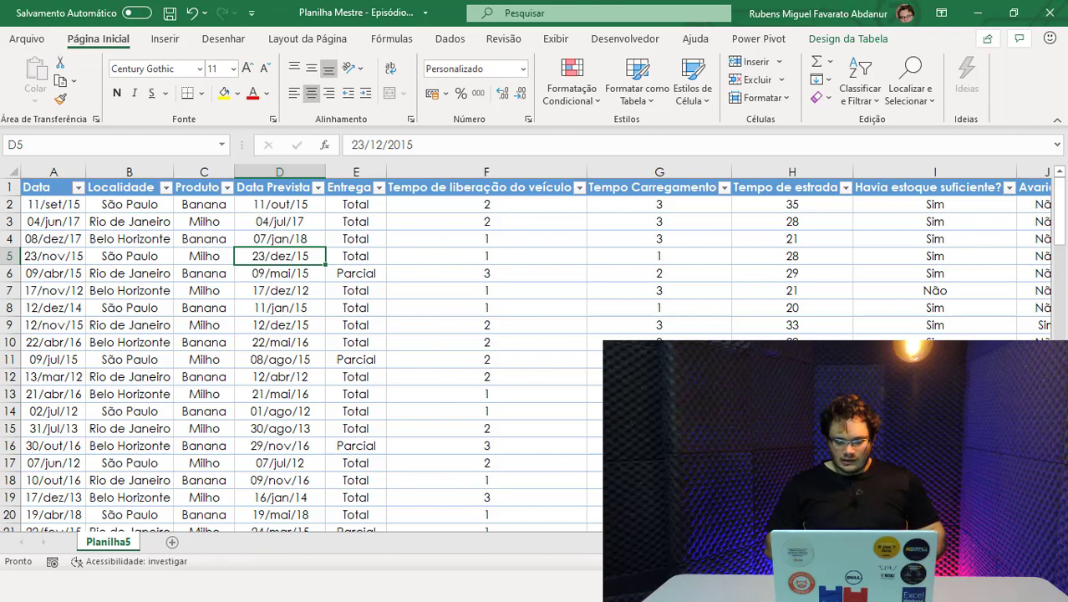
scroll(301, 351, "right", 3)
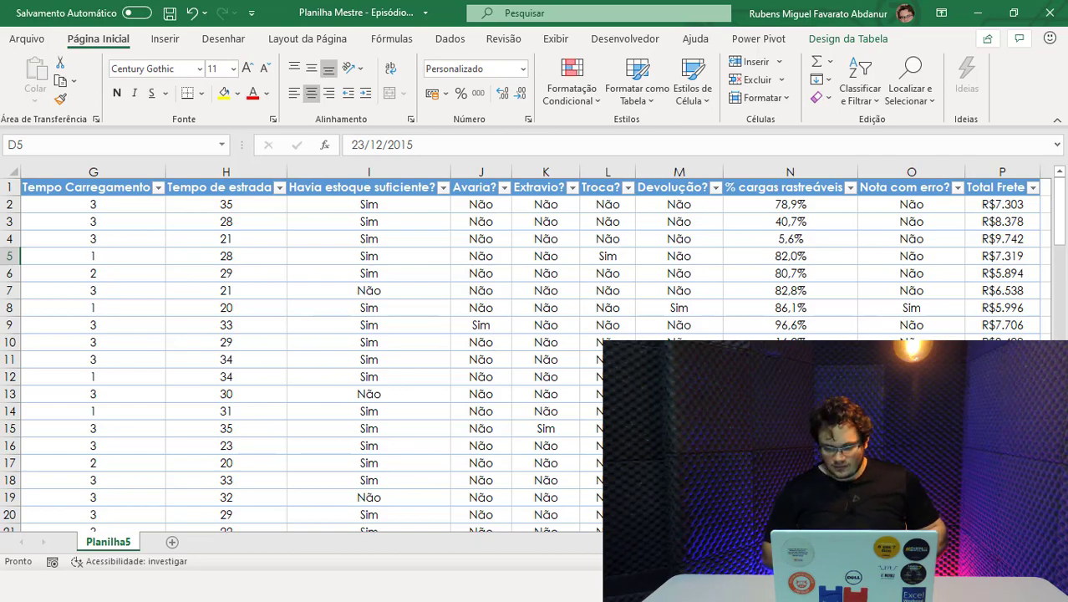
scroll(535, 473, "left", 2)
scroll(535, 473, "left", 1)
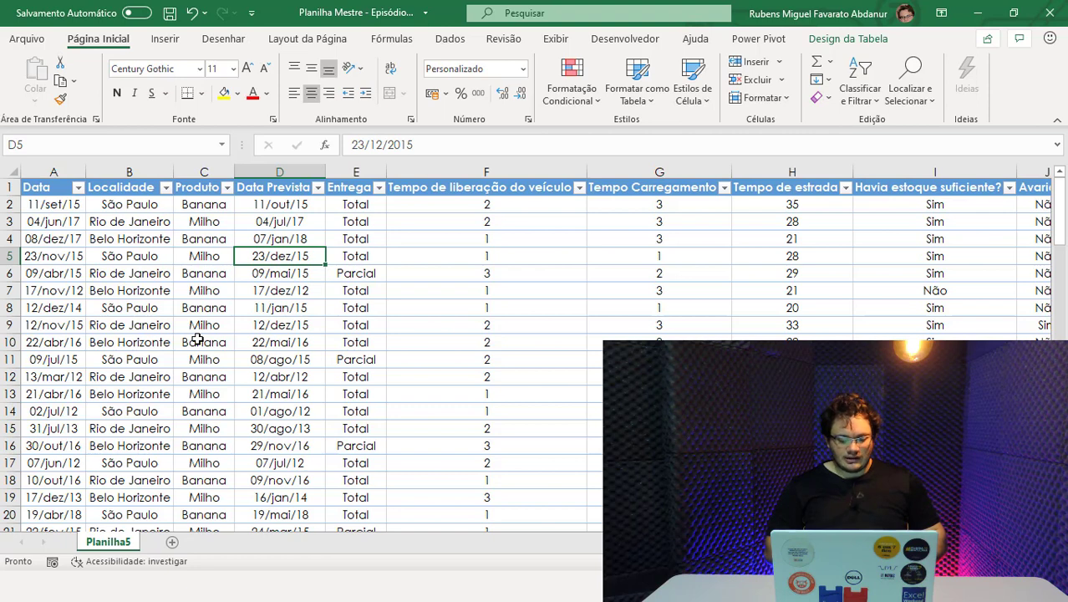
Rename the Planilha5 sheet to BD.
double_click(114, 543)
type("BD")
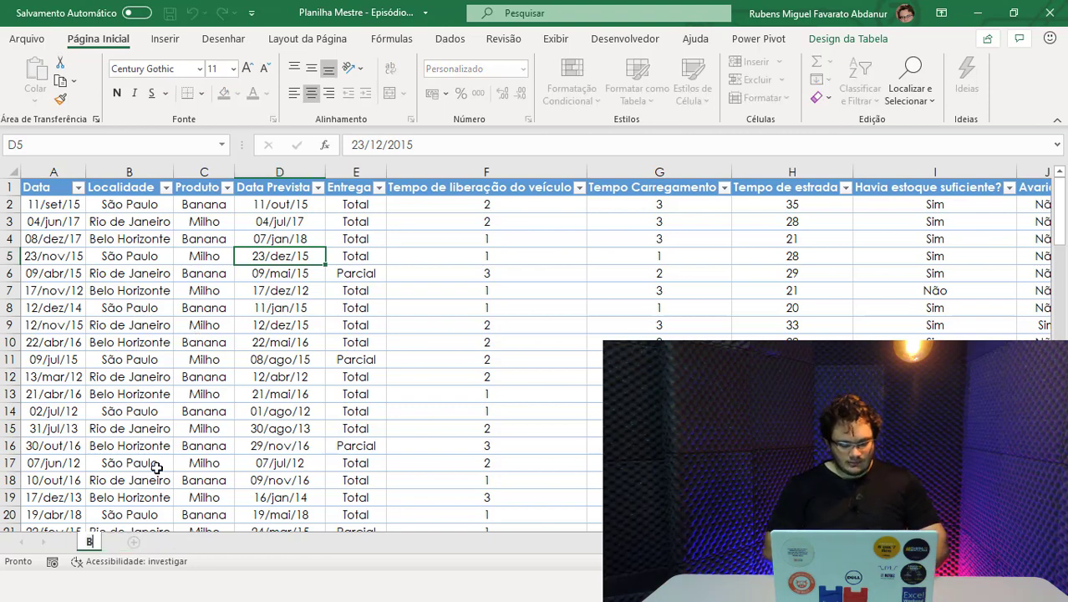
key("Return")
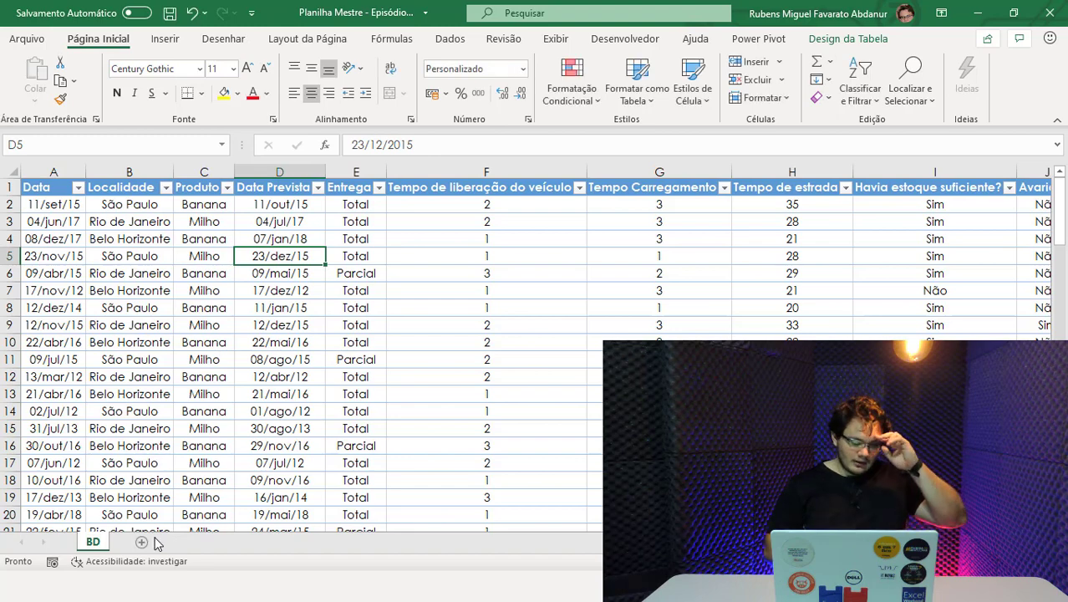
Add a new sheet named Lixo, then return to BD.
left_click(142, 543)
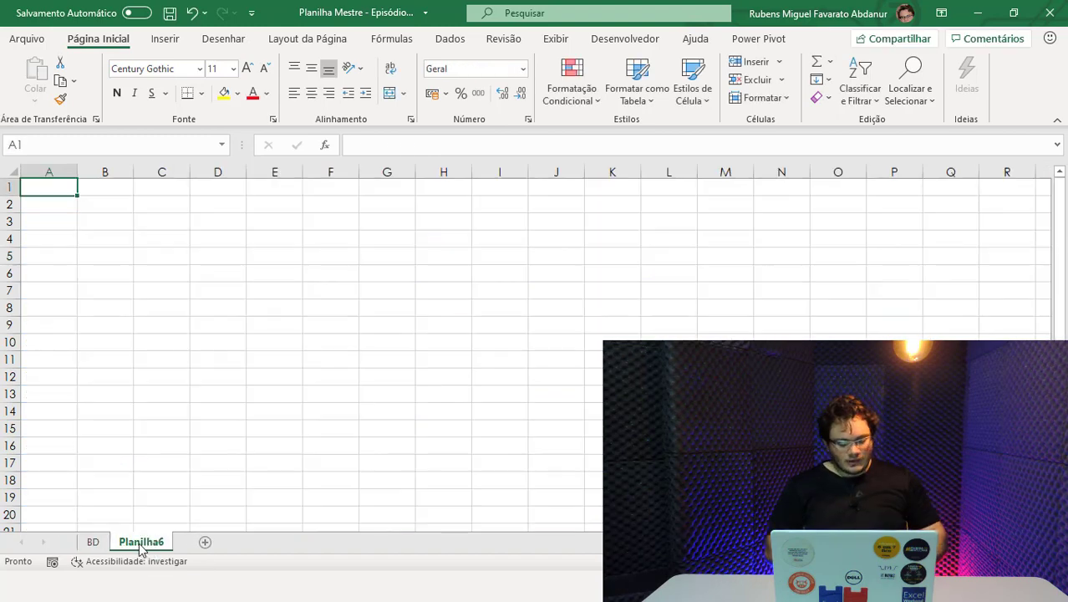
double_click(140, 543)
type("L")
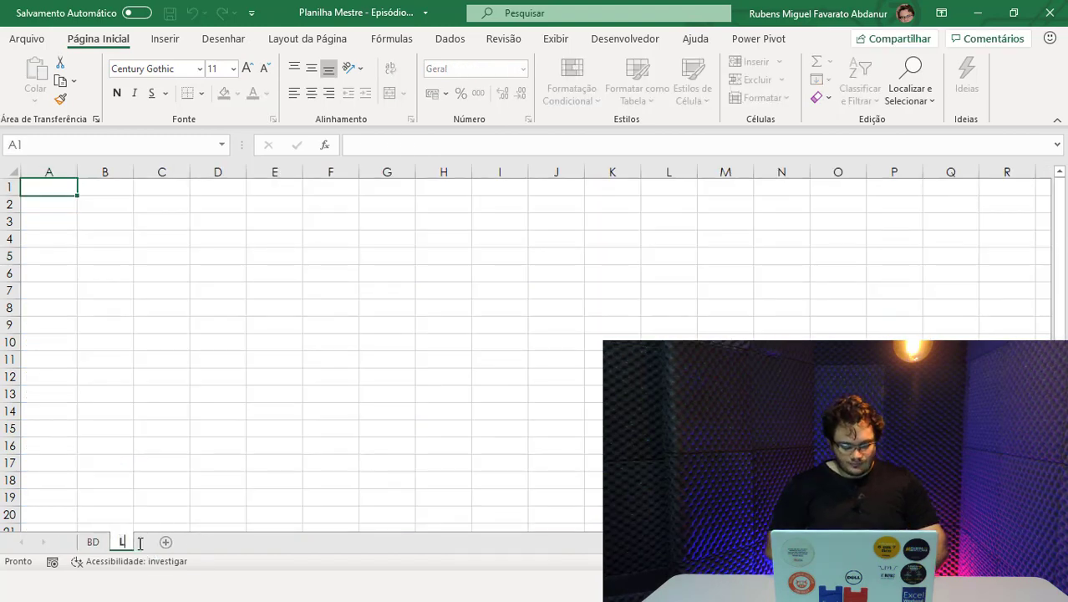
type("ixo")
key("Return")
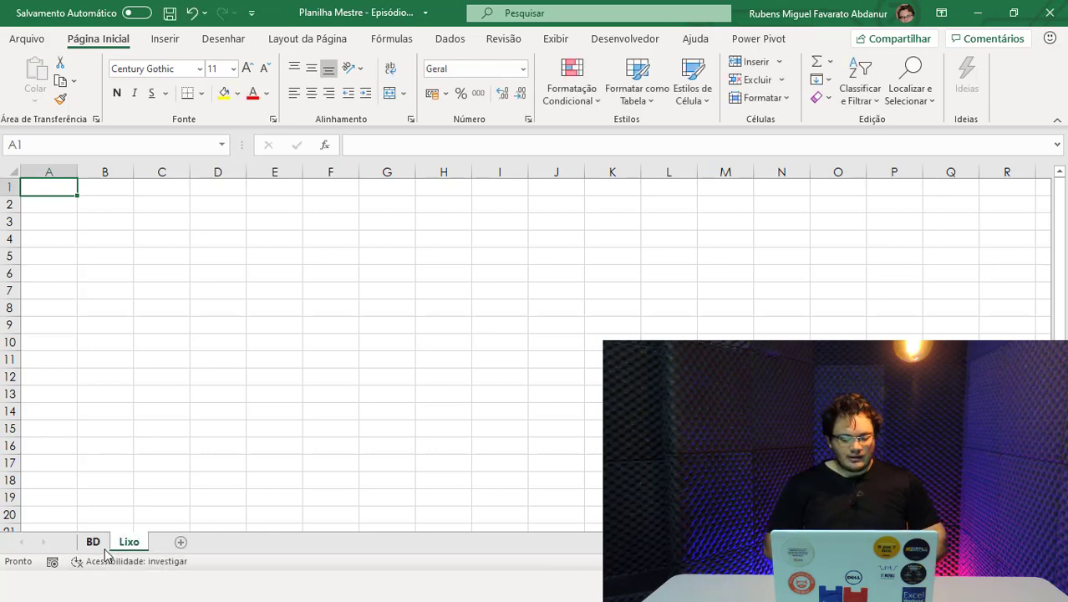
left_click(99, 544)
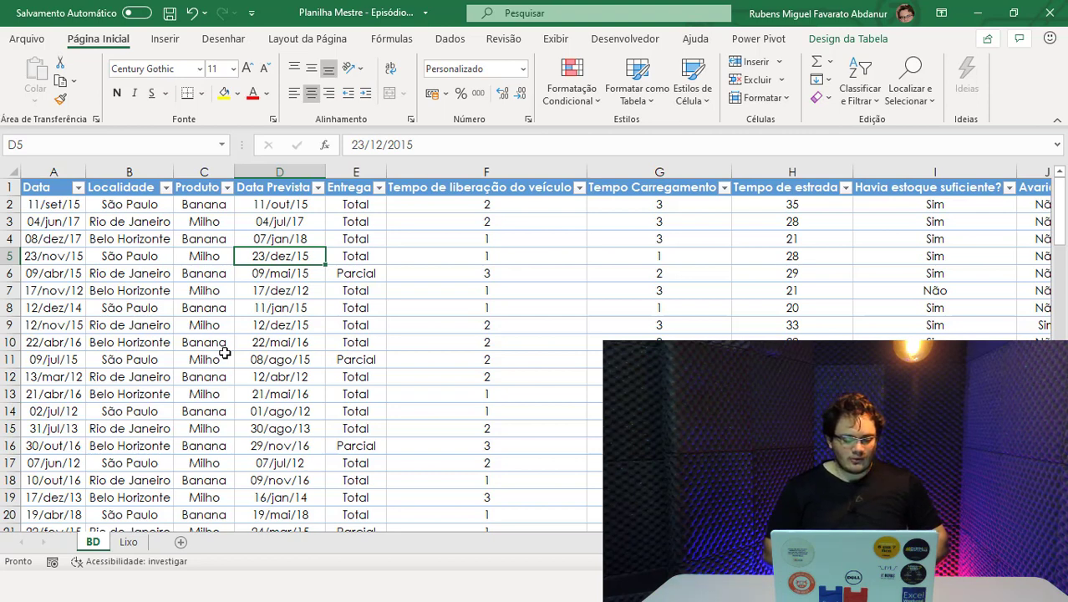
Add another sheet named Dash, placed after Lixo.
left_click(181, 542)
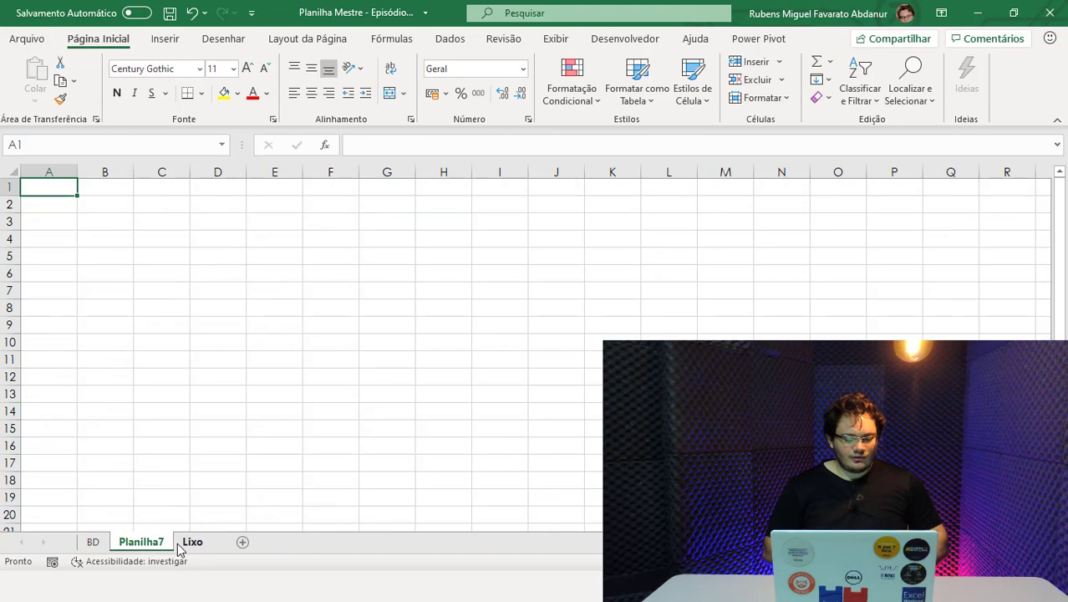
left_click_drag(175, 542, 214, 540)
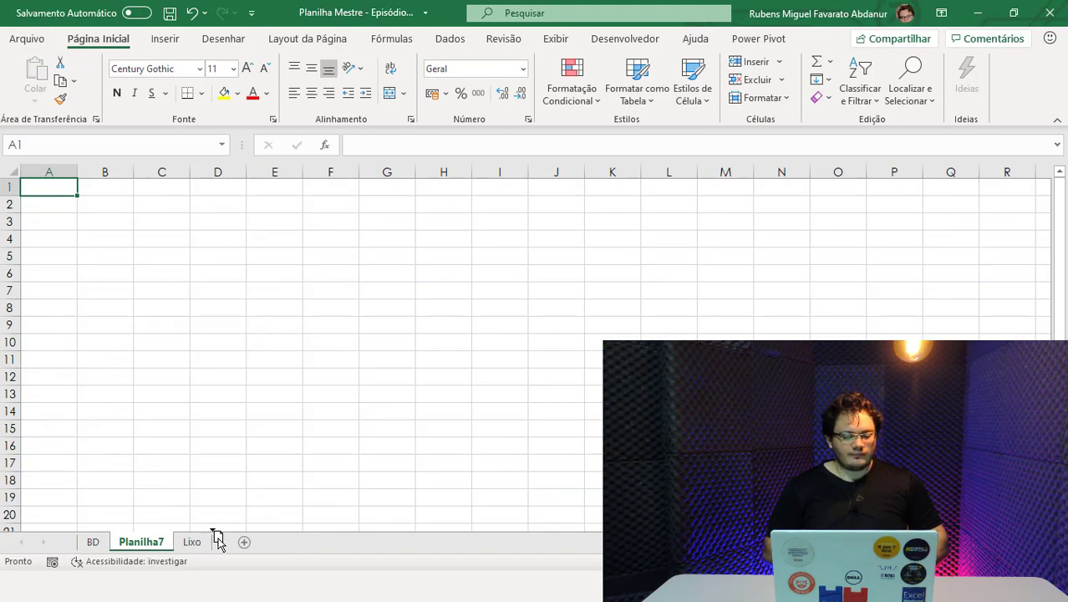
double_click(195, 543)
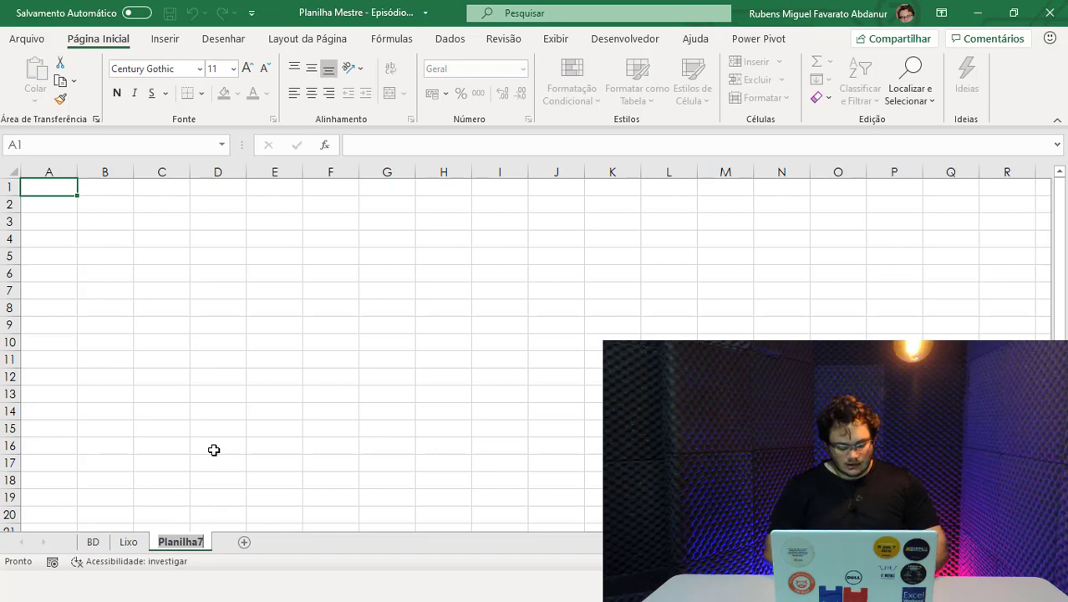
type("Dash")
key("Return")
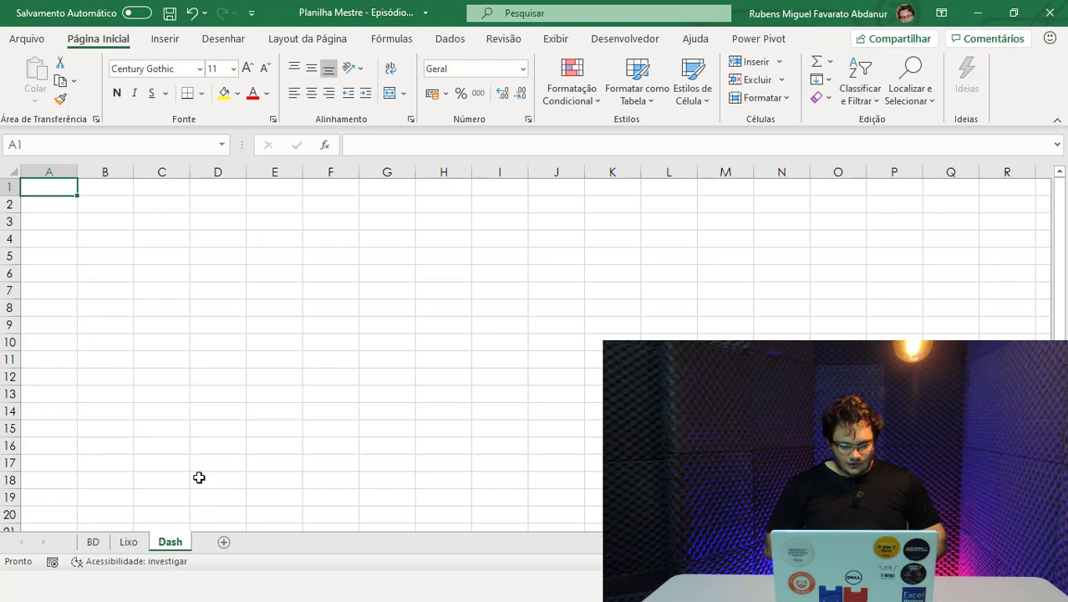
Toggle the Dash sheet's gridlines off and on with Linhas de Grade > Exibir and Alt+P, V, G.
left_click(312, 299)
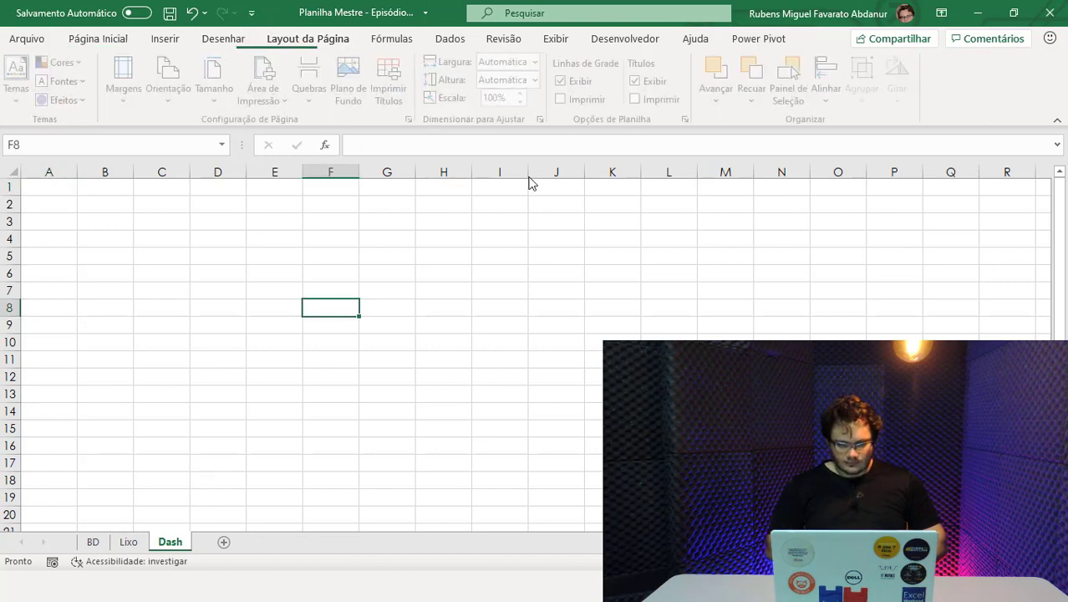
left_click(584, 86)
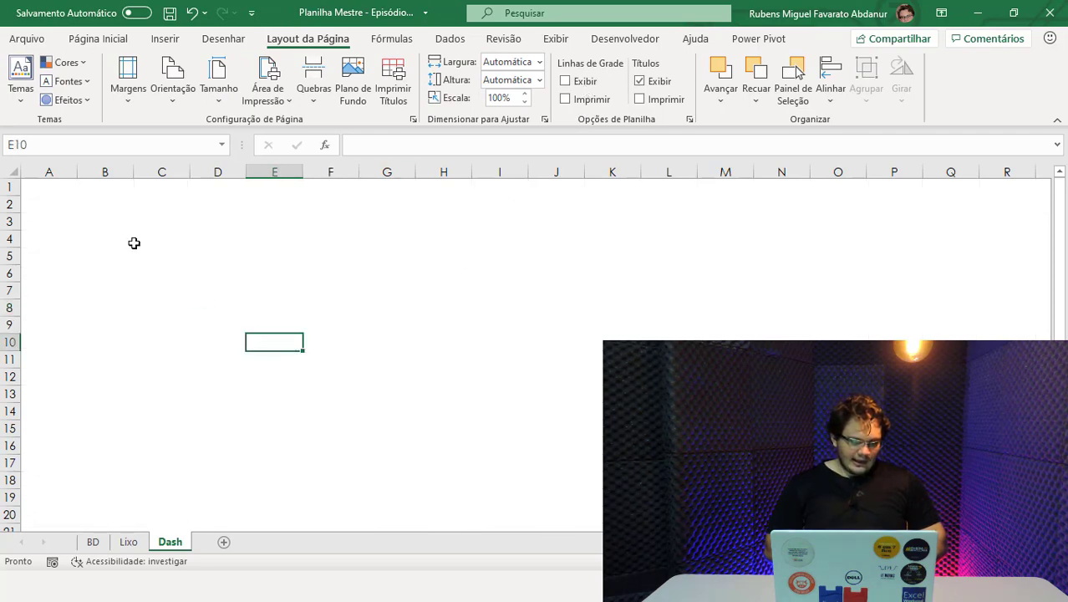
left_click(76, 232)
left_click(72, 218)
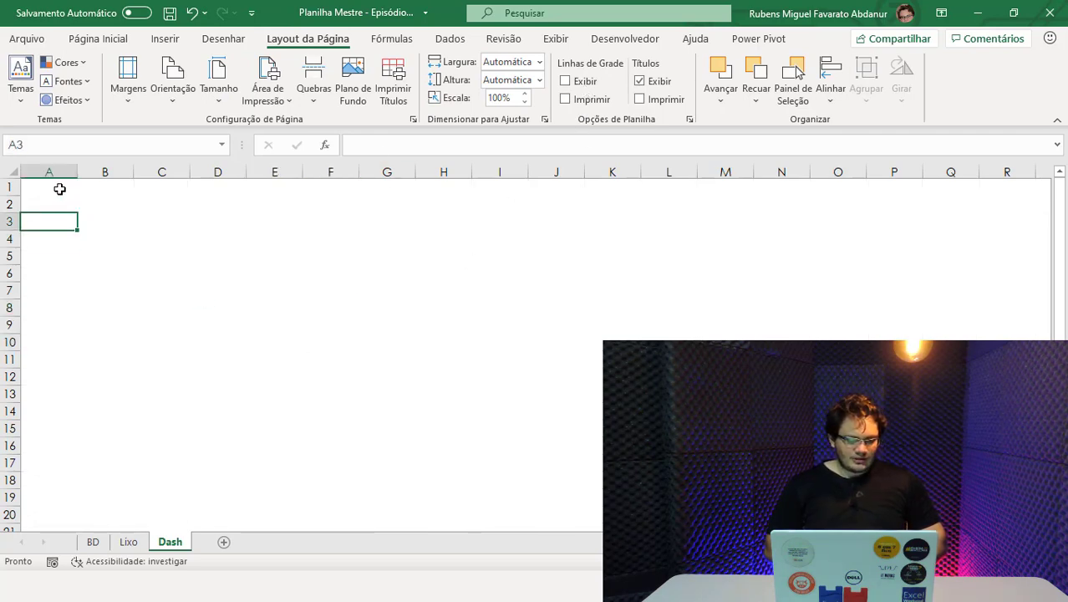
left_click(59, 188)
left_click(59, 215)
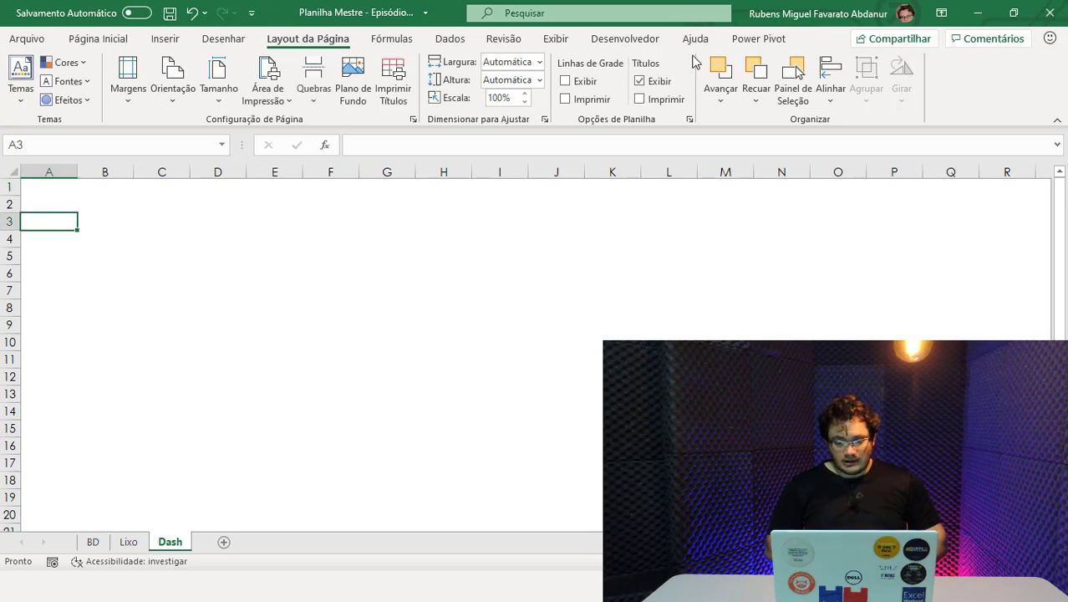
left_click(579, 85)
left_click(359, 317)
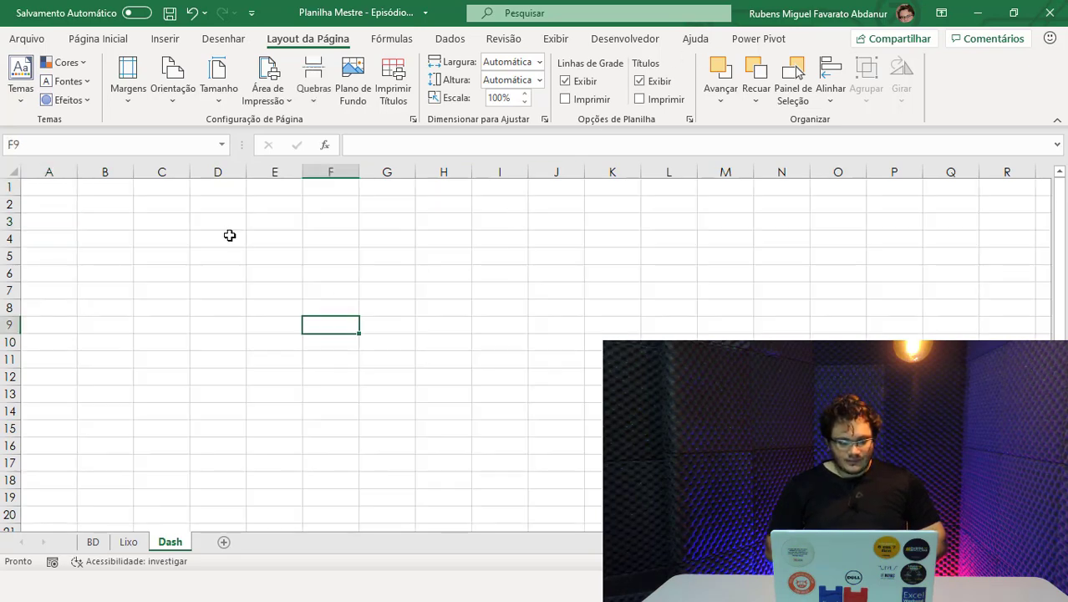
left_click(217, 249)
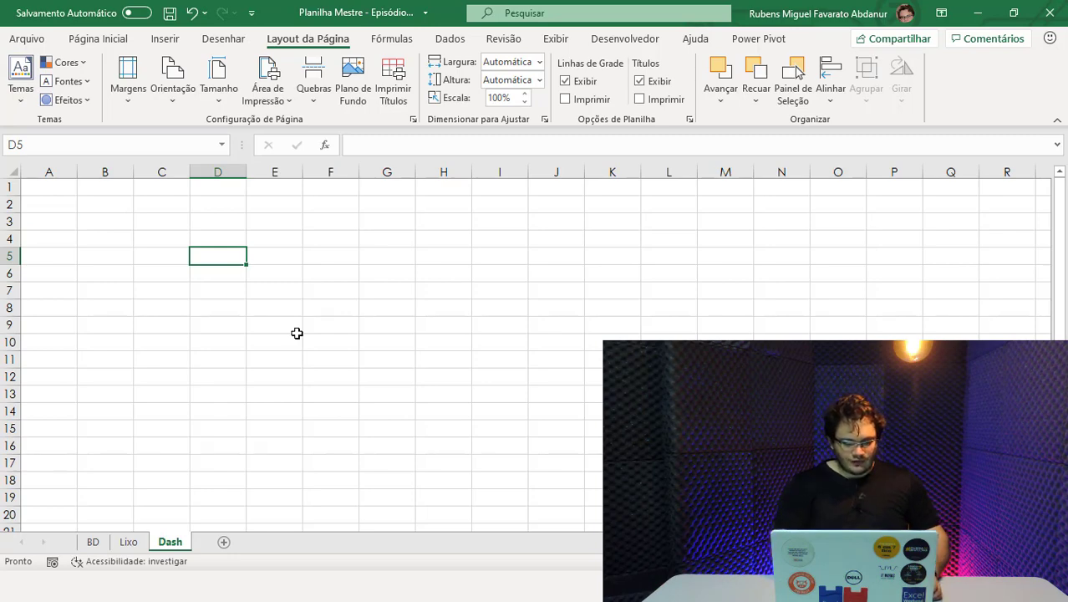
key("alt+p")
key("v")
key("g")
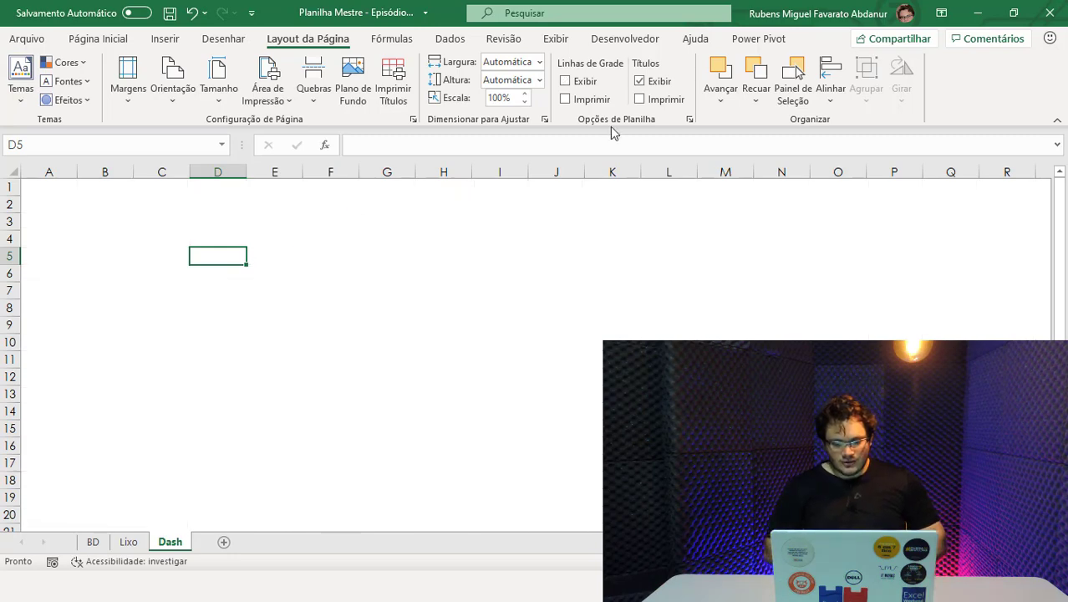
left_click(566, 81)
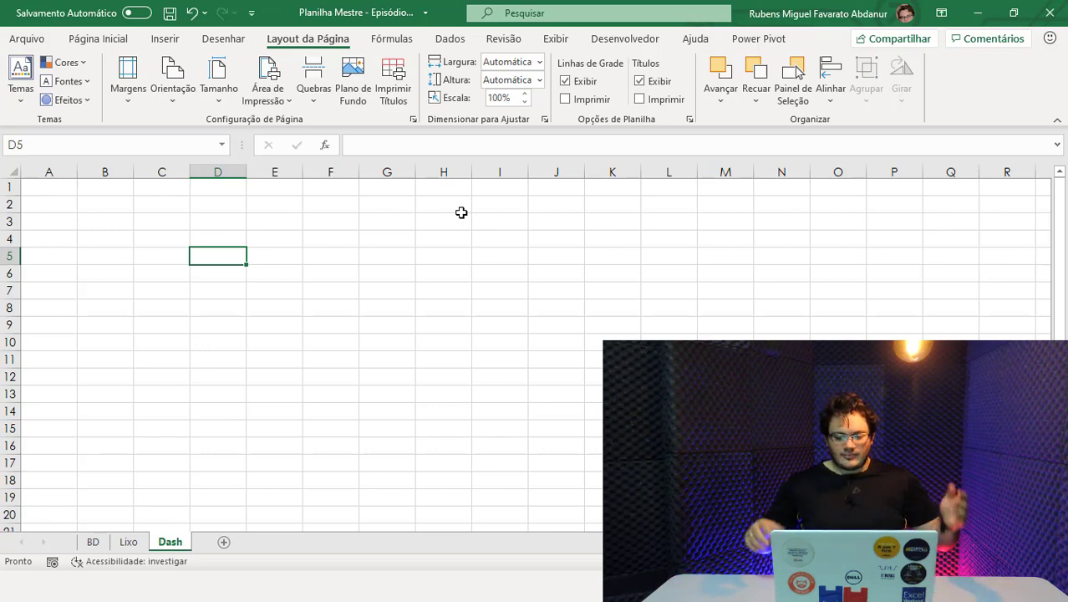
Hide the Dash sheet's gridlines for good and return to Página Inicial.
left_click(299, 211)
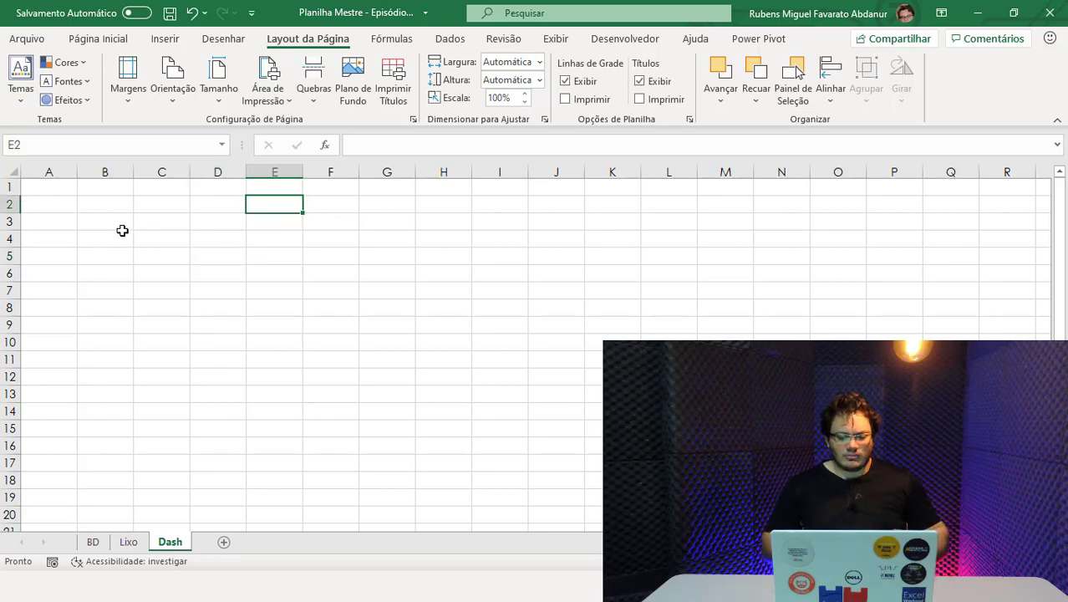
left_click(182, 260)
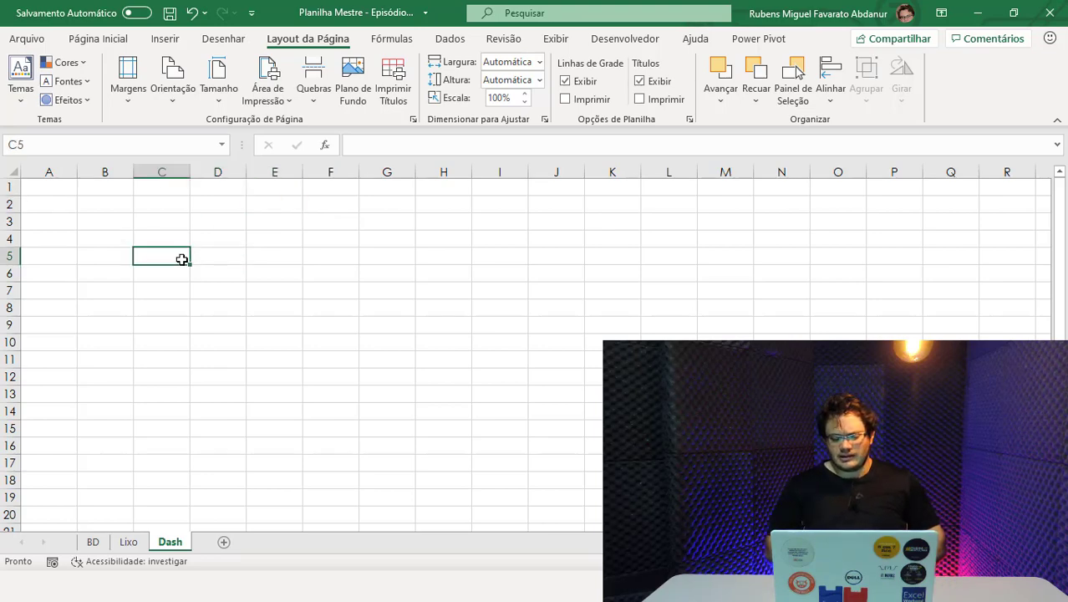
left_click(139, 222)
key("Left")
key("Left")
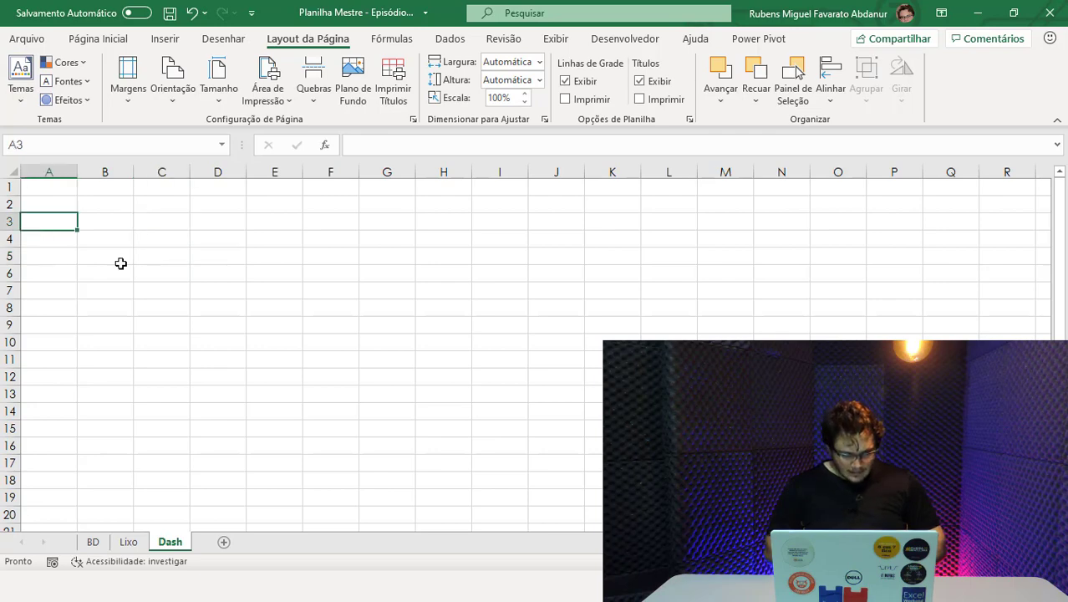
left_click(121, 263)
left_click(590, 83)
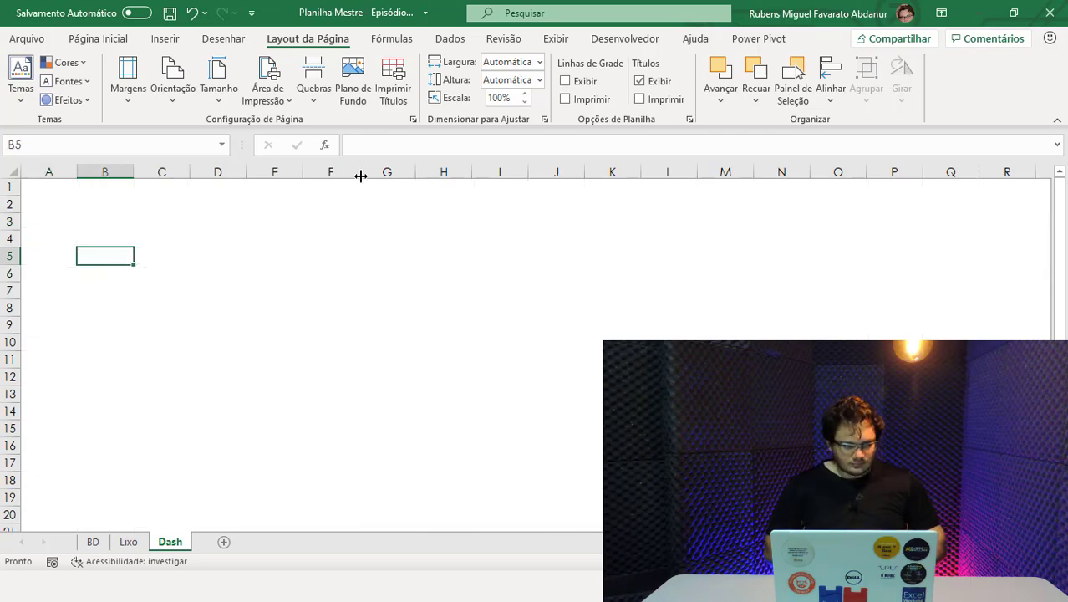
left_click(98, 39)
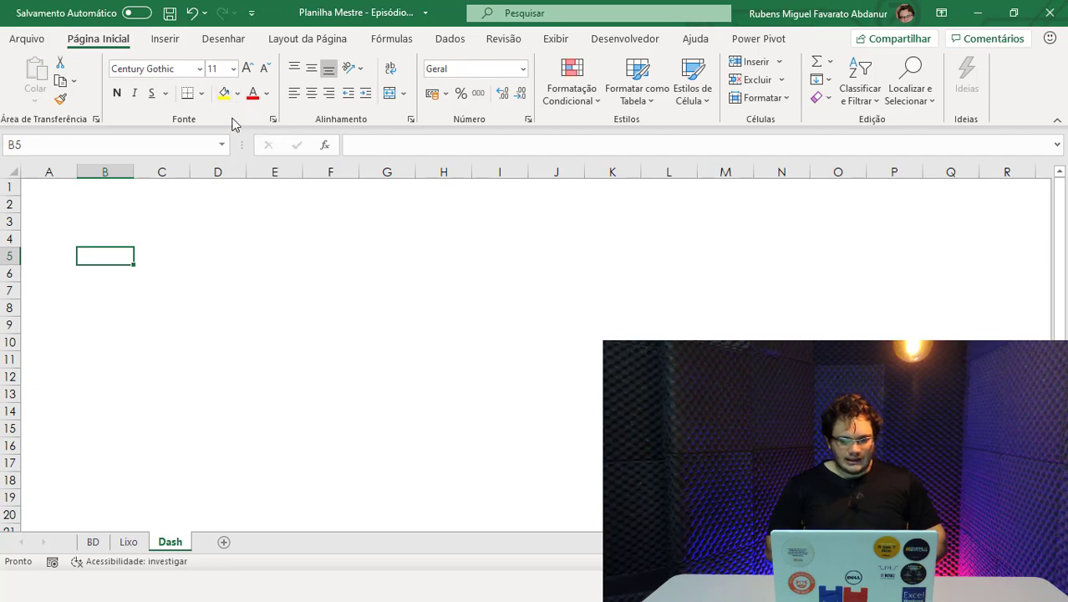
Draw a straight horizontal line along row 3 across to column R.
left_click(170, 42)
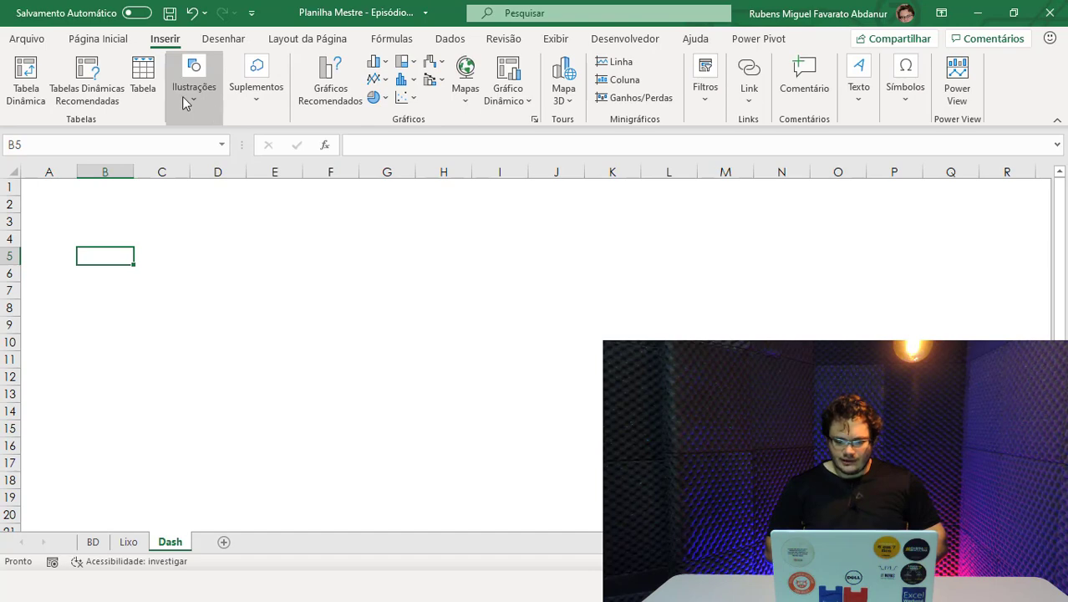
left_click(190, 102)
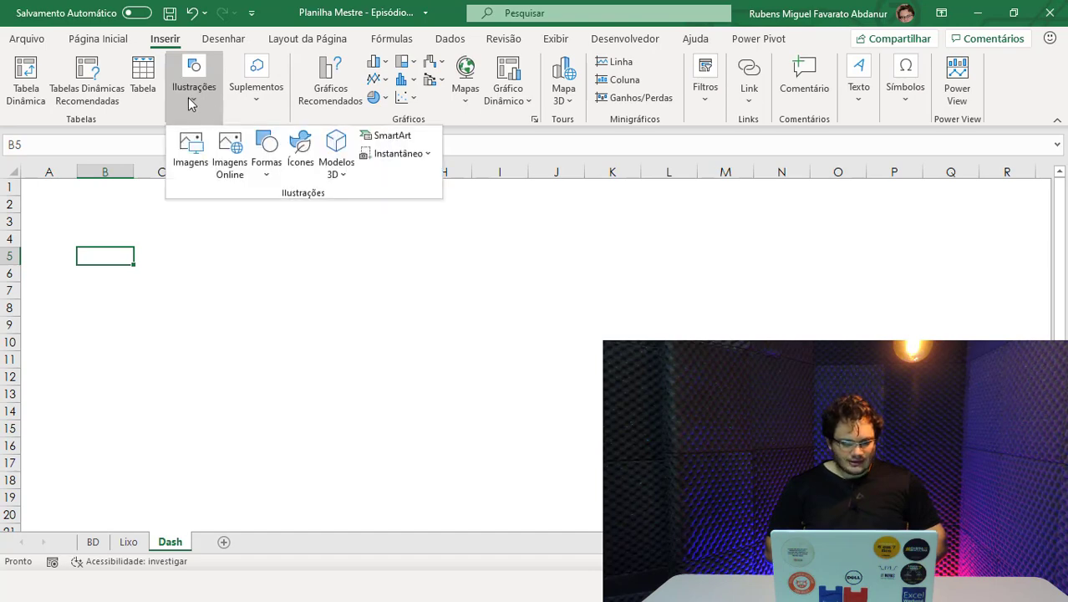
left_click(264, 161)
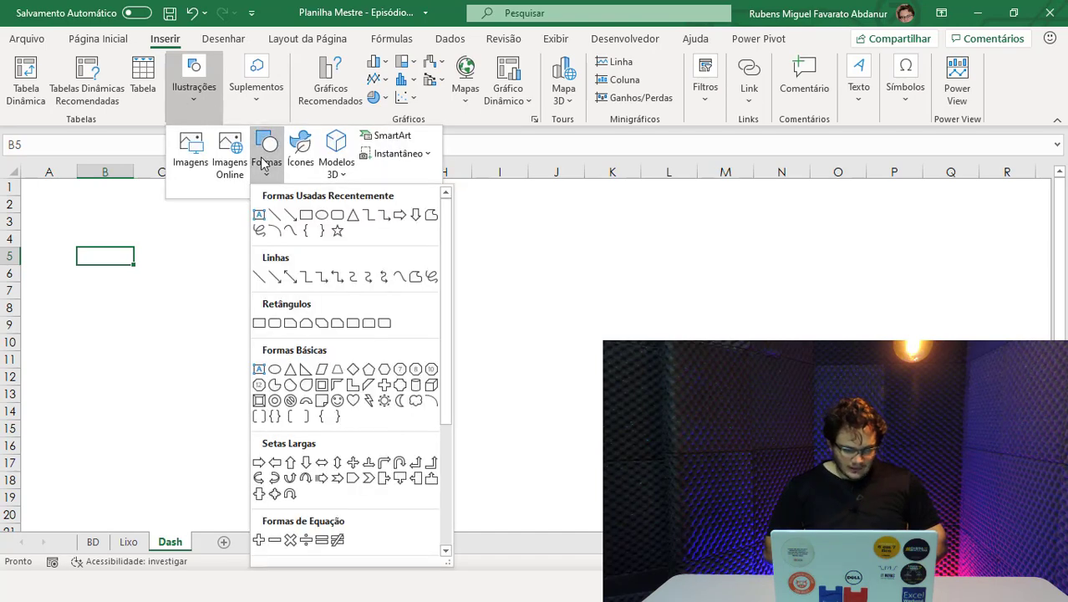
left_click(260, 279)
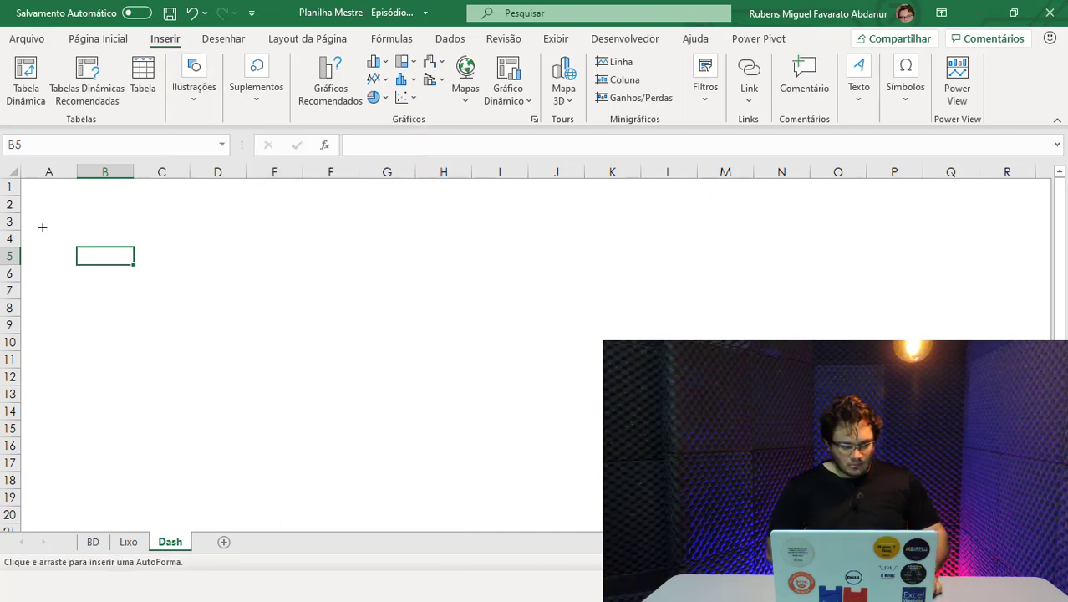
left_click_drag(42, 227, 903, 242)
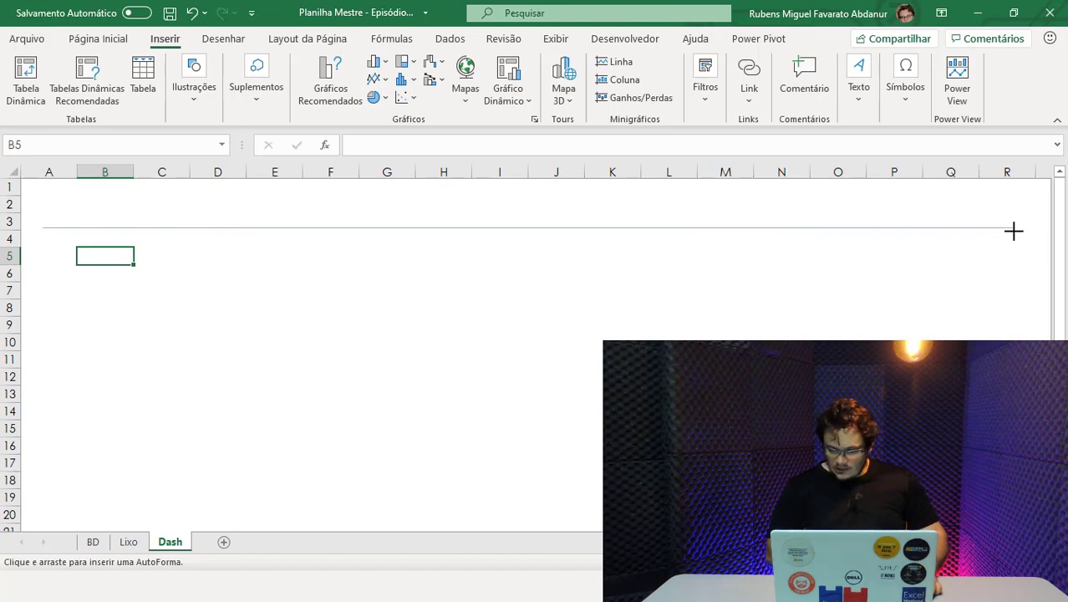
left_click_drag(903, 243, 1014, 228)
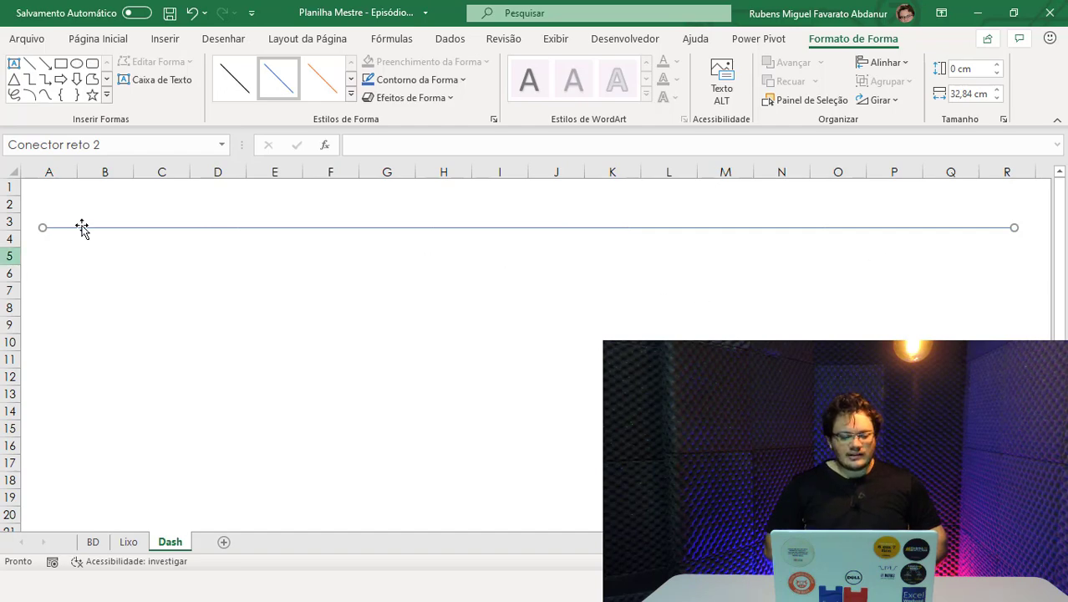
Give the line a blue preset style and a dark blue outline colour.
left_click(351, 94)
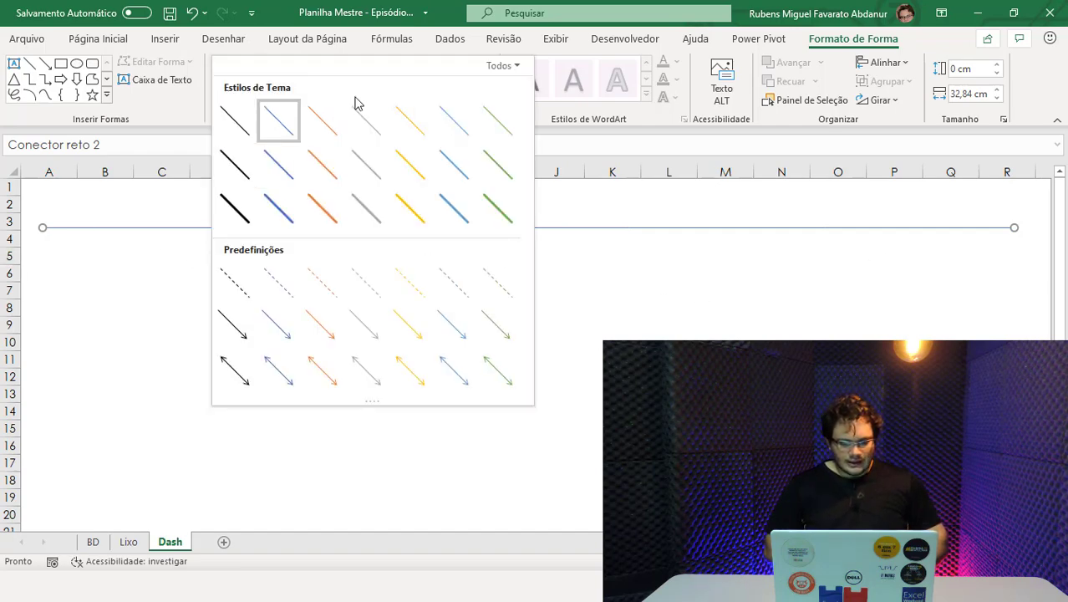
left_click(277, 209)
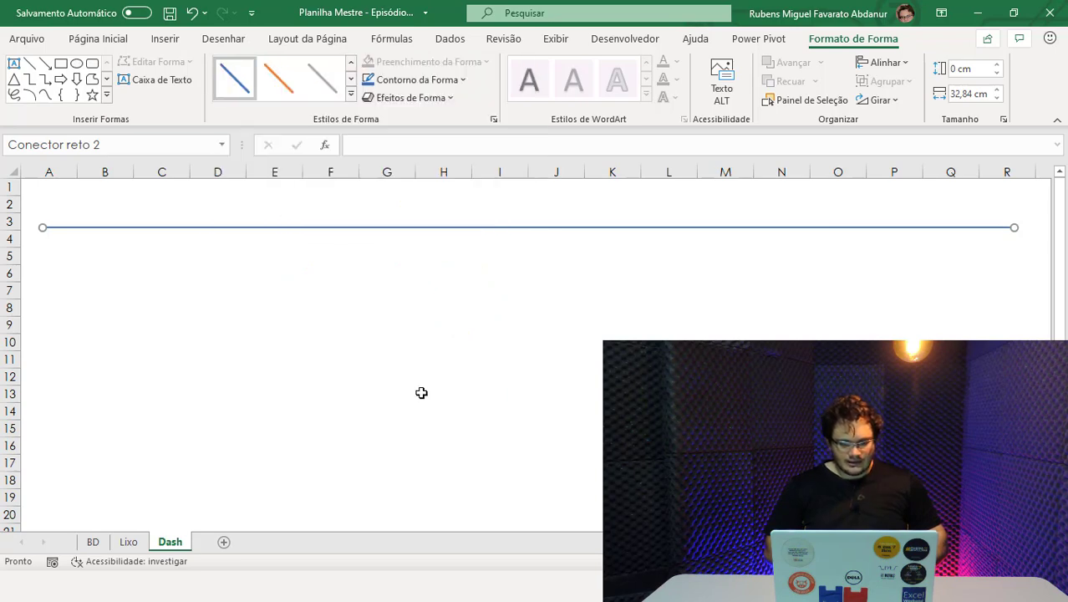
left_click(415, 79)
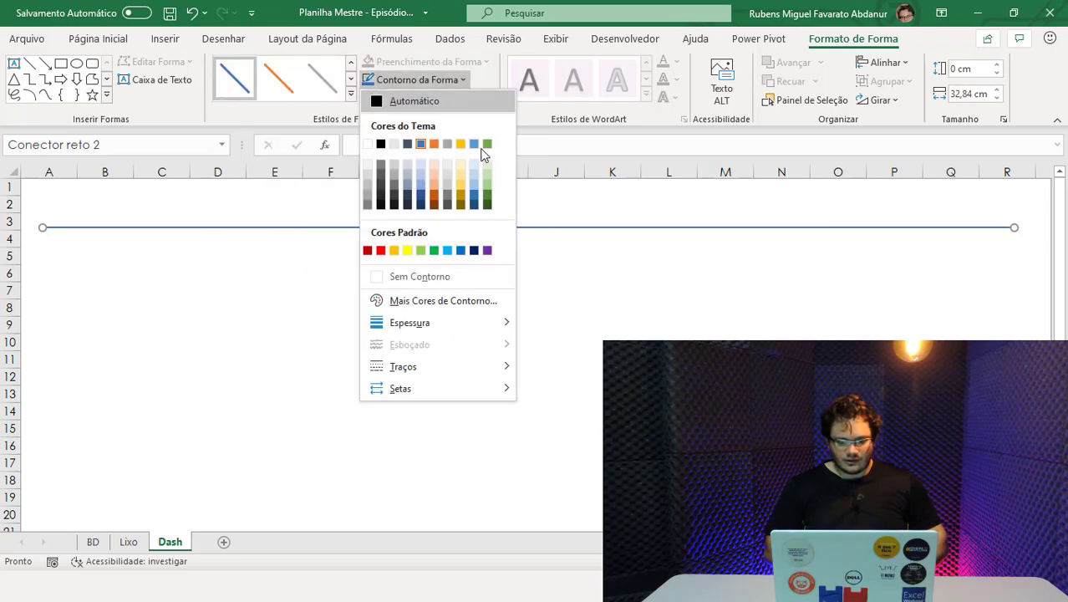
left_click(473, 251)
left_click(356, 260)
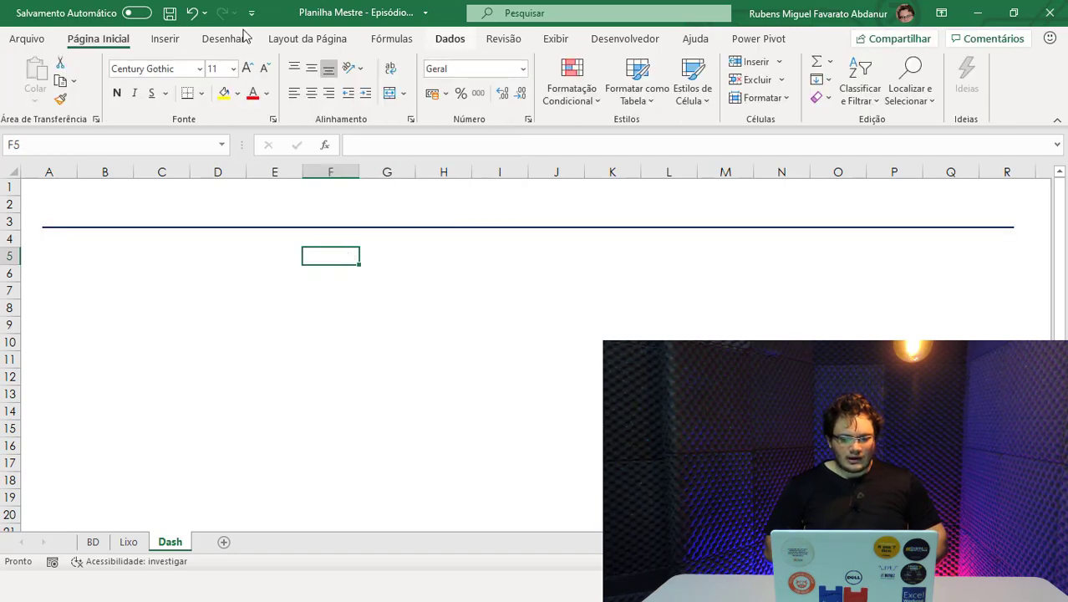
Add a text box above the line with the DASHBOARD LOGÍSTICO title, vertically centred.
left_click(165, 38)
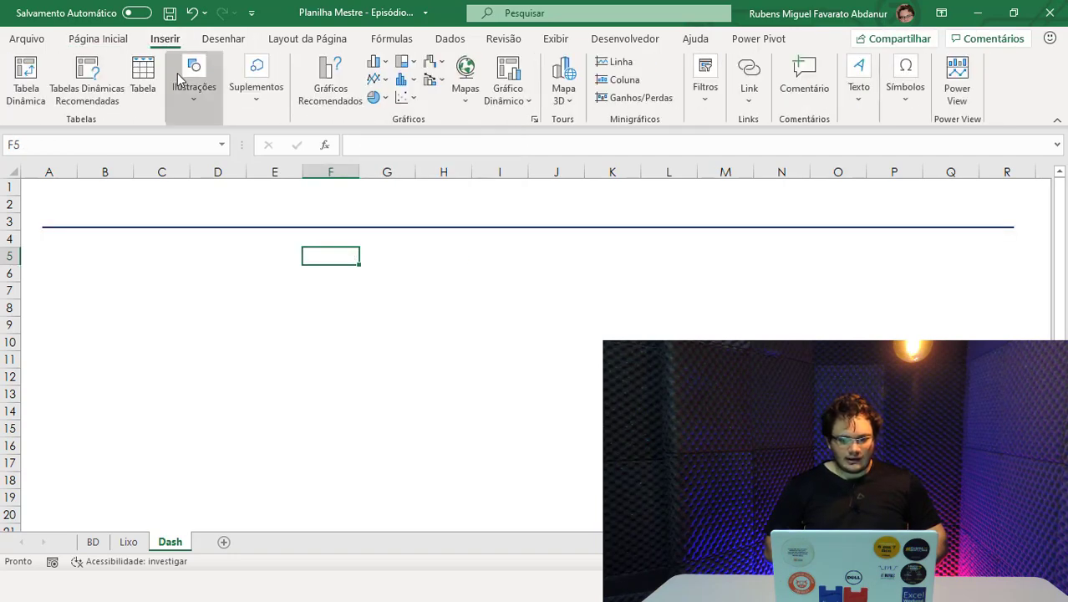
left_click(858, 84)
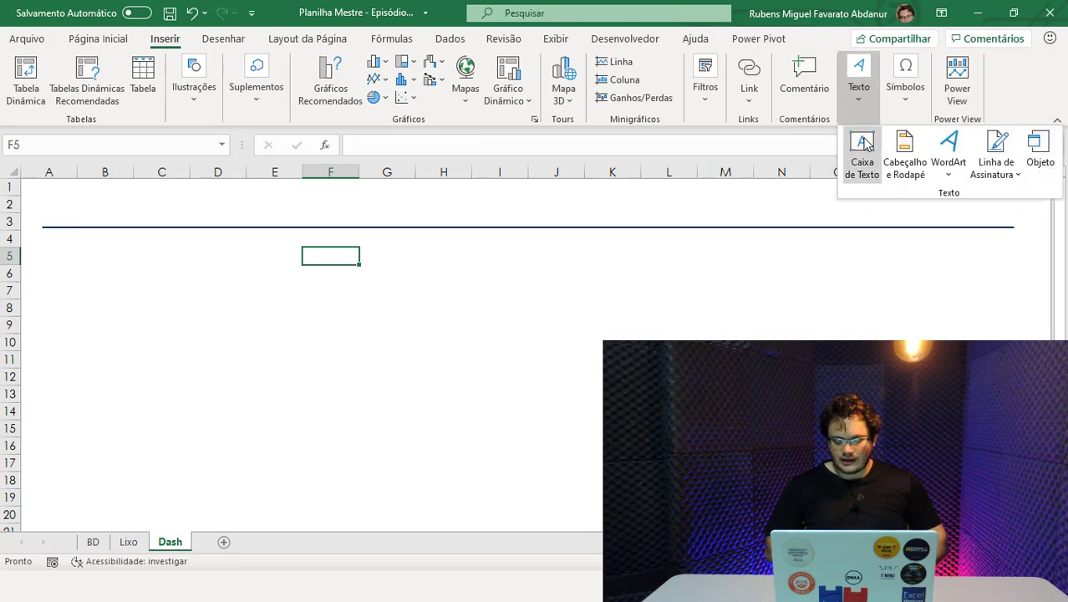
left_click(866, 152)
left_click_drag(37, 191, 513, 221)
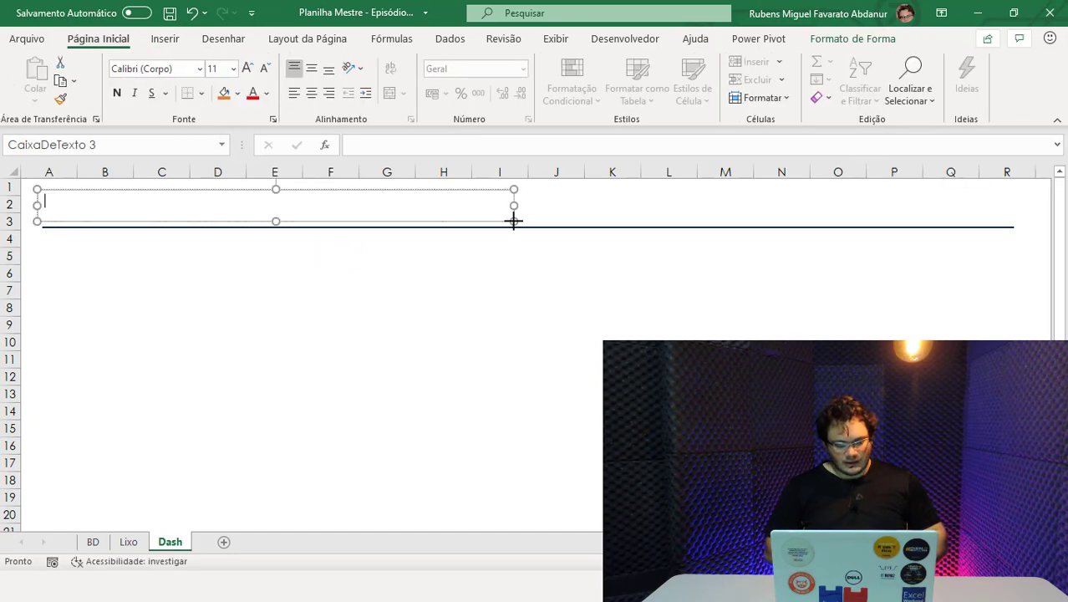
type("DASHBOARD LOGÍSTICO")
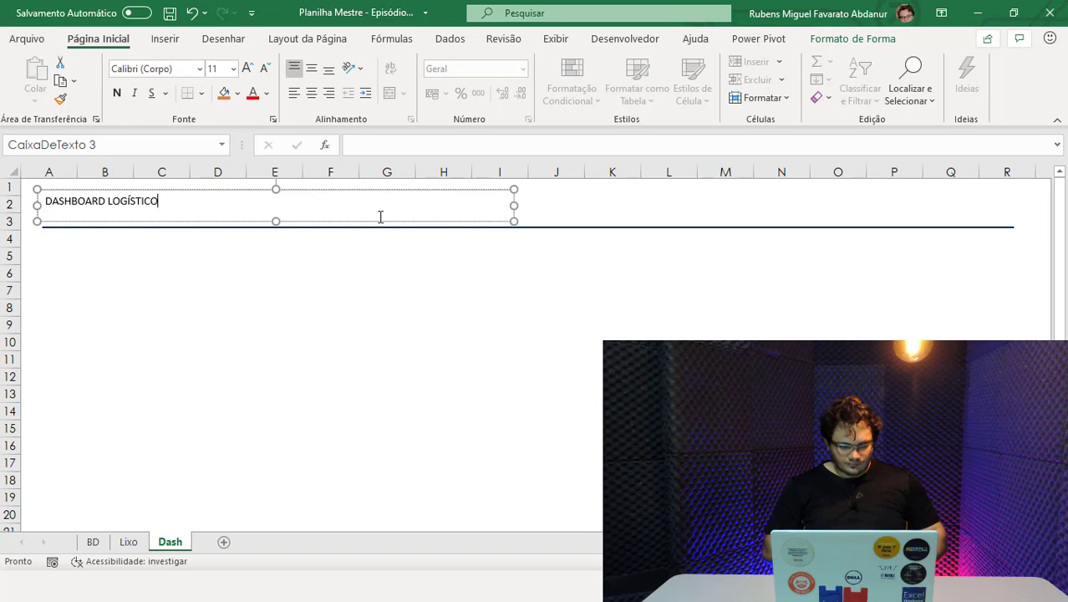
left_click_drag(374, 222, 379, 222)
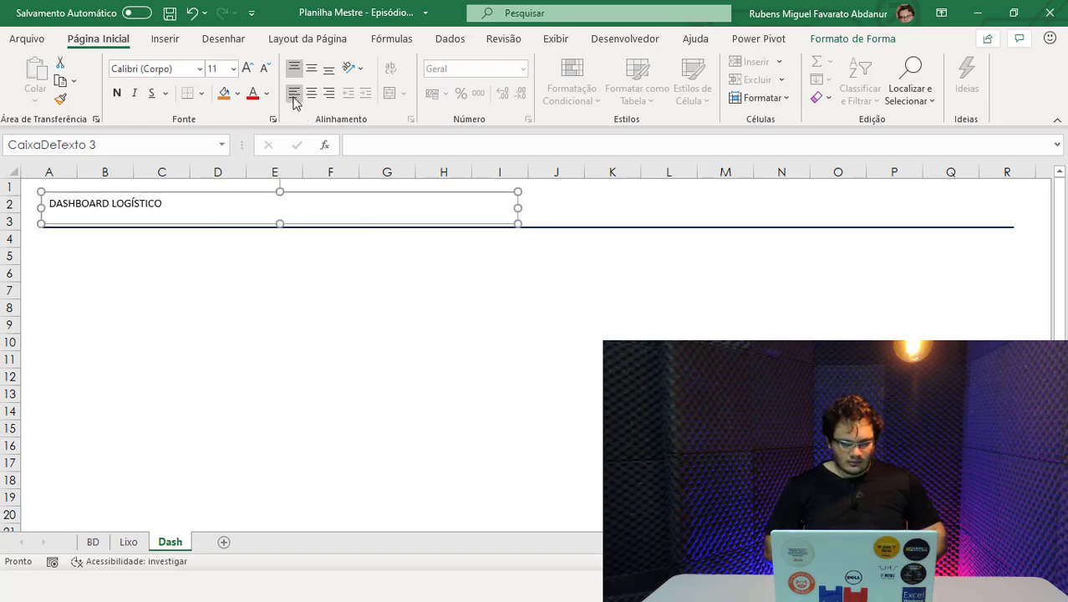
left_click(309, 70)
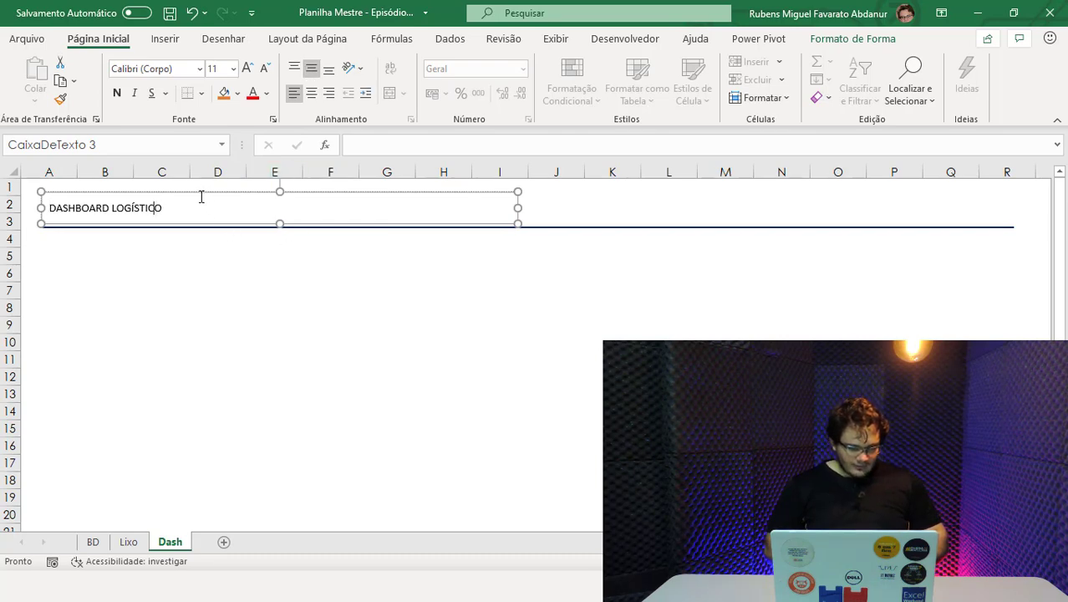
left_click_drag(201, 192, 196, 191)
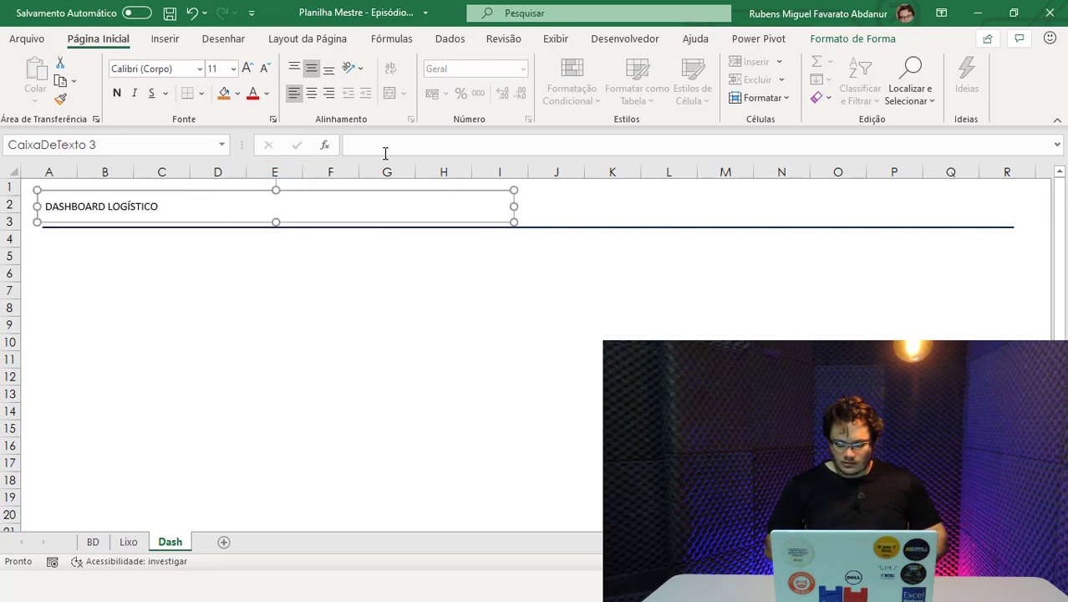
Set the title box to Sem Contorno and Sem Preenchimento.
left_click(859, 39)
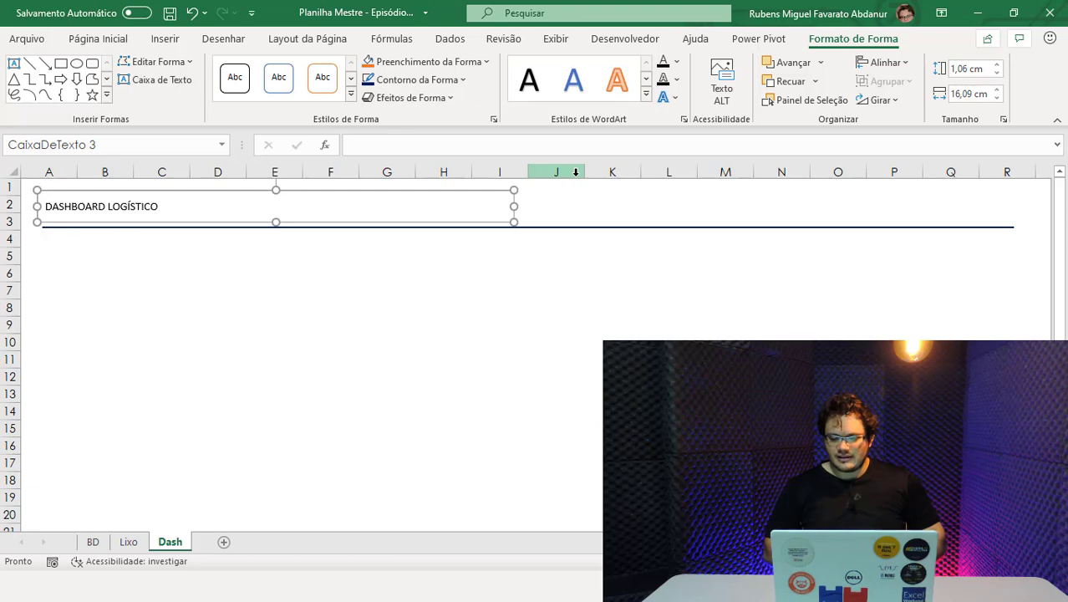
left_click(393, 80)
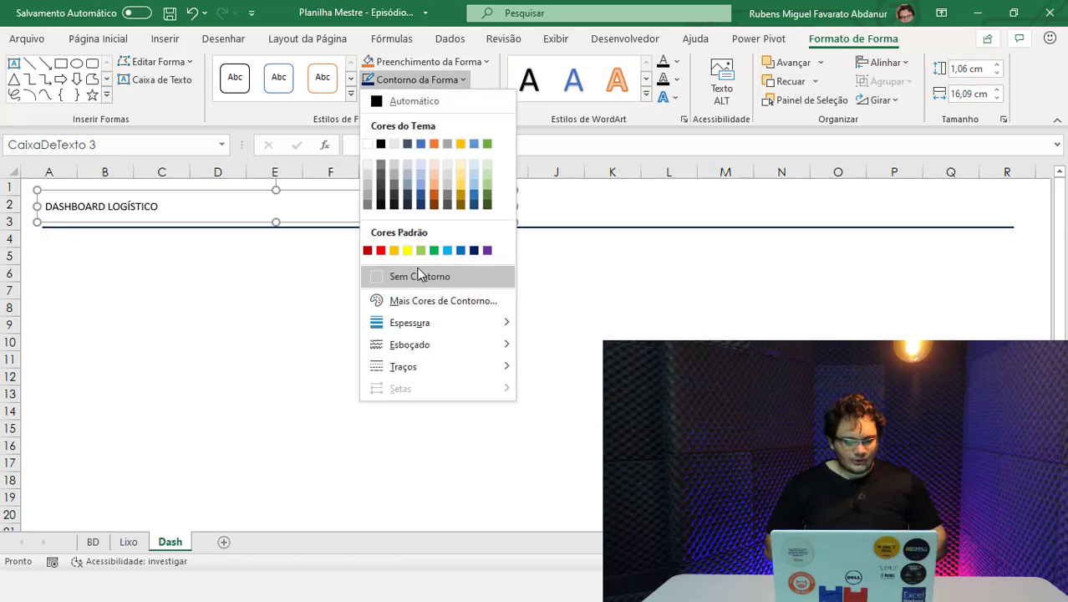
left_click(420, 276)
left_click(395, 63)
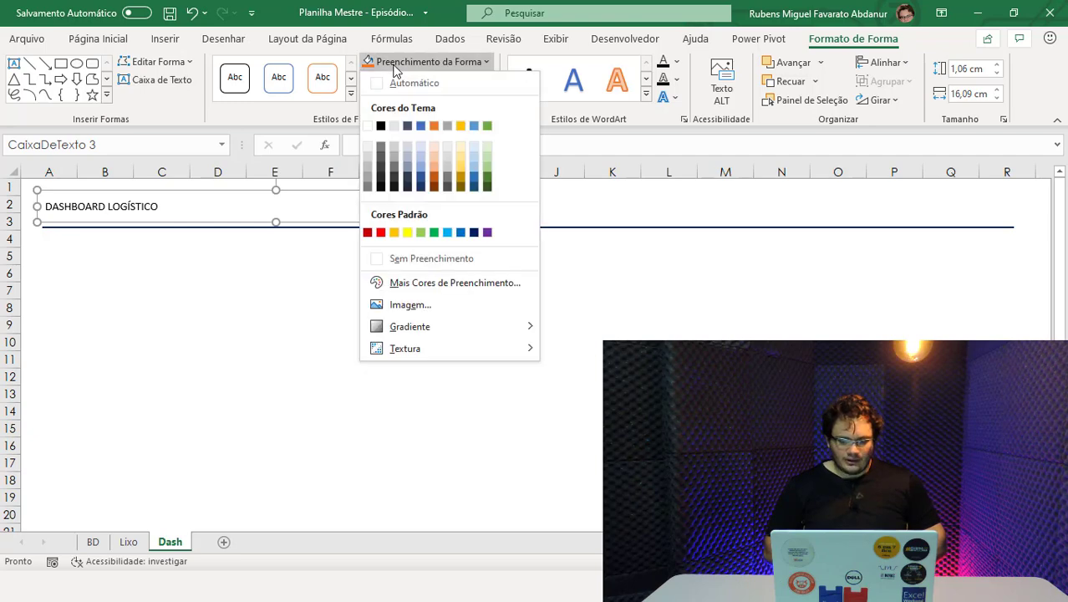
left_click(398, 260)
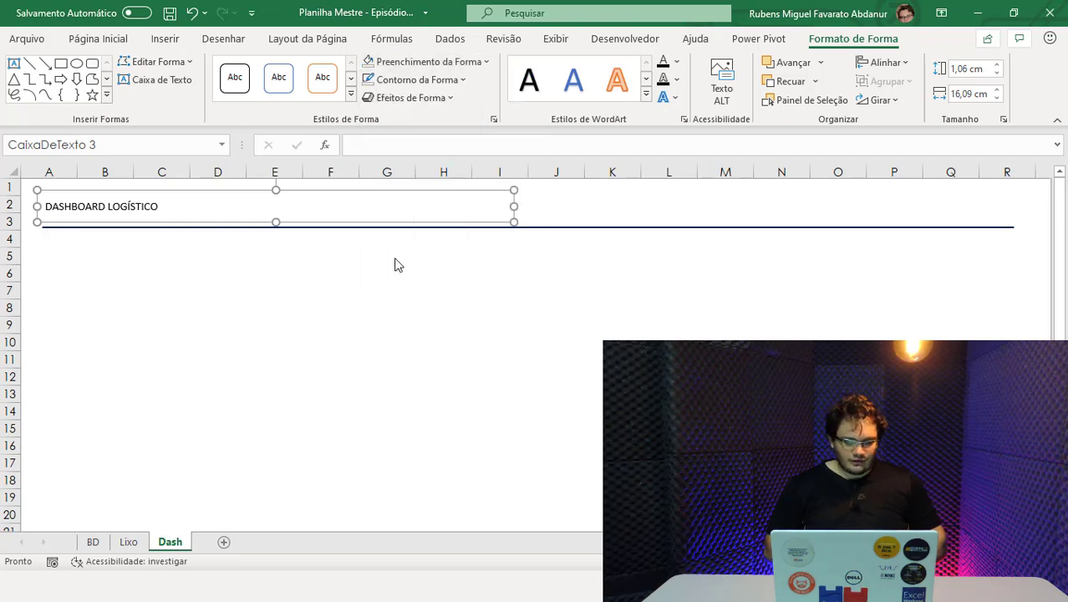
Make the title text dark blue, bold and 32 point.
left_click(94, 40)
left_click(266, 93)
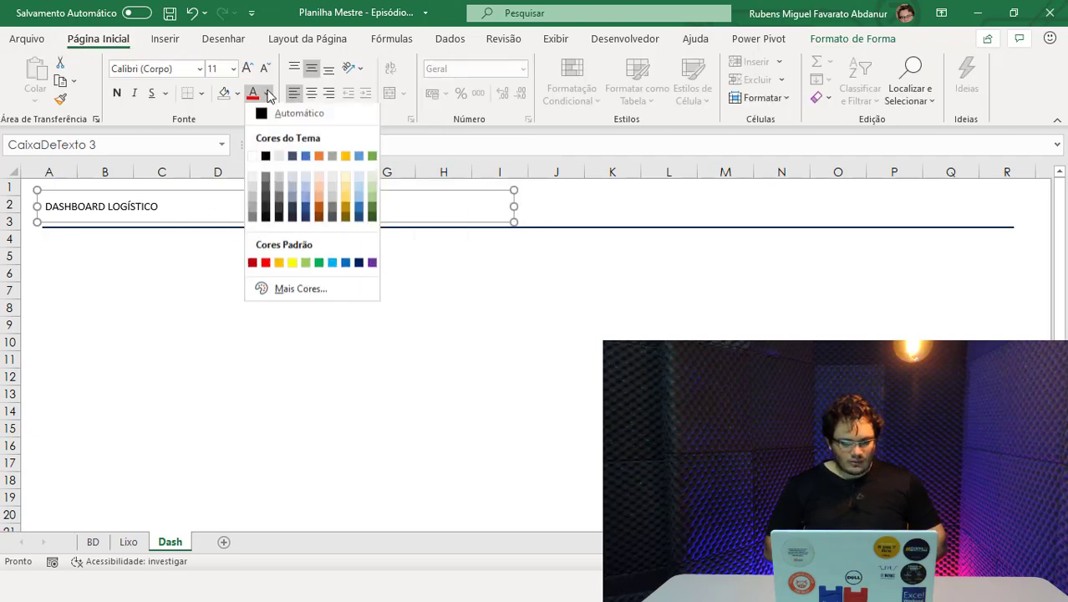
left_click(359, 266)
left_click(118, 94)
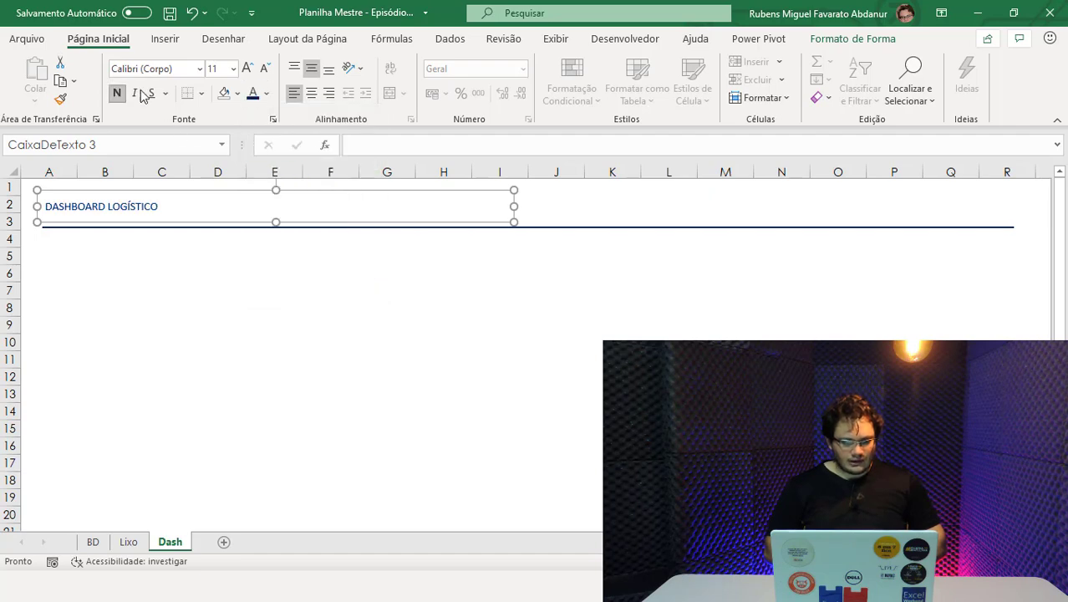
left_click(247, 68)
left_click(247, 68)
left_click(247, 69)
left_click(248, 68)
left_click(247, 69)
left_click(248, 68)
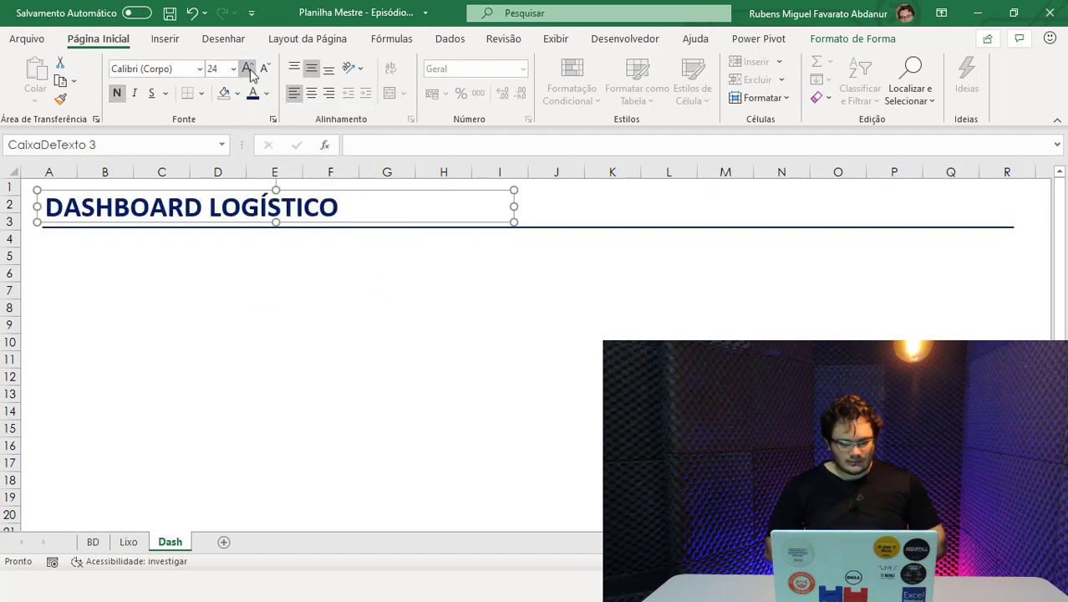
left_click(247, 68)
left_click(248, 68)
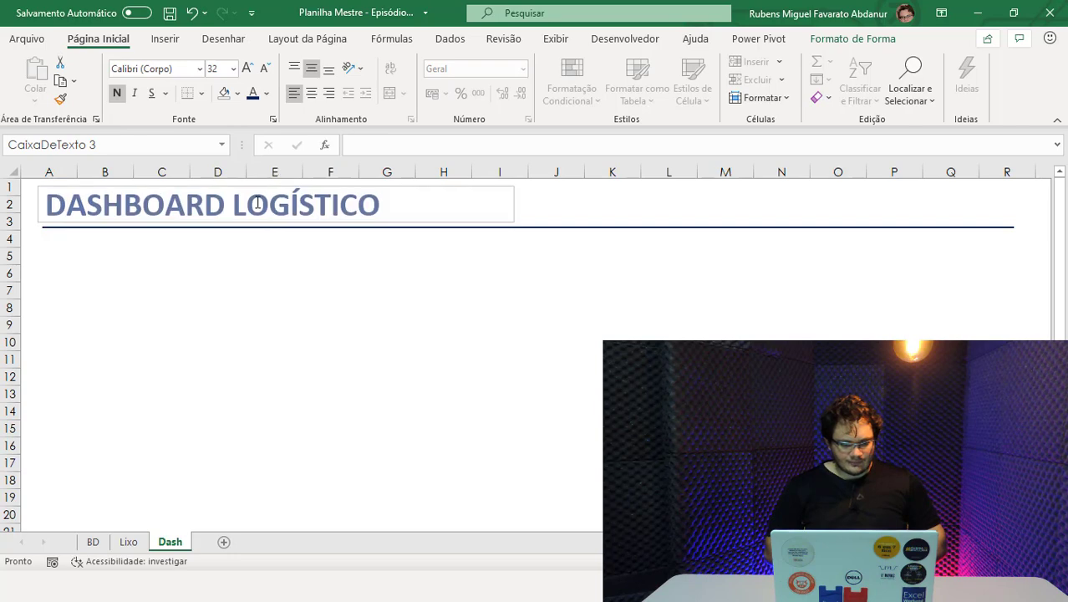
Adjust the title box's height and position, then save the workbook.
left_click_drag(276, 190, 275, 185)
left_click_drag(203, 227, 198, 219)
left_click(205, 304)
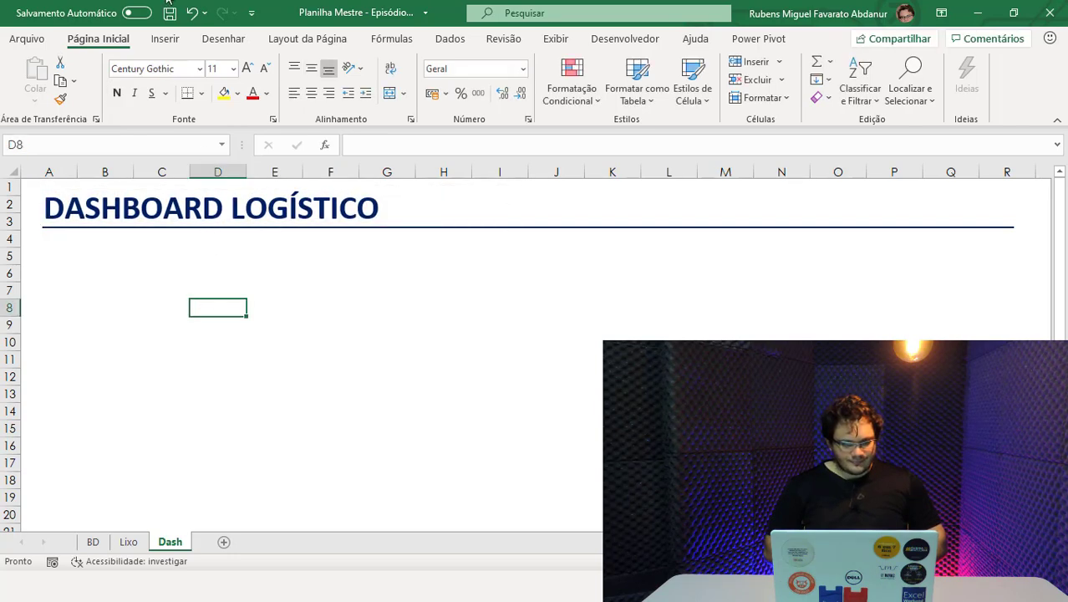
left_click(172, 15)
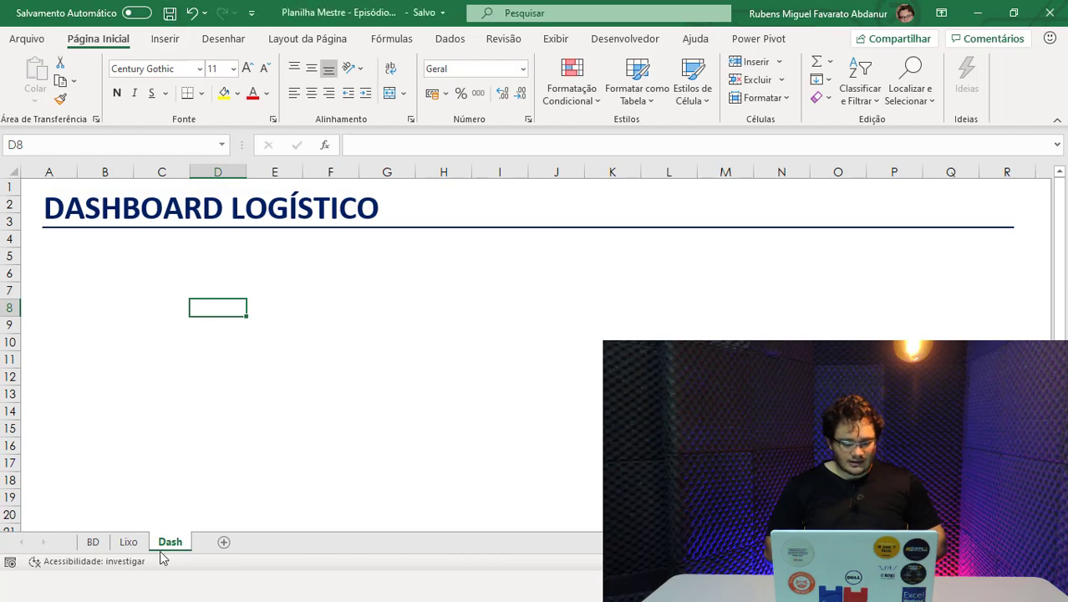
On the BD sheet, select a cell in Tabela2 and start a pivot table from it.
left_click(94, 542)
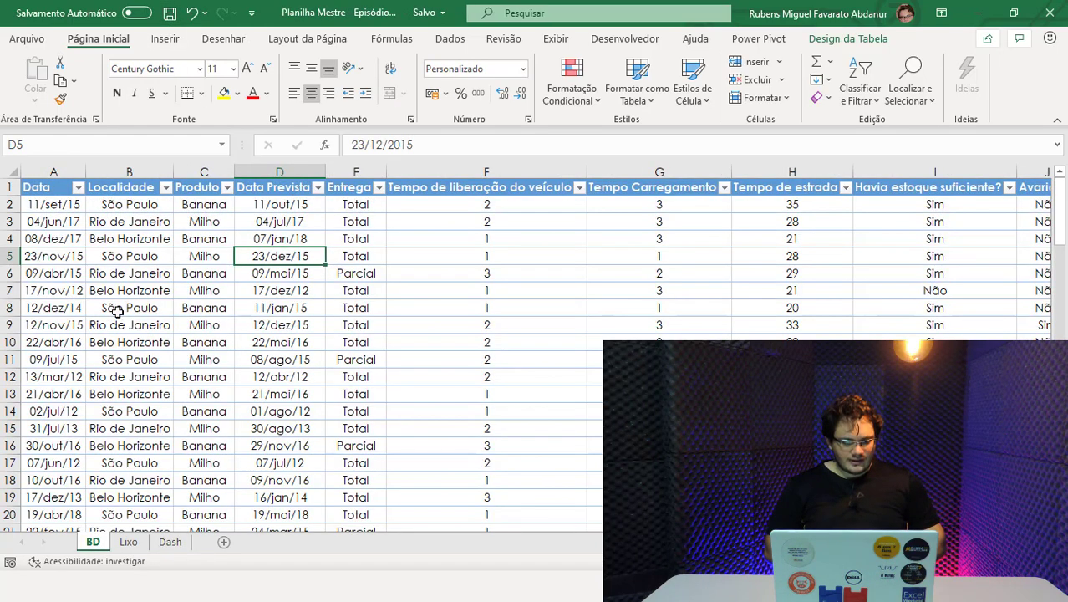
left_click(115, 271)
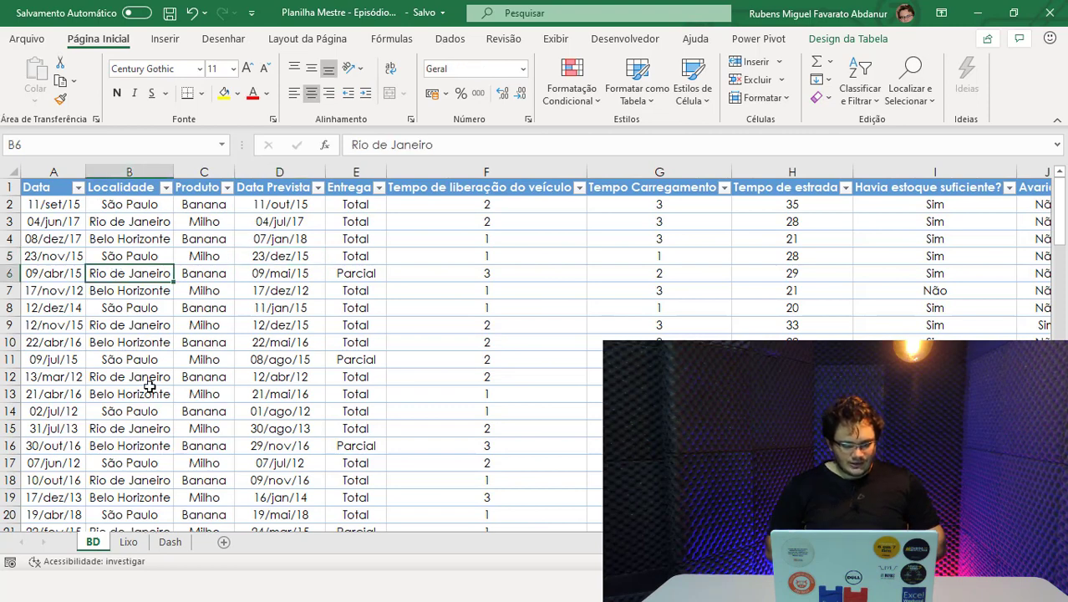
left_click(274, 273)
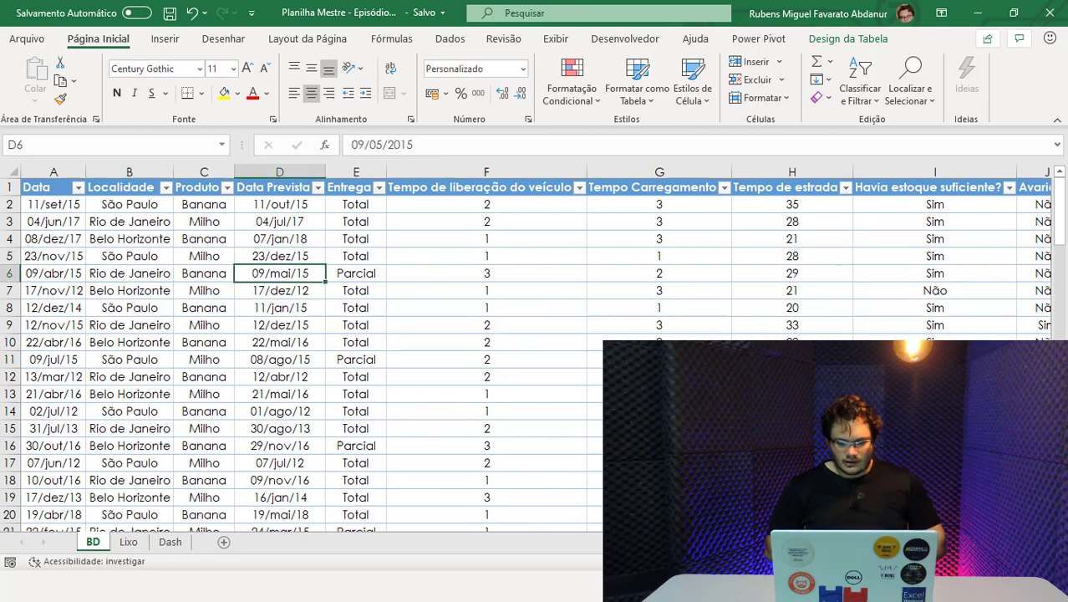
left_click(469, 288)
left_click(368, 395)
left_click(414, 309)
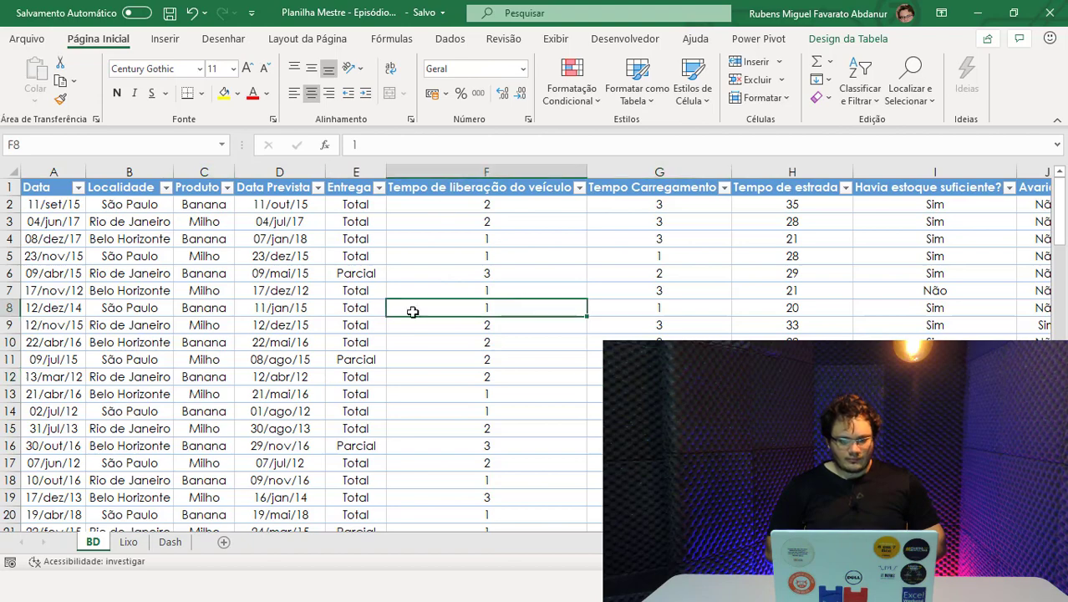
left_click(167, 39)
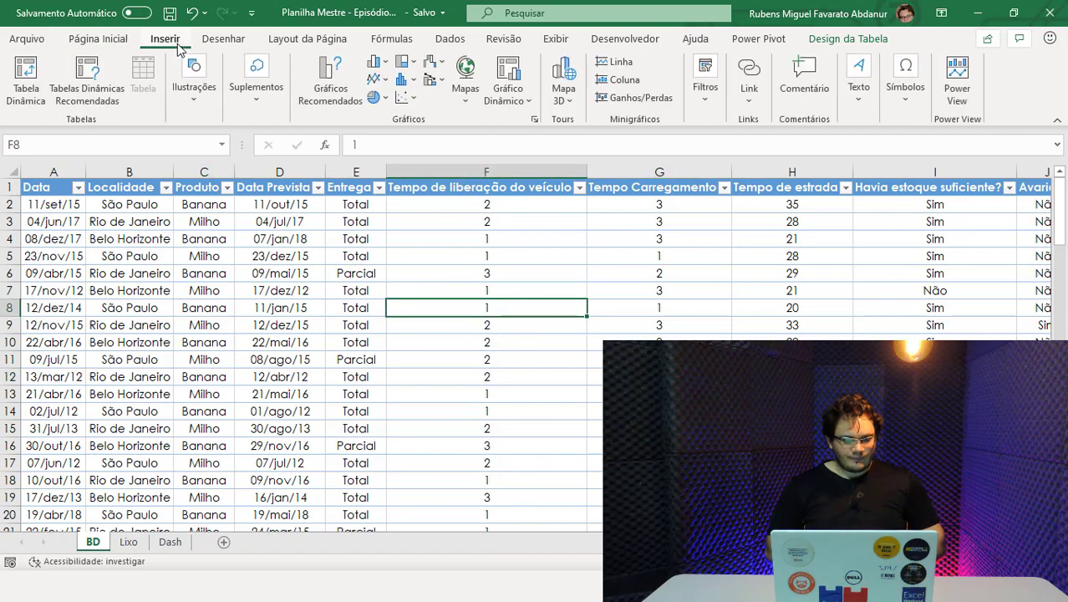
left_click(26, 84)
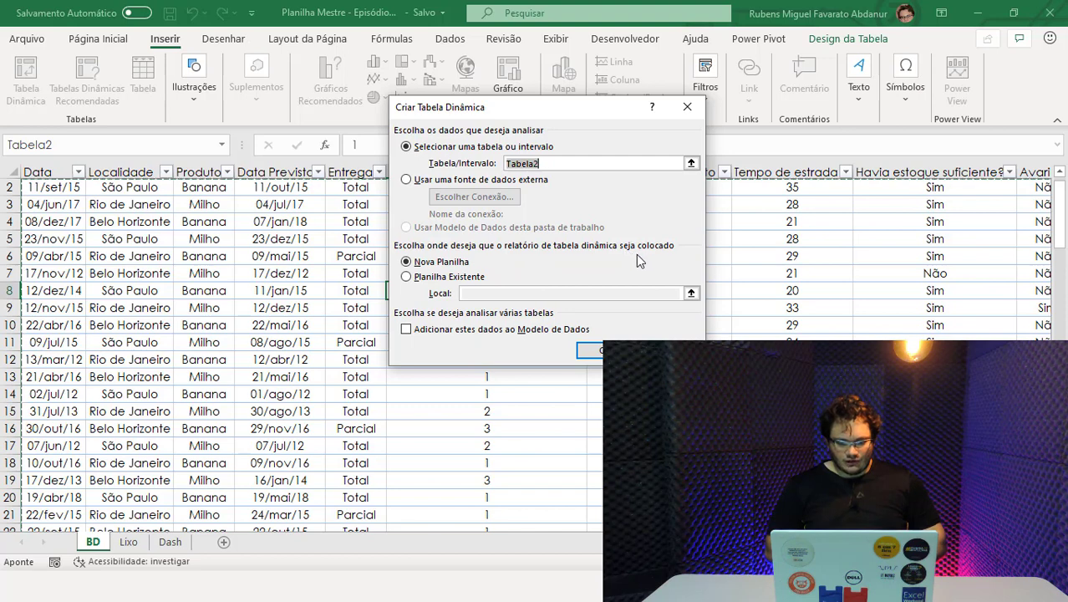
Place the new pivot table on the existing sheet at Lixo!$A$1.
left_click(409, 281)
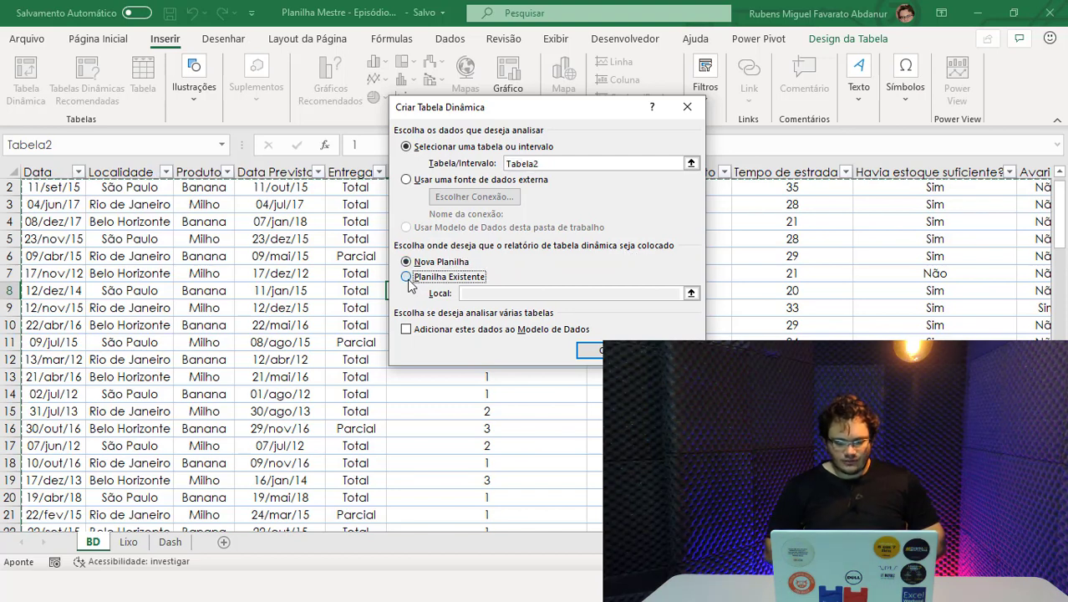
left_click(485, 293)
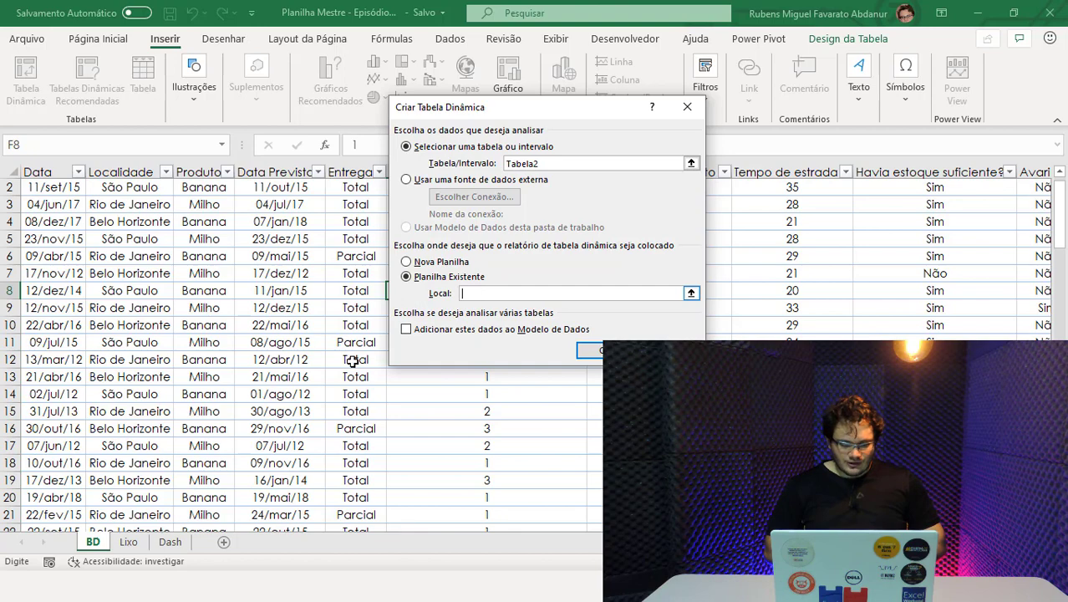
left_click(138, 543)
left_click(40, 187)
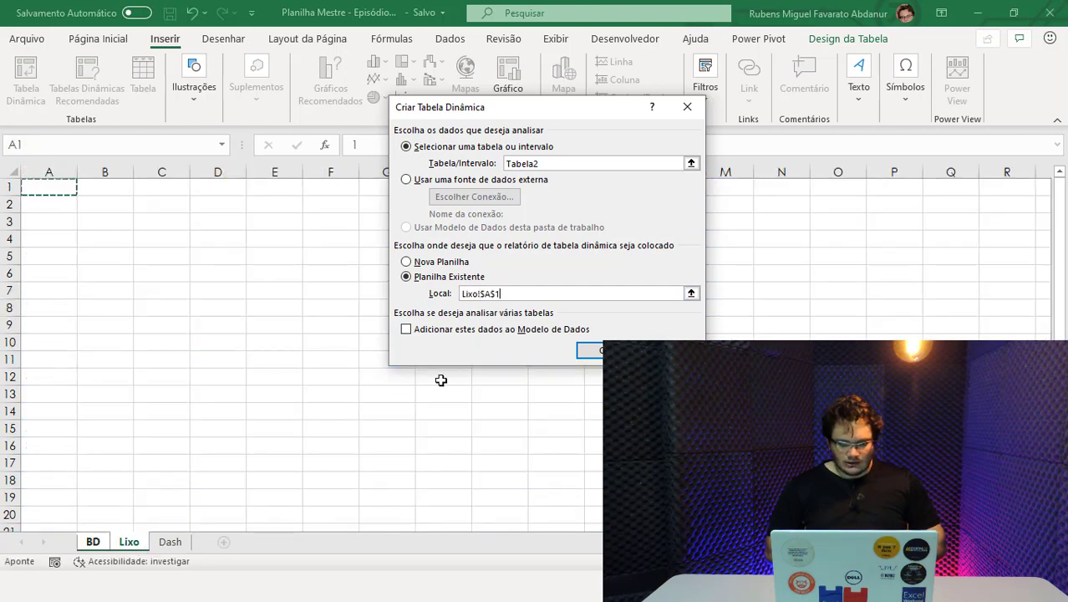
left_click(590, 351)
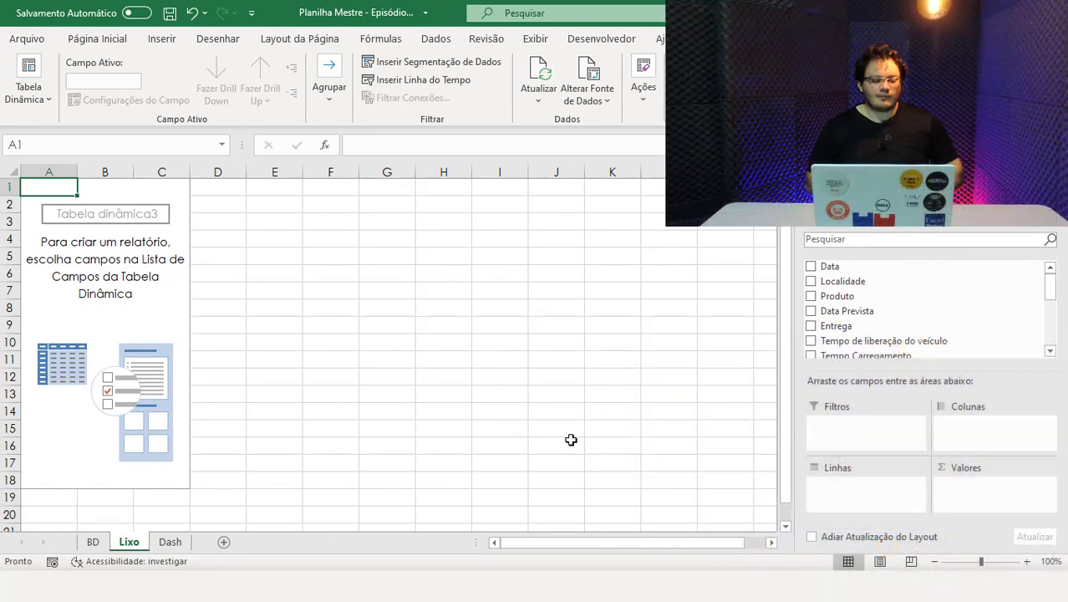
Add Localidade to the pivot's Linhas and Valores, counting 33 per city, 99 total.
left_click_drag(260, 359, 317, 361)
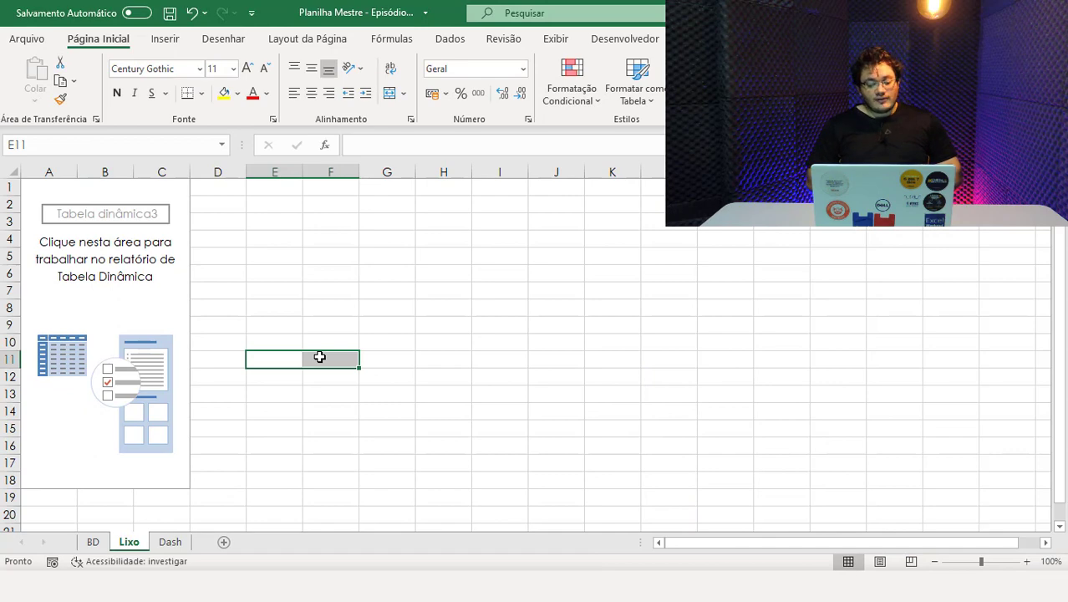
left_click(147, 291)
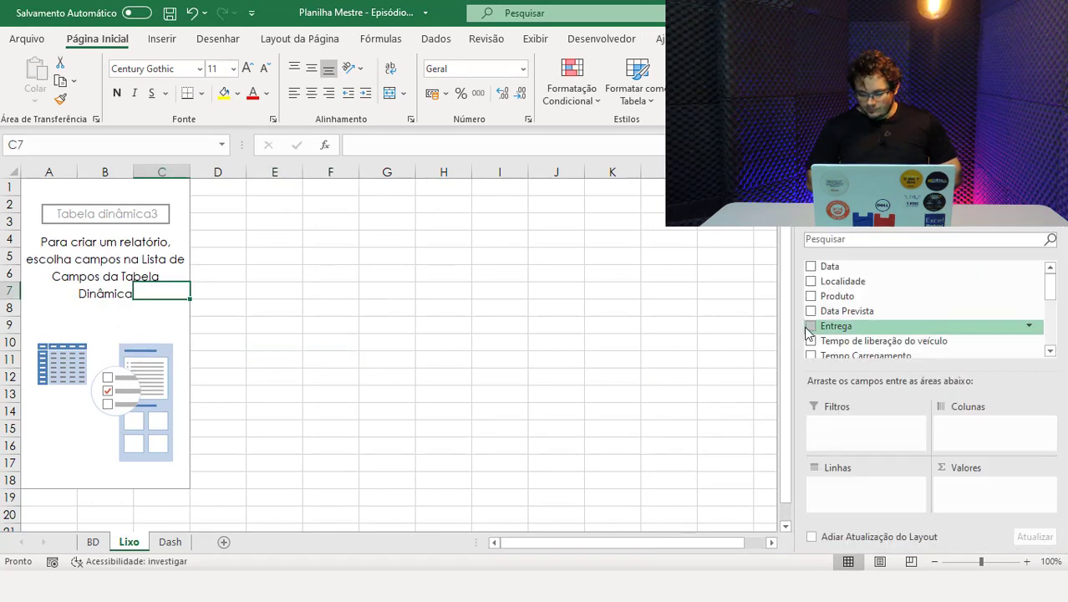
left_click_drag(788, 338, 749, 338)
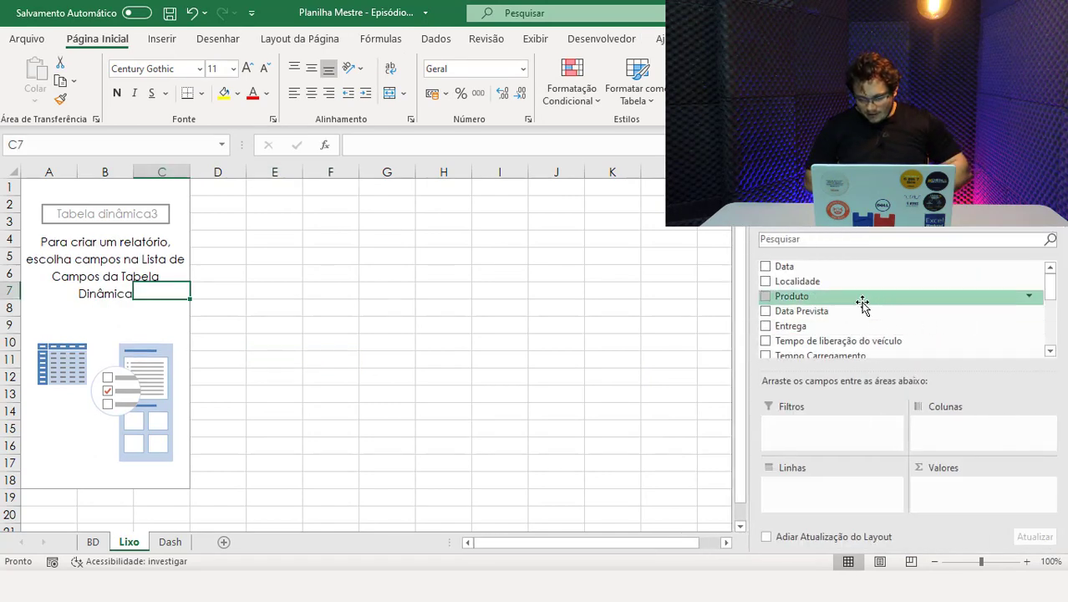
left_click_drag(848, 283, 836, 501)
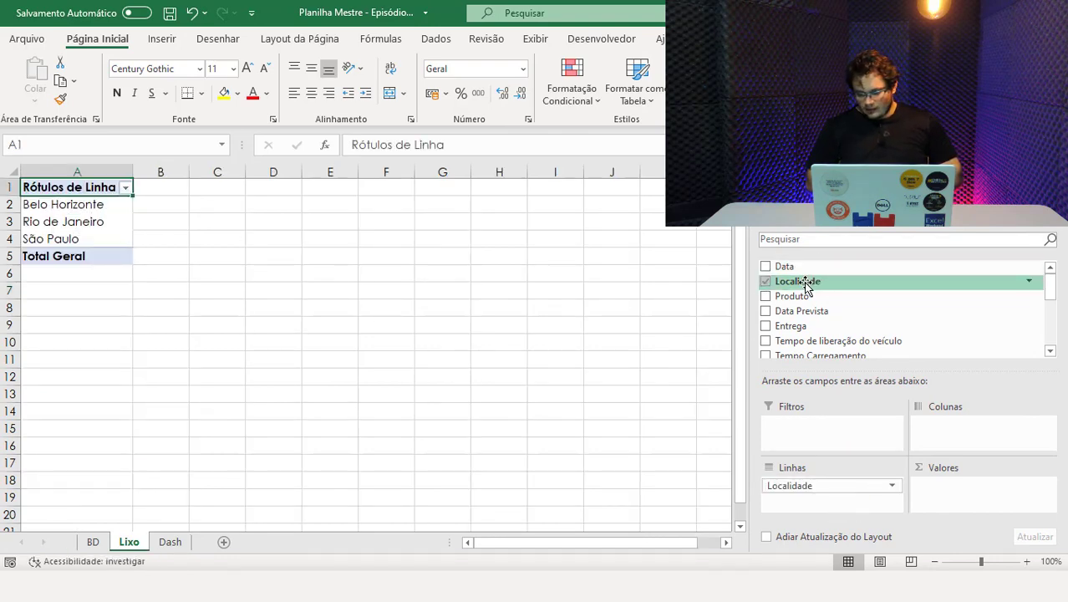
mouse_move(814, 281)
left_mouse_down()
mouse_move(1026, 435)
mouse_move(973, 497)
left_mouse_up()
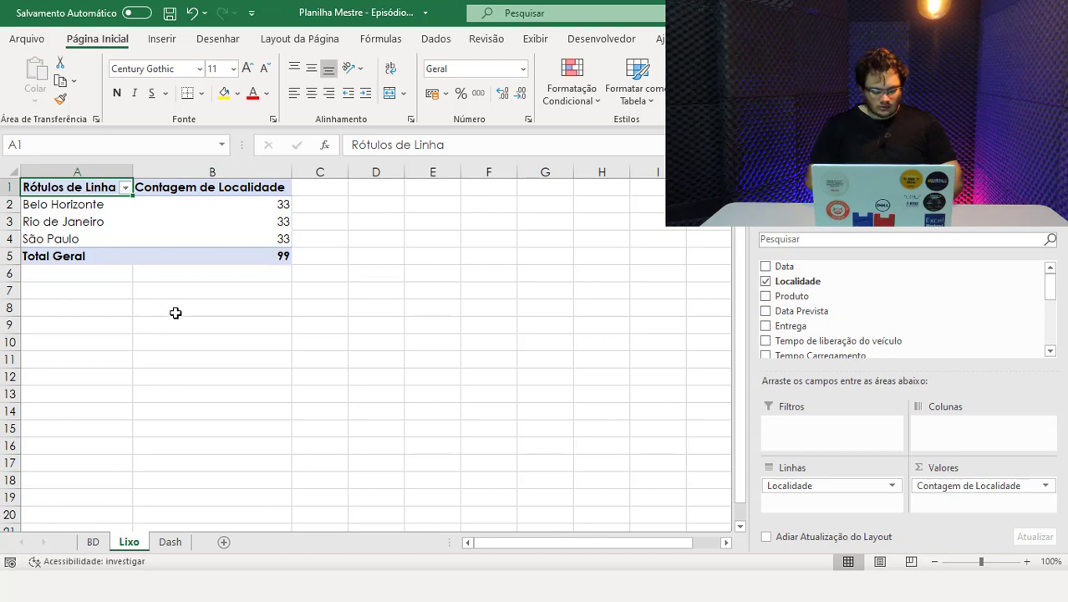
Rename 'Rótulos de Linha' to Cidade and 'Contagem de Localidade' to Contagem.
type("Cidade")
key("Return")
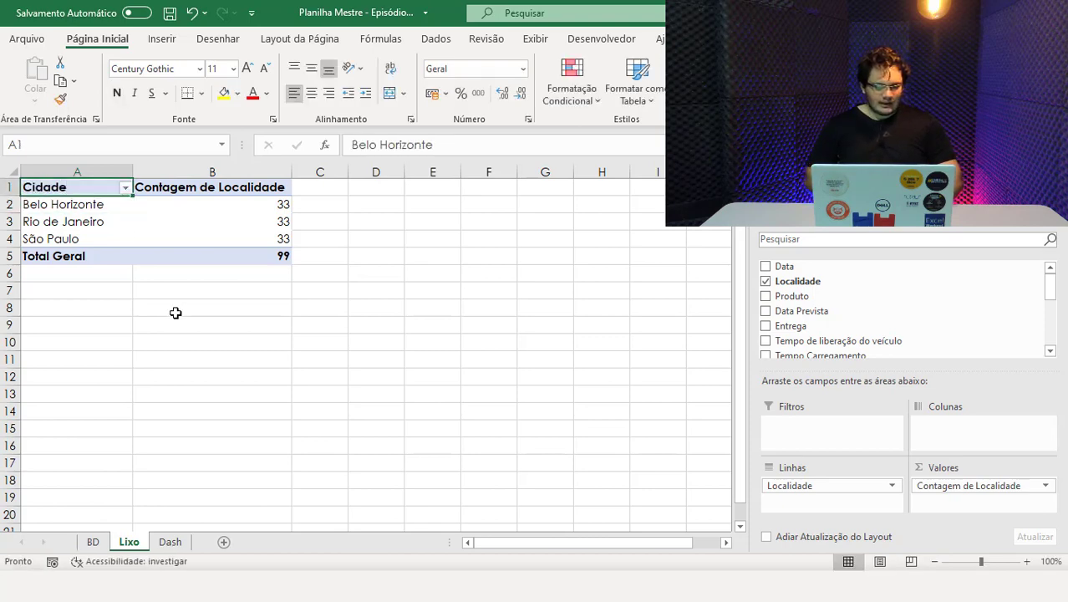
key("Up")
key("Right")
type("Con")
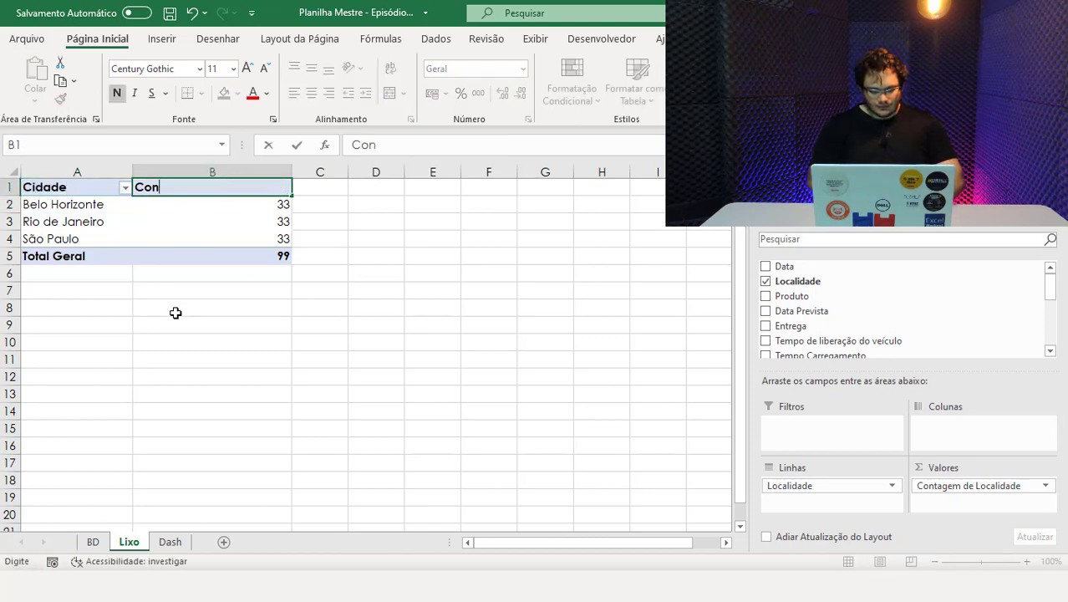
type("tagem")
key("Return")
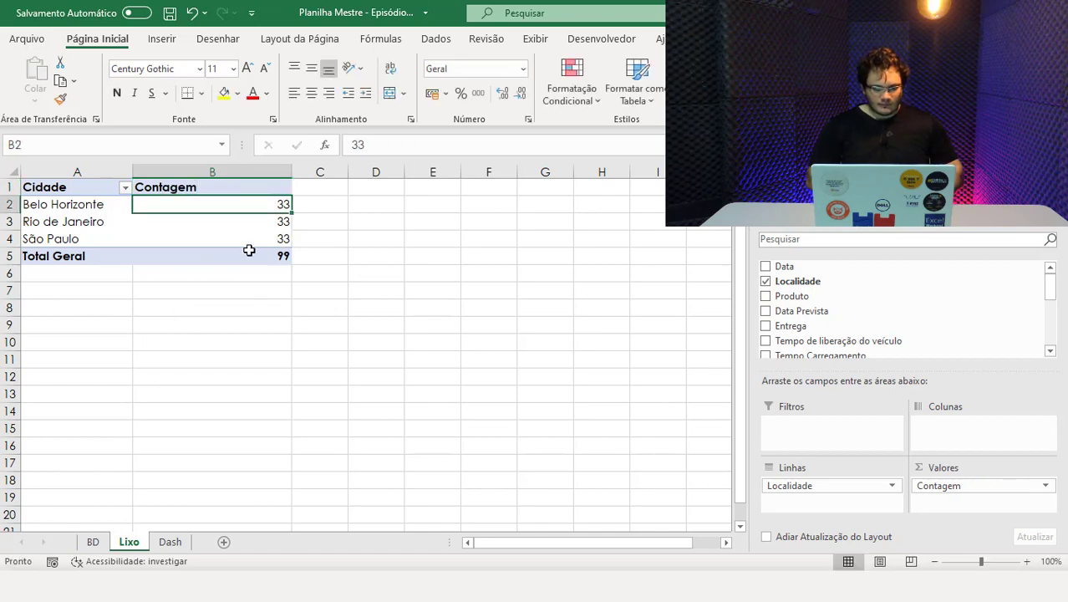
left_click(199, 219)
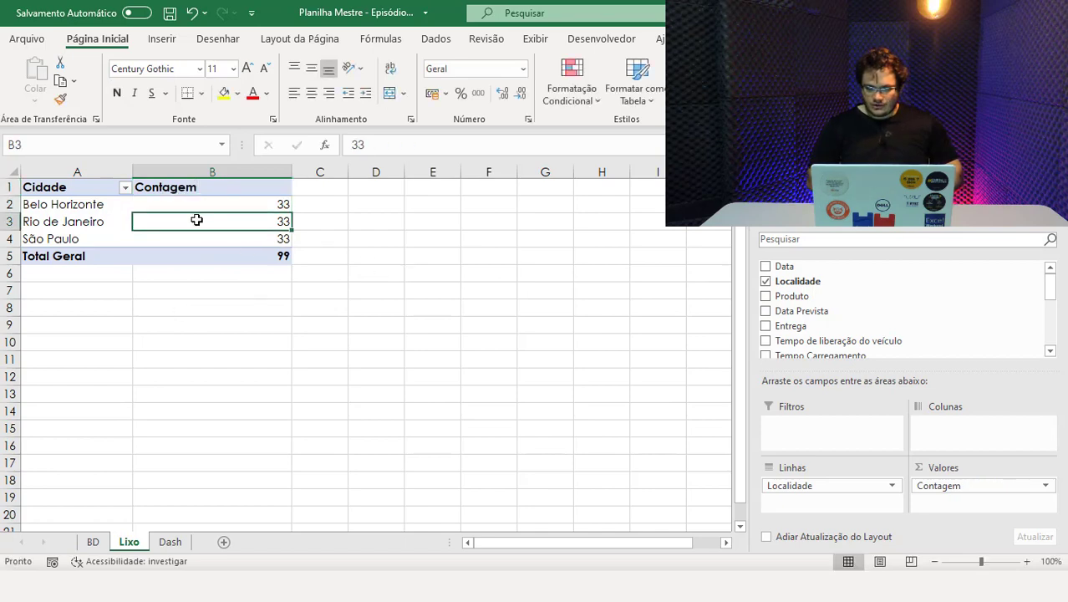
left_click(841, 39)
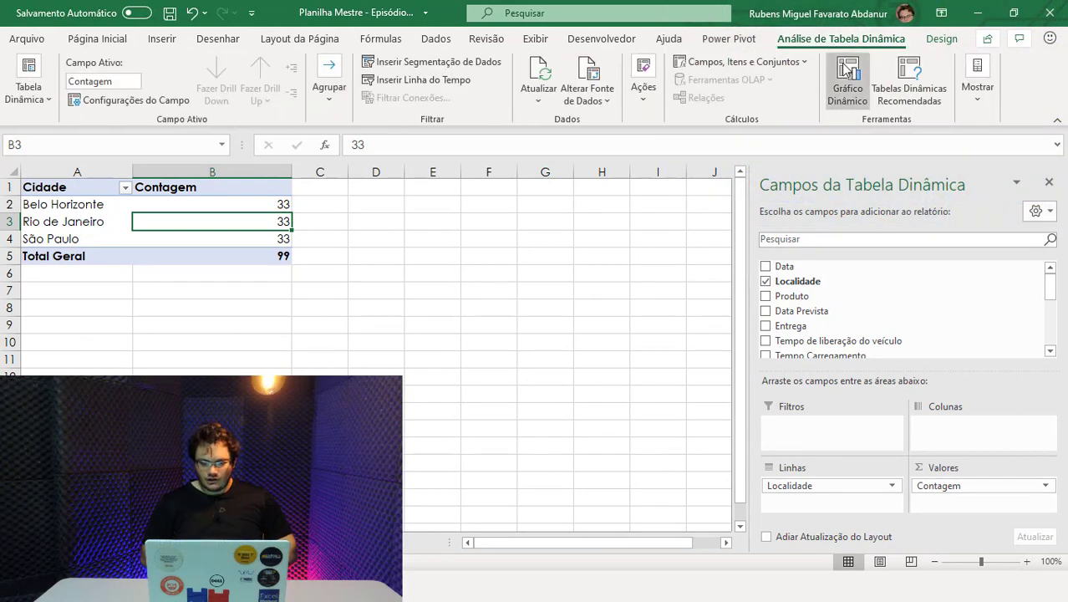
Insert a clustered column pivot chart of the city counts, then cut it off the Lixo sheet.
left_click(845, 74)
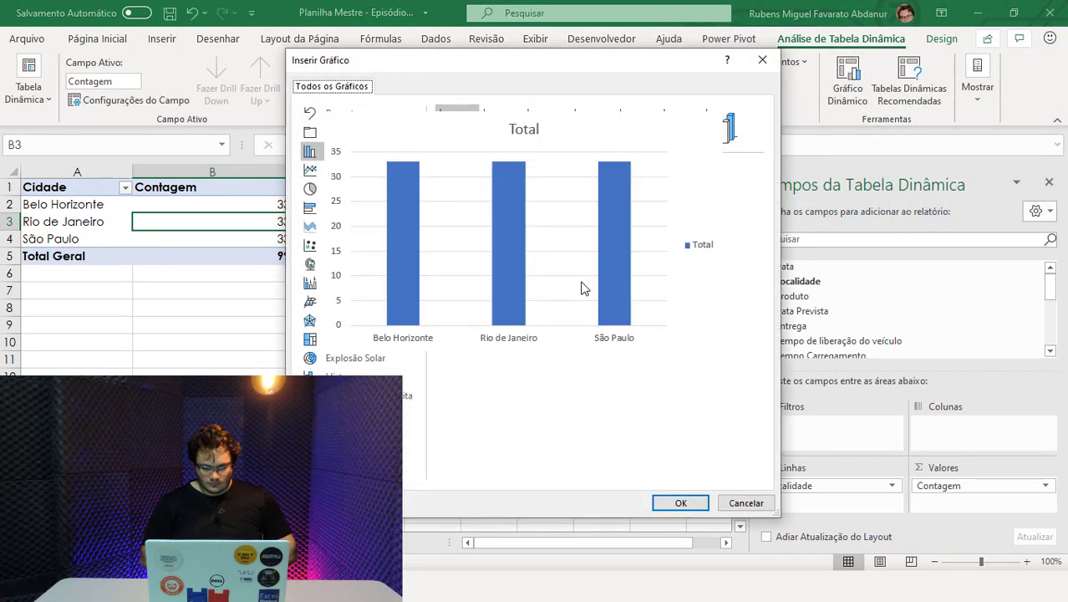
left_click_drag(447, 61, 371, 65)
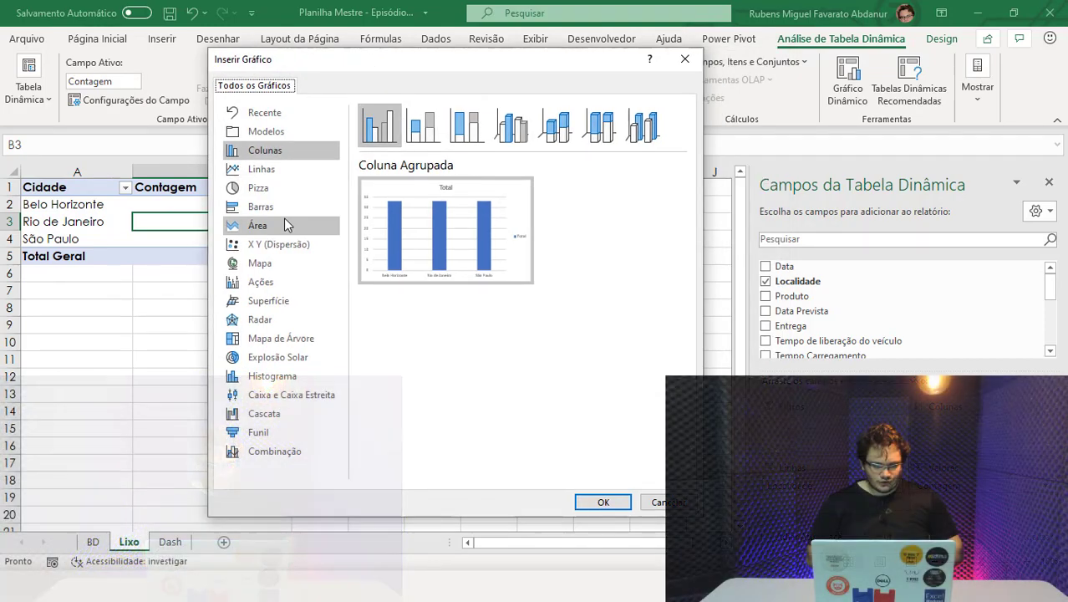
left_click(276, 224)
left_click(283, 207)
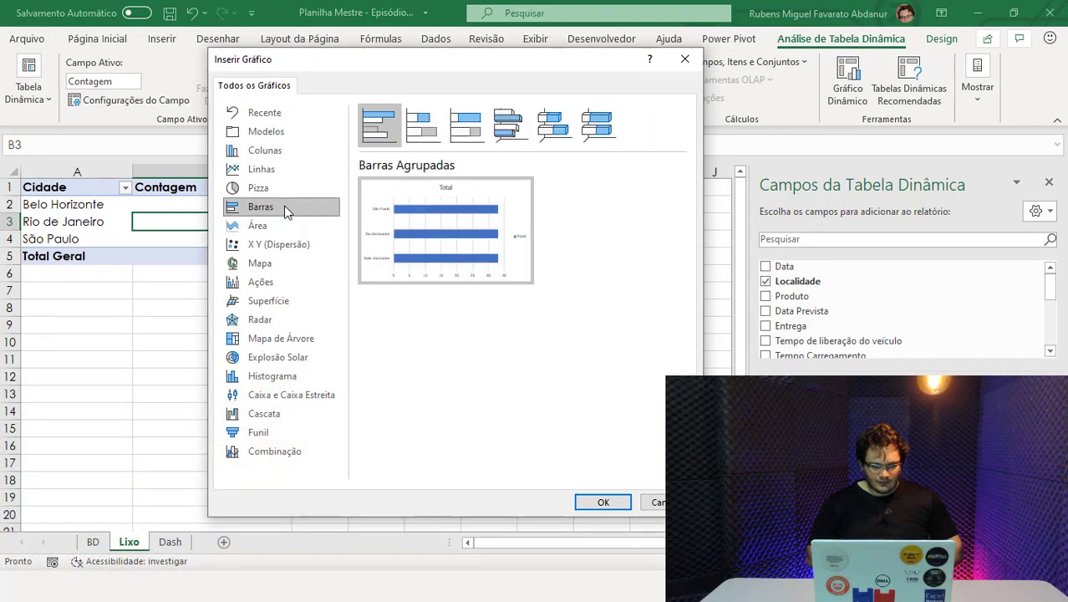
left_click(288, 152)
mouse_move(445, 230)
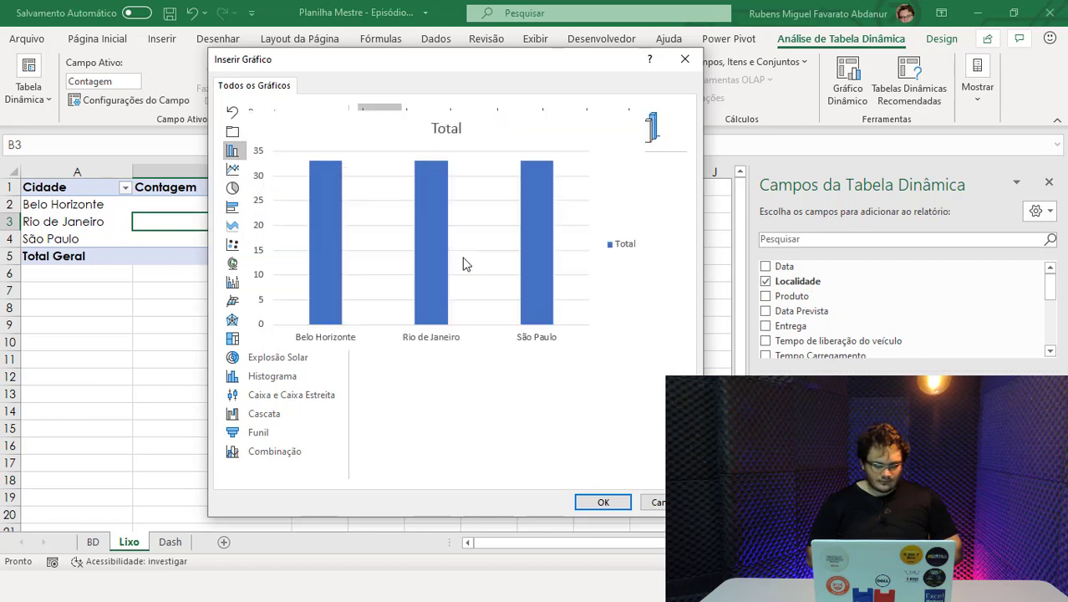
key("Return")
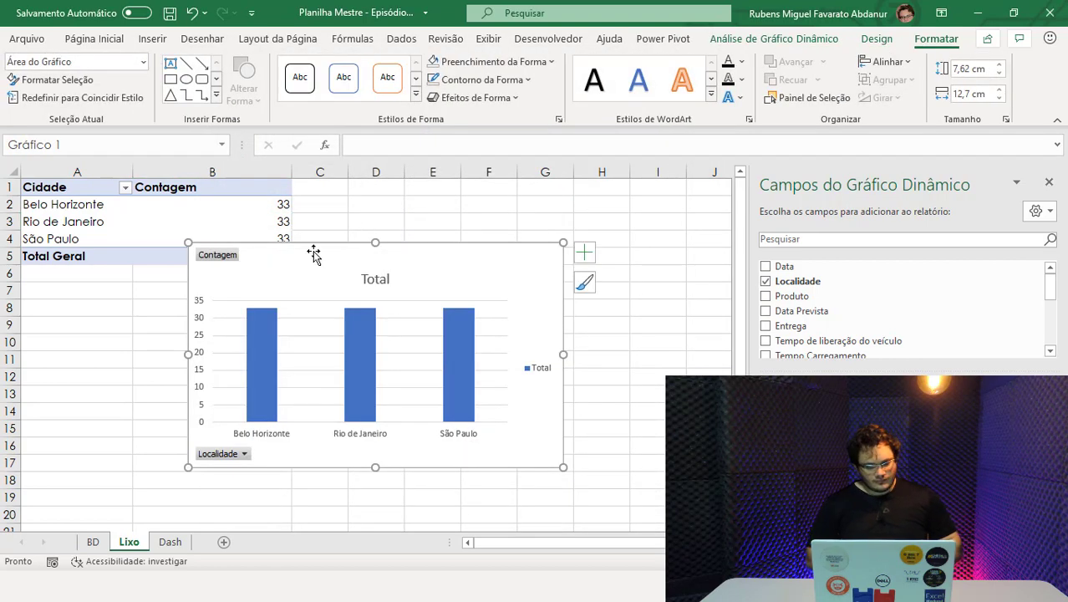
key("Delete")
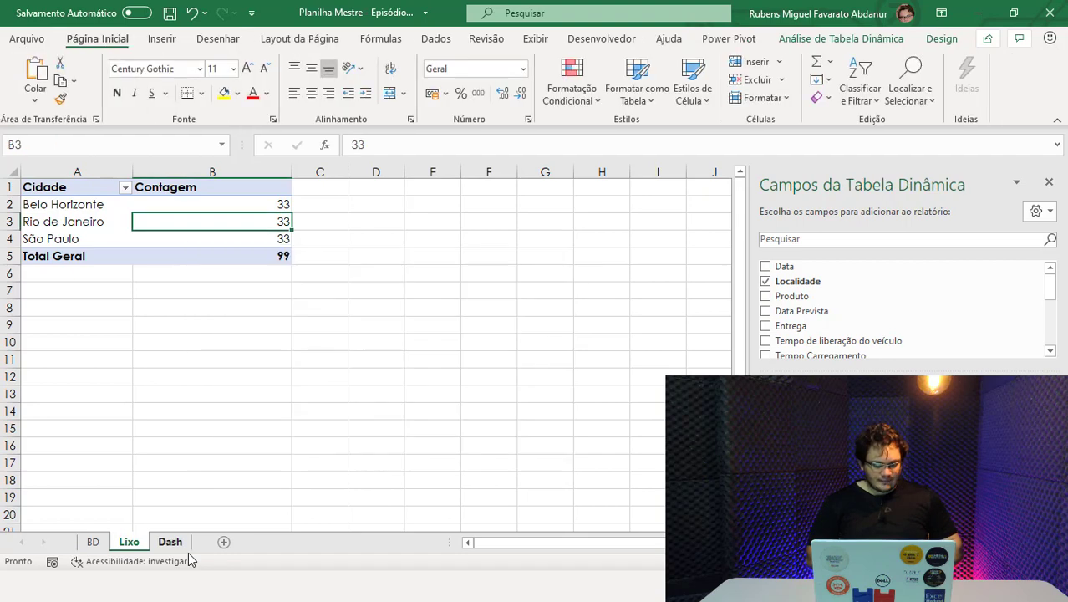
Paste the chart at B6 on Dash, move it under the title, and make it shorter and wider.
left_click(164, 542)
left_click(97, 278)
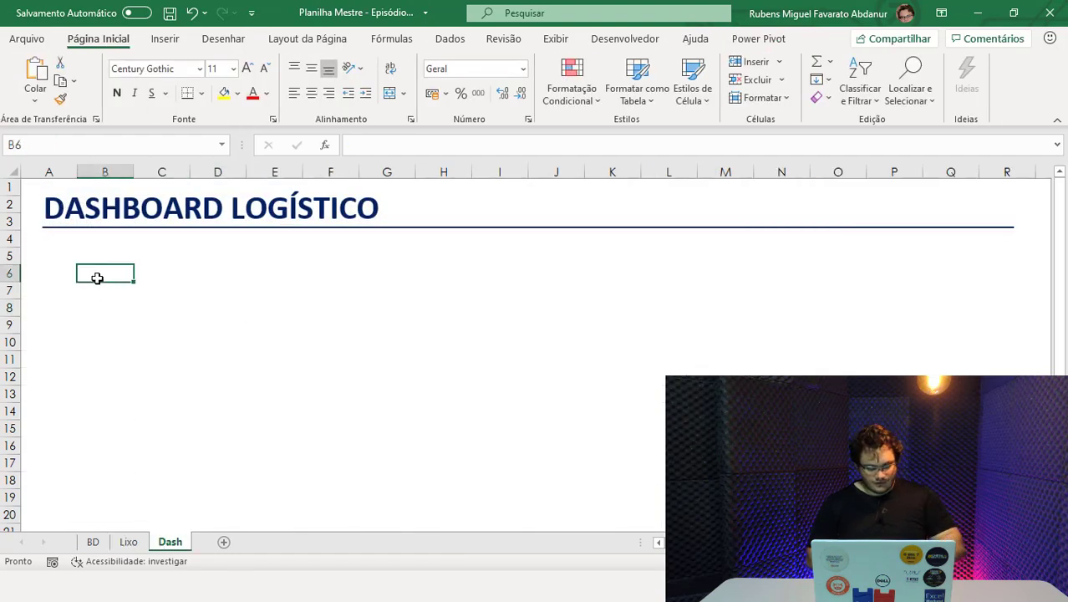
key("ctrl+v")
left_click_drag(117, 247, 82, 218)
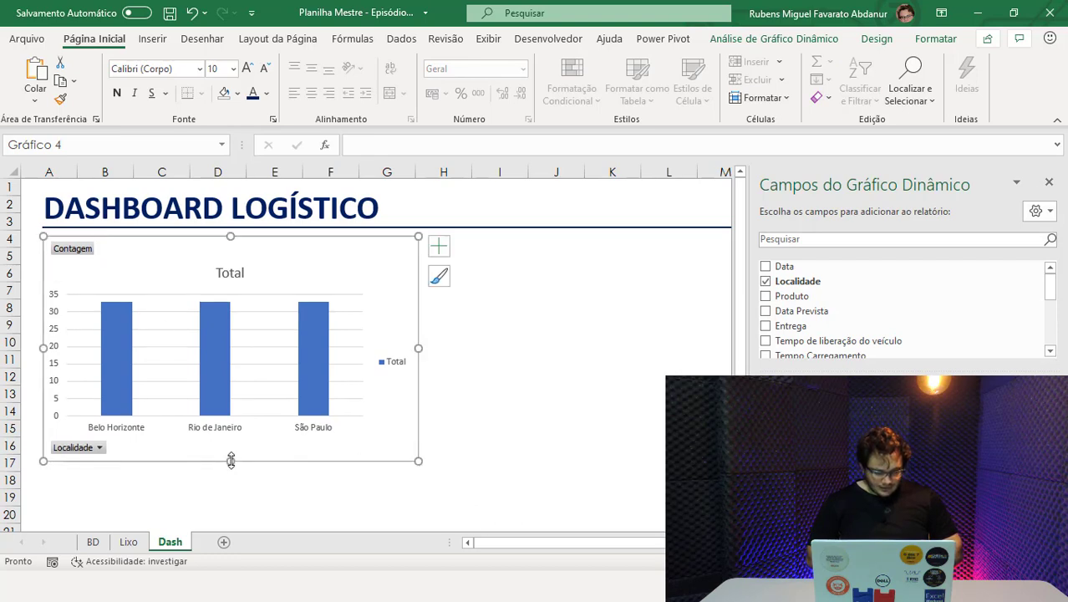
left_click_drag(231, 459, 236, 419)
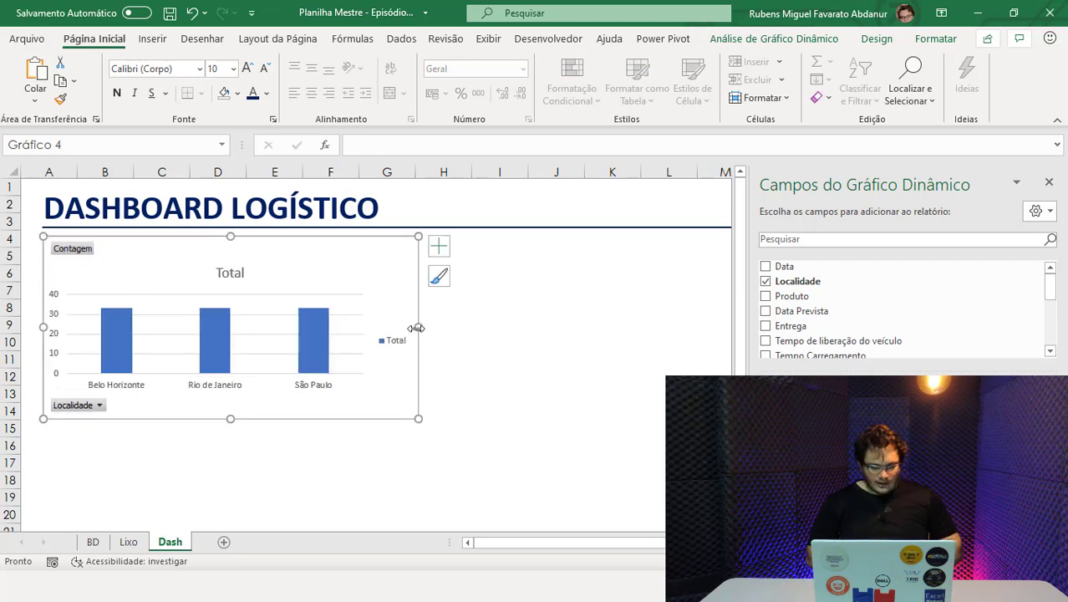
left_click_drag(417, 328, 432, 327)
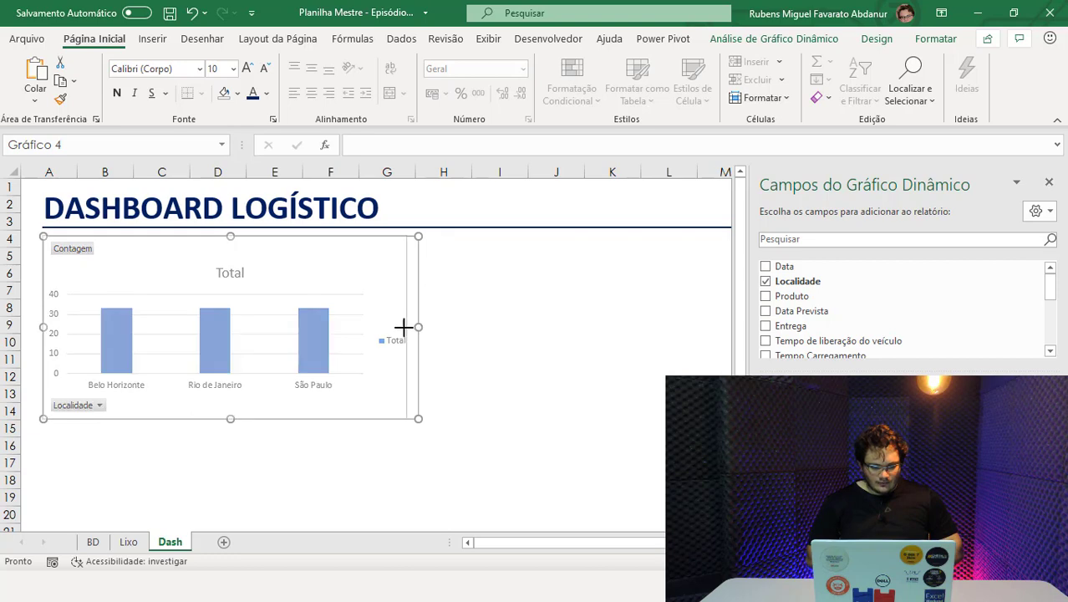
left_click(1054, 183)
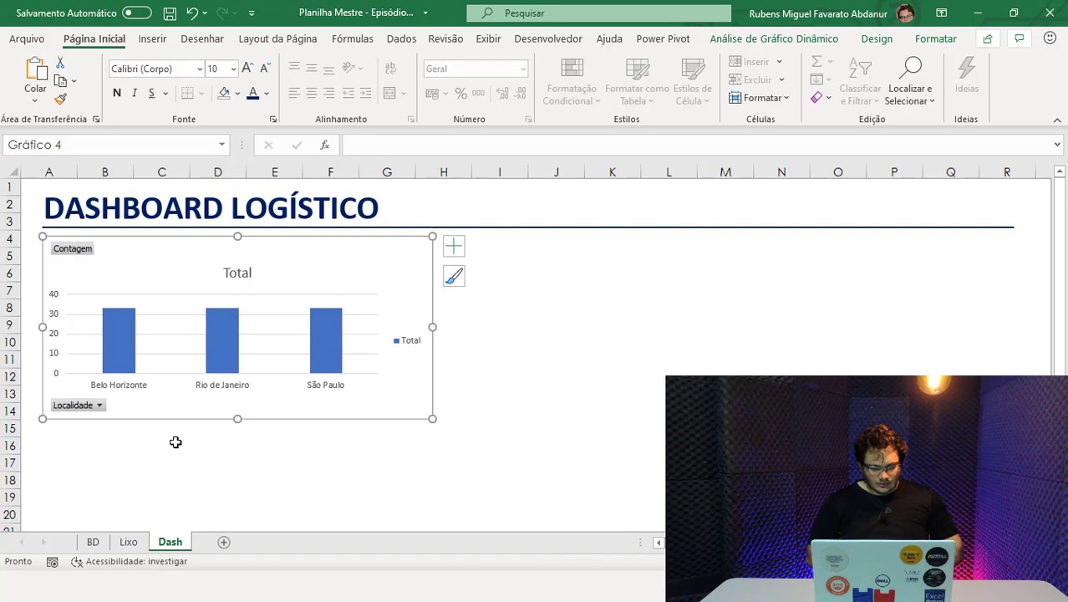
Delete the chart's Total legend, Total title, vertical value axis and gridlines.
left_click(406, 341)
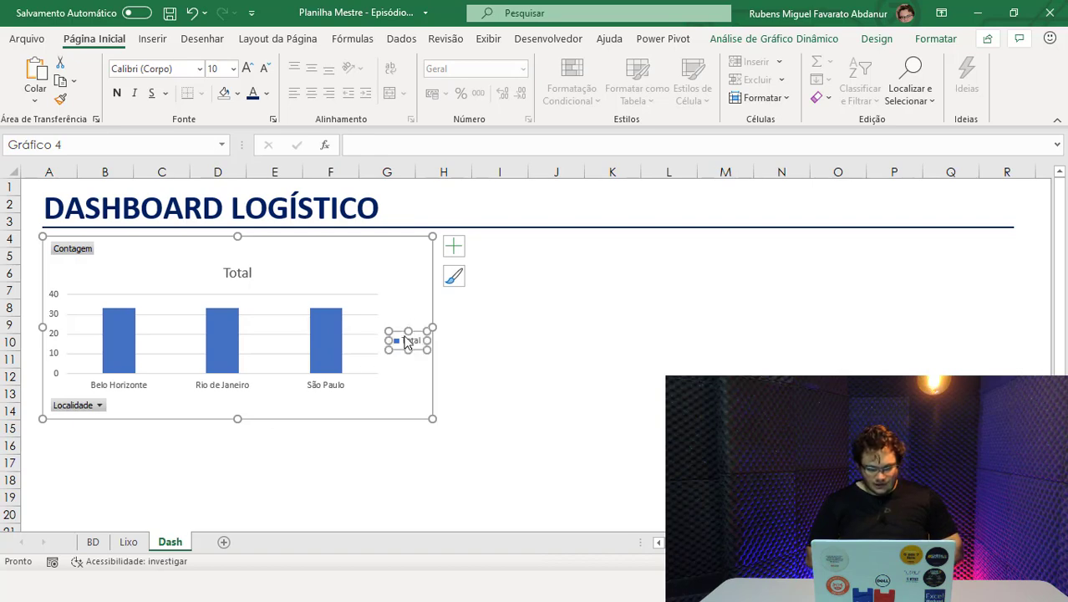
key("Delete")
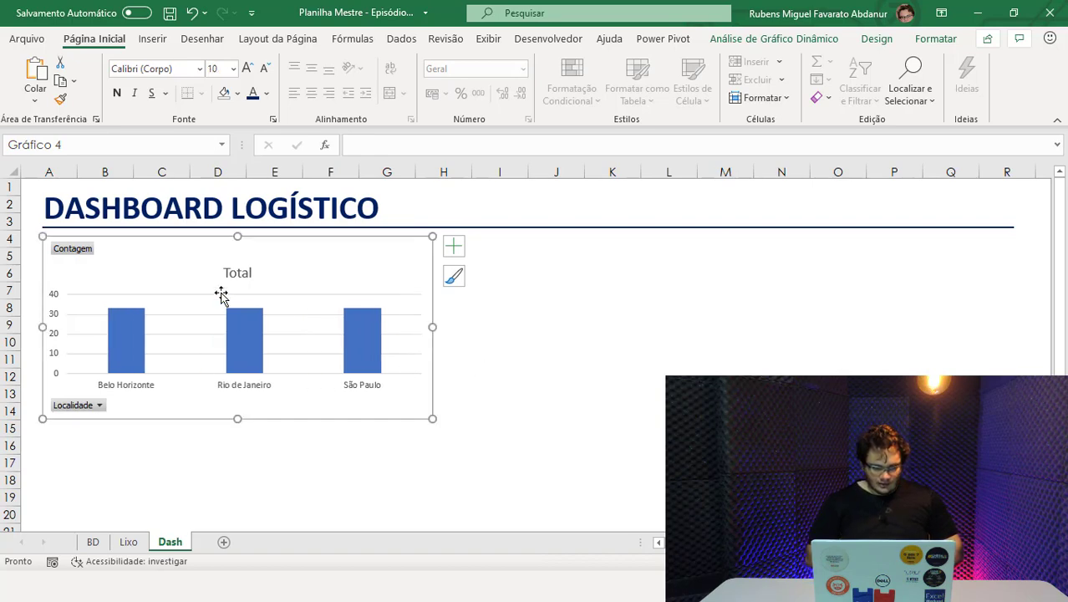
left_click(231, 275)
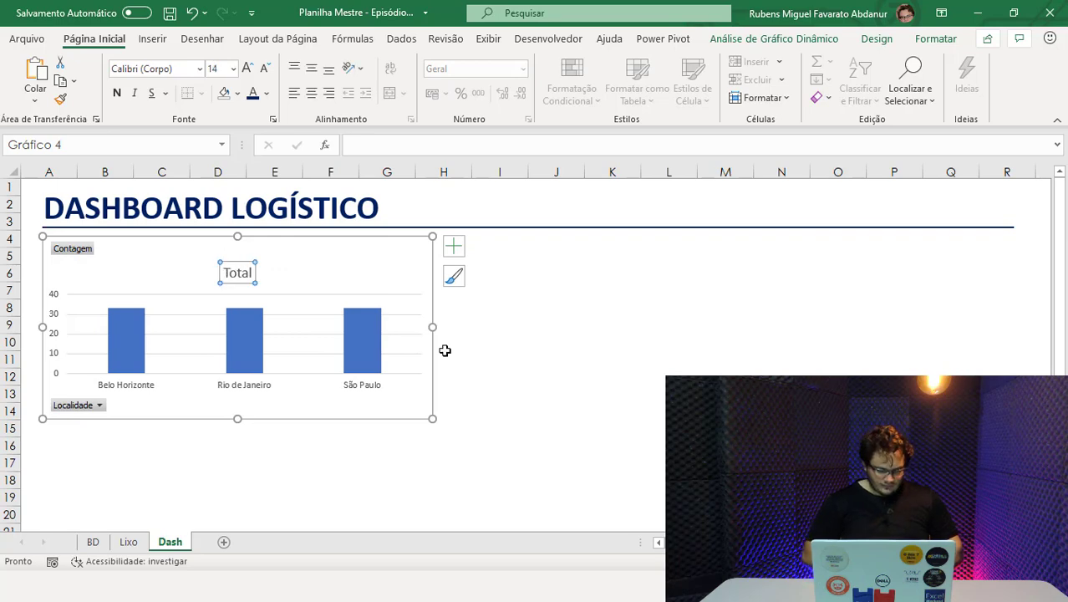
key("Delete")
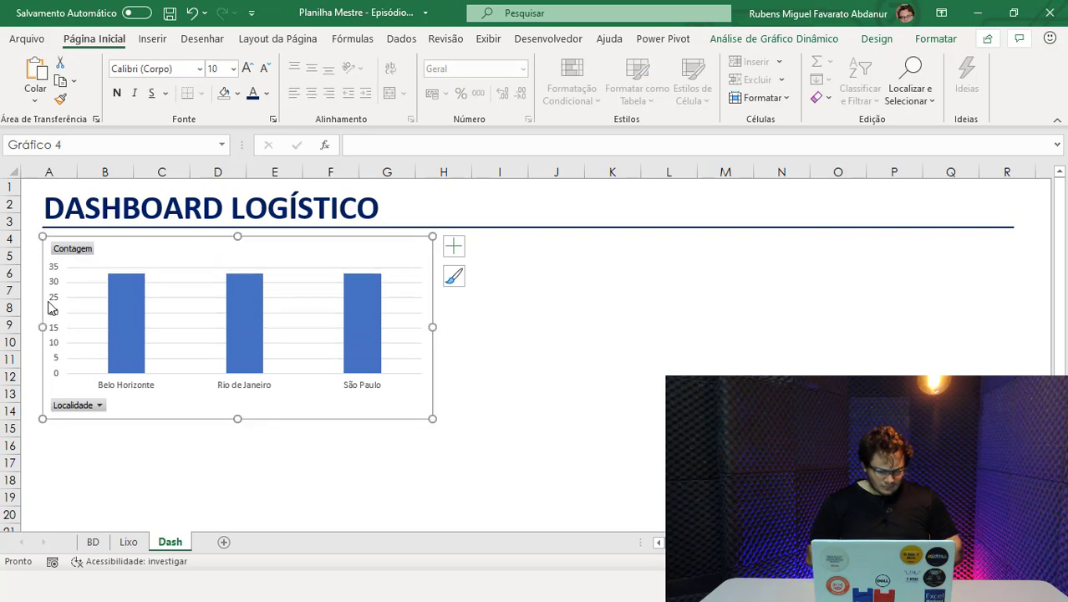
left_click(49, 308)
key("Delete")
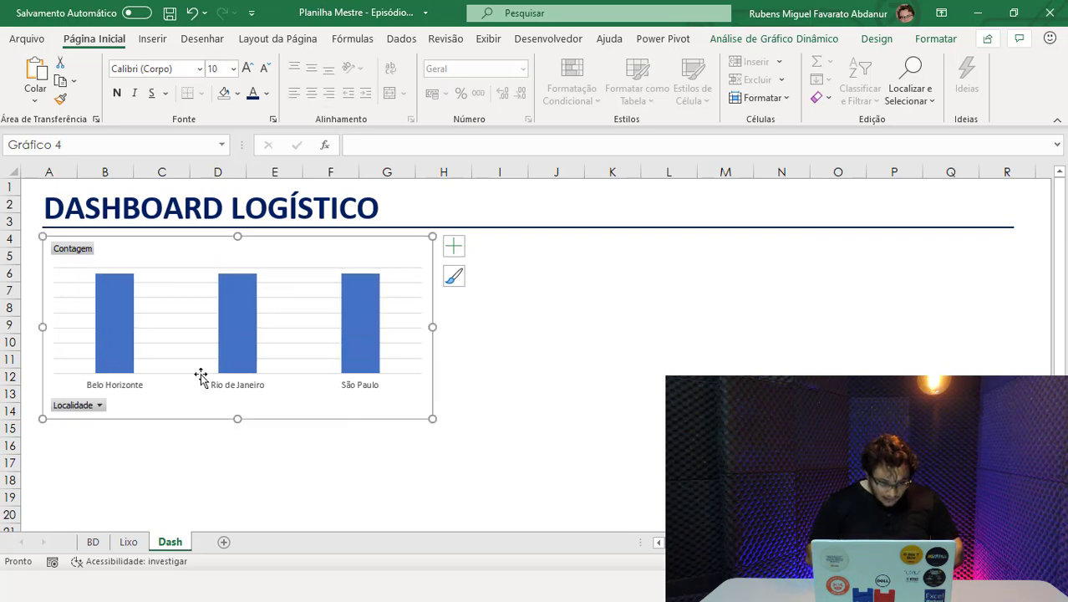
left_click(164, 302)
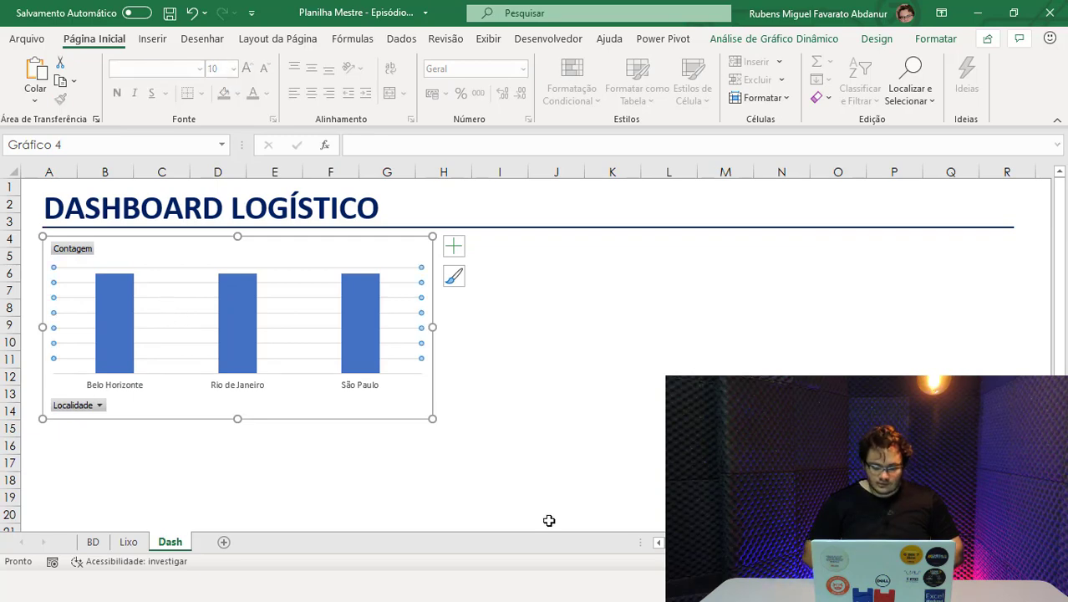
key("Delete")
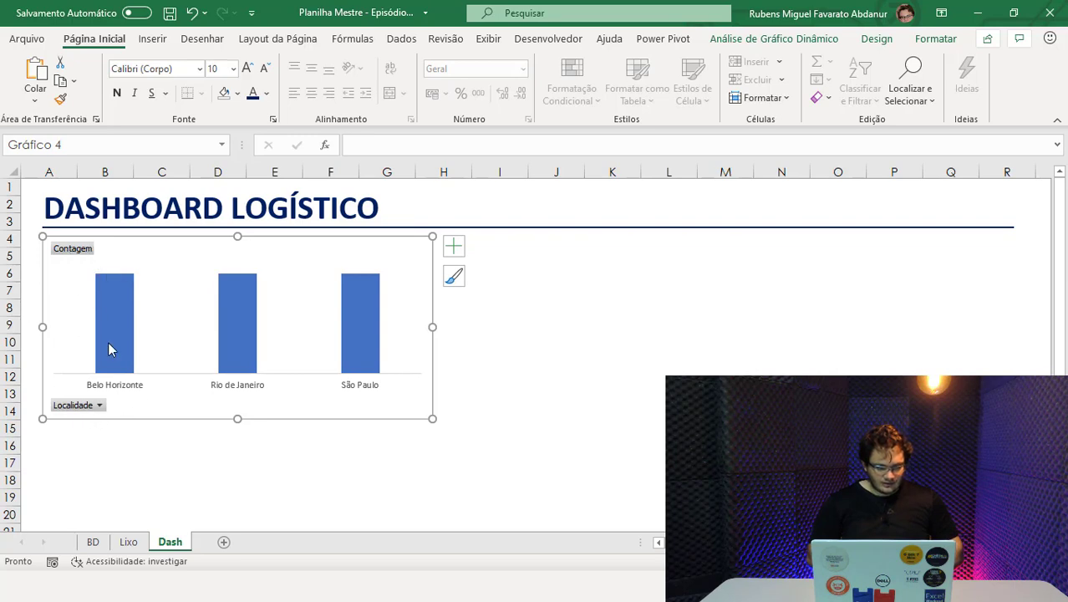
Filter the chart's Localidade field to show only Belo Horizonte.
left_click(101, 408)
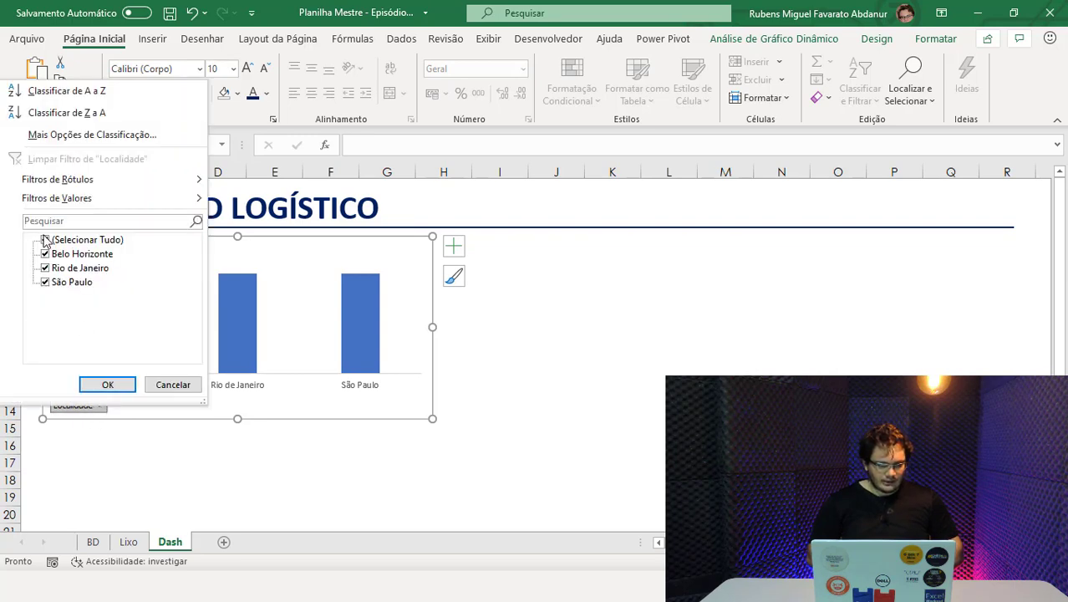
left_click(45, 240)
left_click(45, 254)
Select all cities in the Localidade filter and hide the pivot chart's field buttons.
left_click(107, 384)
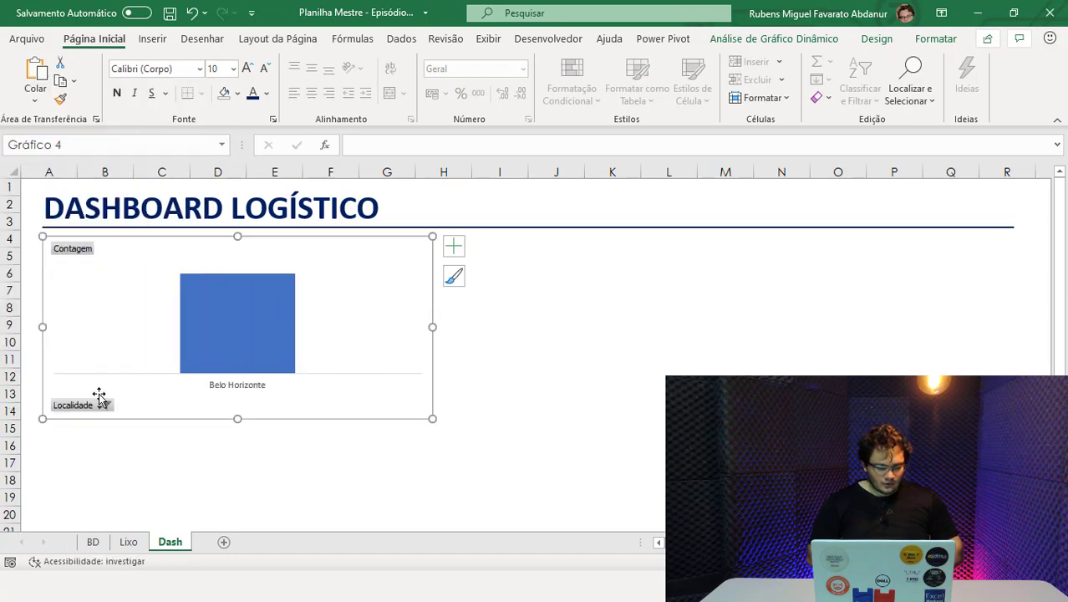
left_click(101, 407)
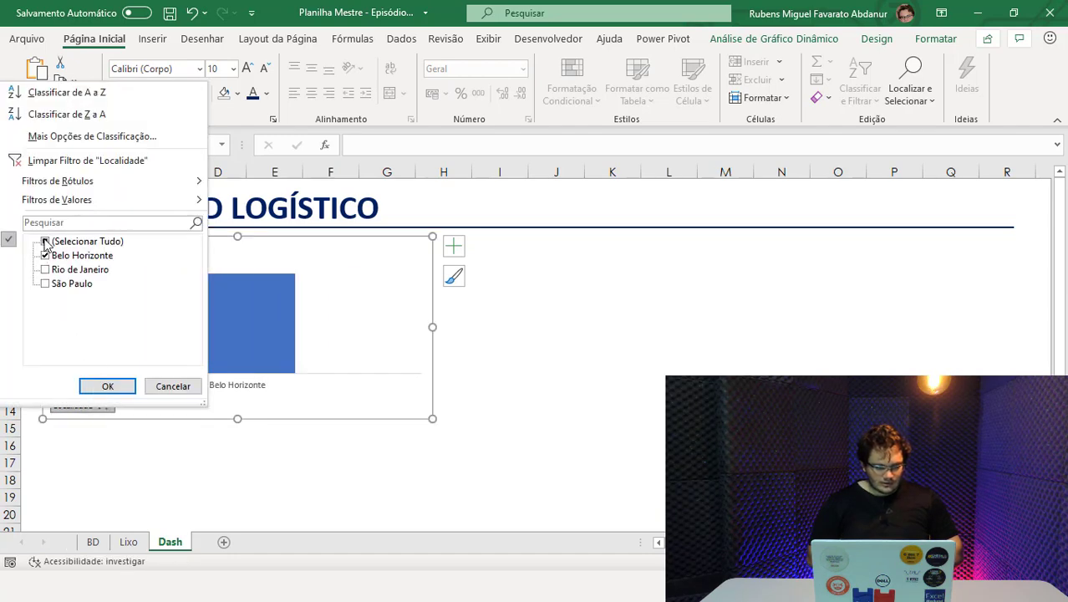
left_click(46, 241)
left_click(107, 385)
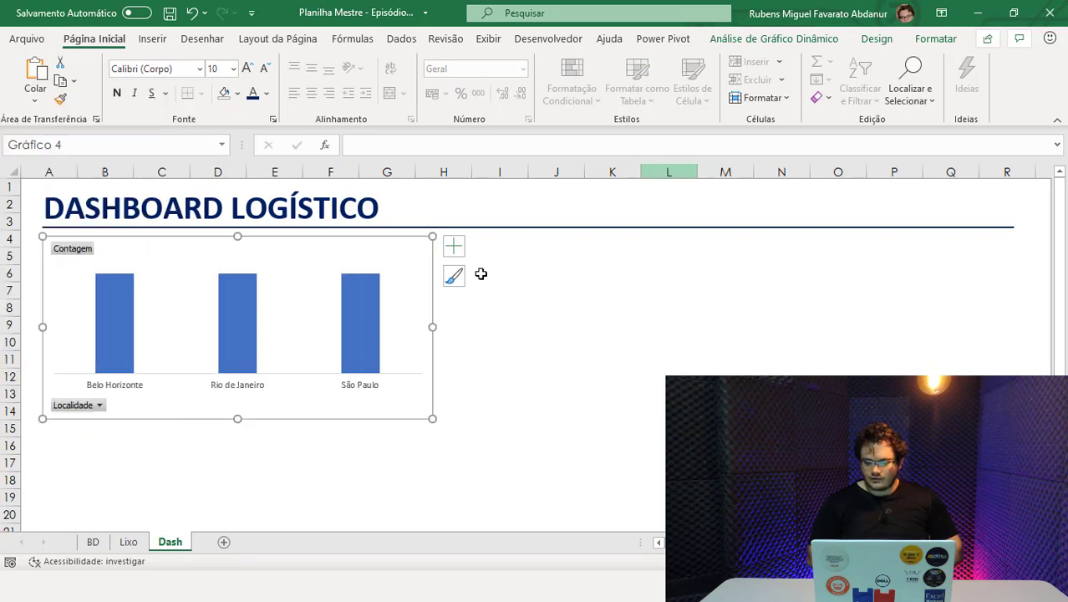
left_click(798, 41)
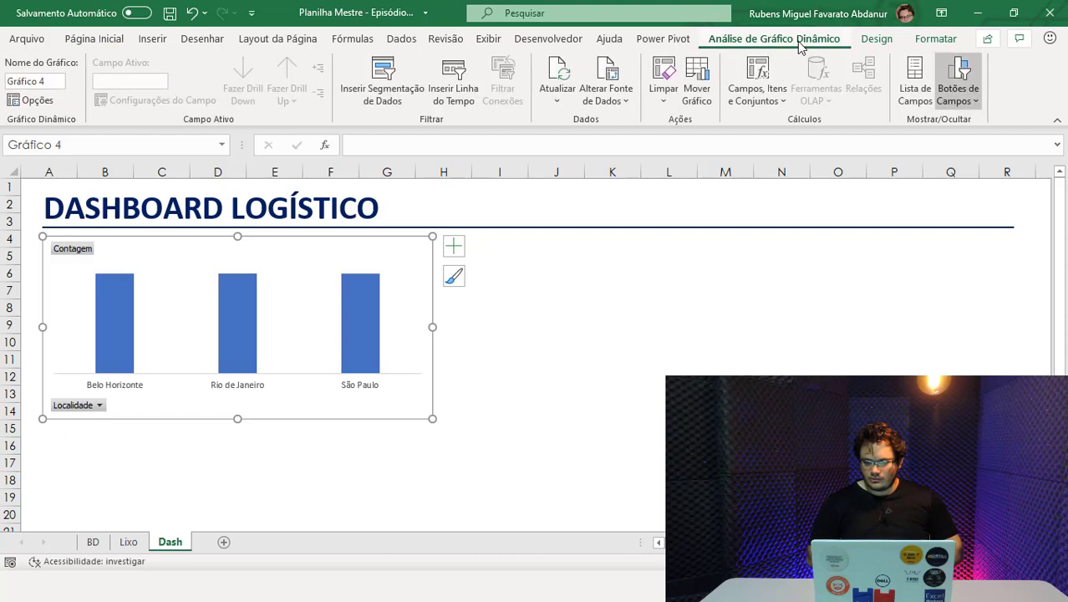
left_click(959, 72)
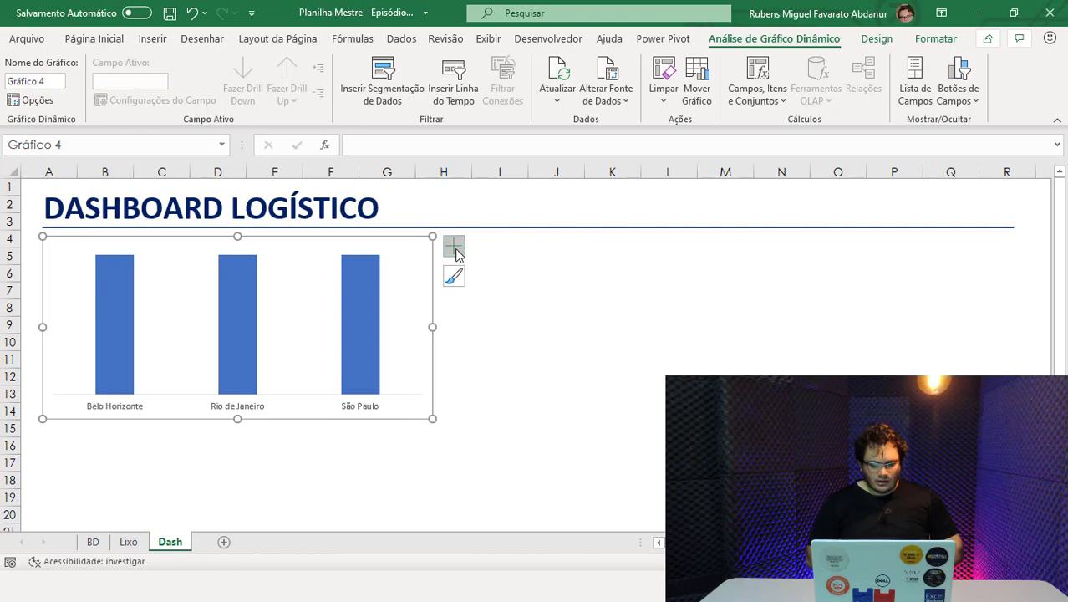
Add data labels to the city bars, making them bold and larger.
left_click(455, 248)
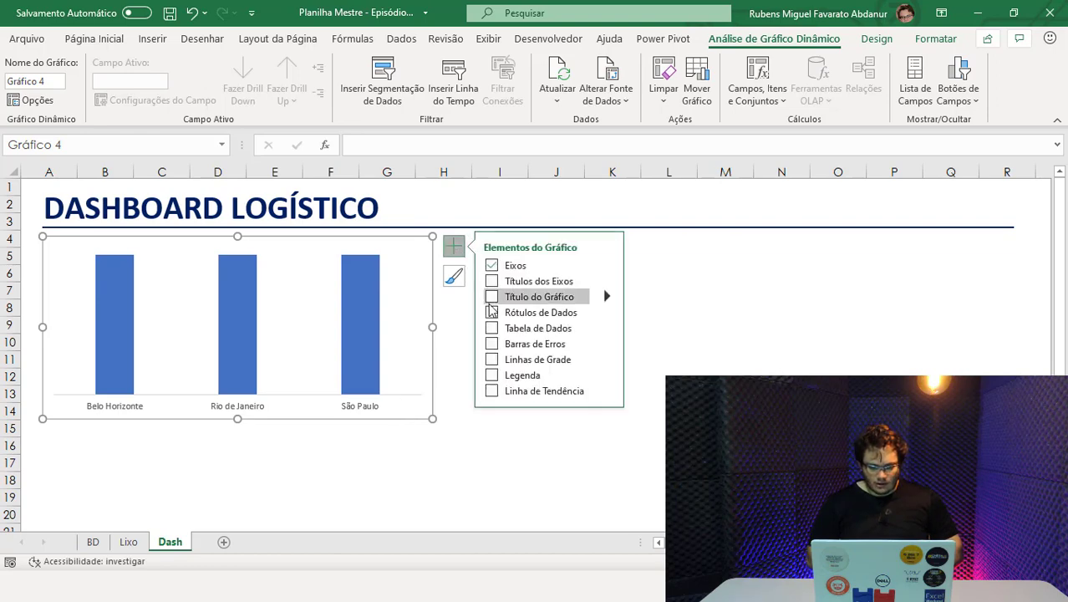
left_click(386, 463)
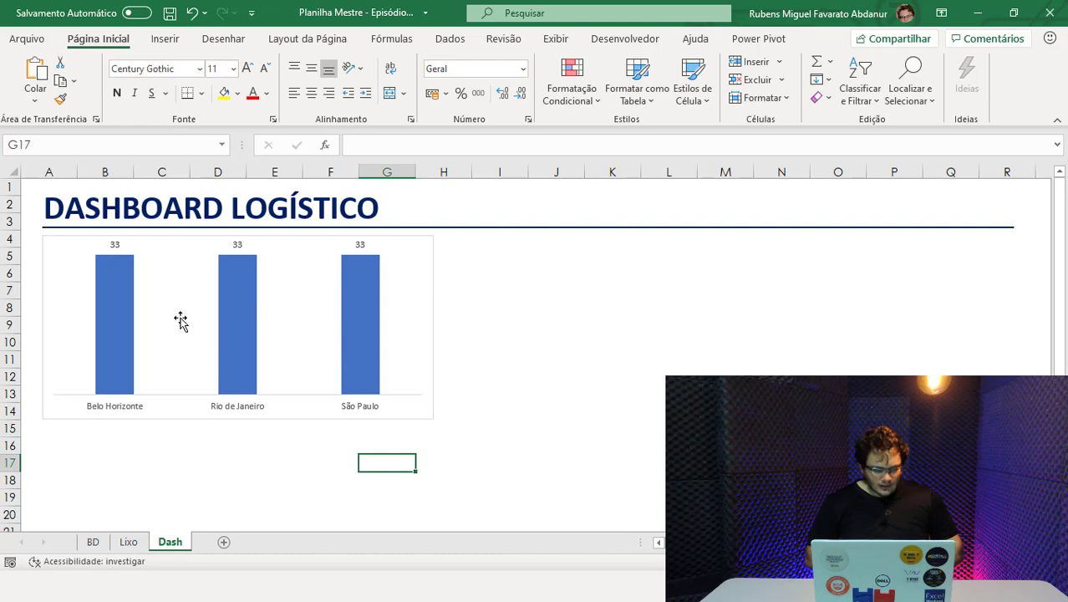
left_click(115, 243)
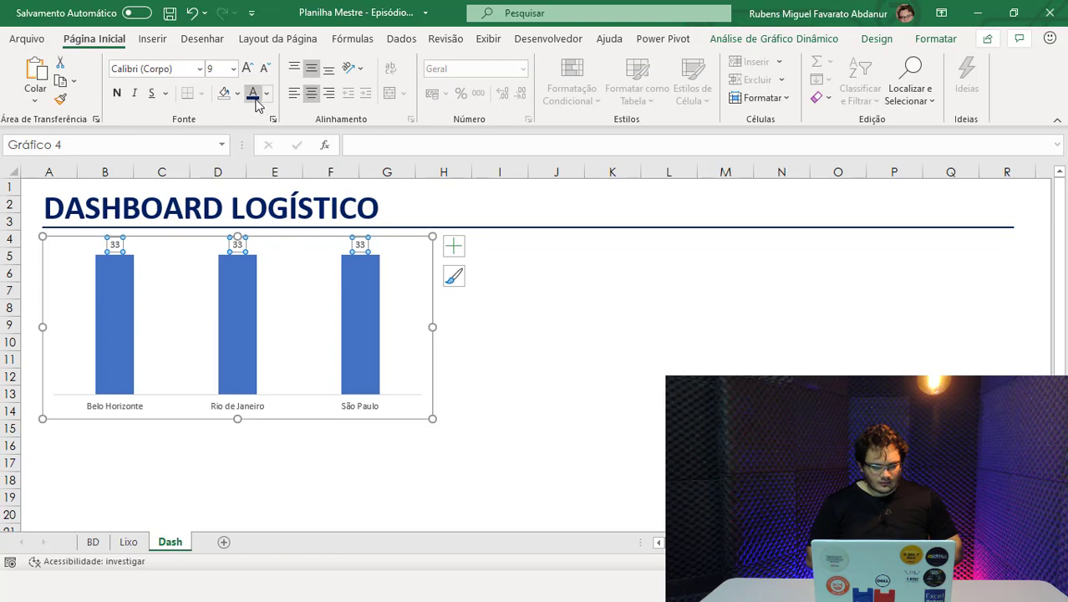
left_click(117, 93)
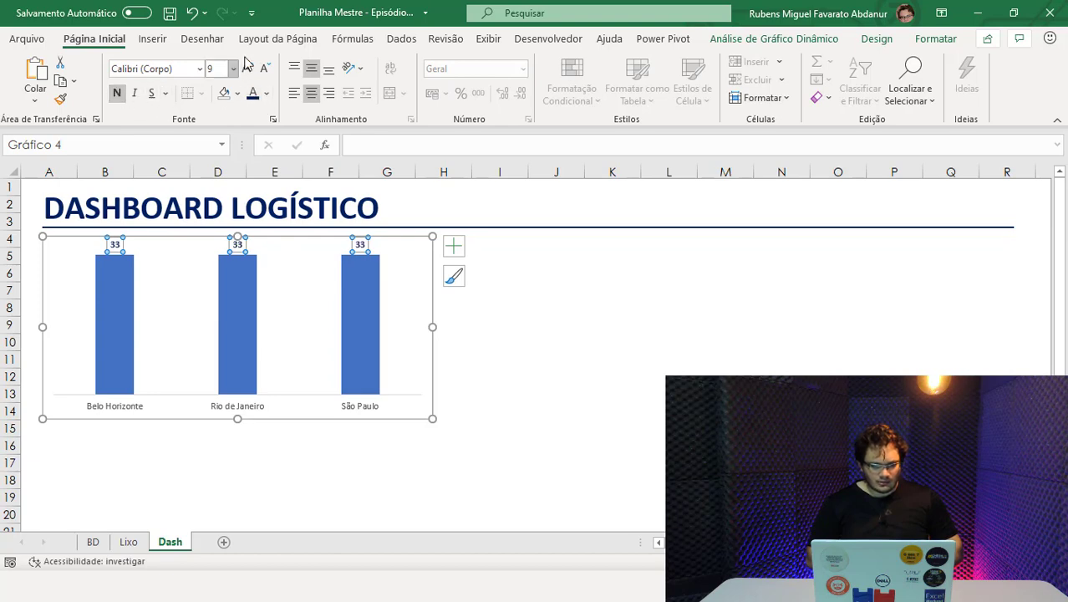
left_click(247, 69)
left_click(246, 69)
left_click(246, 68)
left_click(247, 69)
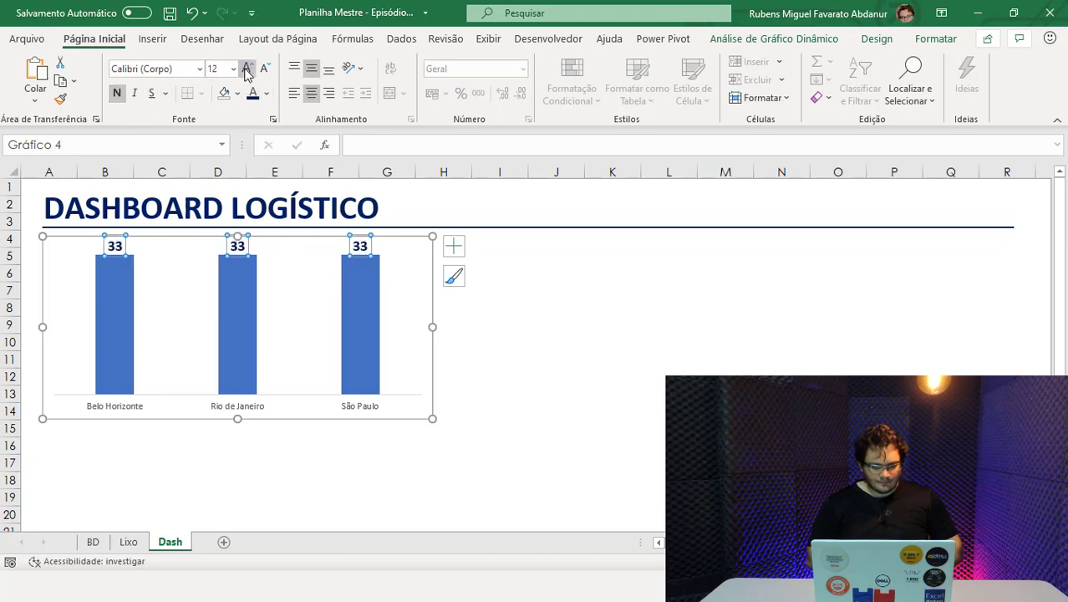
Shrink the plot area down from the top and set the value labels to size 20.
left_click(292, 343)
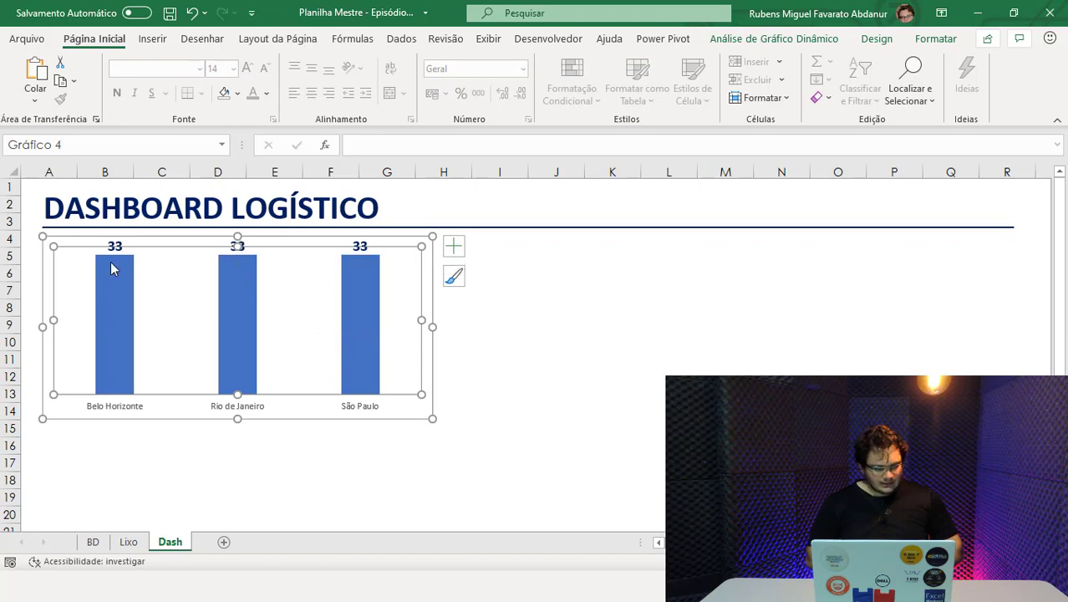
left_click_drag(237, 245, 233, 285)
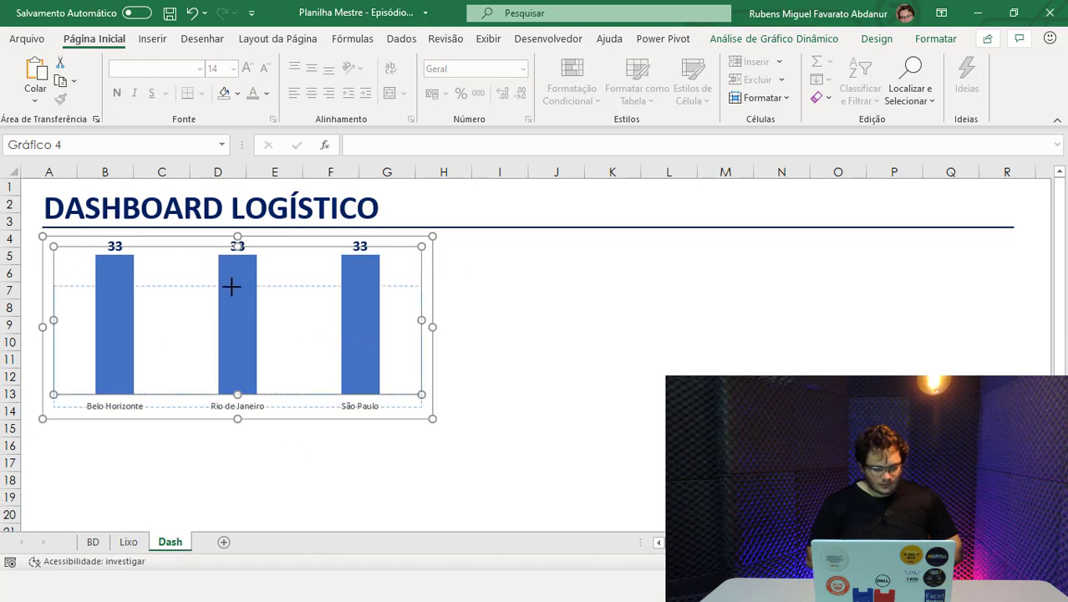
left_click(237, 277)
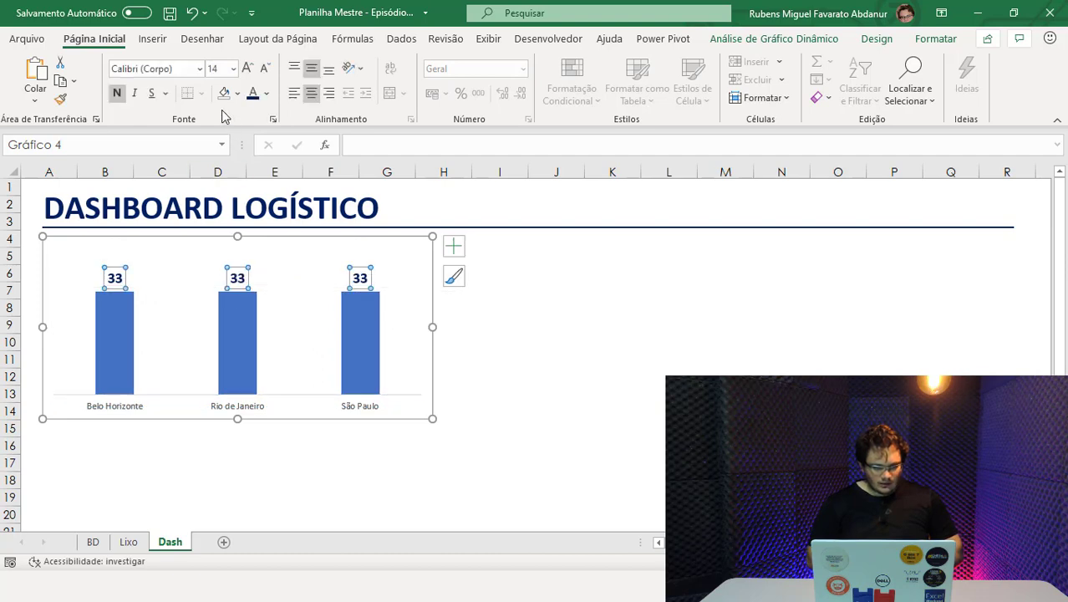
left_click(247, 70)
left_click(247, 69)
left_click(247, 69)
left_click(247, 70)
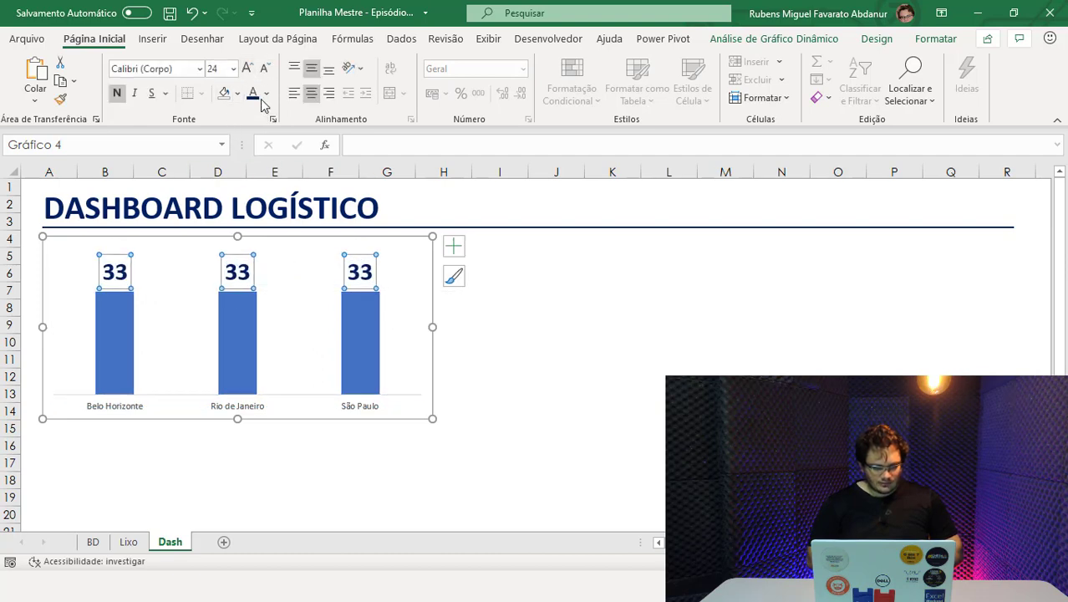
left_click(264, 68)
left_click(264, 69)
left_click(289, 490)
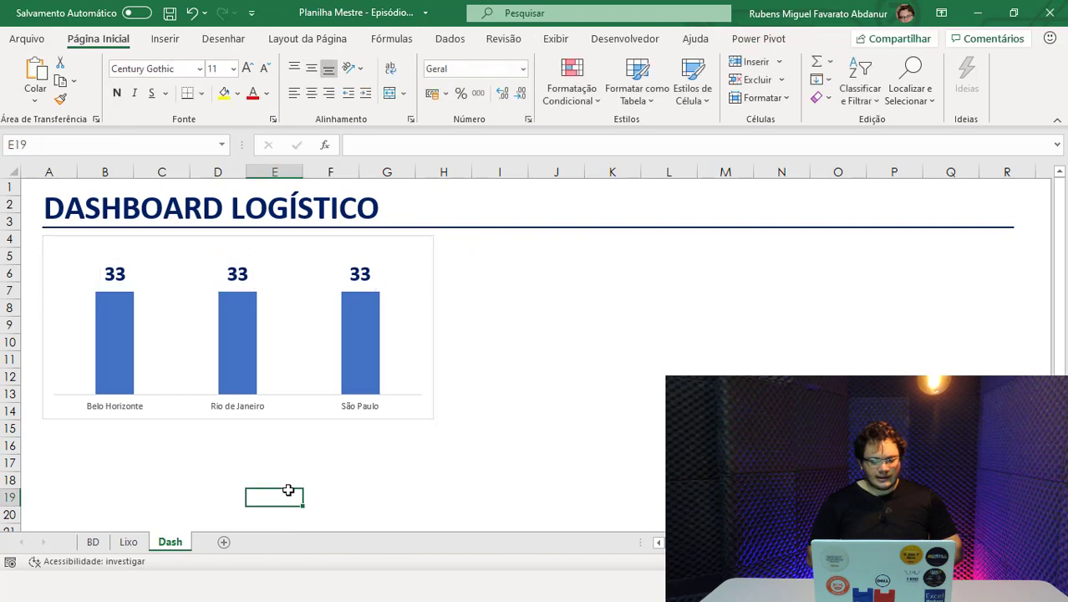
left_click(113, 237)
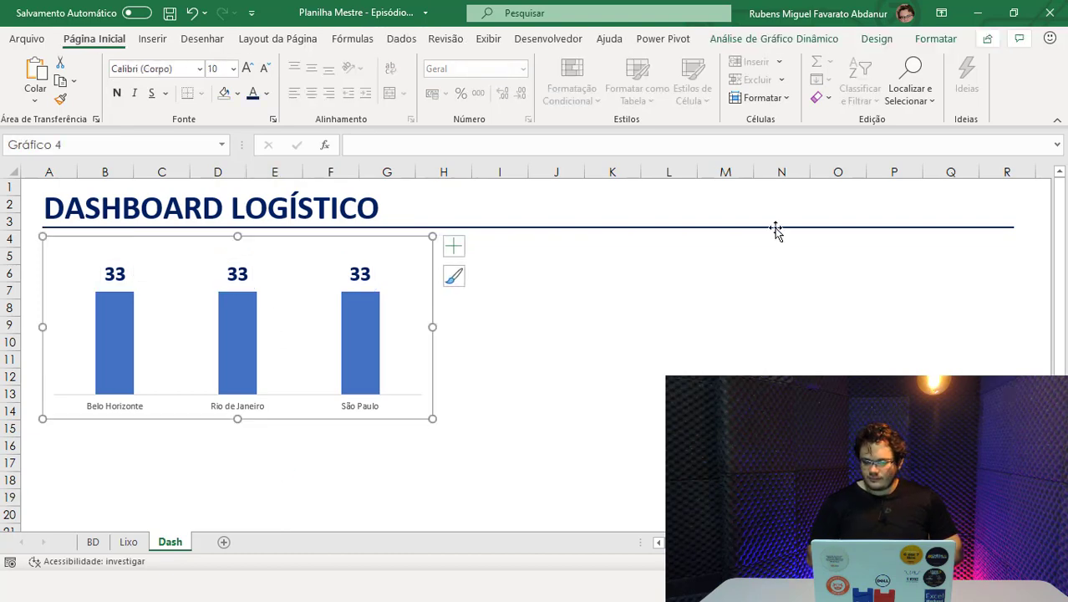
Give the chart a dark outline and fill the Total series bars dark navy blue.
left_click(936, 38)
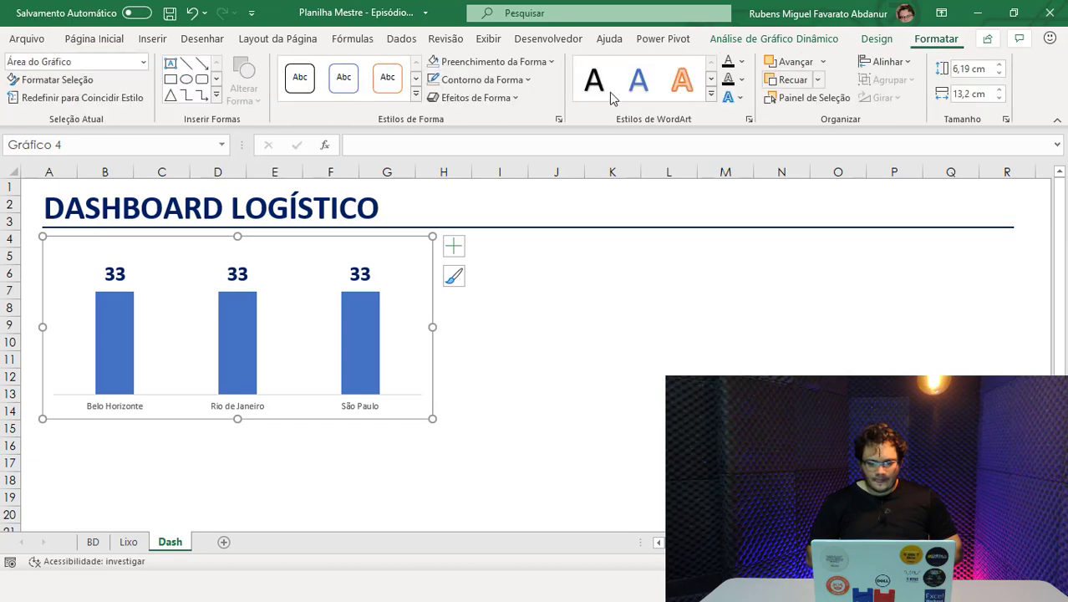
left_click(517, 80)
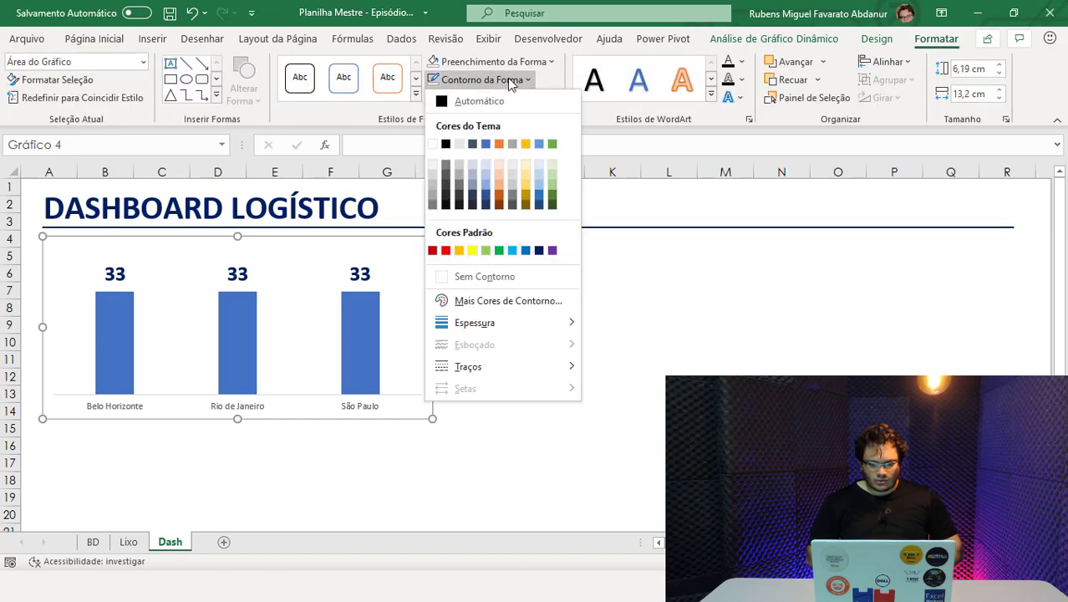
left_click(552, 250)
left_click(367, 356)
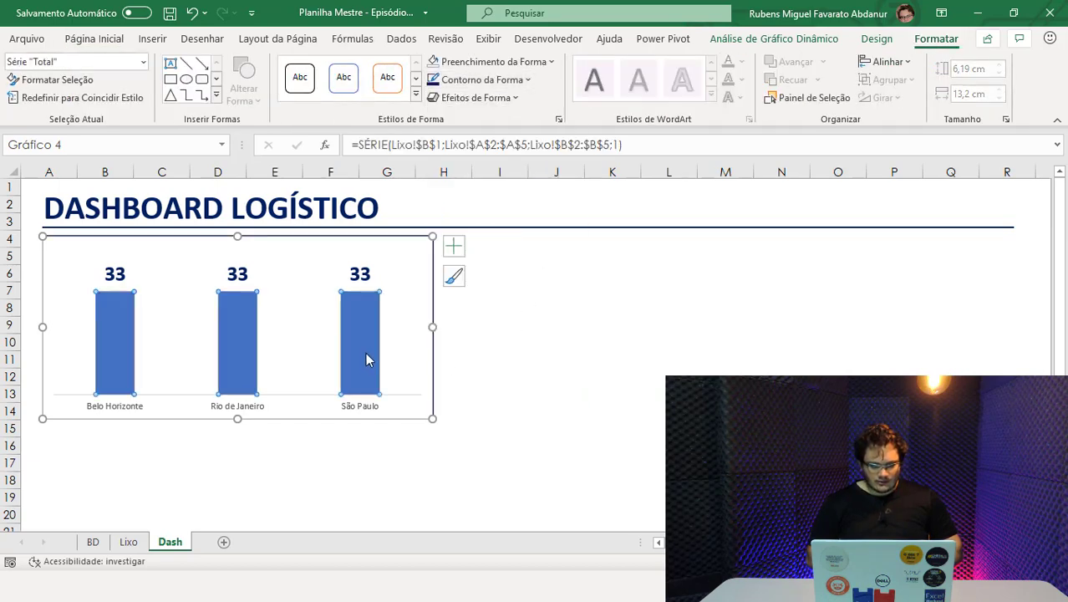
left_click(485, 61)
left_click(539, 232)
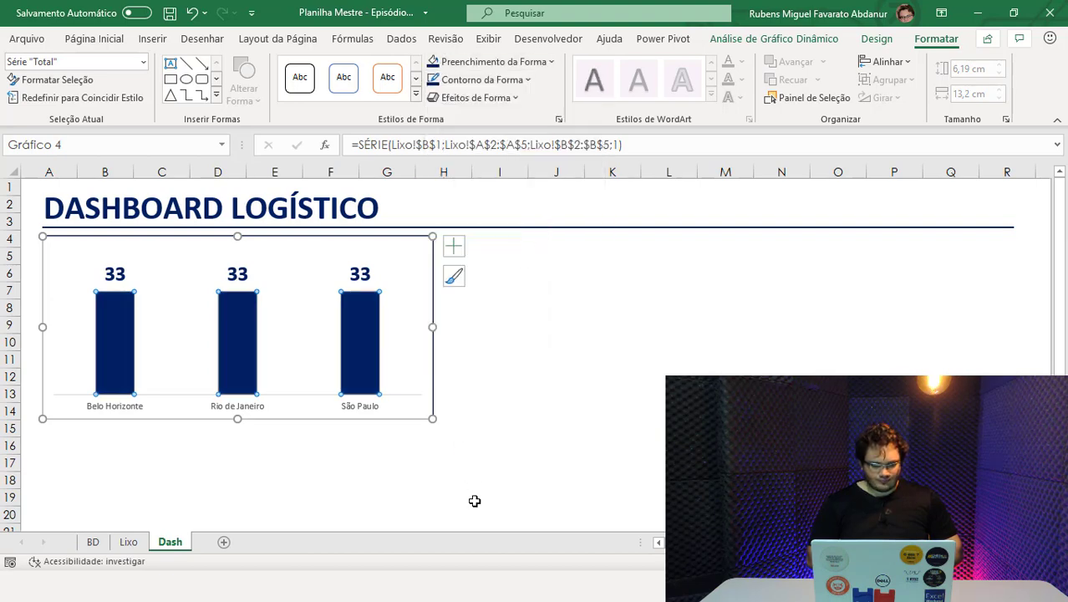
Recolour the city axis labels, make them bold and larger, then nudge the chart upward.
left_click(355, 407)
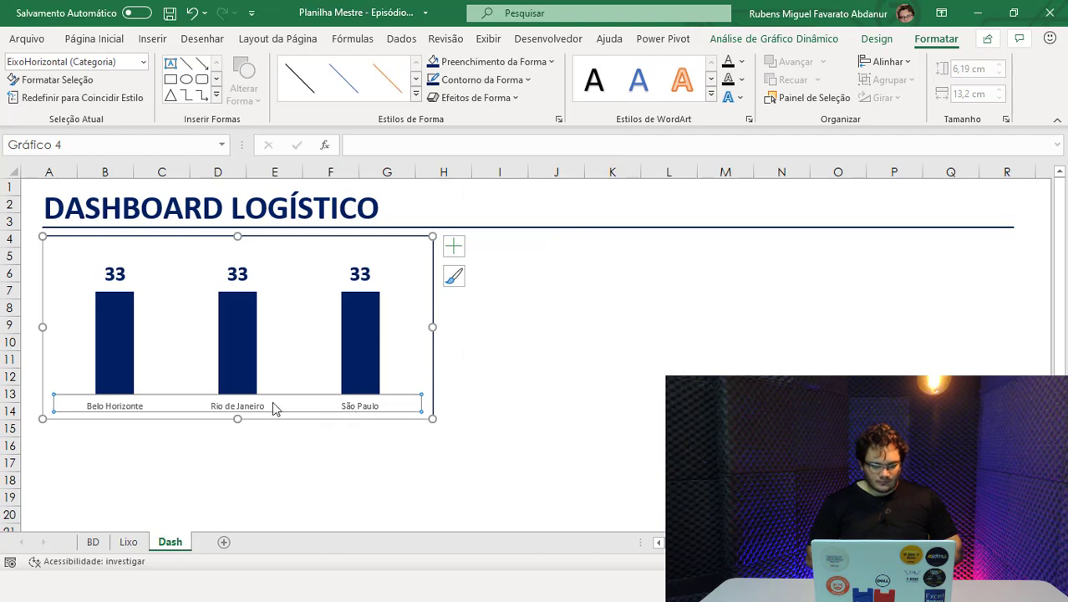
left_click(106, 39)
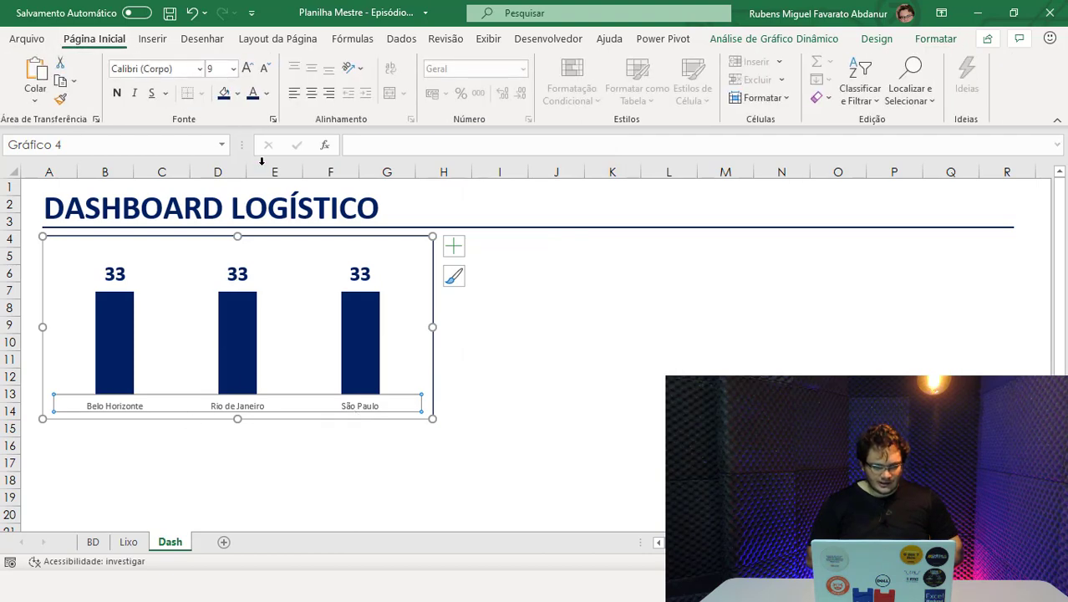
left_click(267, 93)
left_click(269, 160)
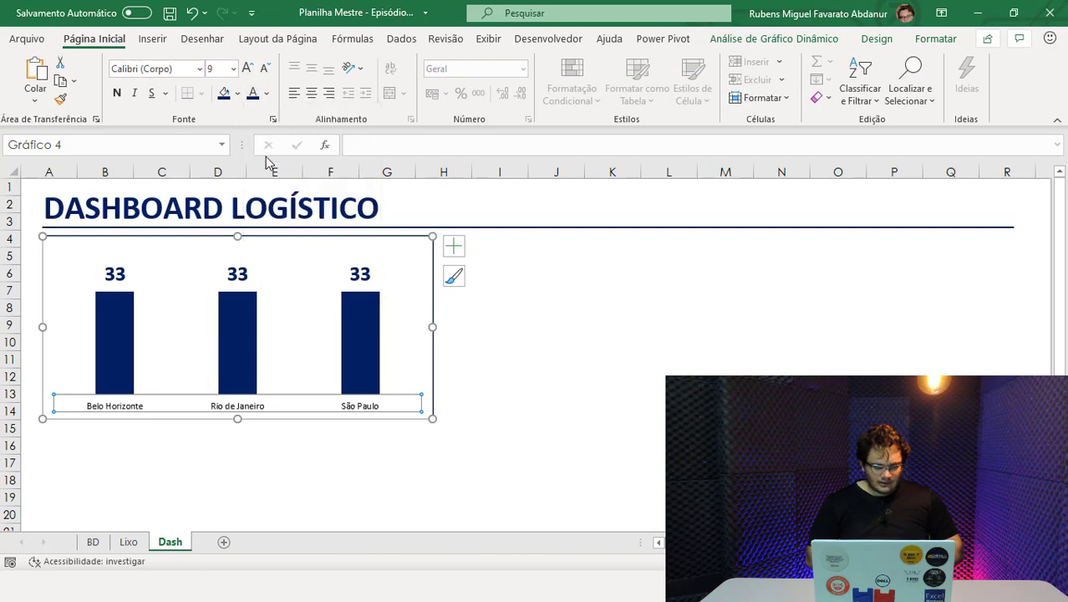
left_click(117, 93)
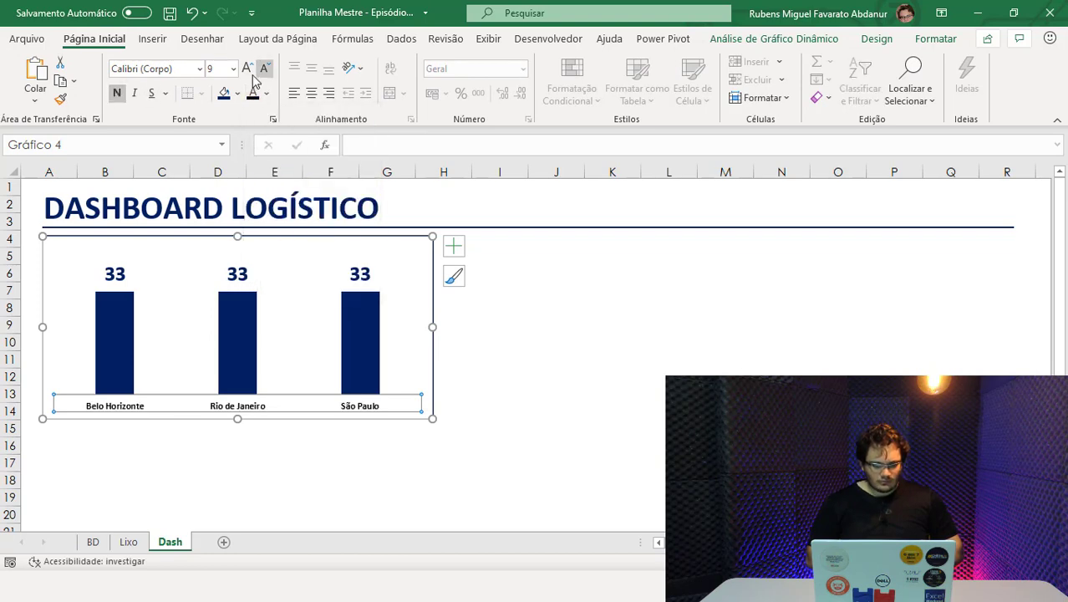
left_click(247, 68)
left_click(248, 68)
left_click(544, 405)
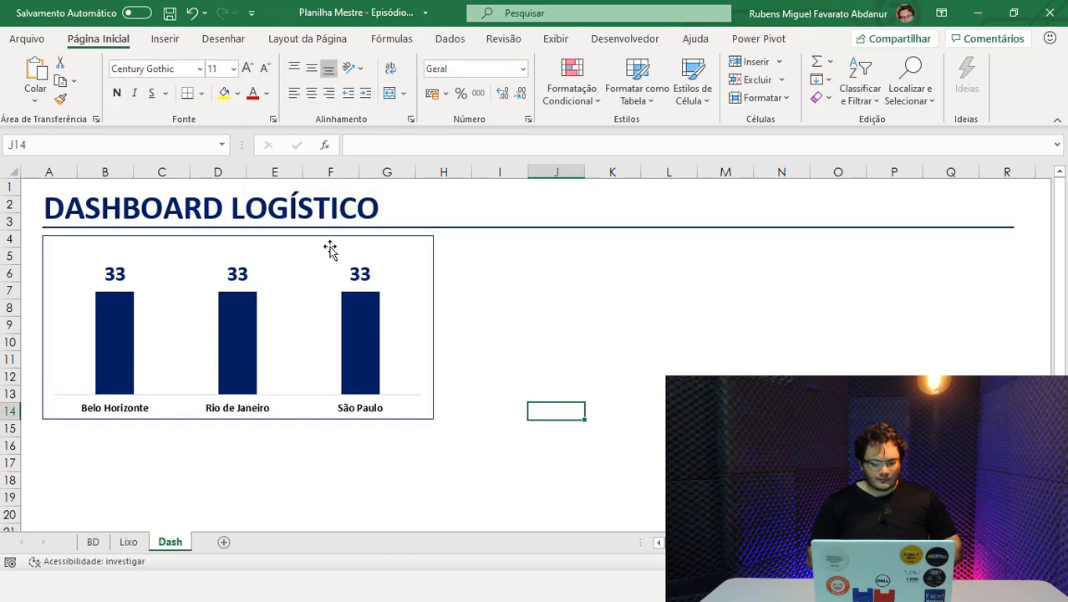
left_click(298, 237)
left_click_drag(298, 237, 297, 237)
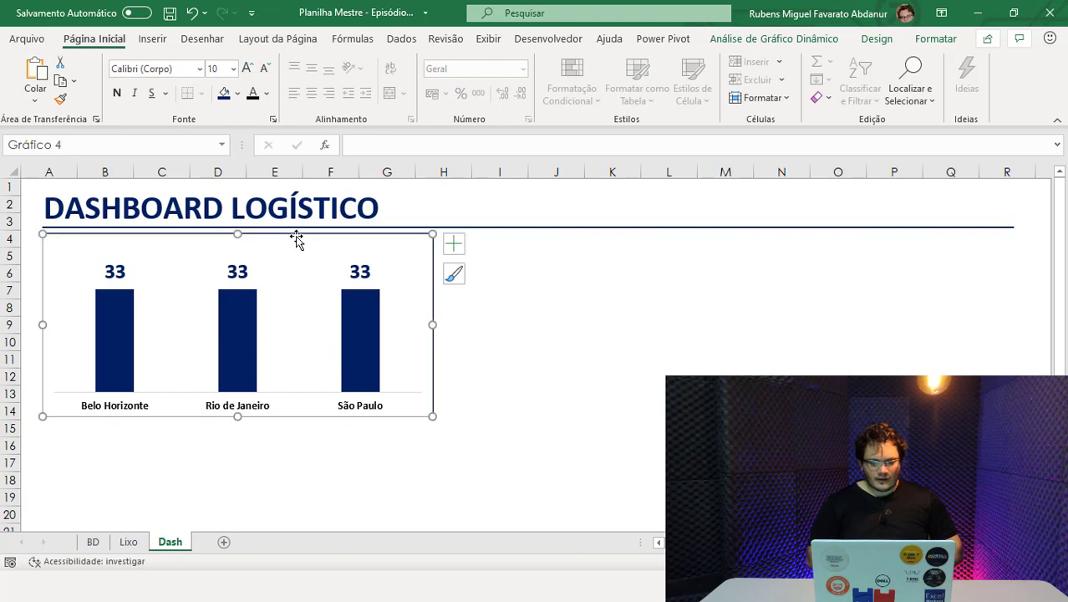
Copy the DASHBOARD LOGÍSTICO title box beside the chart and change its text to 'Transporte por cidade'.
left_click(524, 343)
left_click(299, 194)
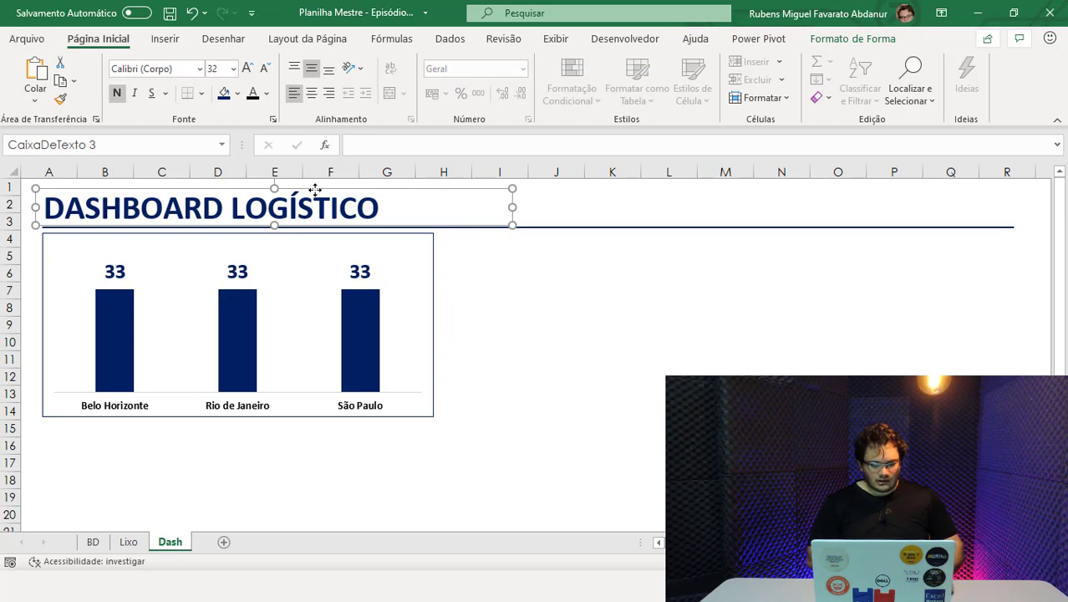
left_click(499, 342)
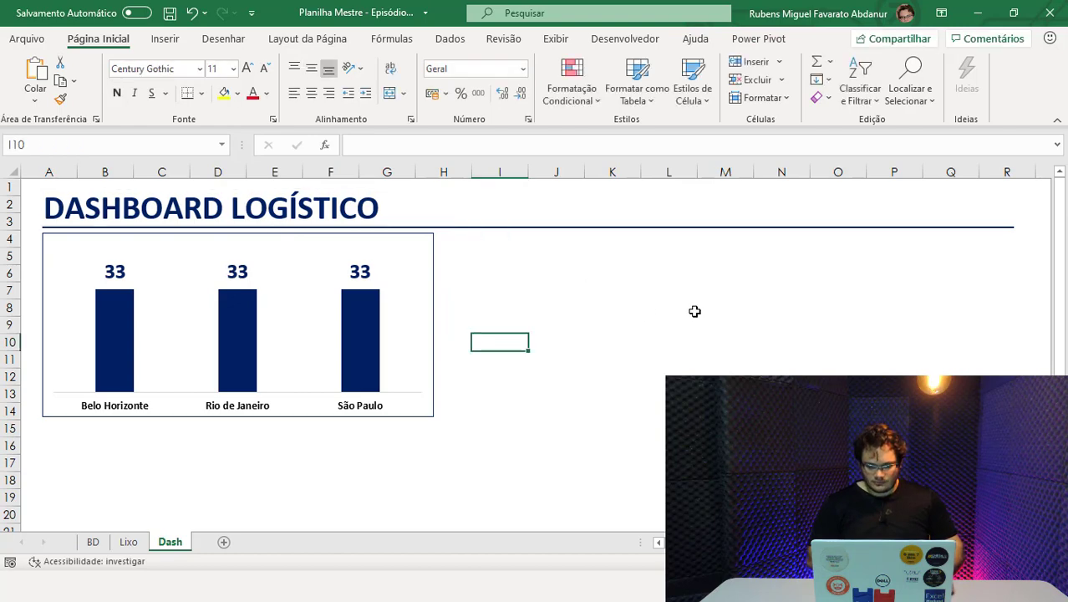
left_click(373, 194)
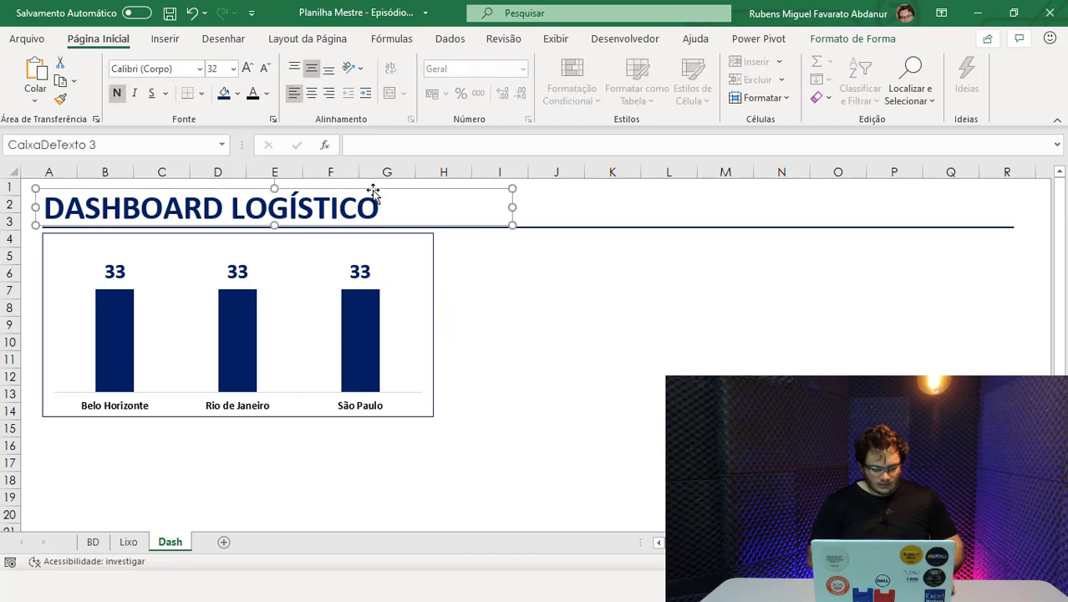
mouse_move(378, 198)
left_mouse_down("ctrl")
mouse_move(647, 309)
mouse_move(769, 257)
mouse_move(449, 282)
left_mouse_up("ctrl")
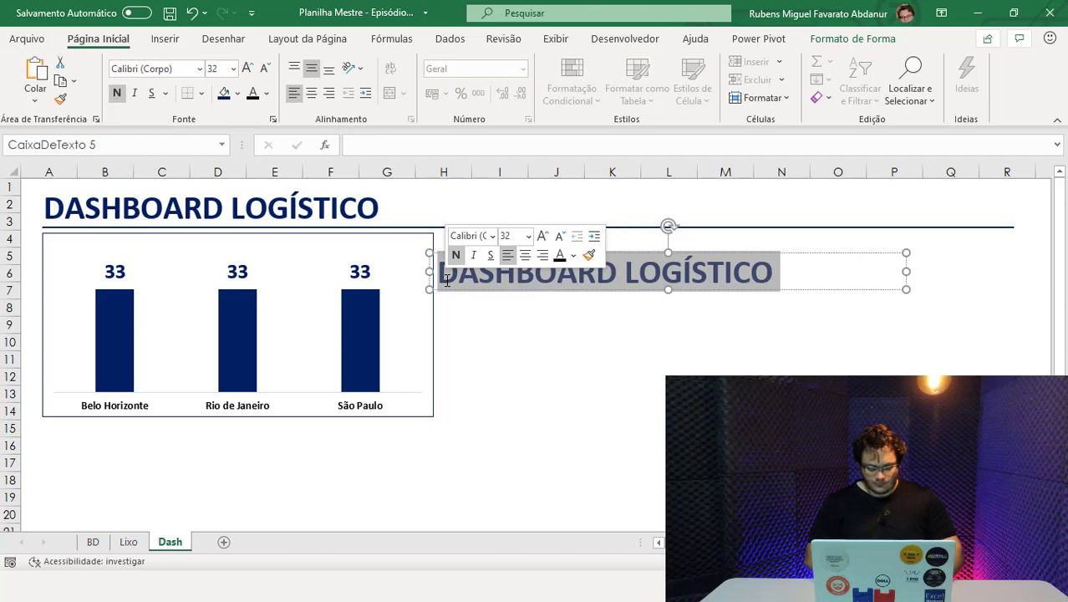
type("T")
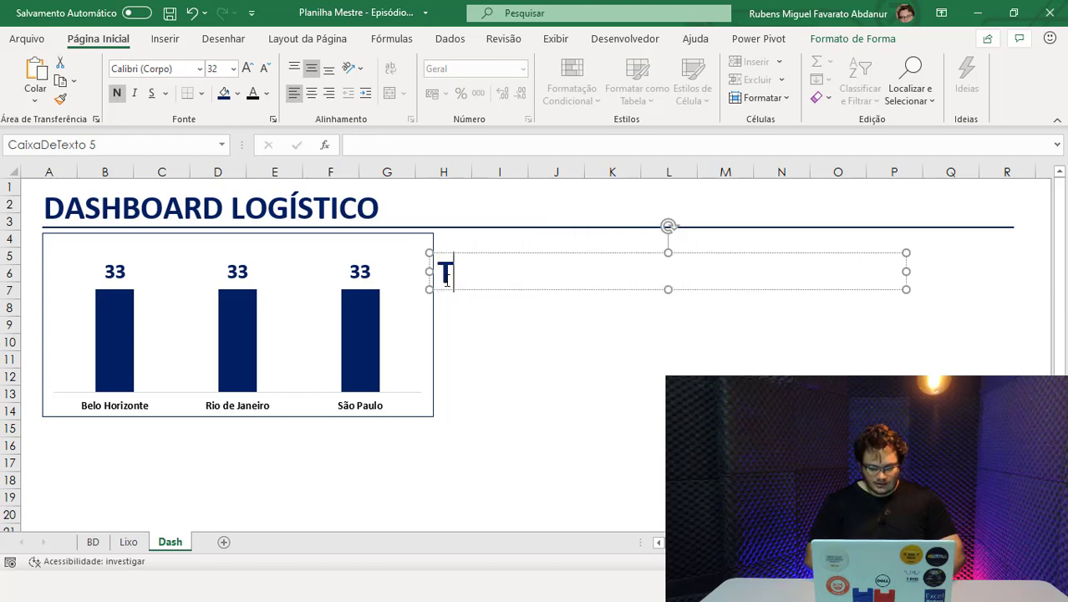
type("ransporte por")
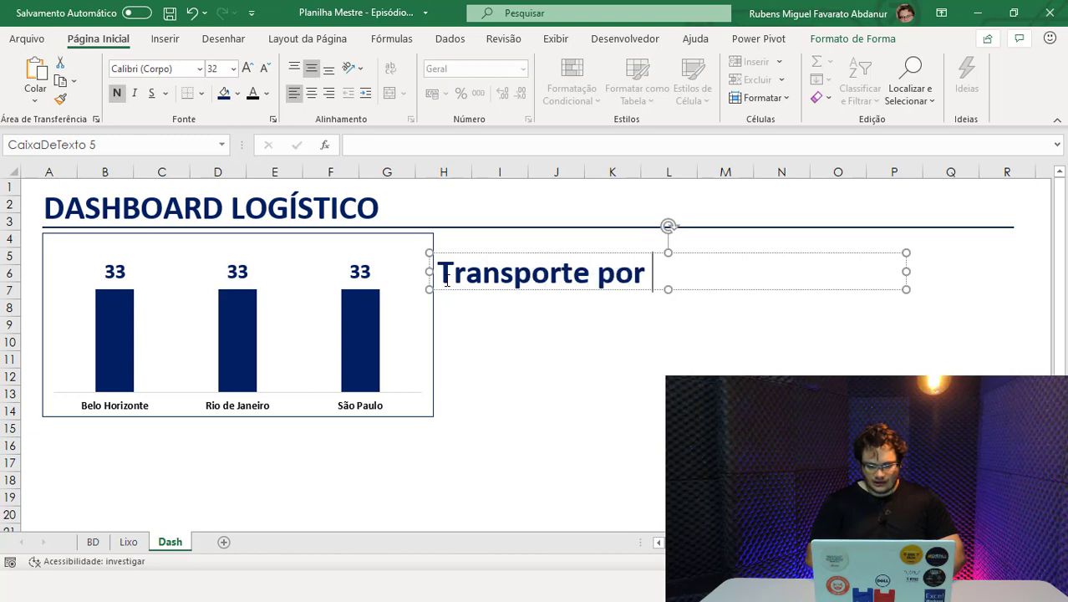
type(" cidade")
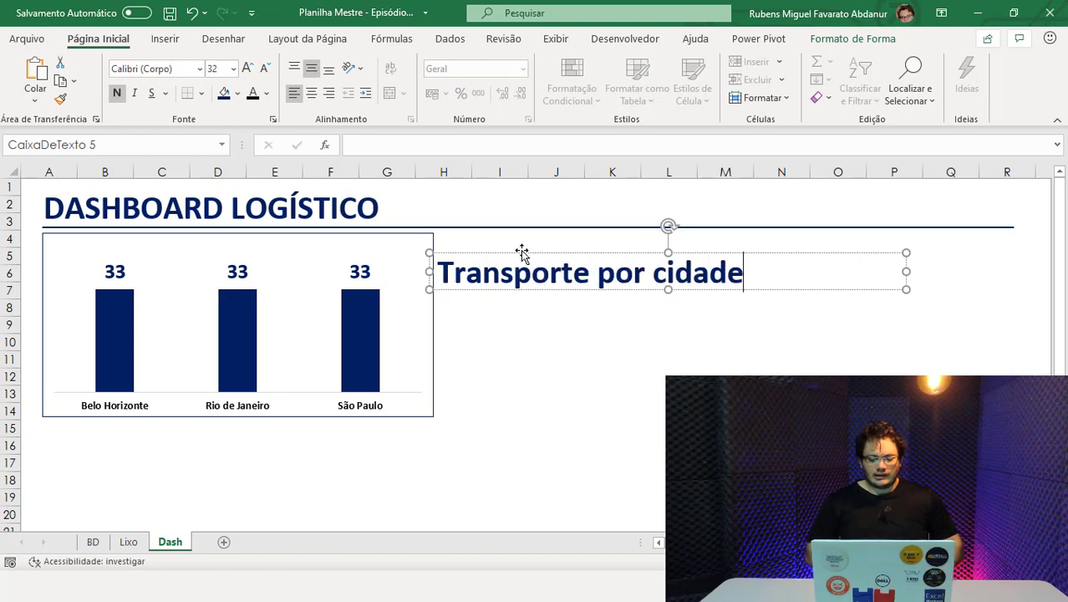
left_click(522, 252)
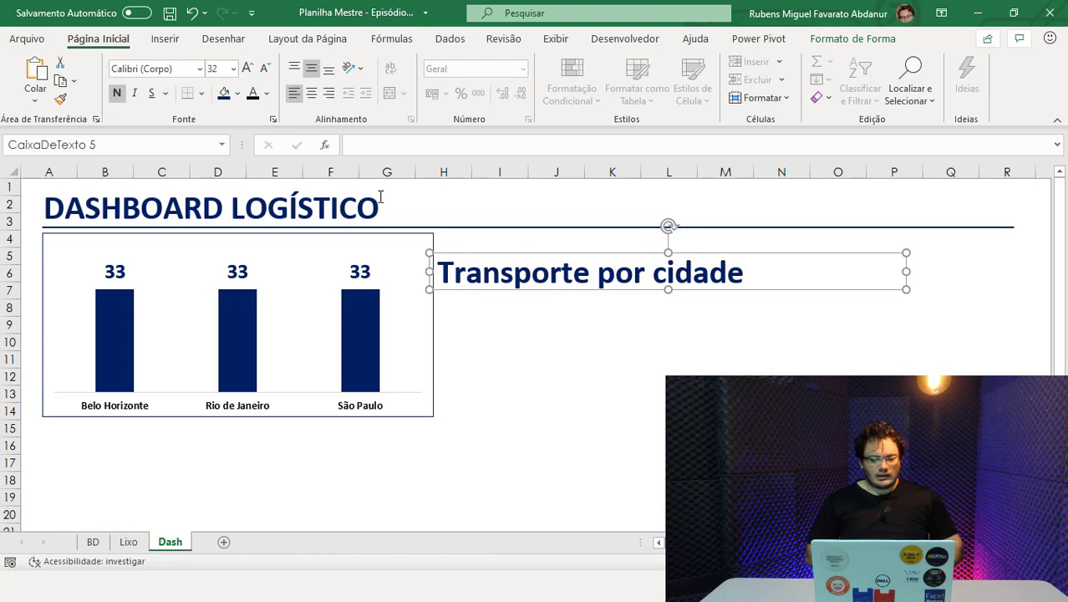
Reduce the label font to 16 and resize the box so the text fits one line.
left_click(262, 69)
left_click(262, 68)
left_click(262, 68)
left_click(262, 69)
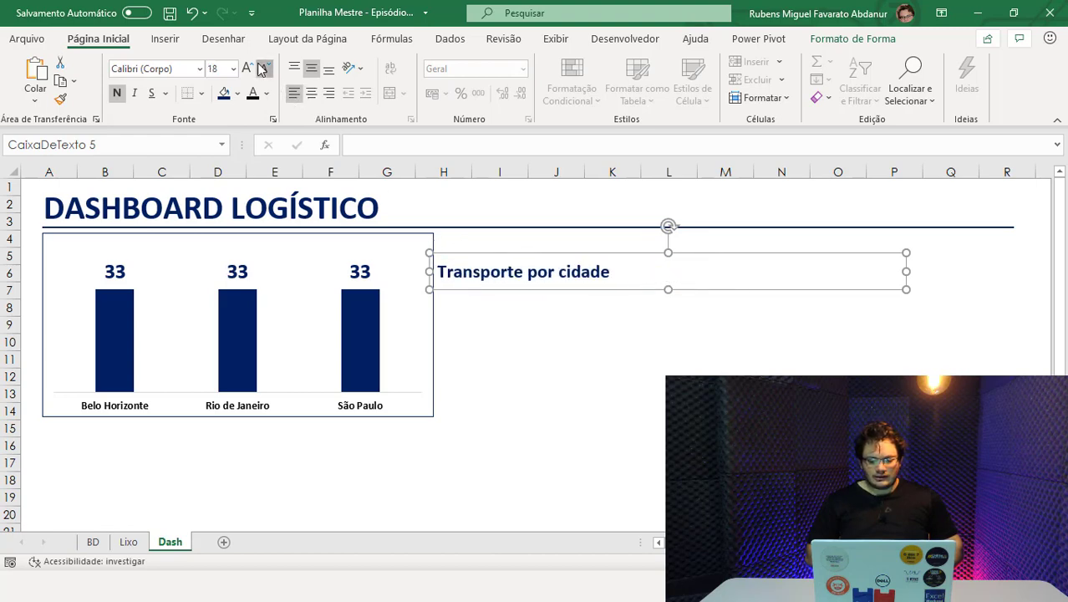
left_click(262, 69)
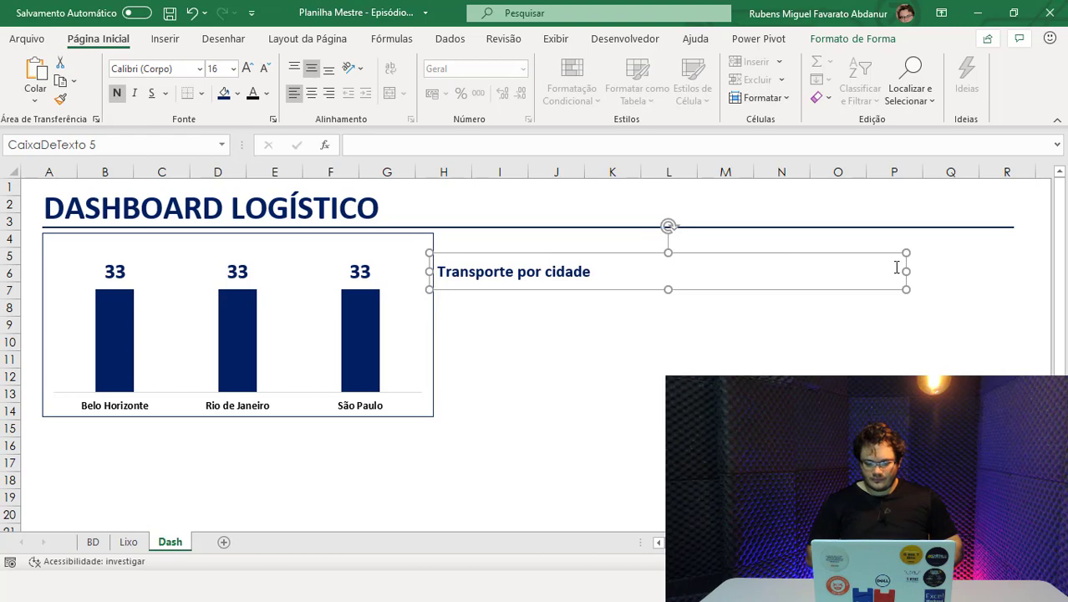
left_click_drag(904, 270, 596, 263)
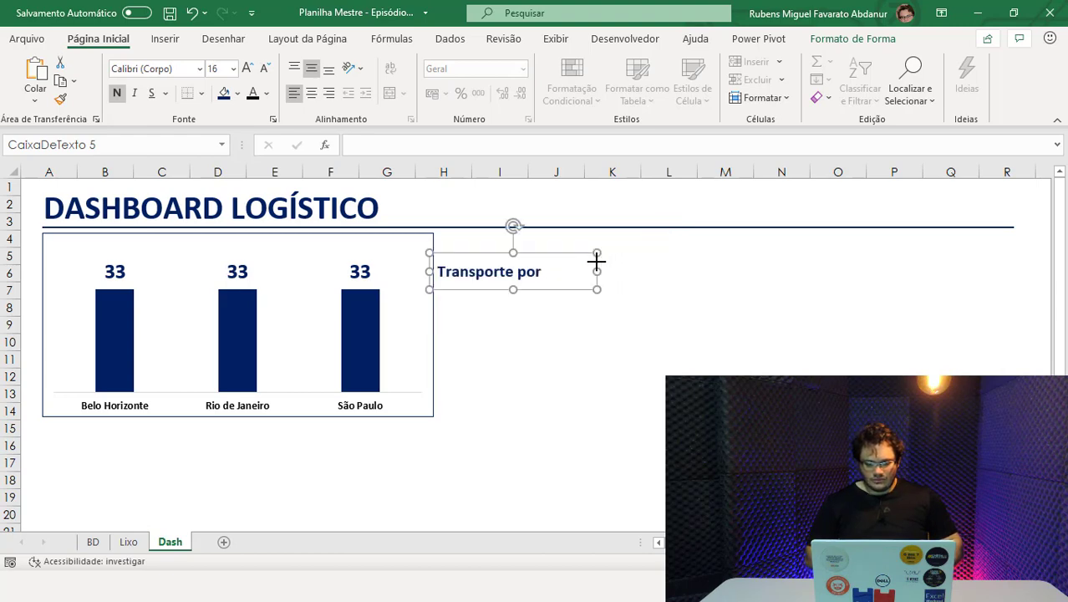
left_click_drag(610, 268, 627, 270)
type("cidade")
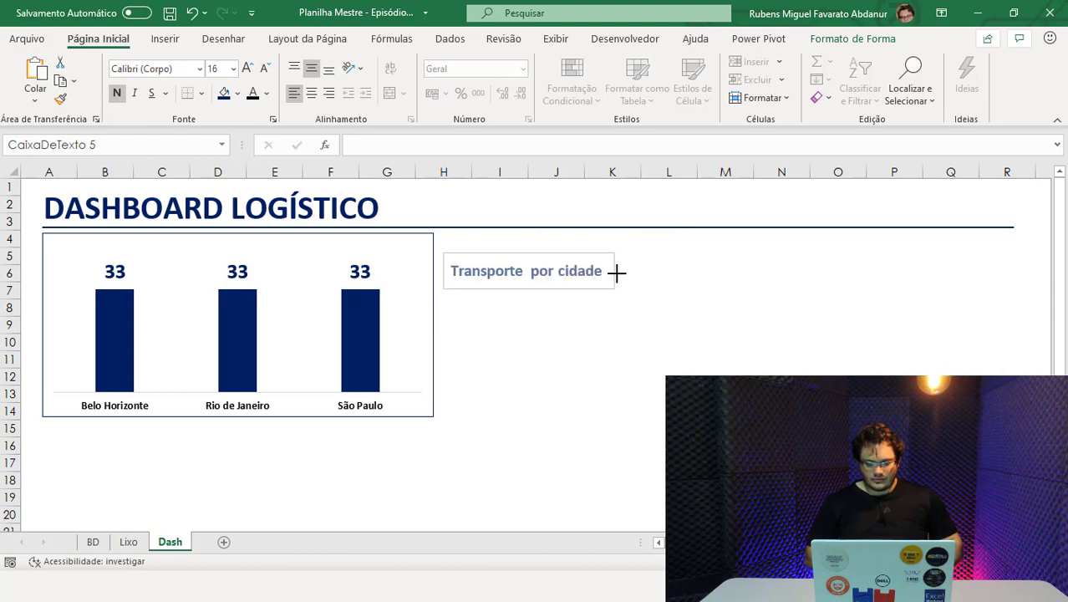
left_click_drag(535, 288, 535, 279)
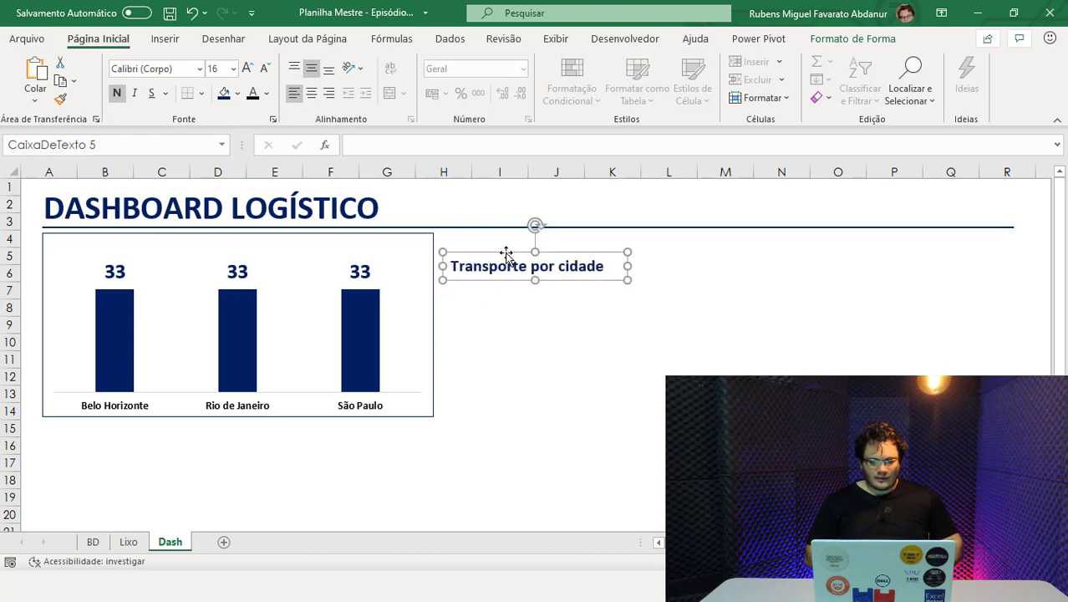
left_click_drag(506, 253, 497, 253)
Fill the 'Transporte por cidade' label light blue, shrink it to 12 pt, and move it into the chart's top-left corner.
left_click(237, 92)
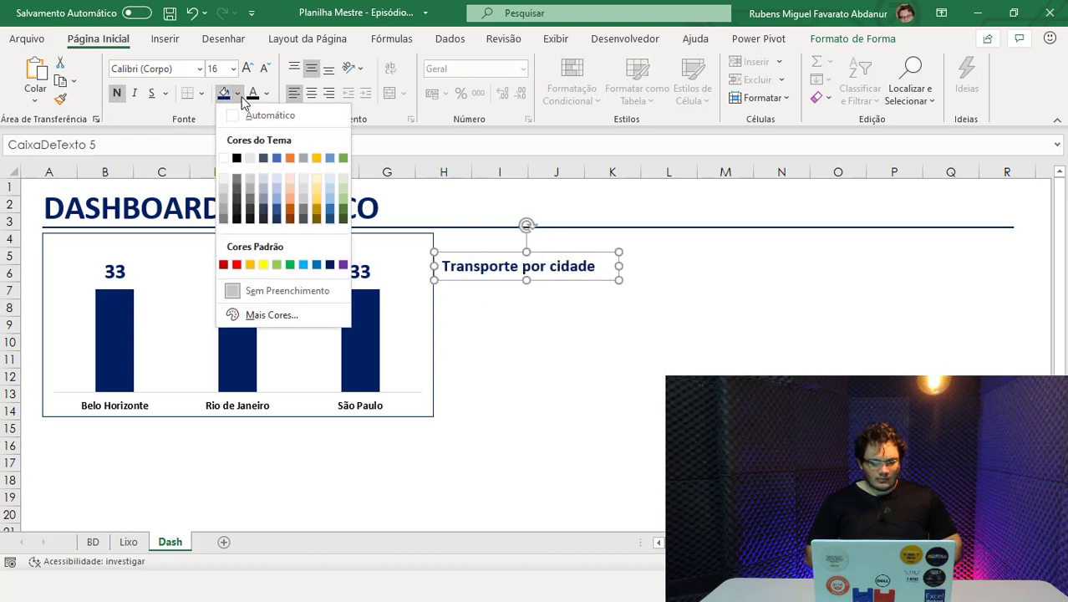
left_click(330, 194)
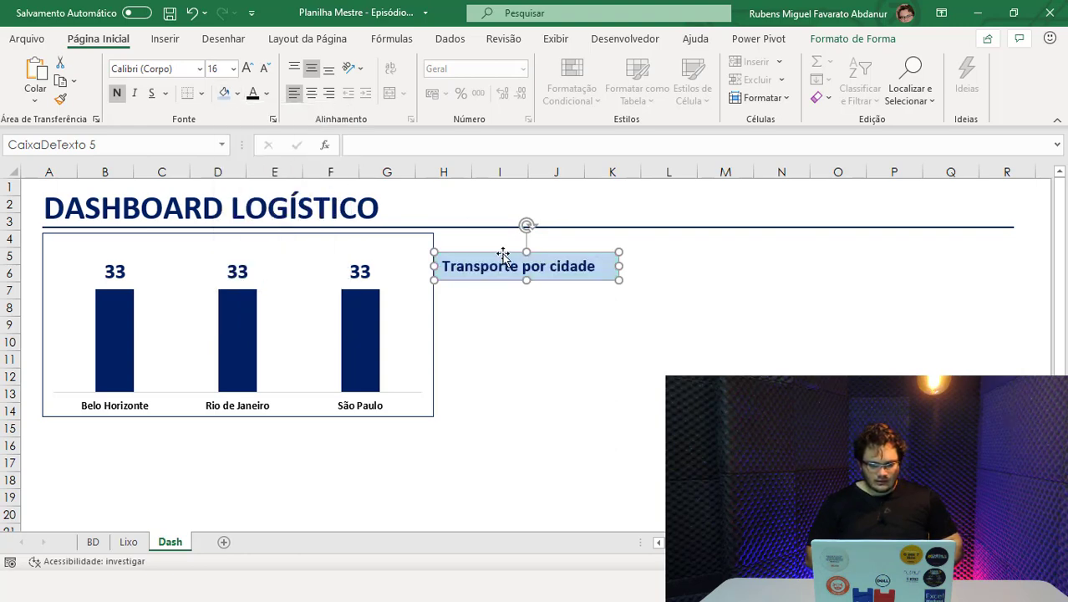
left_click_drag(502, 254, 114, 236)
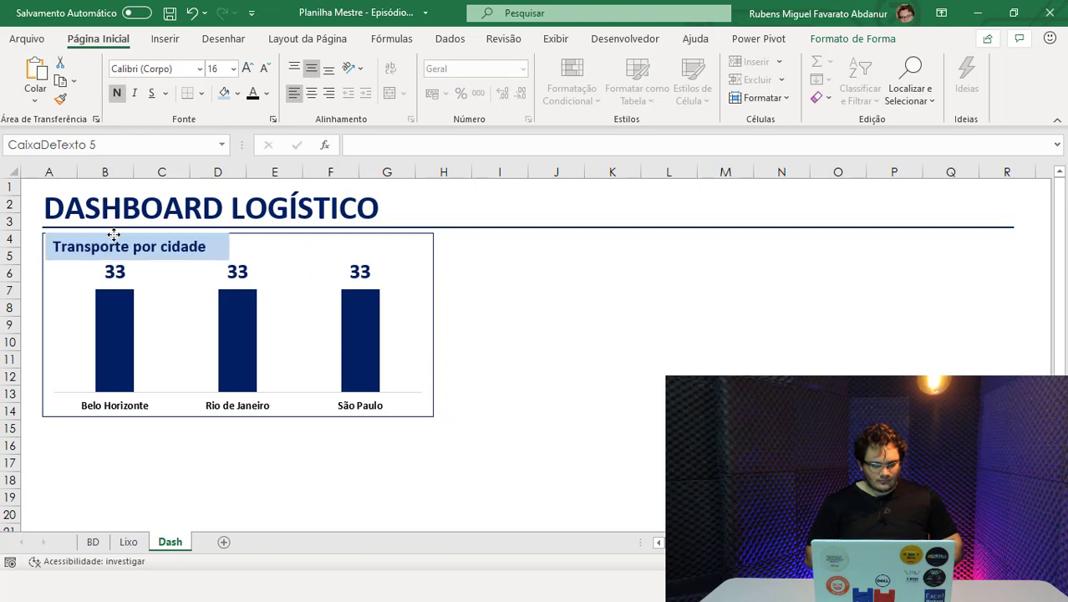
left_click(264, 68)
left_click(264, 68)
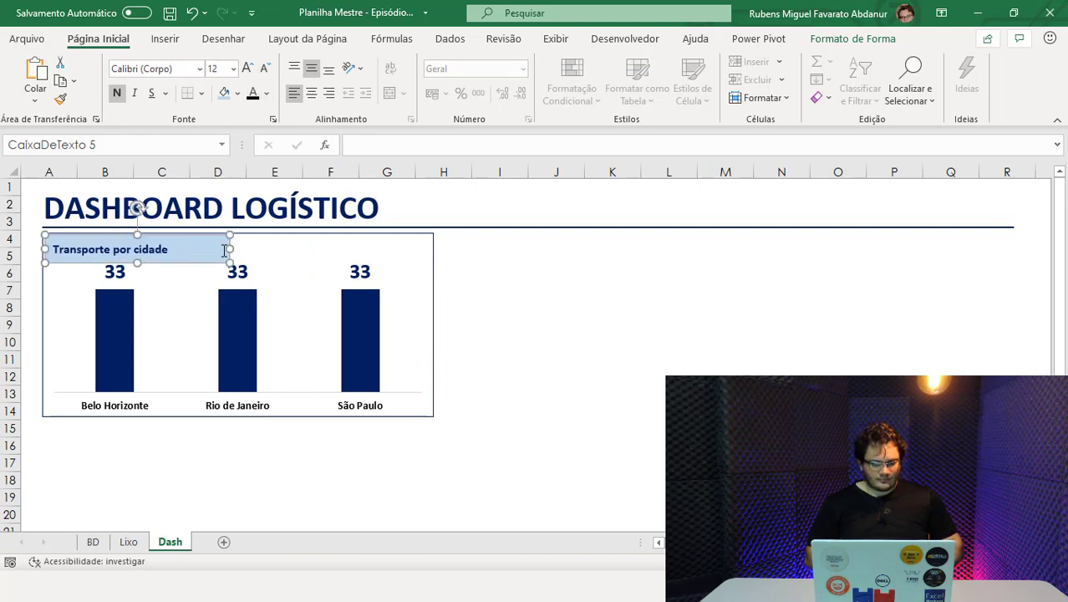
left_click_drag(230, 249, 186, 249)
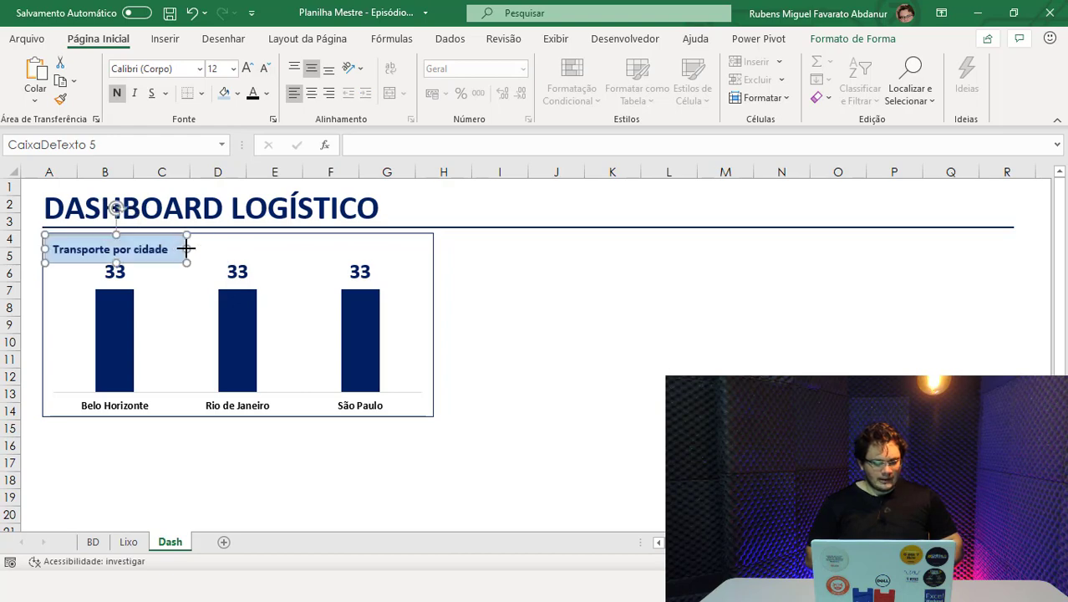
left_click_drag(116, 264, 116, 260)
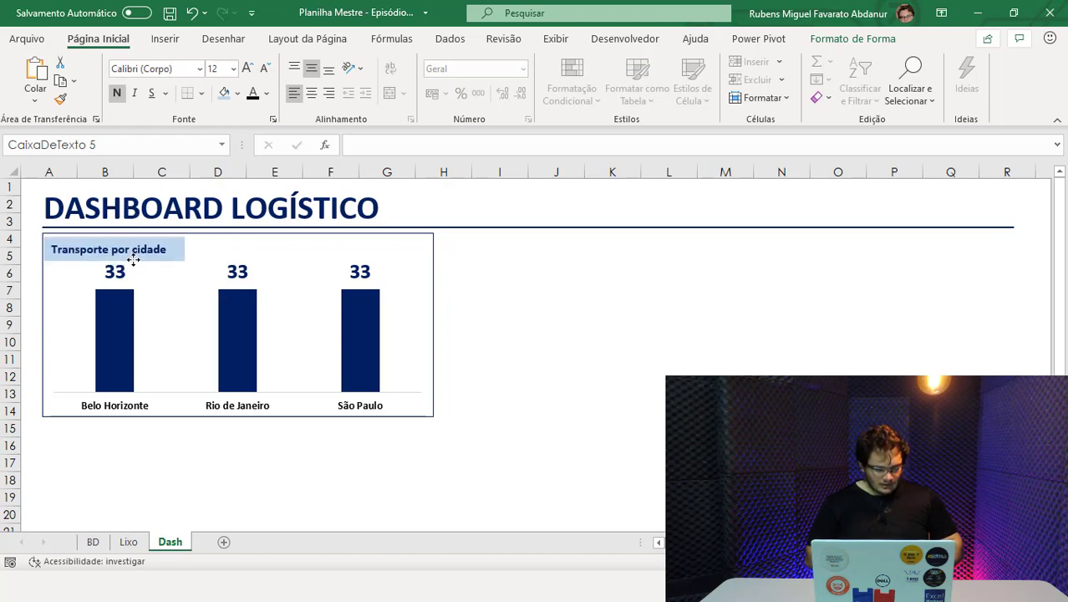
left_click(134, 259)
On the BD sheet, fill São Paulo from B8 down through B17.
left_click(493, 340)
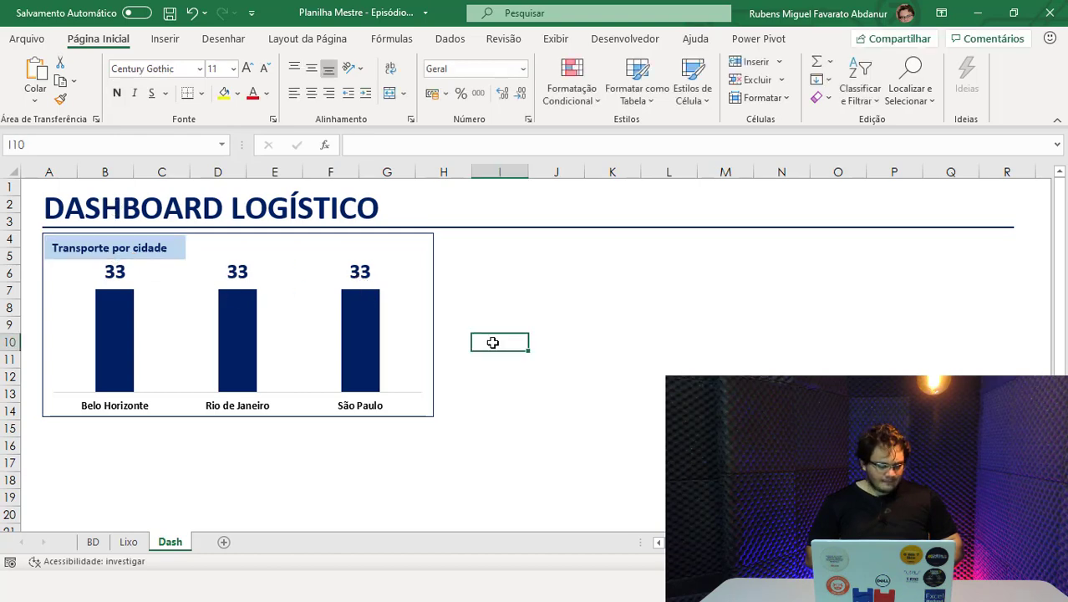
left_click(92, 541)
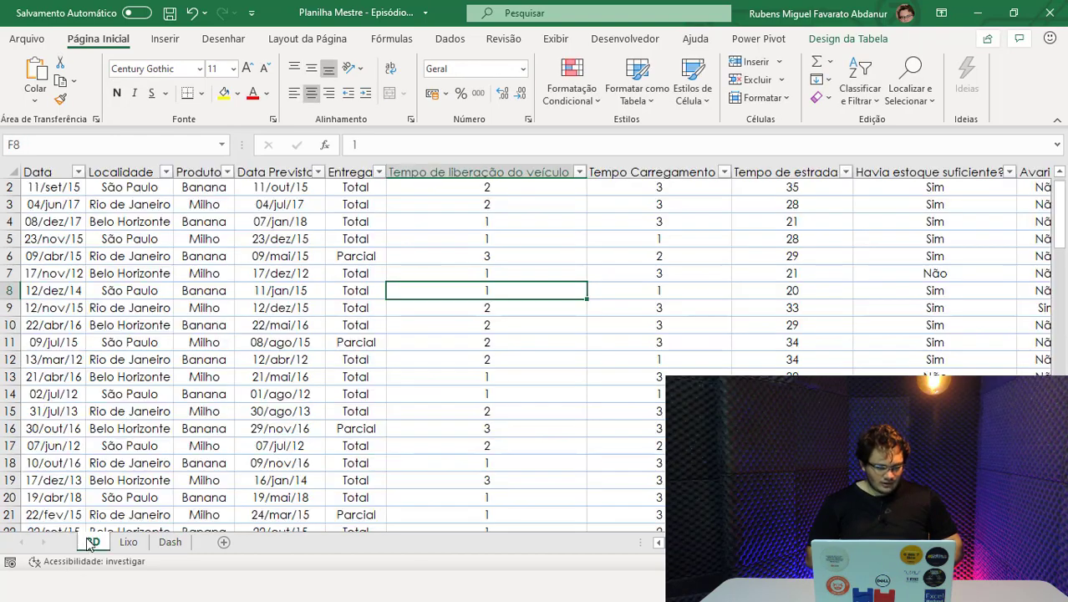
left_click(144, 309)
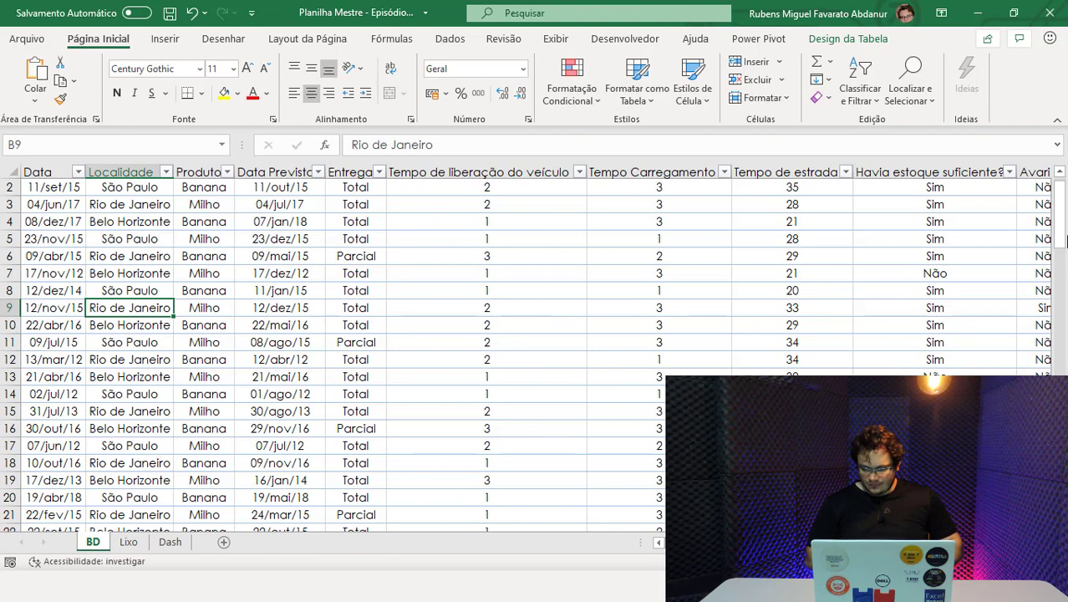
left_click_drag(1061, 240, 1061, 234)
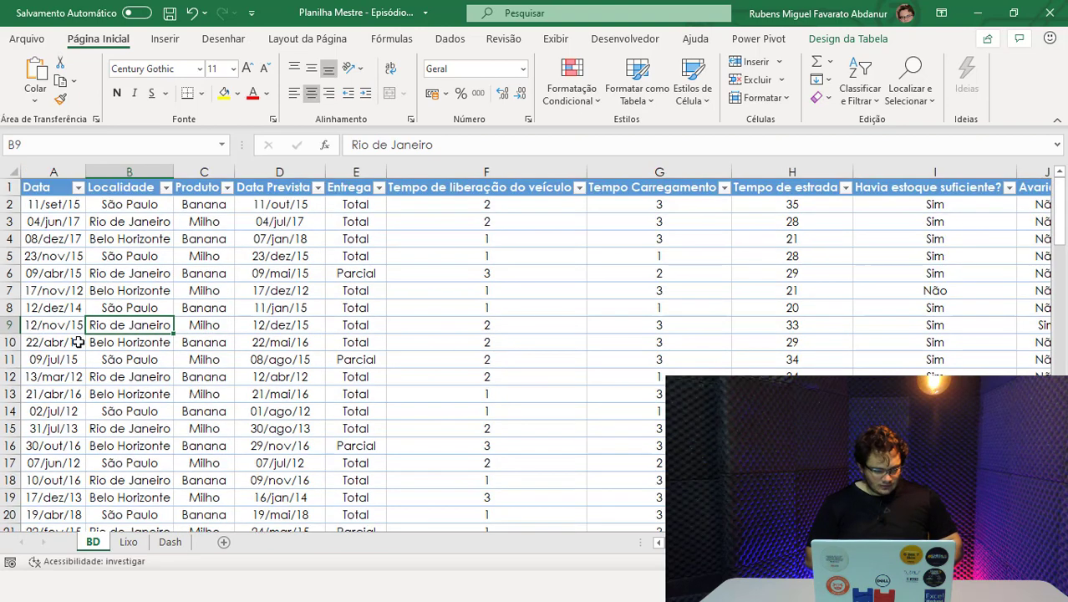
left_click(121, 302)
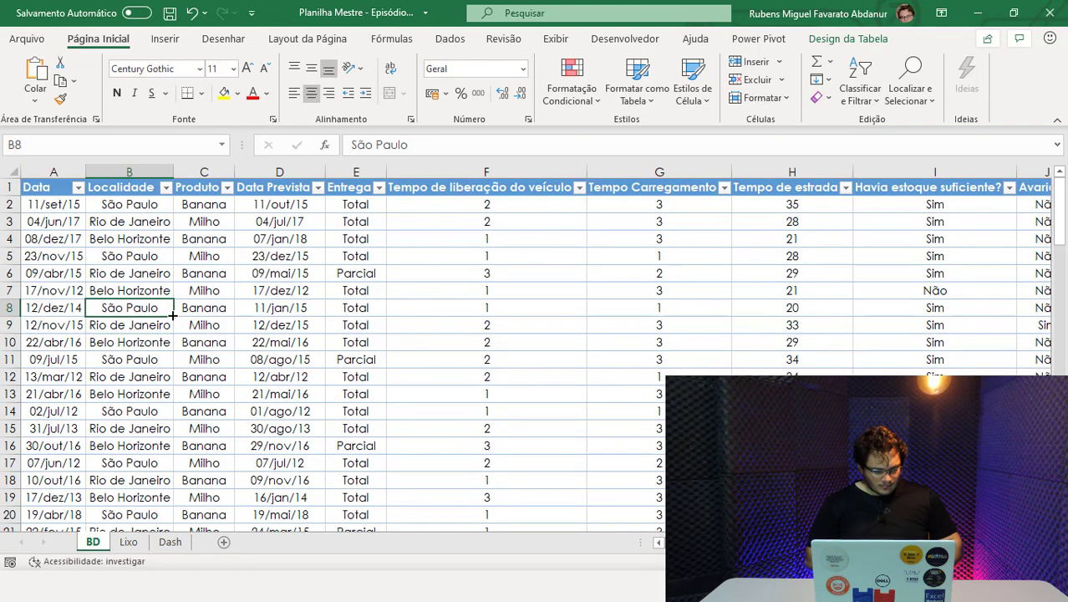
left_click_drag(173, 315, 138, 471)
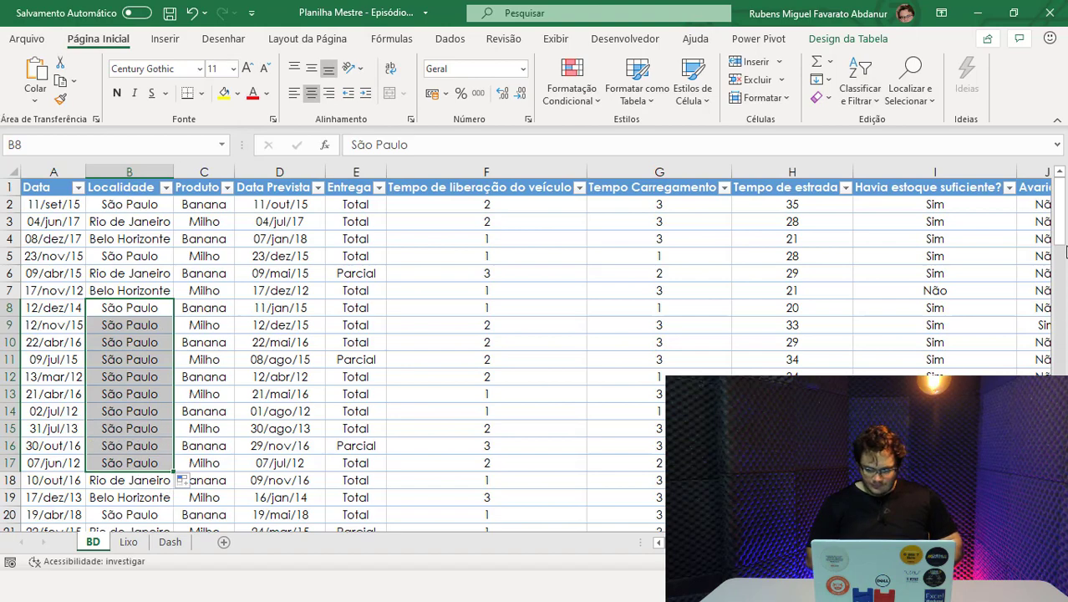
Fill Belo Horizonte from B25 down to B85, then return to the Dash sheet.
left_click_drag(1059, 243, 1060, 259)
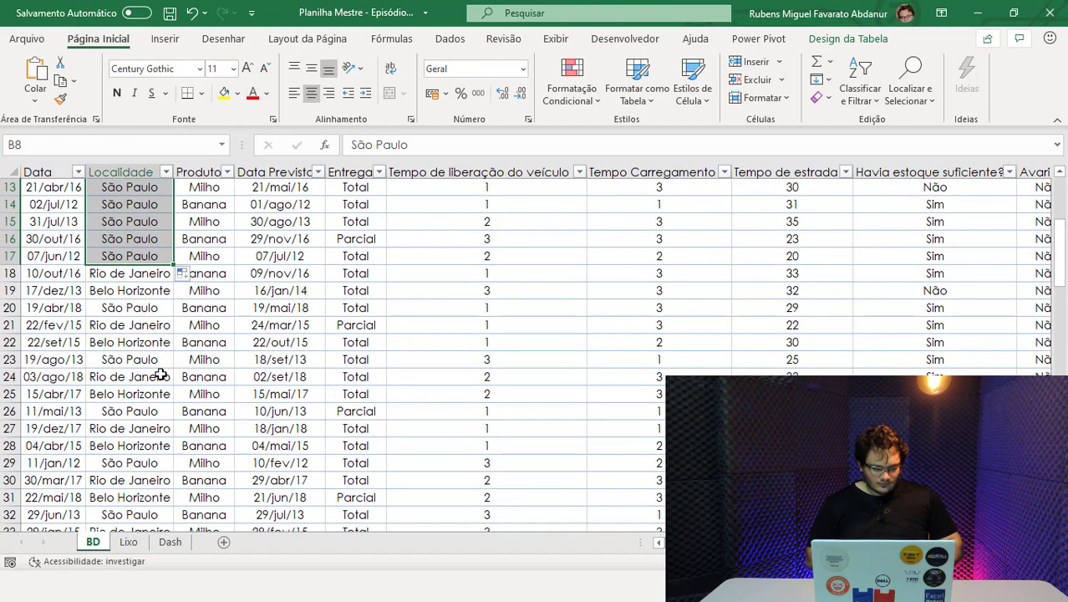
left_click(157, 394)
left_click_drag(173, 405, 145, 383)
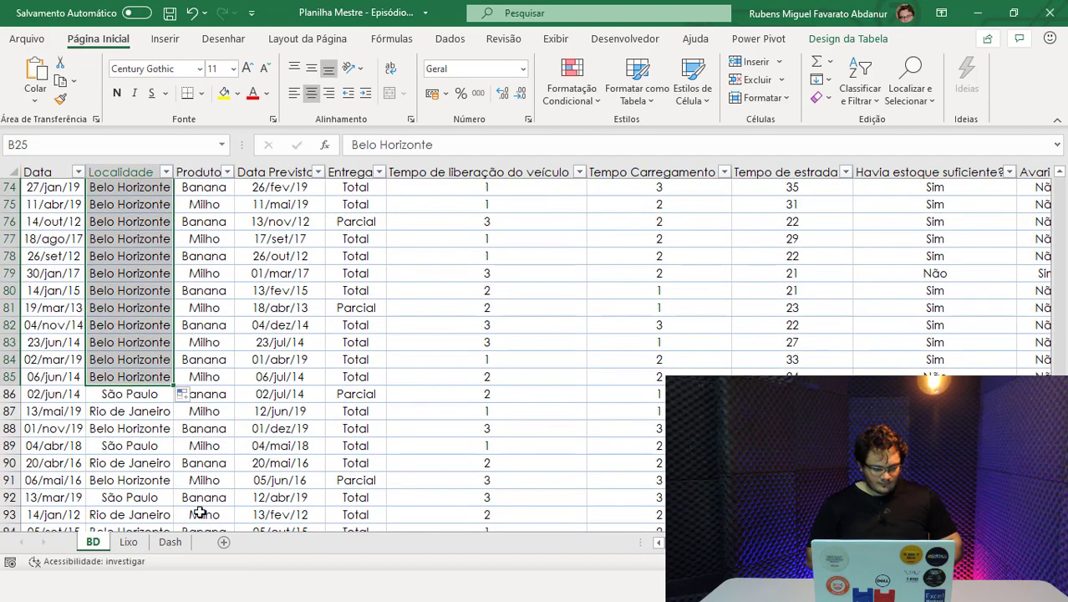
left_click(171, 543)
left_click(216, 475)
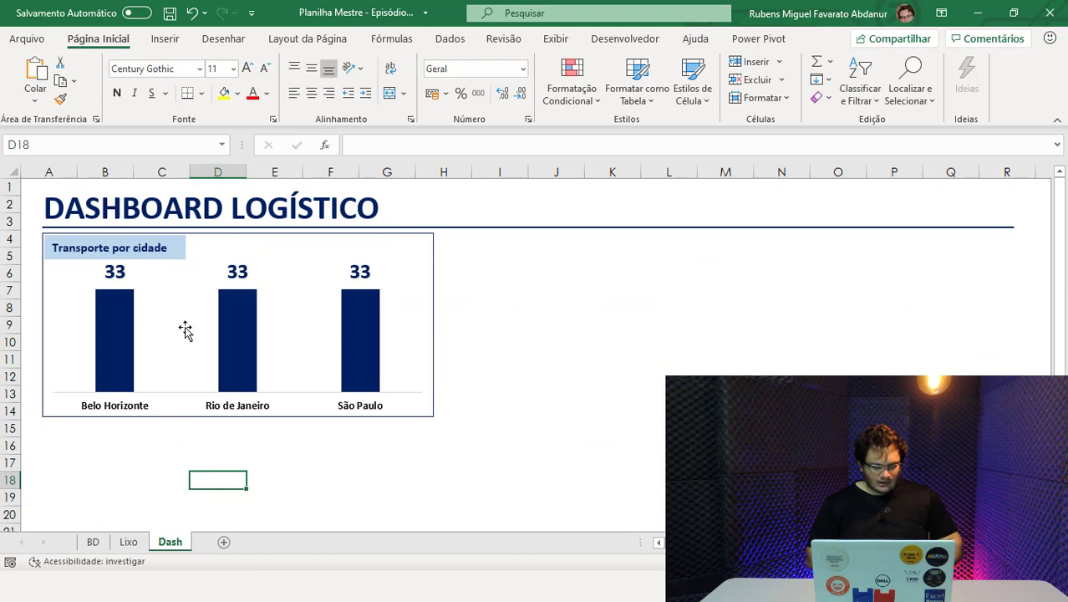
left_click(93, 542)
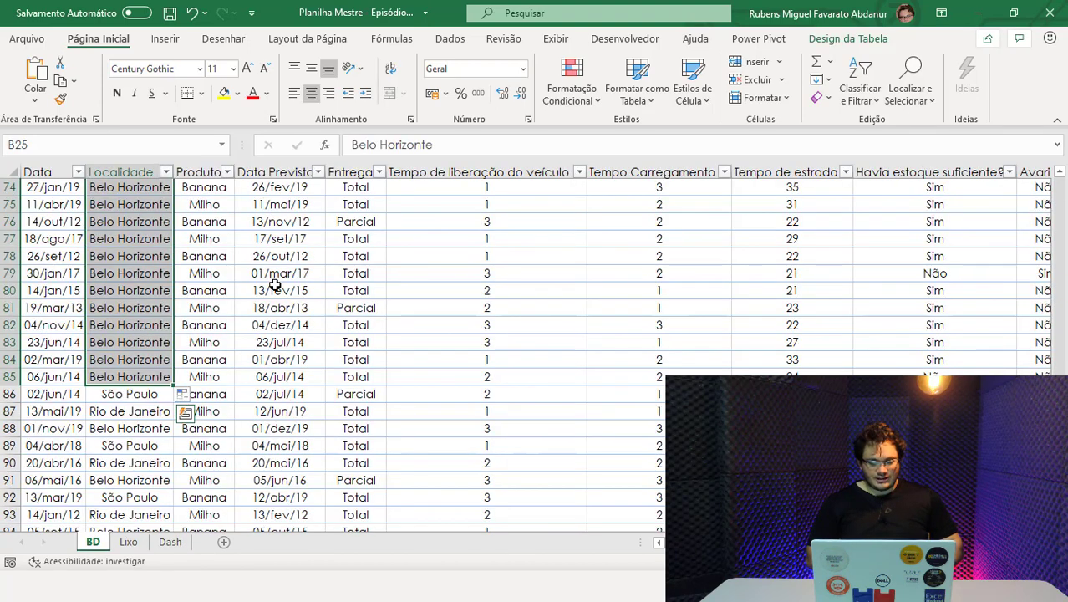
left_click(169, 542)
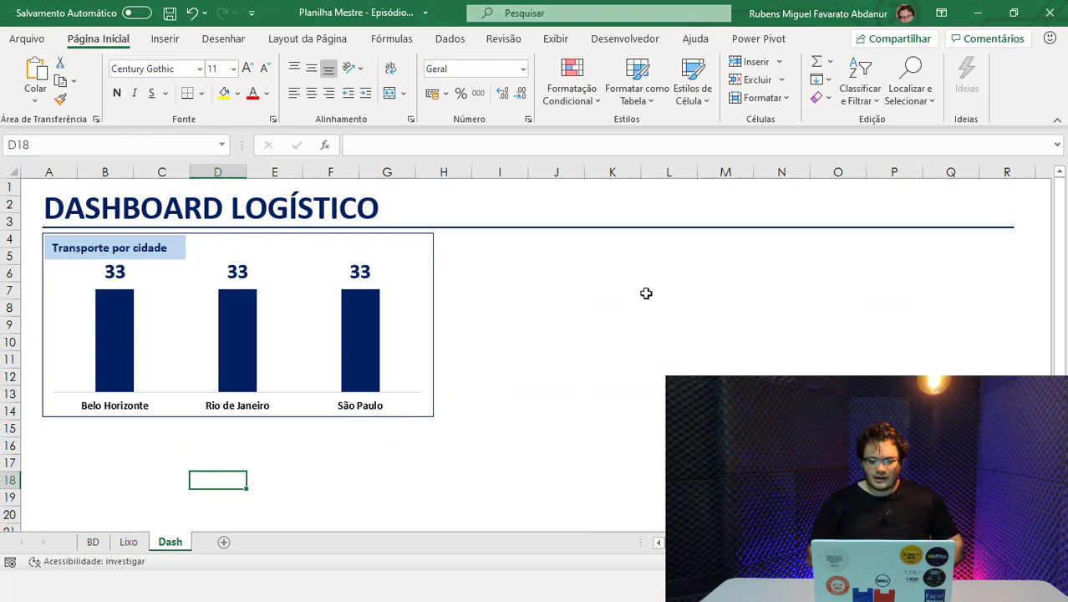
Run Atualizar Tudo so the chart shows Belo Horizonte 70, Rio de Janeiro 10, São Paulo 19, then open BD.
left_click(454, 42)
left_click(284, 99)
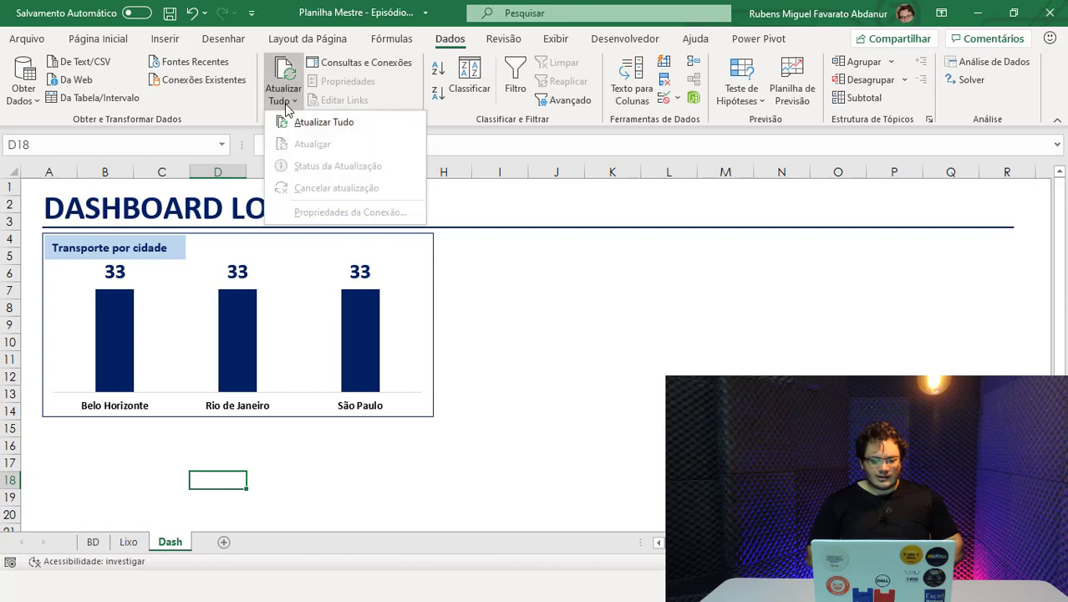
left_click(310, 124)
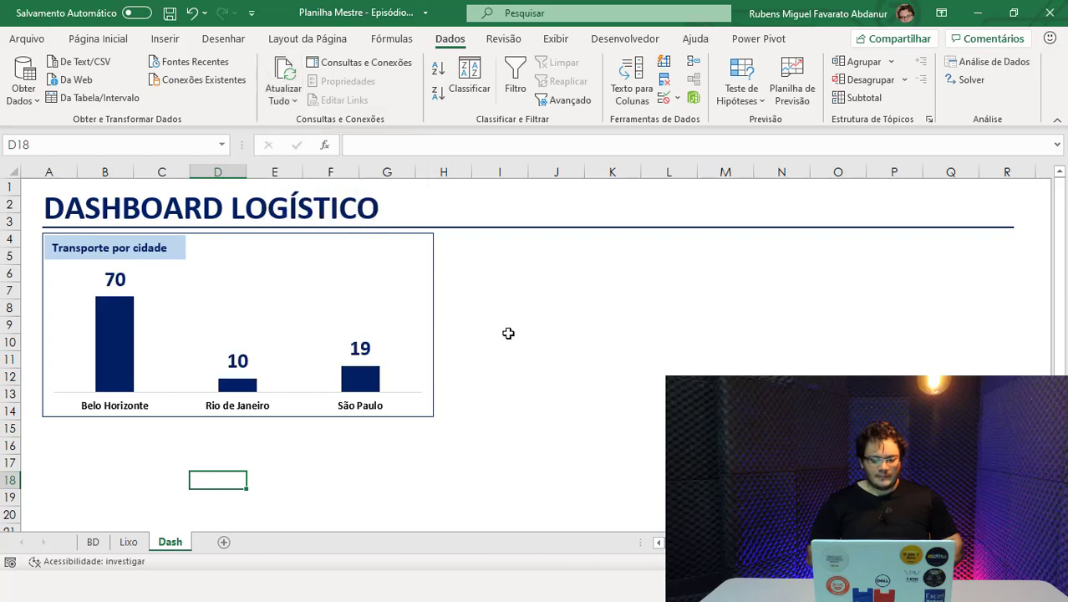
left_click(330, 428)
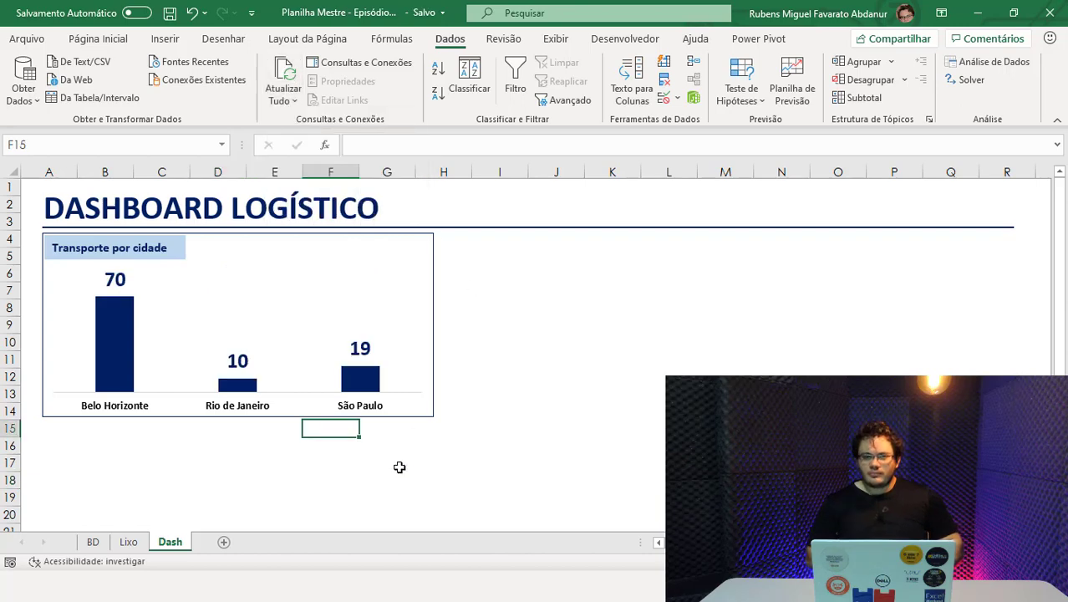
left_click(105, 543)
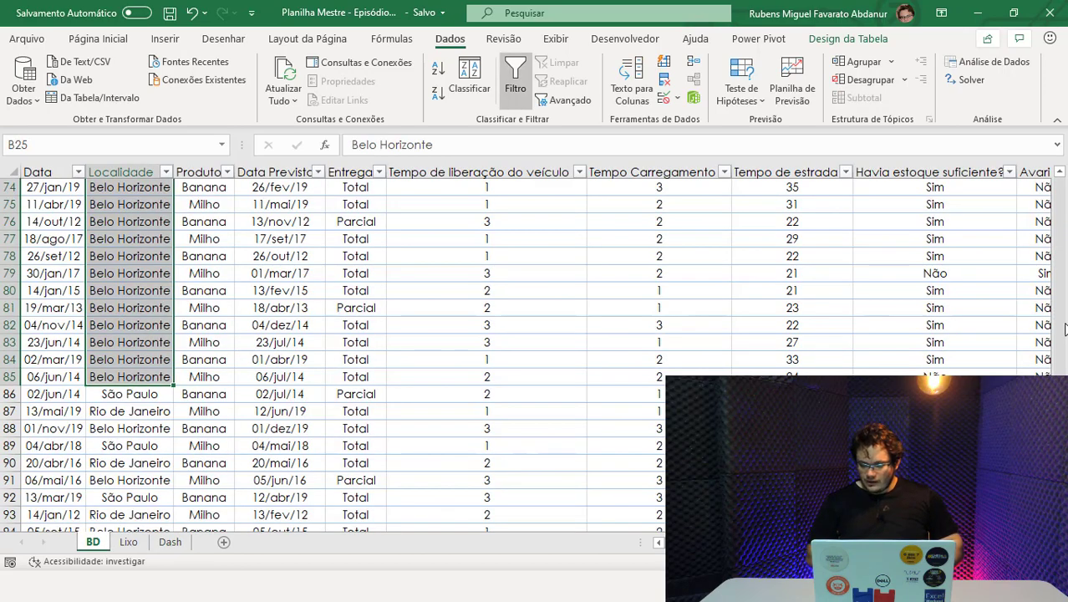
scroll(535, 351, "up", 20)
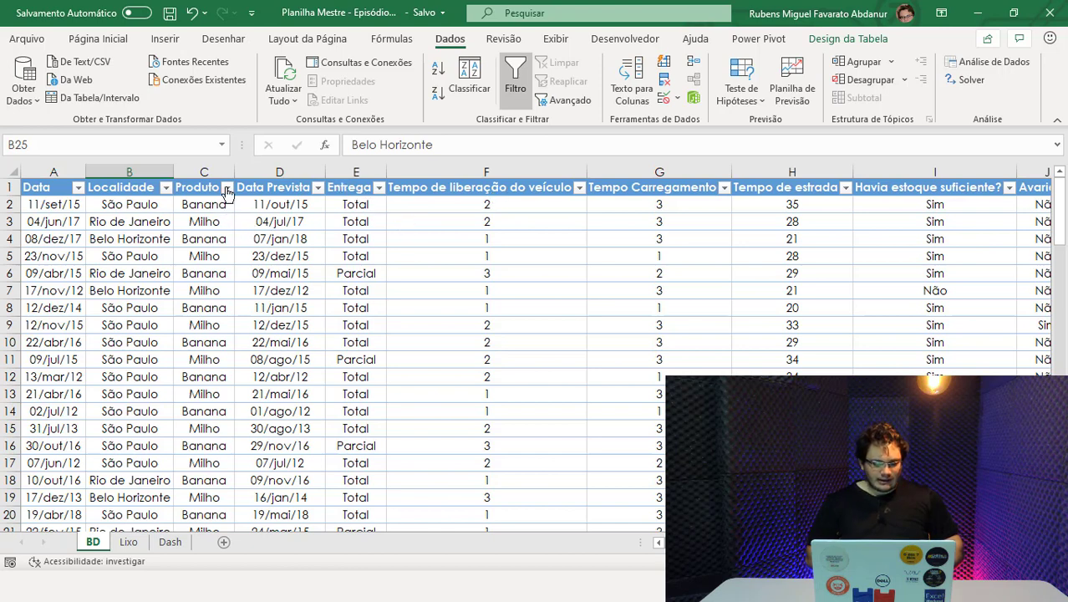
left_click(272, 220)
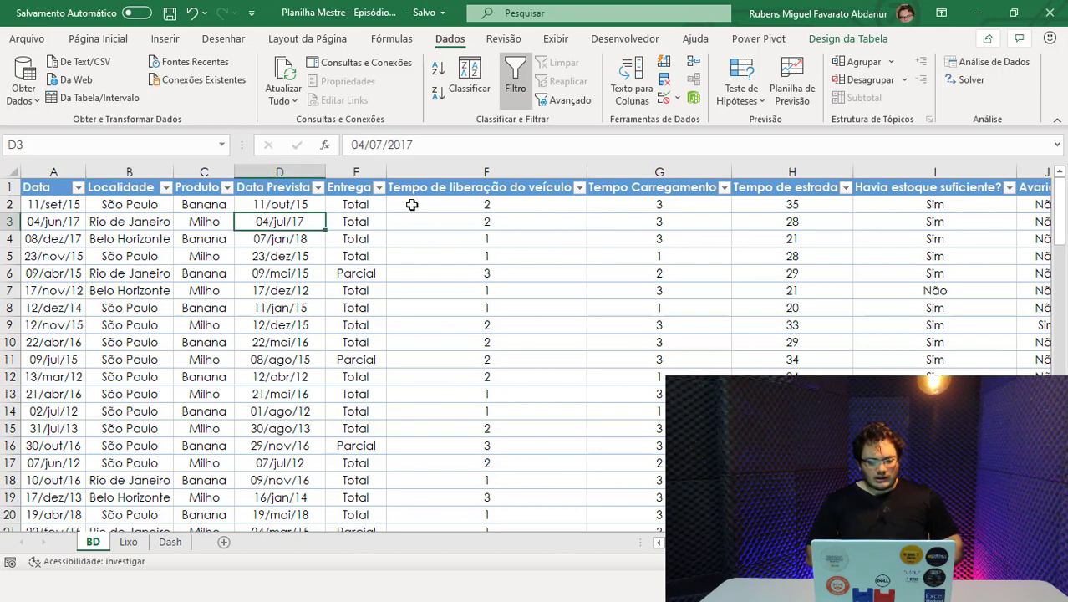
left_click(54, 207)
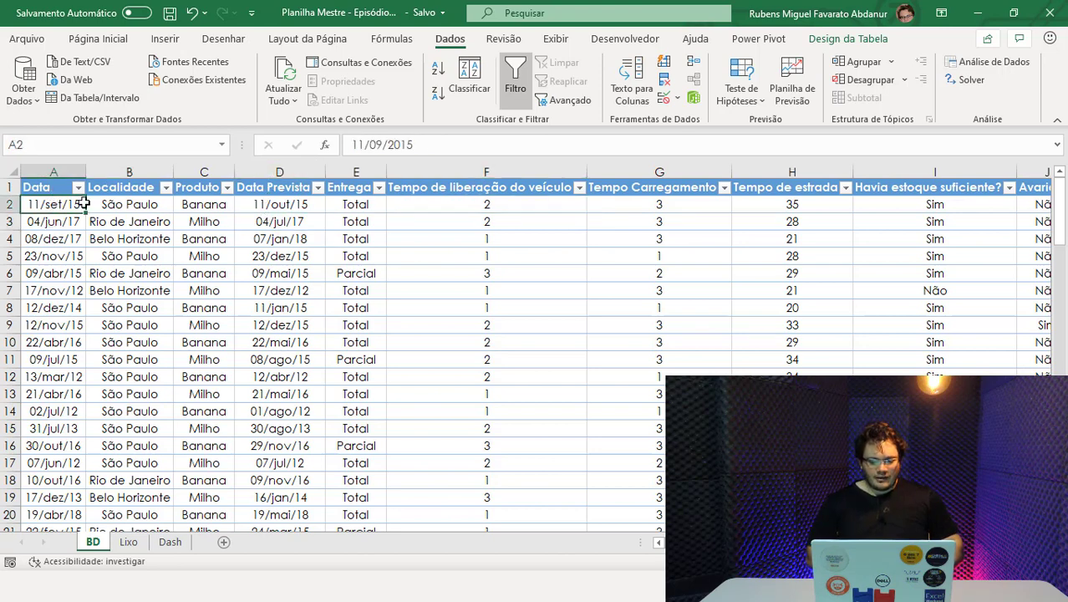
left_click(453, 202)
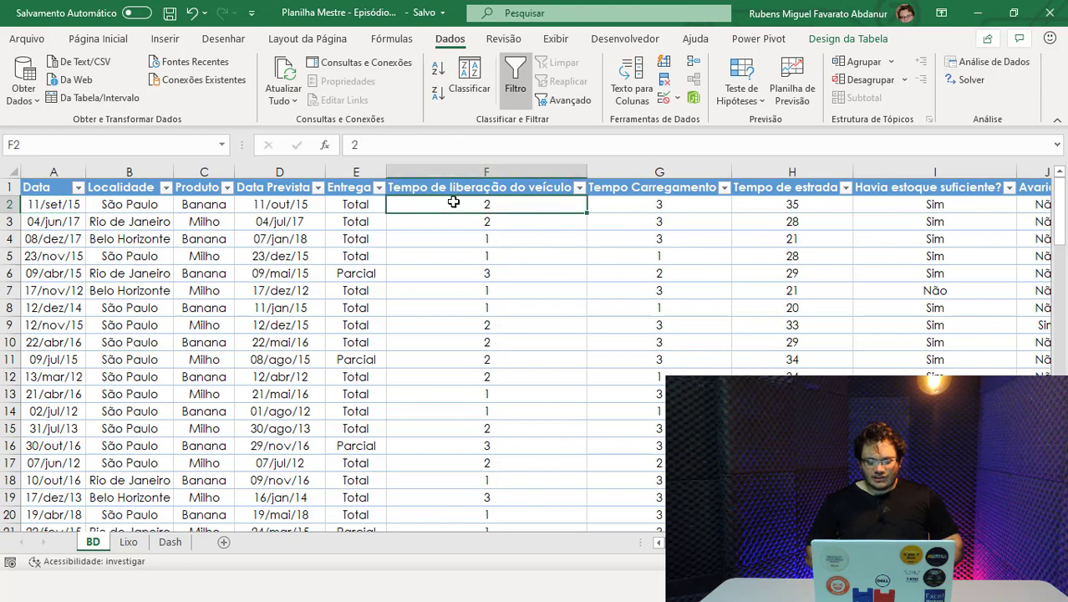
left_click(650, 210)
double_click(772, 204)
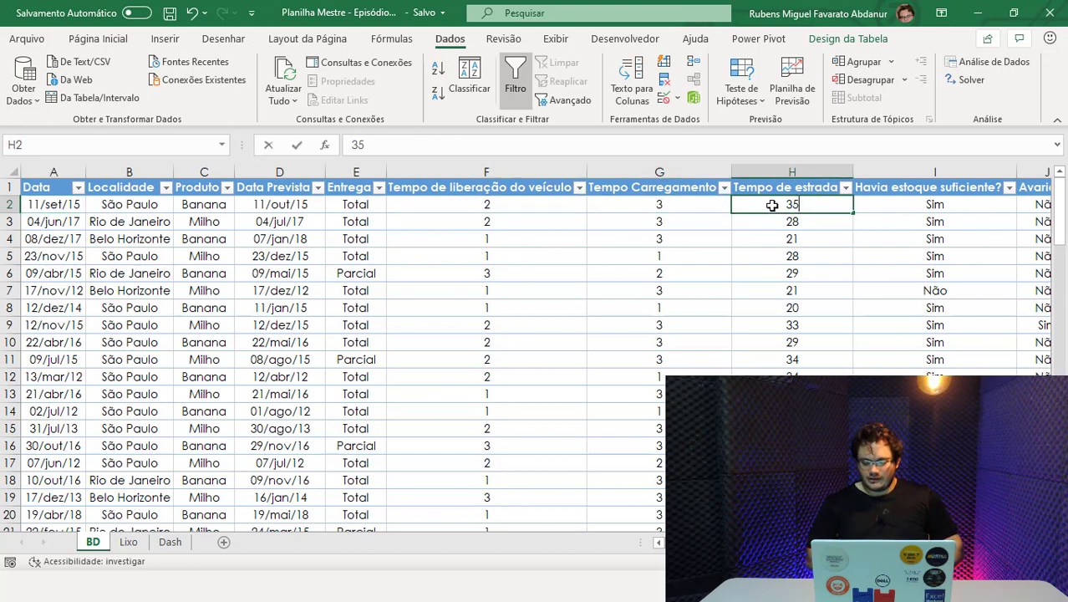
scroll(535, 351, "right", 5)
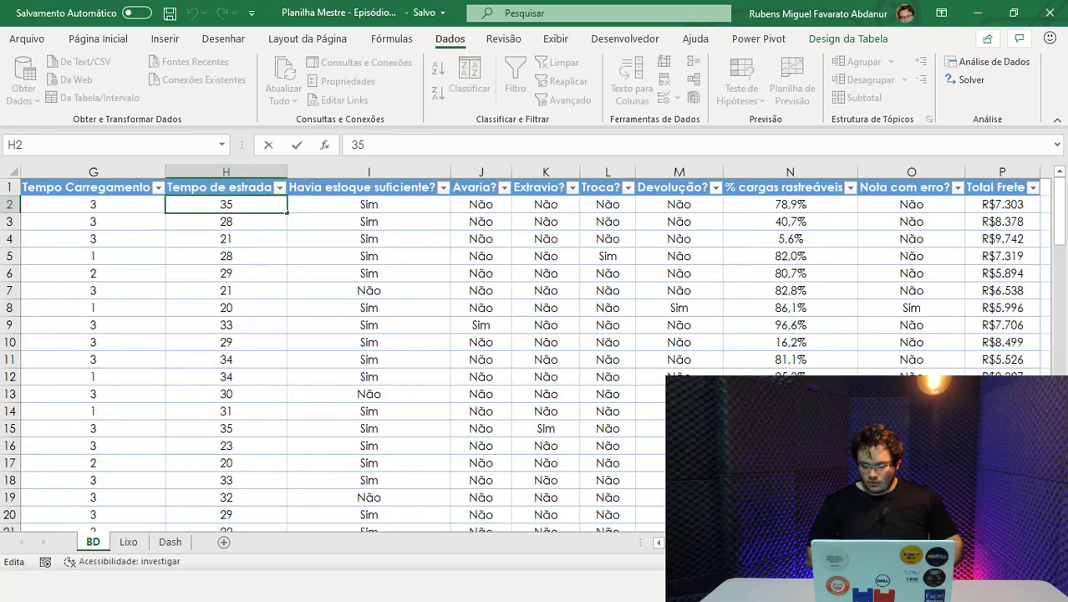
scroll(767, 305, "right", 2)
scroll(767, 305, "right", 2)
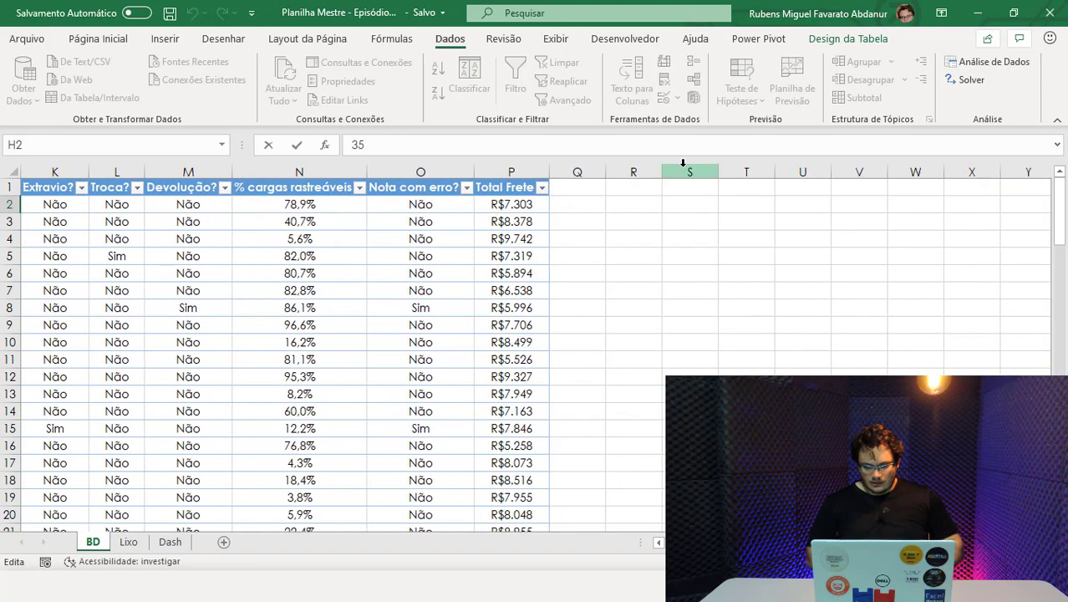
left_click(747, 308)
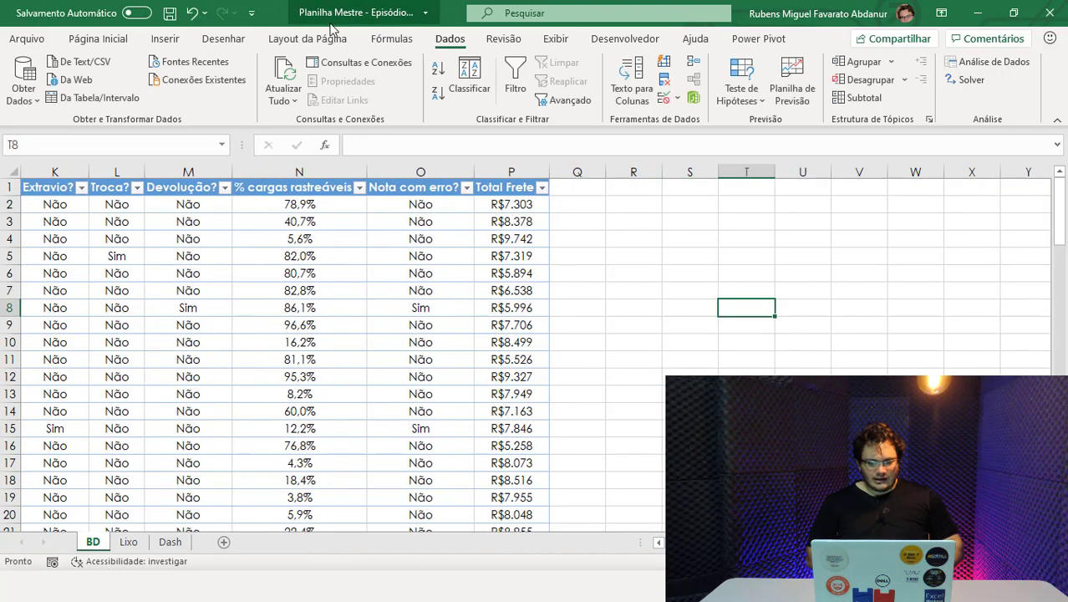
Hide the sheet gridlines and add an autofitted 'Data de entrega' header in Q1.
left_click(336, 39)
left_click(565, 81)
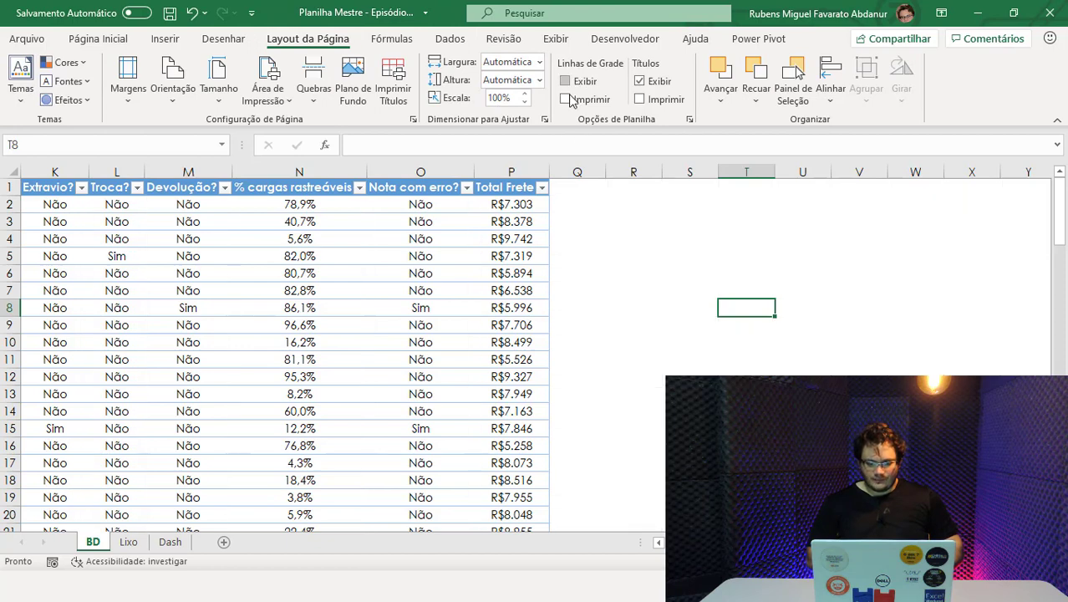
left_click(577, 188)
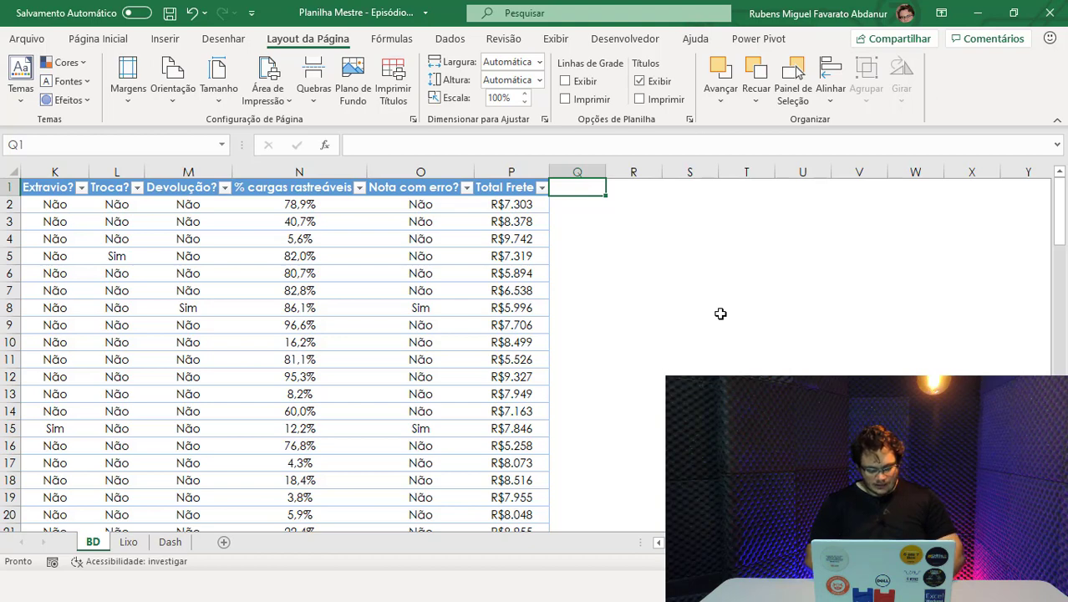
type("Data de entr")
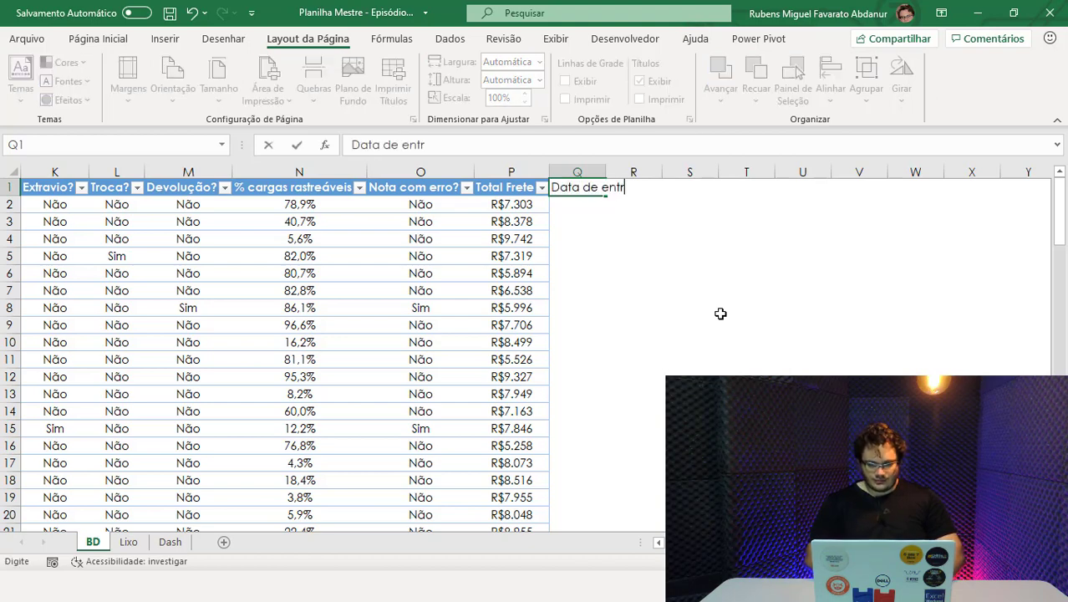
type("ega")
key("Return")
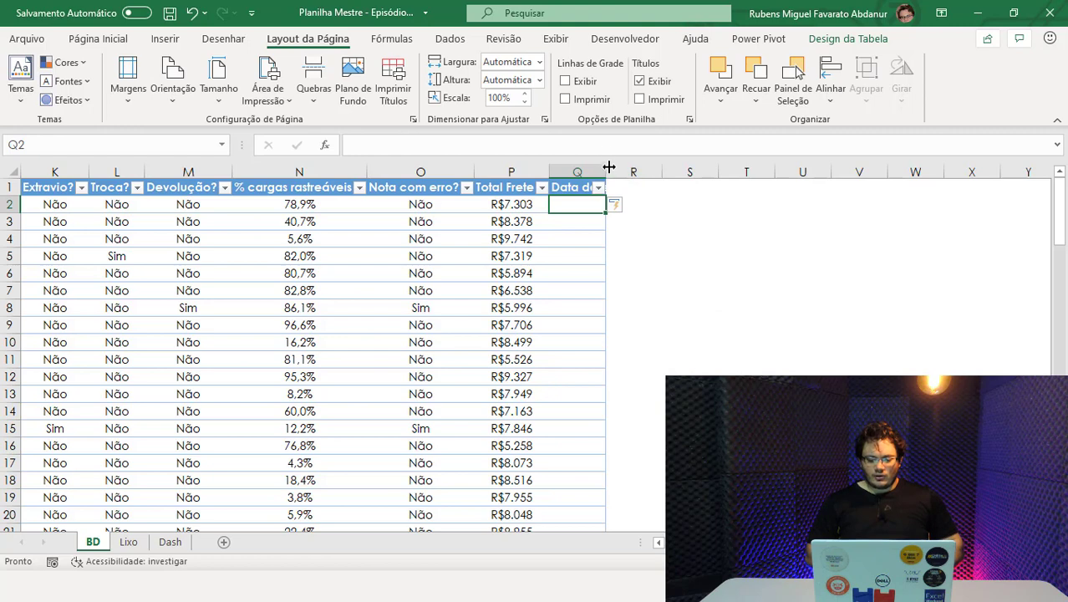
double_click(607, 171)
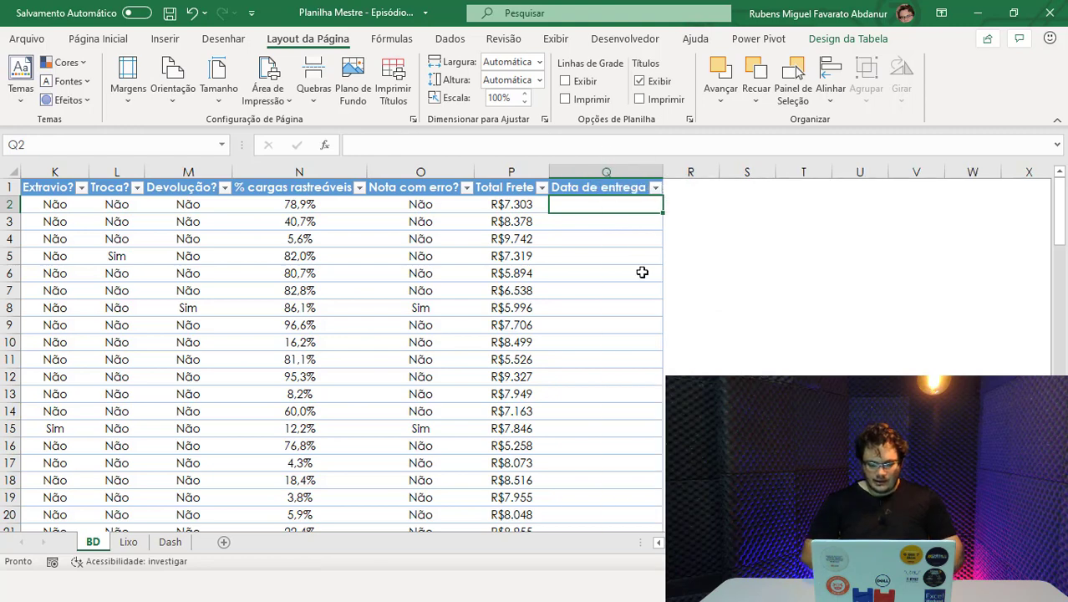
type("=")
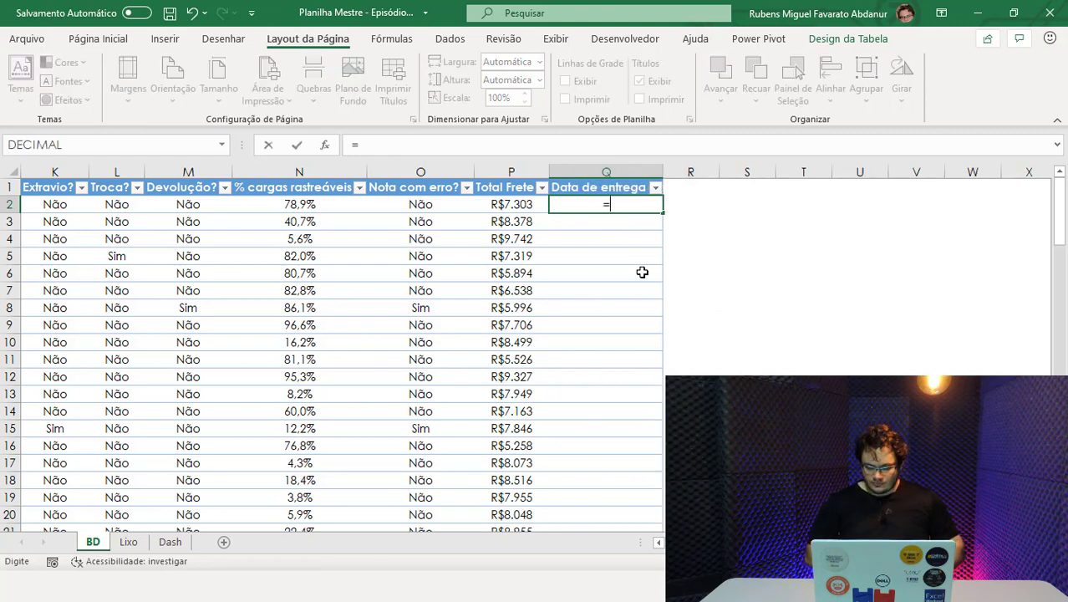
scroll(630, 523, "left", 6)
scroll(501, 335, "left", 4)
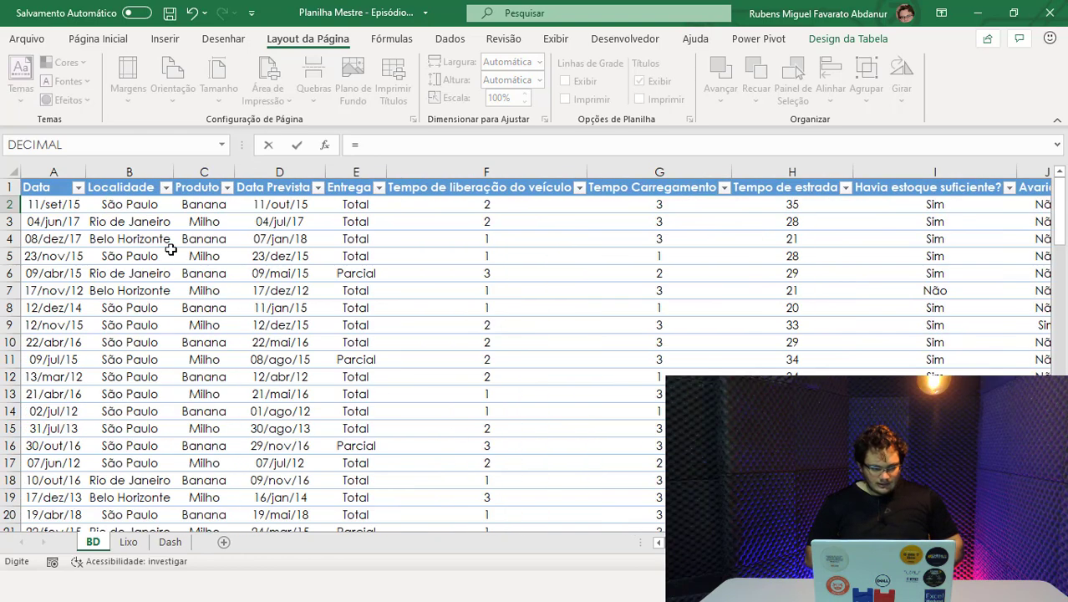
left_click(62, 203)
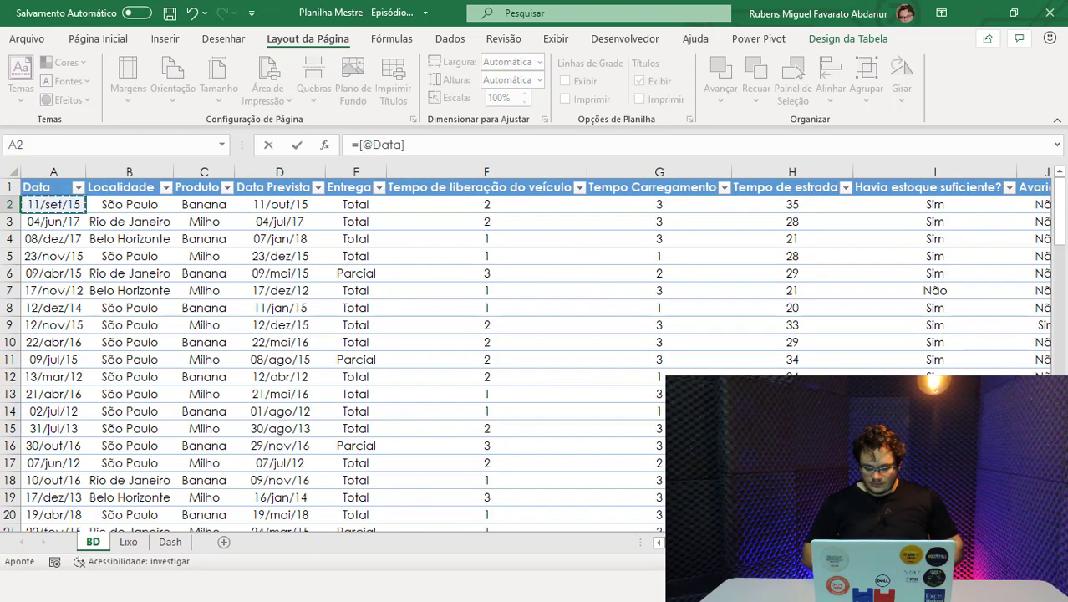
type("+")
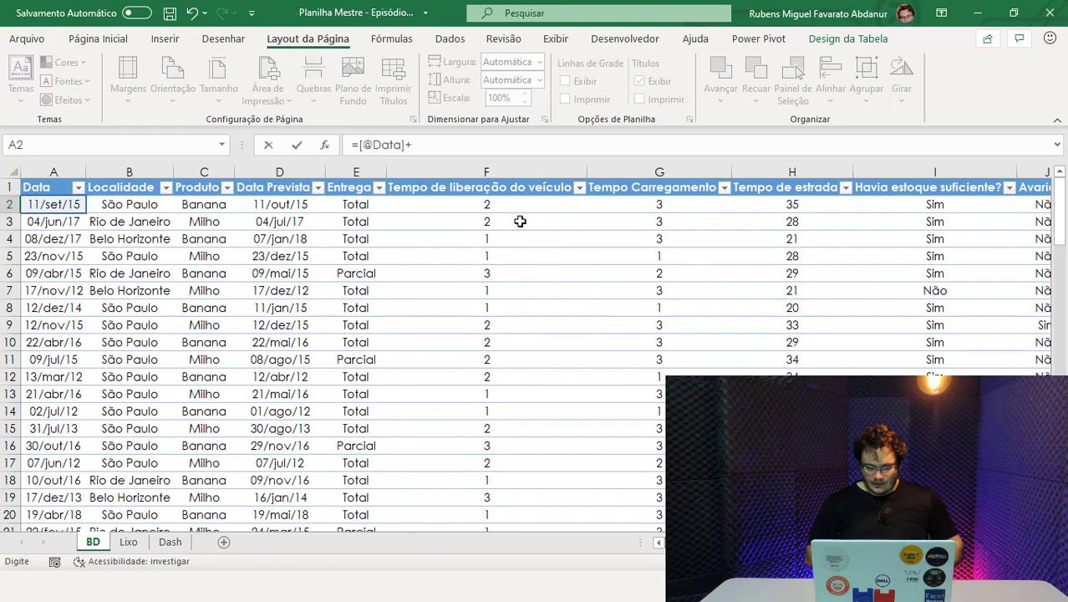
left_click(509, 205)
type("+")
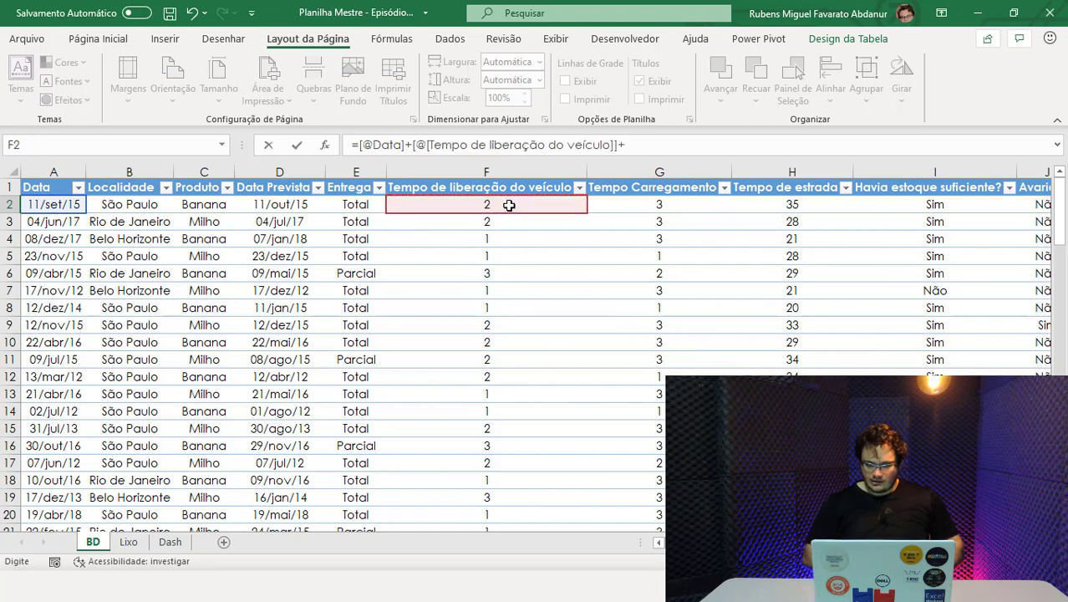
left_click(610, 210)
type("+")
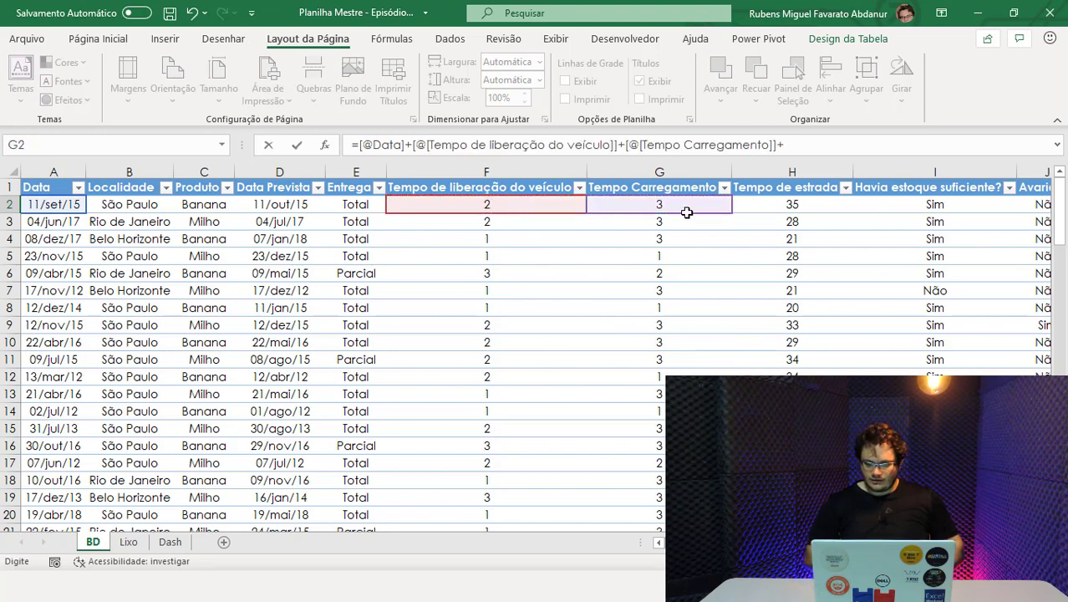
left_click(782, 209)
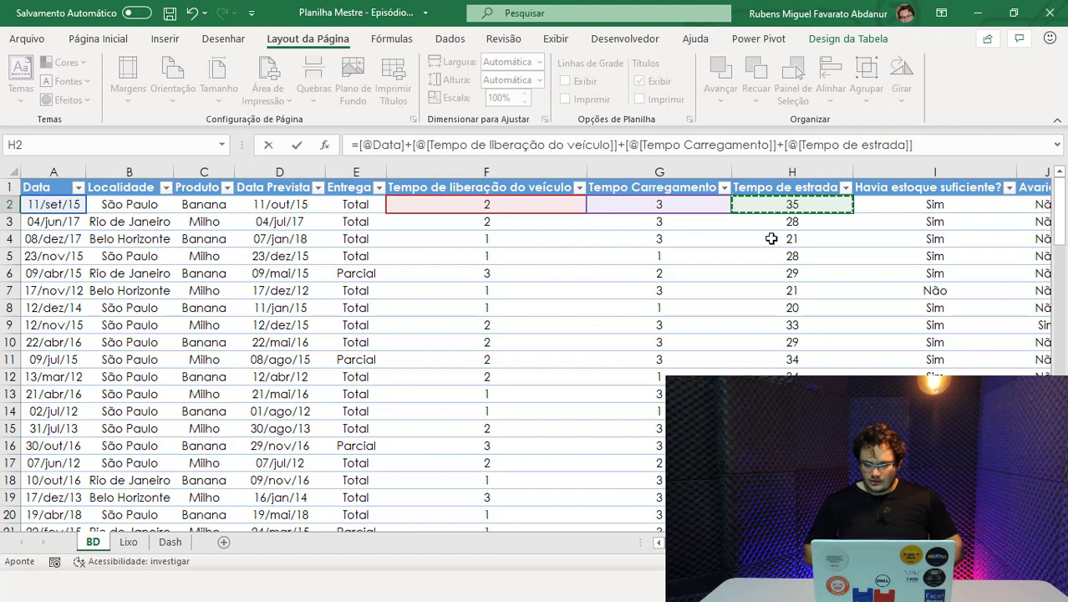
key("Return")
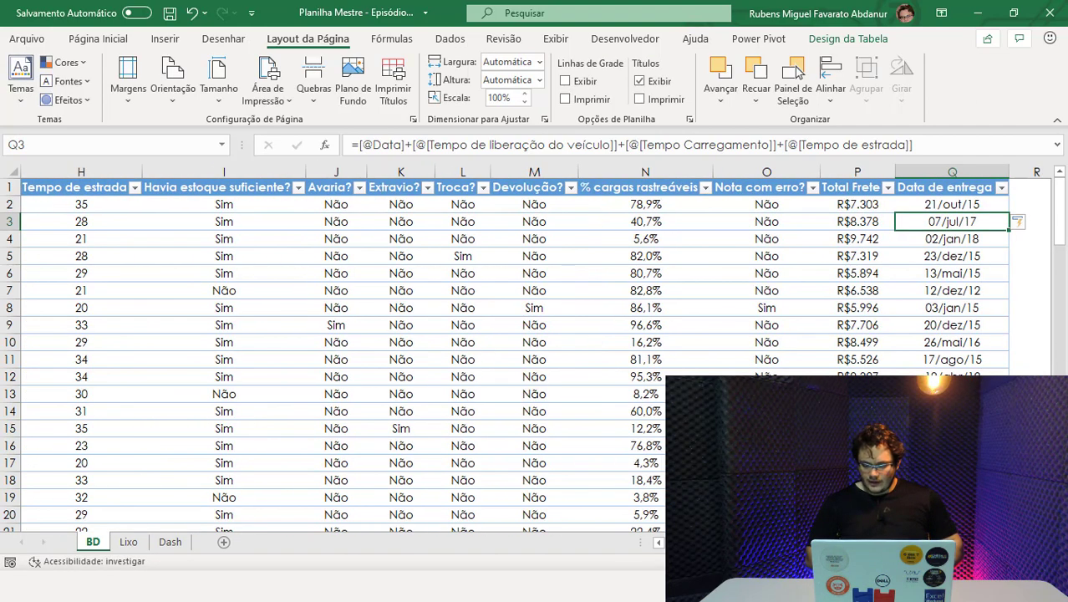
scroll(731, 253, "right", 1)
scroll(731, 253, "right", 1)
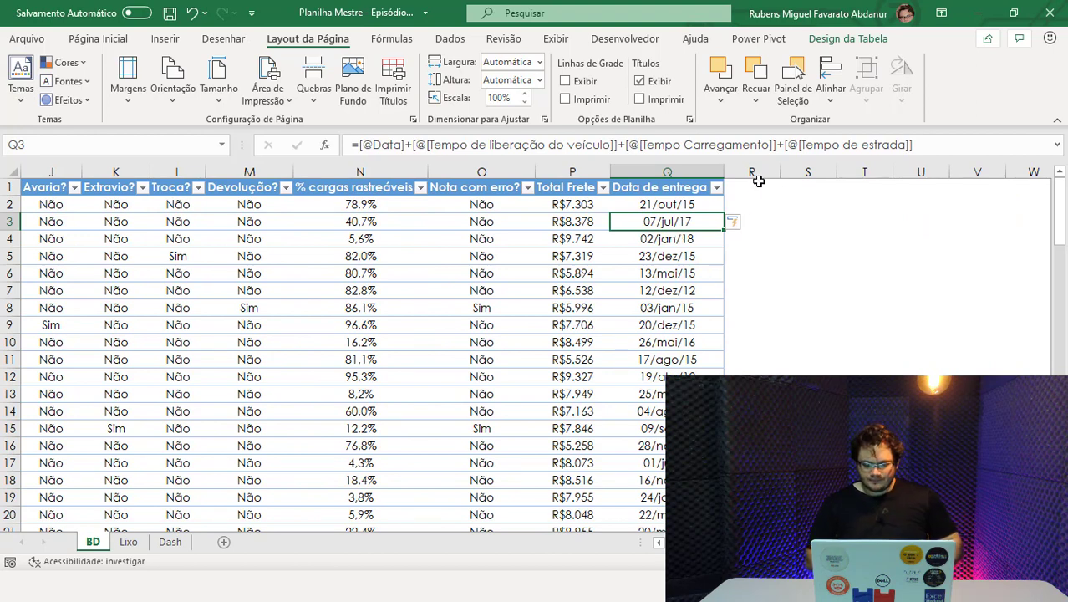
left_click(698, 203)
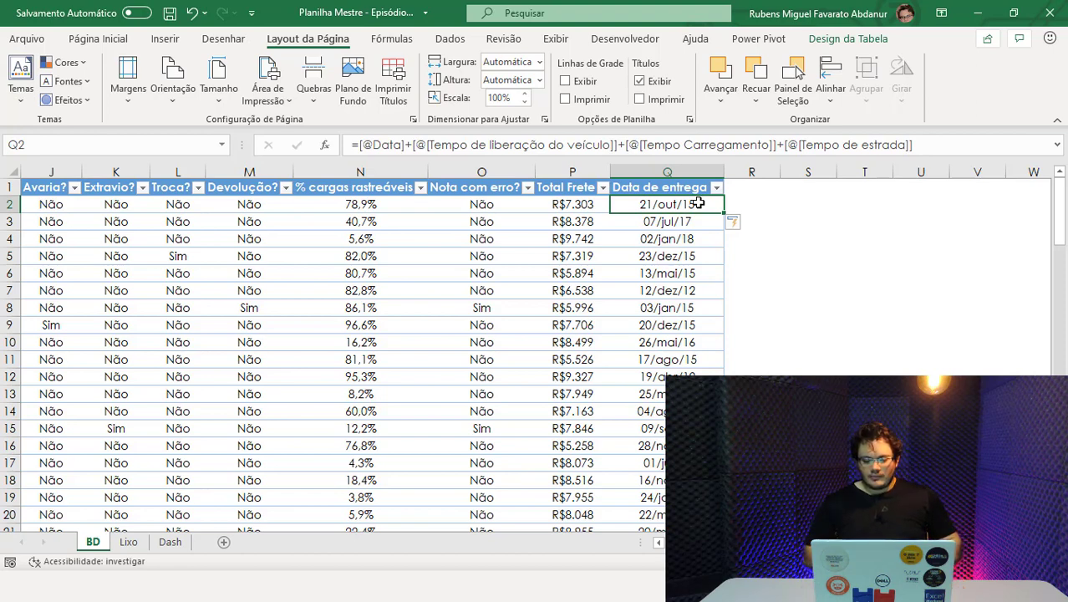
left_click(750, 191)
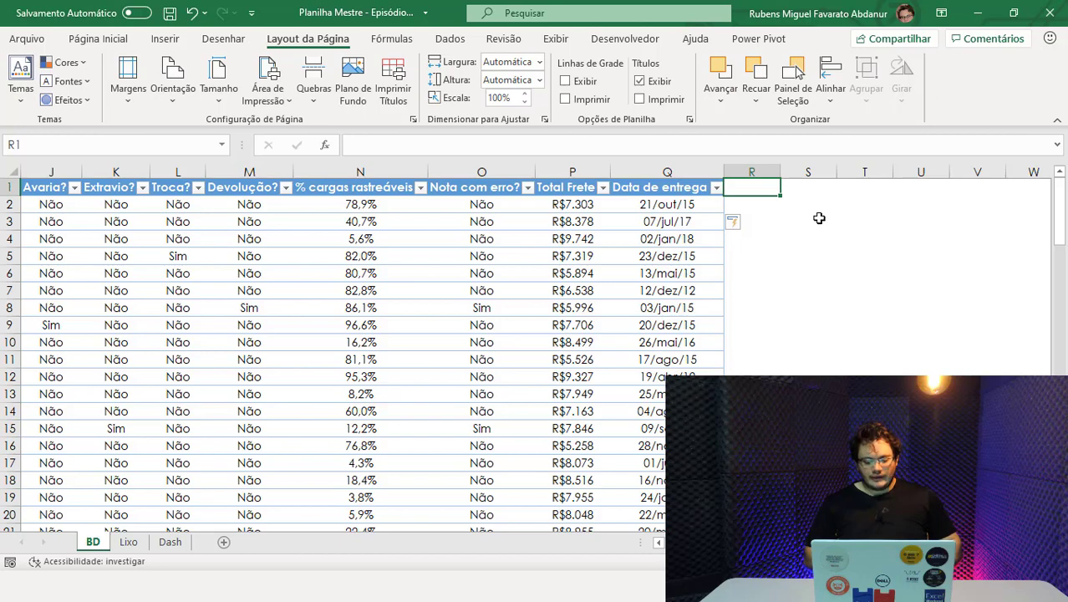
Enter the 'Atraso?' header in R1, extending the table into column R.
type("Atraso")
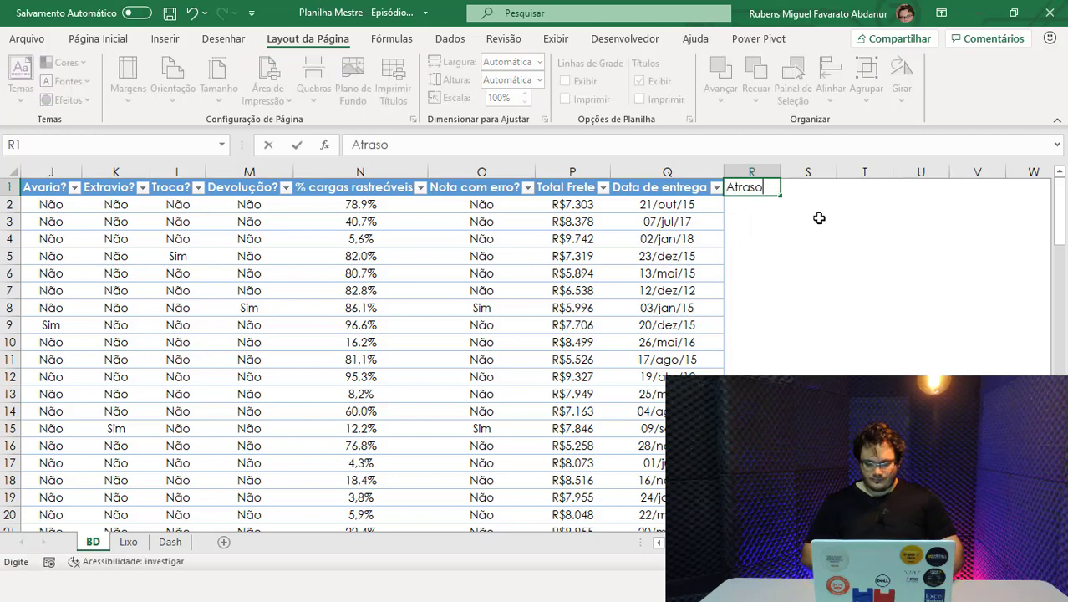
key("Return")
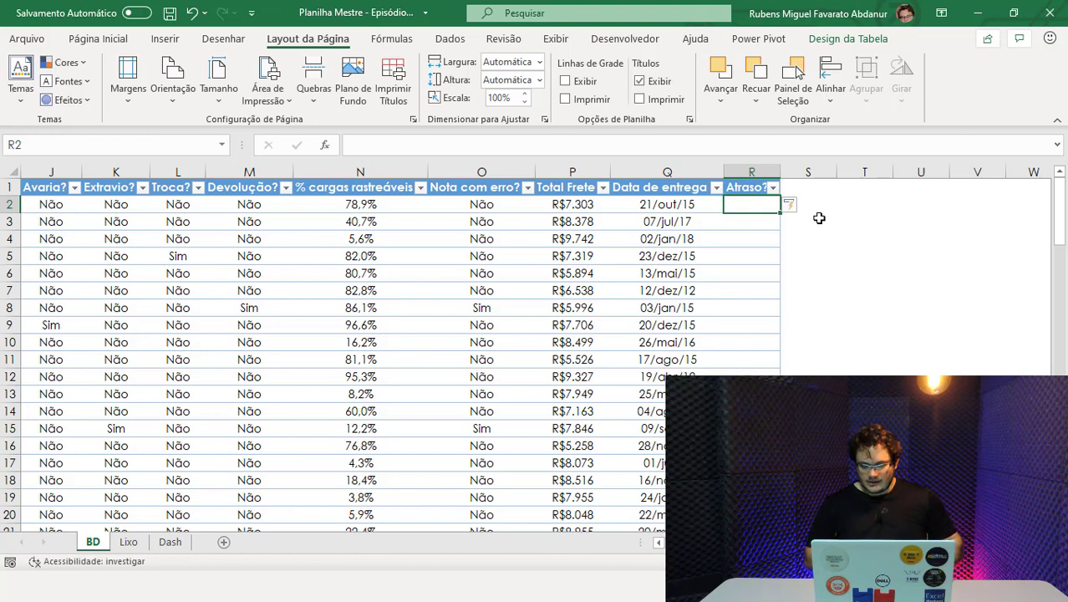
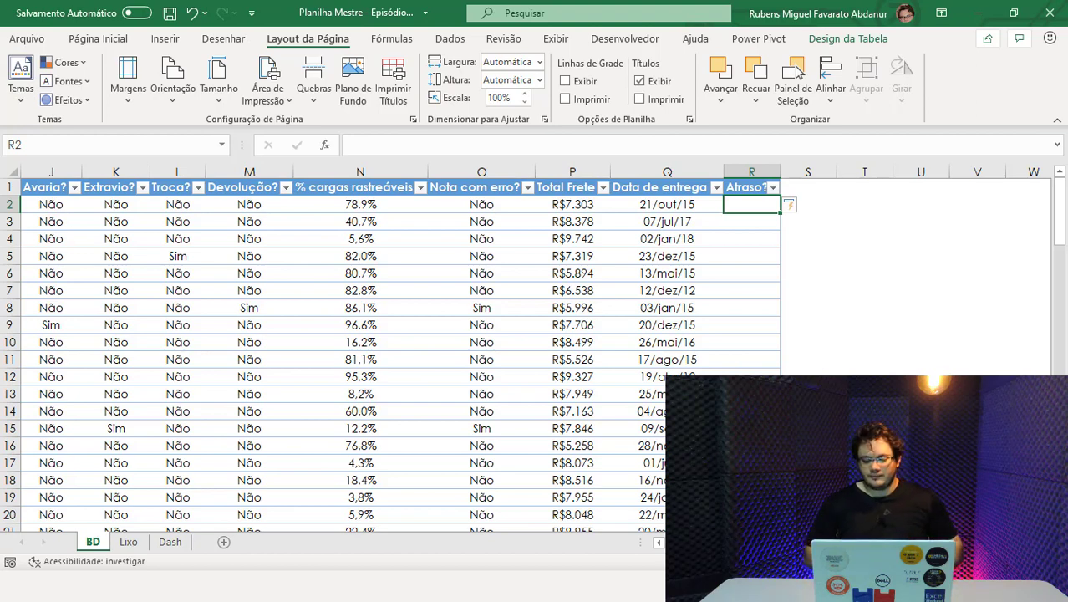
Widen column R and enter =SE([@[Data de entrega]]>[@[Data Prevista]];"Sim";"Não") to fill Atraso?
left_click_drag(779, 171, 784, 172)
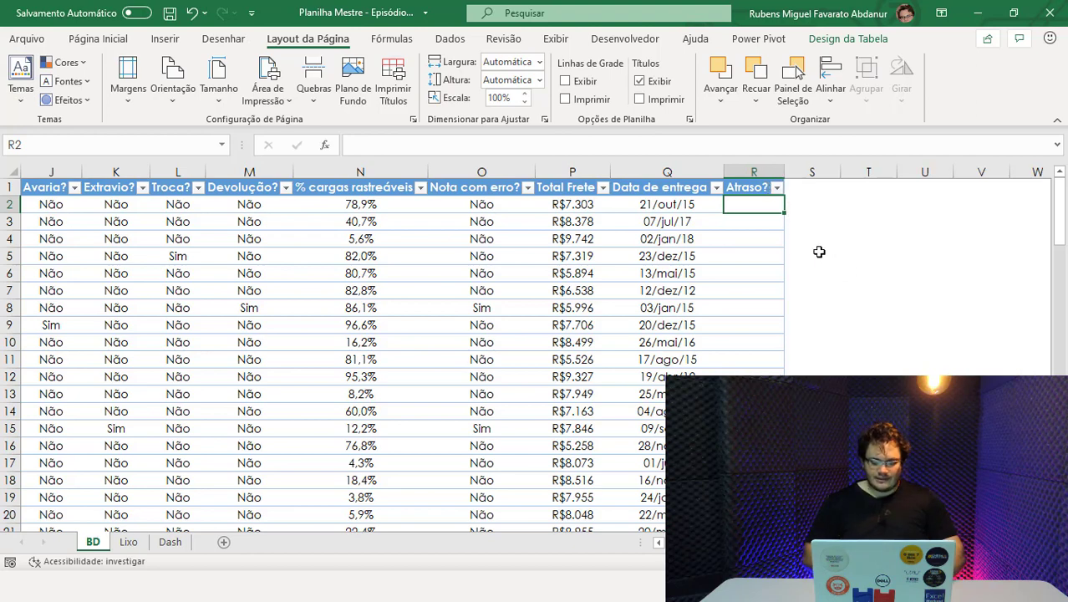
type("=se")
key("Tab")
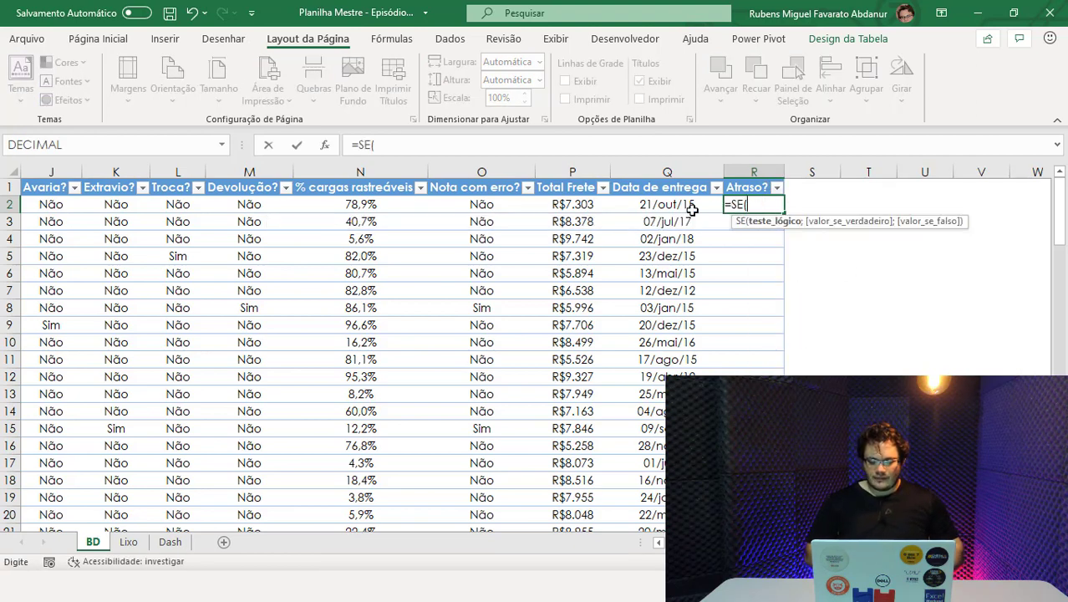
left_click(686, 203)
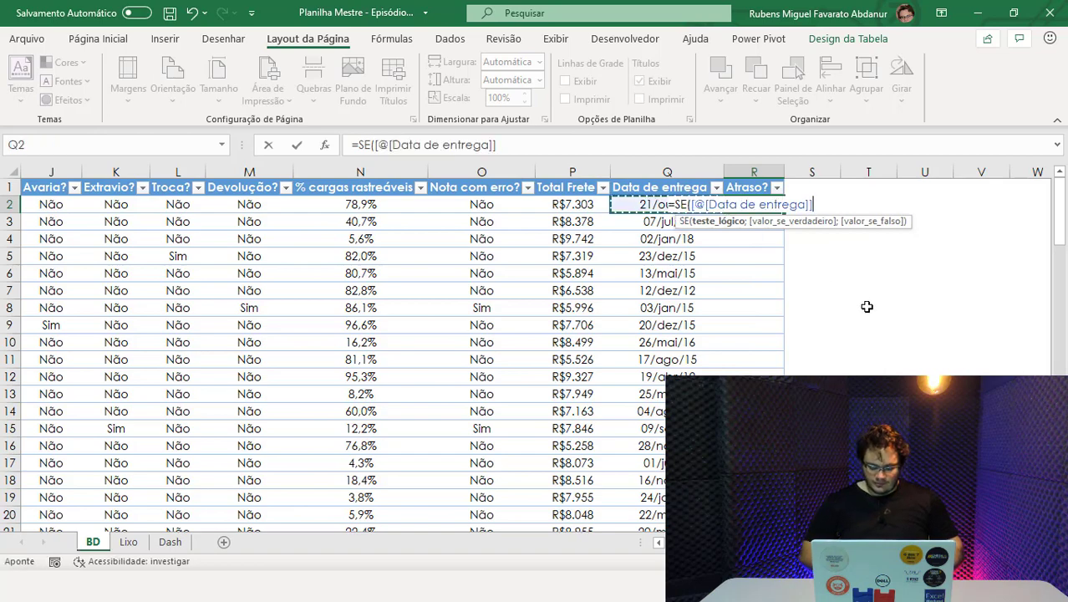
type(">")
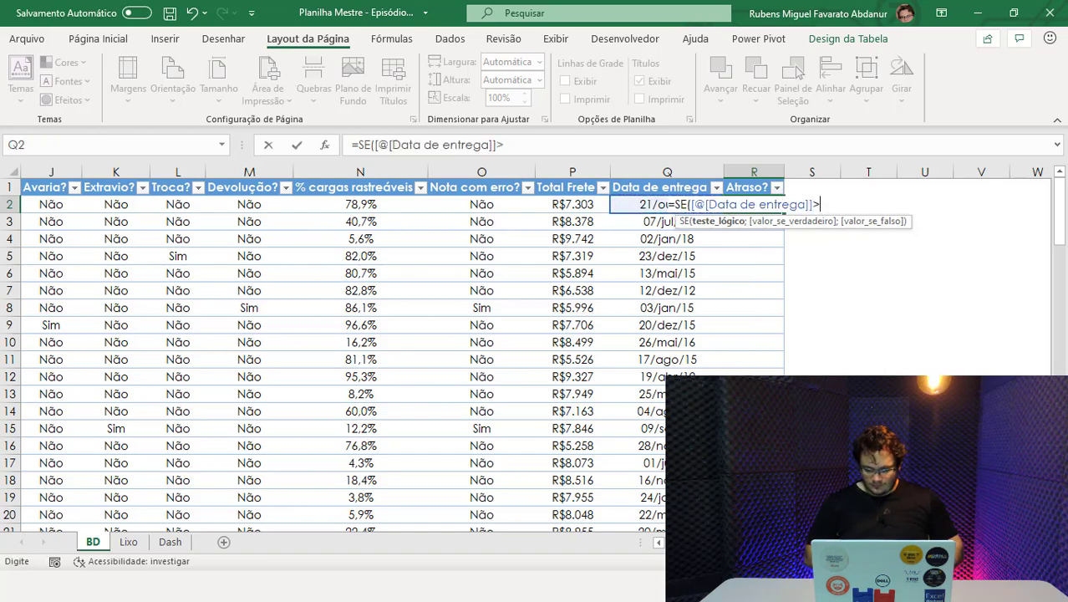
scroll(621, 531, "left", 6)
scroll(621, 531, "left", 2)
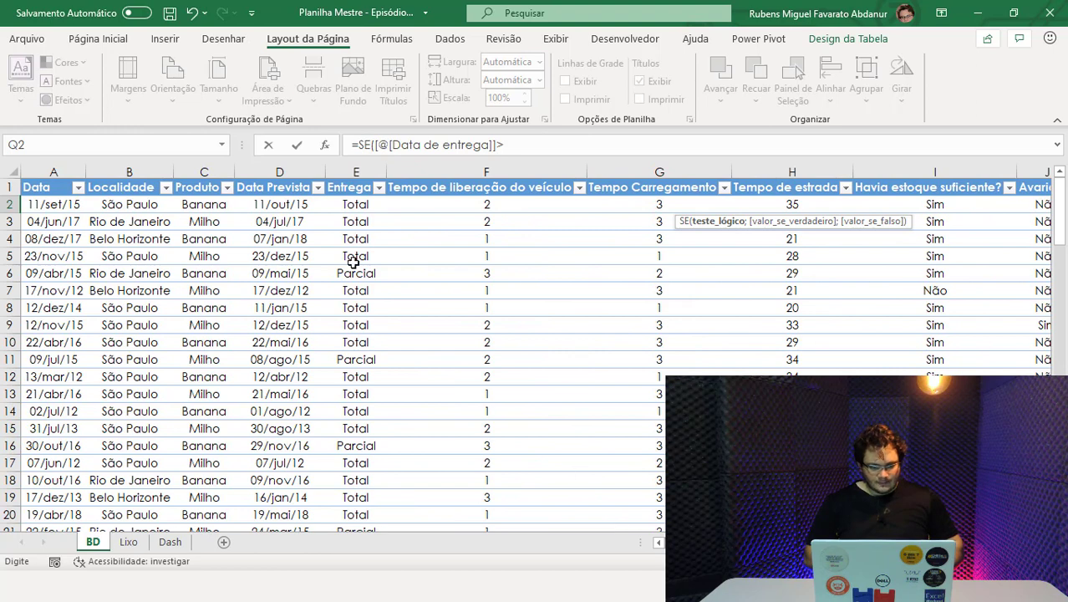
left_click(300, 205)
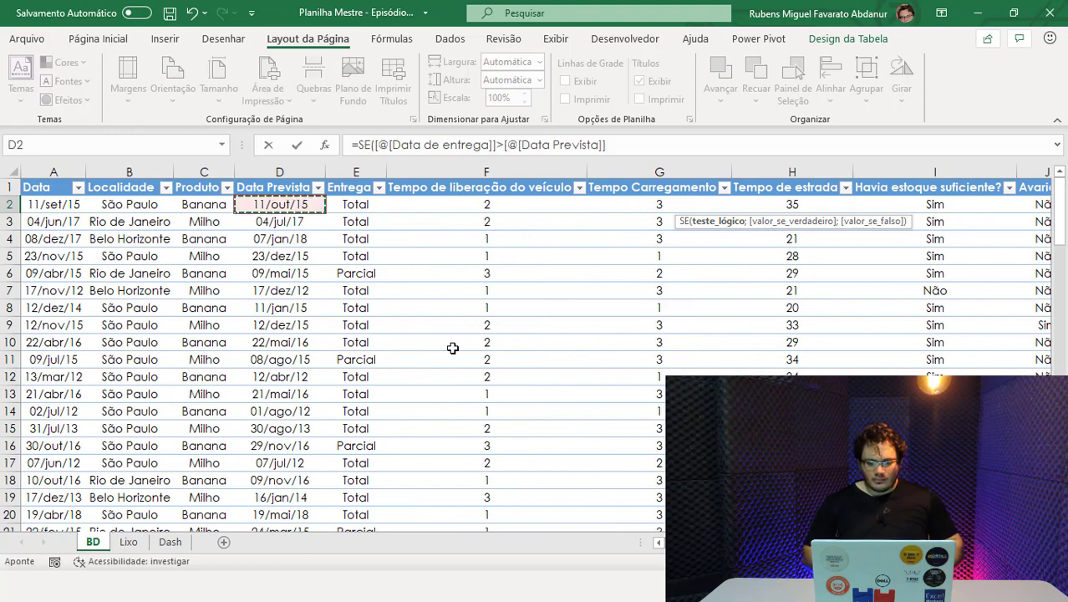
type(";")
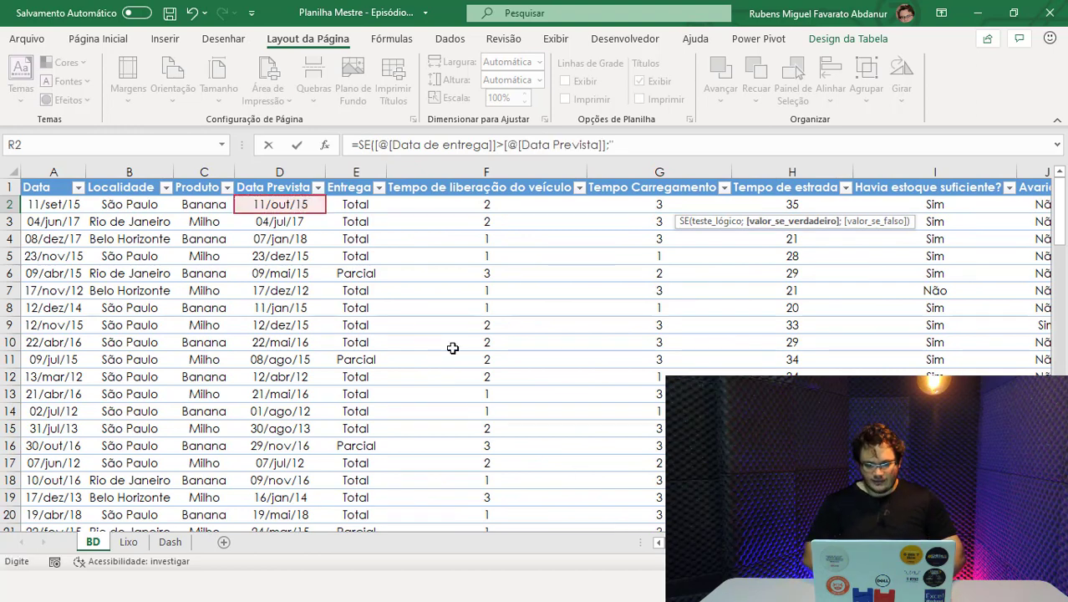
type("\"Sim\"")
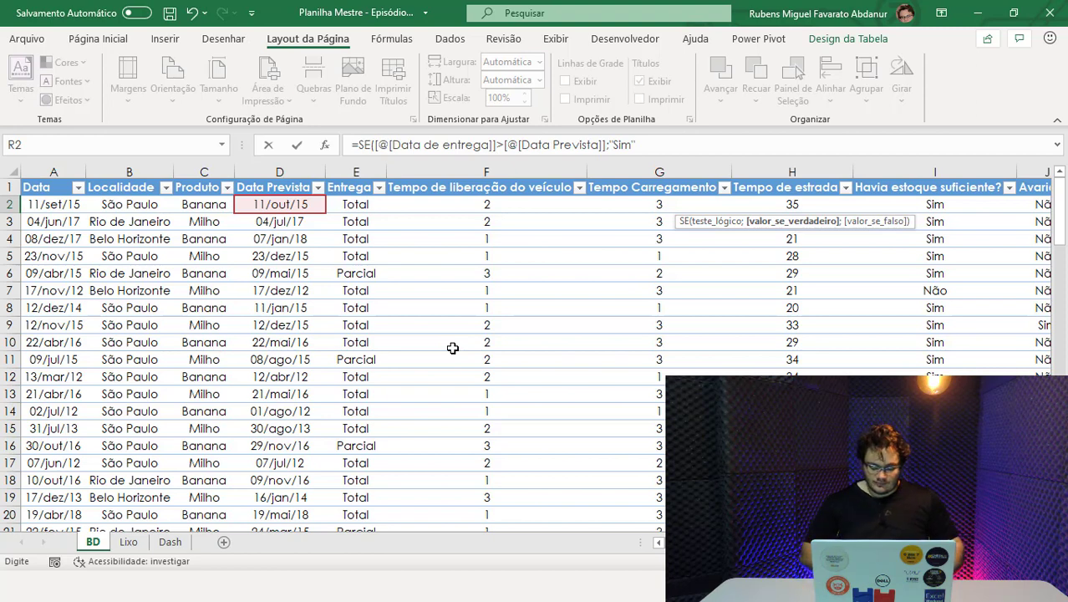
type(";")
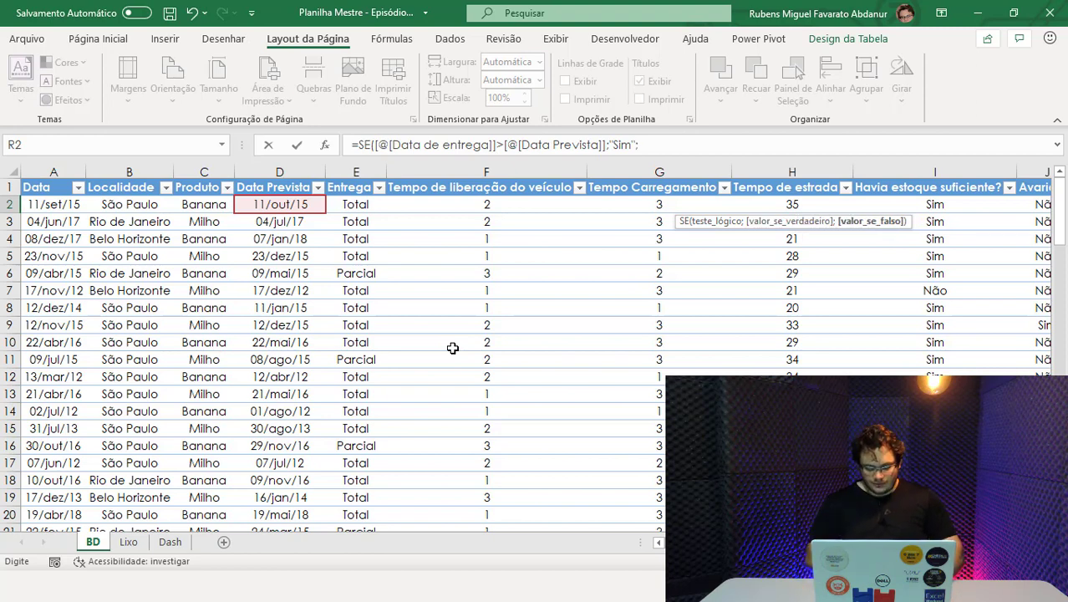
type("\"Não\"")
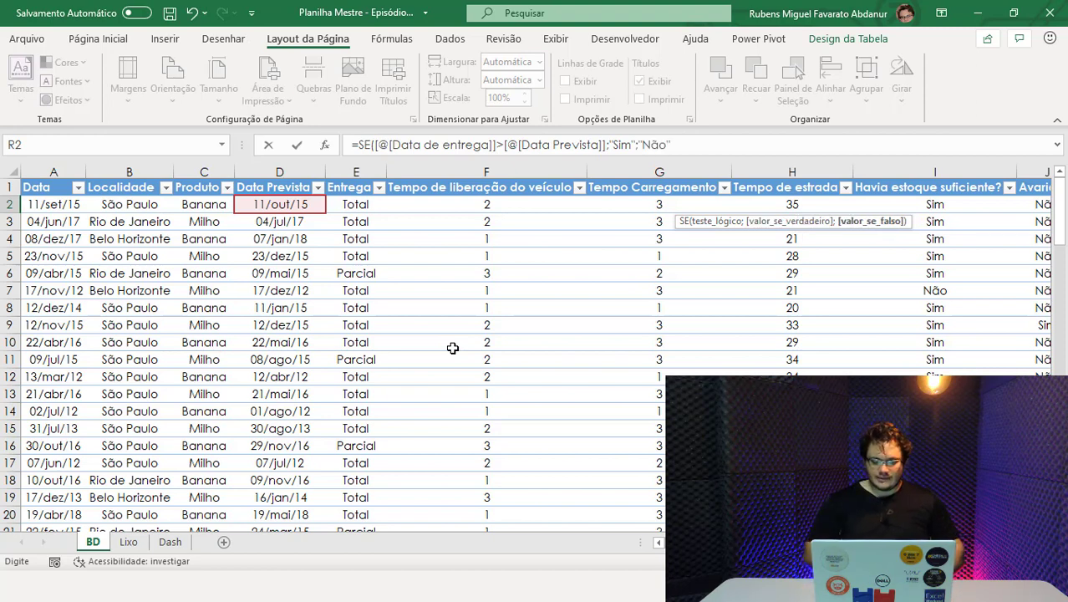
type(")")
key("Return")
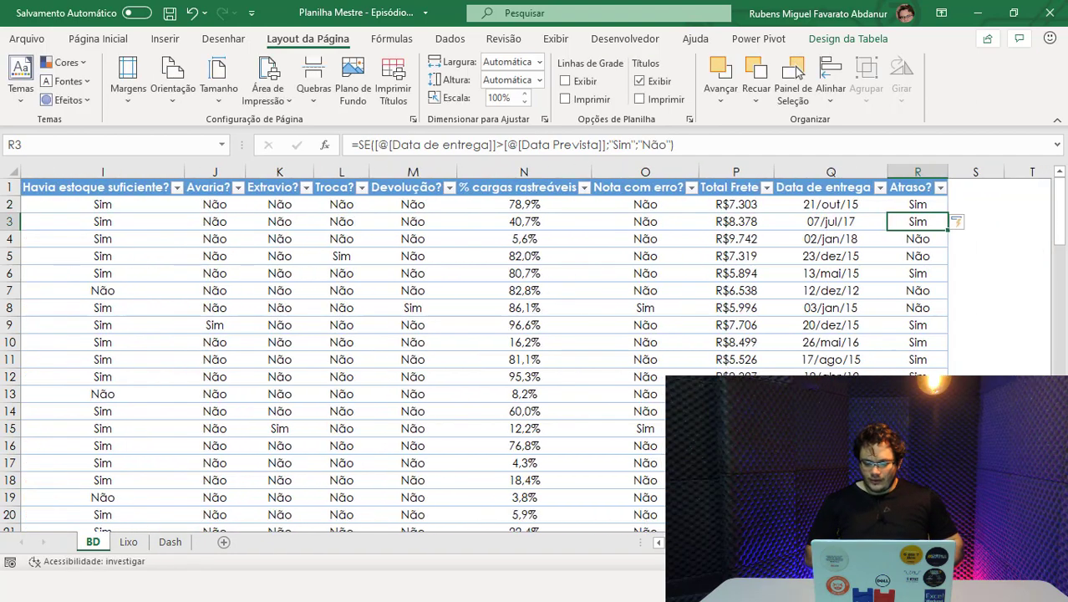
scroll(702, 248, "right", 1)
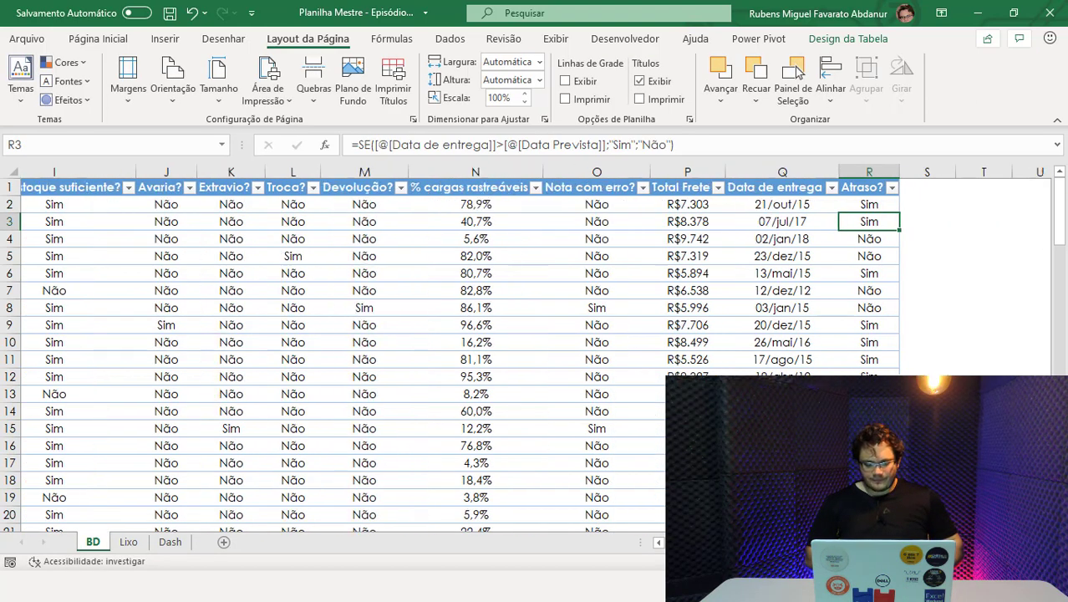
scroll(702, 248, "right", 2)
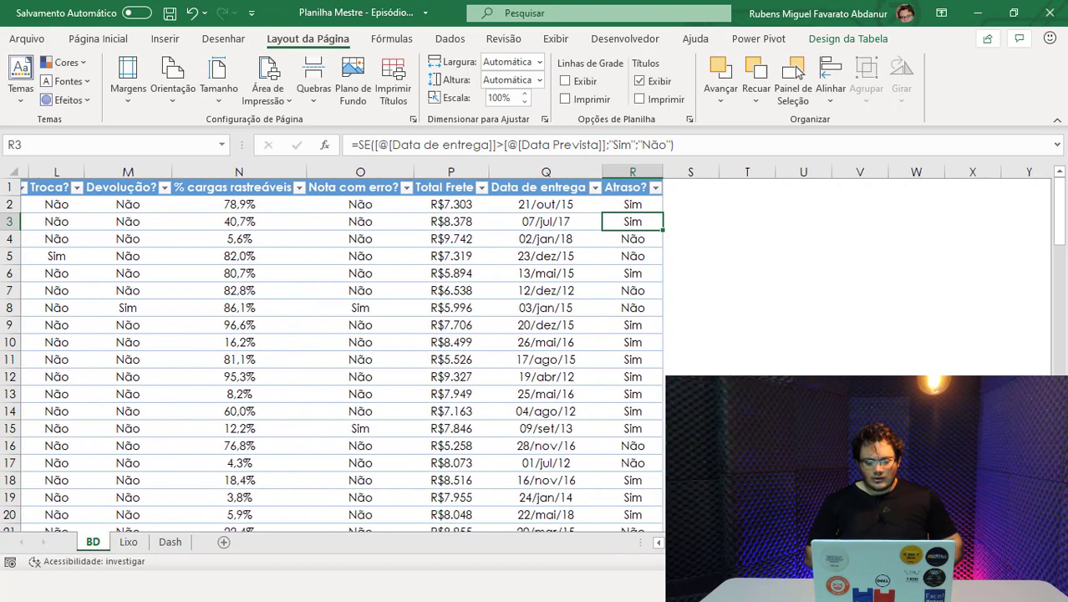
left_click(623, 203)
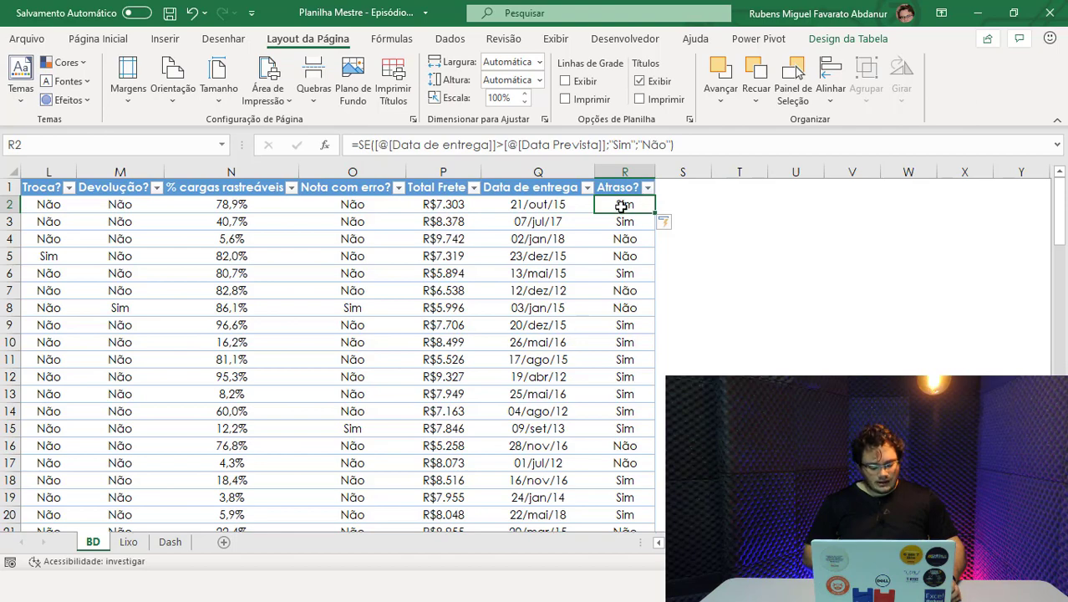
Add a Texto que Contém rule giving Atraso? cells with 'Sim' a light red fill.
key("ctrl+shift+Down")
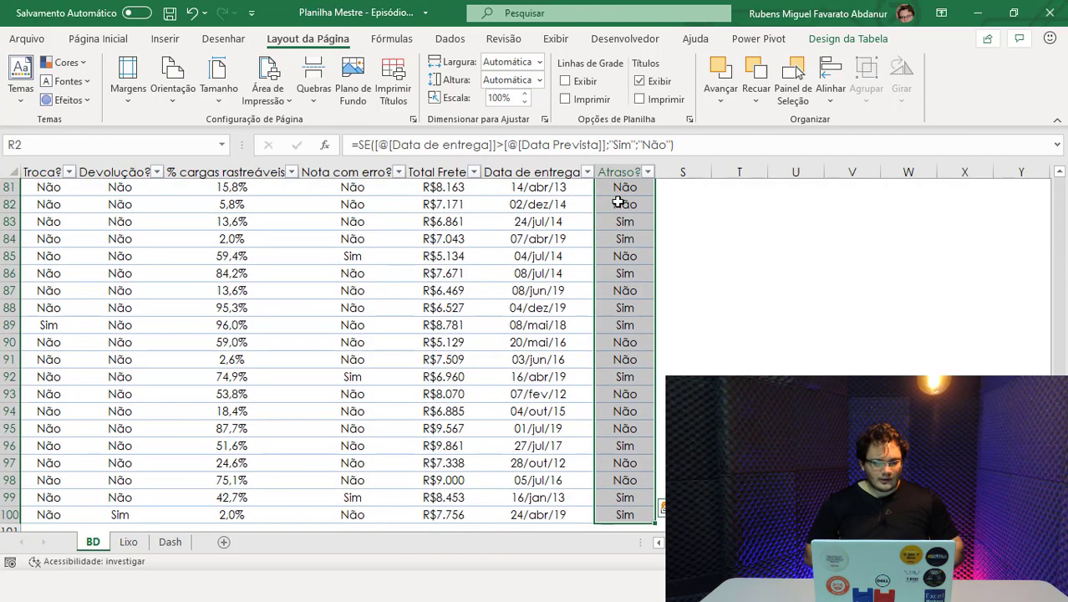
left_click(91, 39)
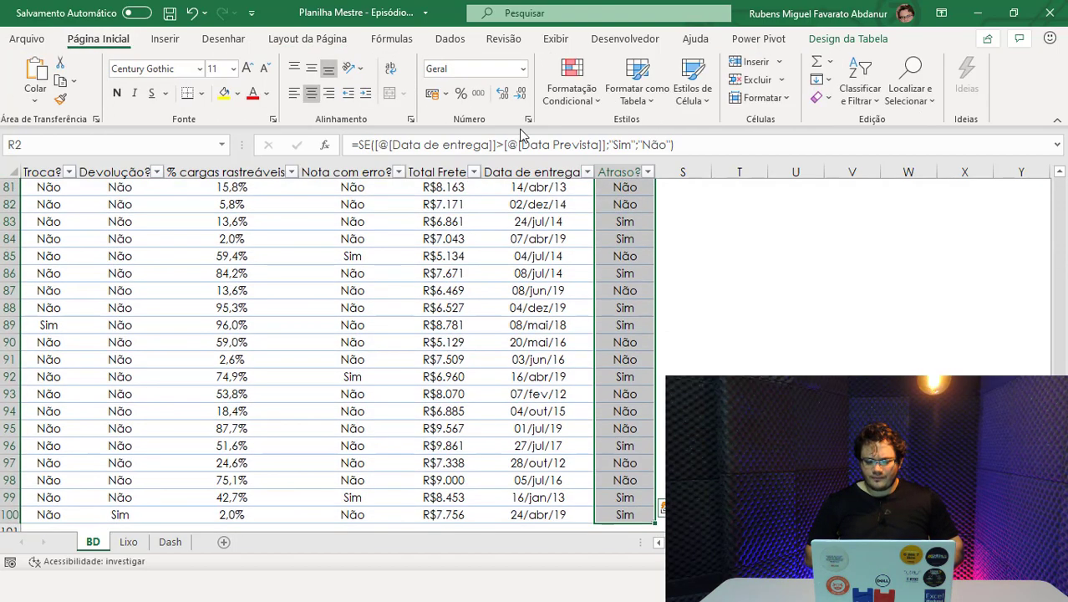
left_click(587, 100)
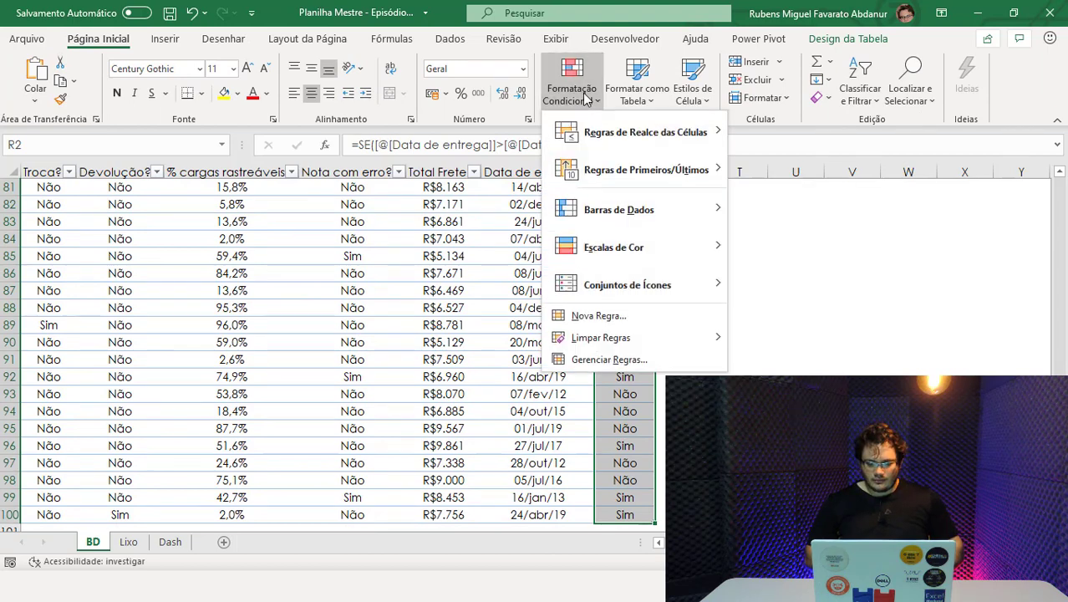
mouse_move(645, 132)
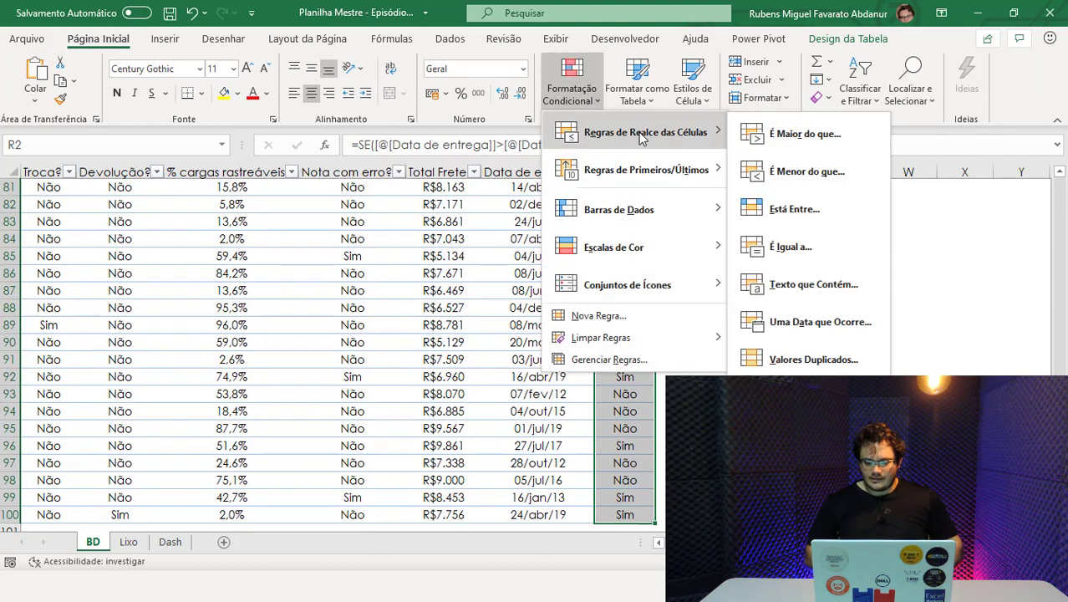
left_click(815, 285)
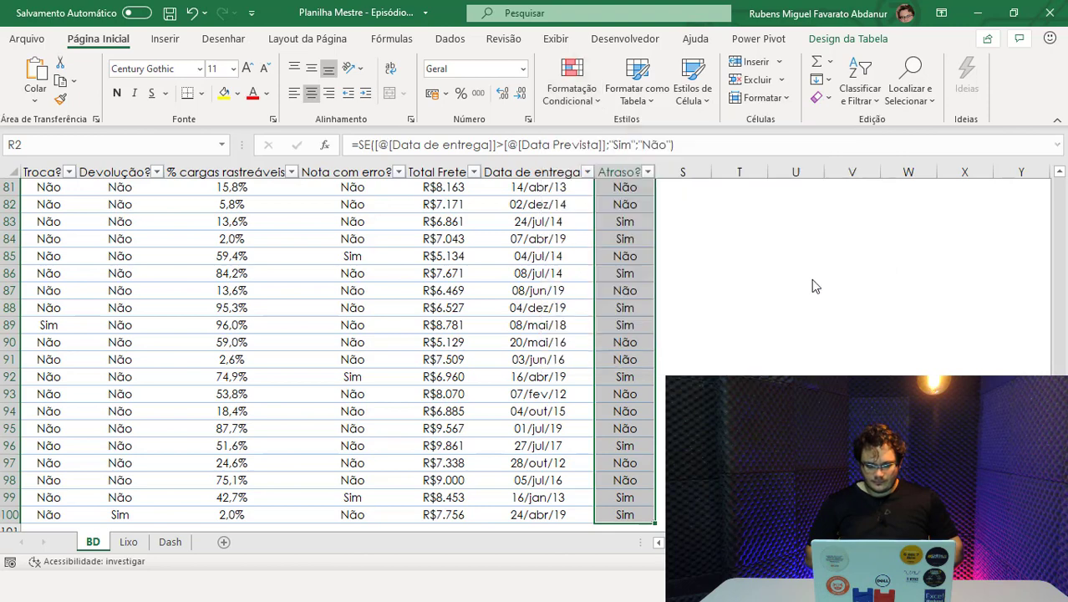
left_click_drag(531, 221, 496, 188)
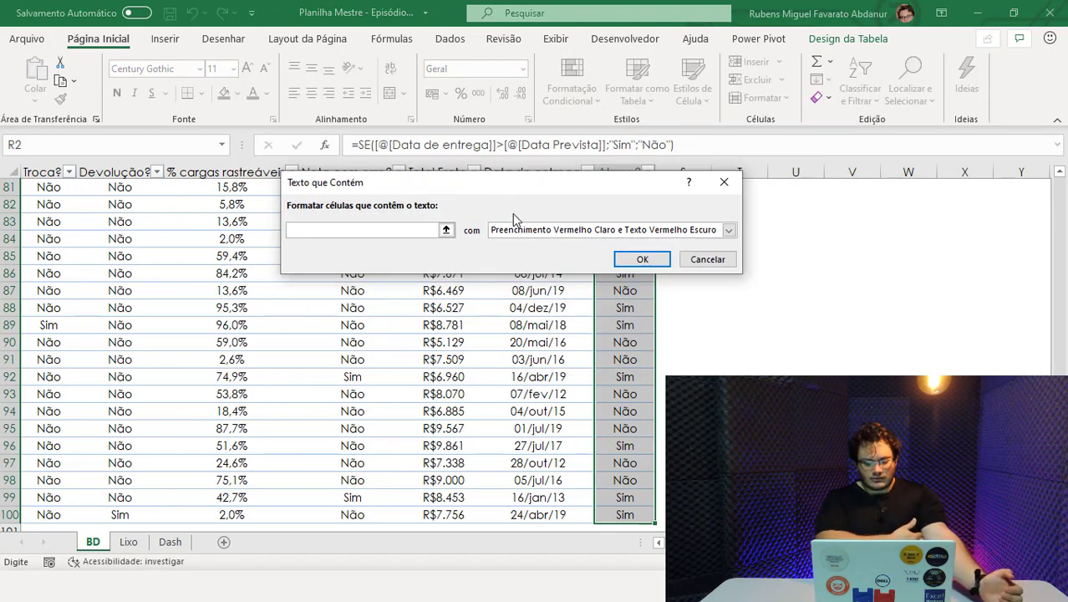
type("Sim")
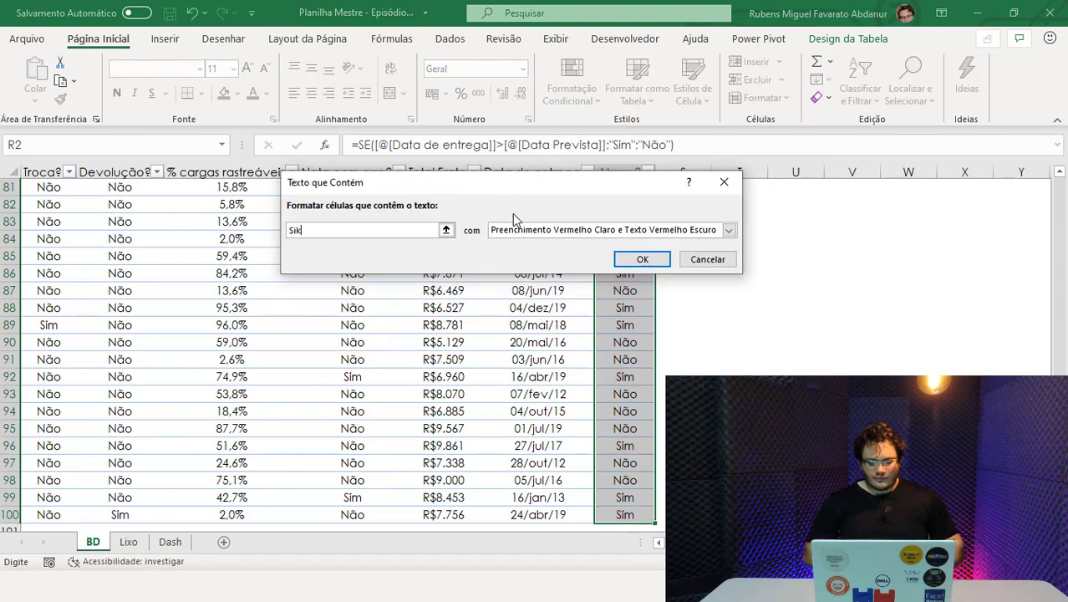
key("BackSpace")
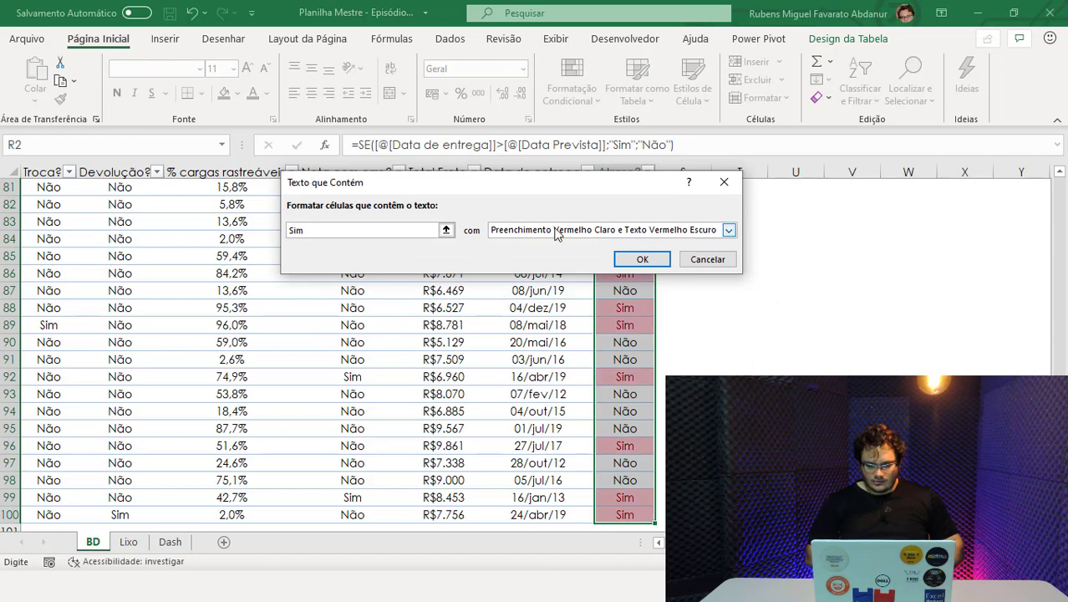
left_click(558, 231)
left_click(554, 245)
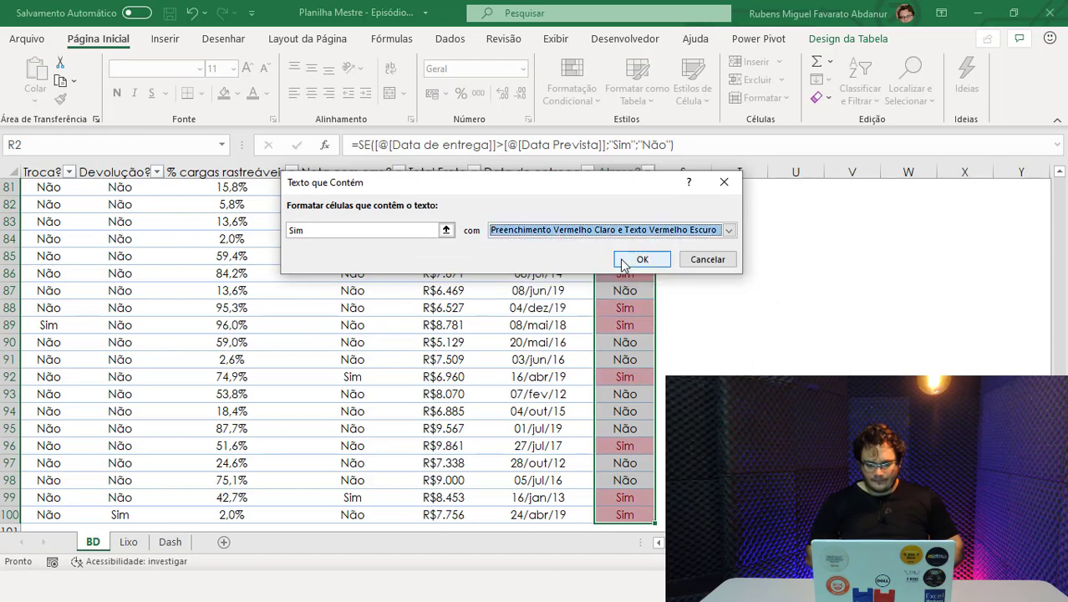
left_click(640, 259)
Add a second Texto que Contém rule giving 'Não' cells green fill with dark green text.
left_click(572, 83)
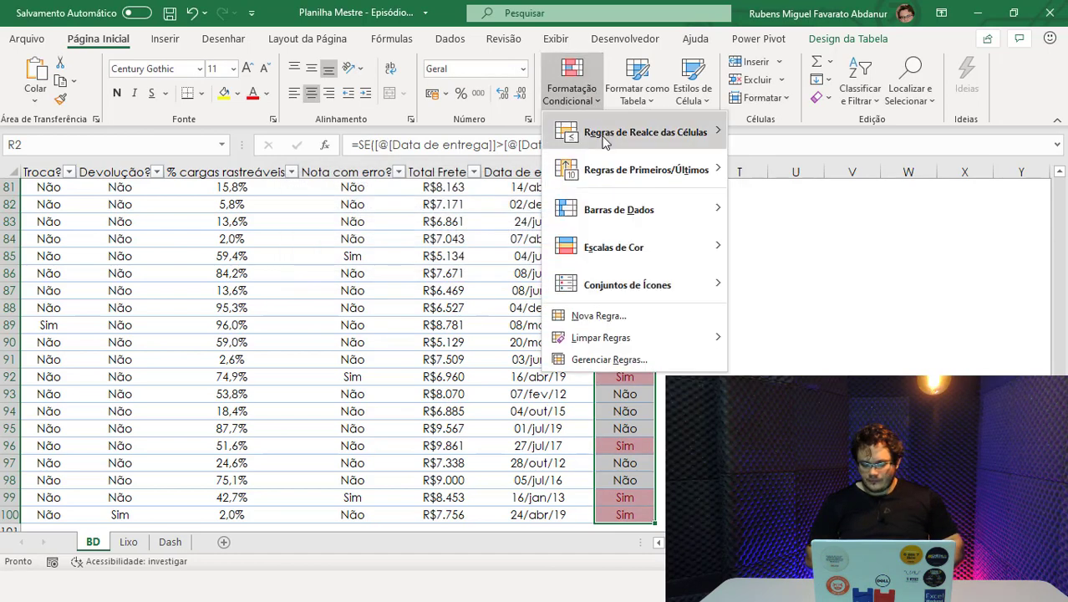
left_click(841, 282)
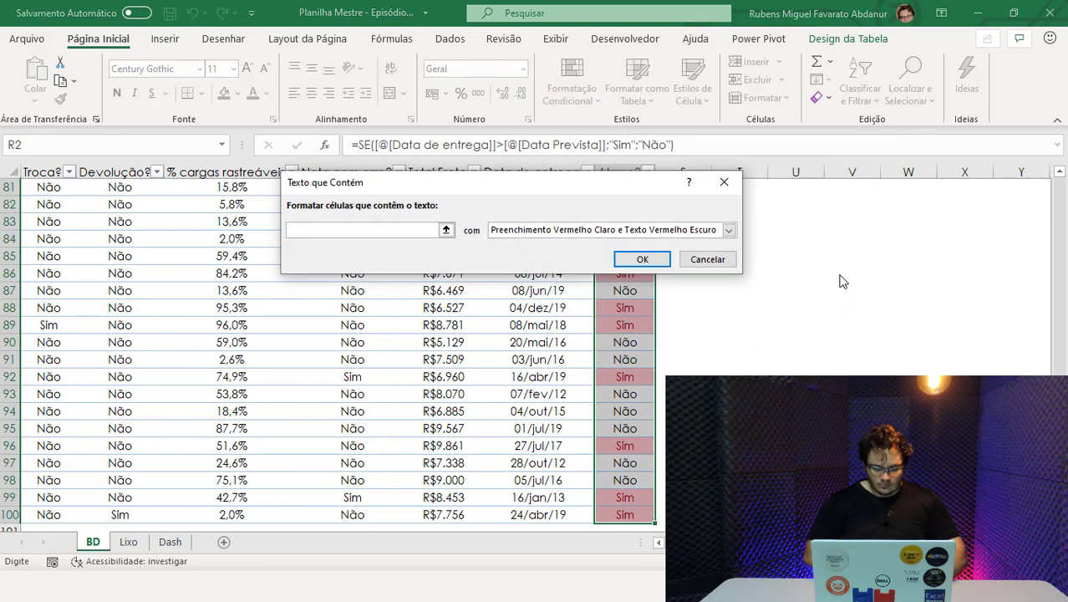
type("Não")
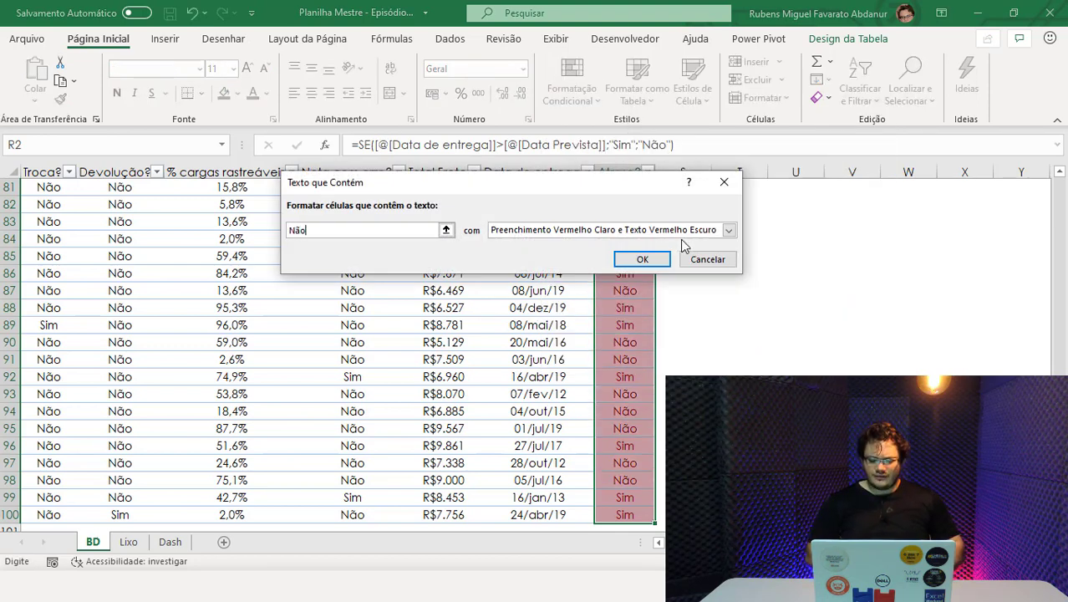
left_click(678, 233)
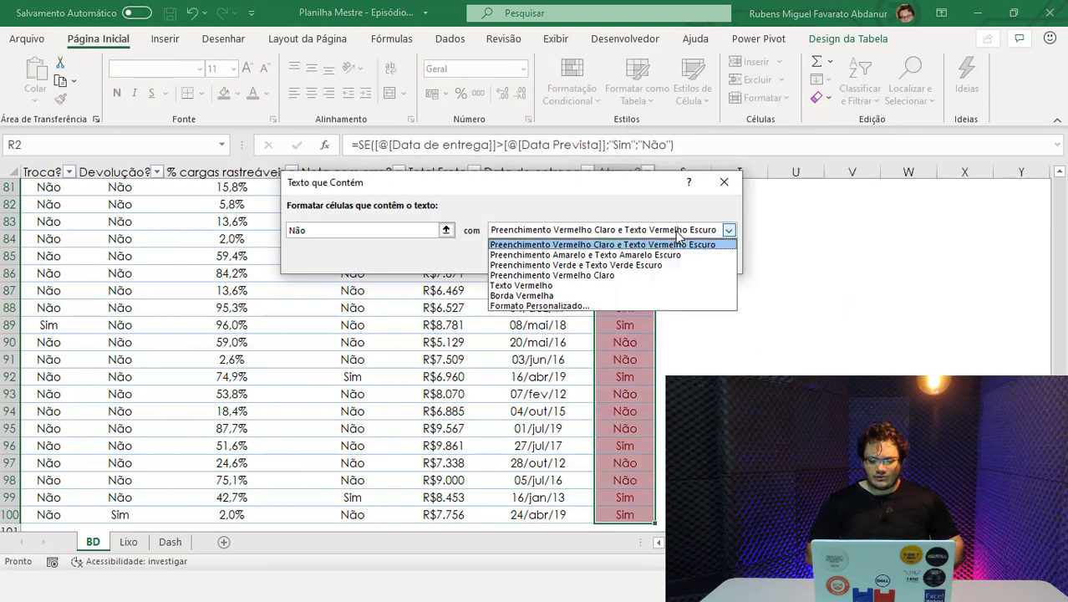
left_click(643, 265)
left_click(640, 257)
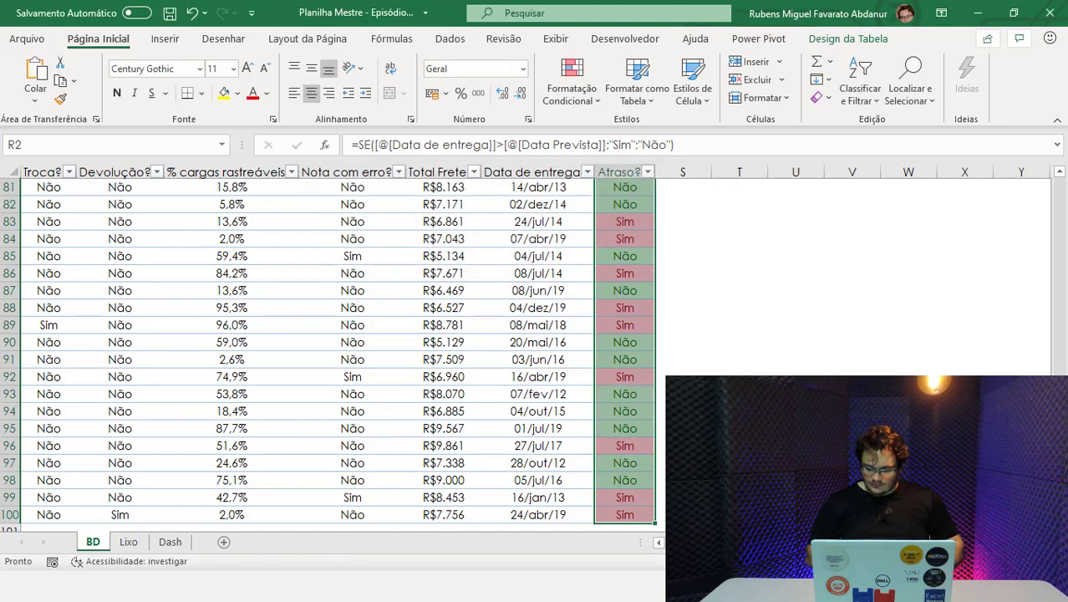
left_click_drag(1061, 279, 1062, 184)
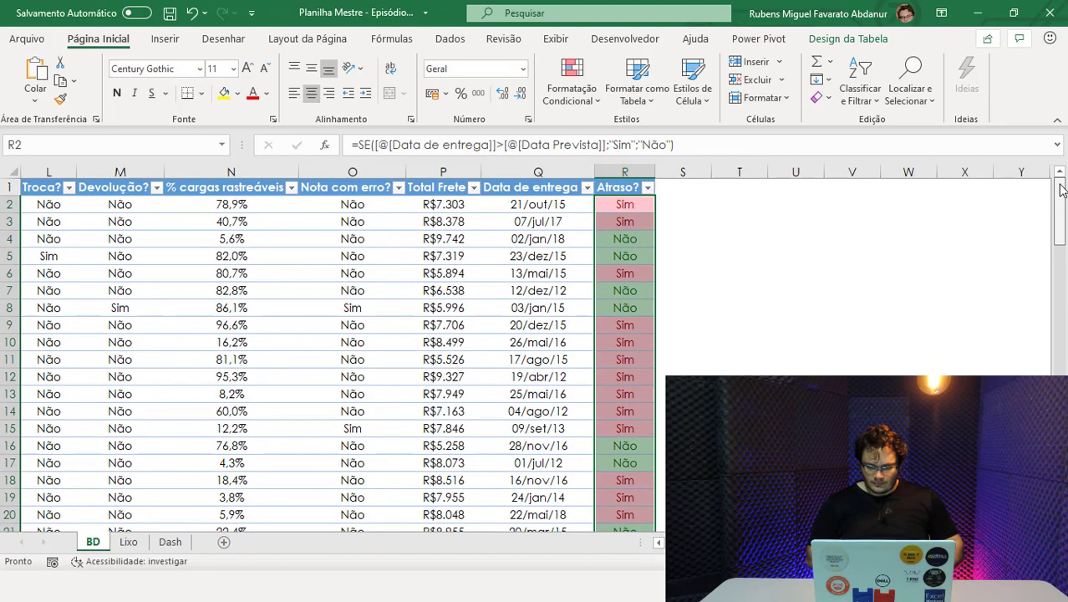
left_click(624, 237)
left_click(624, 205)
left_click(617, 391)
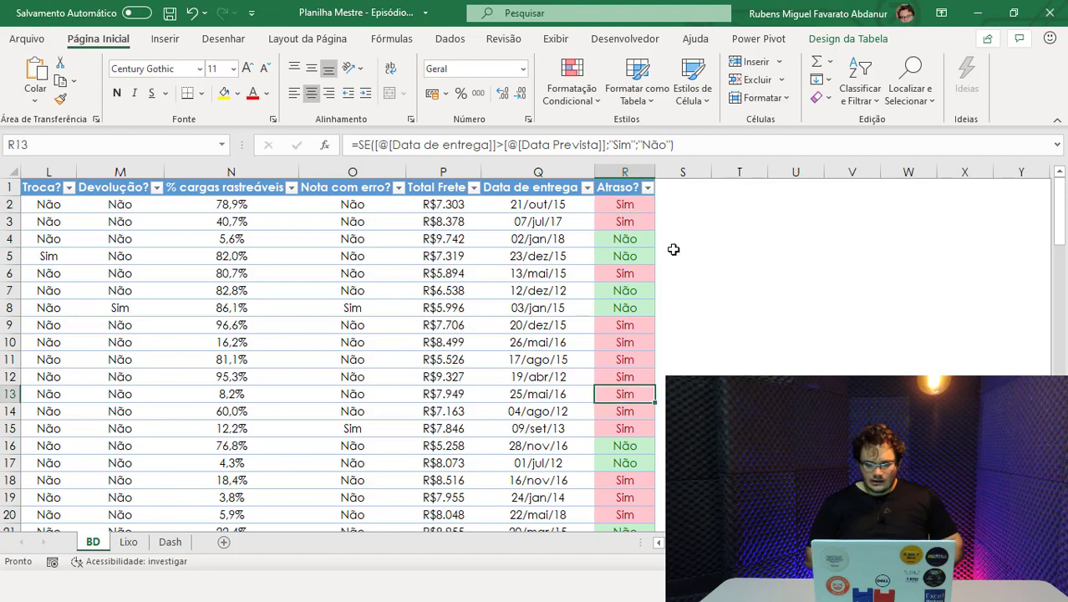
left_click(648, 189)
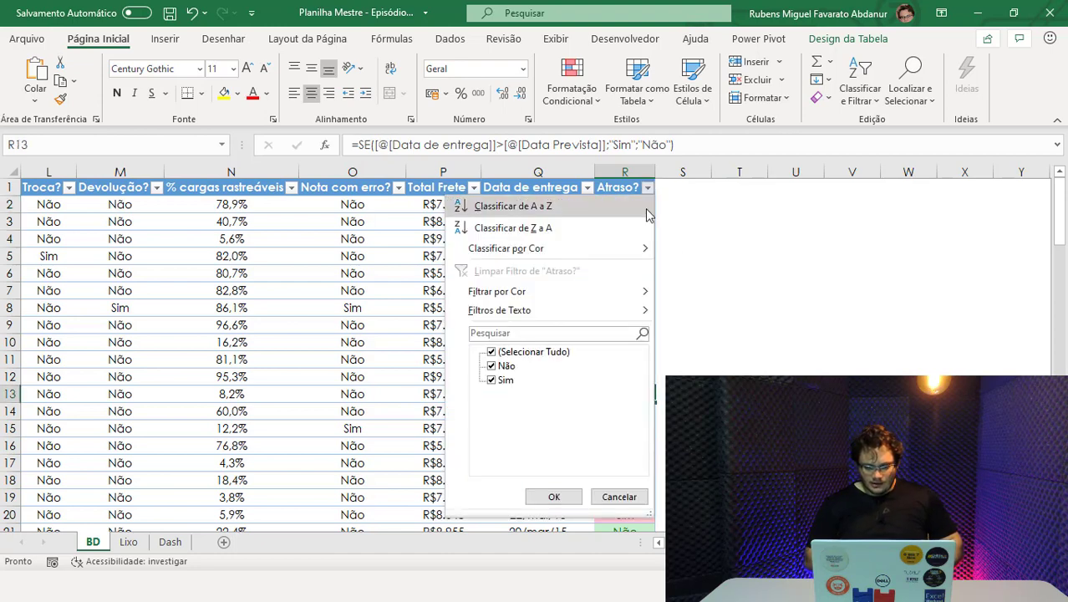
mouse_move(502, 291)
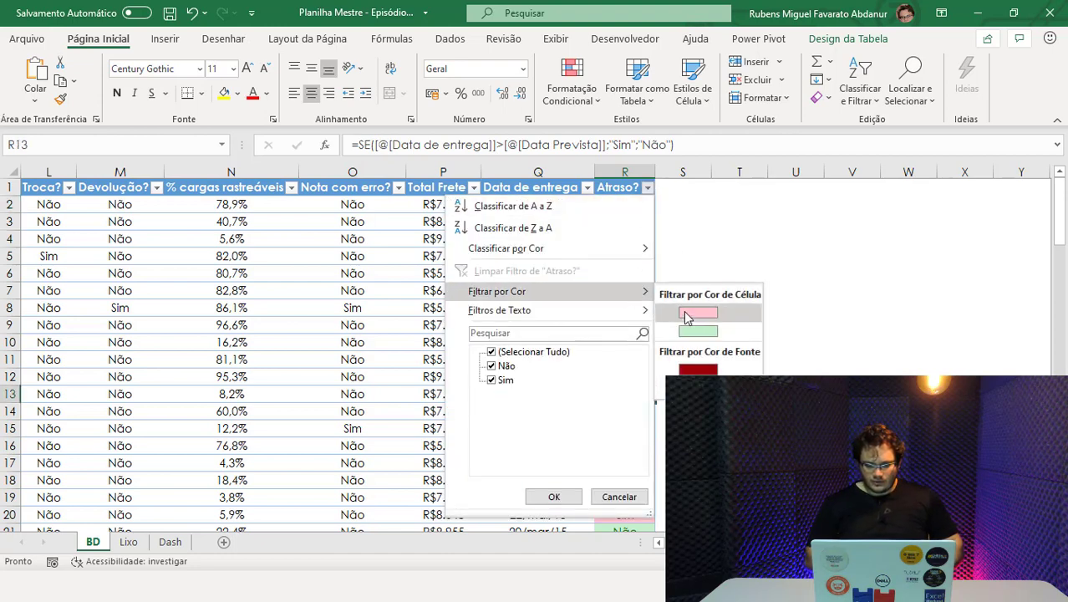
Filter Atraso? by red fill to see the 57 late records, then clear that filter.
left_click(698, 369)
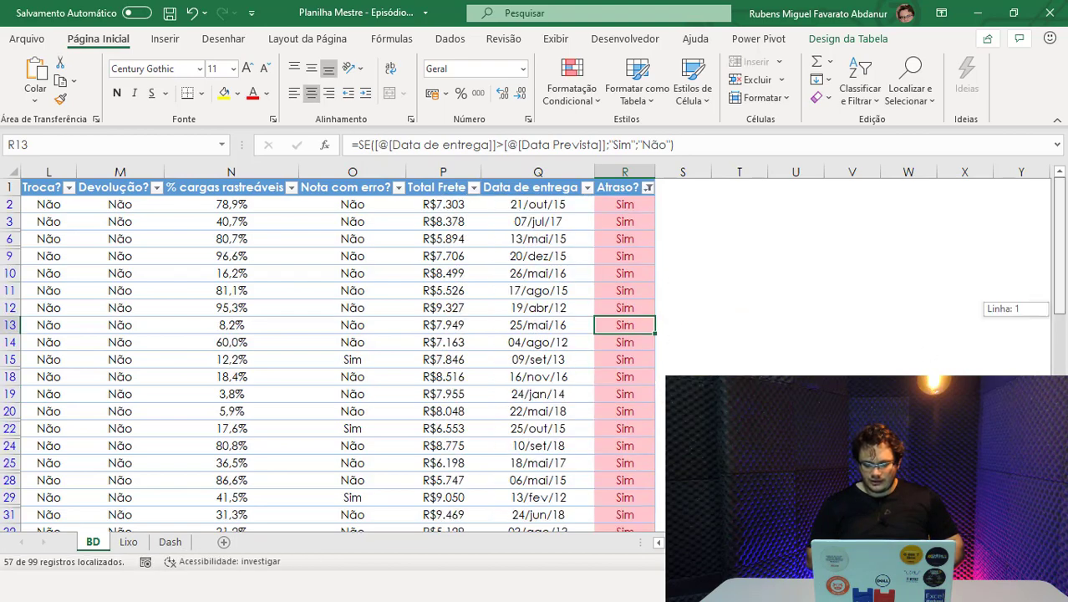
mouse_move(1059, 250)
left_mouse_down()
mouse_move(1059, 275)
mouse_move(1059, 251)
left_mouse_up()
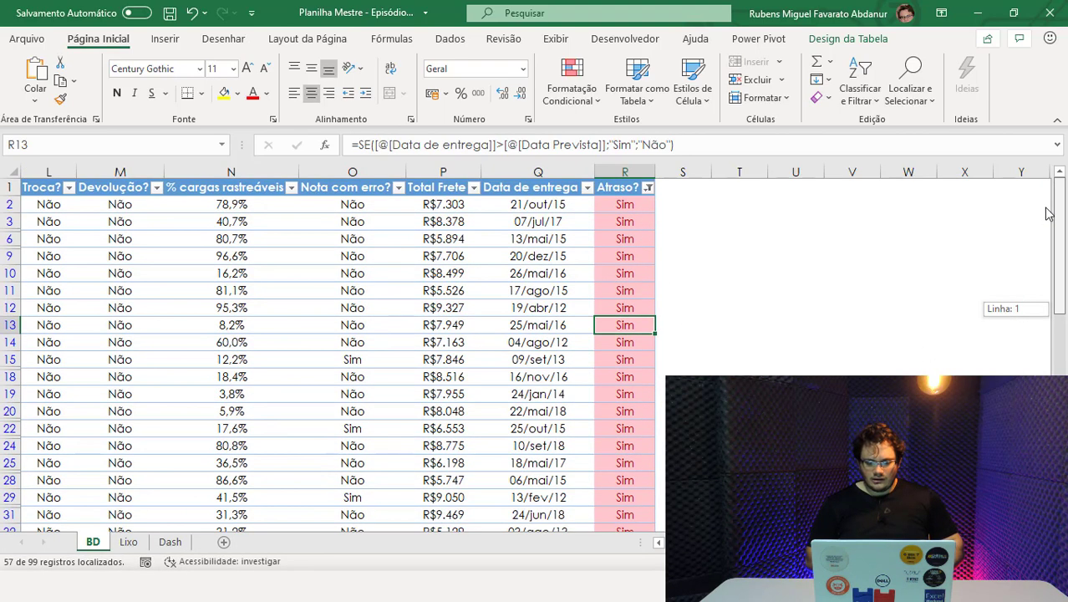
left_click(647, 189)
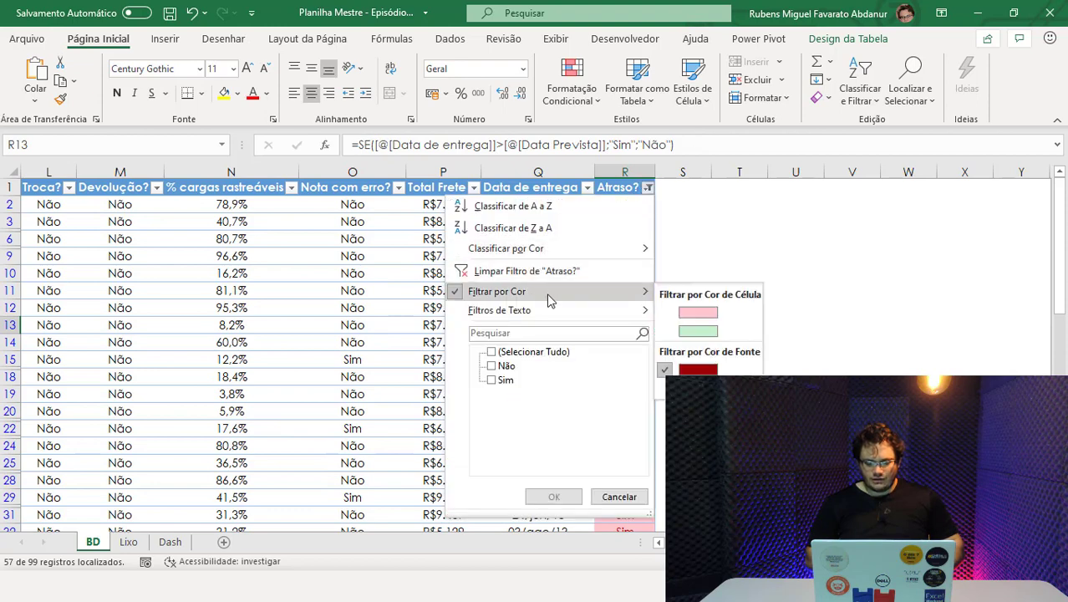
left_click(462, 273)
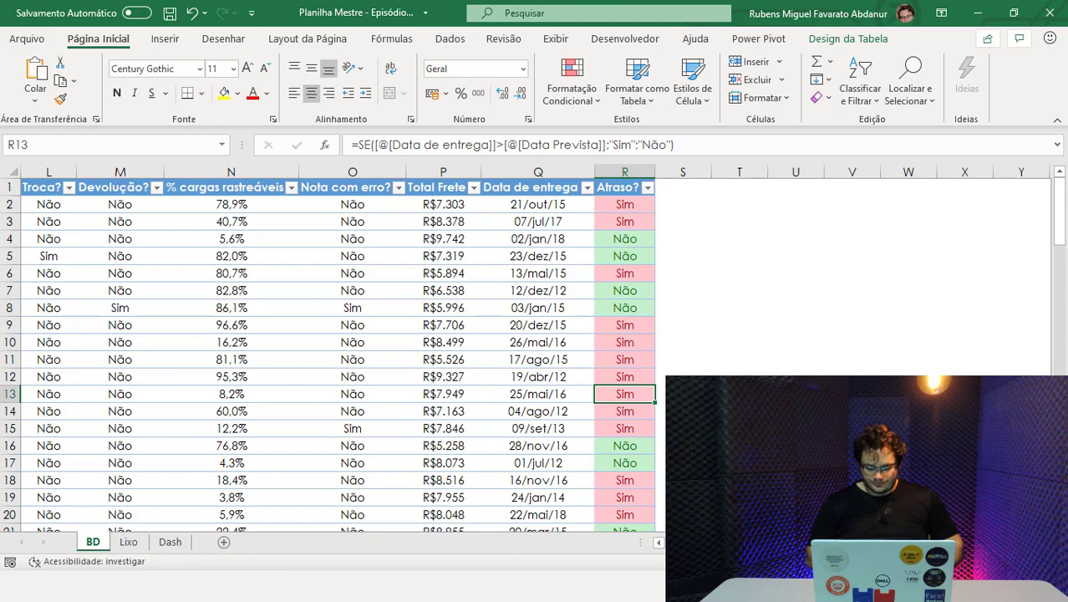
scroll(619, 542, "left", 10)
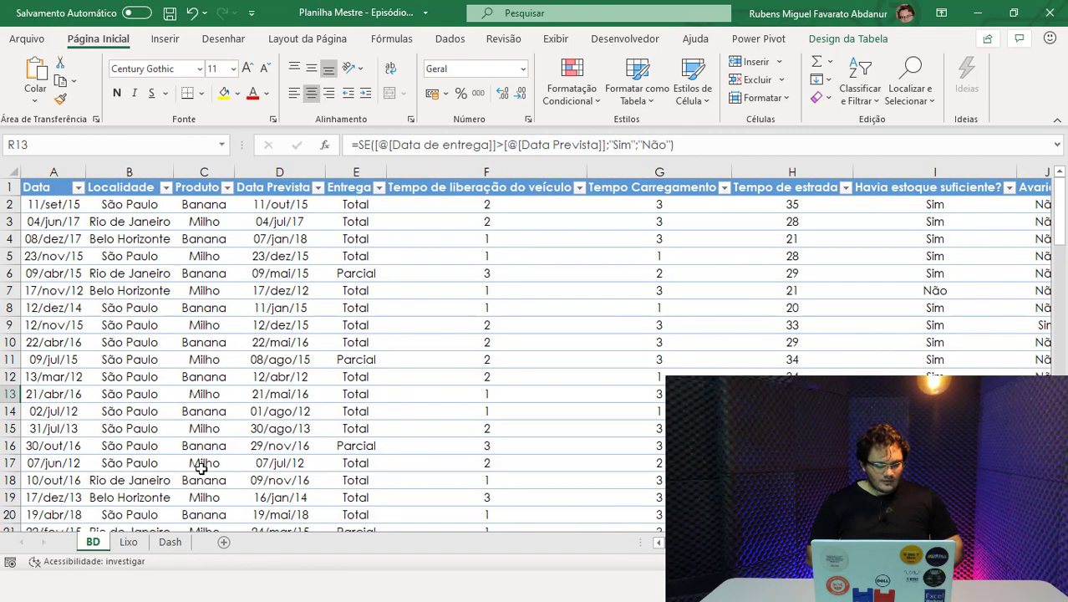
On the Dash sheet, group the city chart with its Transporte por cidade title box.
left_click(170, 542)
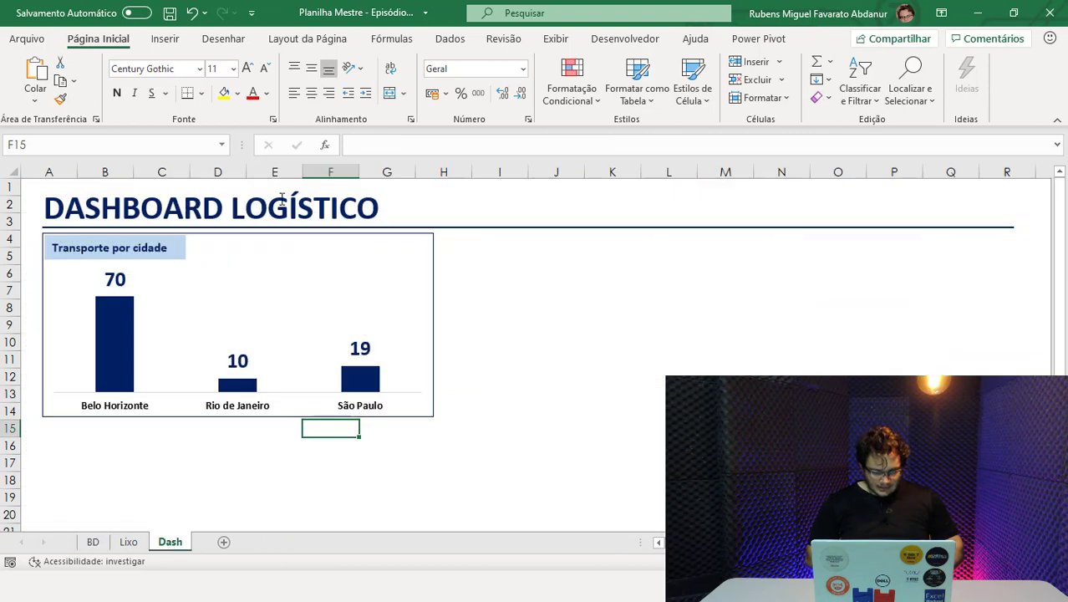
left_click_drag(273, 234, 444, 233)
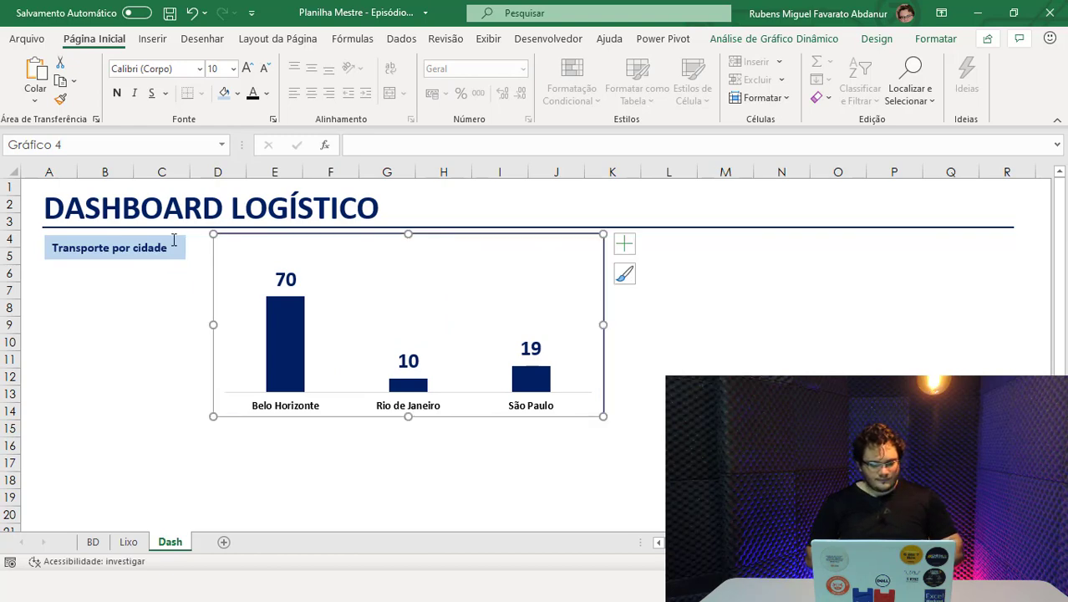
key("ctrl+z")
left_click(454, 243)
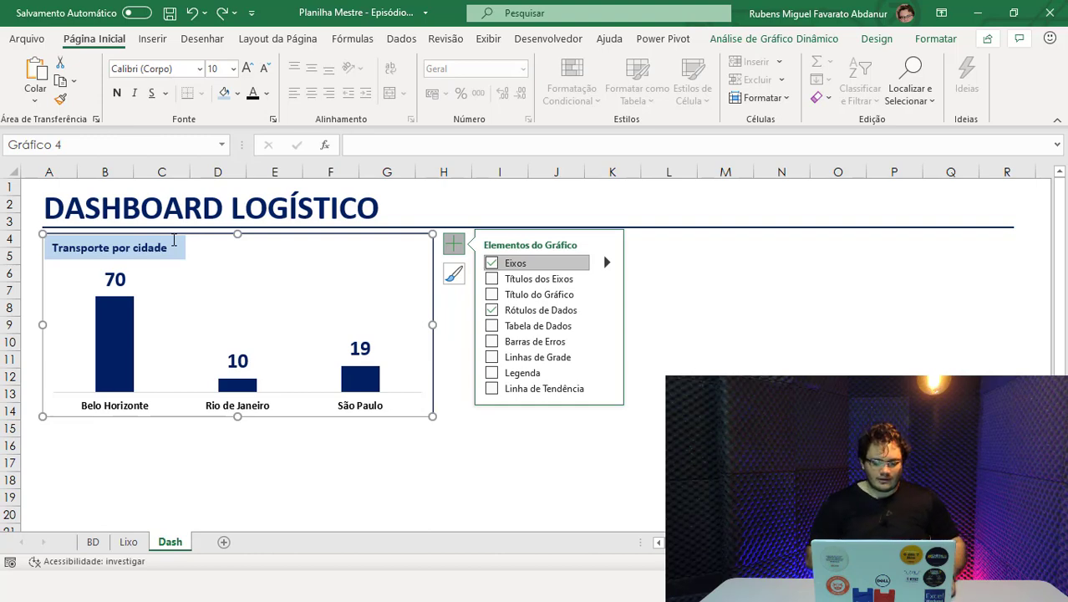
left_click(444, 476)
left_click(432, 362)
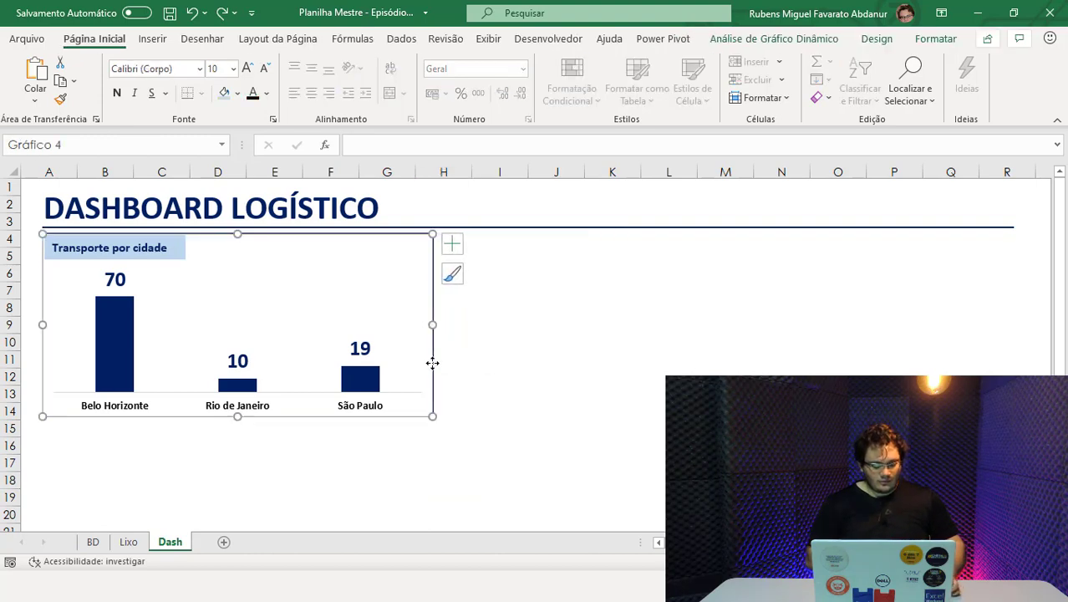
left_click(181, 255)
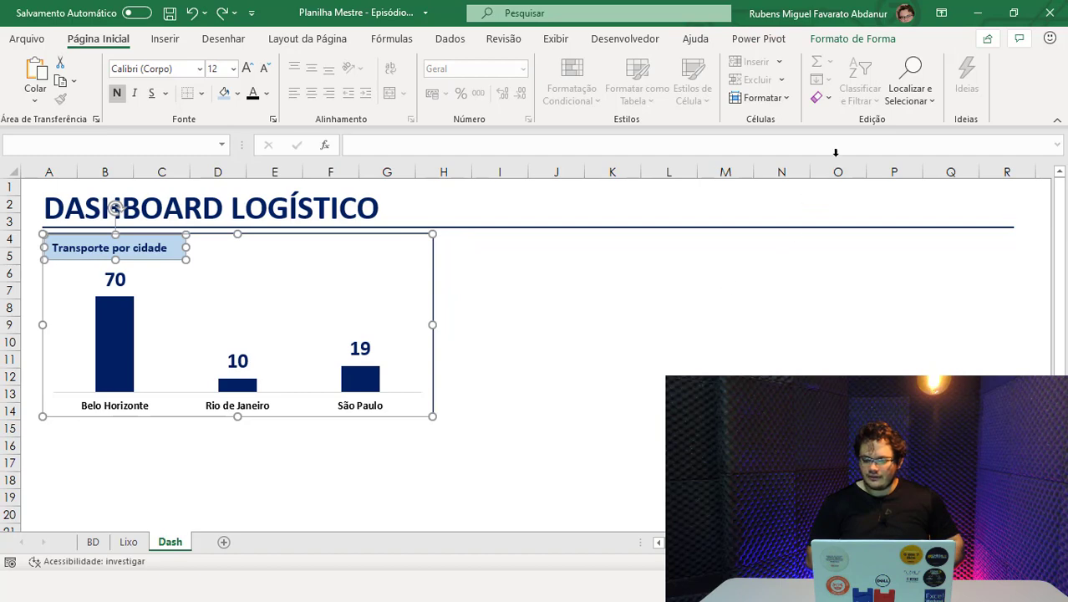
left_click(851, 38)
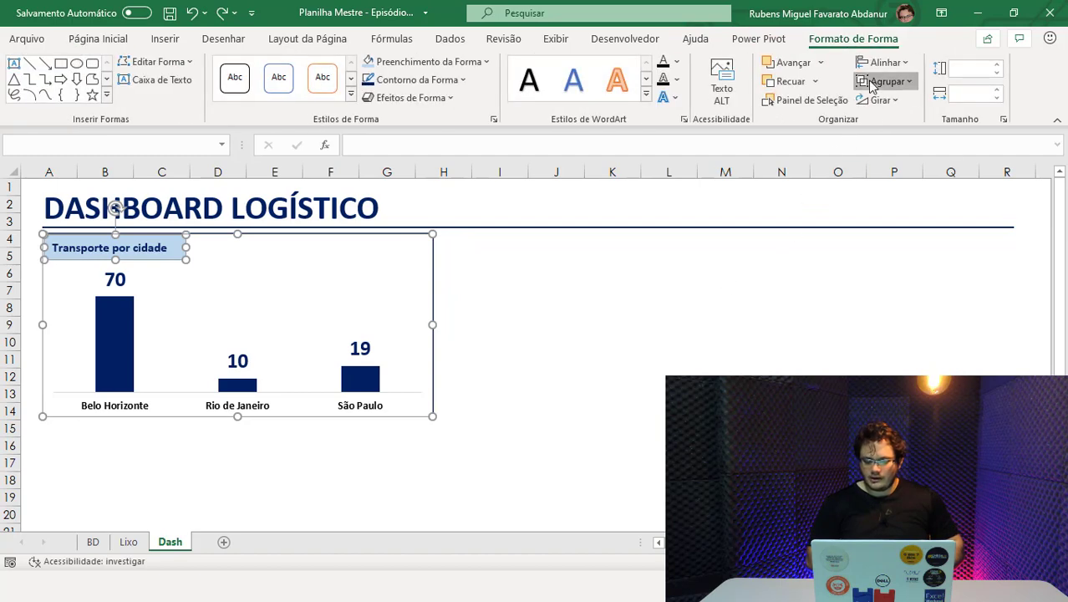
left_click(886, 81)
left_click(881, 106)
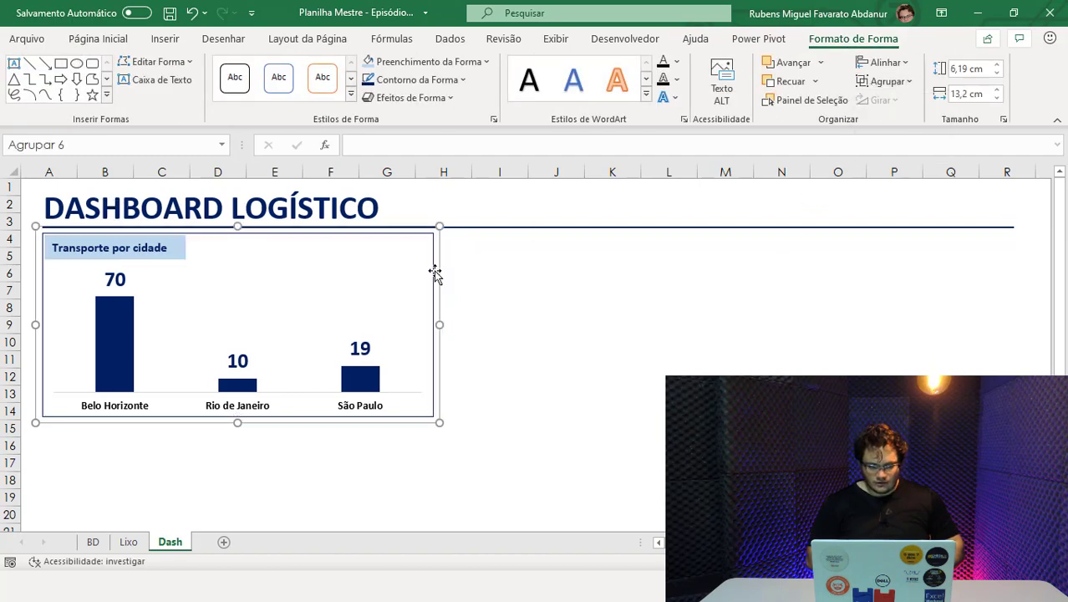
Regroup the title box and chart, then move the group right beneath the DASHBOARD LOGÍSTICO heading.
mouse_move(516, 273)
left_mouse_down()
mouse_move(538, 357)
mouse_move(474, 313)
left_mouse_up()
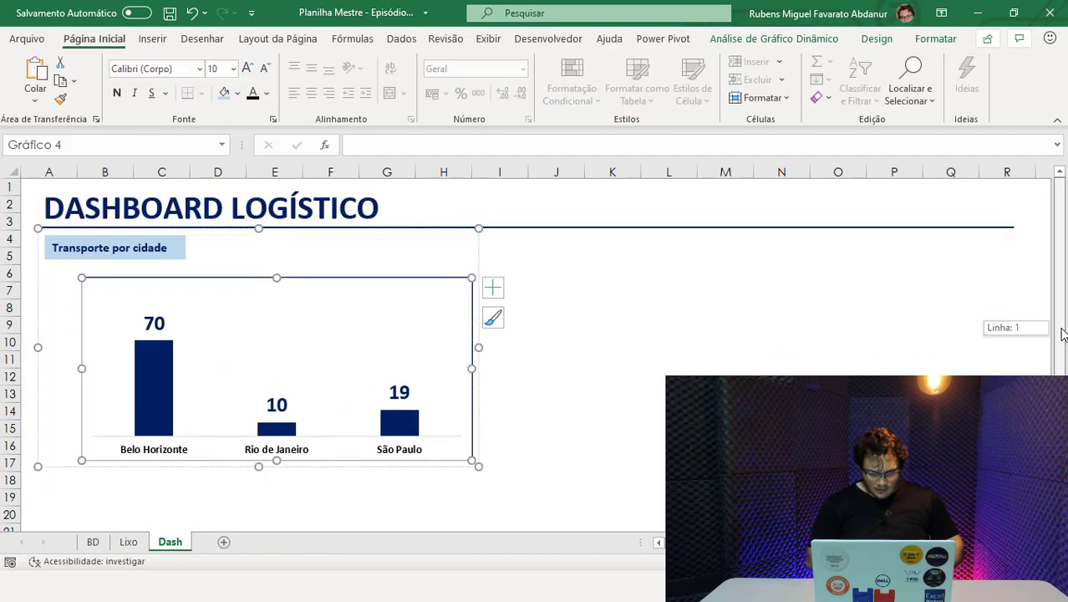
left_click_drag(419, 282, 401, 248)
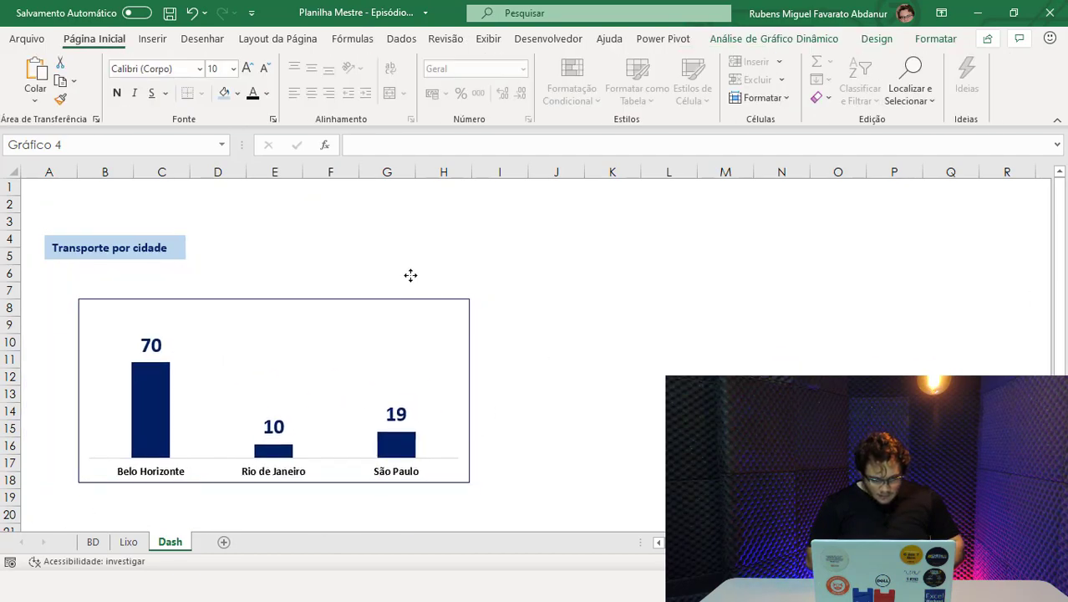
key("ctrl+z")
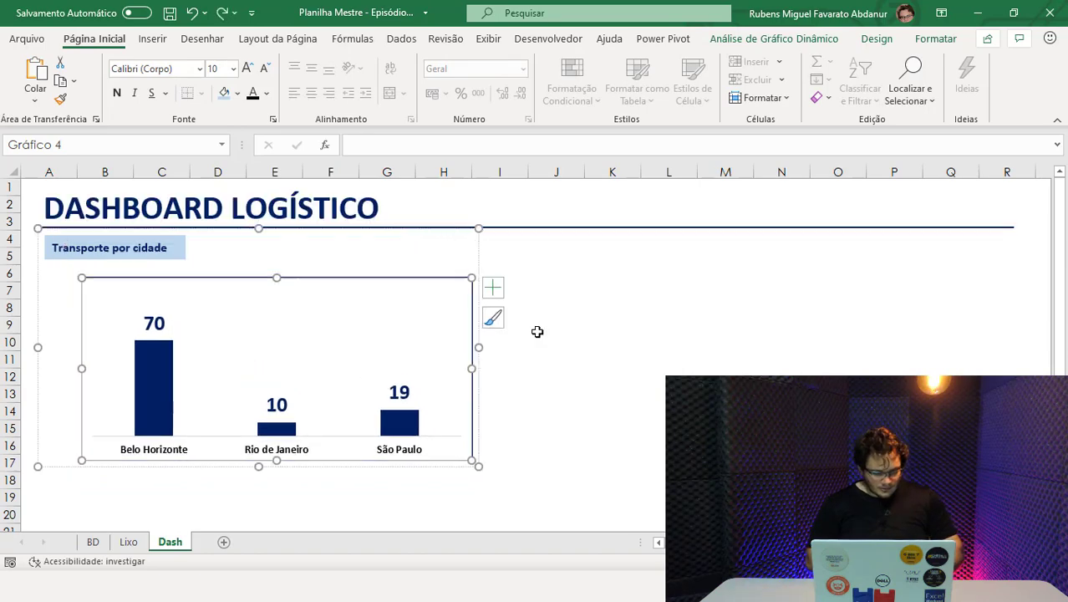
key("ctrl+z")
key("ctrl+z")
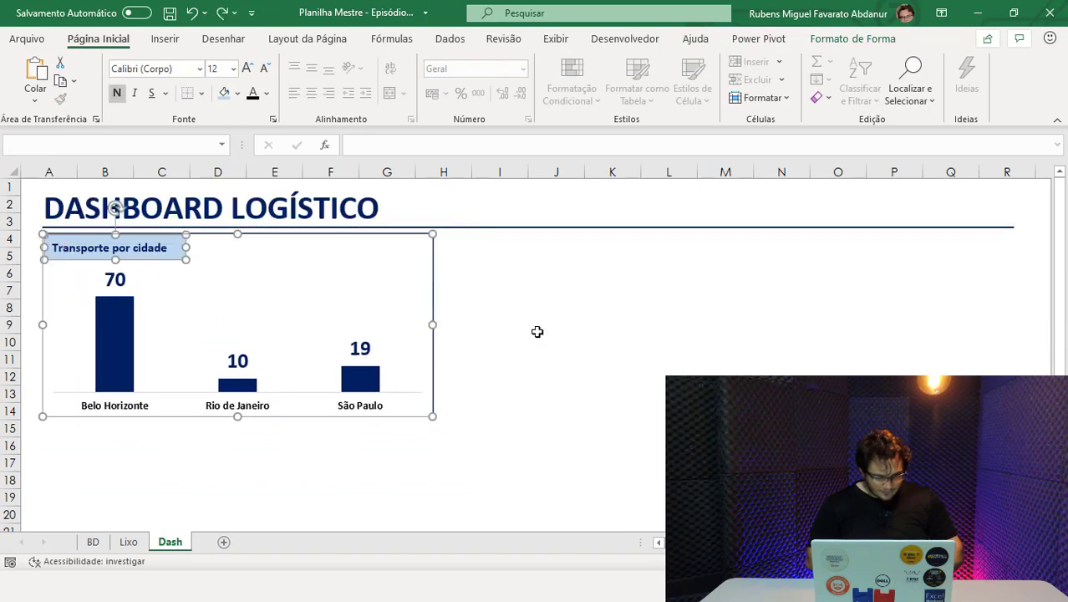
left_click(537, 332)
left_click(181, 248)
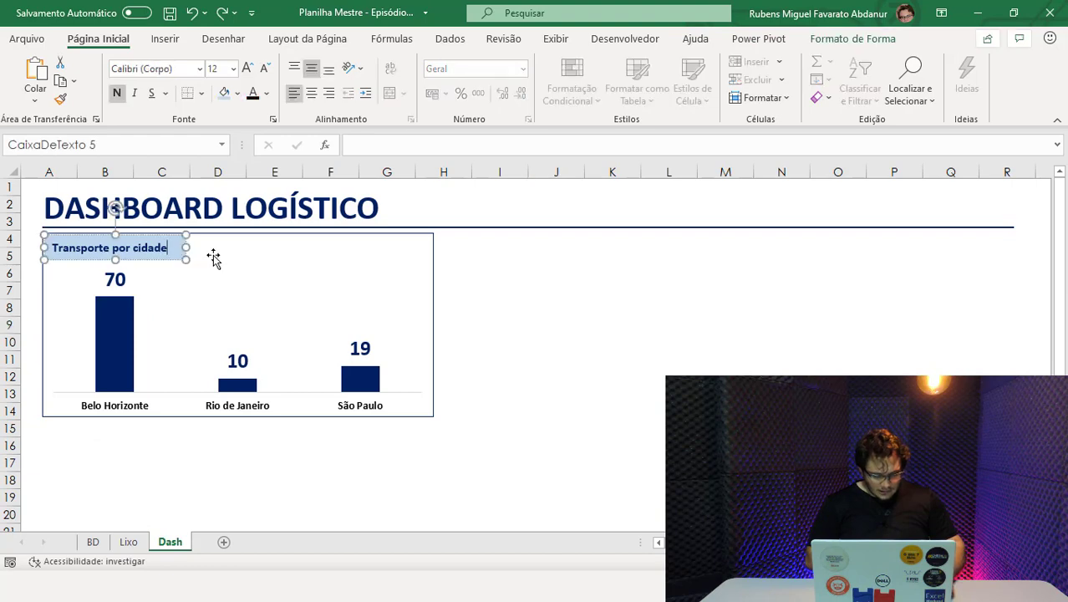
left_click(429, 285)
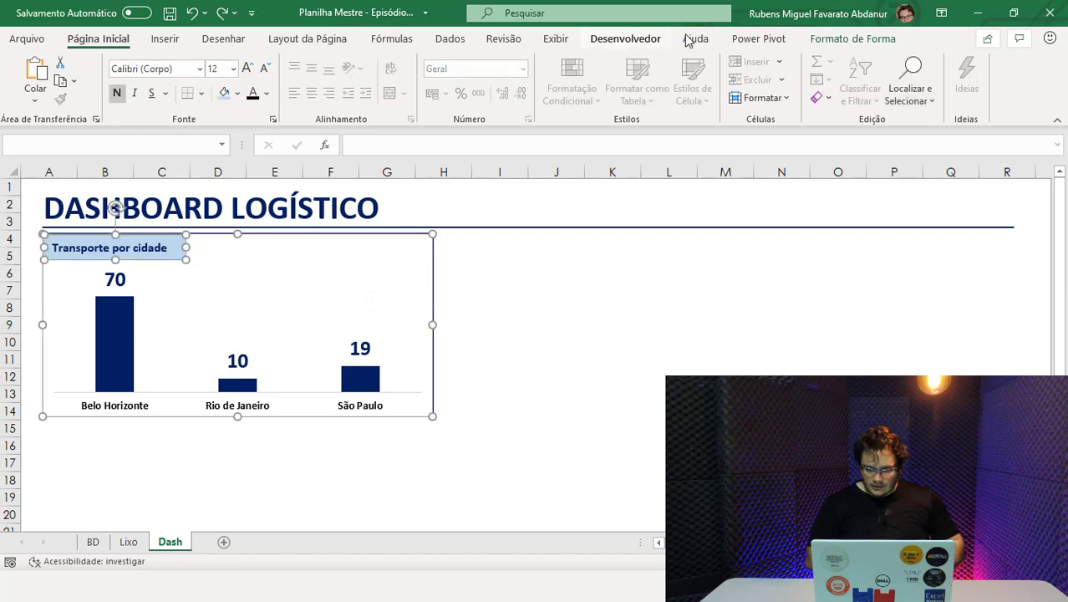
left_click(844, 38)
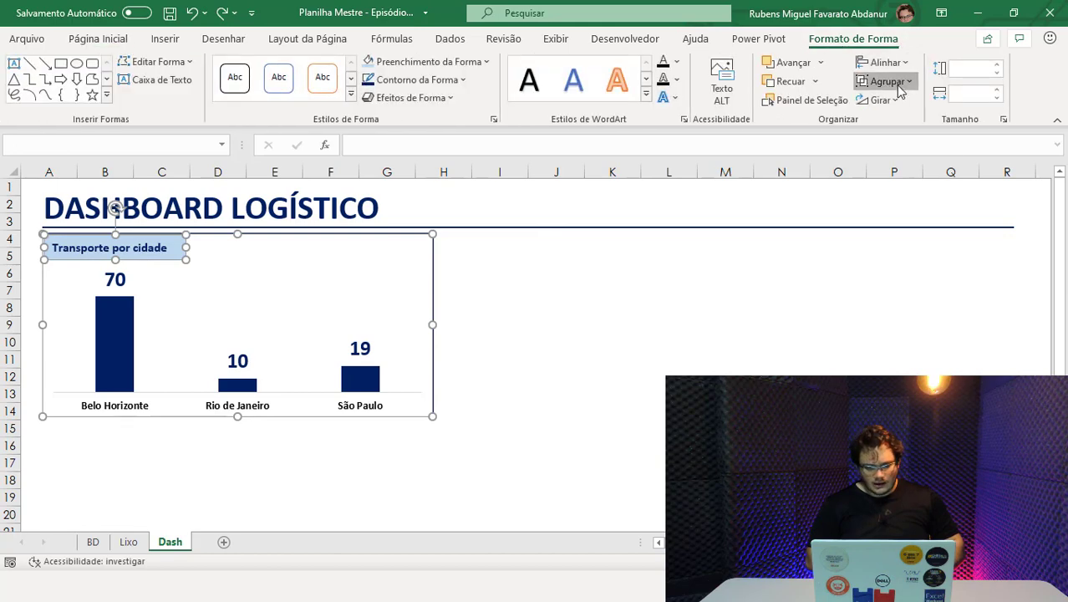
left_click(900, 84)
left_click(898, 102)
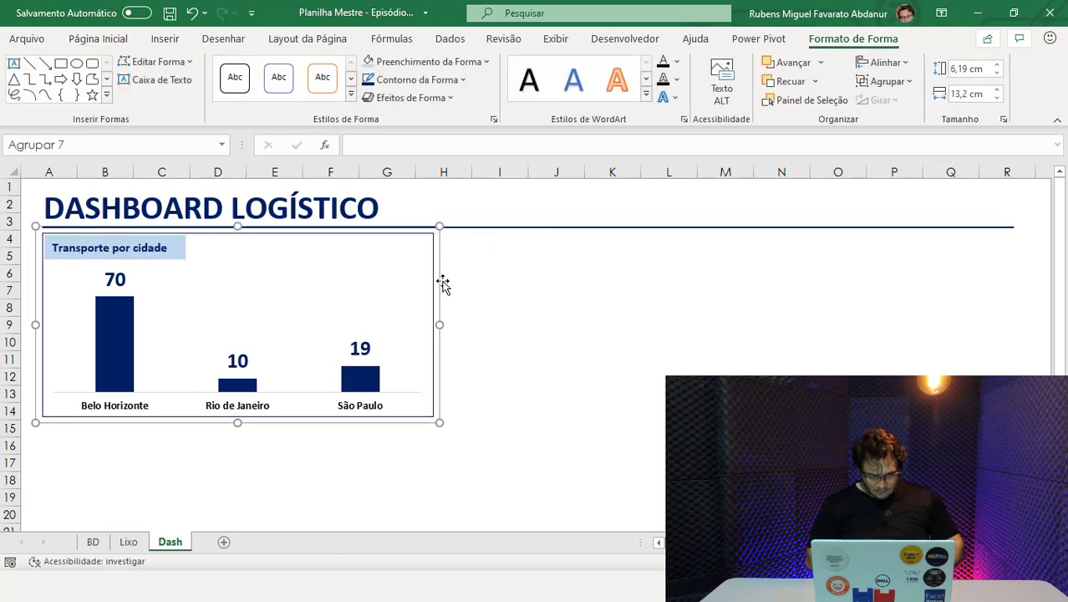
mouse_move(443, 285)
left_mouse_down()
mouse_move(608, 362)
mouse_move(518, 315)
mouse_move(635, 307)
mouse_move(527, 286)
mouse_move(565, 298)
mouse_move(680, 283)
mouse_move(712, 296)
mouse_move(624, 290)
left_mouse_up()
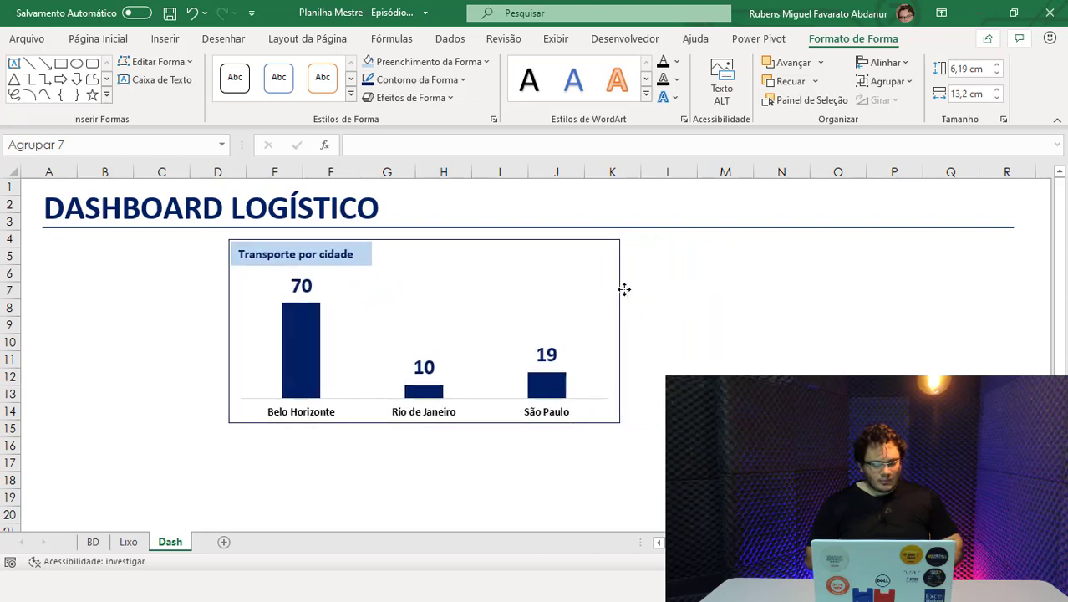
left_click(178, 262)
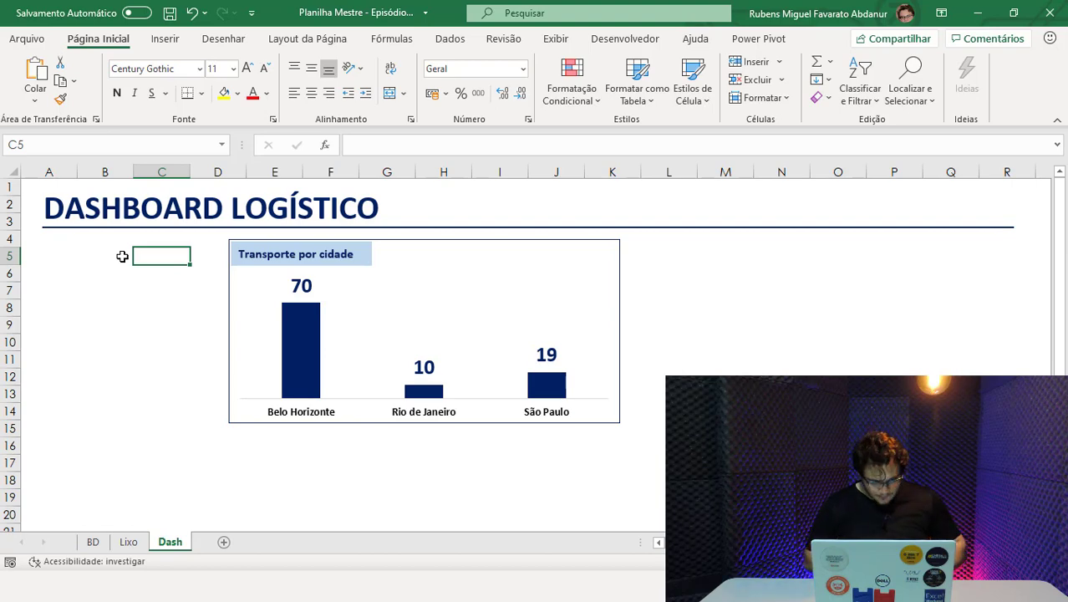
Copy the Transporte por cidade title box to cell A4 and change its text to 'Menu'.
left_click(123, 209)
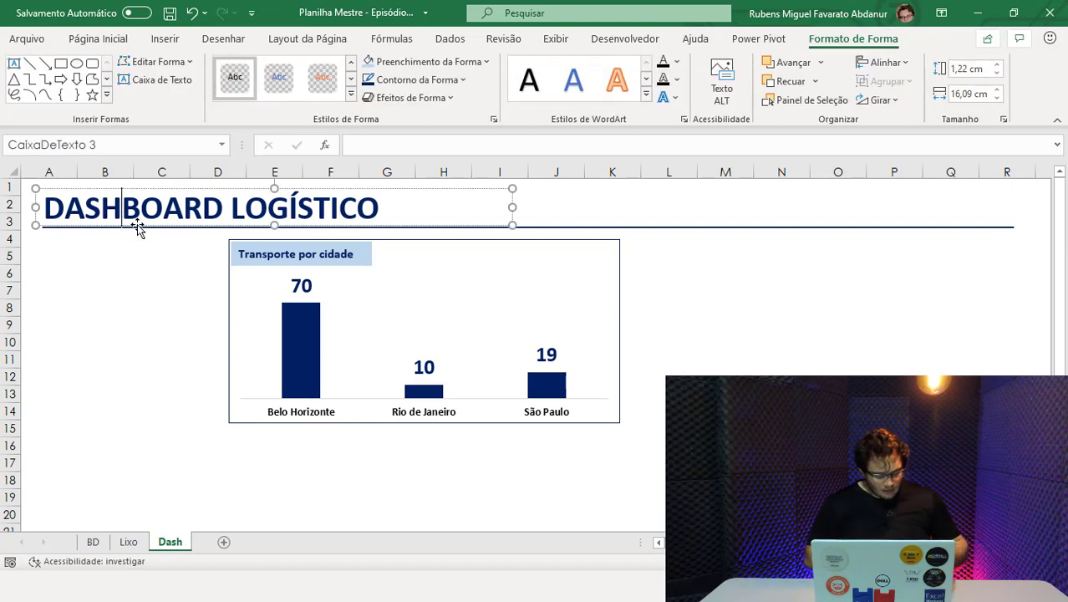
left_click(268, 264)
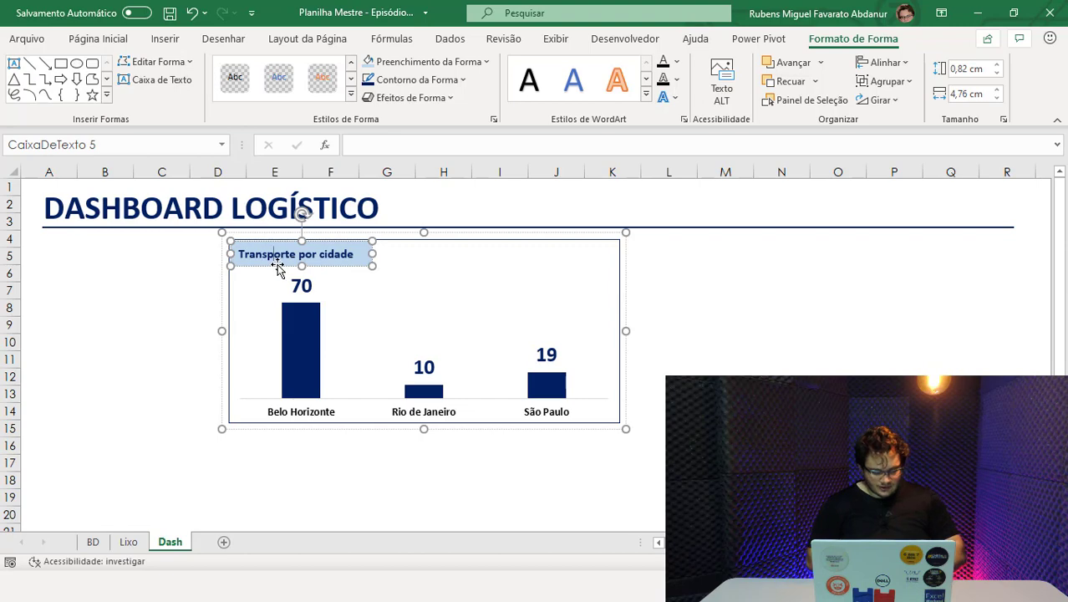
left_click(124, 266)
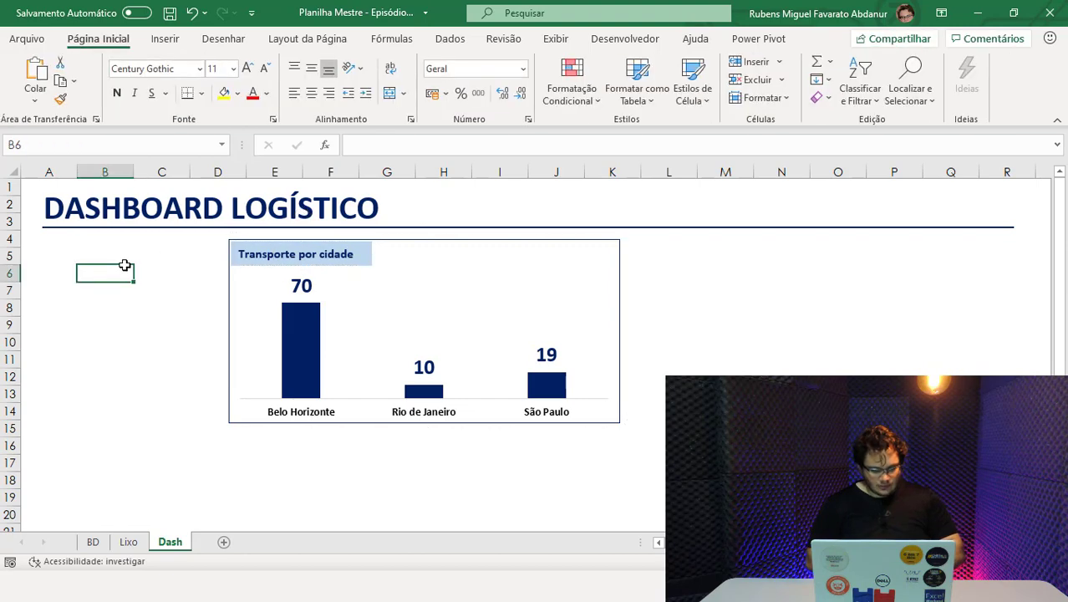
key("ctrl+v")
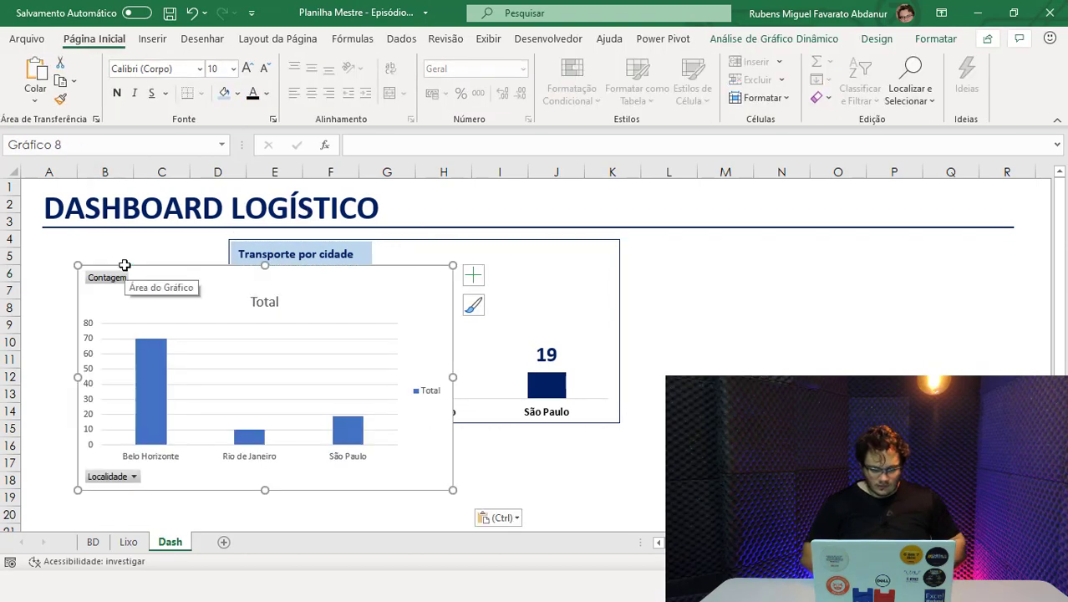
key("ctrl+z")
left_click(290, 254)
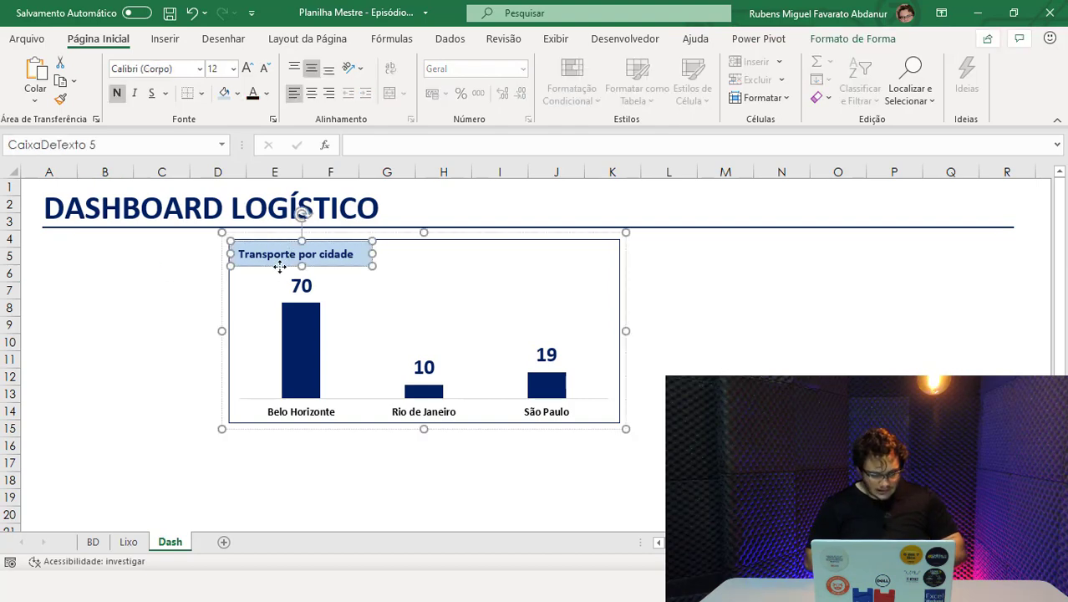
key("ctrl+c")
left_click(93, 278)
key("ctrl+v")
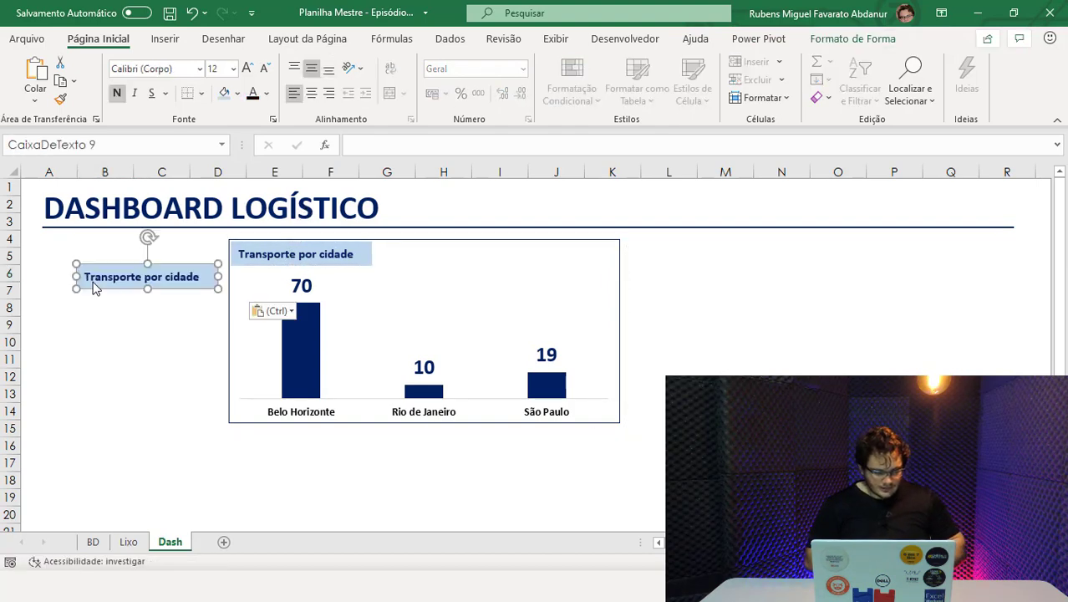
left_click_drag(99, 265, 96, 237)
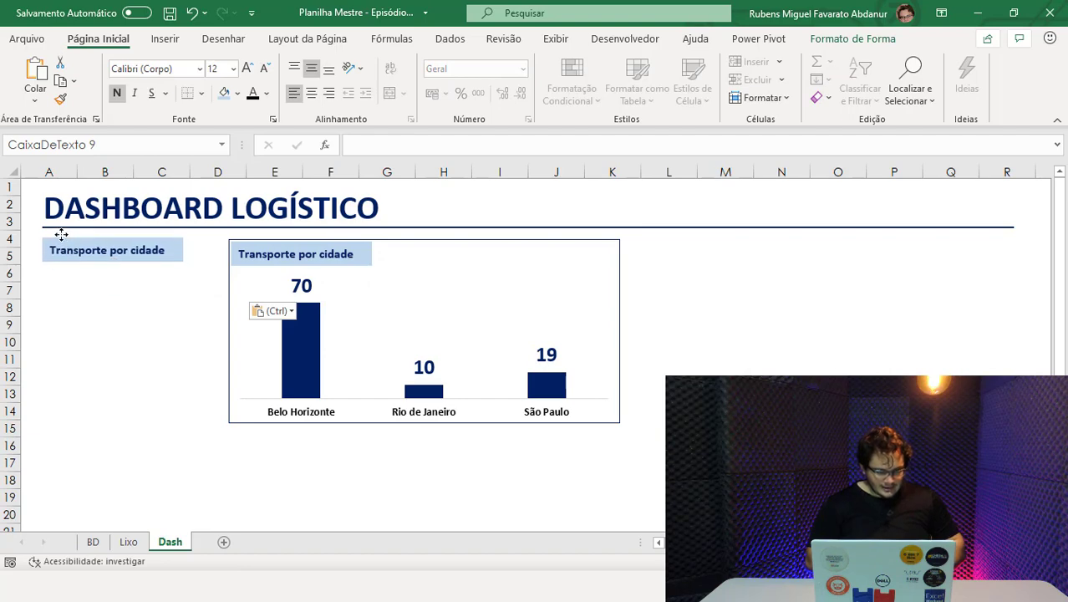
left_click_drag(169, 253, 34, 244)
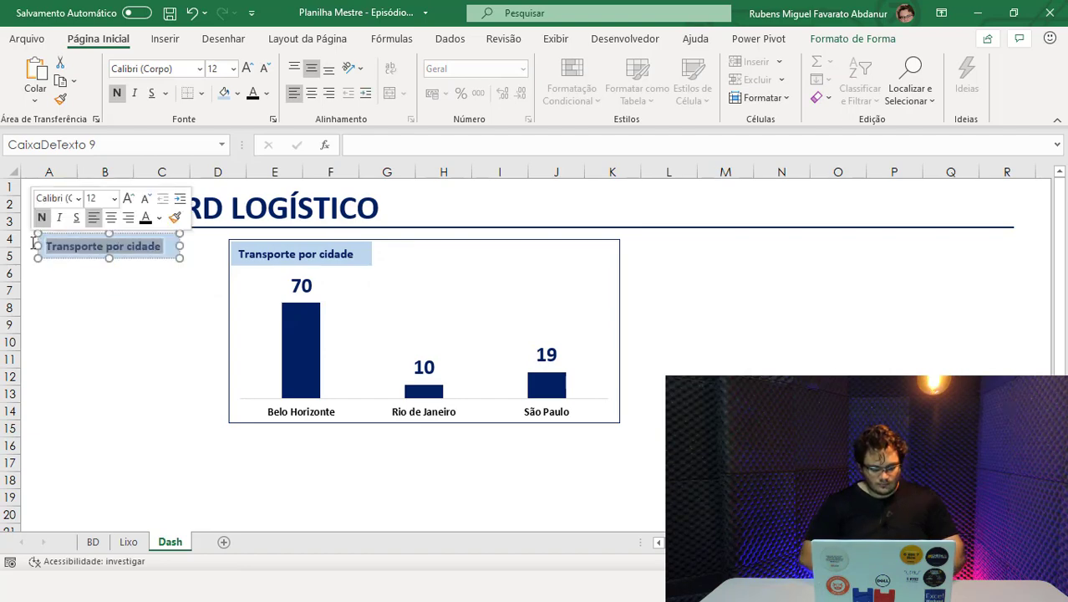
type("Menu")
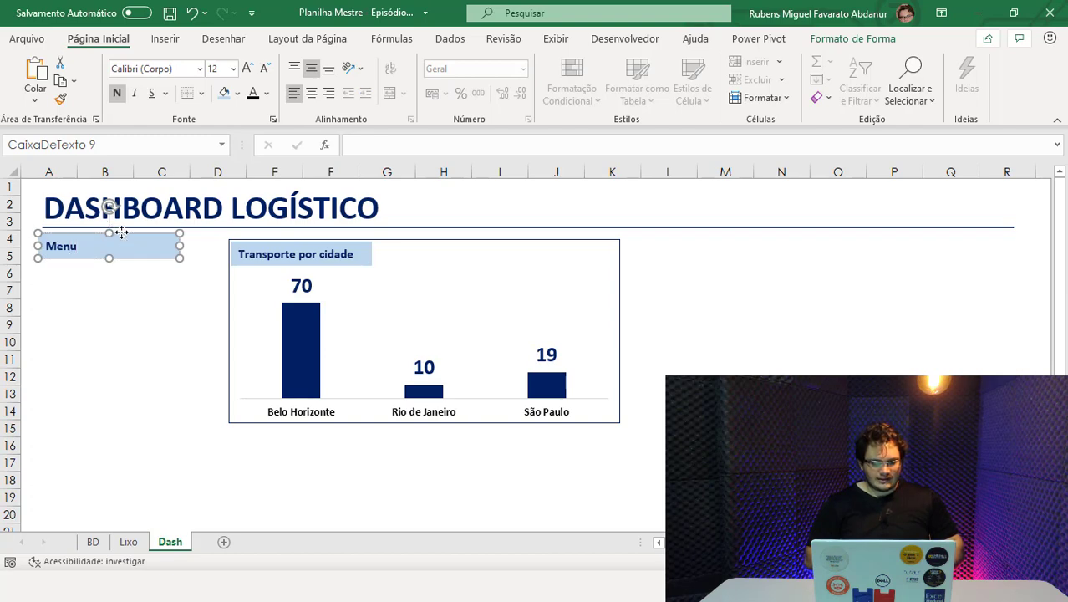
Center the Menu text at size 18 and move the city chart up-left beside it.
left_click(311, 92)
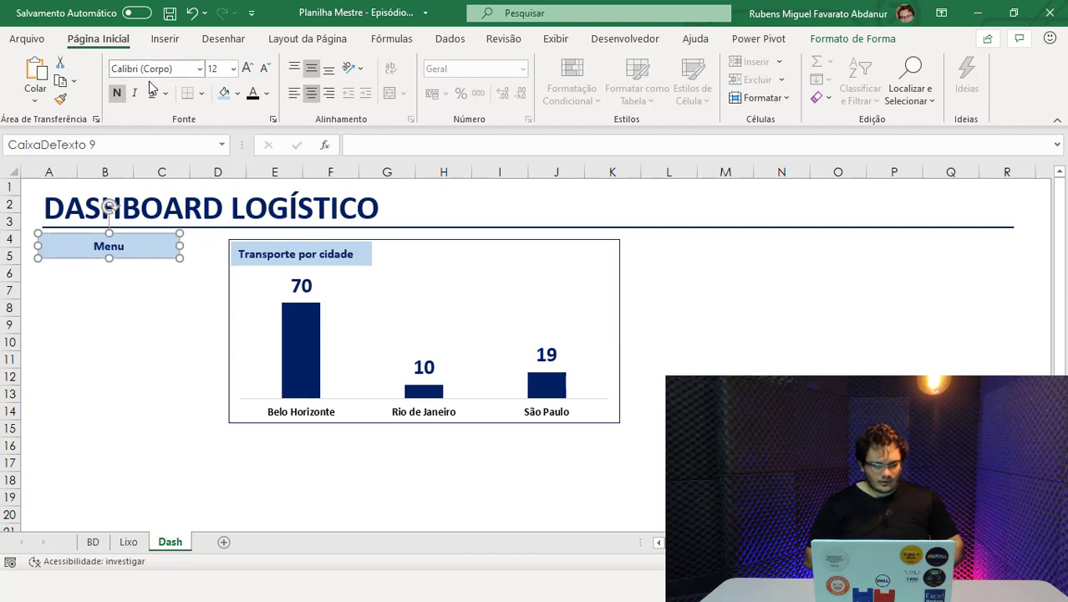
left_click(247, 70)
left_click(248, 70)
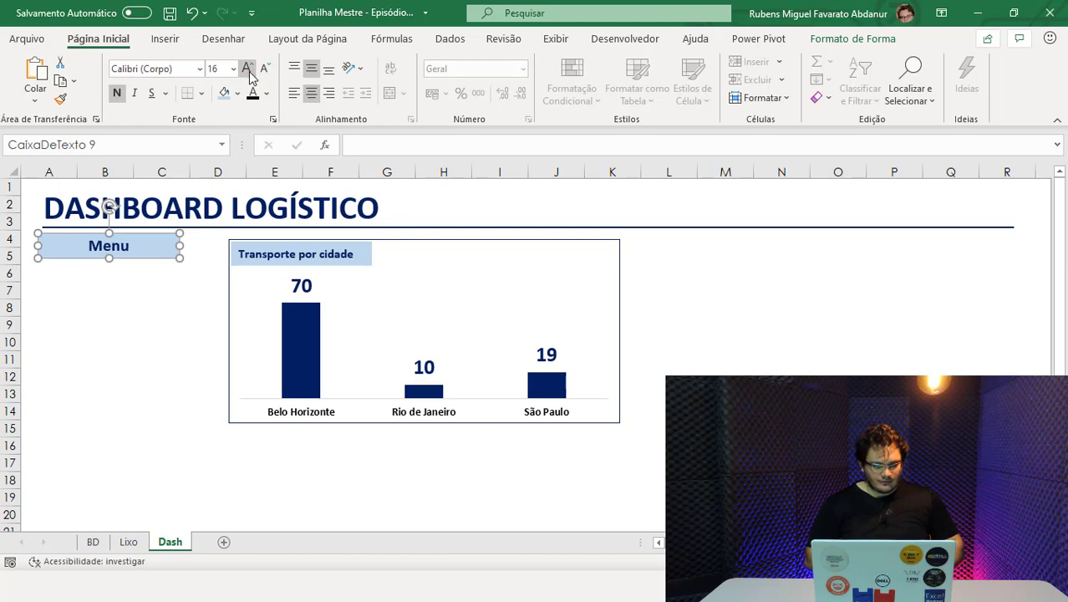
left_click(247, 70)
left_click_drag(159, 262, 162, 261)
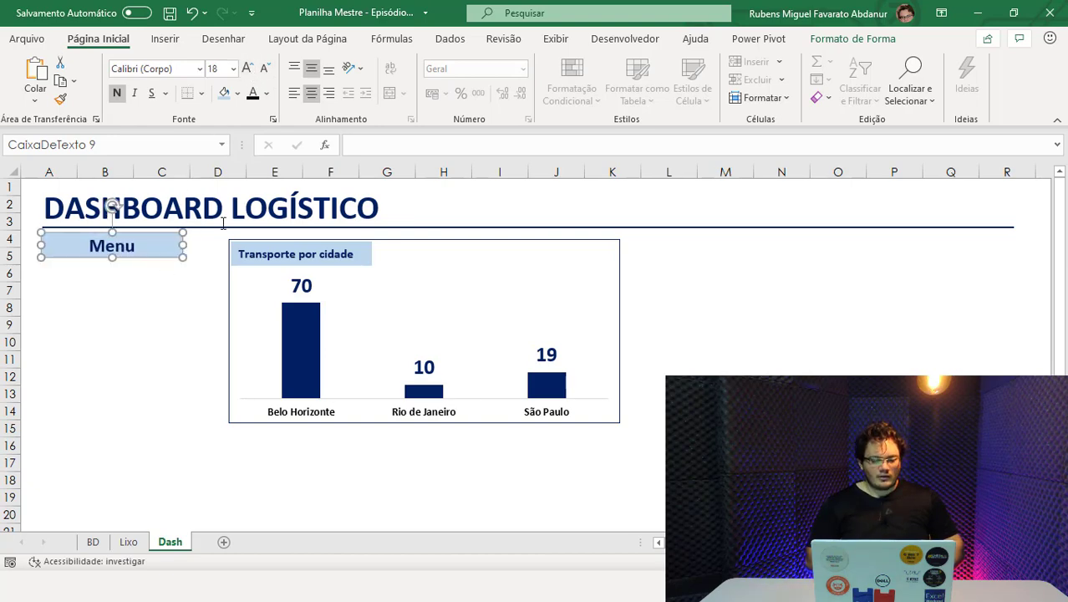
left_click_drag(240, 242, 196, 233)
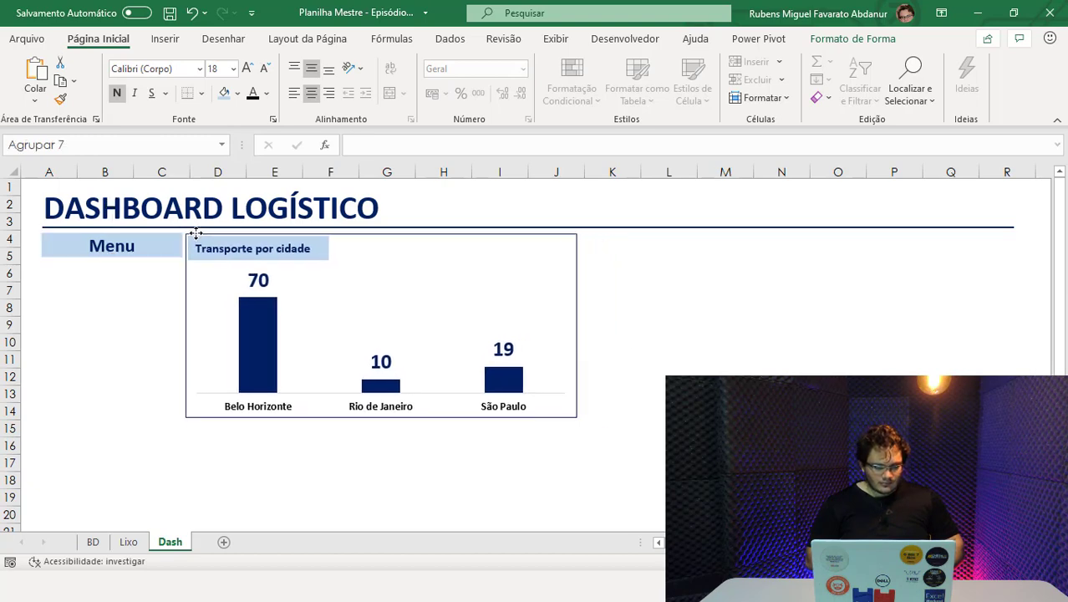
left_click(129, 344)
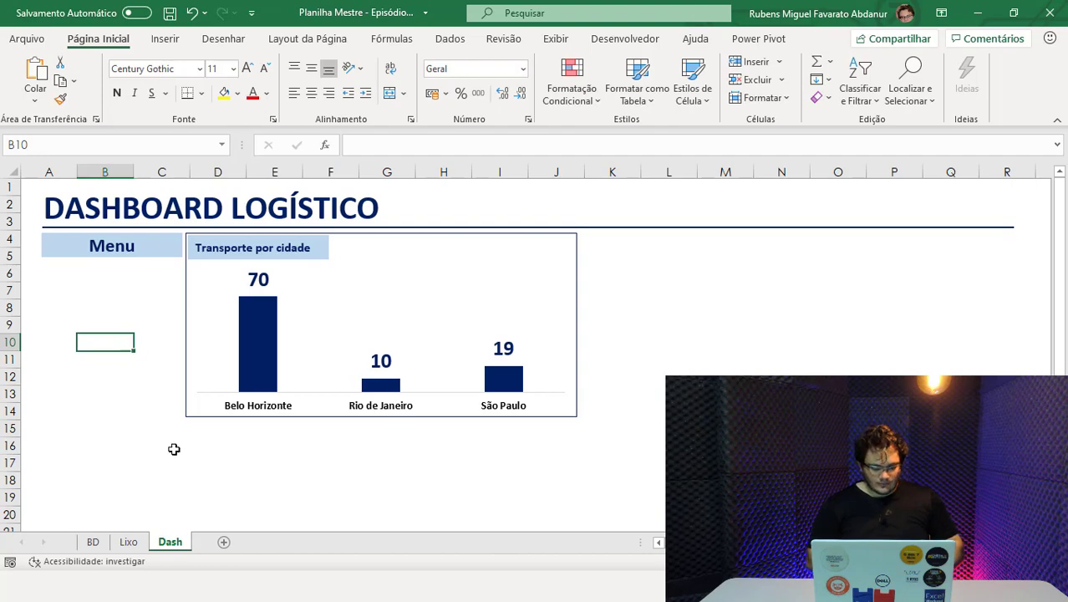
On the Lixo sheet's Cidade pivot, preview the slicer field list and cancel without adding any.
left_click(133, 544)
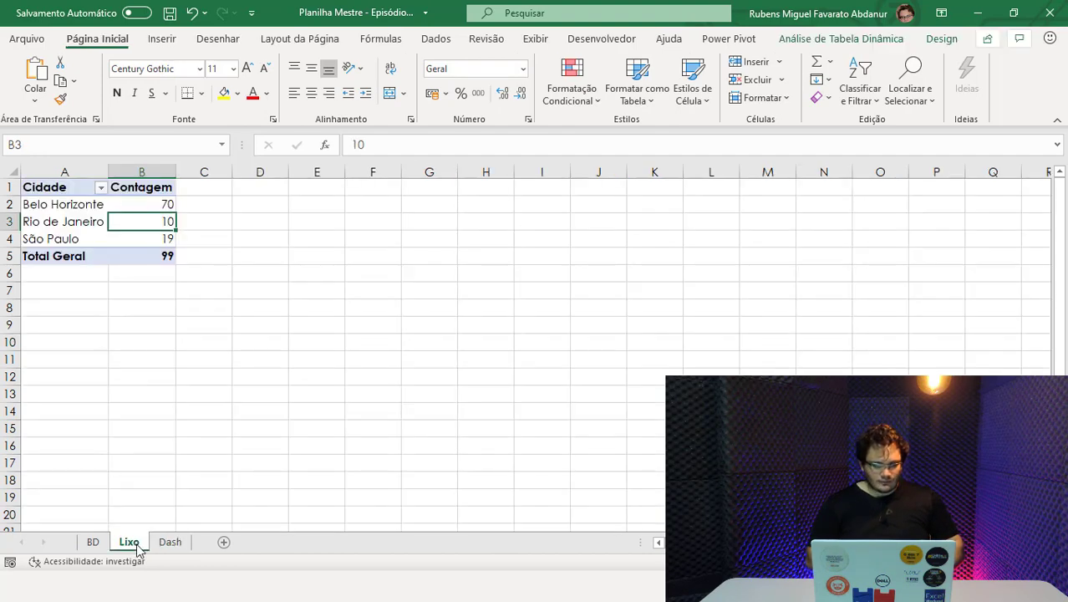
left_click(74, 222)
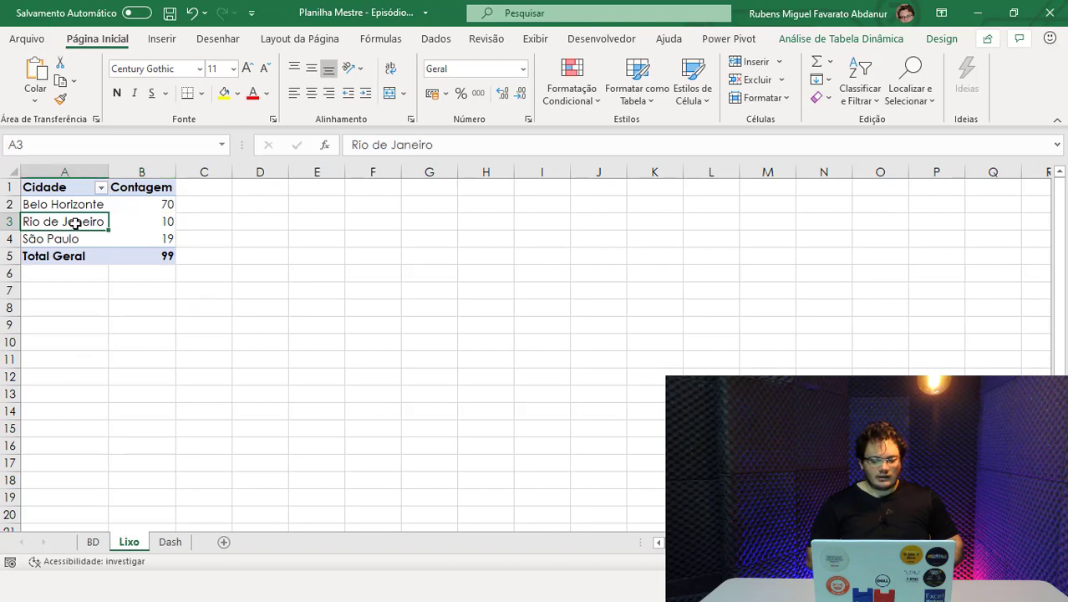
left_click(127, 238)
left_click(84, 226)
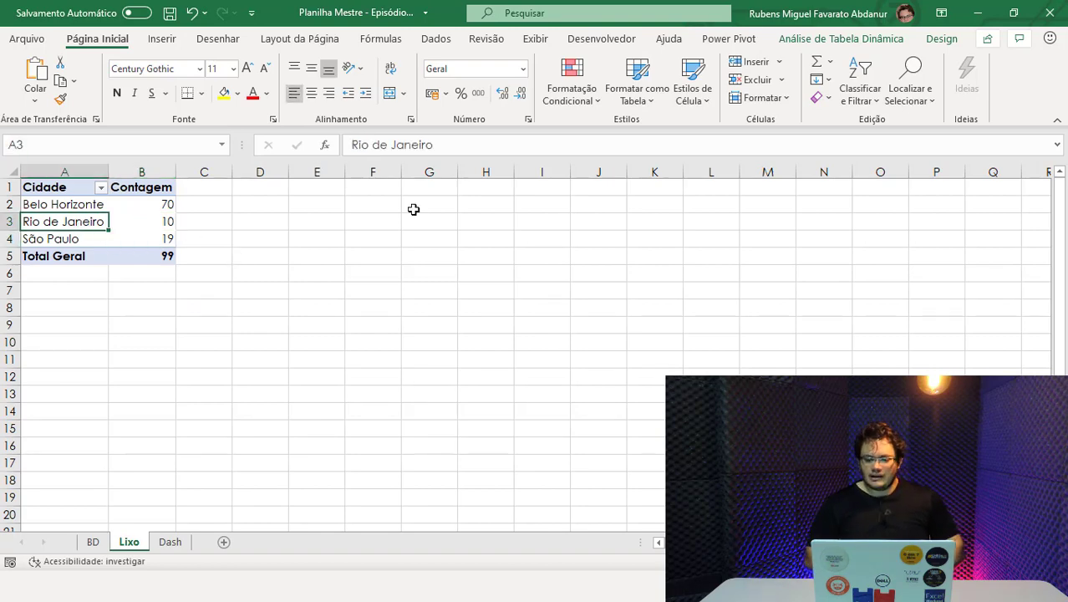
left_click(865, 38)
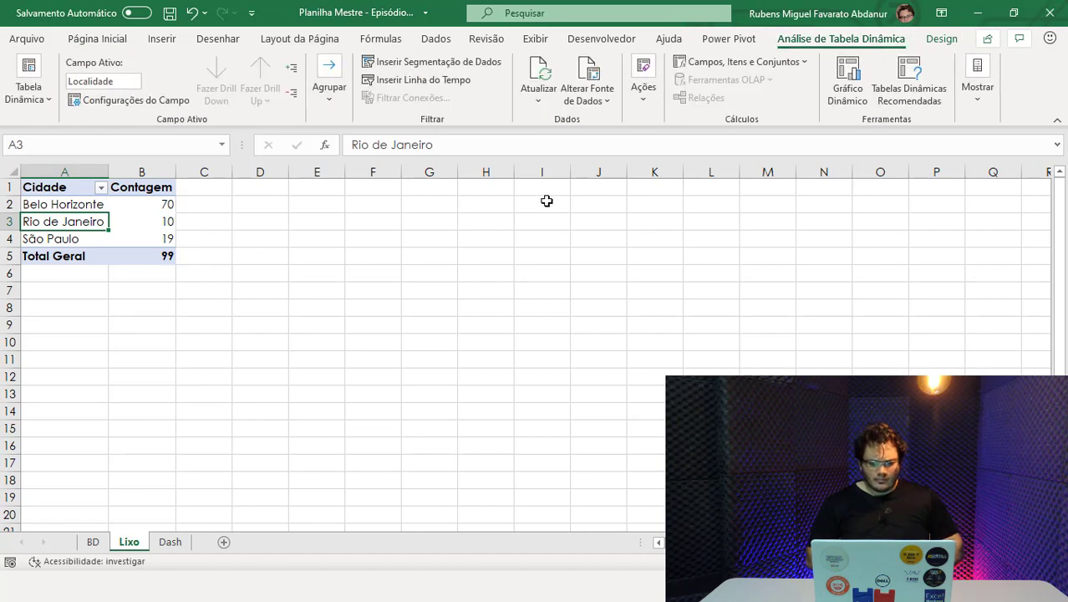
left_click(411, 67)
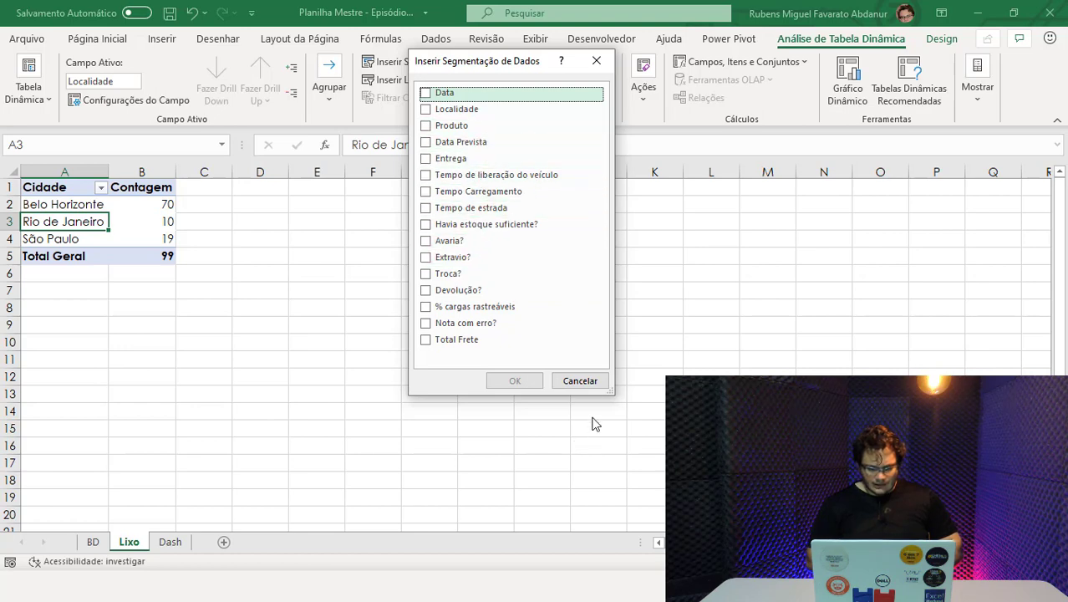
left_click(583, 385)
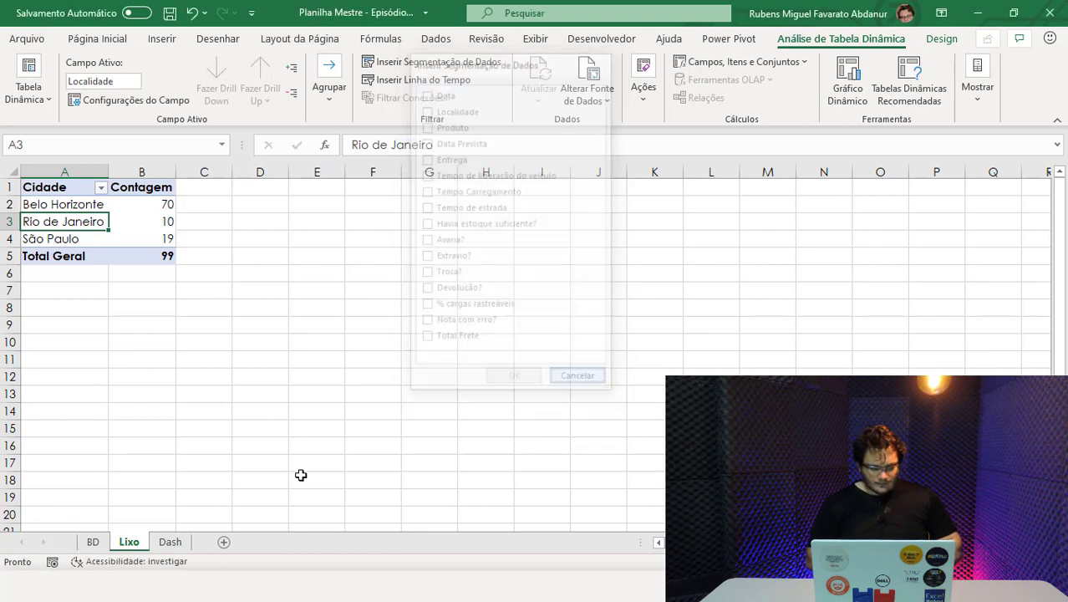
Check the BD sheet's Atraso? column, then run Atualizar Tudo so the Lixo pivot totals 99.
left_click(93, 541)
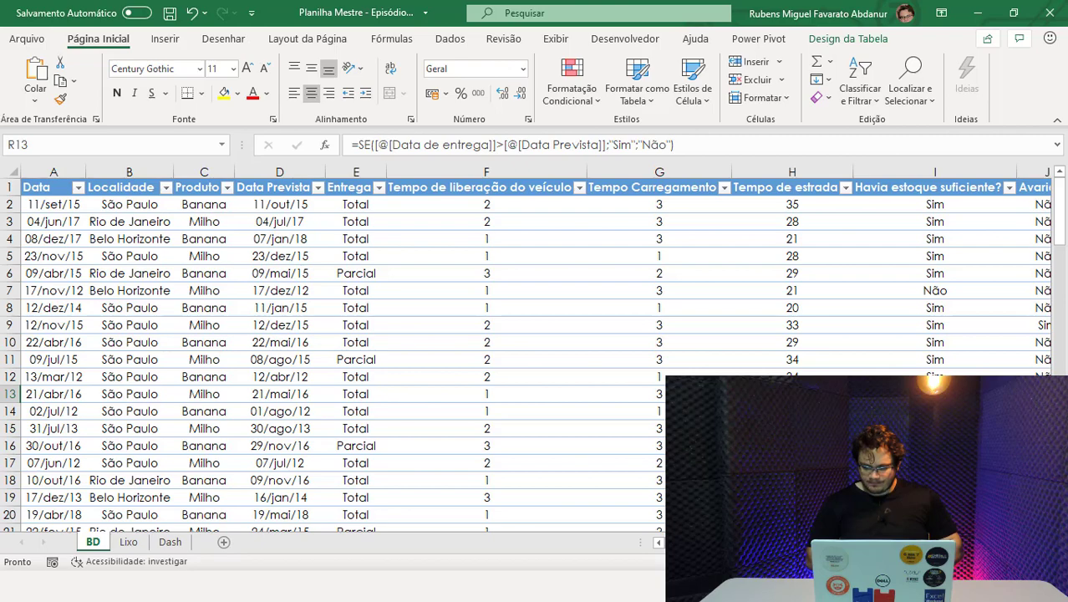
scroll(535, 351, "right", 3)
scroll(535, 351, "right", 5)
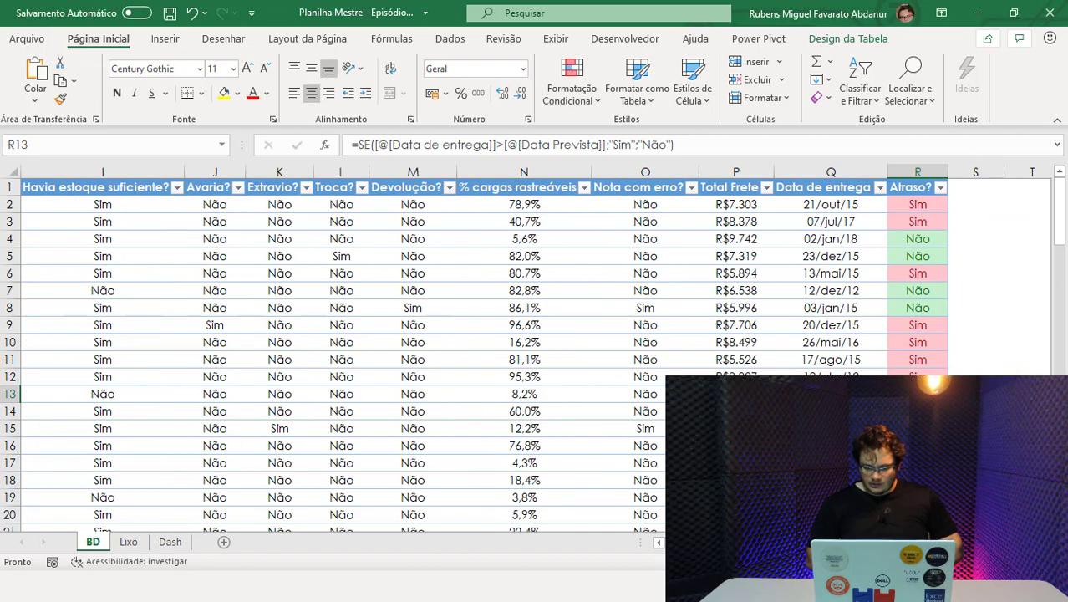
scroll(535, 351, "left", 8)
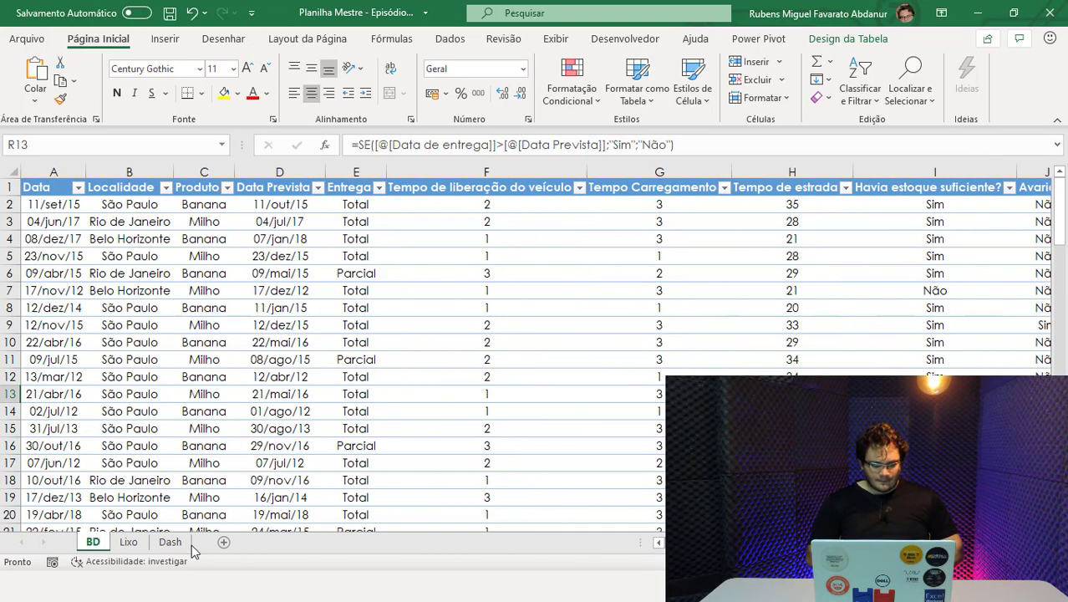
left_click(130, 543)
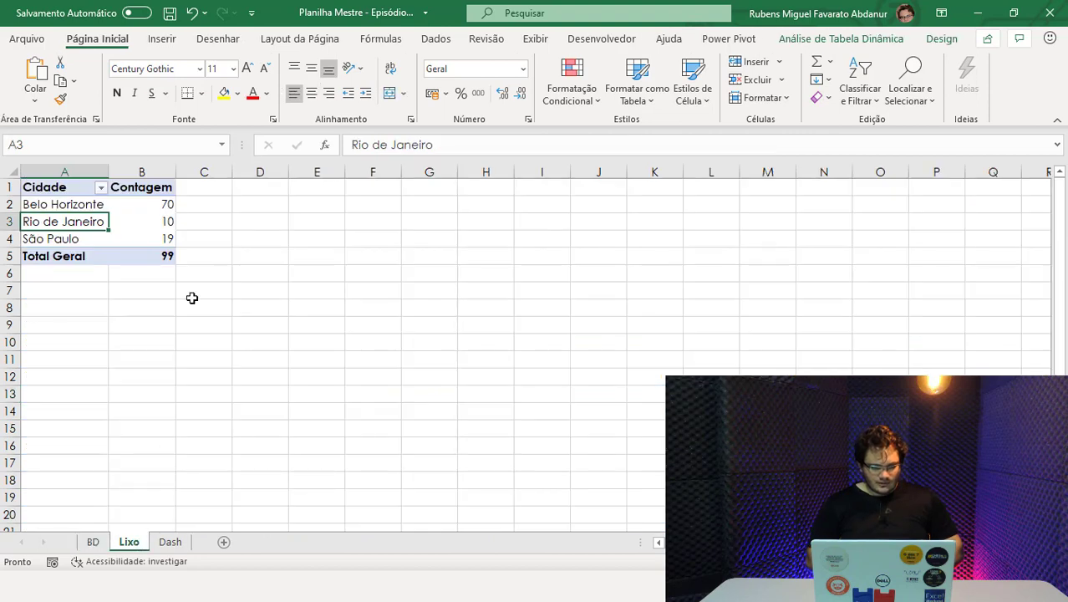
left_click(148, 219)
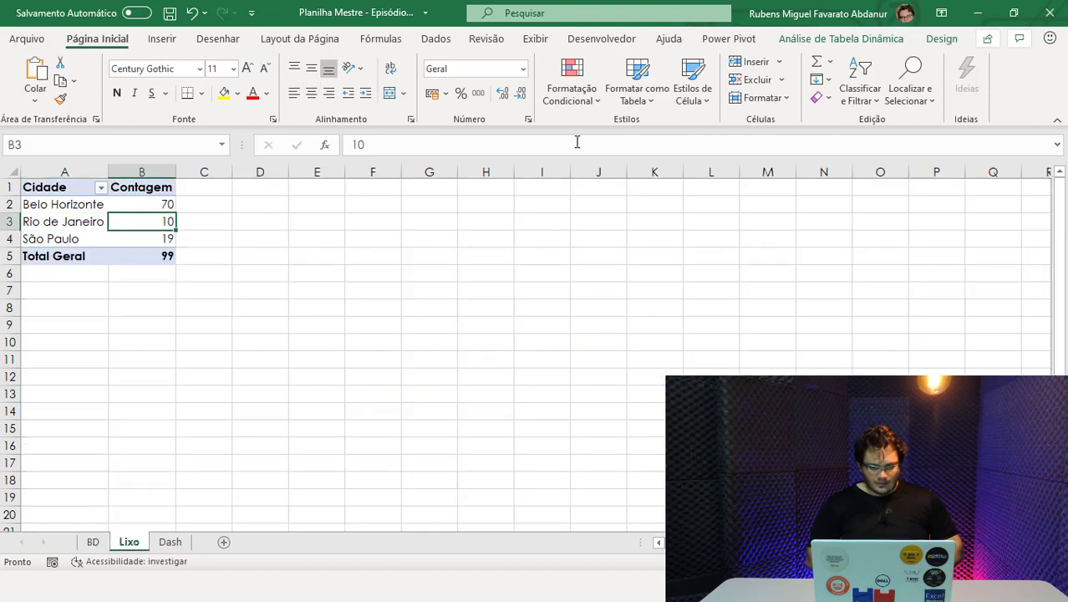
left_click(435, 39)
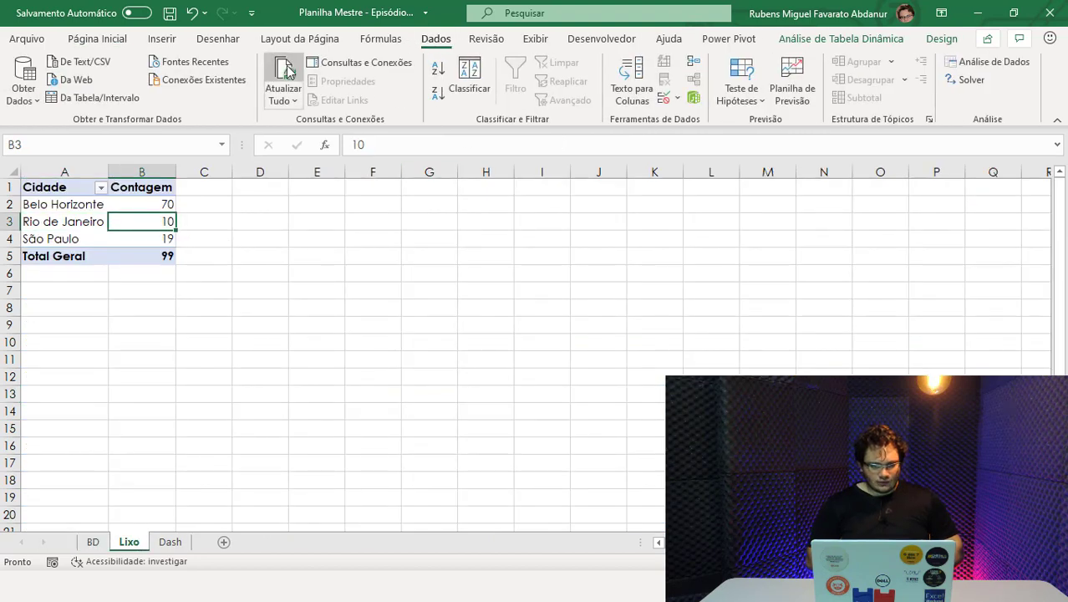
left_click(288, 101)
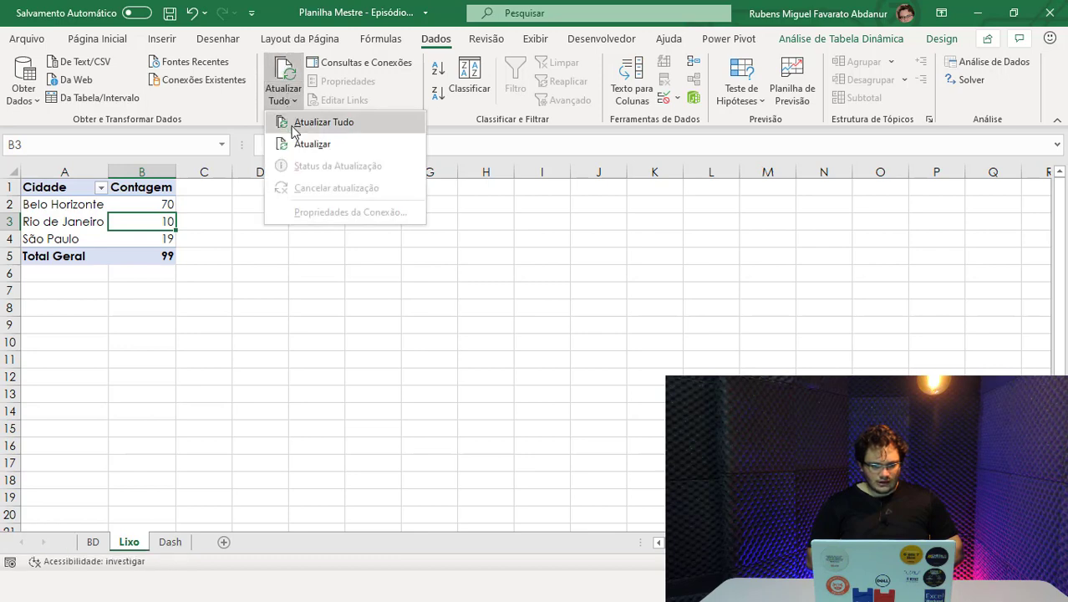
left_click(323, 122)
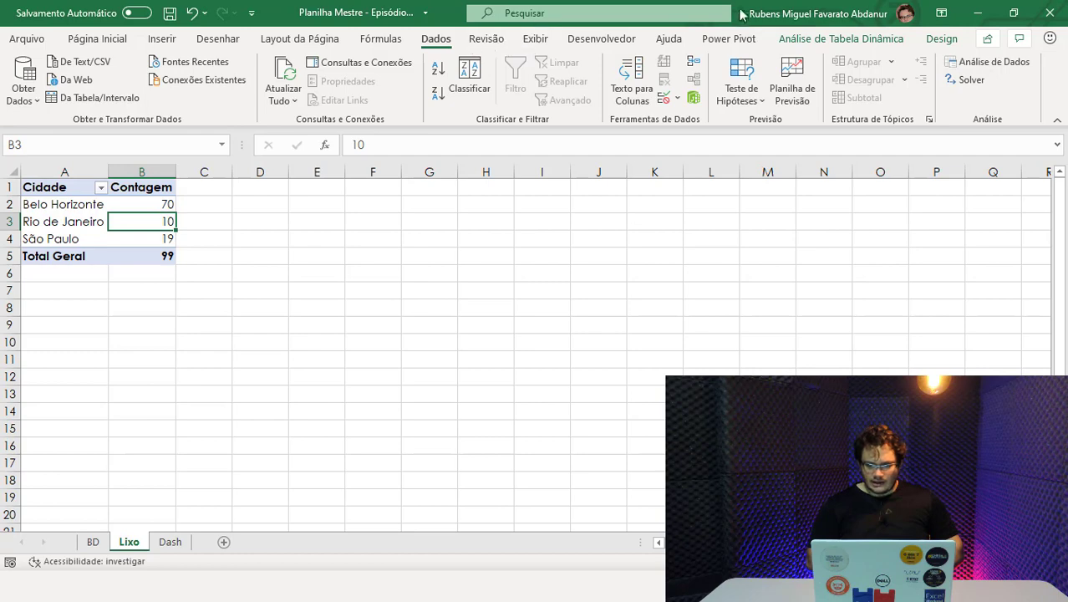
left_click(840, 38)
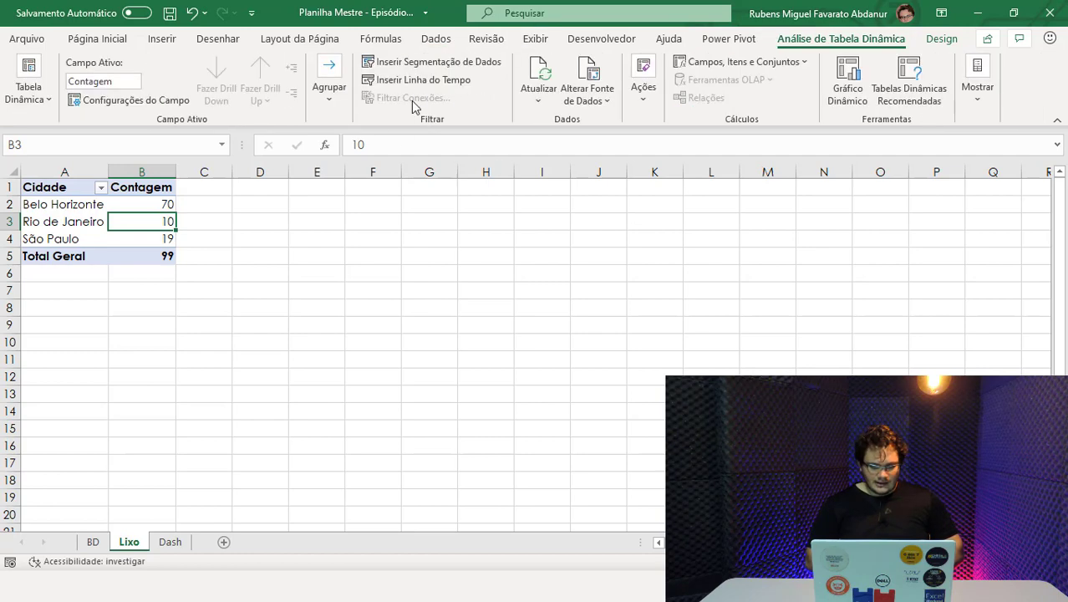
Insert Atraso? and Produto slicers, place them side by side, and cut both from Lixo.
left_click(442, 67)
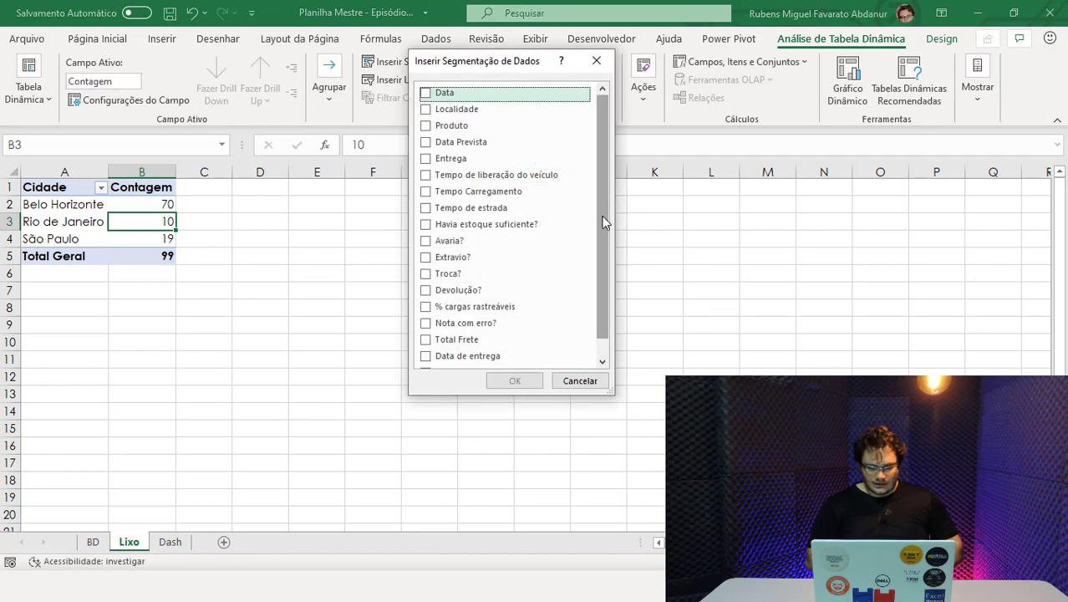
left_click_drag(605, 222, 598, 289)
left_click(456, 354)
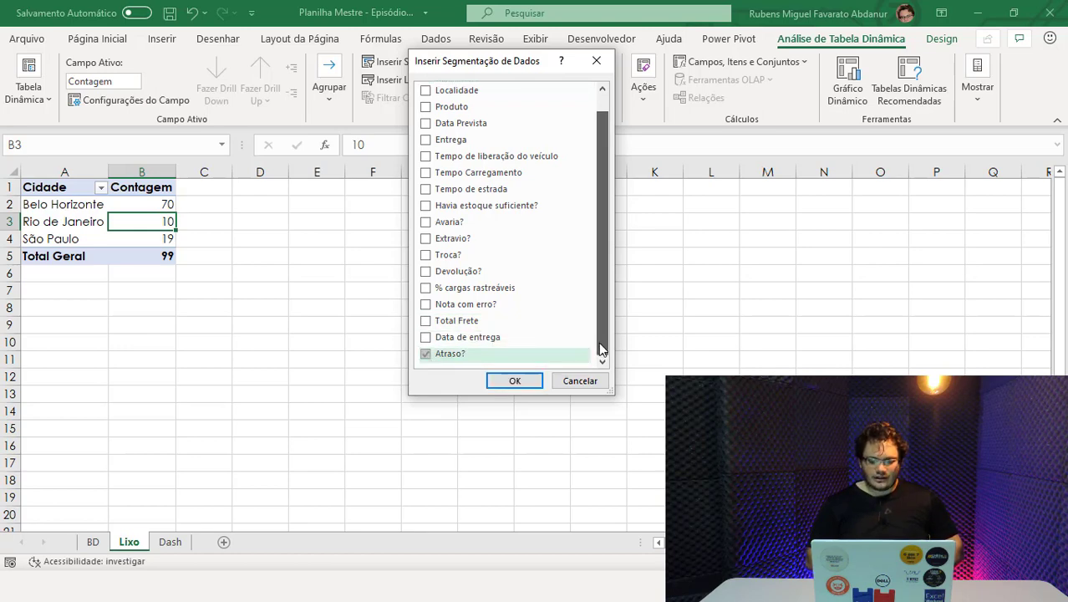
left_click_drag(600, 349, 597, 280)
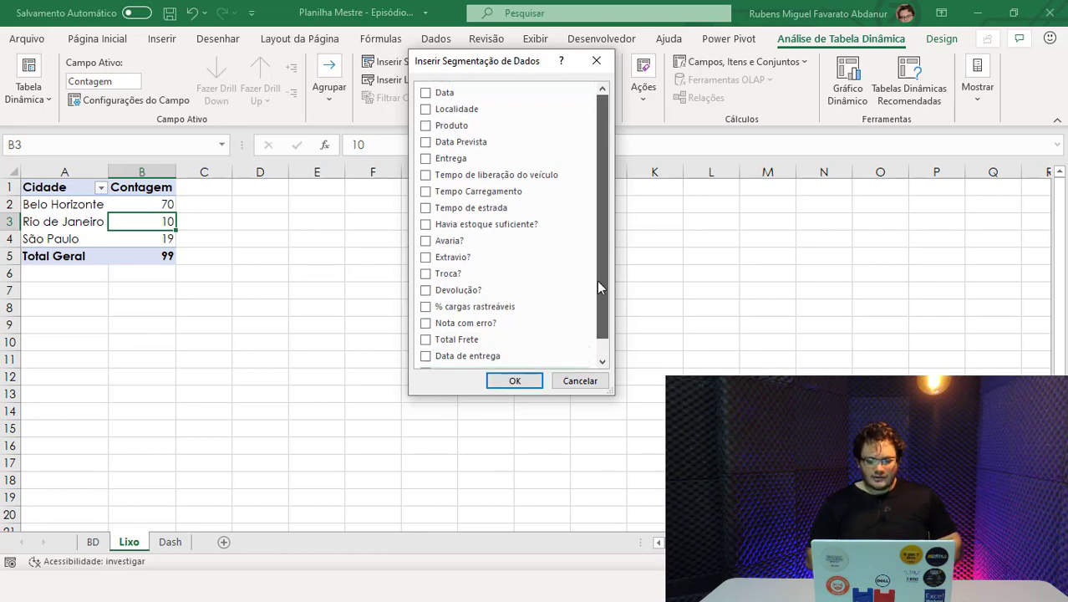
left_click(427, 126)
left_click(511, 380)
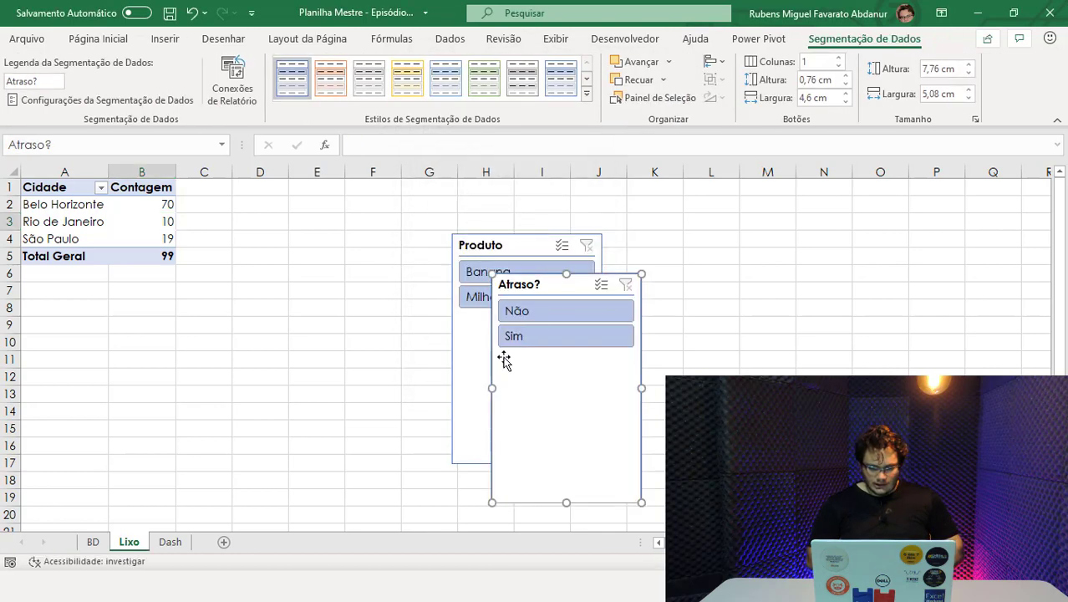
left_click_drag(539, 286, 313, 242)
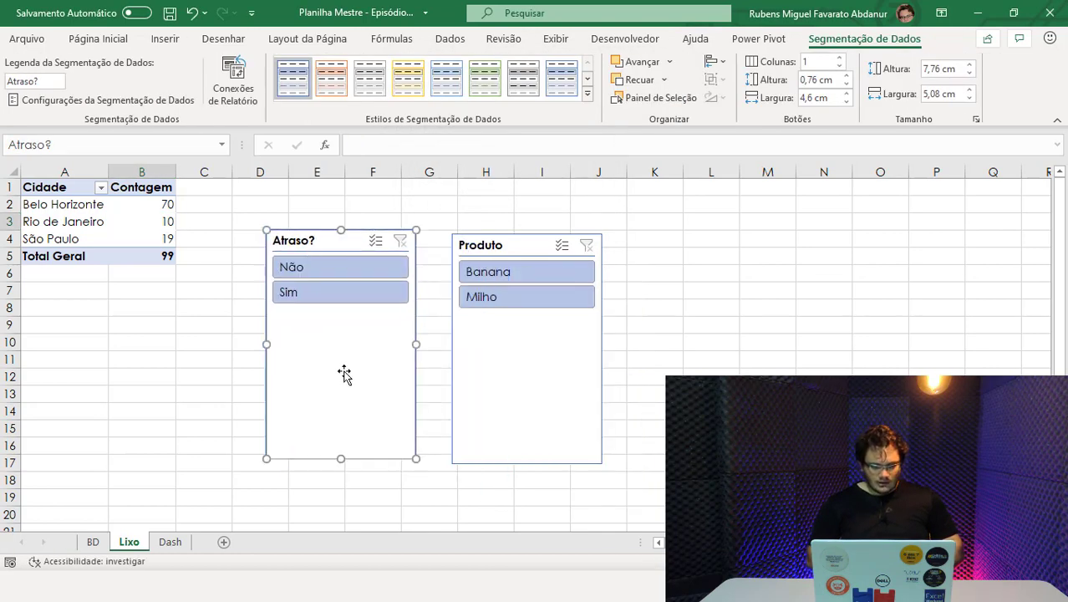
left_click(494, 248, "ctrl")
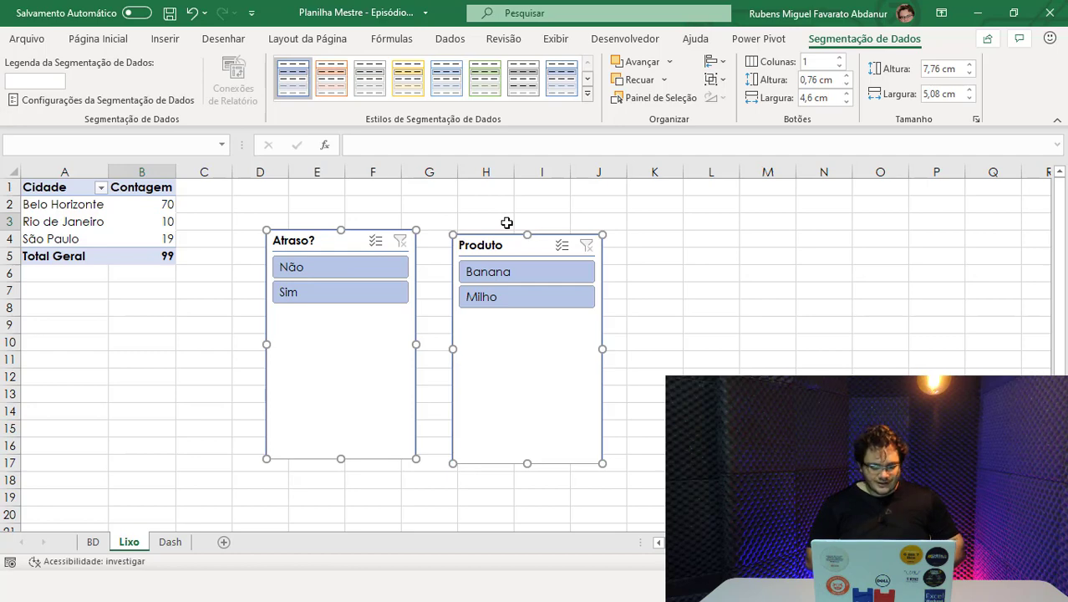
key("ctrl+x")
Paste the slicers onto the Dash sheet and fit the Atraso? slicer under the Menu label.
left_click(171, 543)
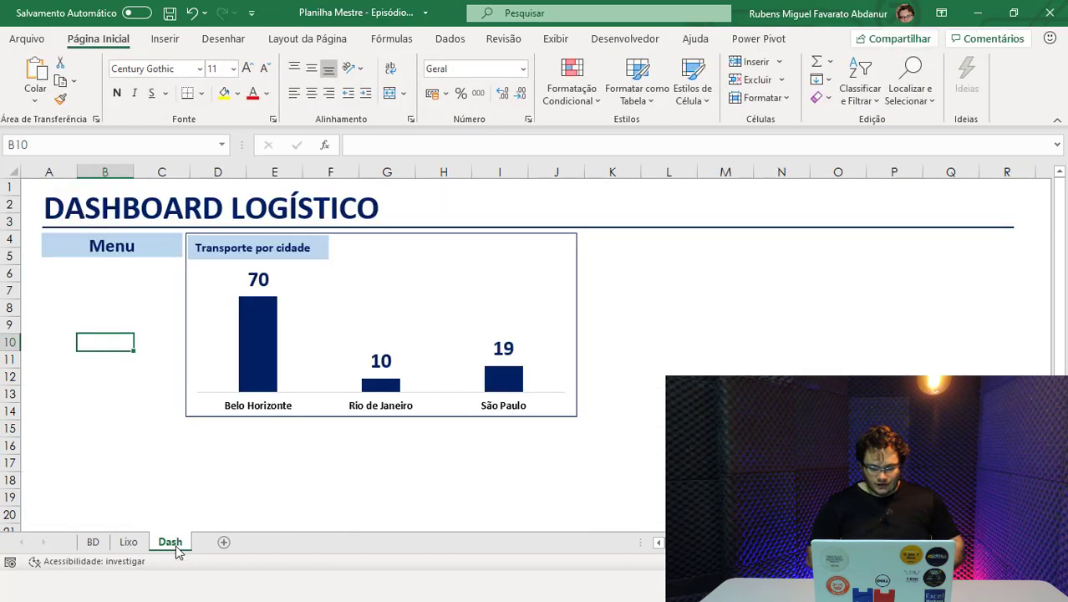
left_click(726, 288)
key("ctrl+v")
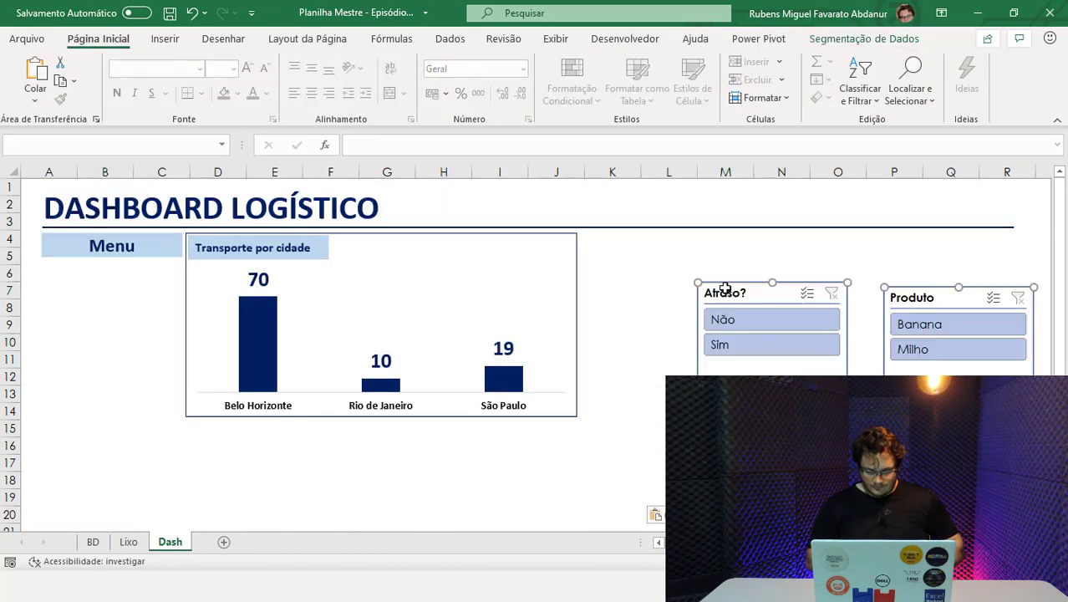
mouse_move(729, 291)
left_mouse_down()
mouse_move(697, 267)
mouse_move(213, 311)
mouse_move(84, 270)
left_mouse_up()
left_click(644, 289)
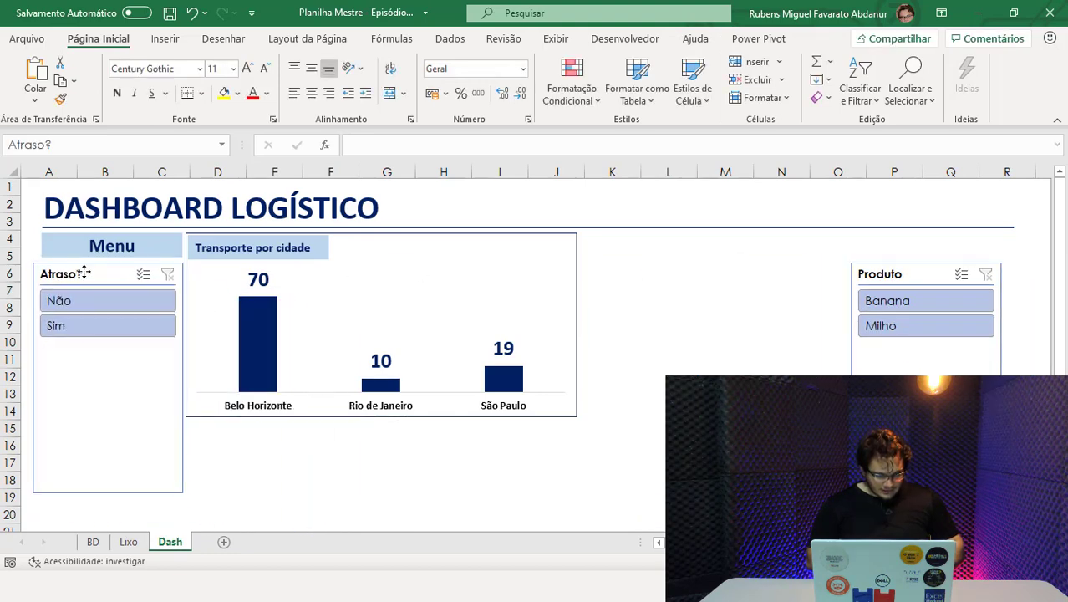
left_click(84, 270)
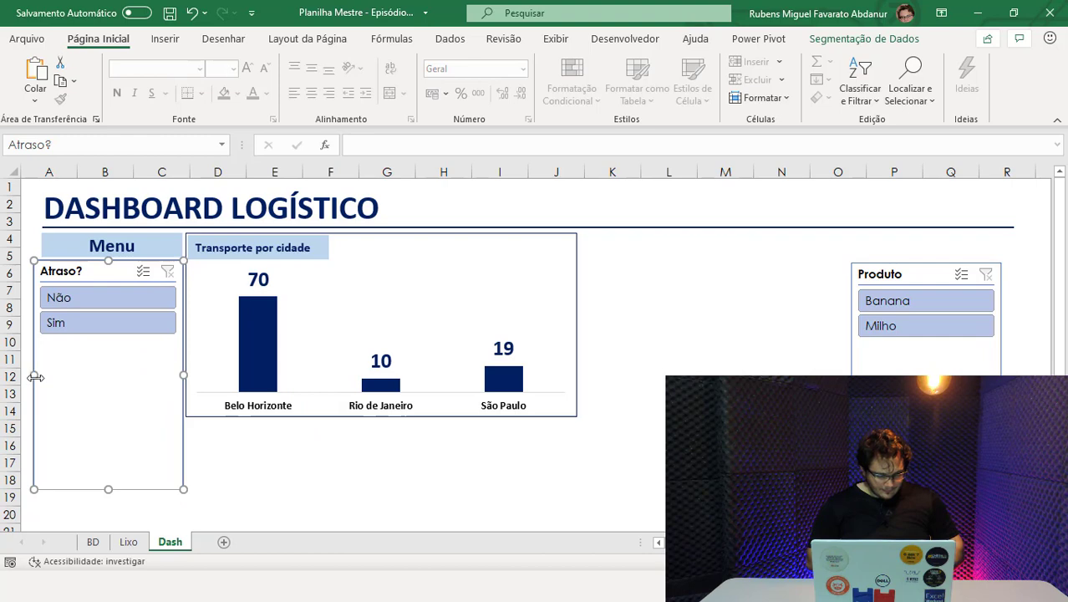
left_click_drag(33, 377, 43, 373)
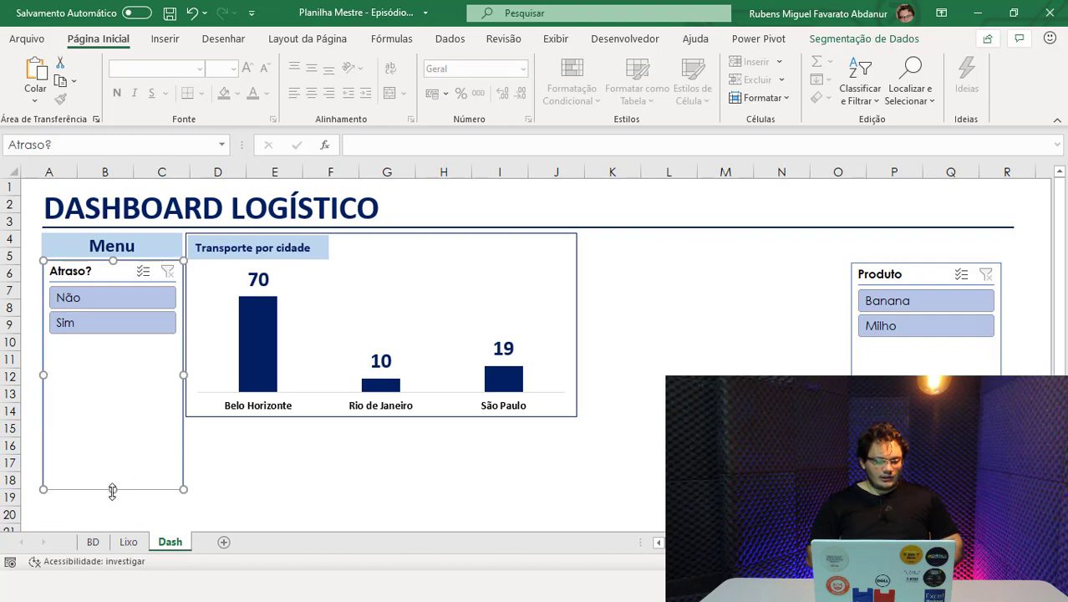
mouse_move(112, 492)
left_mouse_down()
mouse_move(107, 322)
mouse_move(112, 355)
left_mouse_up()
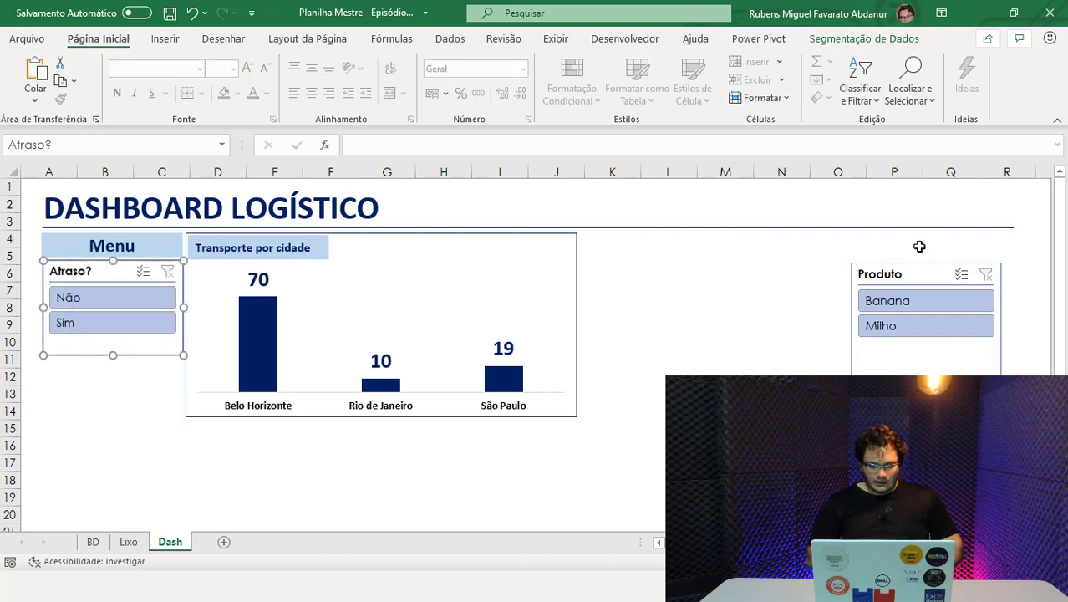
Move the Produto slicer below the Atraso? slicer and narrow it to the menu width.
mouse_move(906, 277)
left_mouse_down()
mouse_move(326, 269)
mouse_move(673, 261)
left_mouse_up()
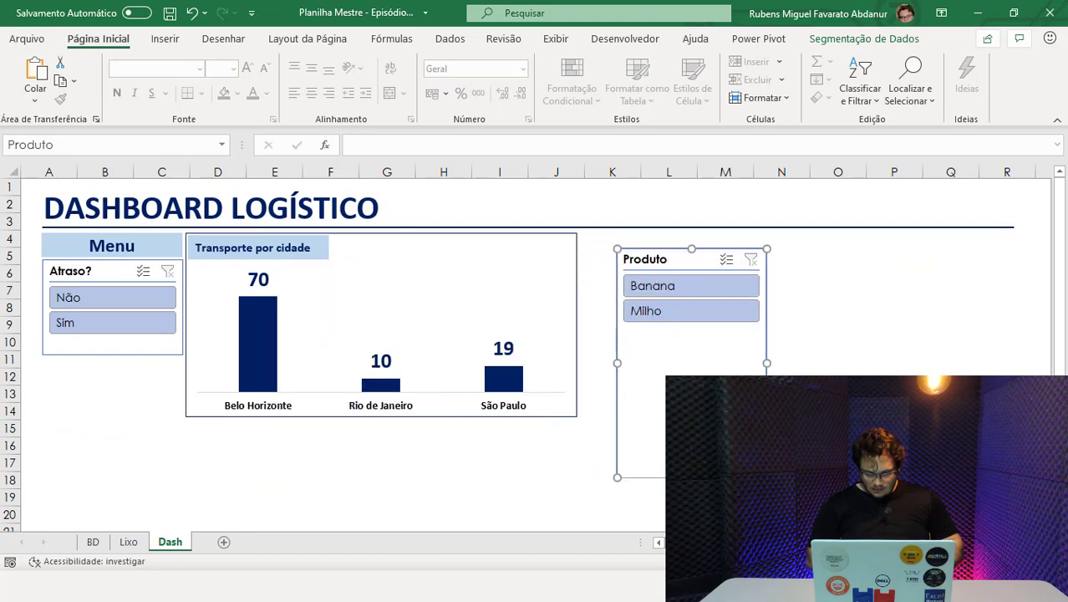
left_click_drag(691, 478, 675, 326)
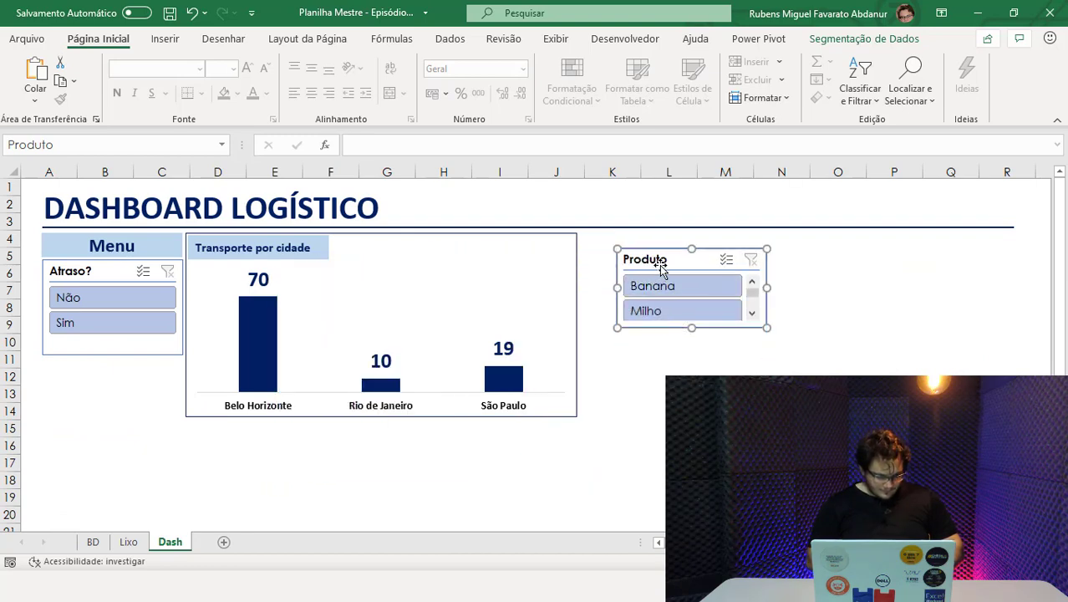
left_click_drag(660, 266, 86, 376)
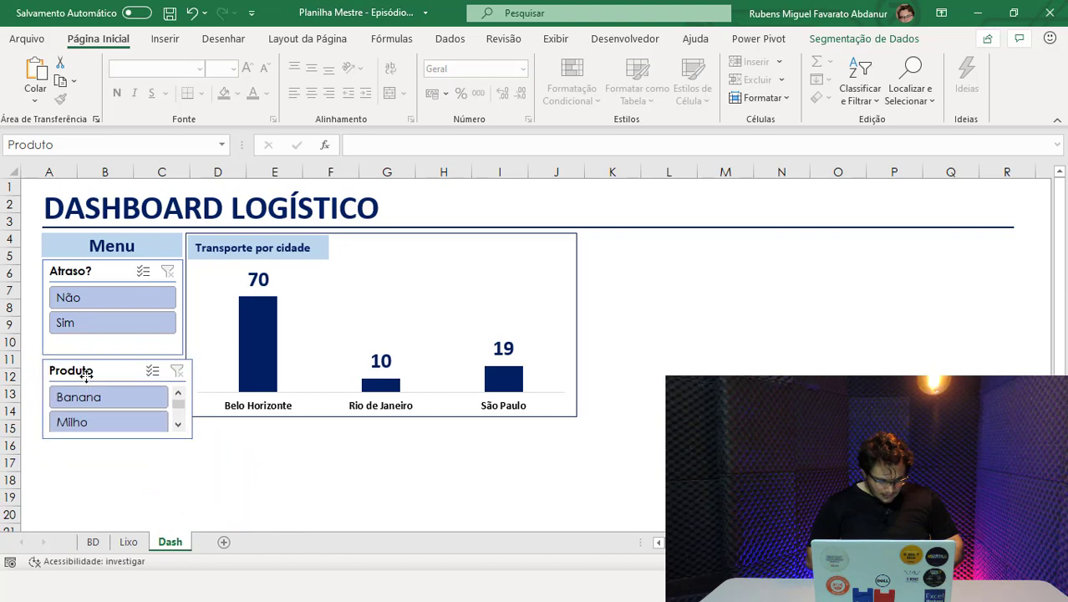
left_click_drag(193, 398, 181, 393)
left_click(148, 485)
left_click(114, 431)
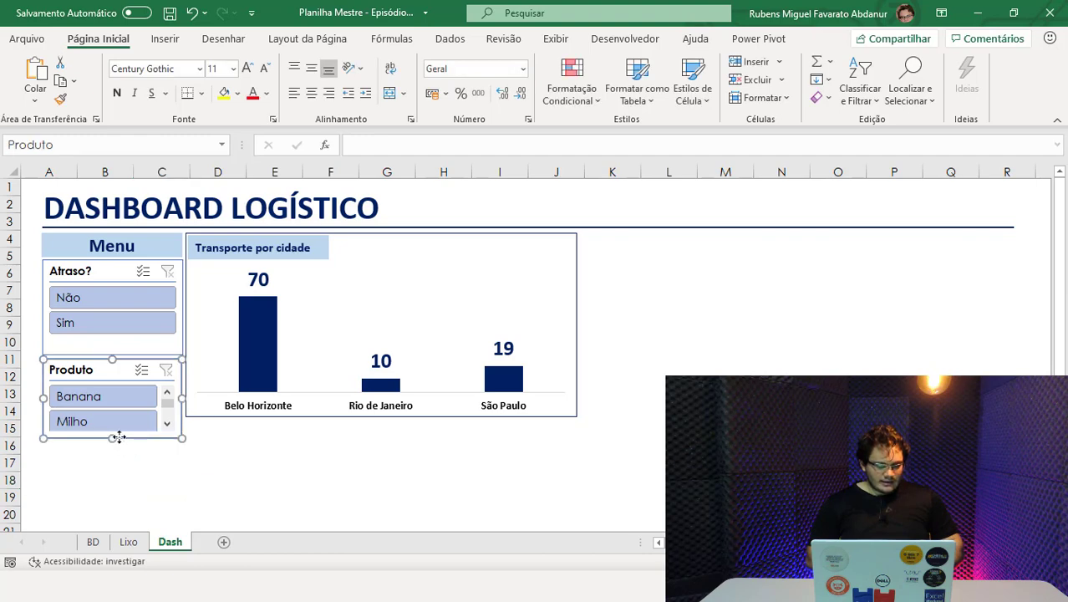
left_click_drag(112, 437, 111, 447)
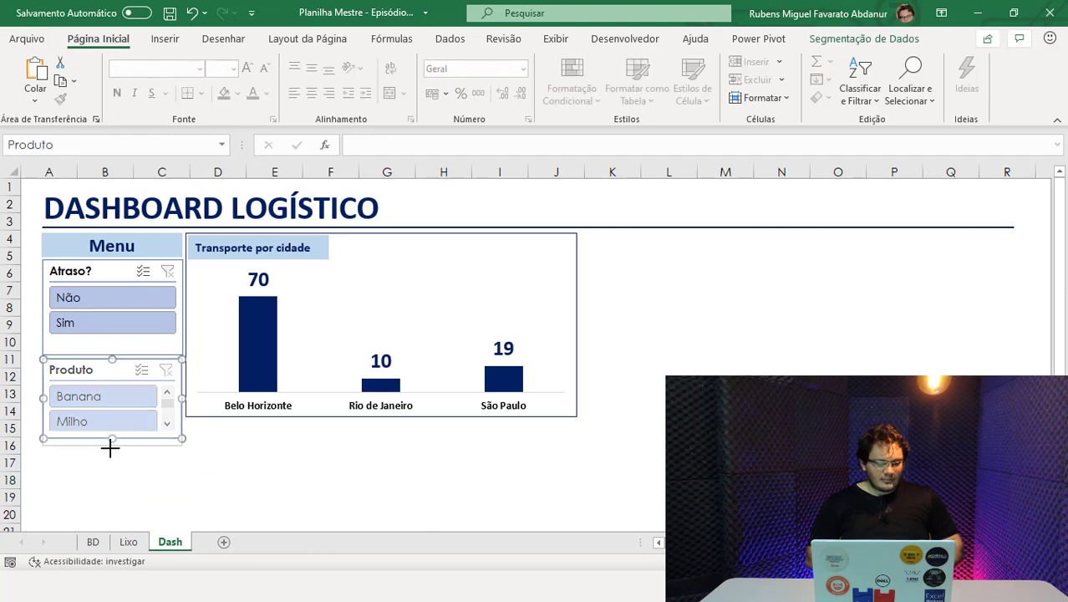
left_click(138, 486)
left_click(98, 346)
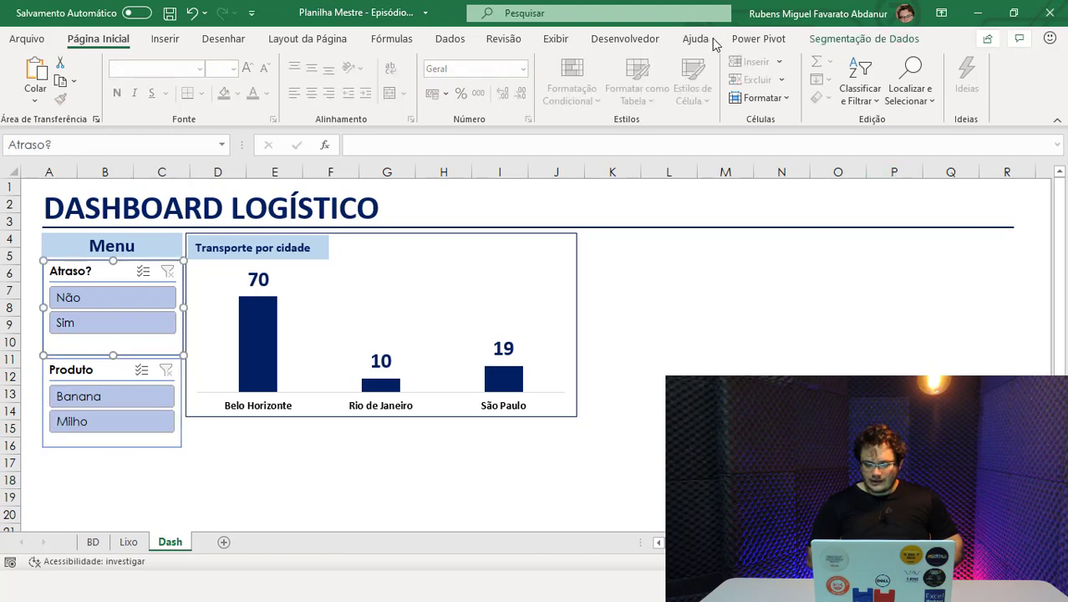
Set the Produto slicer's Altura to 3,23 cm and Largura to 4,76 cm.
left_click(862, 38)
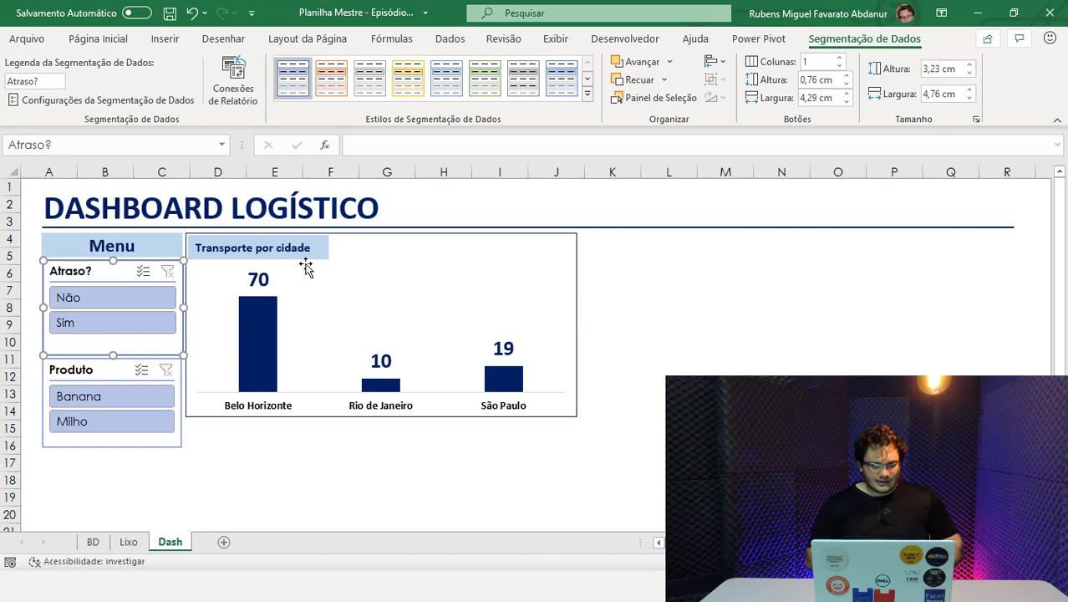
left_click(112, 369)
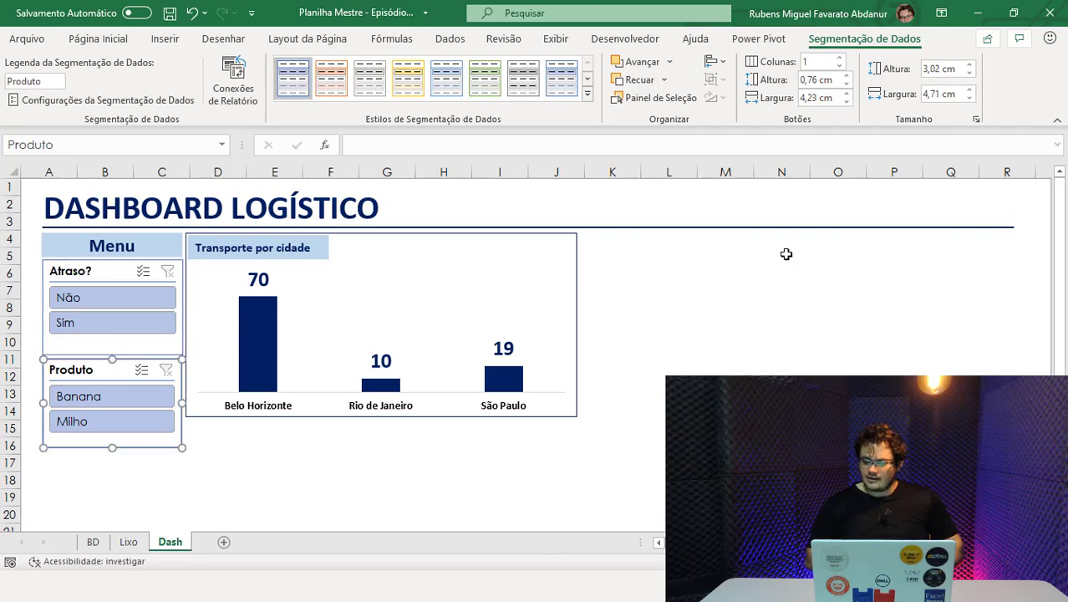
left_click(942, 69)
type("3,23")
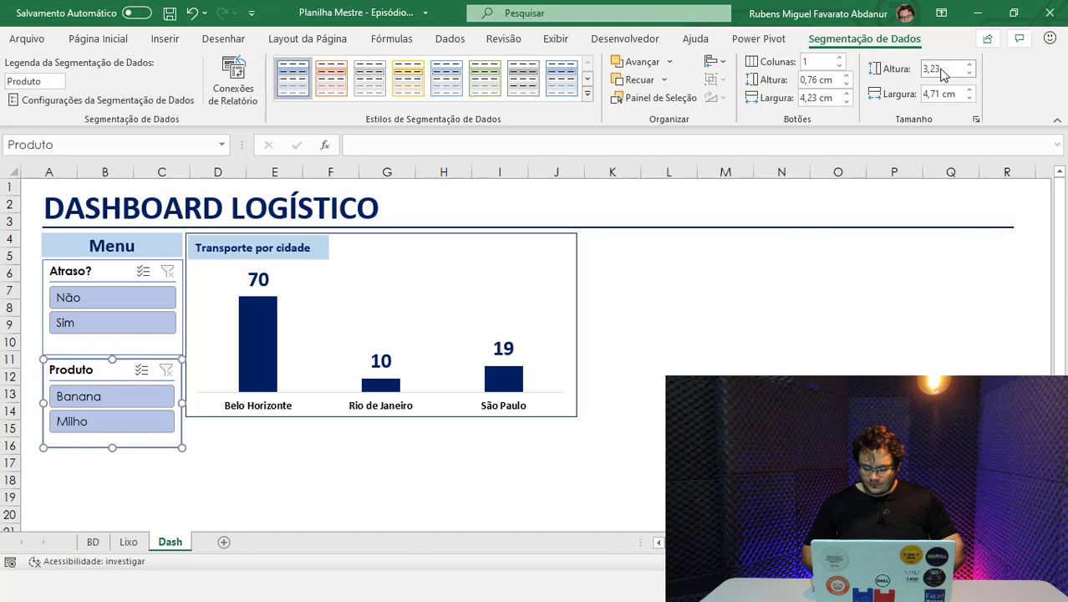
key("Tab")
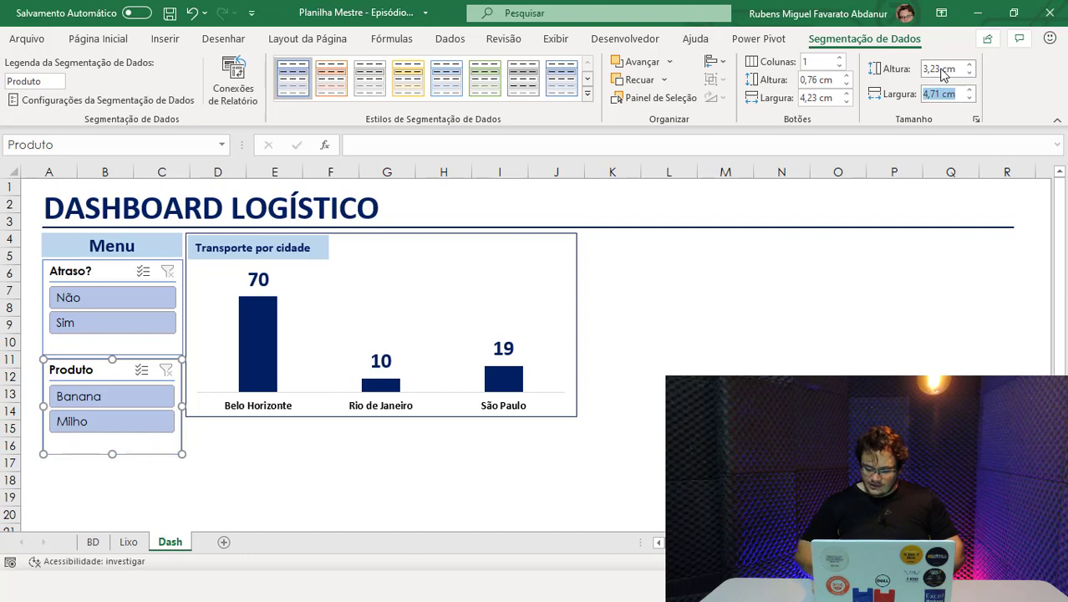
type("4,76")
key("Return")
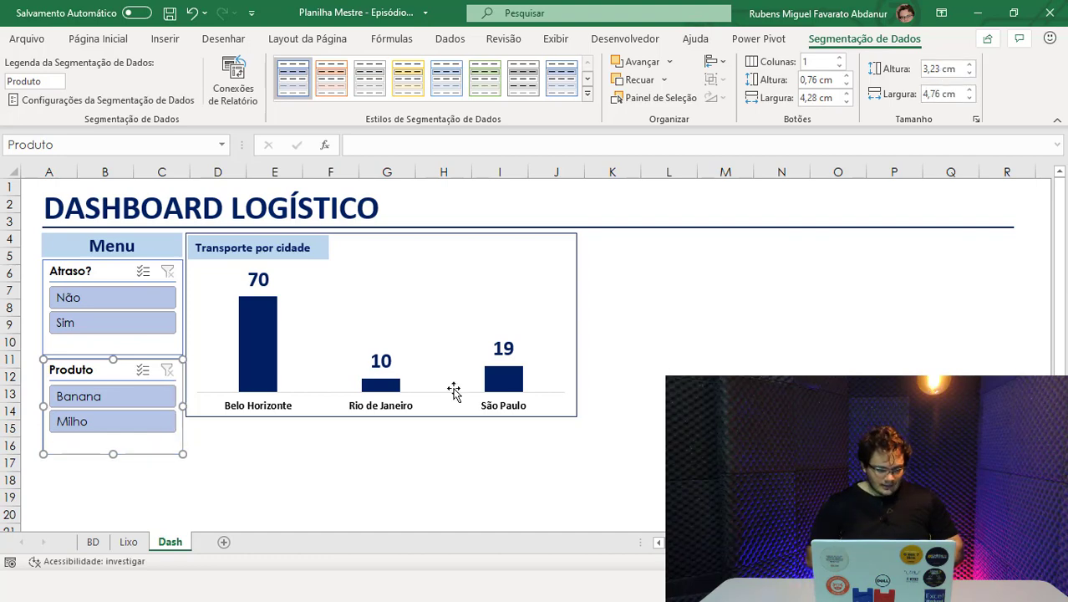
left_click(335, 470)
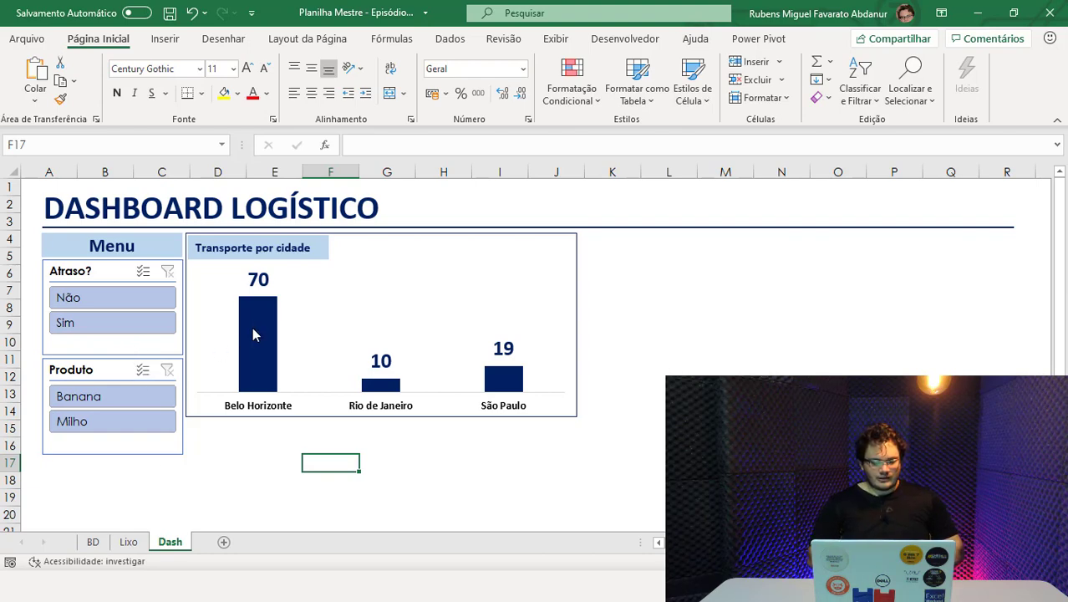
Test the city chart with Atraso? Sim and Produto Banana, clear both slicers, then return to the BD sheet.
left_click(96, 325)
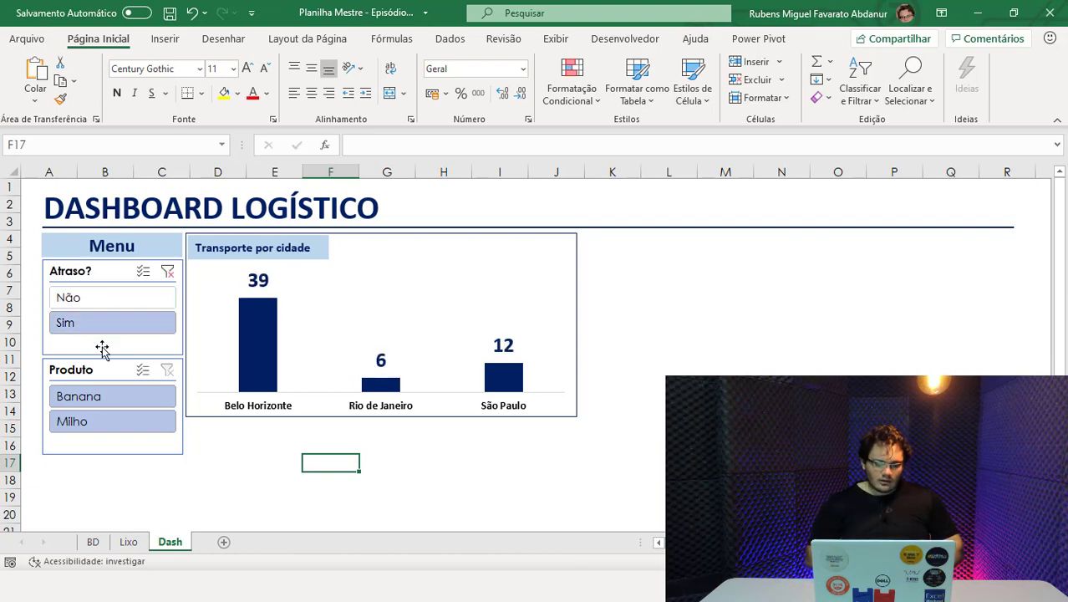
left_click(88, 398)
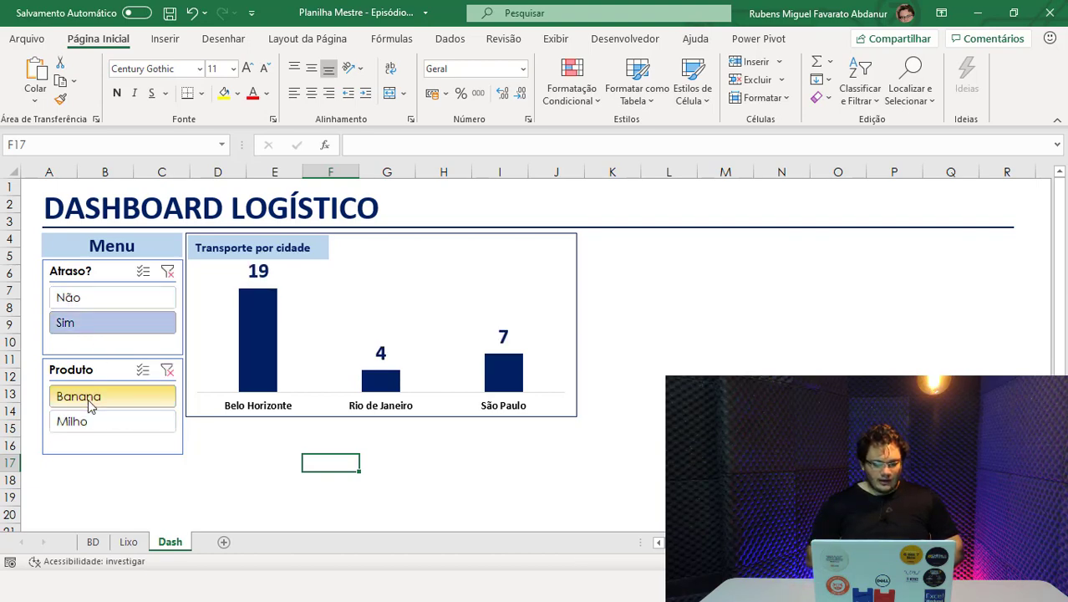
left_click(167, 369)
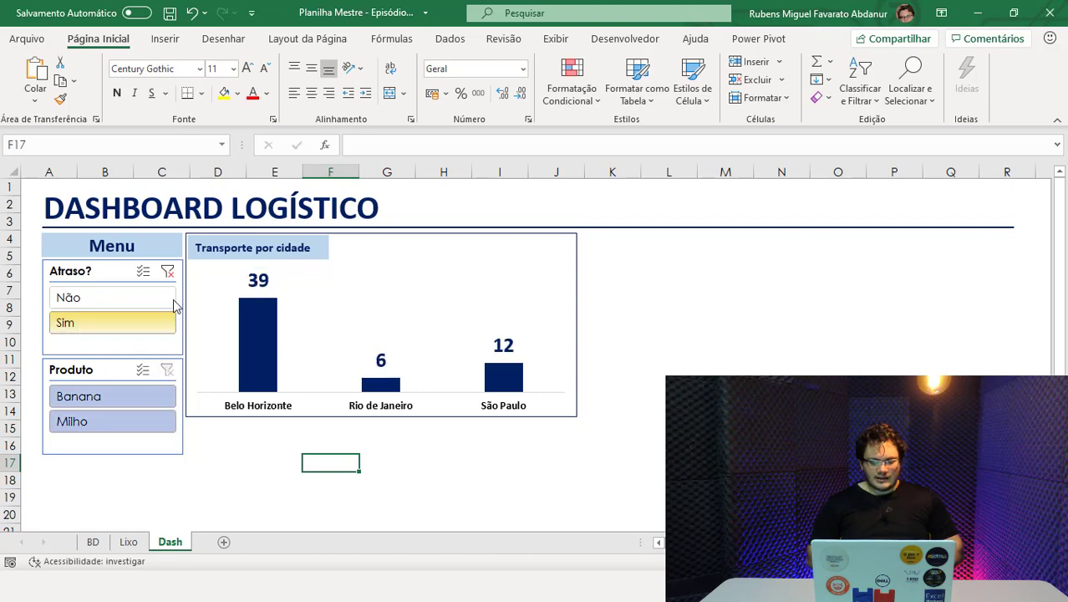
left_click(168, 272)
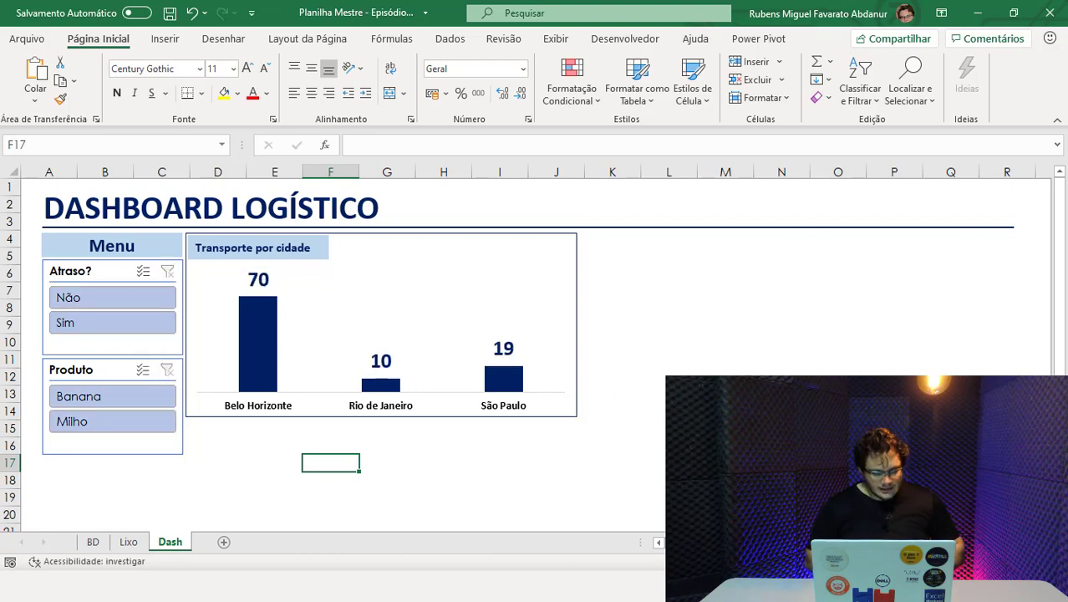
left_click(129, 542)
left_click(92, 542)
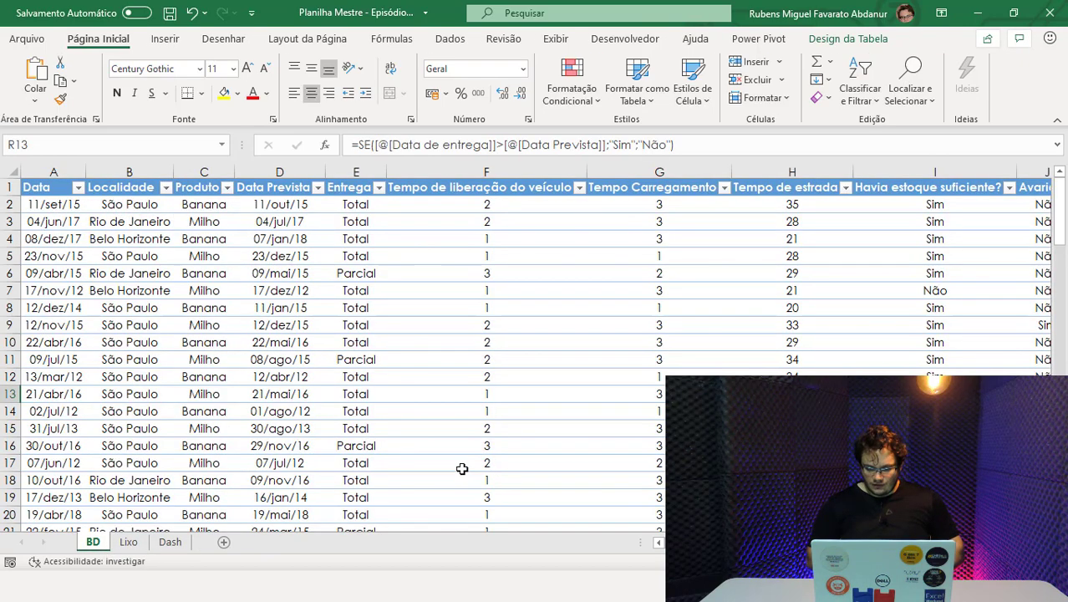
scroll(535, 349, "right", 4)
scroll(535, 349, "right", 3)
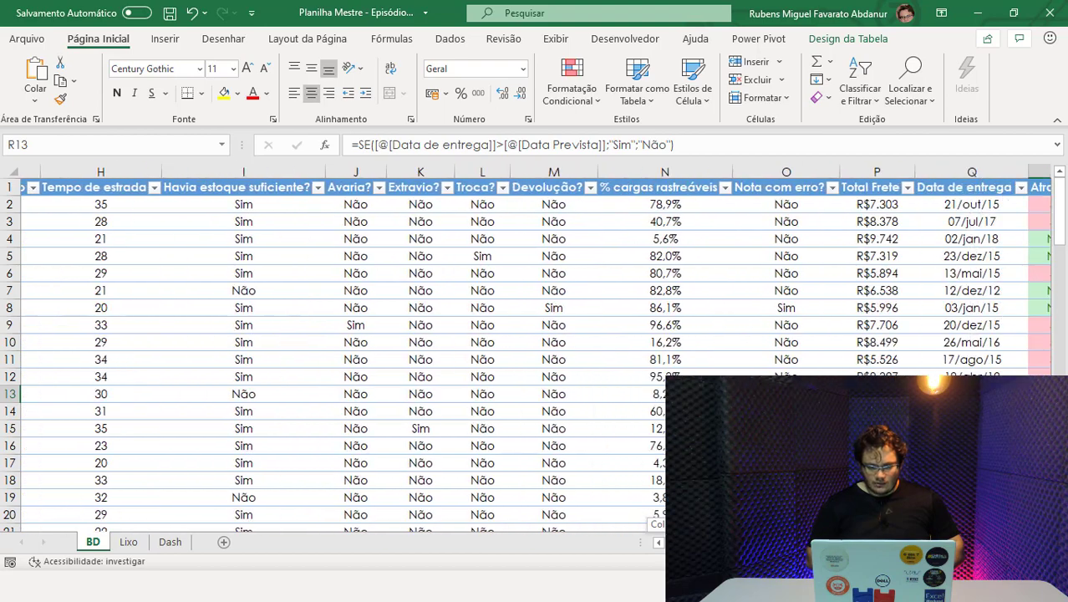
scroll(534, 349, "right", 1)
scroll(535, 349, "left", 2)
scroll(535, 349, "left", 1)
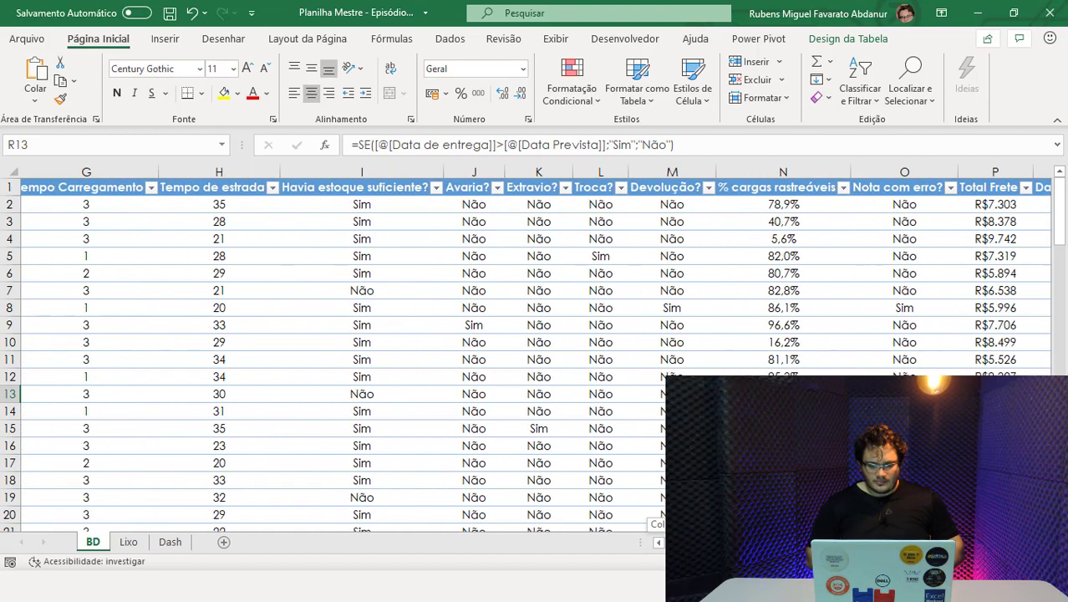
scroll(535, 350, "left", 1)
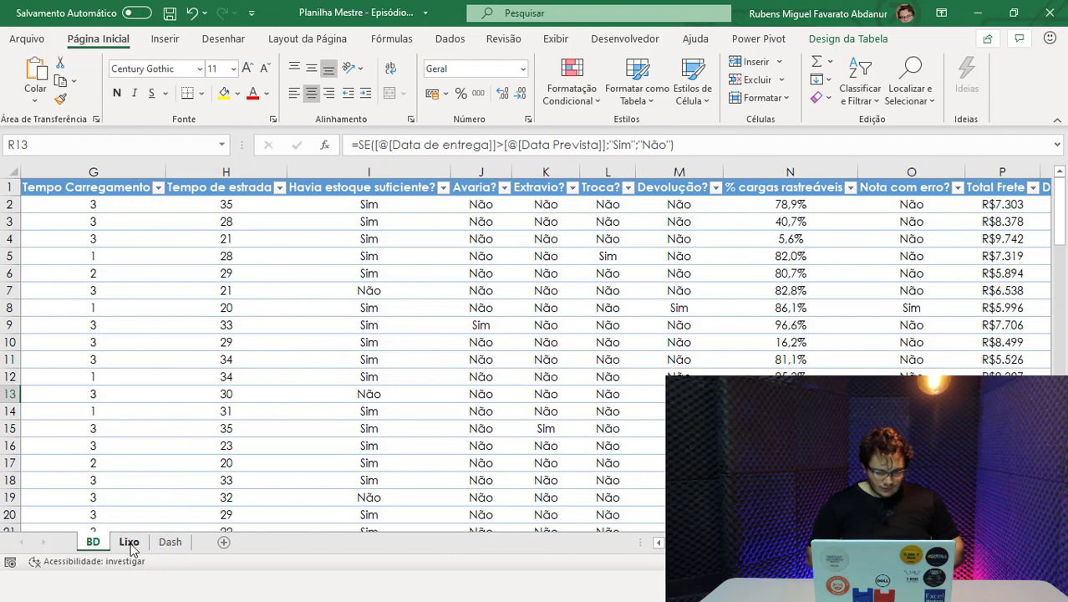
On the Lixo sheet, enter the headers Sim, Não and % in G1:I1.
left_click(130, 543)
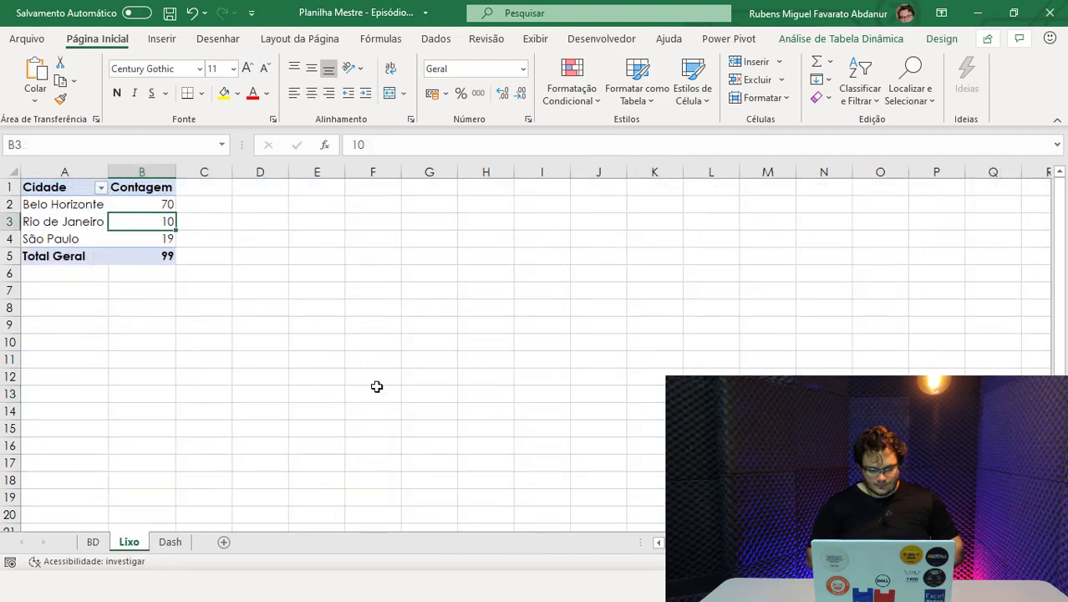
left_click(434, 190)
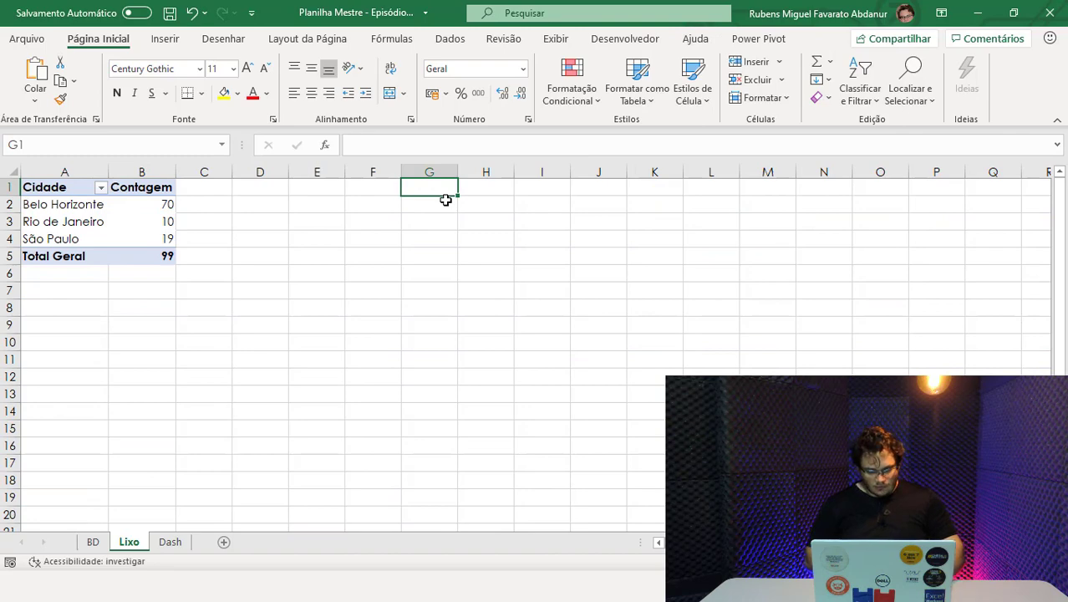
type("Si")
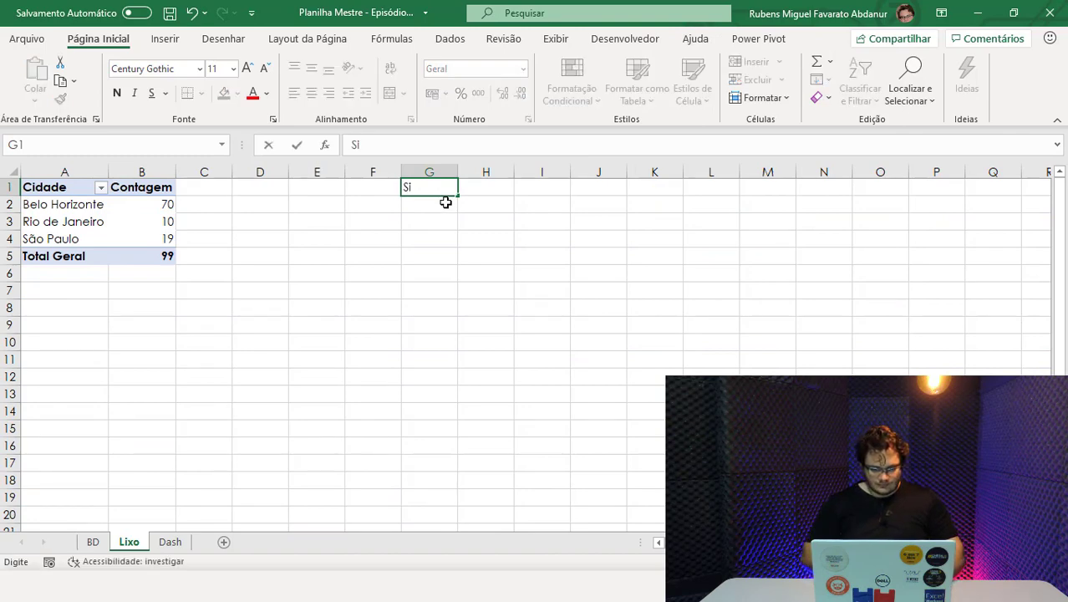
type("m")
key("Return")
key("Up")
key("Right")
type("N")
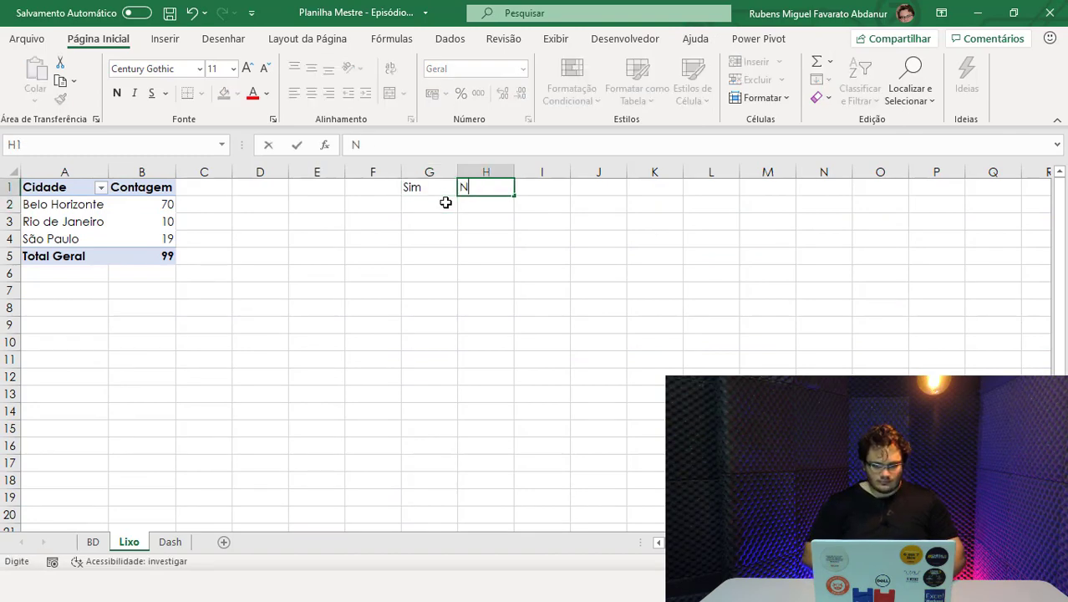
type("ão")
key("Return")
key("Up")
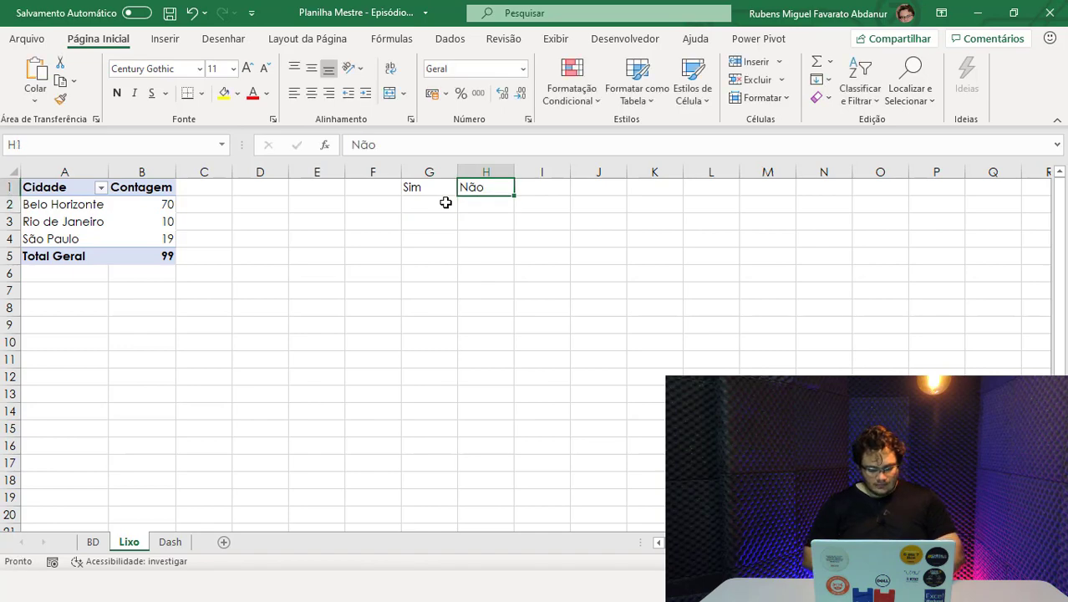
key("Right")
type("%")
key("Return")
key("Left")
key("Left")
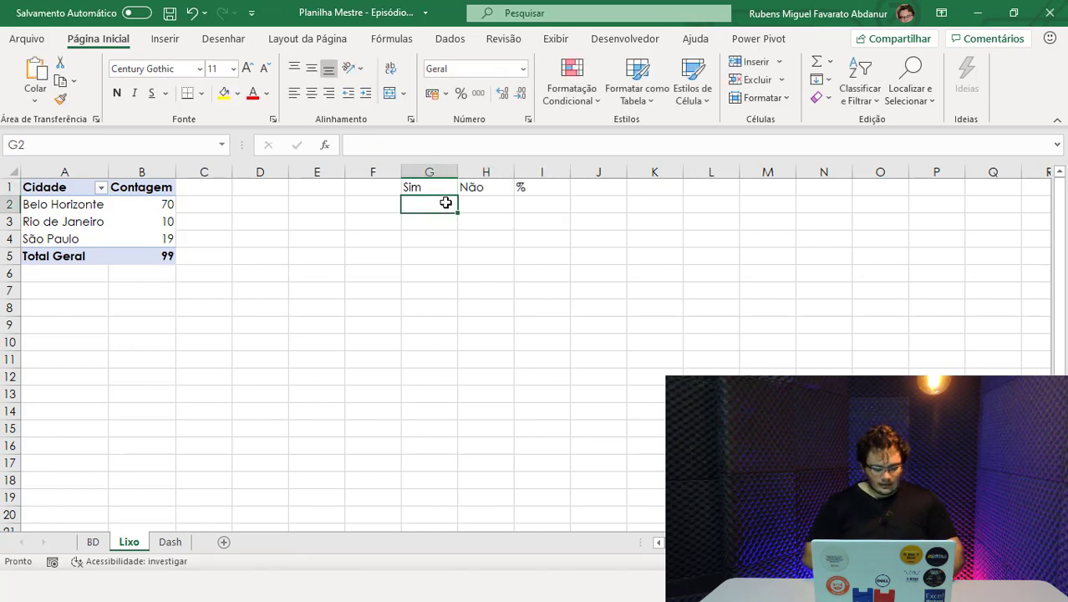
key("Left")
List Avaria, Extravio, Troca and Devolução in F2:F5 and widen column F to fit.
type("Avar")
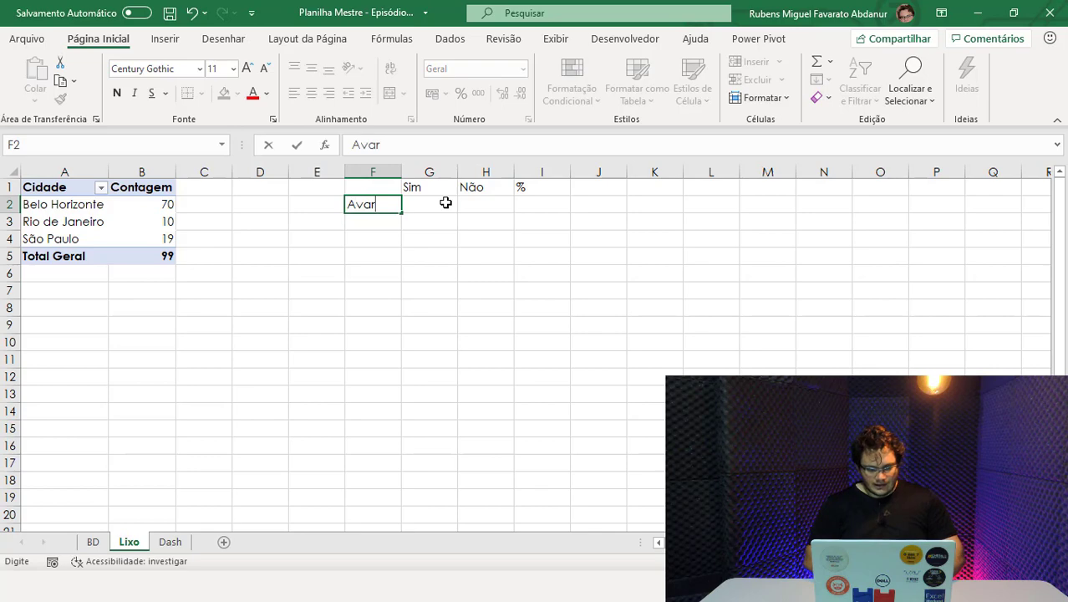
type("ia")
key("Return")
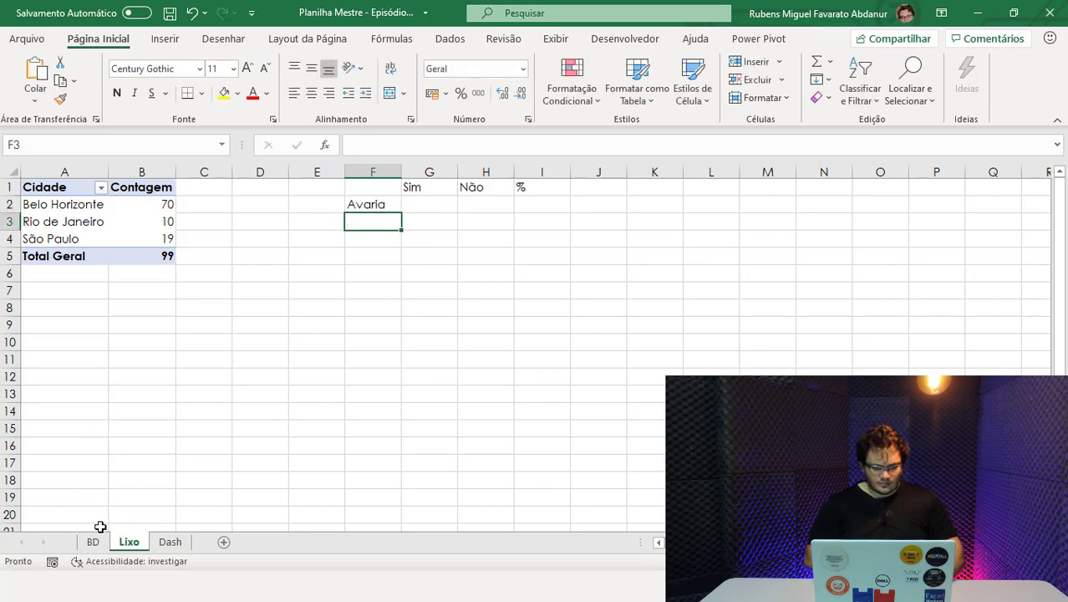
left_click(93, 542)
left_click(130, 542)
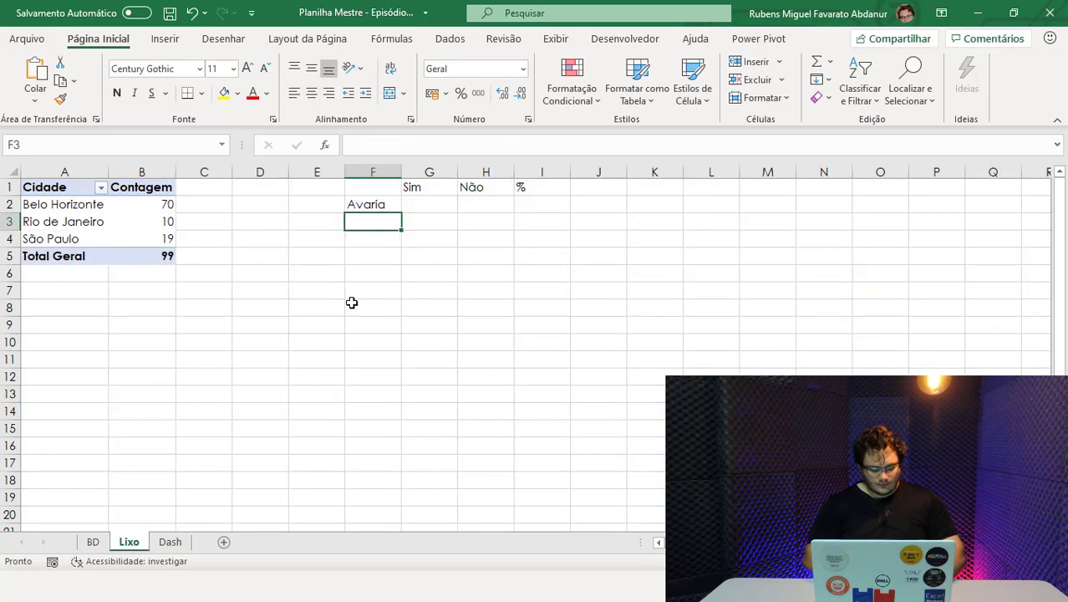
type("Extravio")
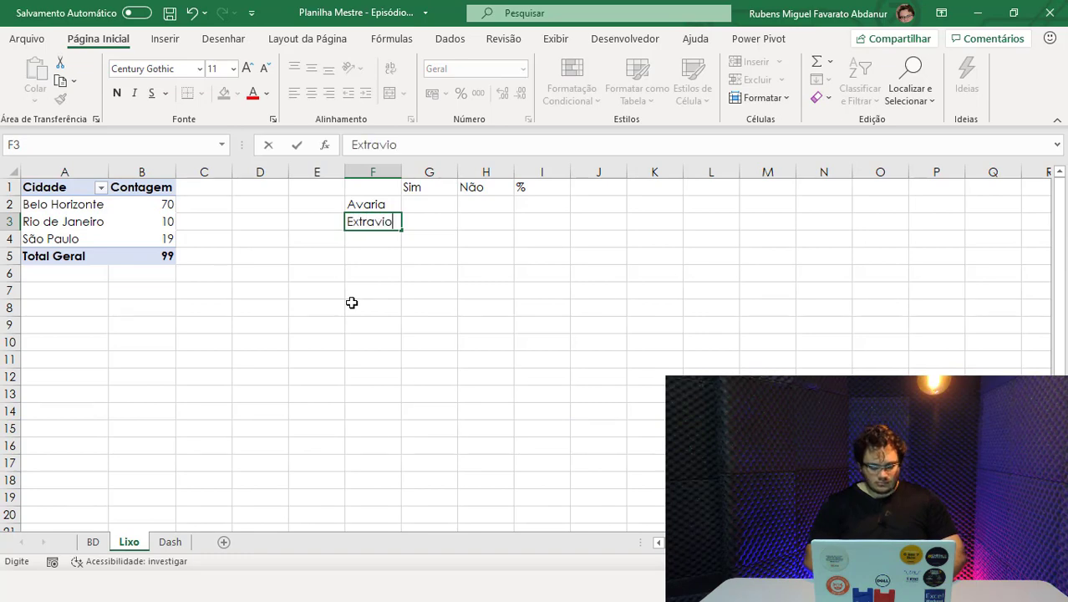
key("Return")
type("Troca")
key("Return")
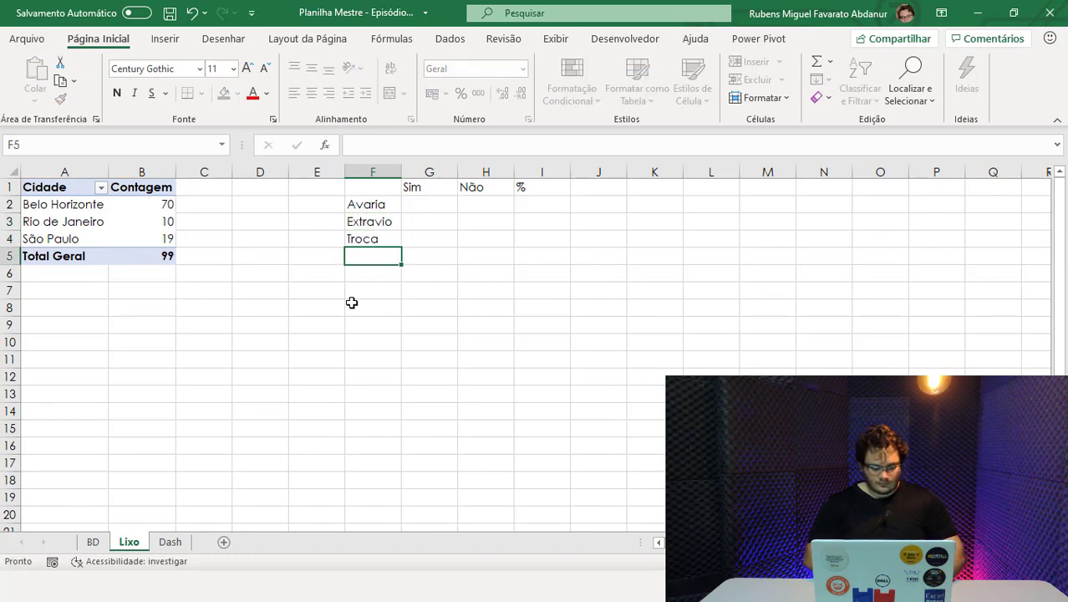
type("Devovol")
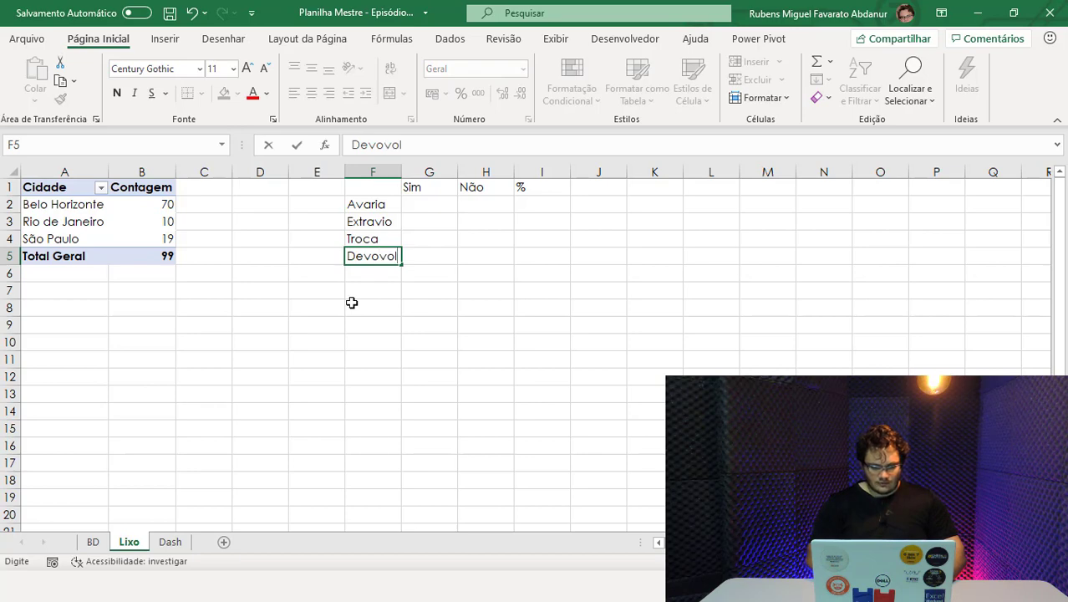
key("BackSpace")
key("BackSpace")
key("BackSpace")
type("luç")
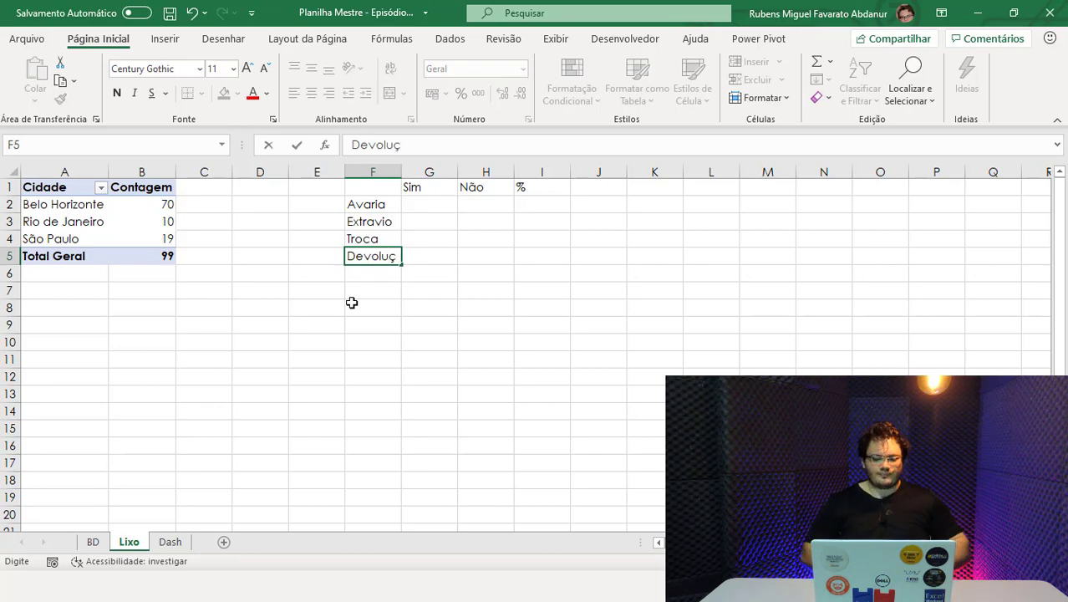
type("ão")
key("Return")
left_click_drag(400, 171, 415, 171)
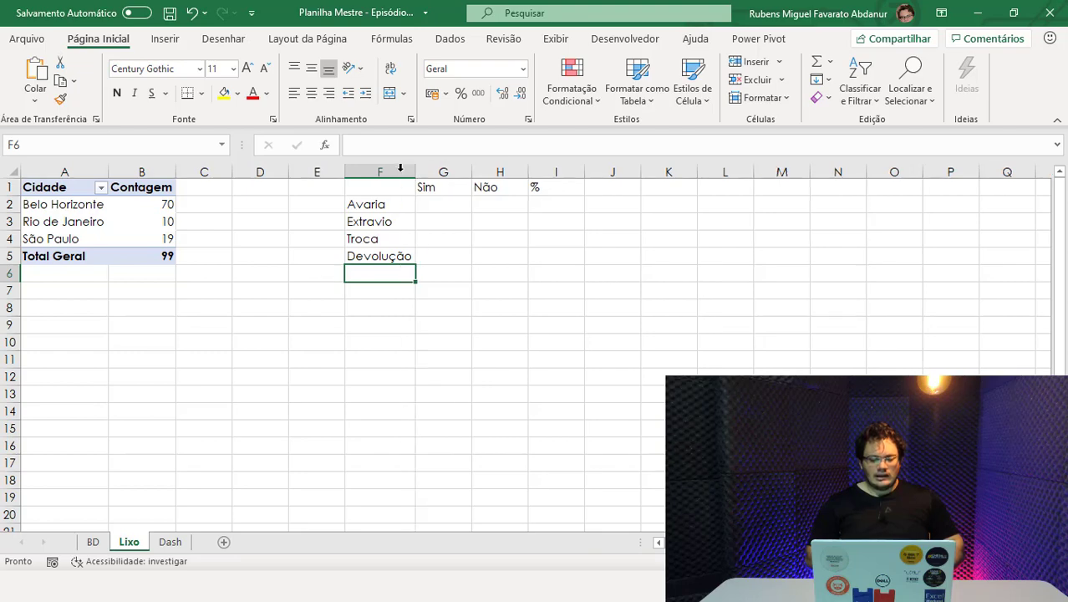
left_click(443, 205)
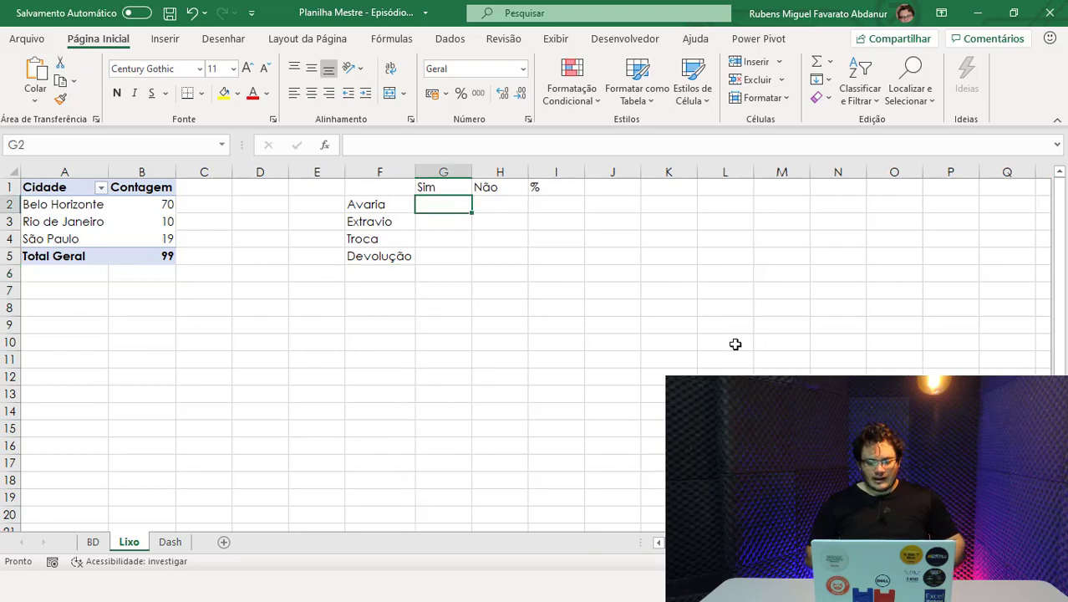
Enter =CONT.SE(Tabela2[Avaria?];"Sim") in G2 so it shows 4.
type("=")
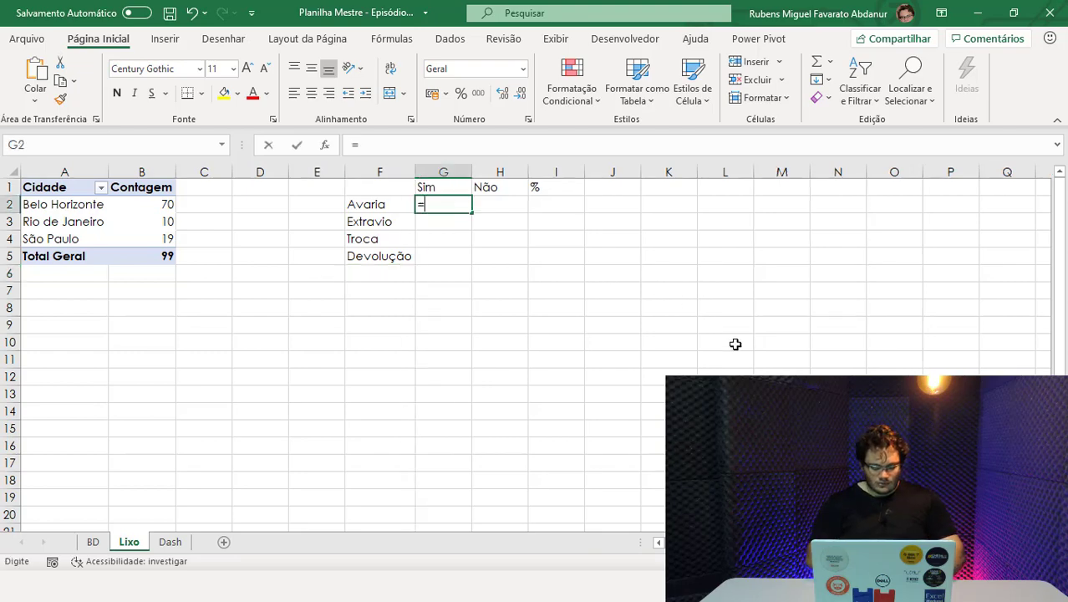
type("con")
key("Down")
key("Down")
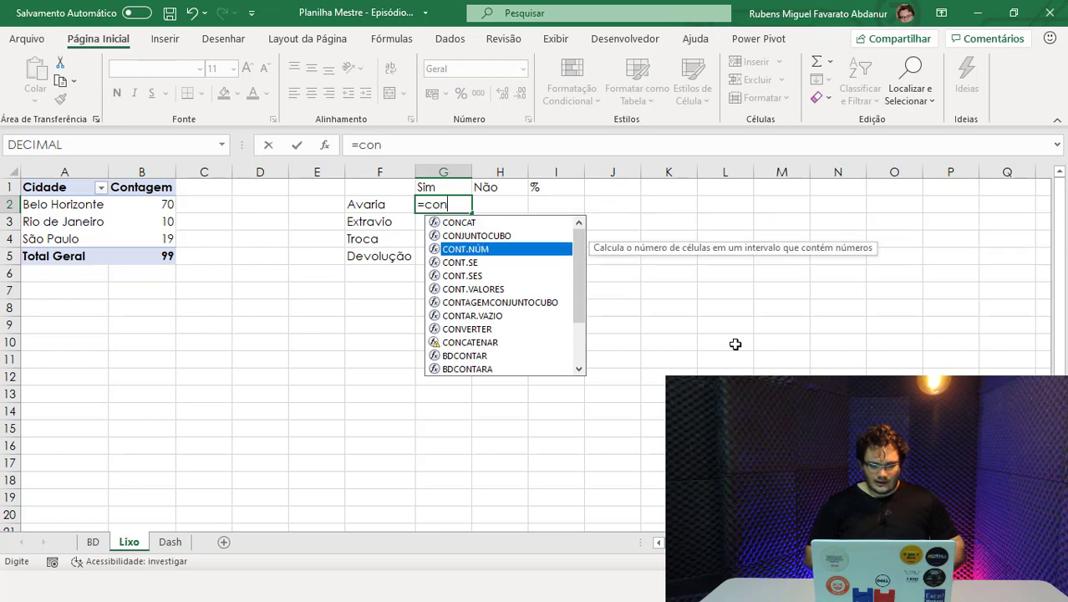
key("Down")
key("Tab")
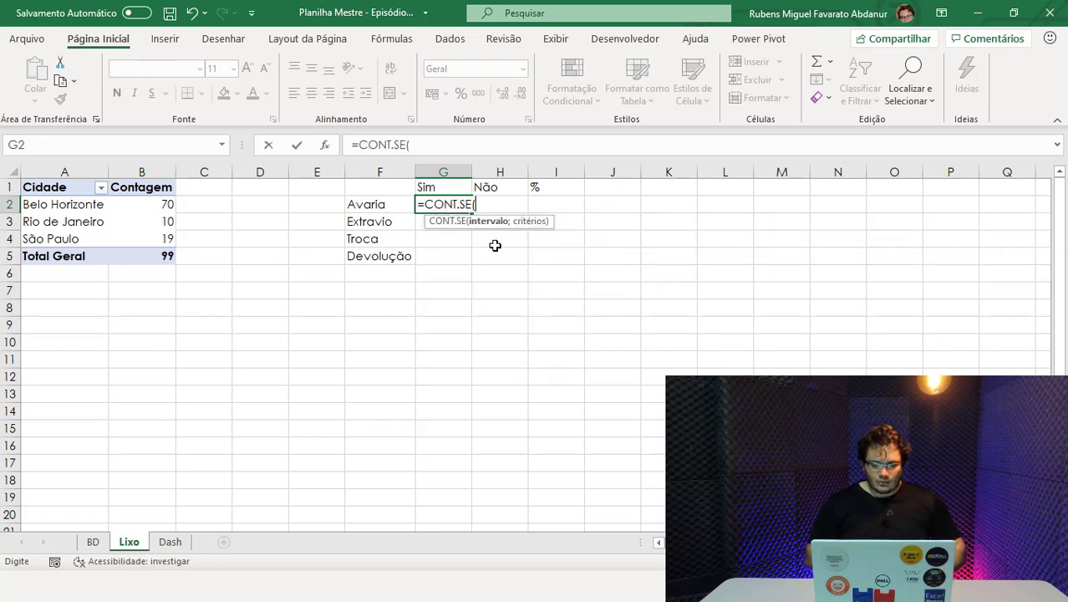
left_click(94, 543)
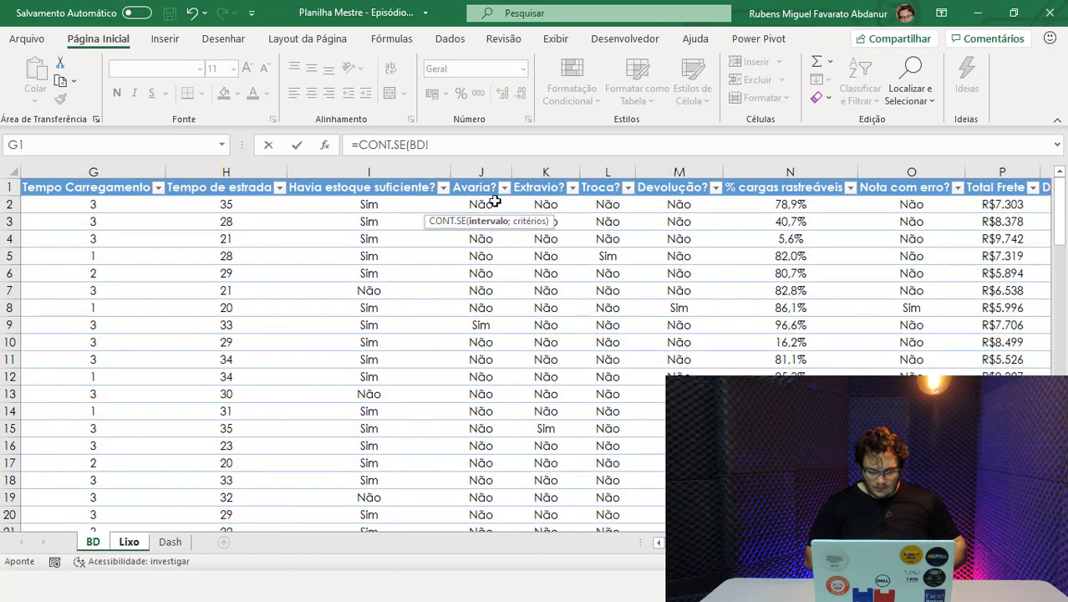
left_click(486, 206)
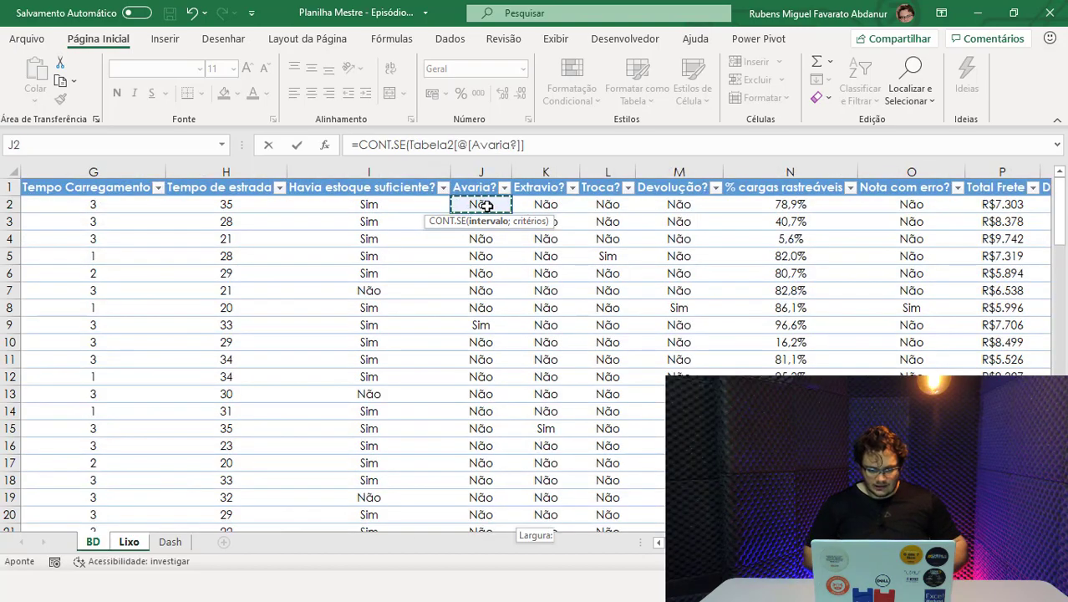
key("ctrl+shift+Down")
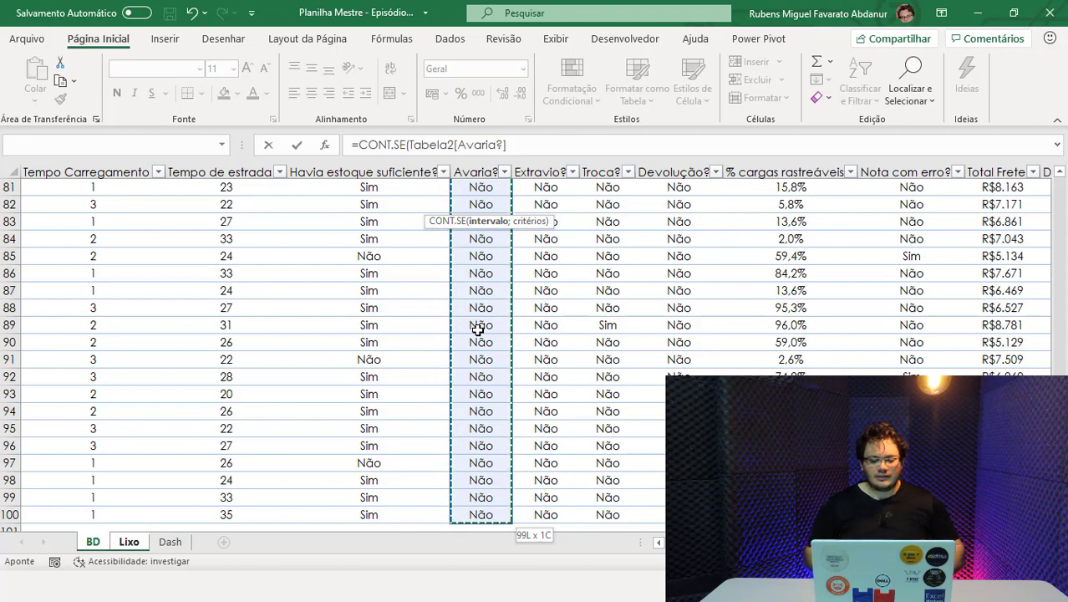
type(";")
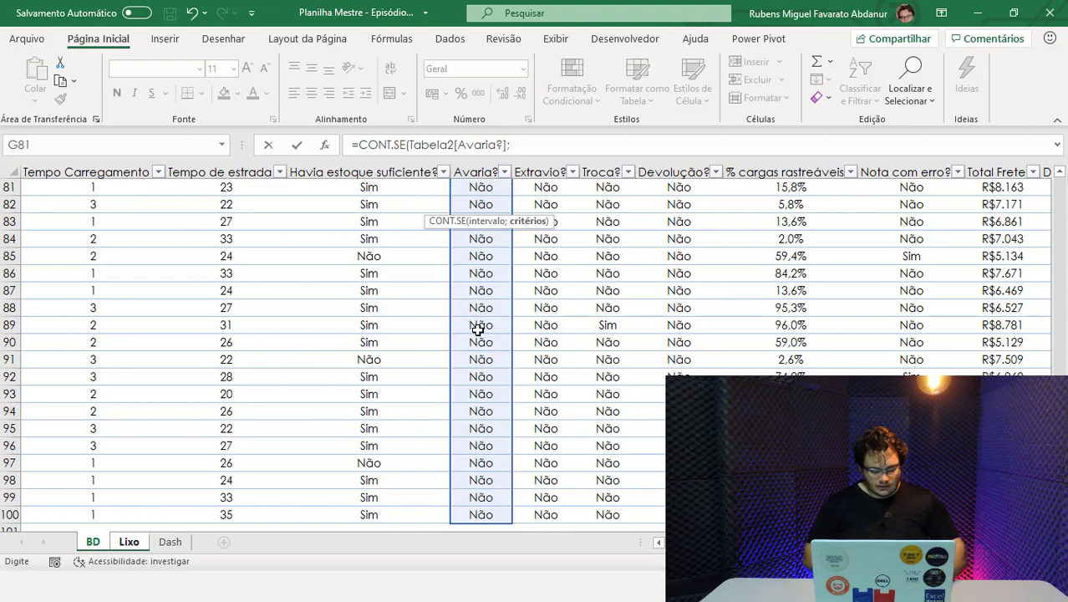
key("Return")
type("S")
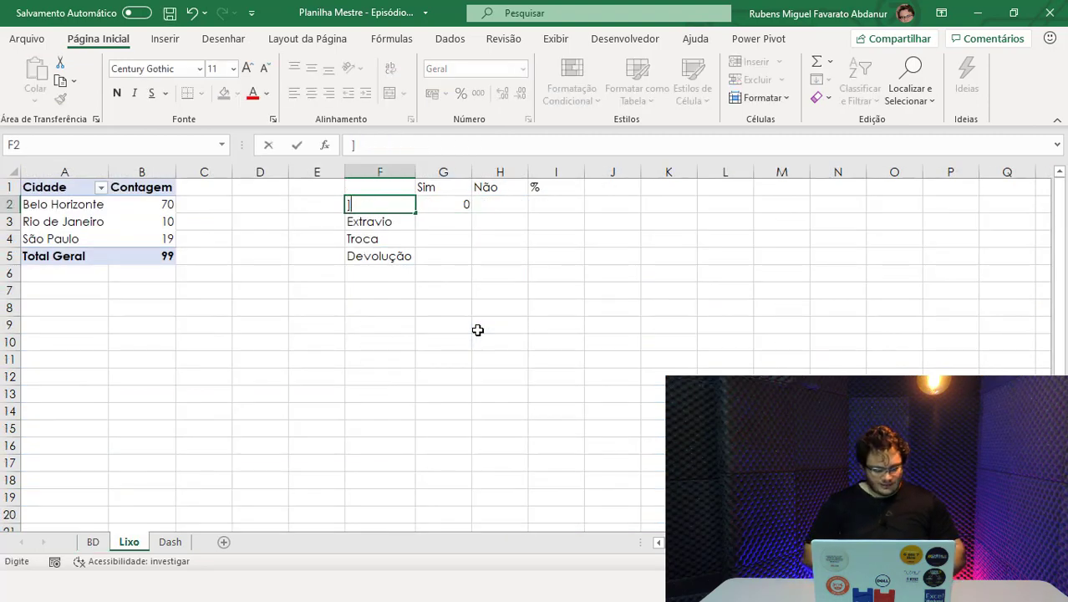
key("Return")
key("ctrl+z")
key("Right")
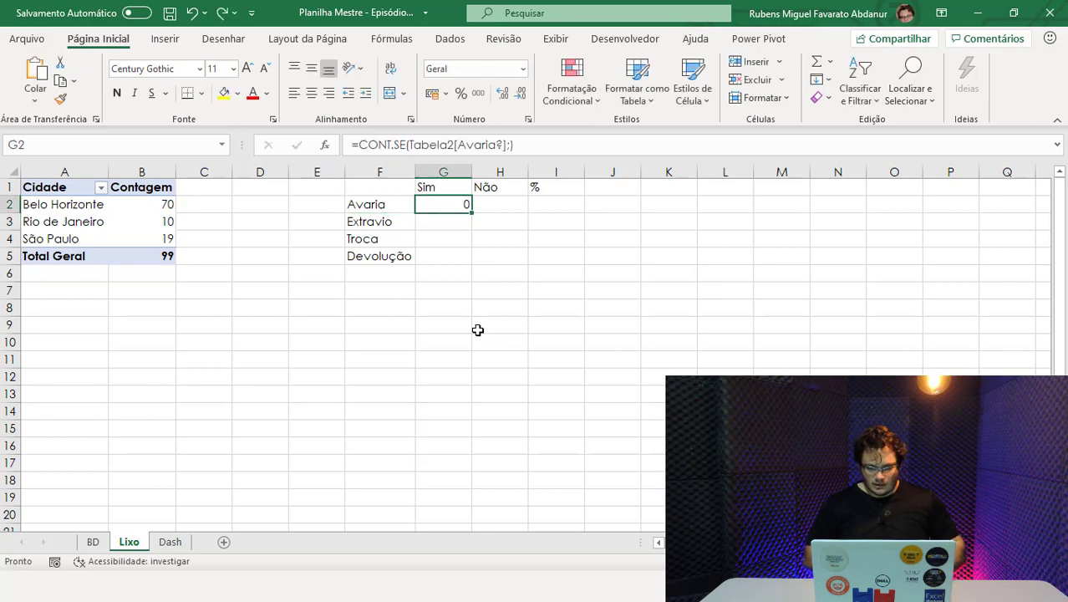
left_click(509, 146)
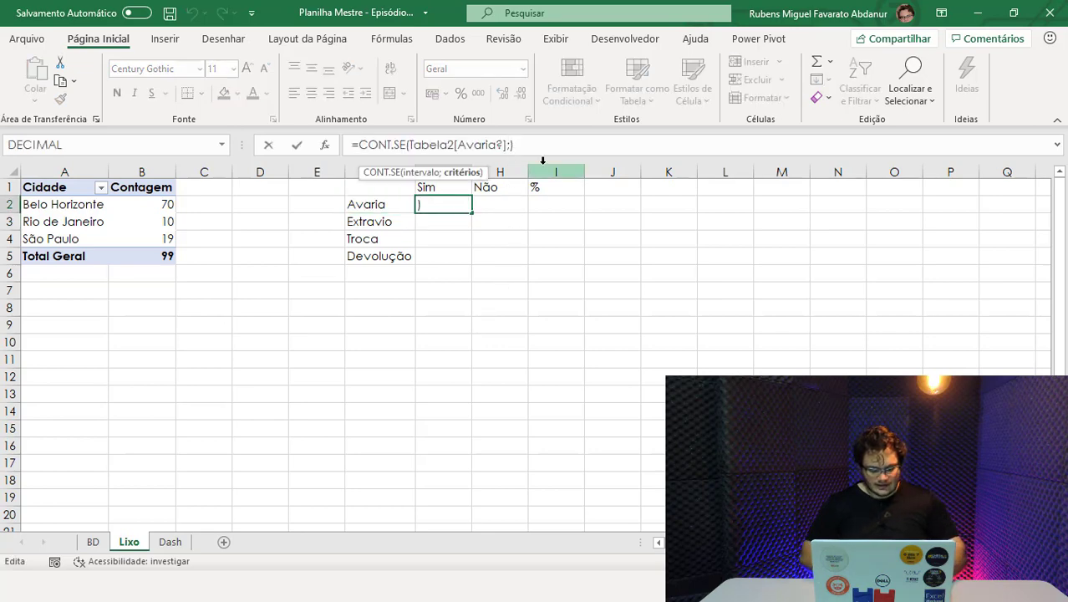
type("\"Sim\"")
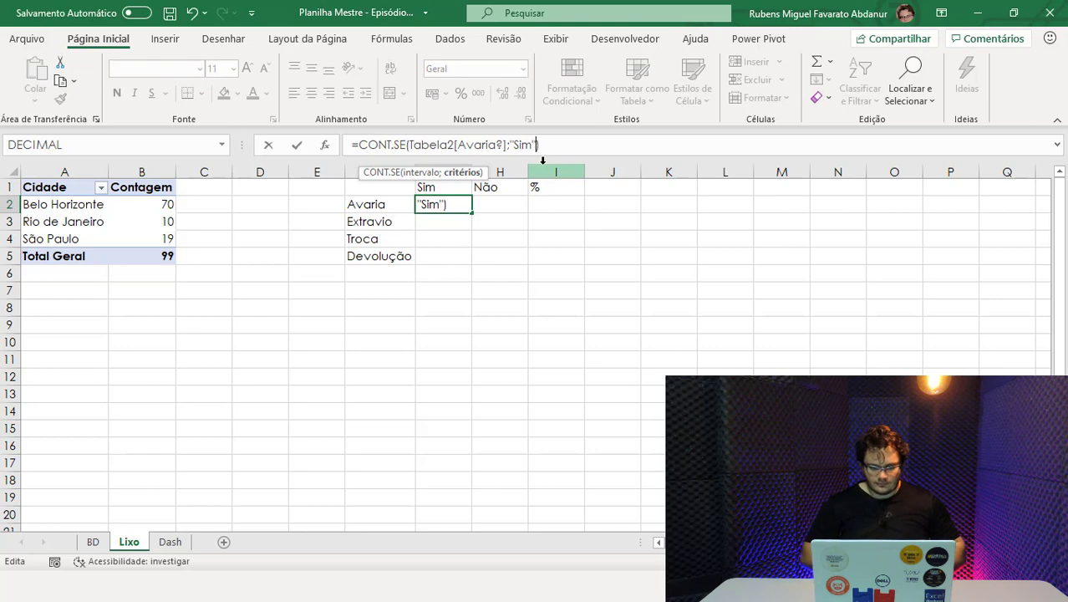
key("Return")
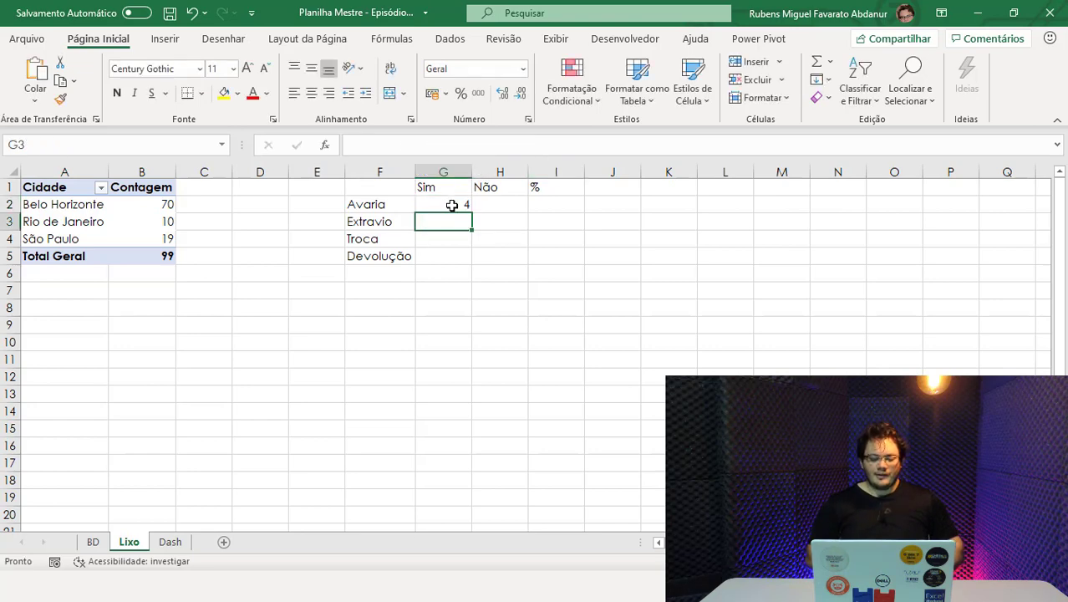
Fill the formula across and move the resulting Extravio, Troca and Devolução counts into G3:G5.
left_click(451, 205)
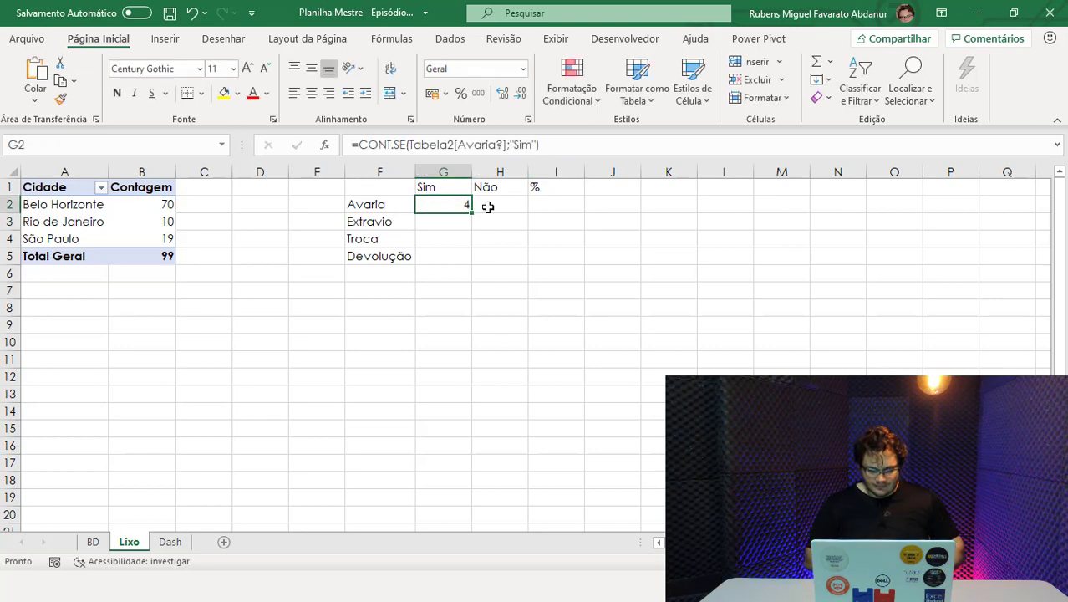
mouse_move(473, 214)
left_mouse_down()
mouse_move(456, 206)
mouse_move(509, 211)
left_mouse_up()
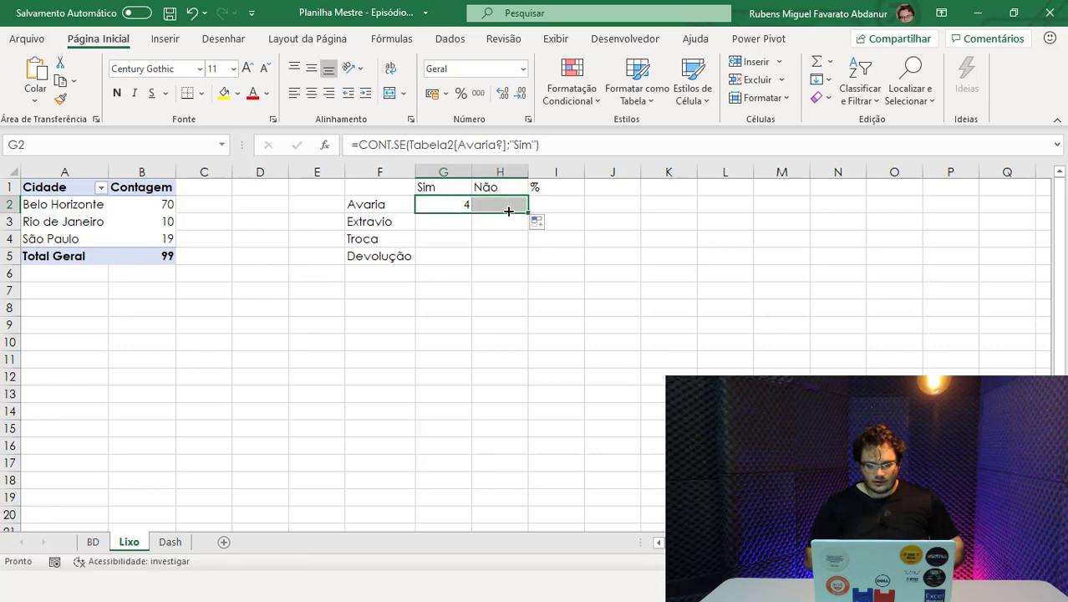
left_click(506, 206)
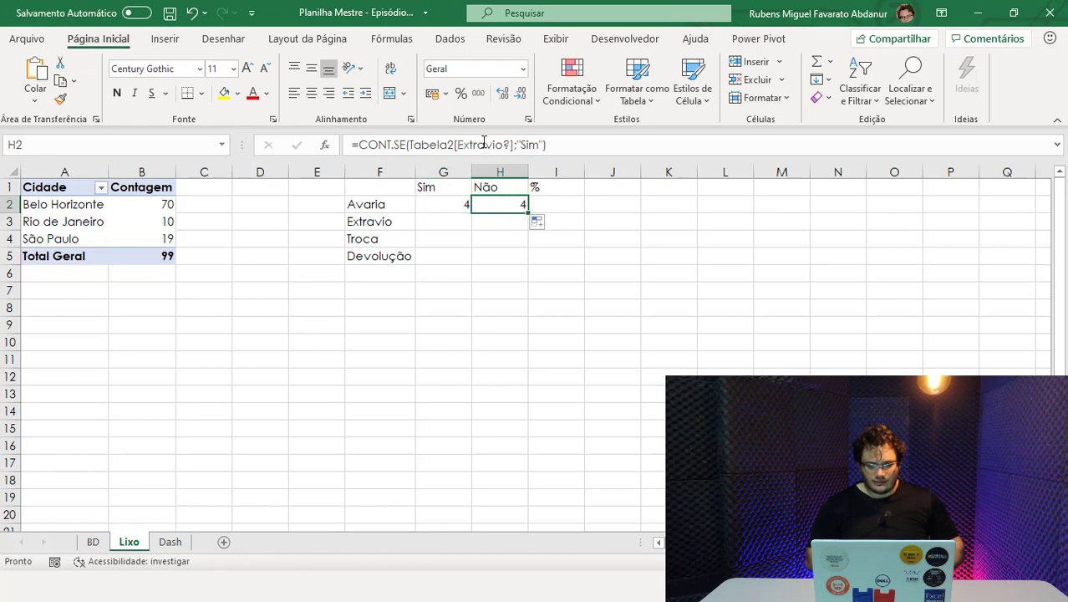
left_click(496, 215)
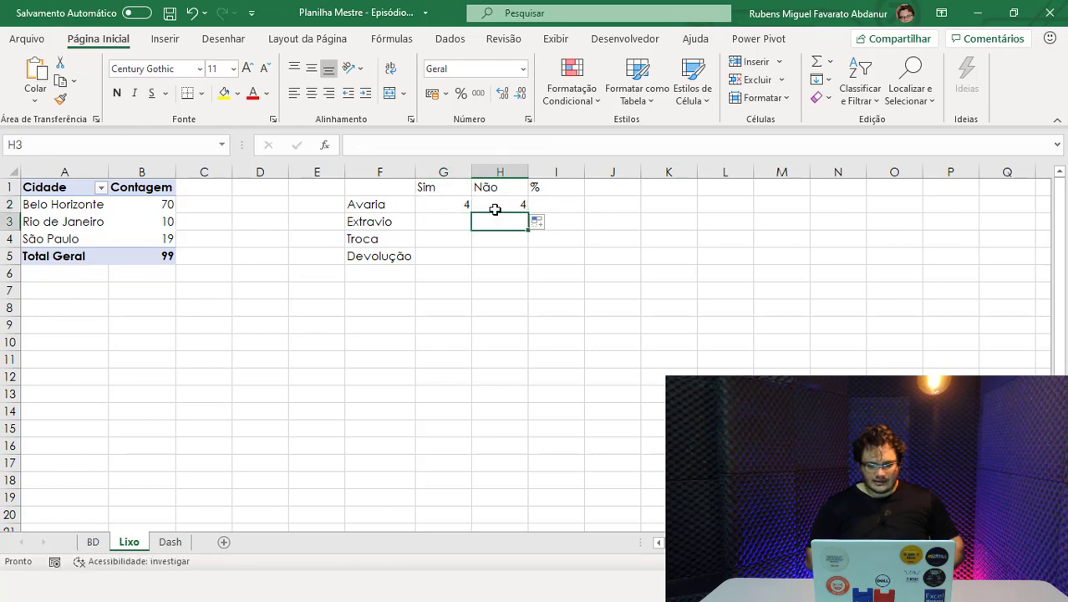
left_click(495, 209)
left_click_drag(493, 212, 451, 226)
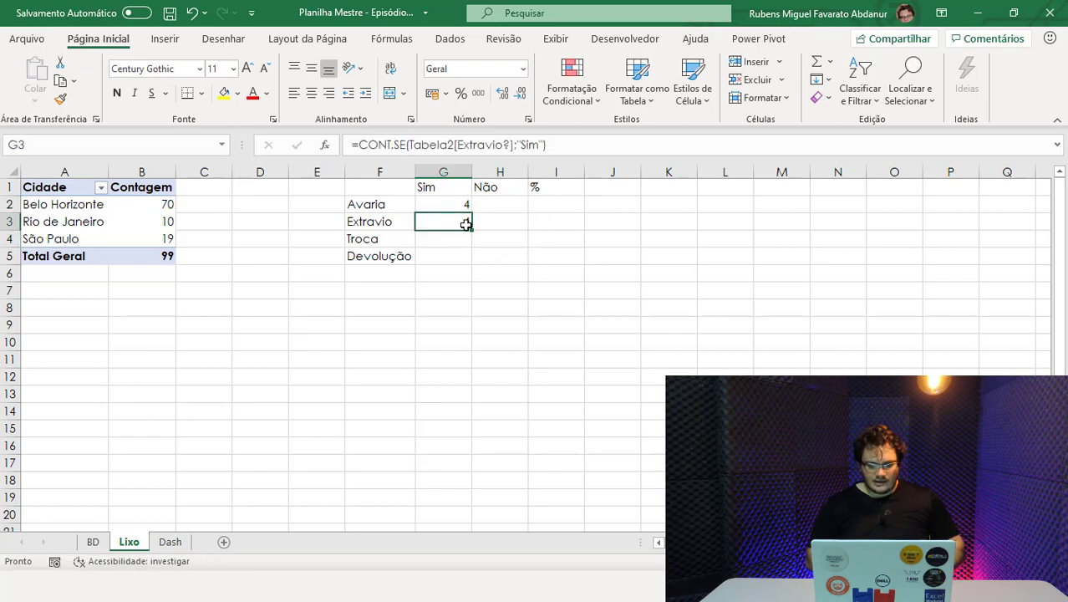
left_click_drag(471, 230, 503, 221)
left_click(503, 221)
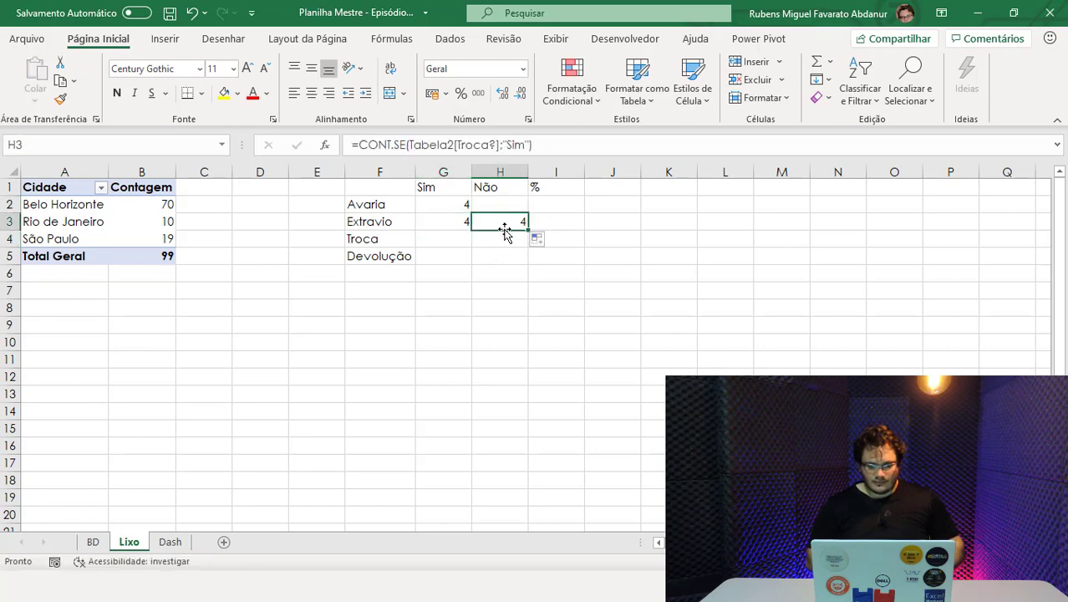
mouse_move(504, 230)
left_mouse_down()
mouse_move(474, 258)
mouse_move(511, 246)
mouse_move(464, 278)
mouse_move(513, 243)
mouse_move(457, 264)
left_mouse_up()
left_click(507, 242)
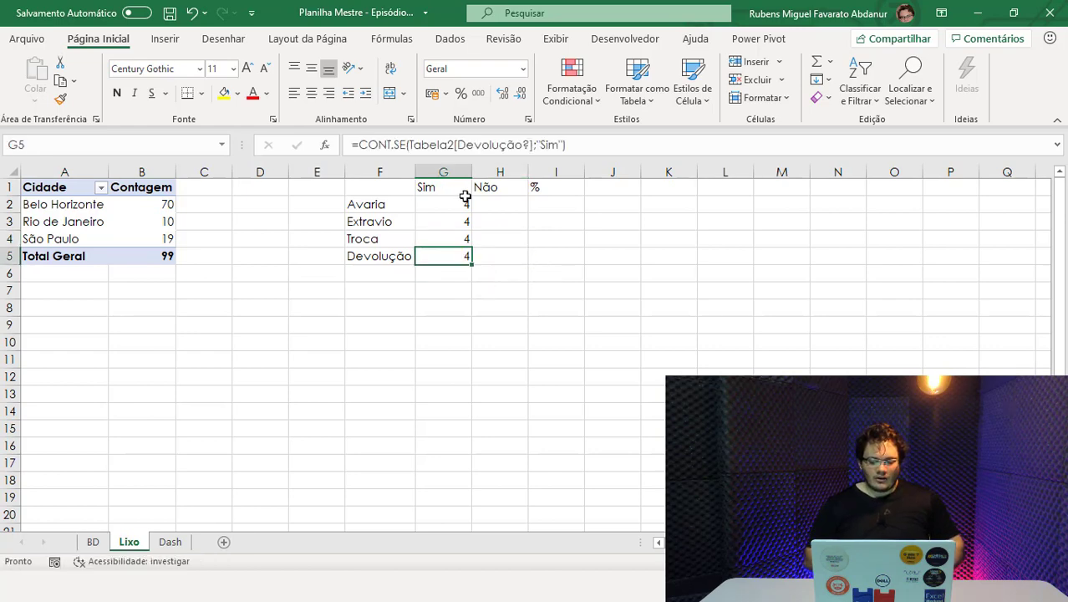
left_click(492, 203)
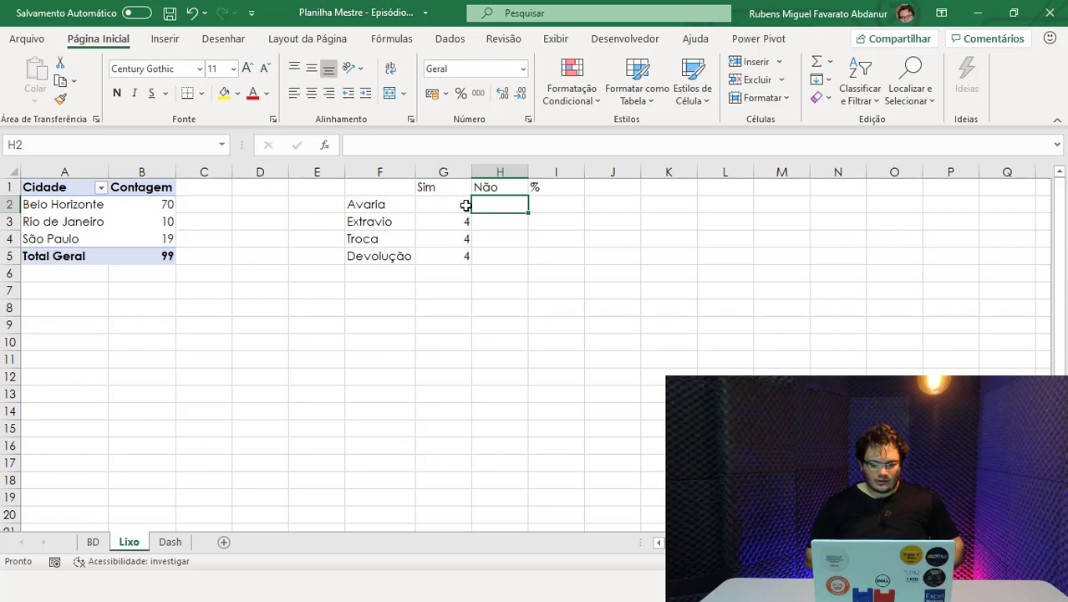
Copy the Sim counts G2:G5 and paste them into H2:H5, then undo the paste.
mouse_move(466, 205)
left_mouse_down()
mouse_move(466, 270)
mouse_move(466, 259)
left_mouse_up()
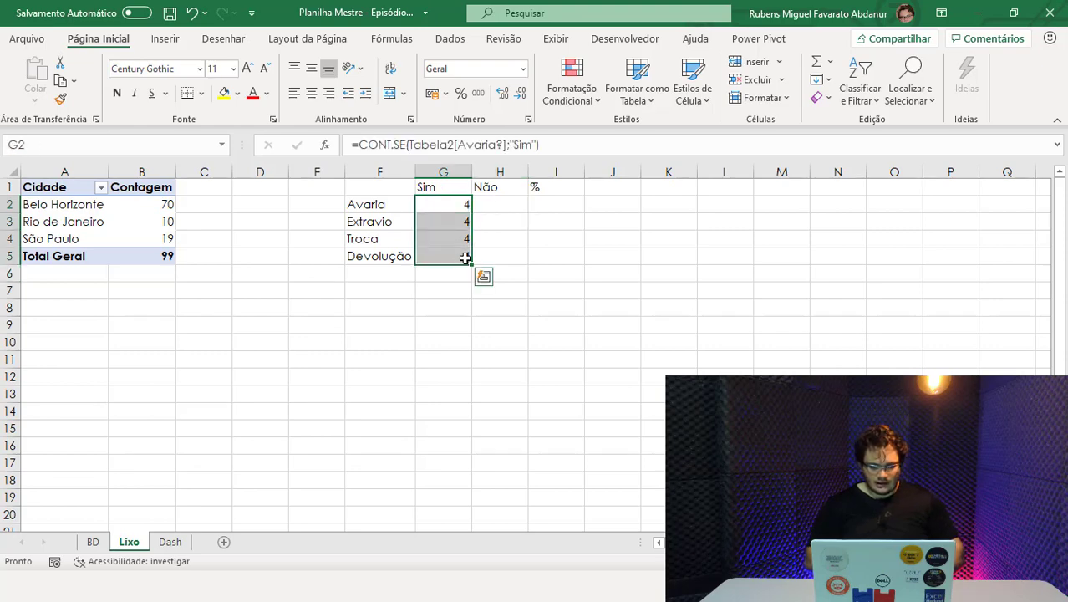
key("ctrl+c")
left_click(508, 207)
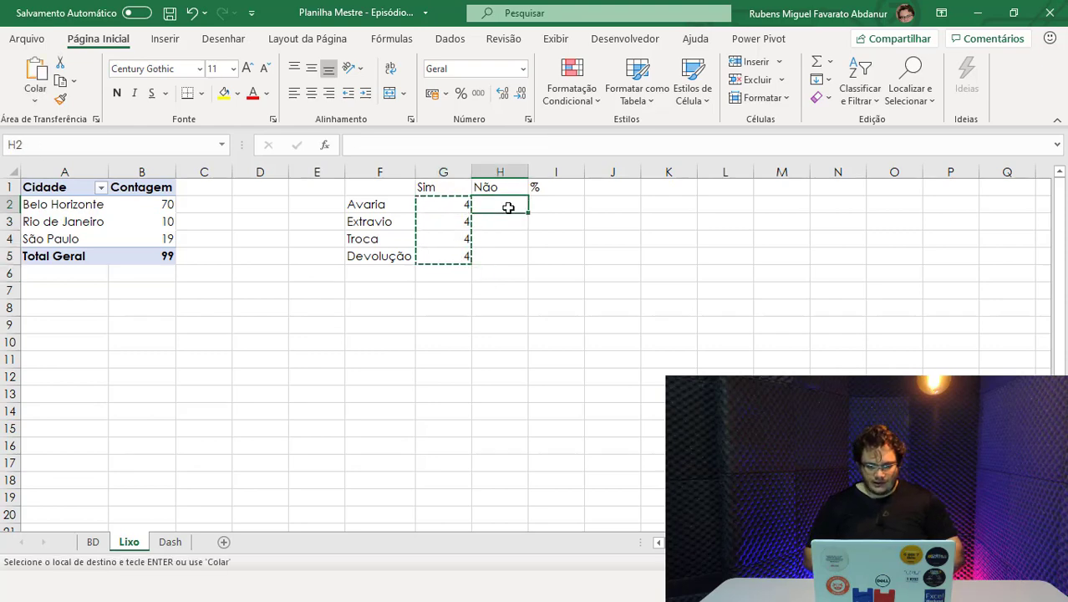
key("alt")
key("c")
key("v")
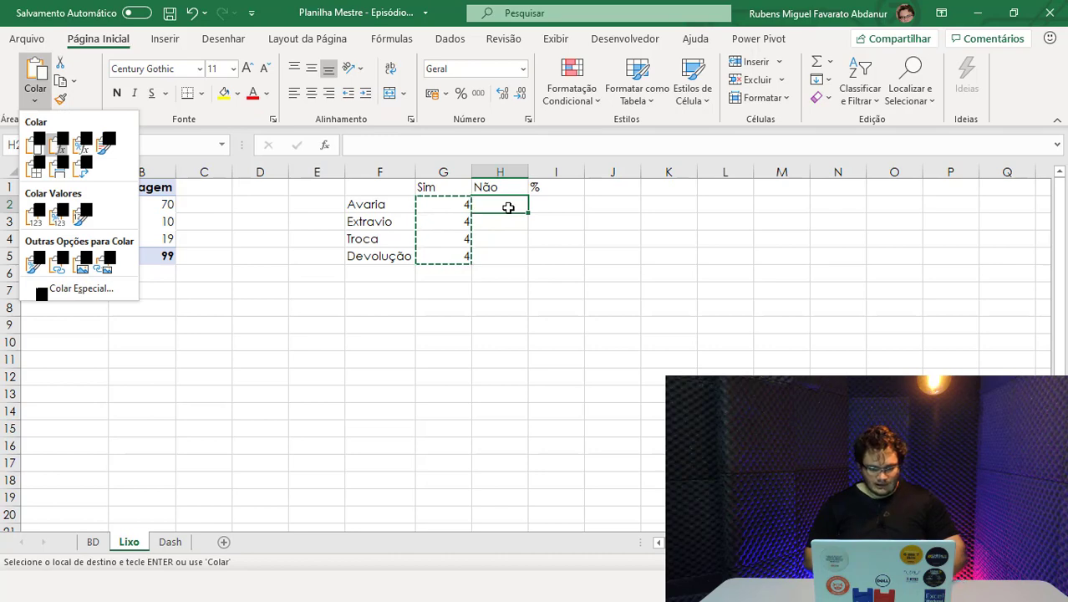
key("v")
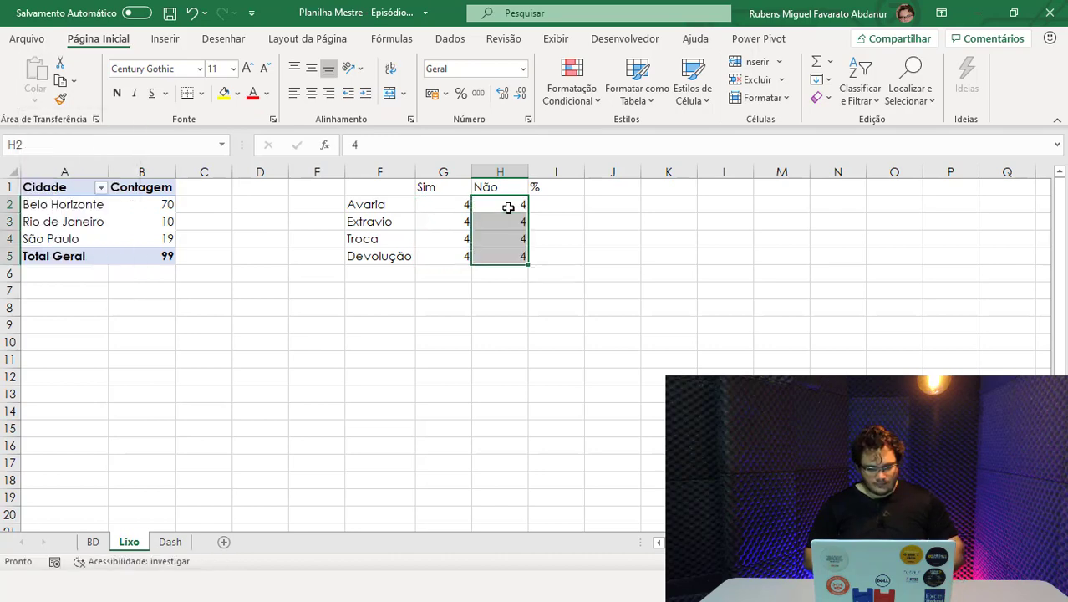
key("ctrl+z")
key("Escape")
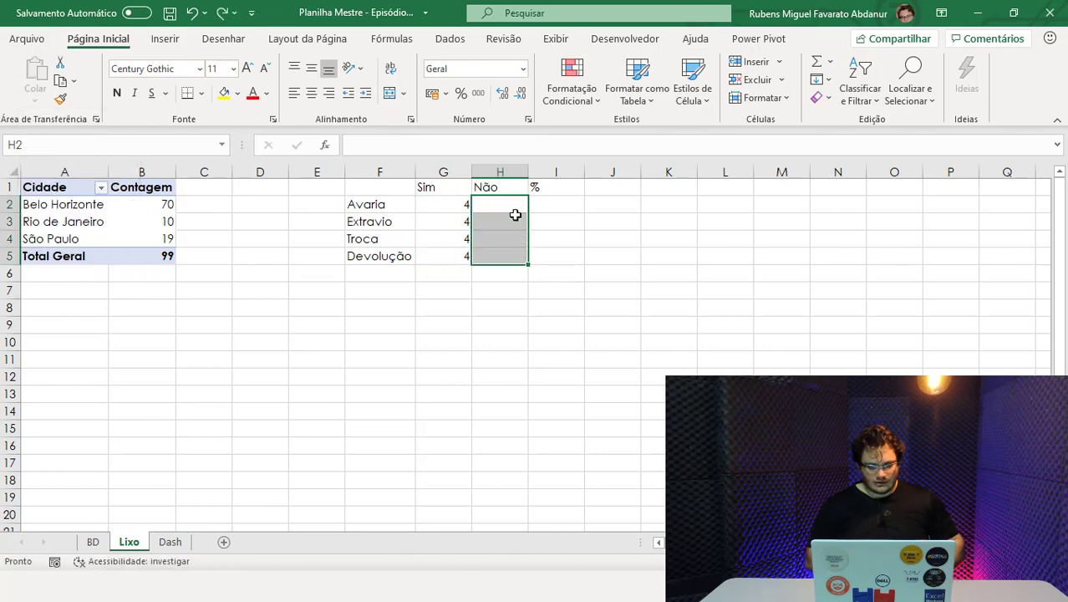
Copy G2:G5 again and browse the paste choices for H2 without pasting.
left_click_drag(456, 205, 453, 260)
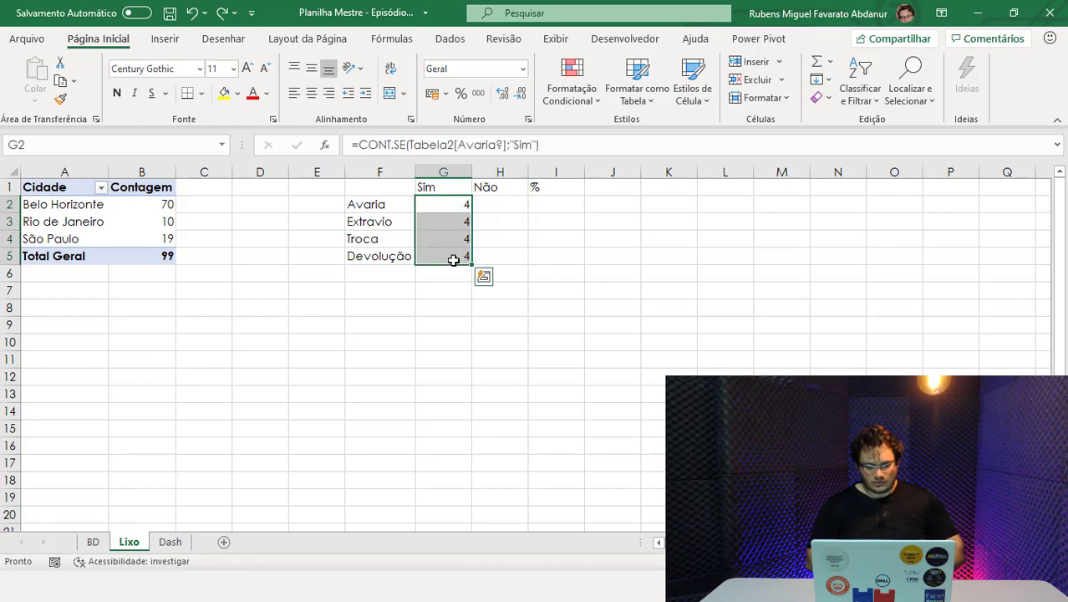
key("ctrl+c")
left_click(508, 206)
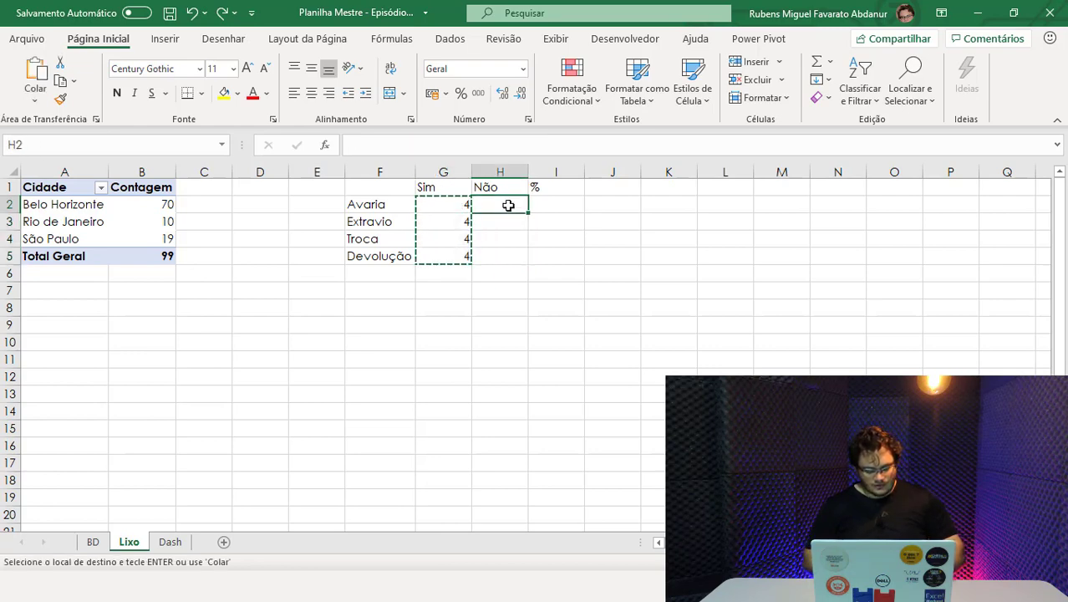
key("alt")
key("c")
key("v")
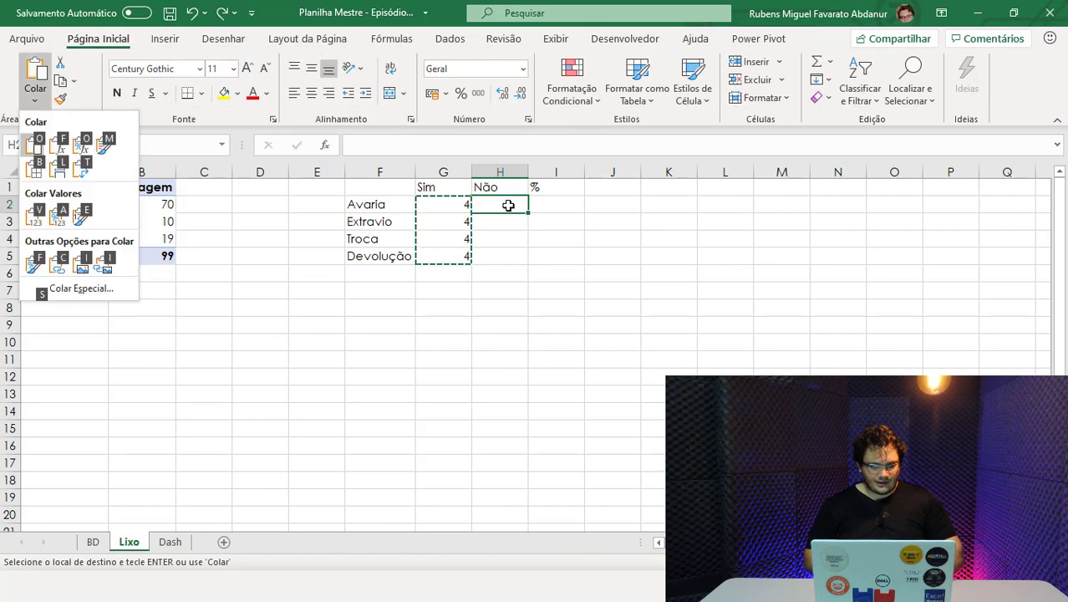
key("Right")
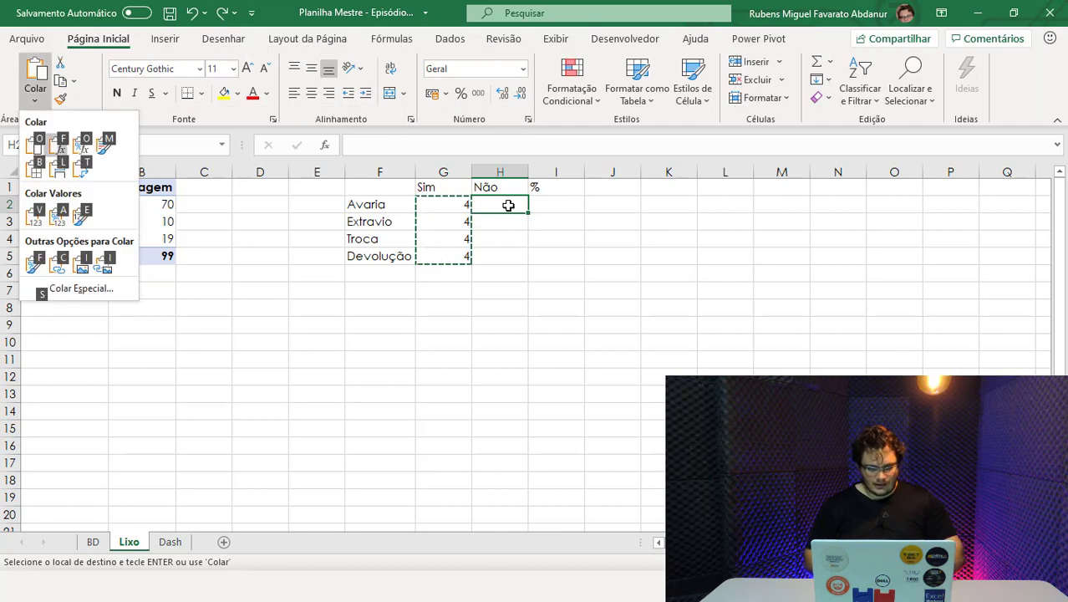
key("f")
key("f")
key("f")
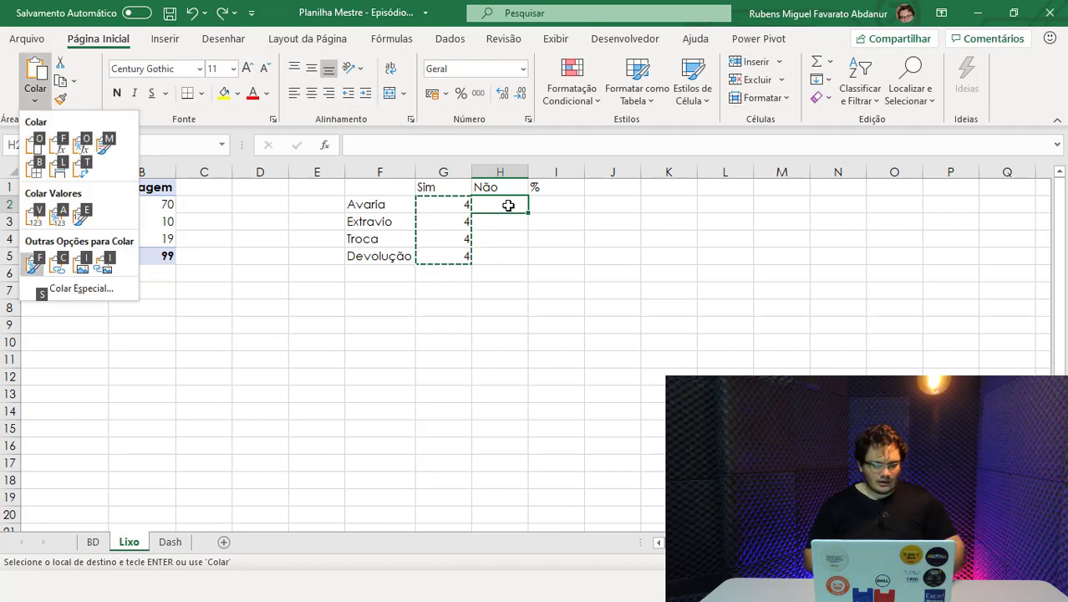
key("f")
key("Escape")
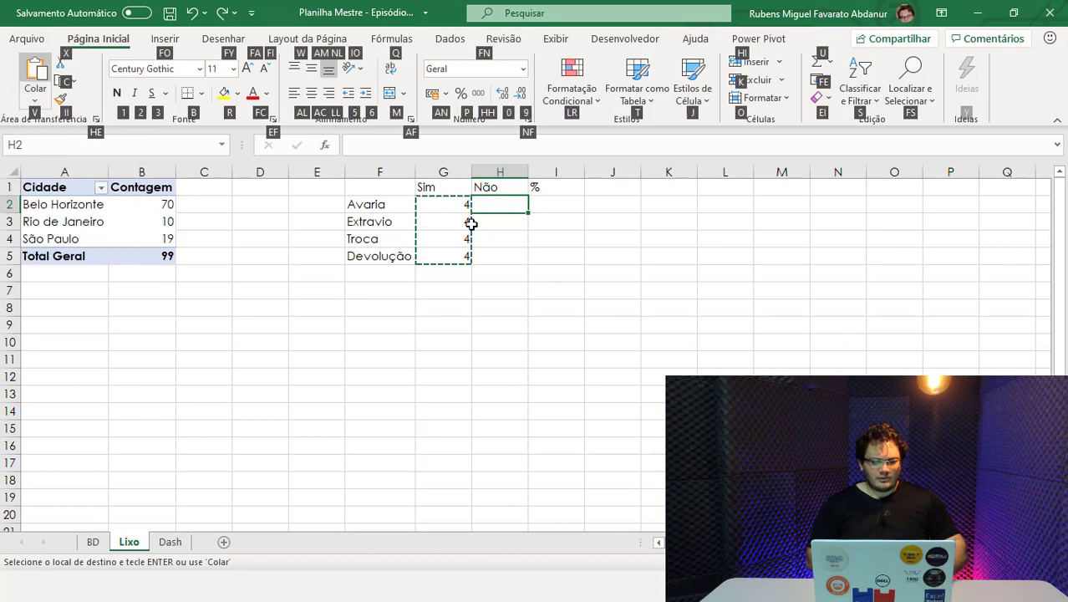
key("alt")
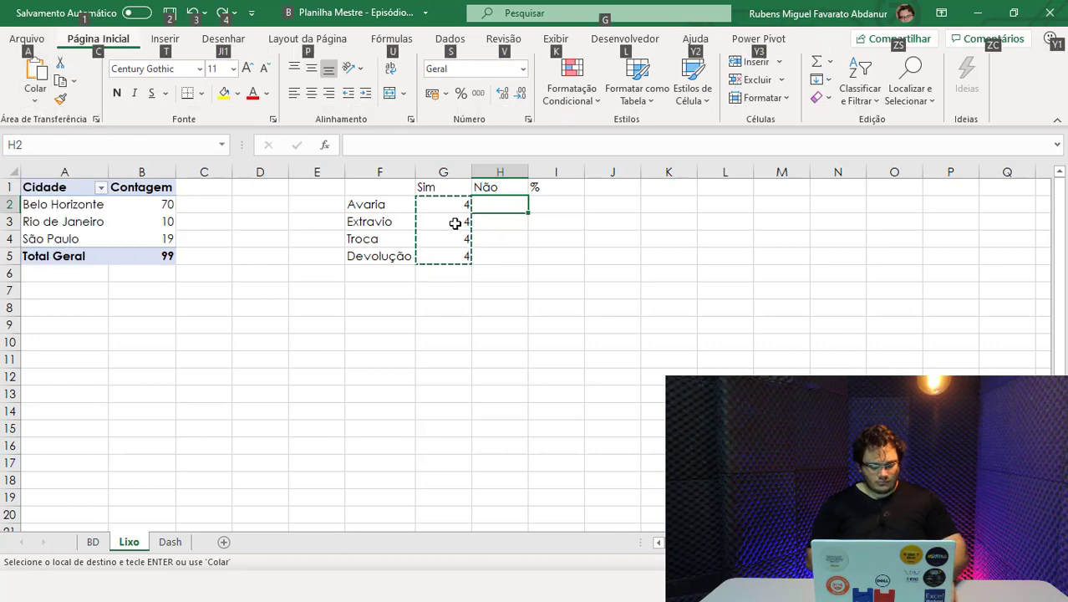
key("alt")
Paste the Sim count formulas into H2:H5 using Paste Formulas.
left_click_drag(464, 208, 452, 272)
left_click(494, 207)
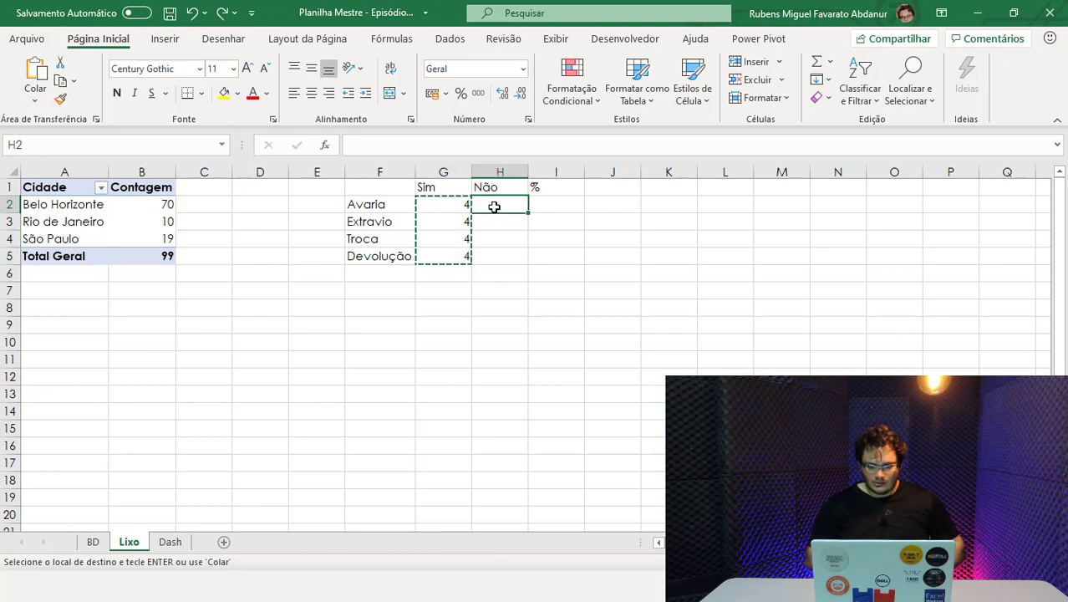
right_click(494, 207)
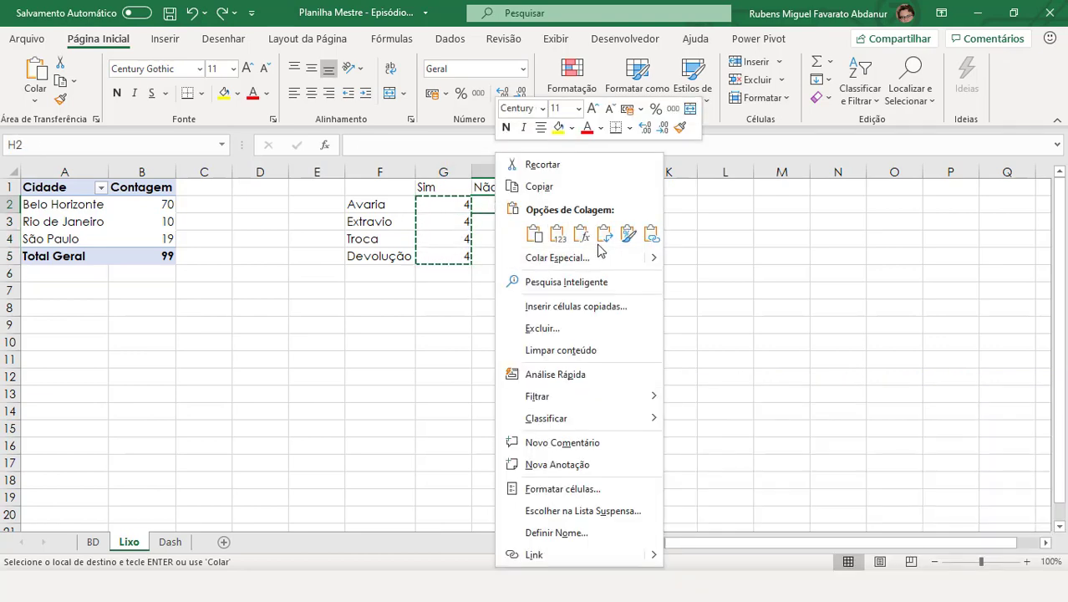
left_click(581, 235)
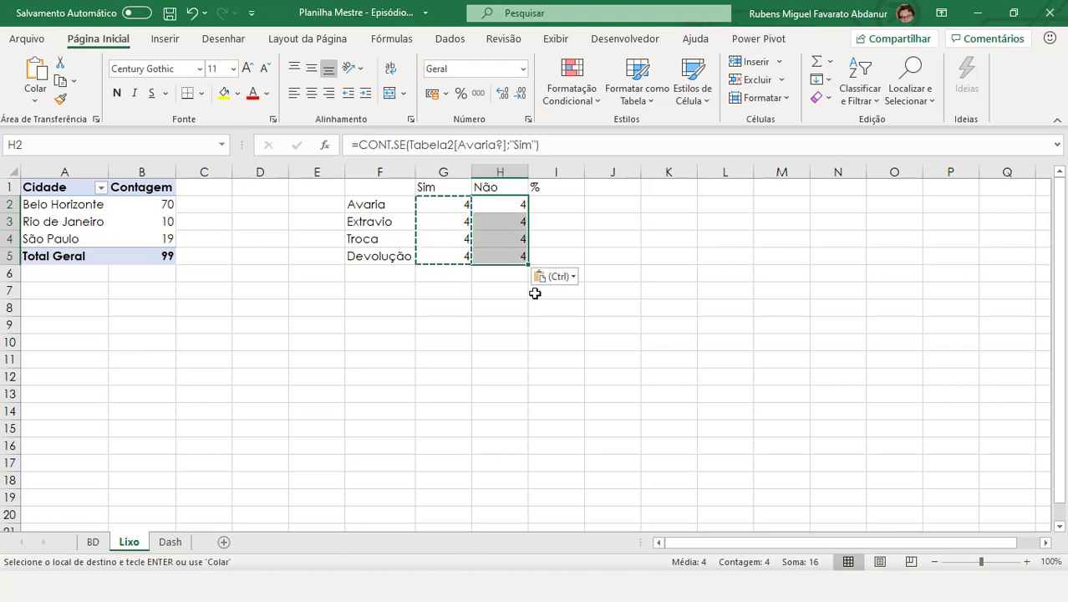
key("Escape")
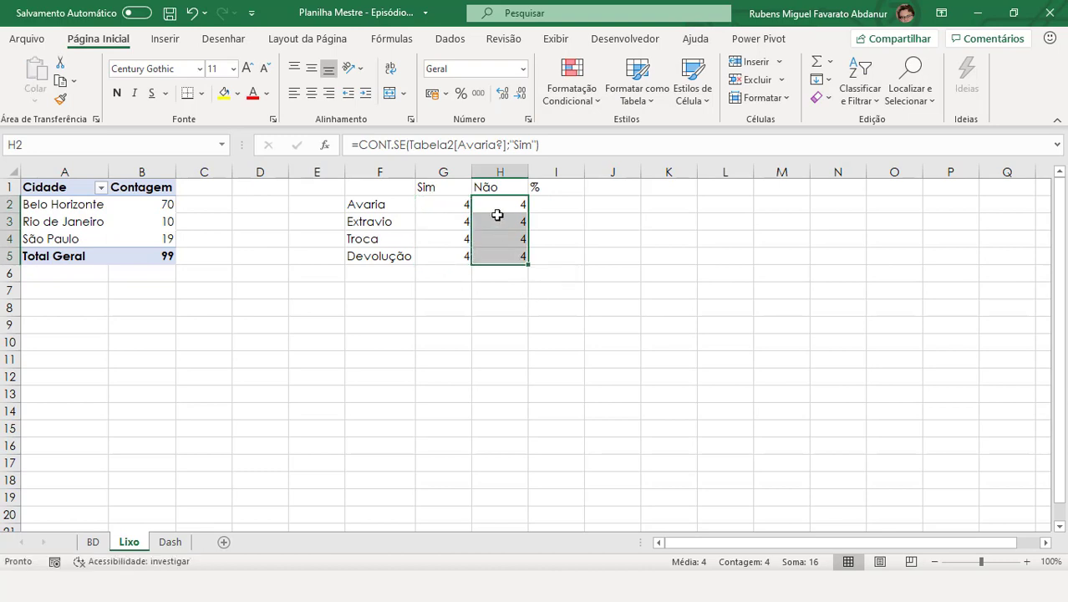
Change the criterion in the H2 and H3 formulas from "Sim" to "Não".
left_click(502, 203)
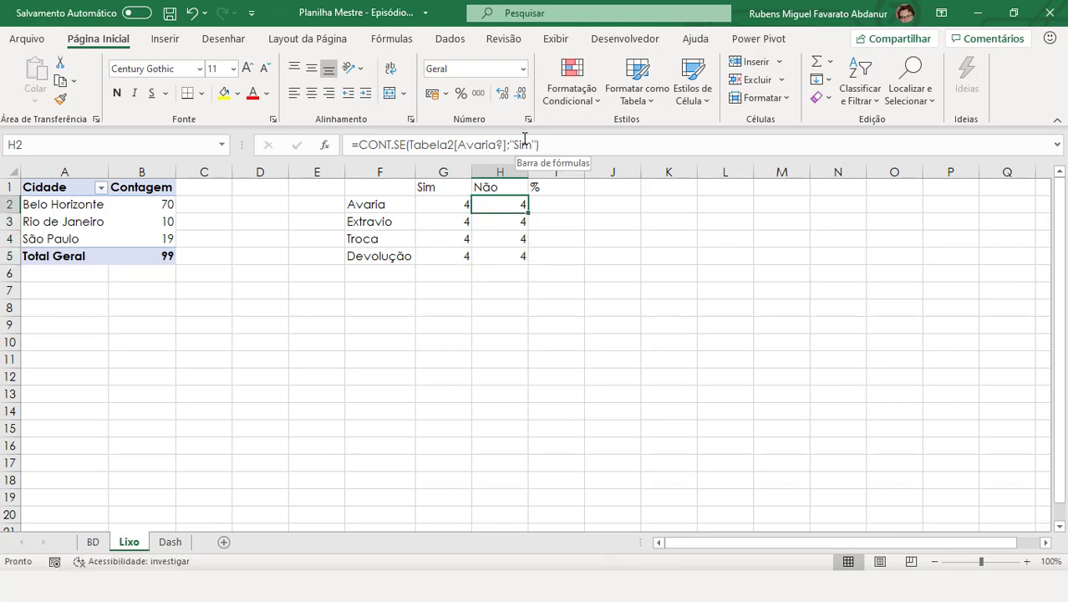
double_click(524, 144)
left_click_drag(534, 145, 514, 145)
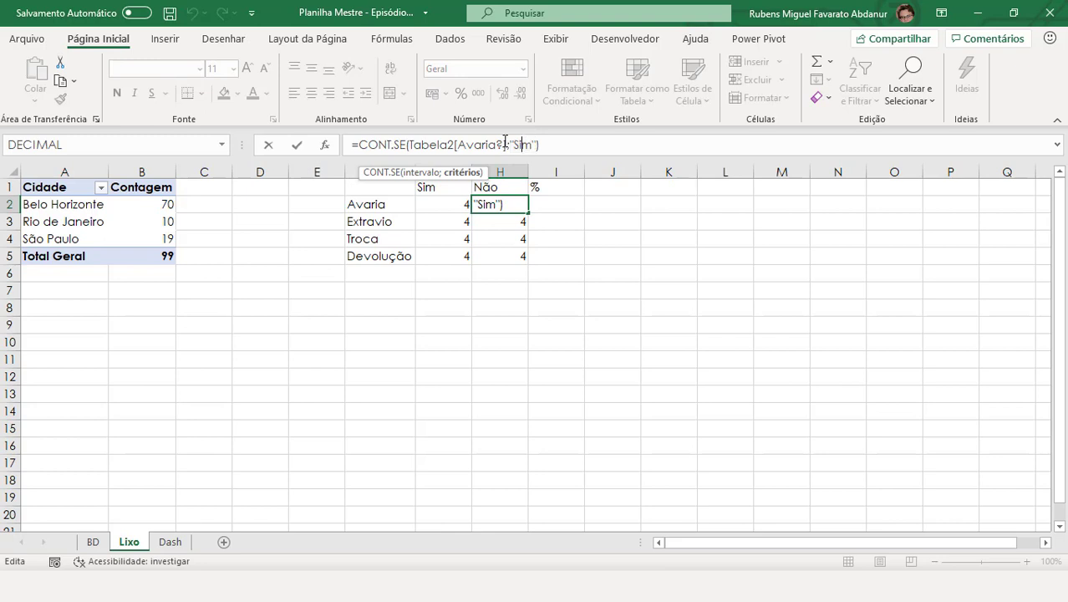
type("Não")
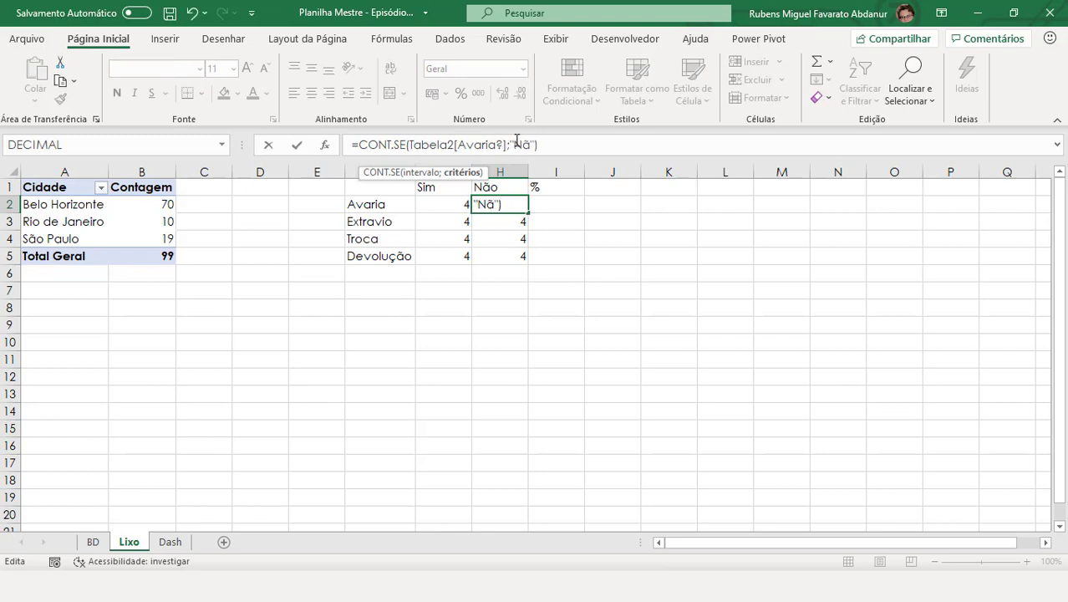
key("Return")
double_click(535, 144)
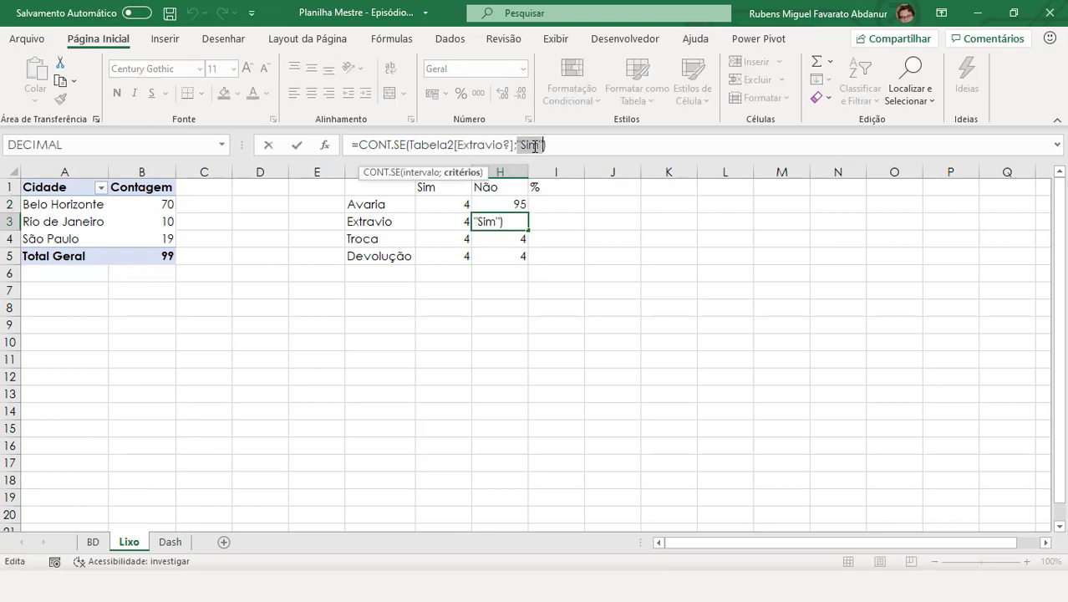
left_click_drag(541, 144, 527, 145)
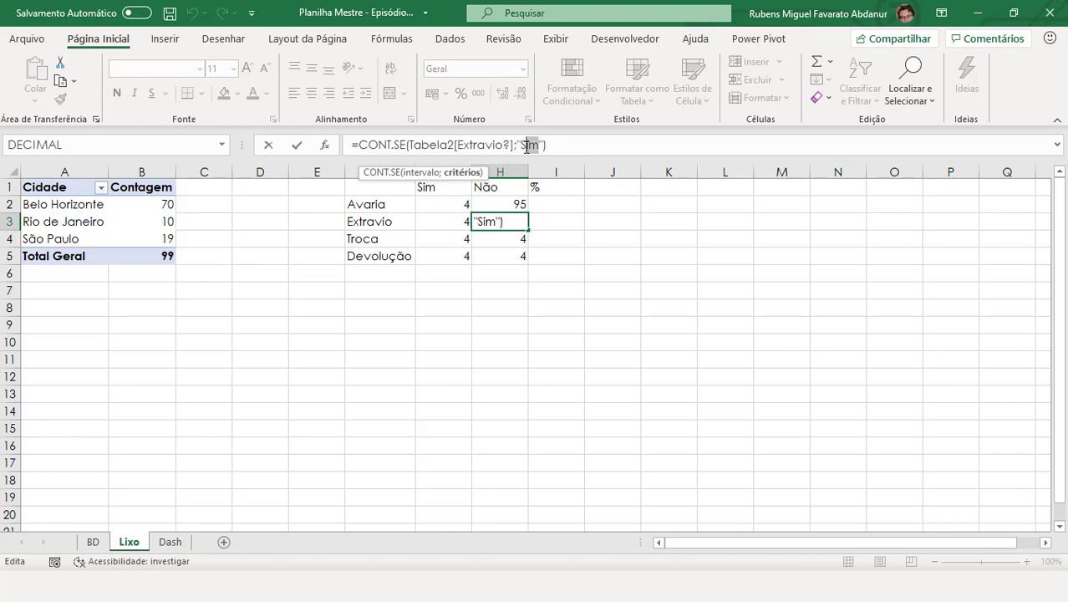
type("Na")
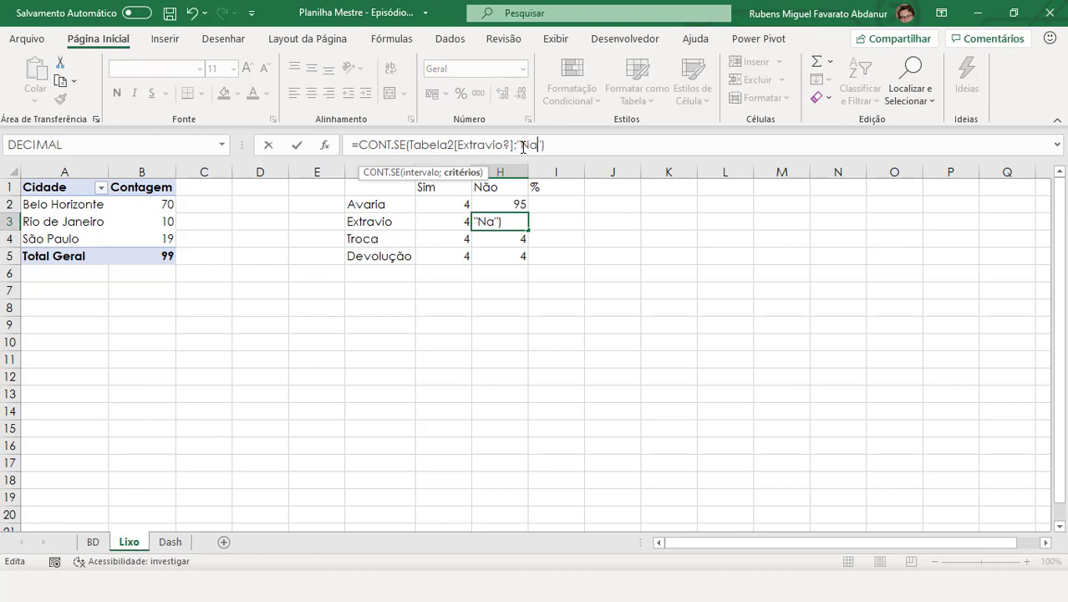
key("Return")
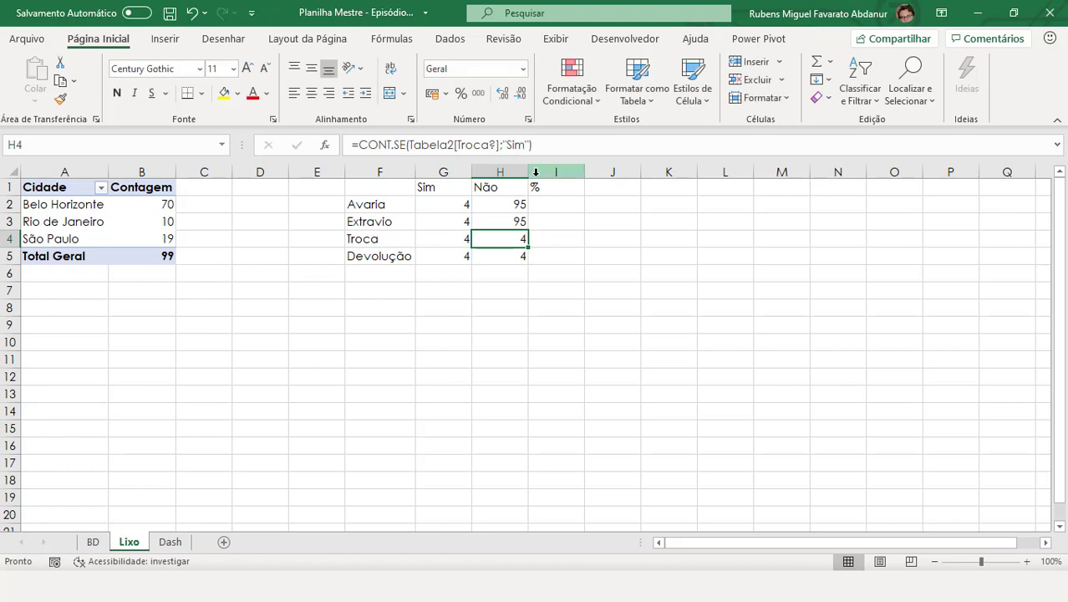
Switch the H4 and H5 criteria to "Não" as well, so all four show 95.
left_click(526, 146)
left_click_drag(526, 146, 508, 146)
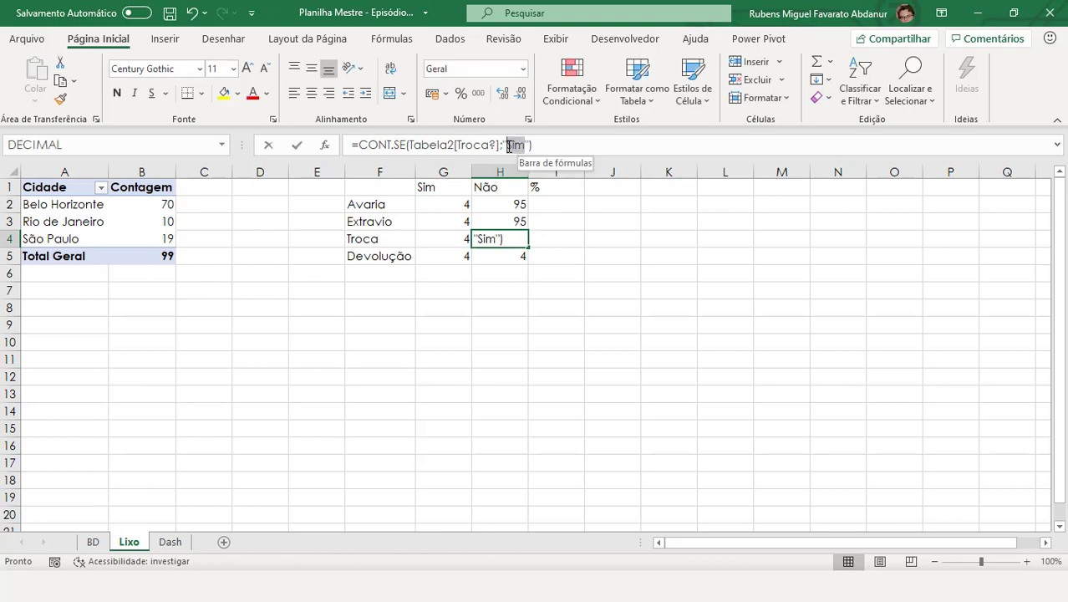
type("Não")
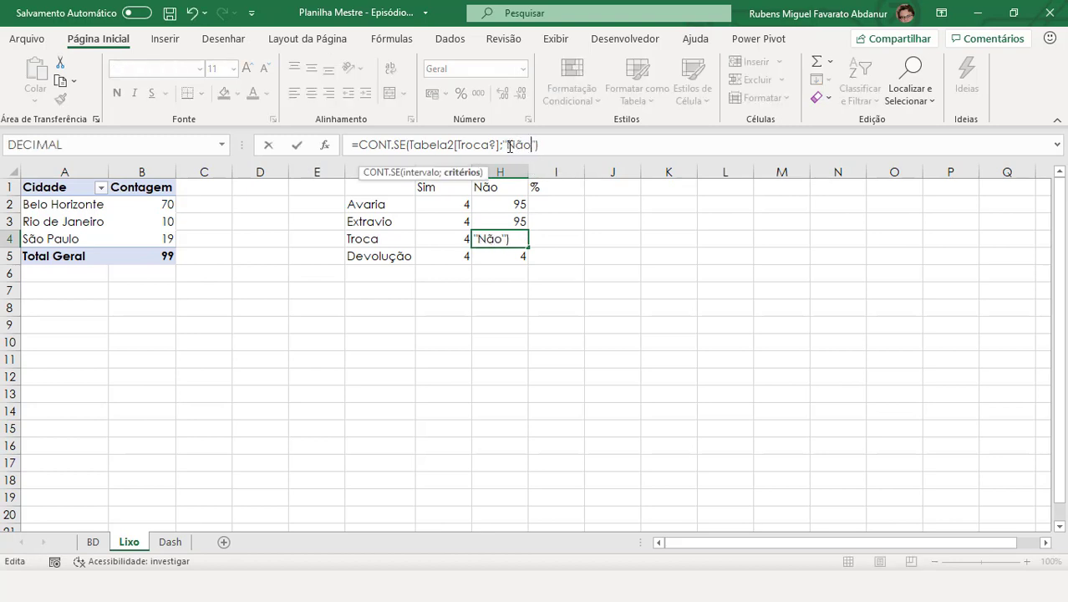
key("Return")
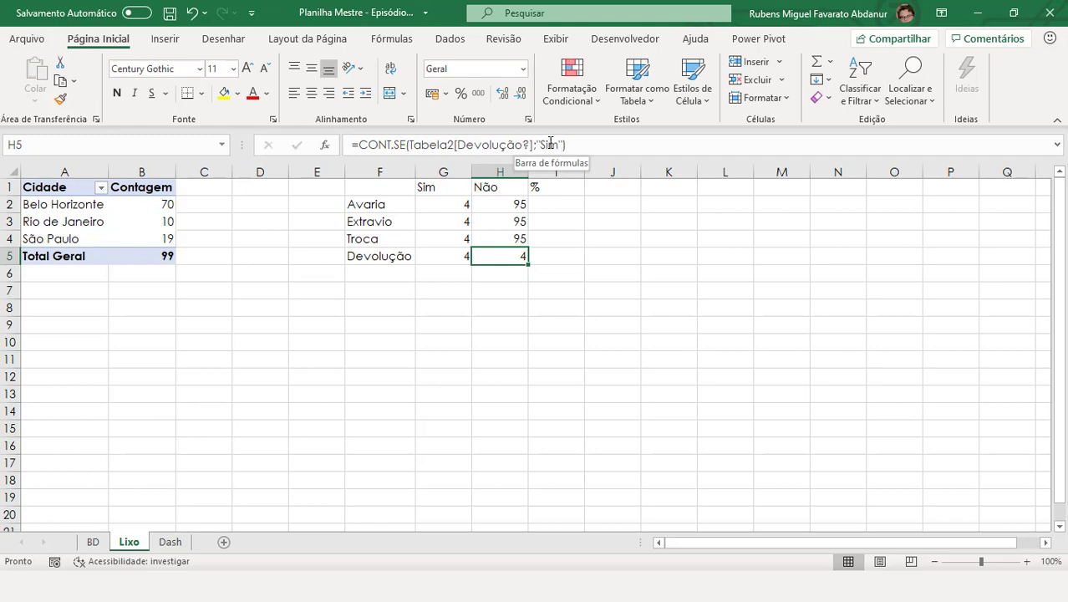
left_click(551, 144)
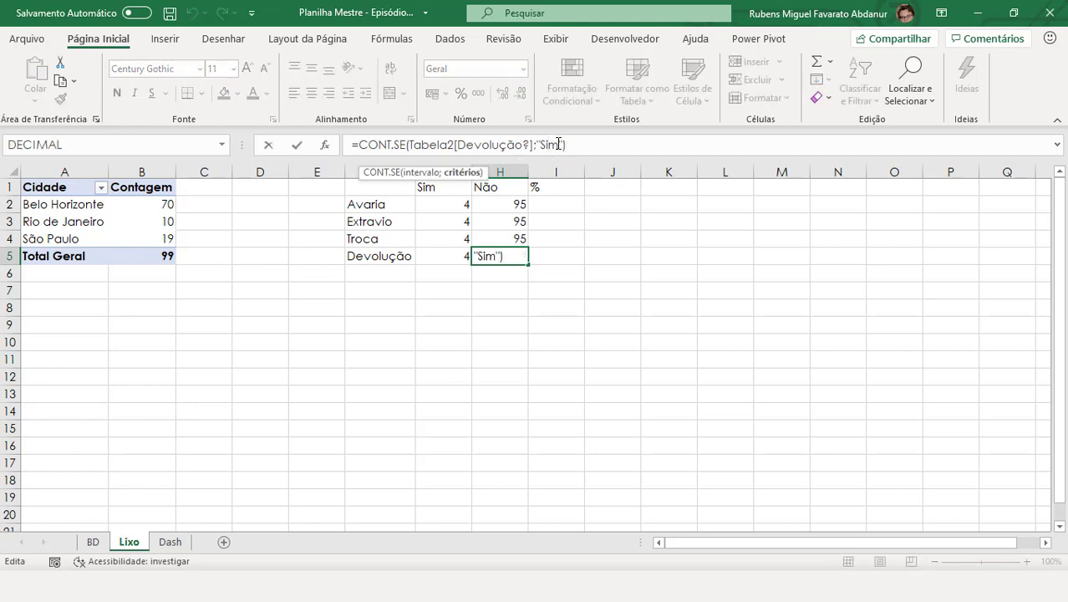
key("BackSpace")
key("BackSpace")
key("BackSpace")
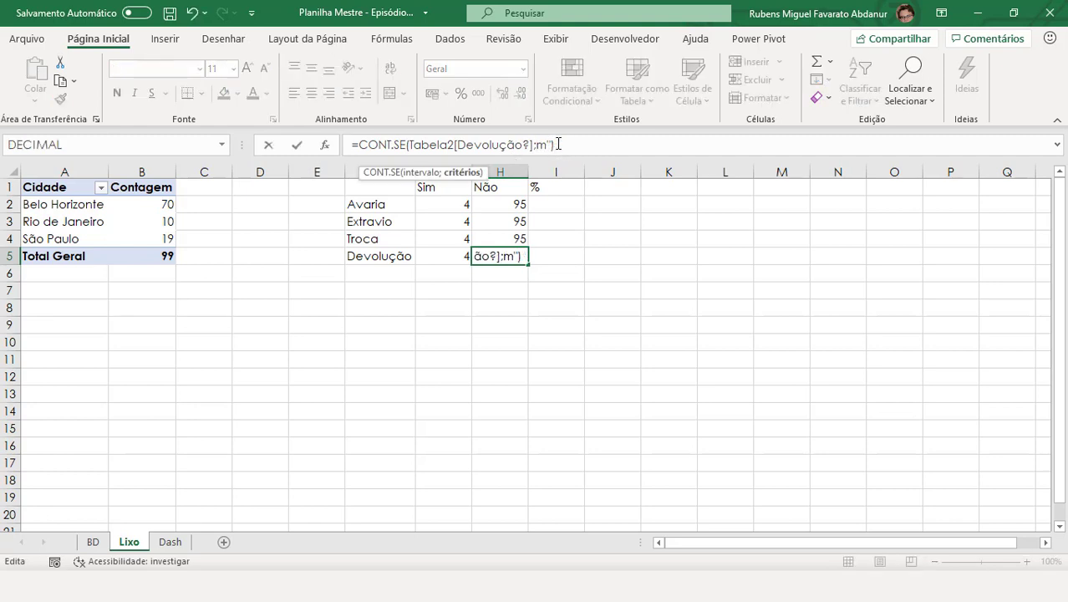
type("\"")
key("Delete")
type("\"N")
key("Return")
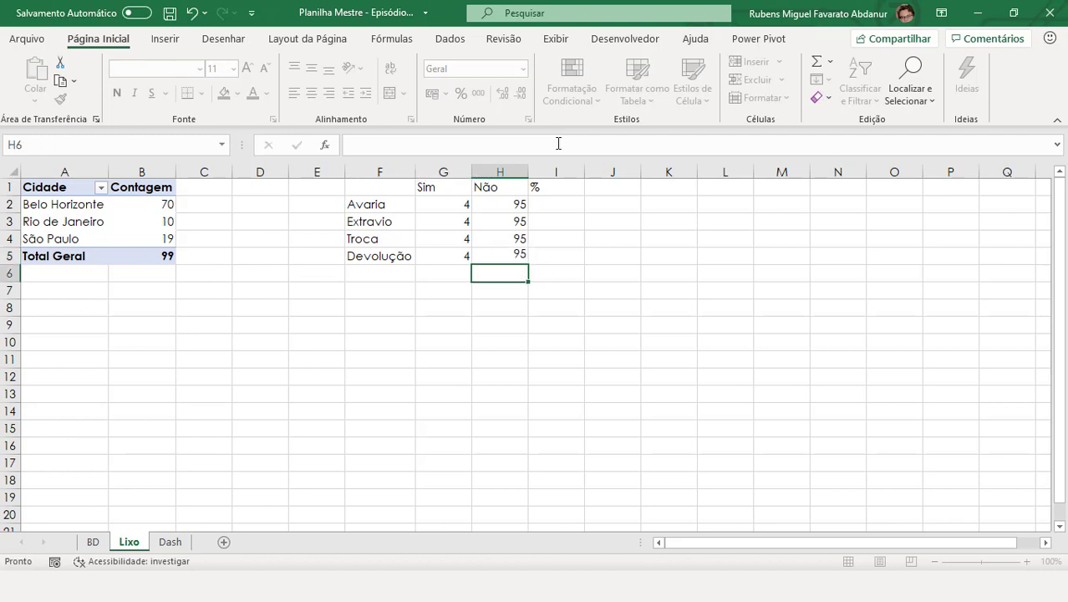
left_click(565, 193)
Enter =G2/SOMA(G2:H2) in I2 and fill it down to I5.
left_click(564, 203)
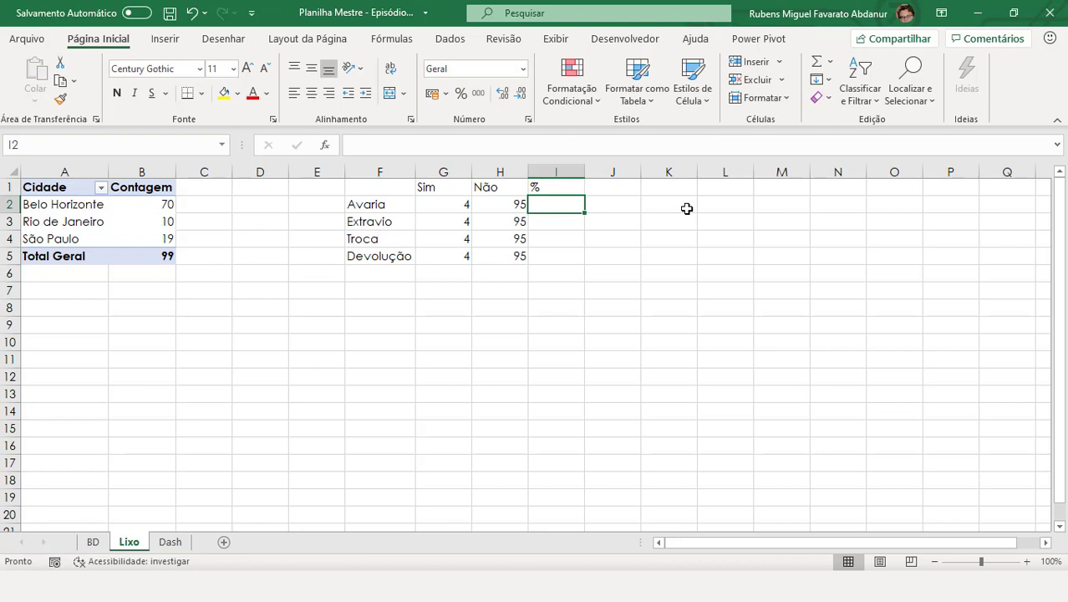
type("=")
key("Left")
key("Left")
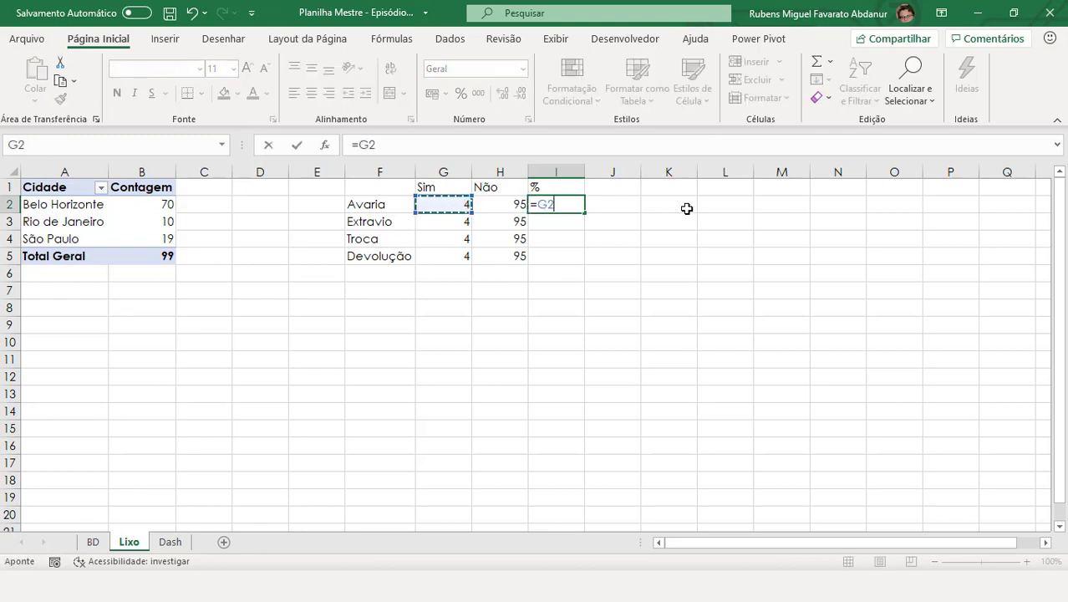
type("/")
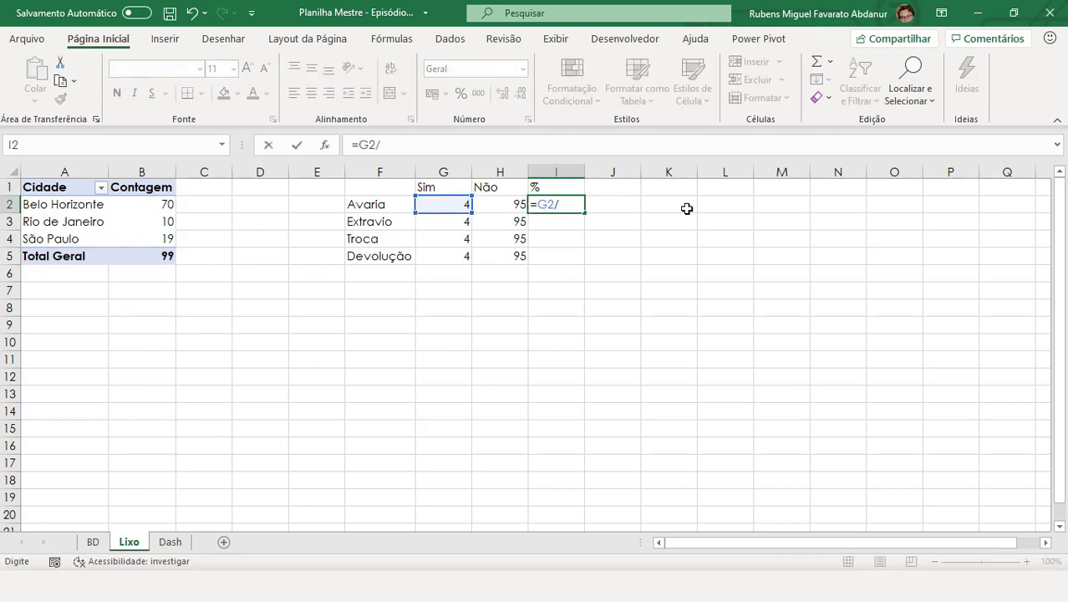
type("so")
key("Tab")
key("Left")
key("shift+Left")
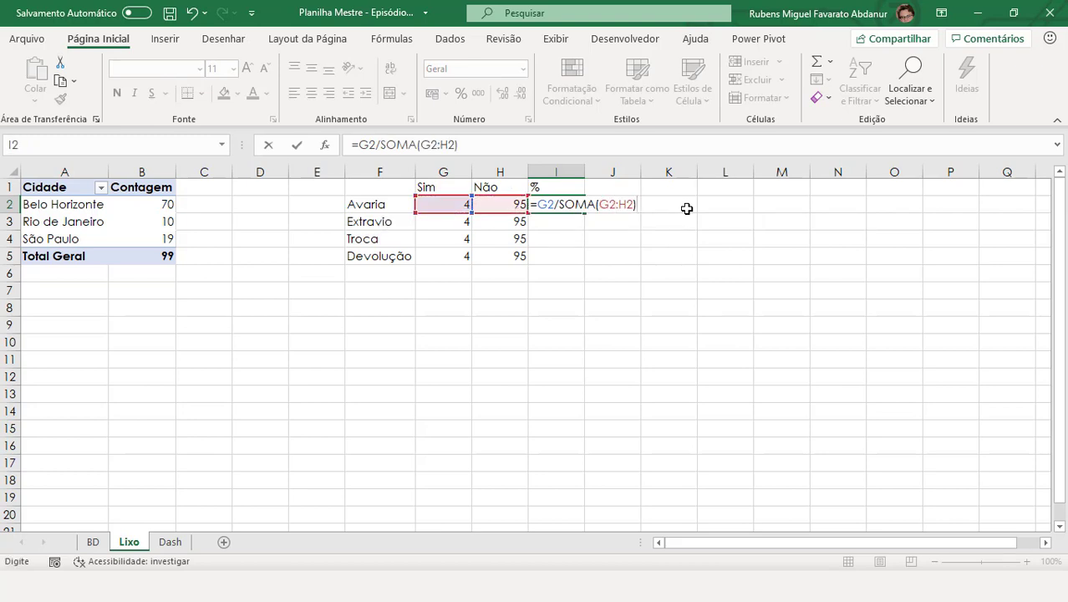
key("Return")
left_click(565, 185)
left_click(575, 203)
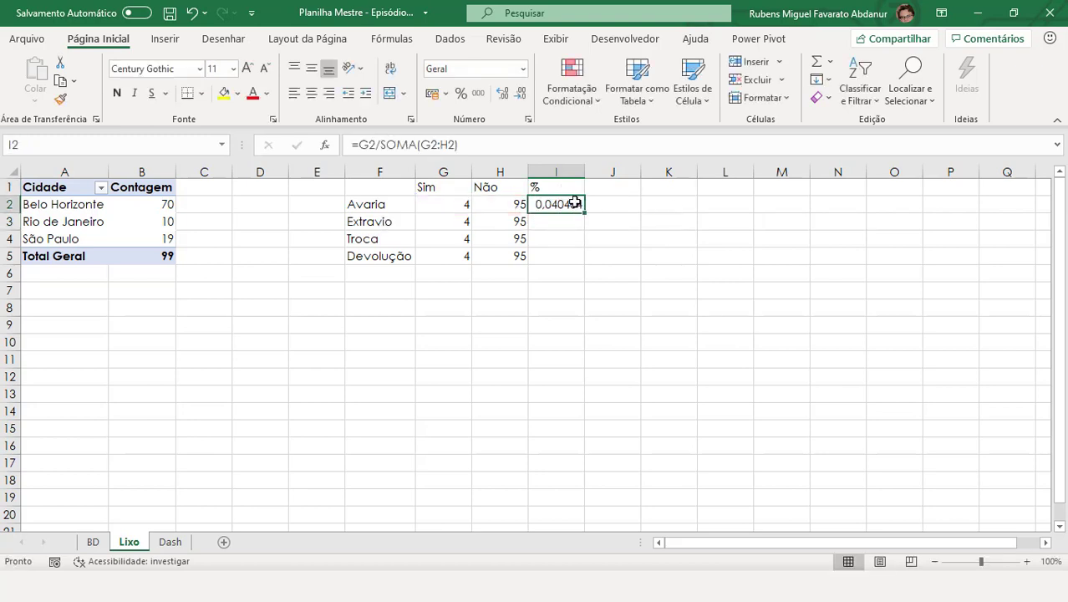
mouse_move(582, 211)
left_mouse_down()
mouse_move(574, 294)
mouse_move(575, 260)
left_mouse_up()
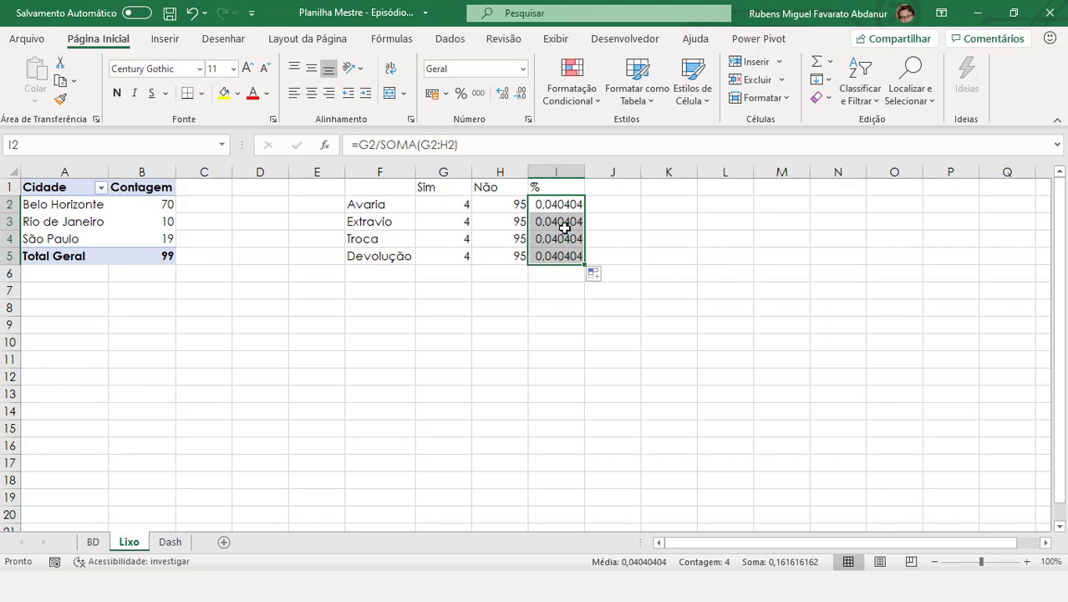
Format I2:I5 as percentages with one decimal place, showing 4,0%.
key("ctrl+shift+5")
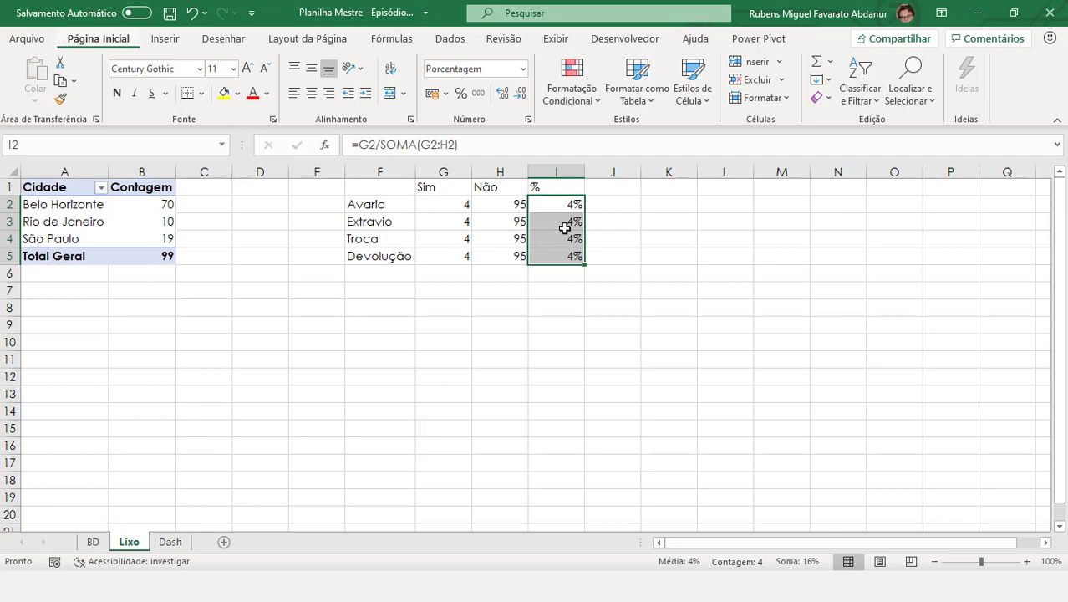
key("alt+c")
key("0")
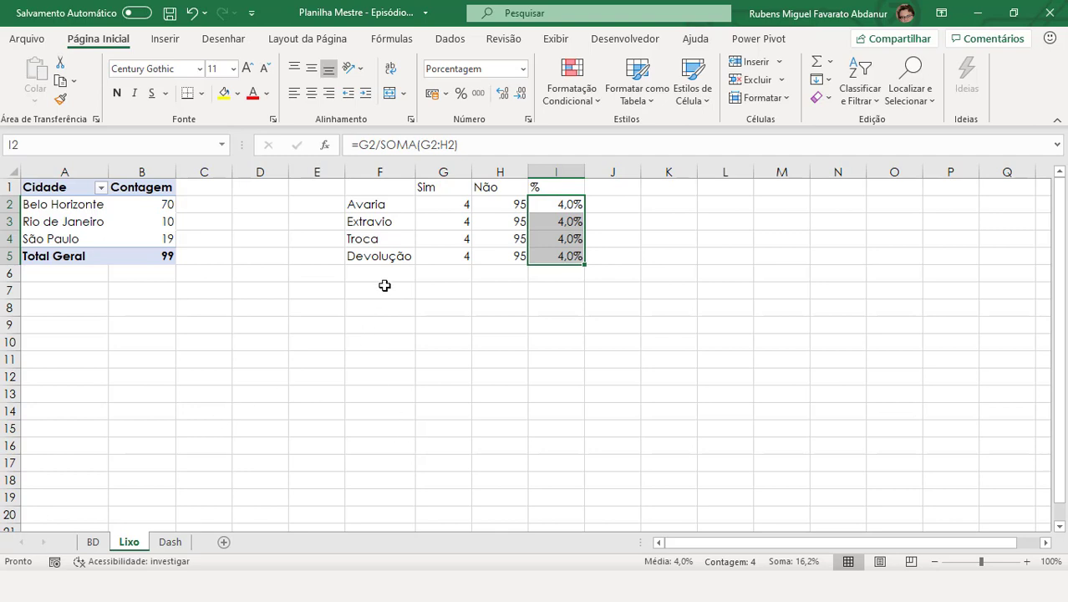
left_click(384, 189)
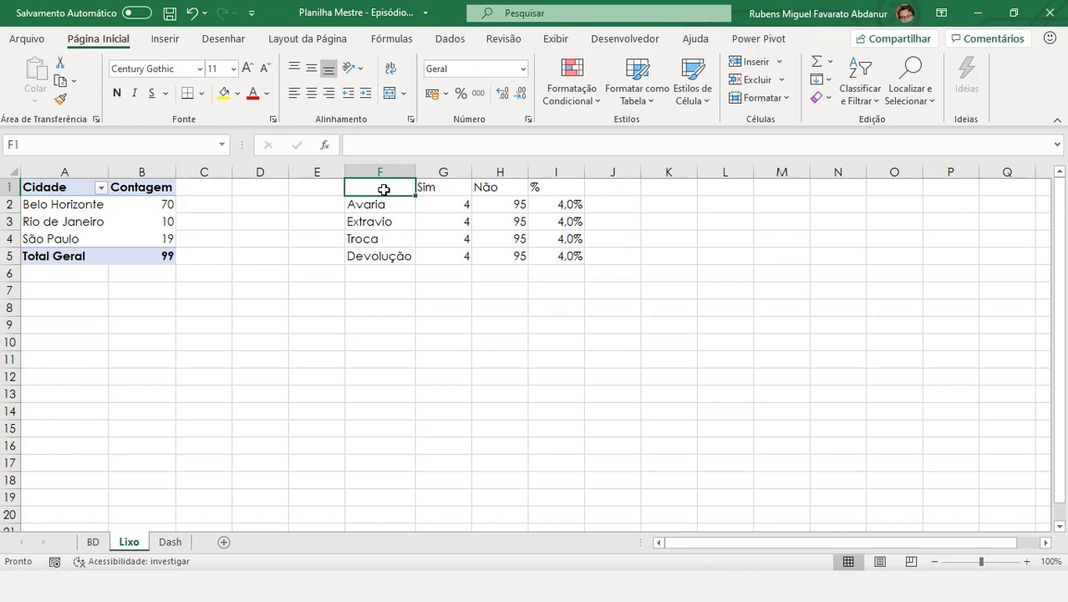
Add the header Problema in F1 and select F1:F5 together with I1:I5.
type("Proble")
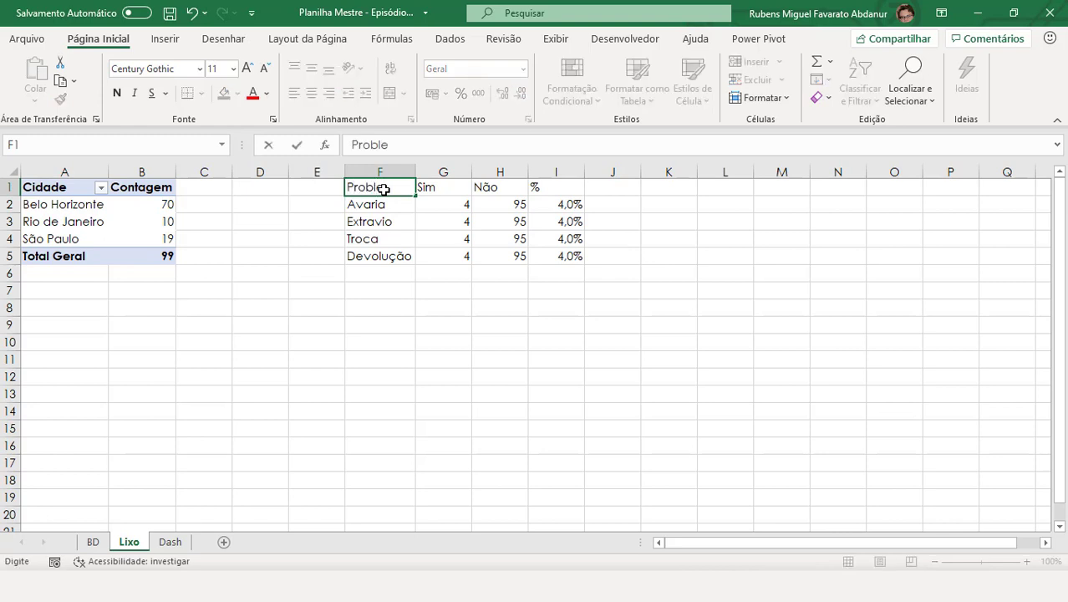
type("ma")
key("Return")
left_click_drag(384, 185, 384, 254)
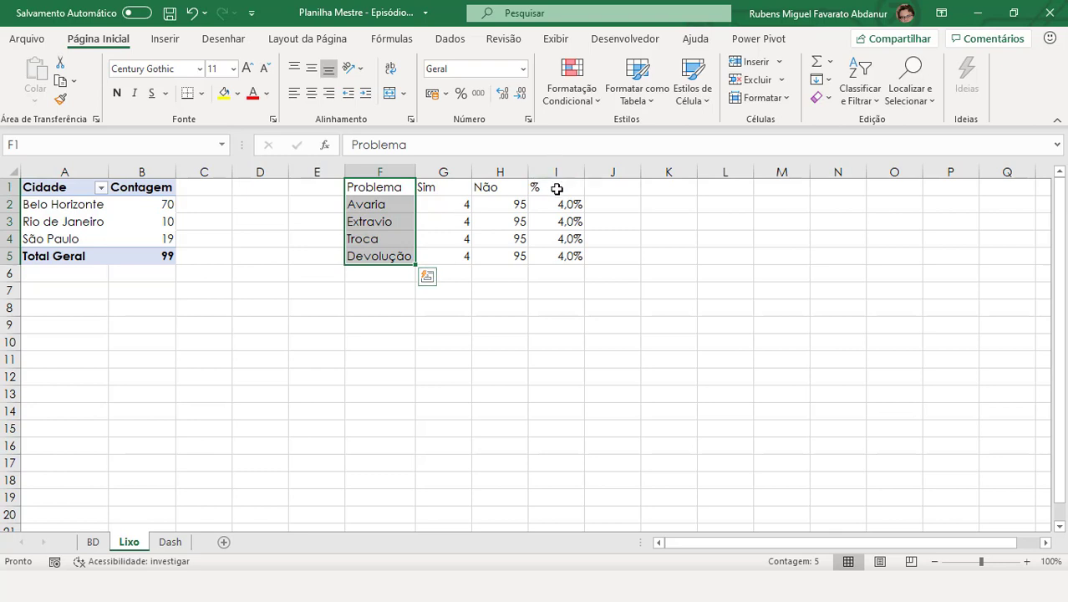
left_click_drag(555, 188, 568, 254, "ctrl")
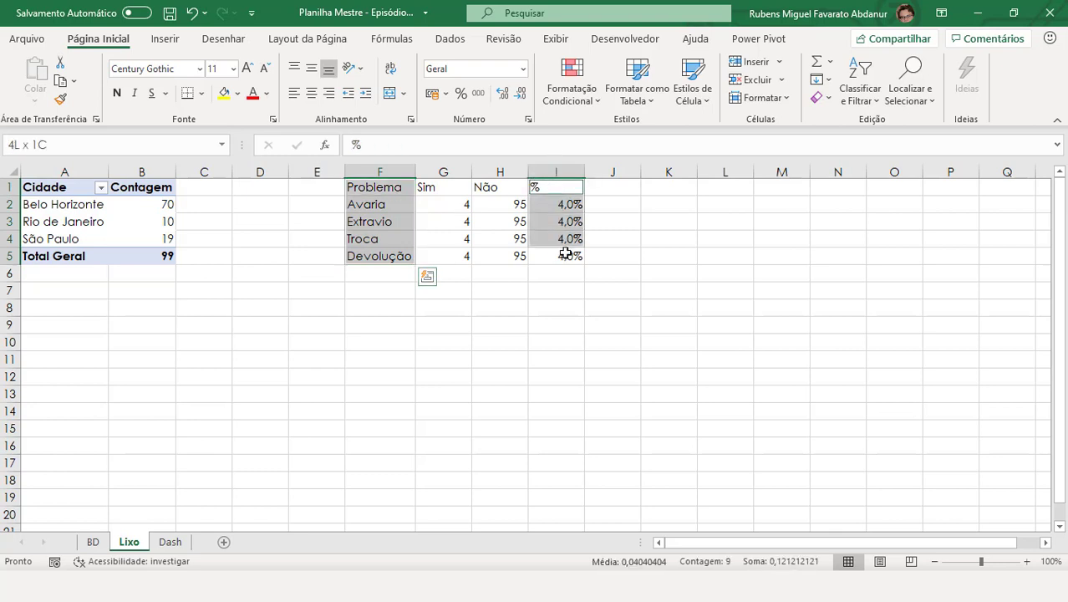
Insert a recommended clustered column chart of the % values, then cut it off the Lixo sheet.
left_click(164, 38)
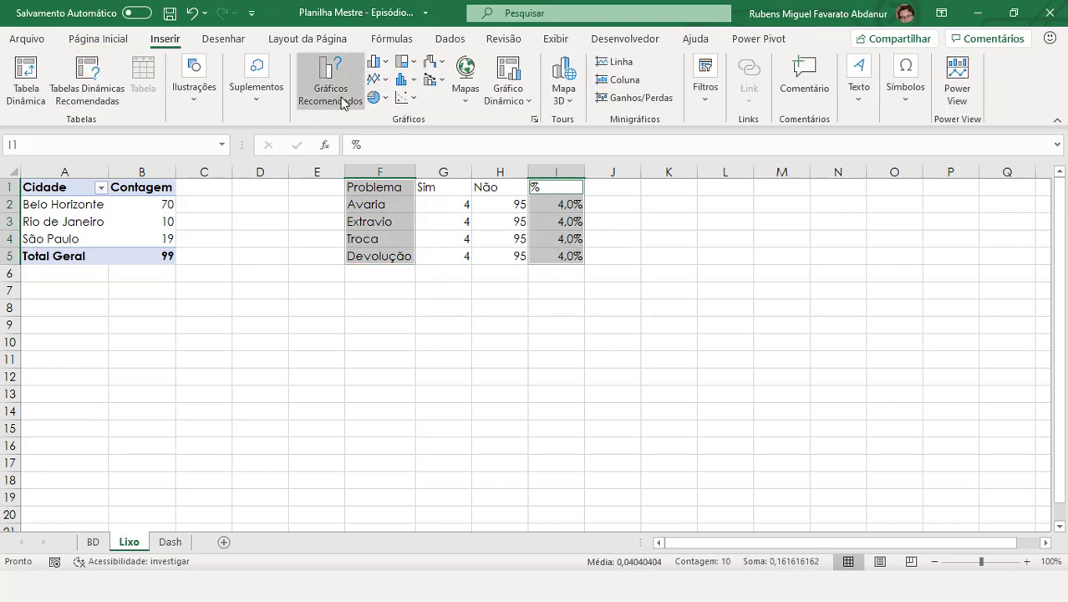
left_click(342, 102)
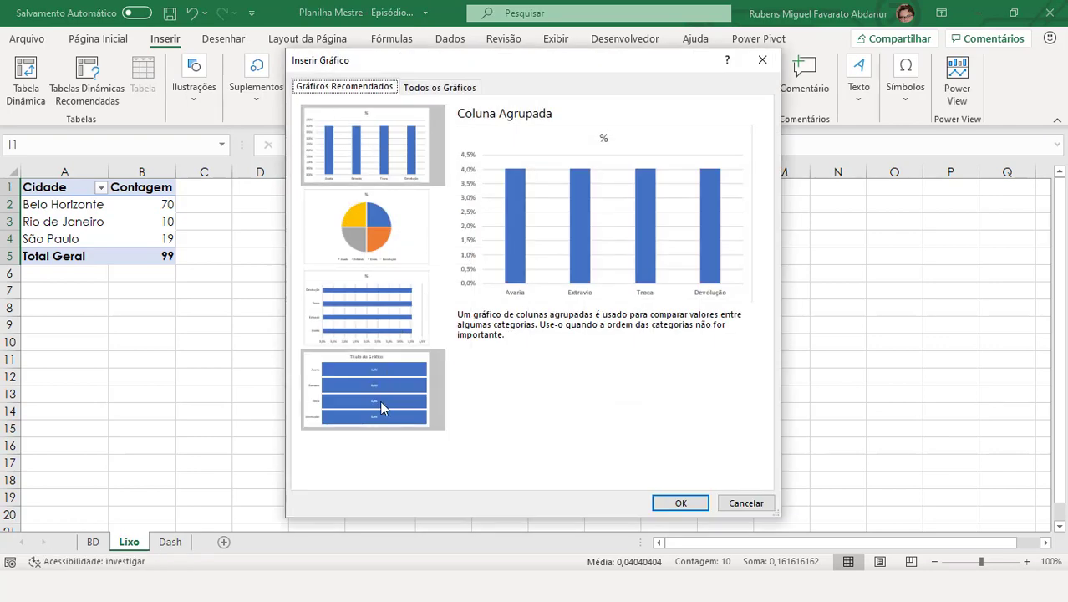
left_click(379, 400)
left_click(386, 312)
left_click(391, 167)
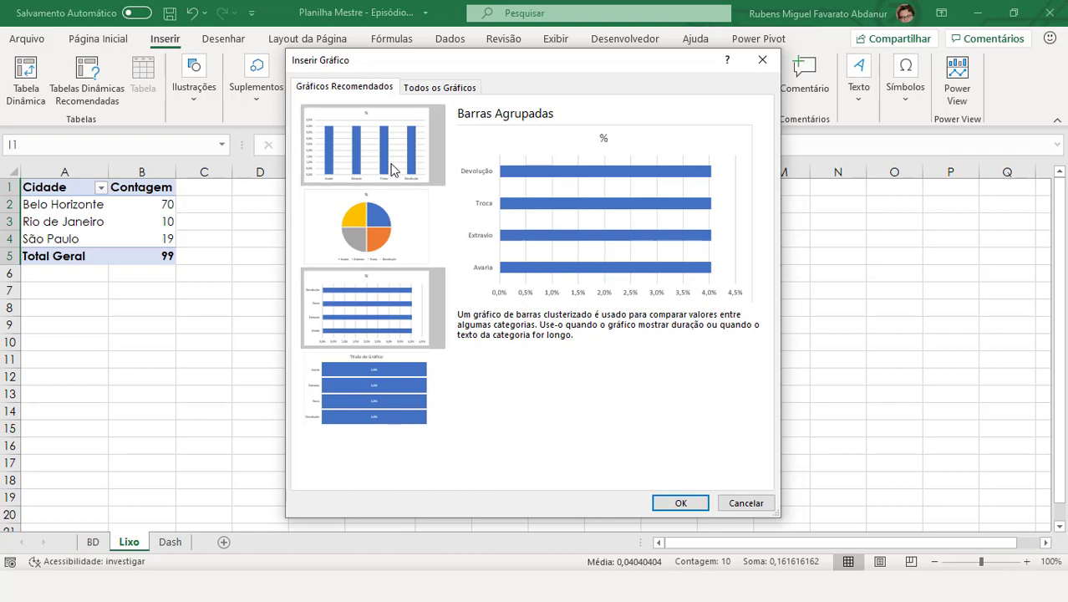
left_click(681, 503)
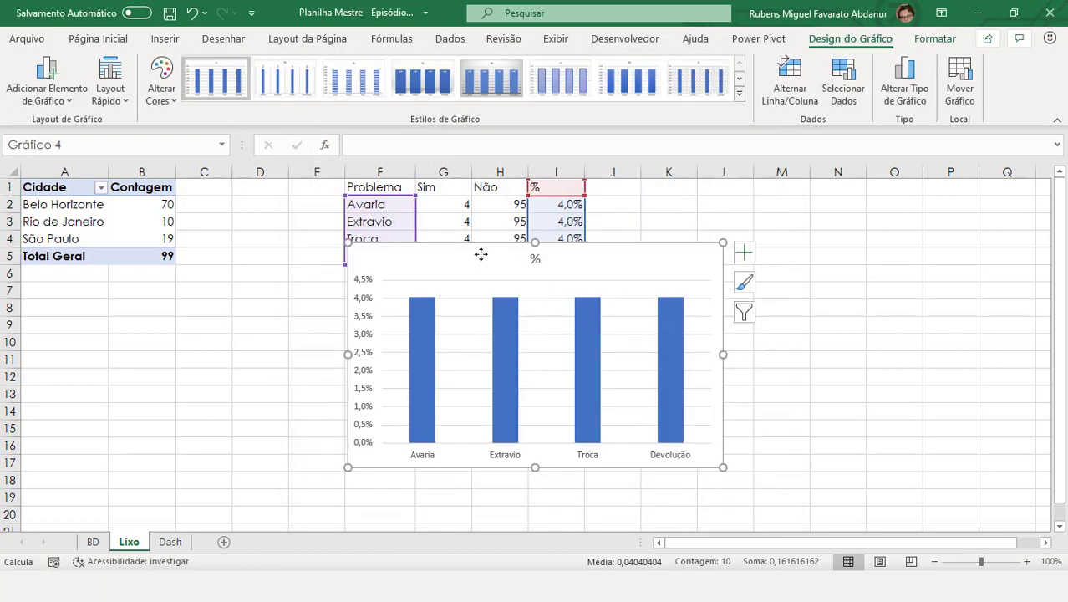
key("Delete")
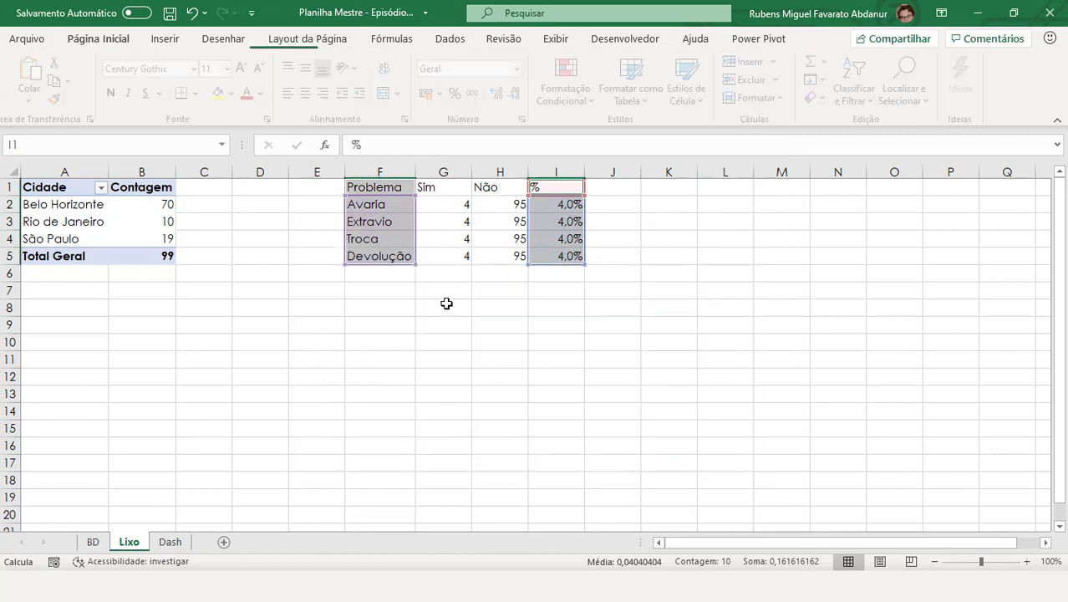
Paste the % problems chart onto the Dash sheet at cell M6.
left_click(172, 543)
left_click(711, 279)
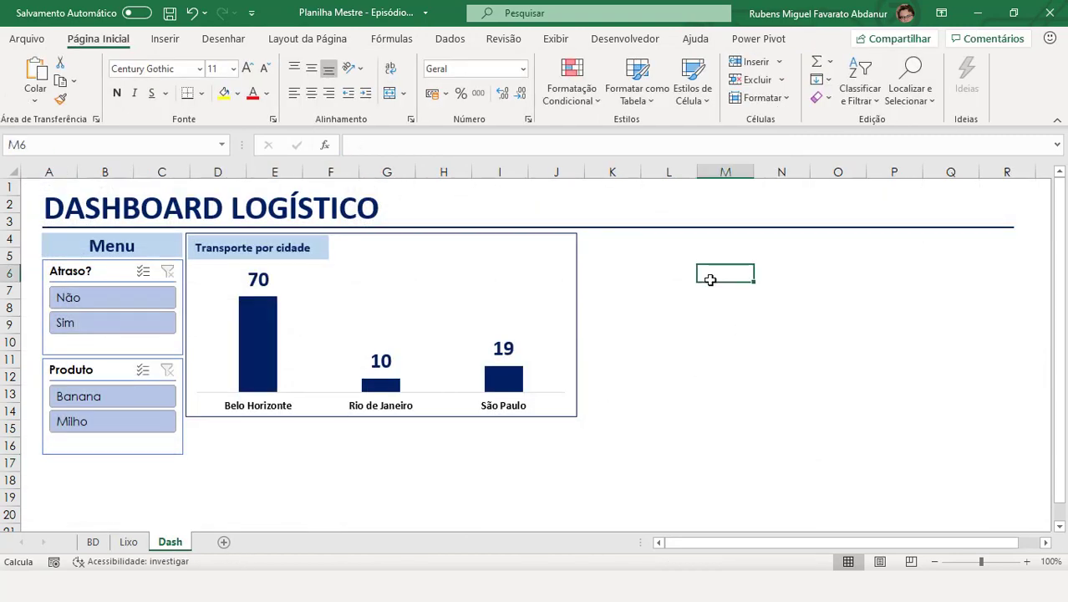
key("ctrl+v")
left_click(649, 448)
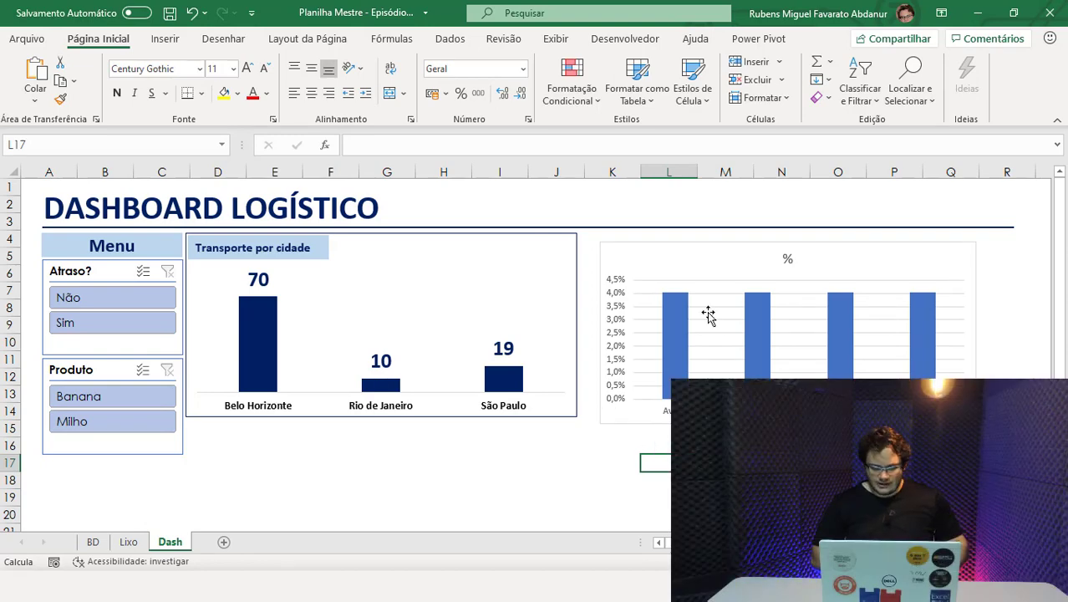
On BD, fill Sim down Avaria? rows J9:J18 and Troca? rows L5:L7.
left_click(93, 542)
scroll(512, 306, "right", 3)
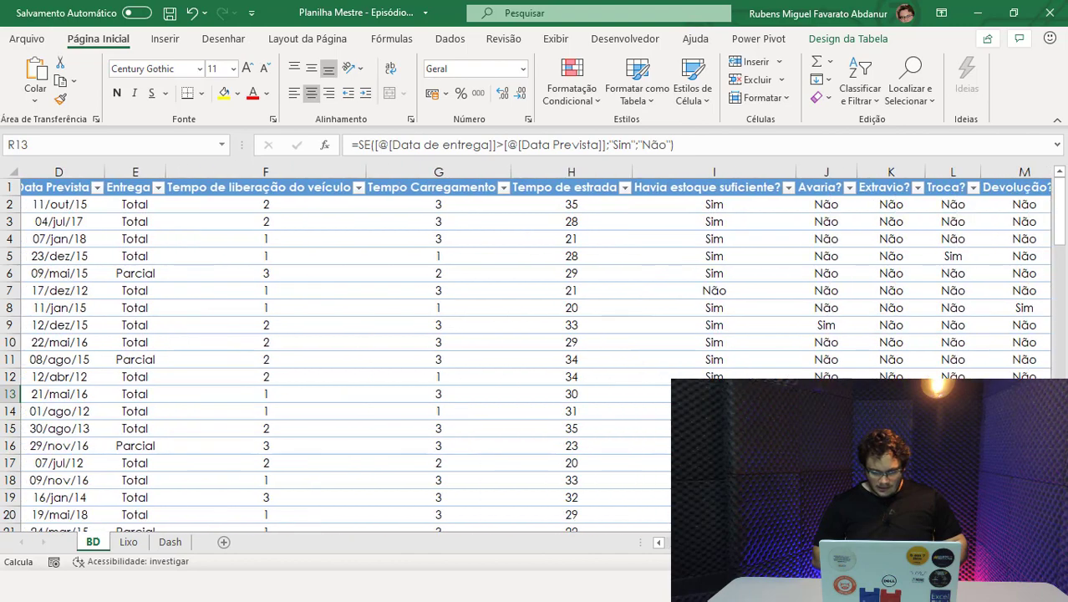
scroll(512, 306, "right", 3)
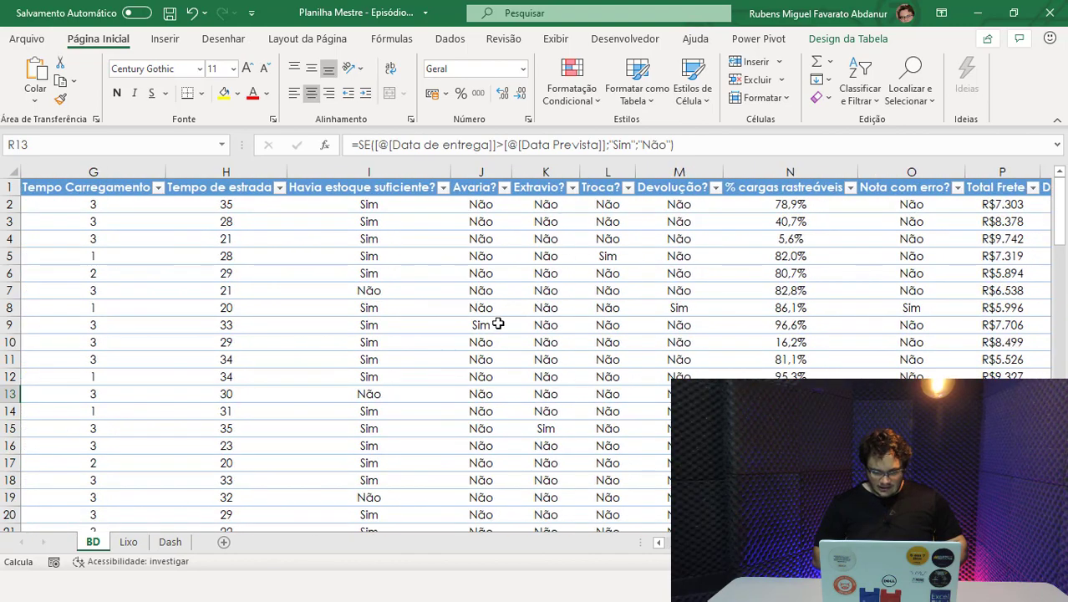
left_click(498, 324)
left_click_drag(512, 333, 493, 482)
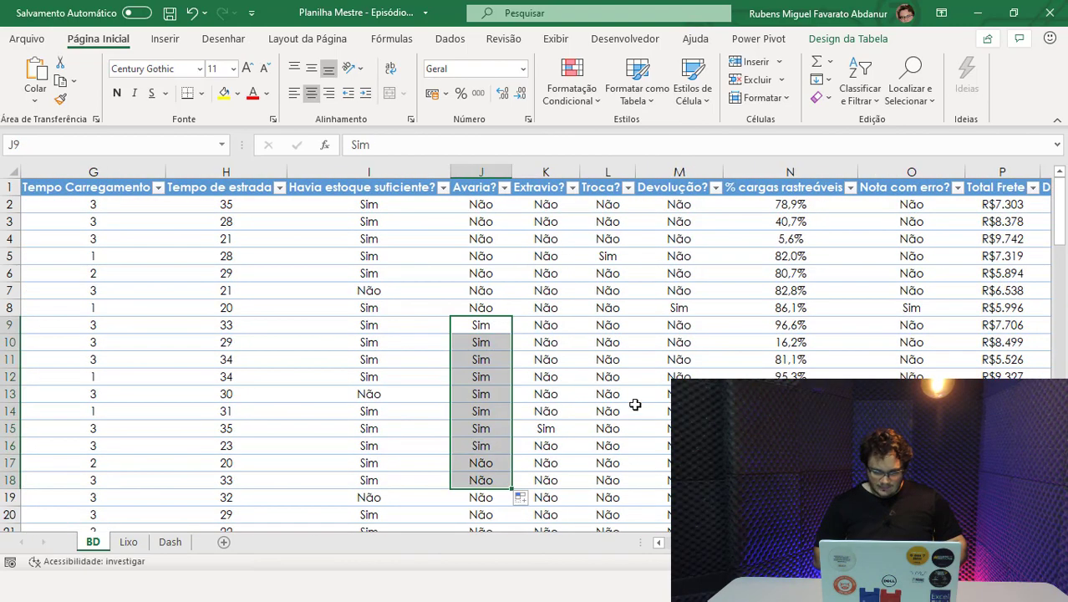
left_click(623, 259)
left_click_drag(635, 265, 626, 306)
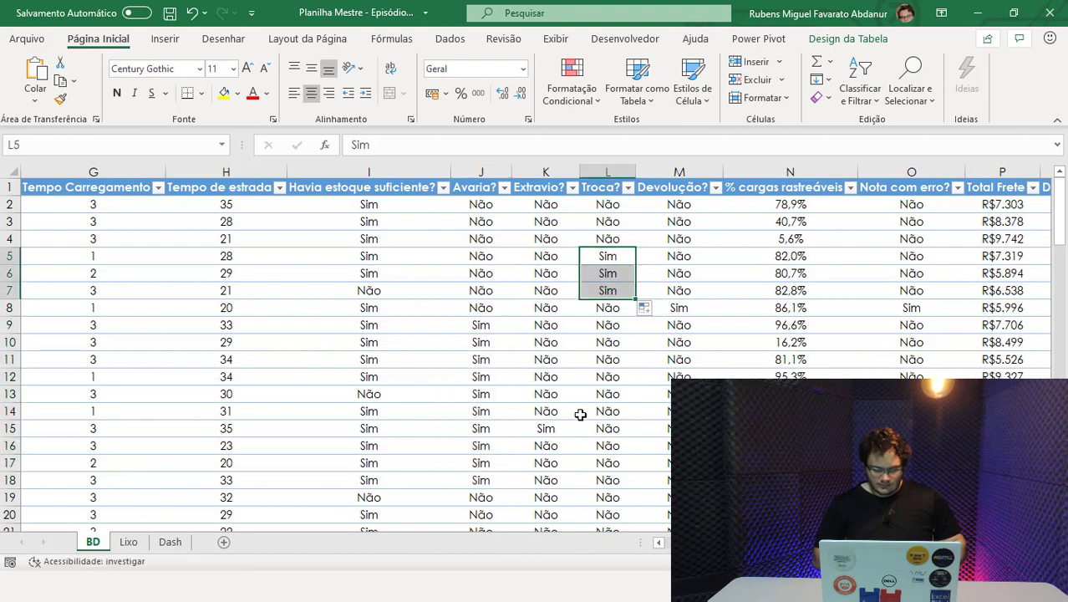
Return to the Dash sheet and select the % chart.
left_click(129, 542)
left_click(170, 543)
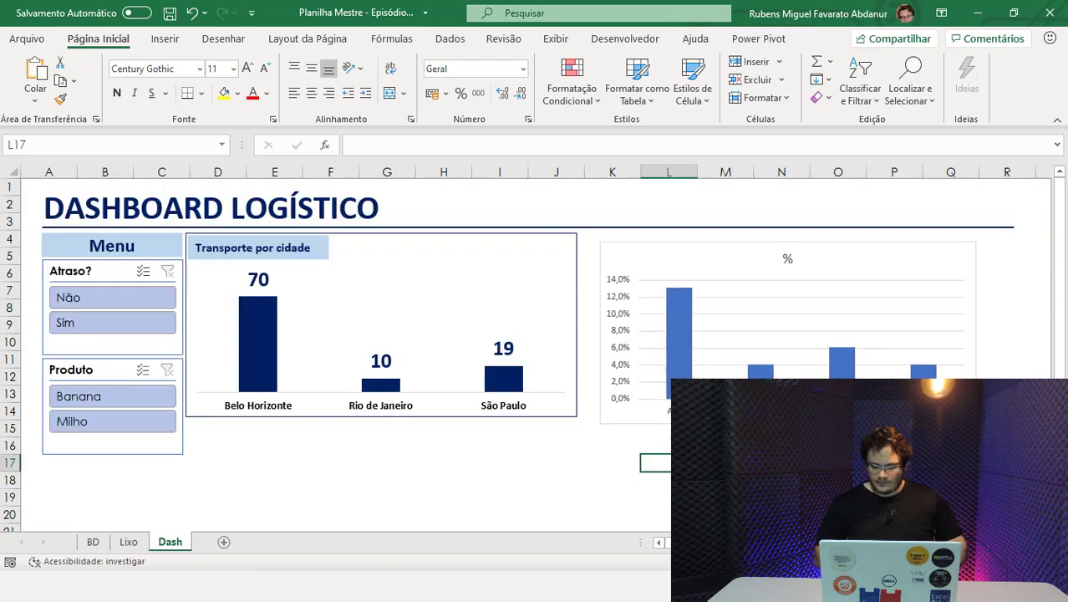
left_click(732, 242)
Delete the % chart's title, vertical axis and gridlines, undoing the accidental chart deletion.
left_click_drag(710, 243, 706, 238)
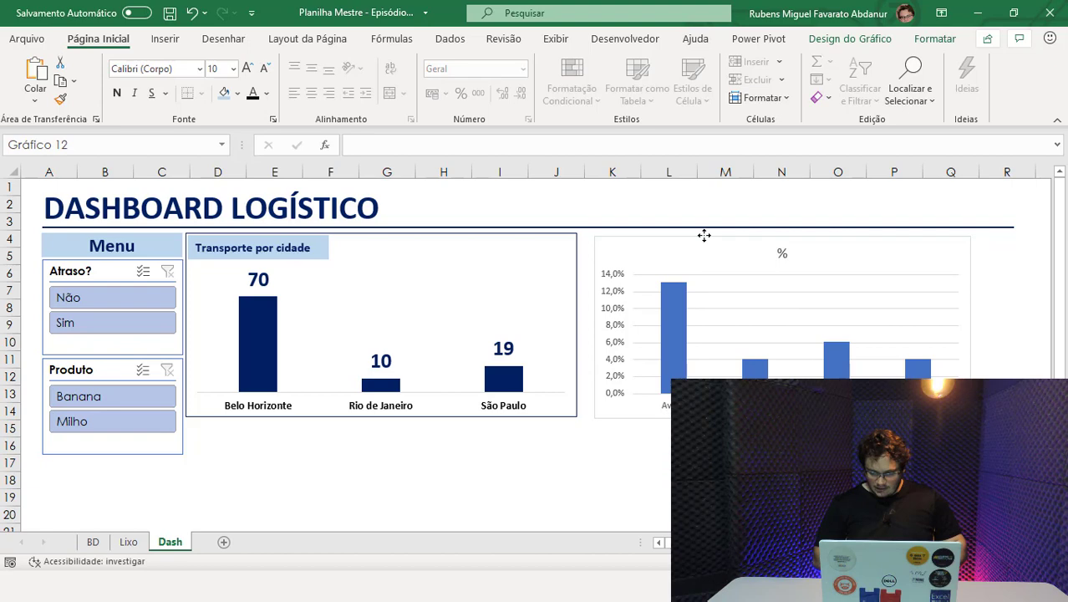
left_click(781, 250)
key("Delete")
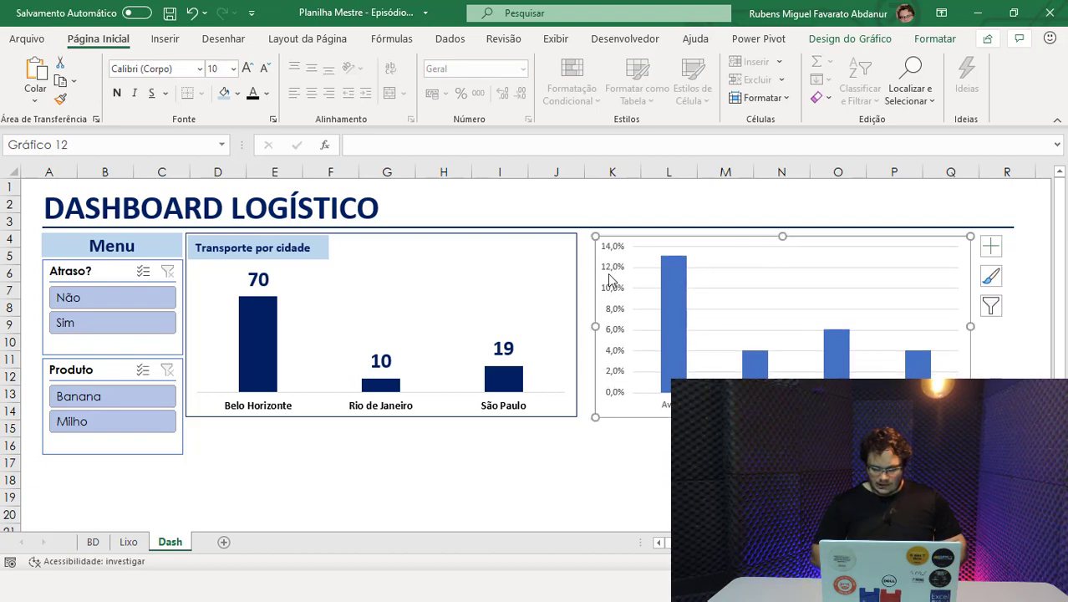
left_click(620, 276)
key("Delete")
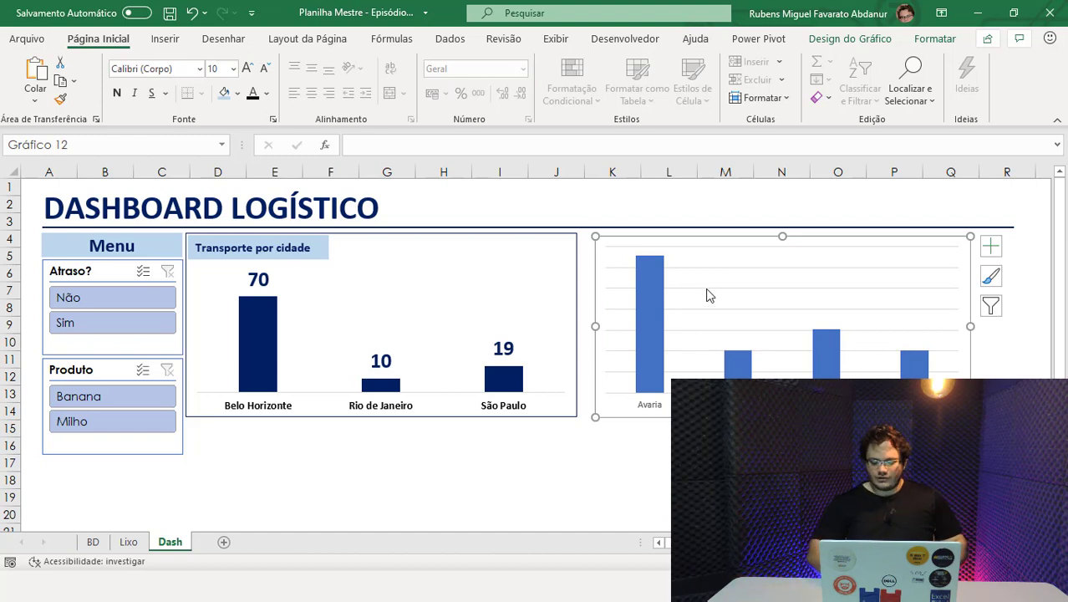
left_click(733, 371)
key("Delete")
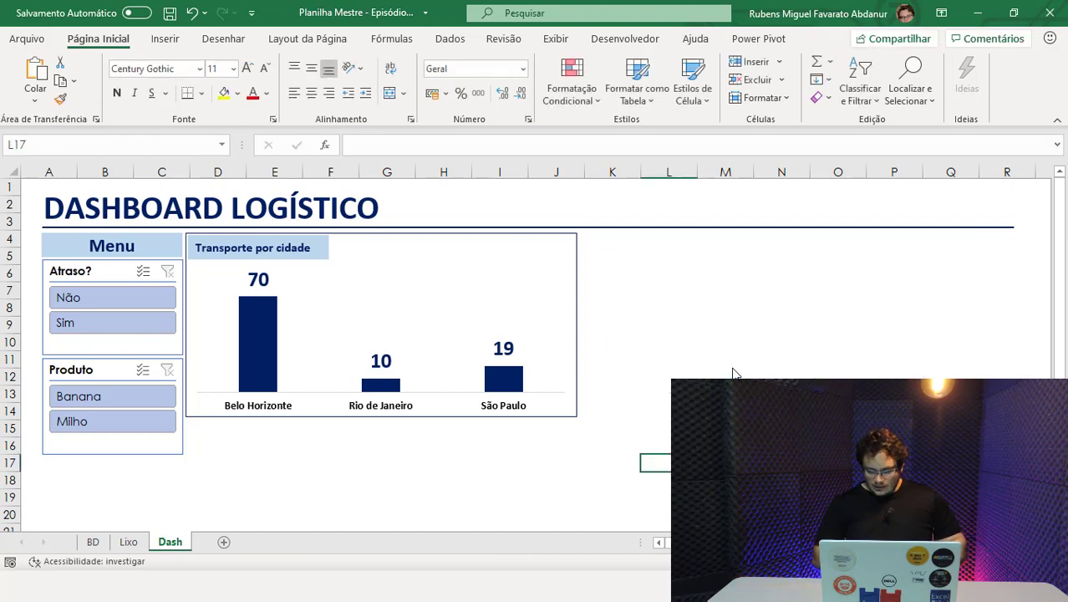
key("ctrl+z")
Nudge the % chart slightly left and fill its bars dark navy.
left_click(712, 293)
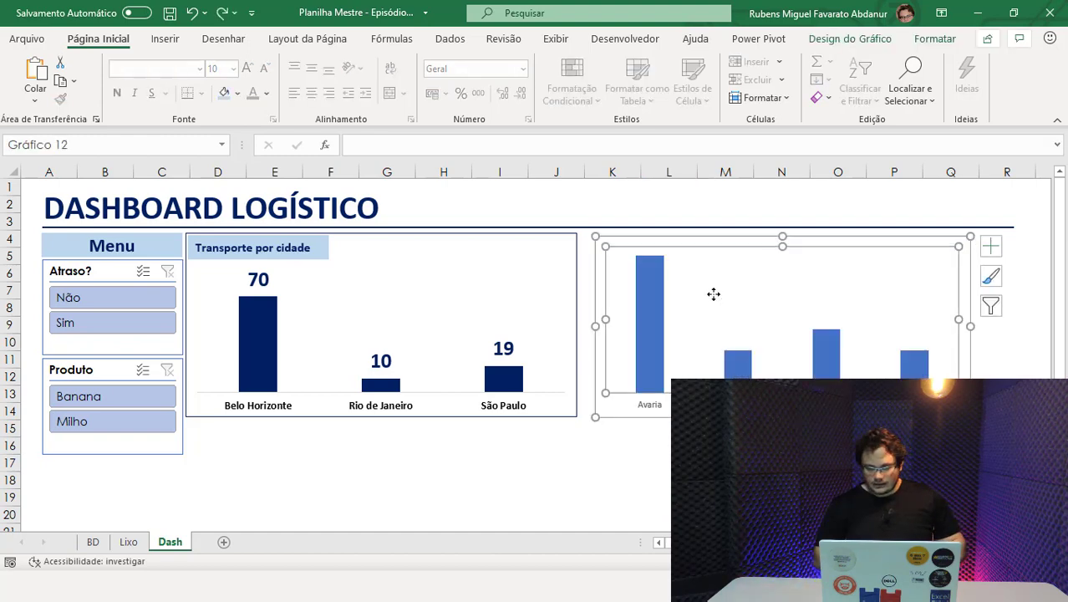
left_click_drag(735, 238, 722, 238)
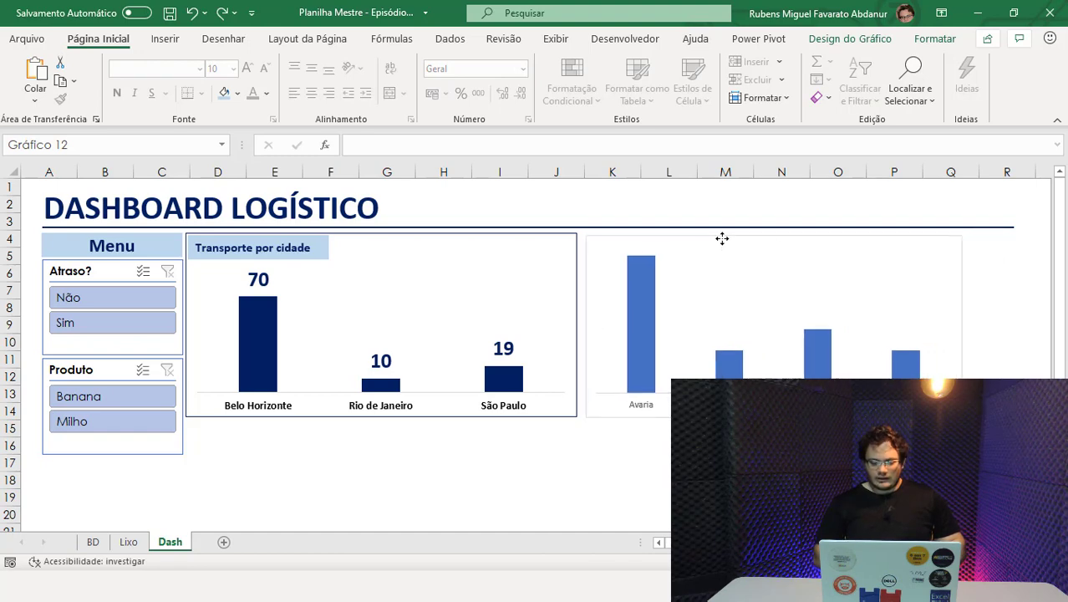
left_click(653, 270)
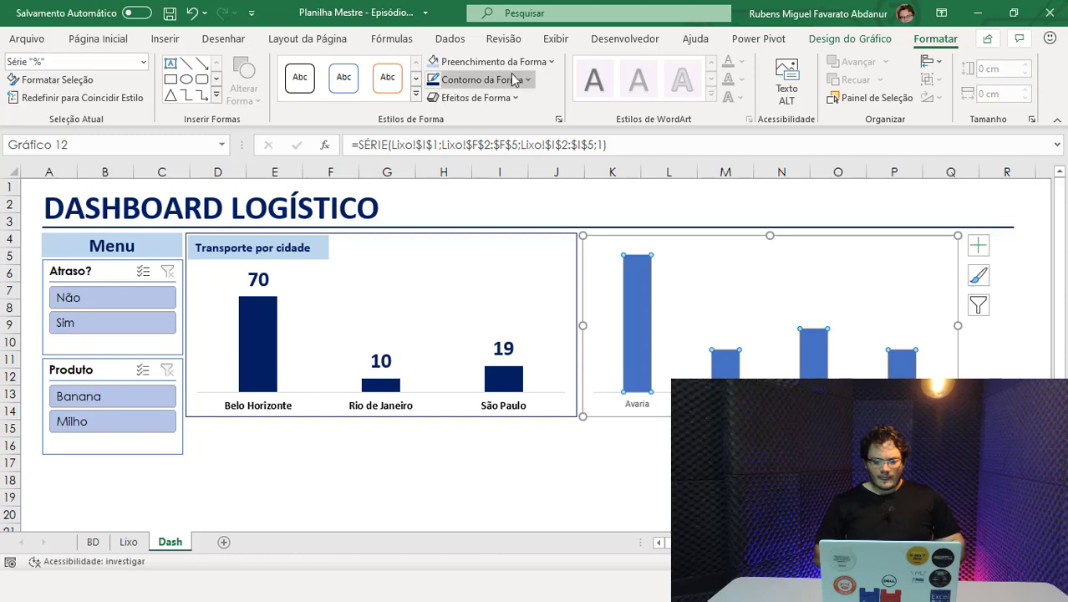
left_click(497, 62)
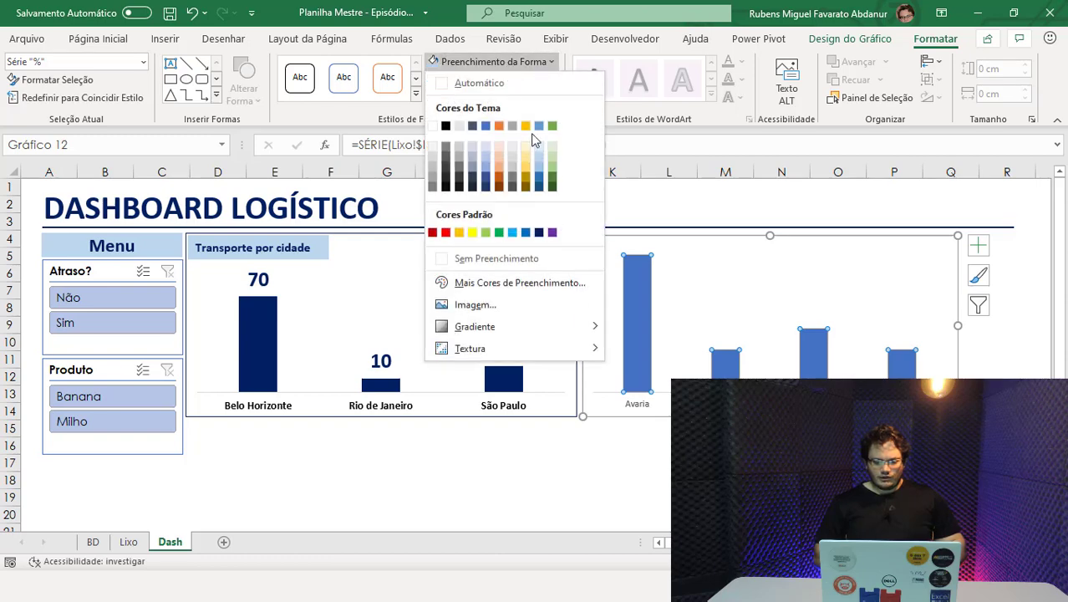
left_click(539, 231)
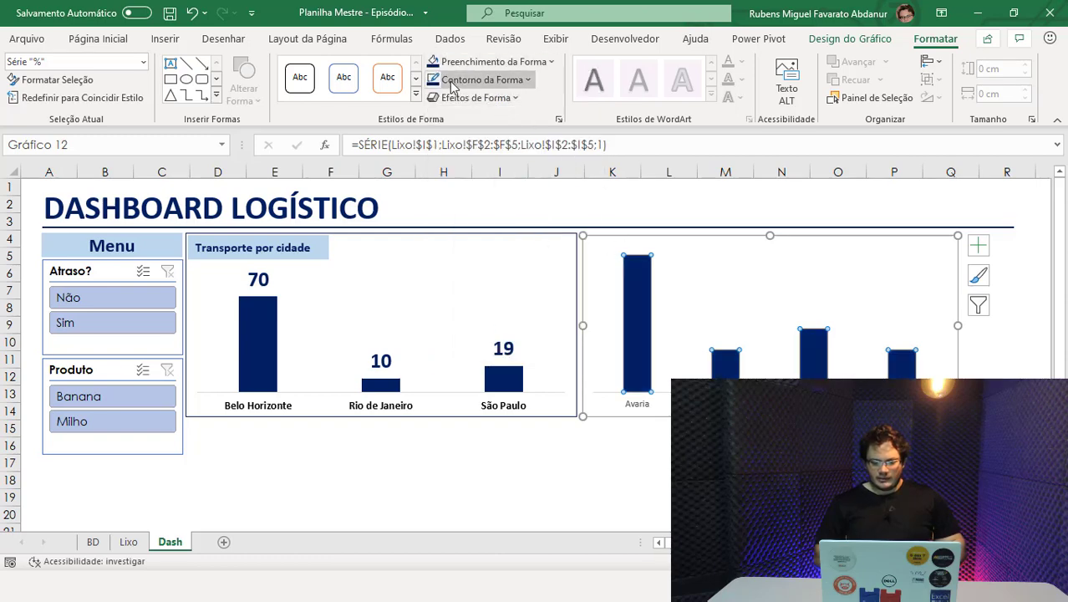
left_click(625, 239)
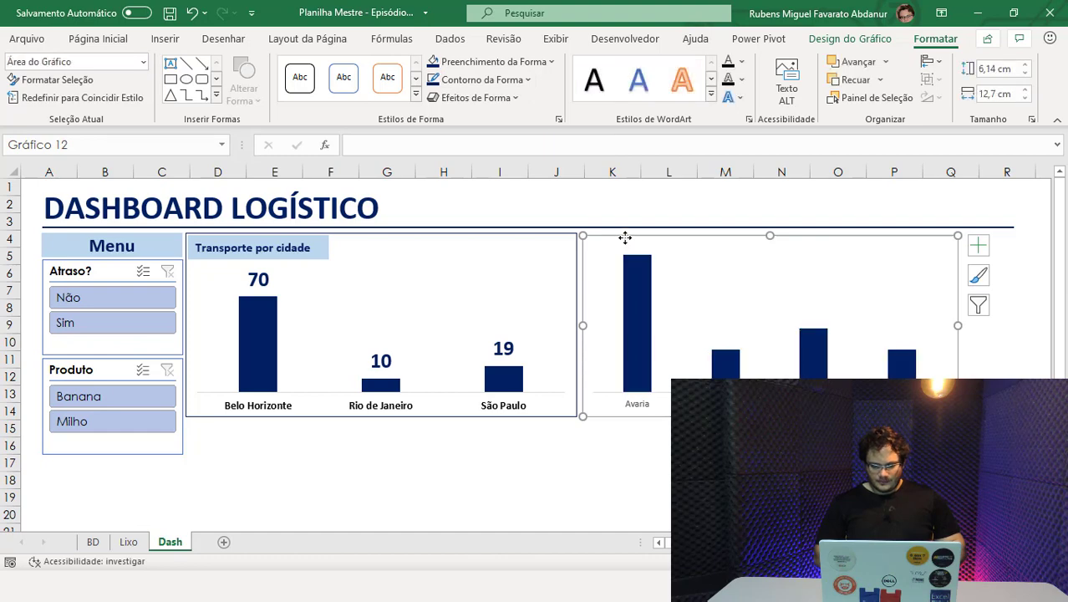
left_click(710, 462)
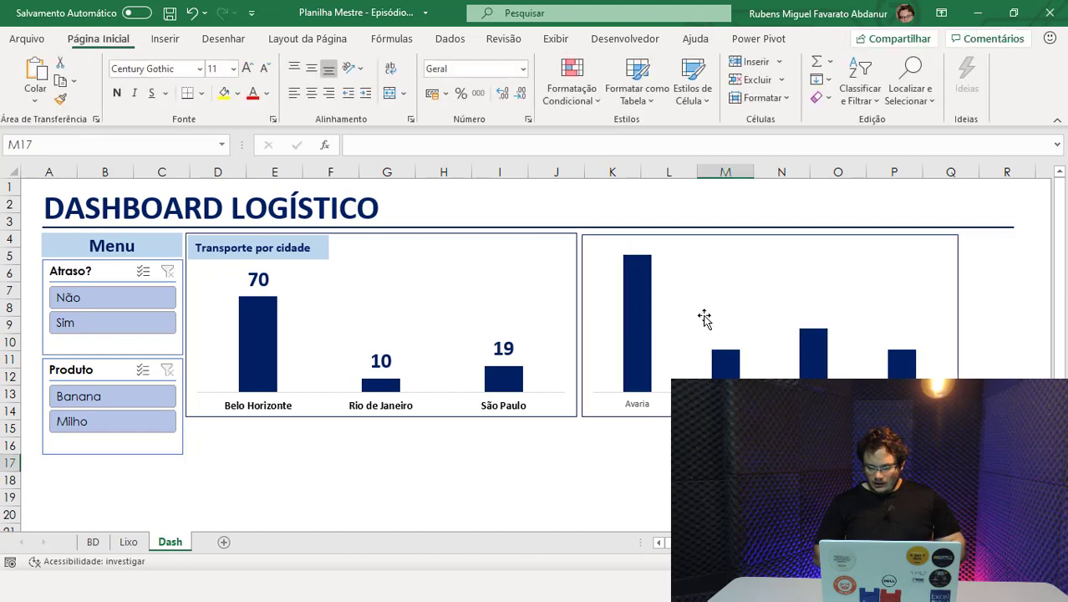
left_click(697, 287)
Turn on data labels for the % chart's bars.
left_click(977, 245)
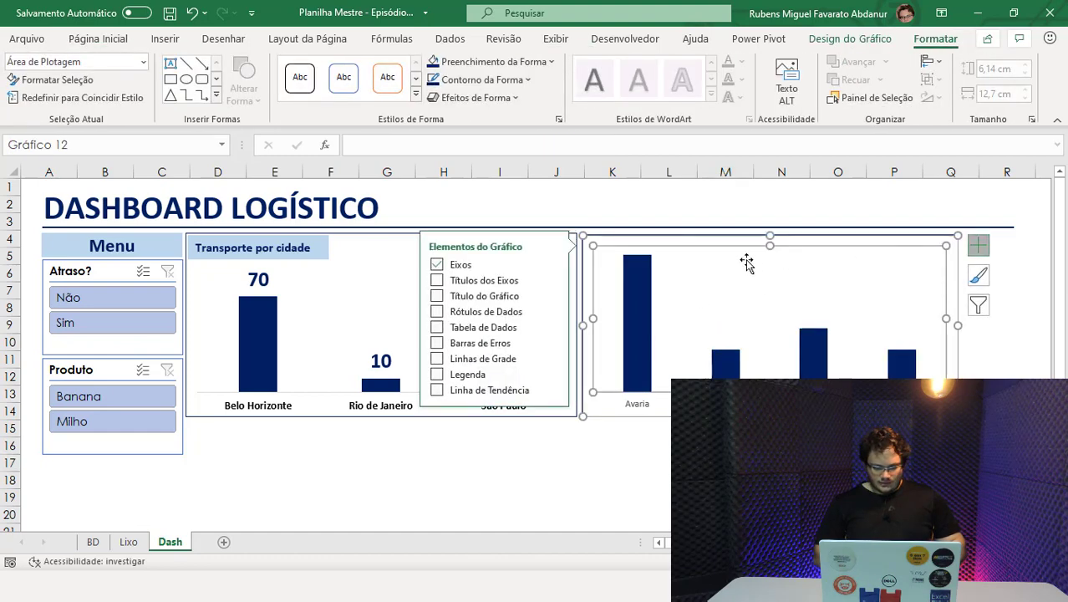
left_click(466, 312)
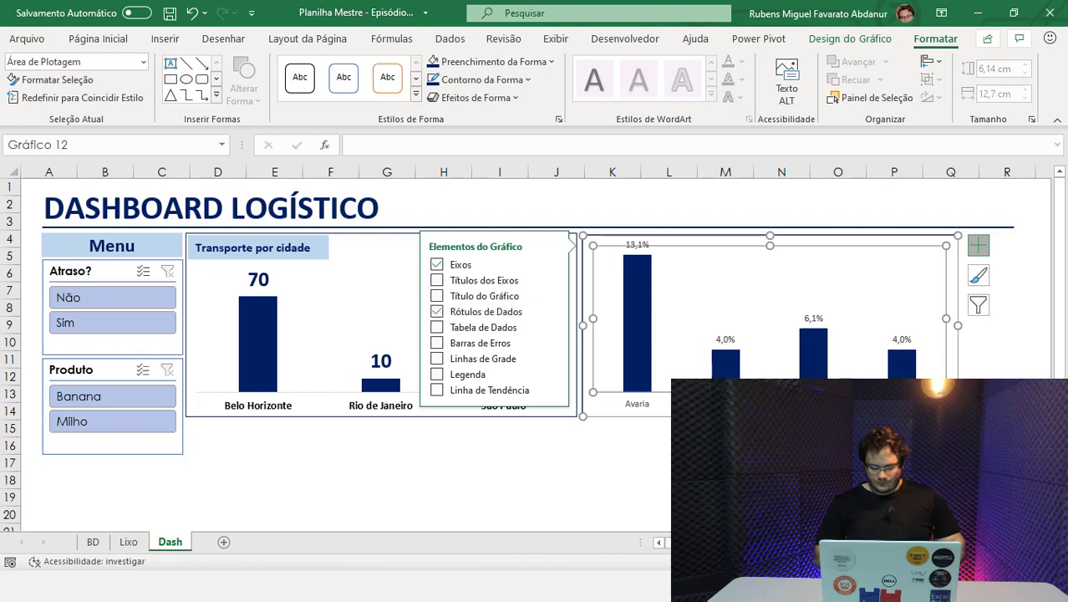
left_click(837, 446)
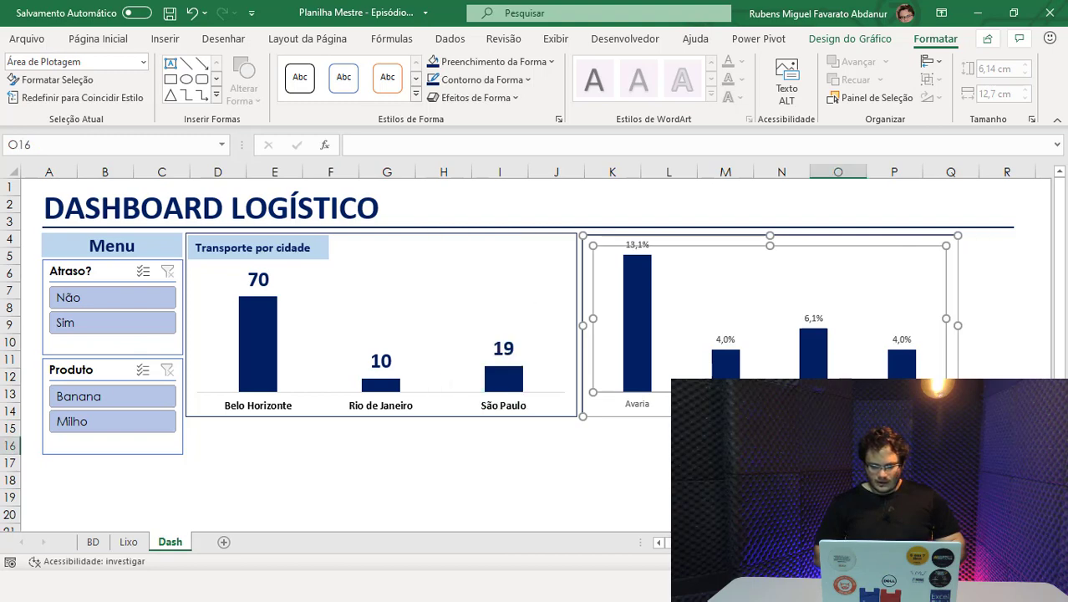
Make the percentage labels dark blue, bold and enlarged to size 12.
left_click(724, 340)
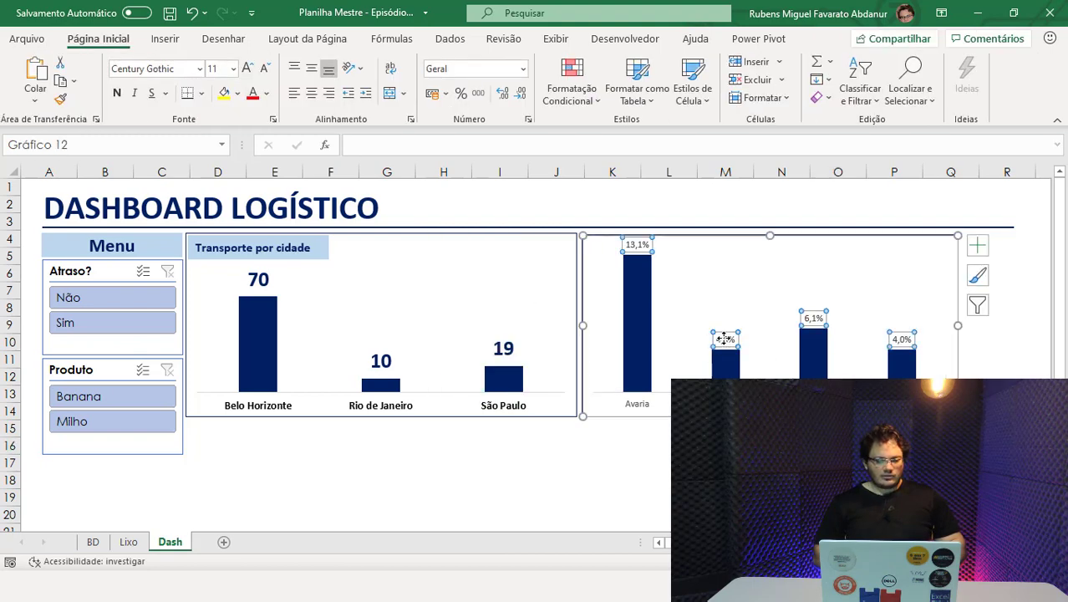
left_click(107, 39)
left_click(267, 92)
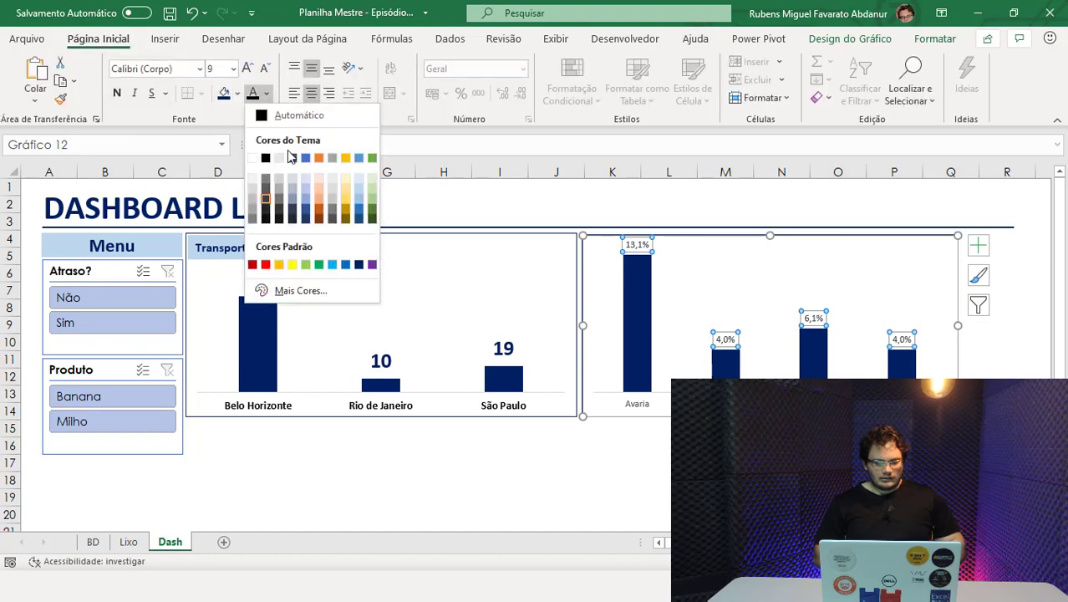
left_click(360, 265)
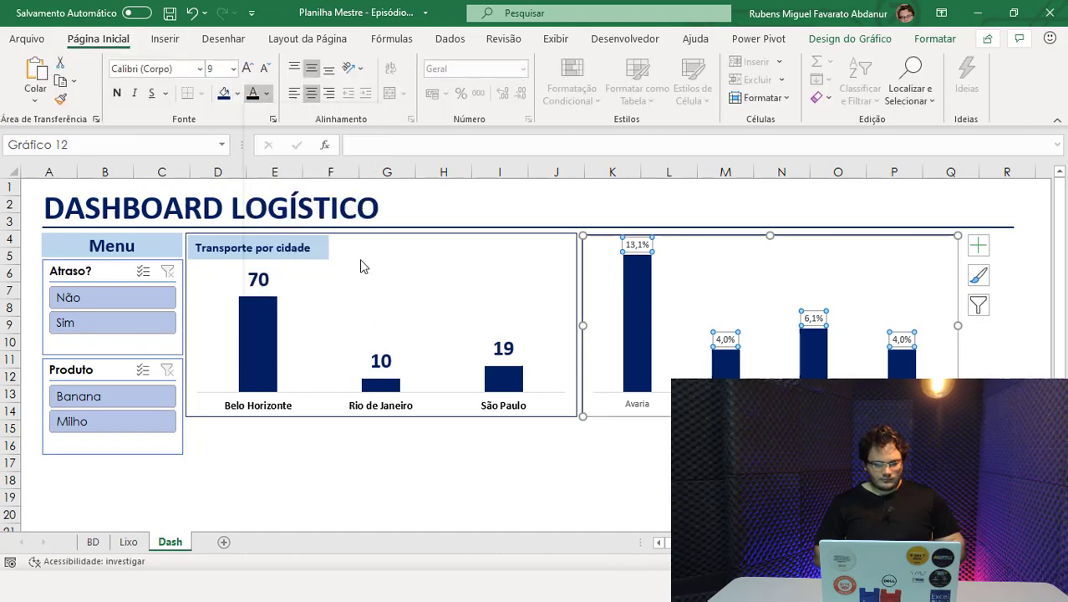
left_click(117, 93)
left_click(247, 69)
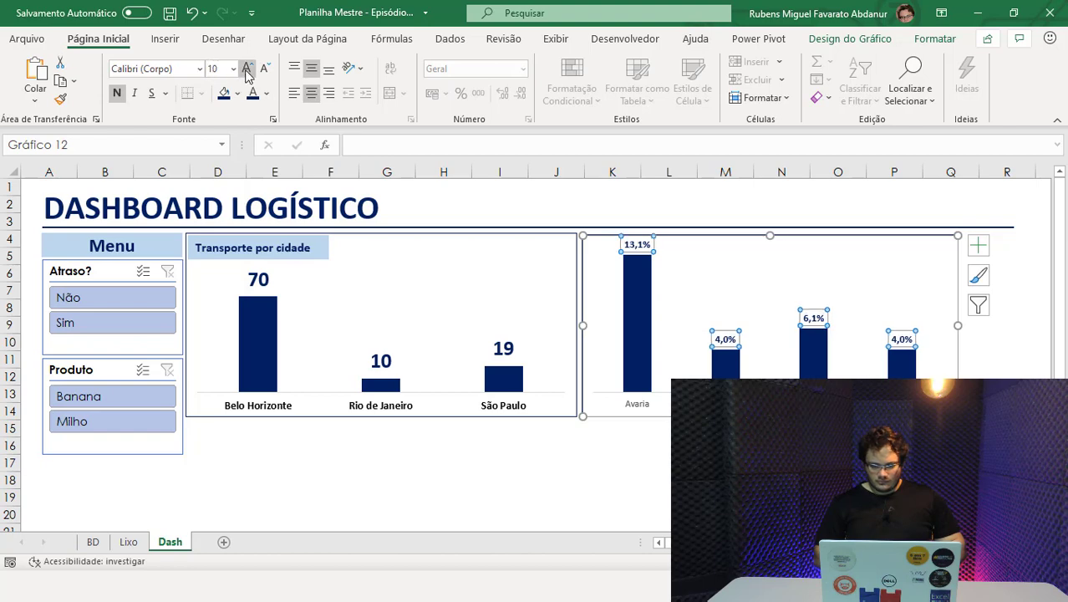
left_click(246, 69)
left_click(247, 69)
Lower the plot area's top and set the percentage labels to 16 points.
left_click(738, 295)
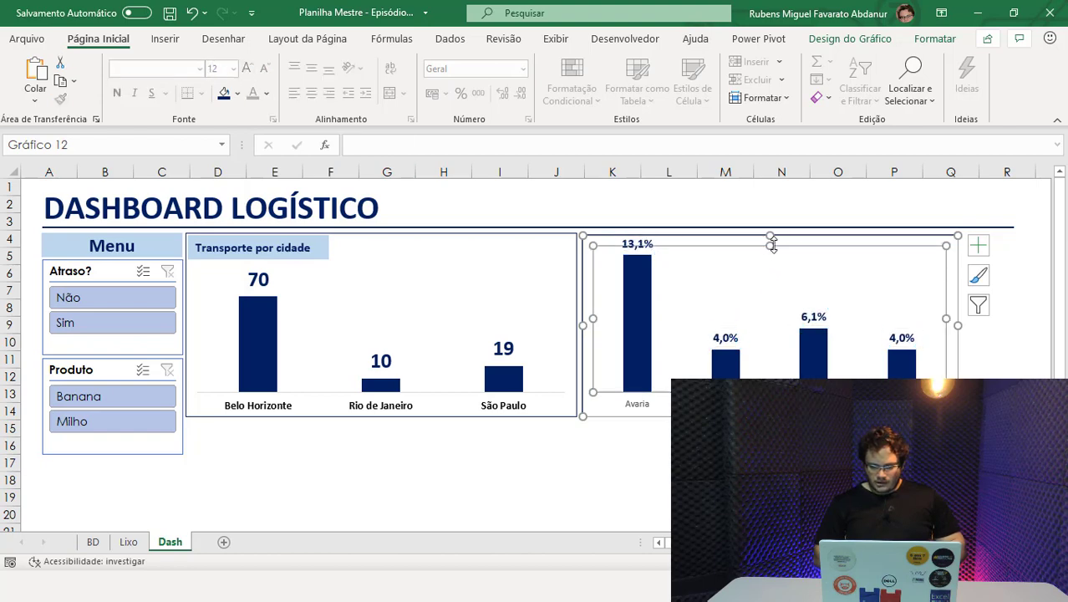
left_click_drag(773, 244, 773, 265)
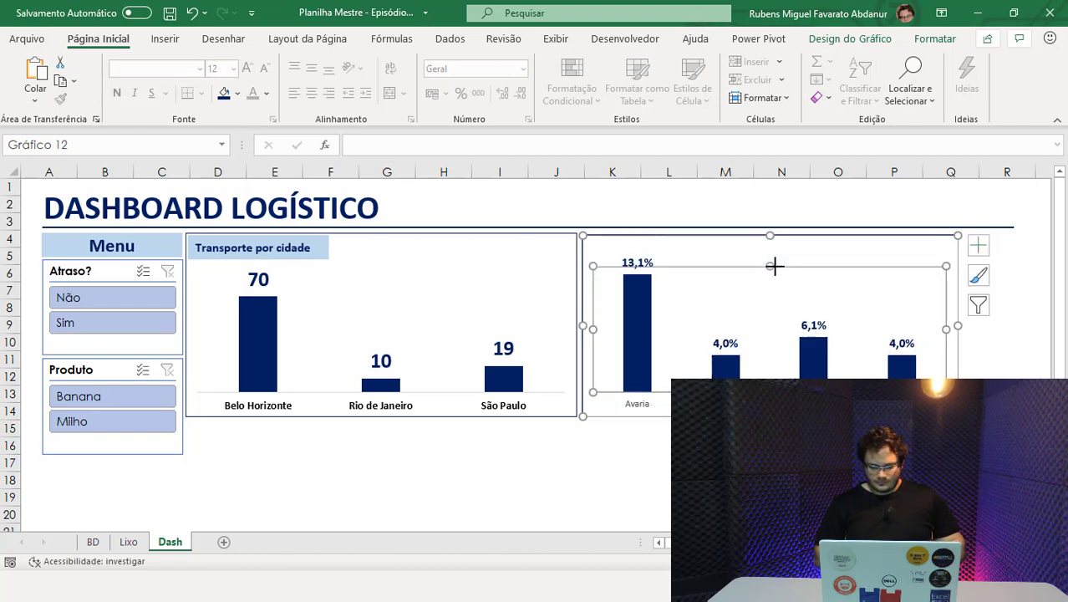
left_click(782, 446)
left_click(643, 269)
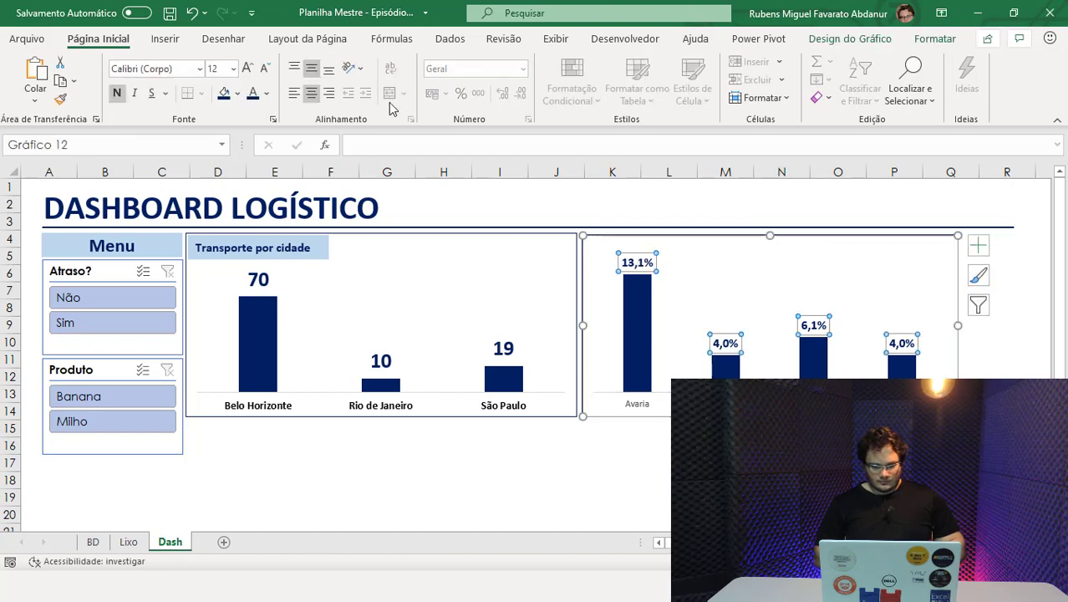
left_click(247, 69)
double_click(247, 69)
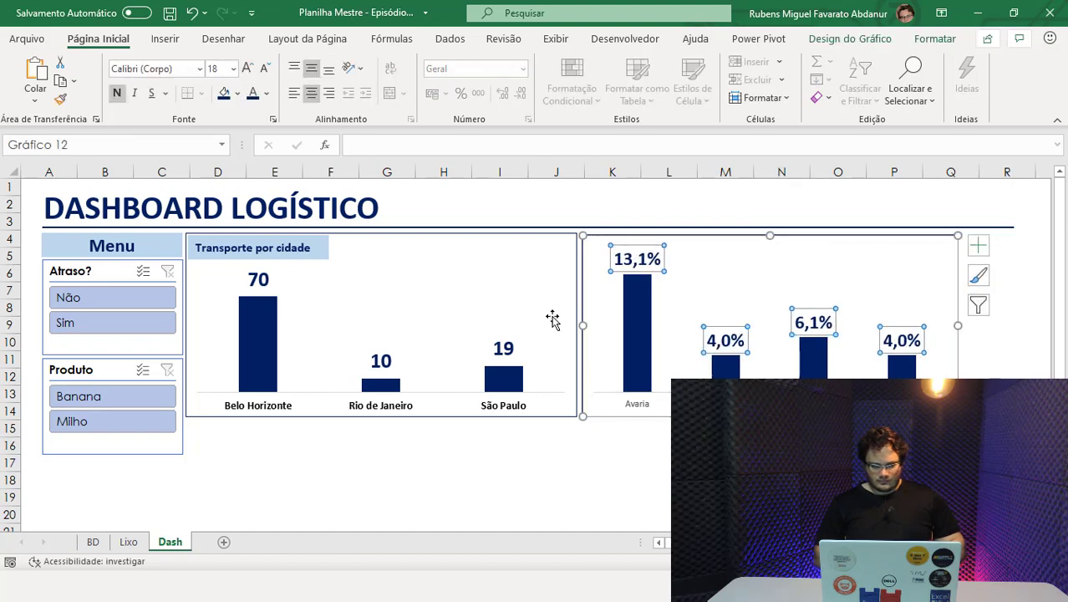
left_click(264, 69)
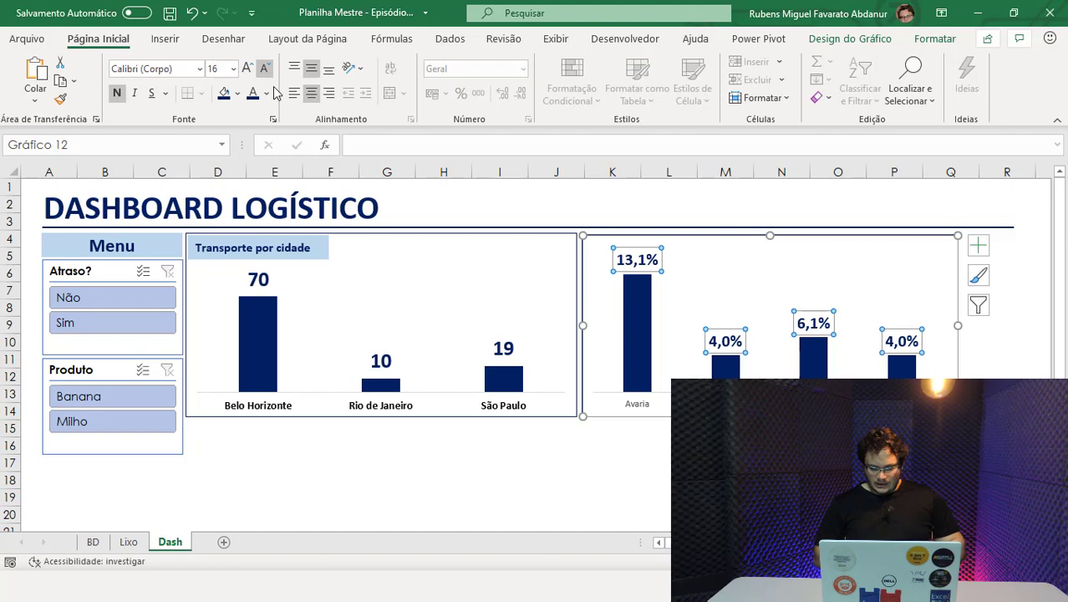
left_click(612, 446)
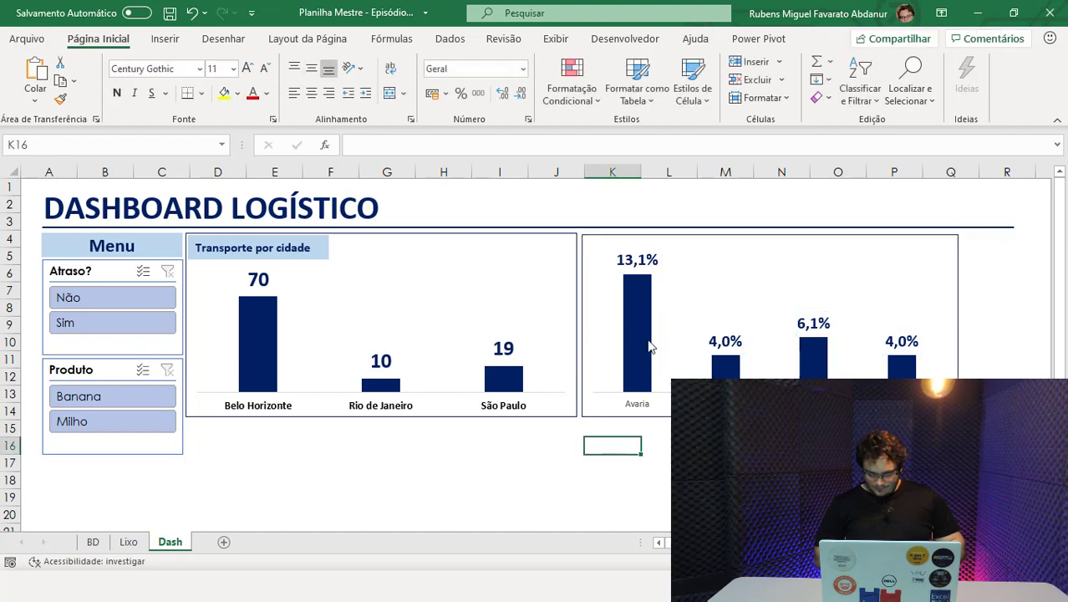
Widen the transport-problems chart to the title line's right end at column R.
left_click_drag(628, 234, 624, 235)
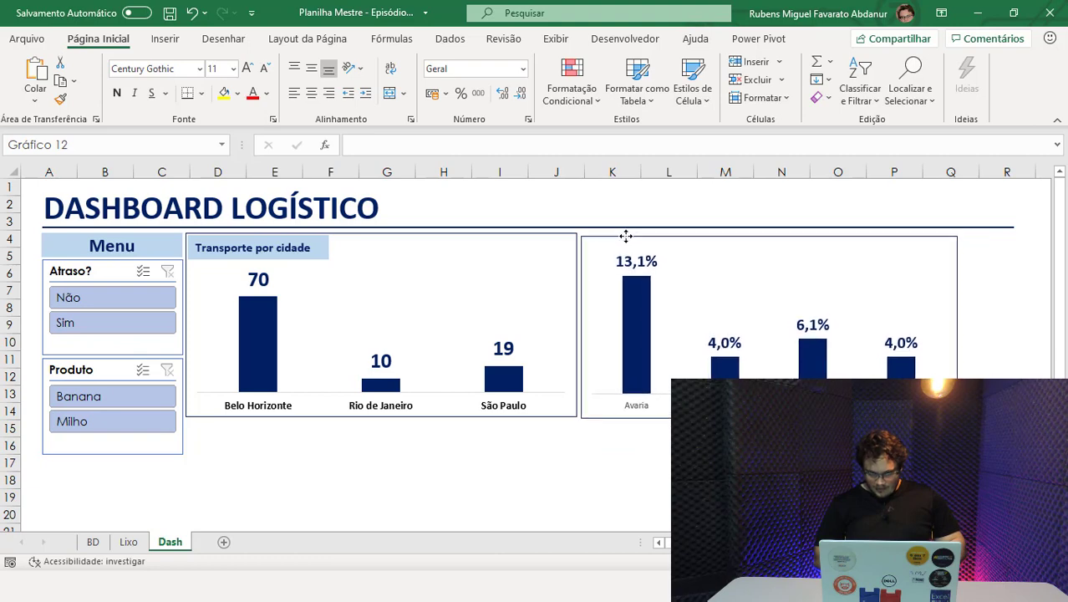
left_click_drag(624, 235, 623, 234)
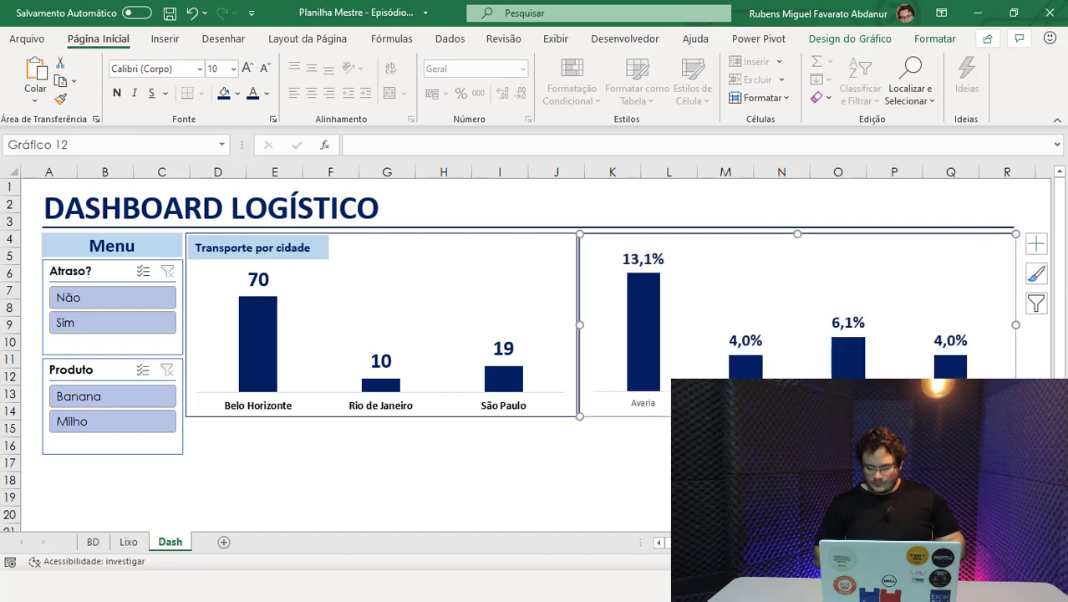
left_click(950, 428)
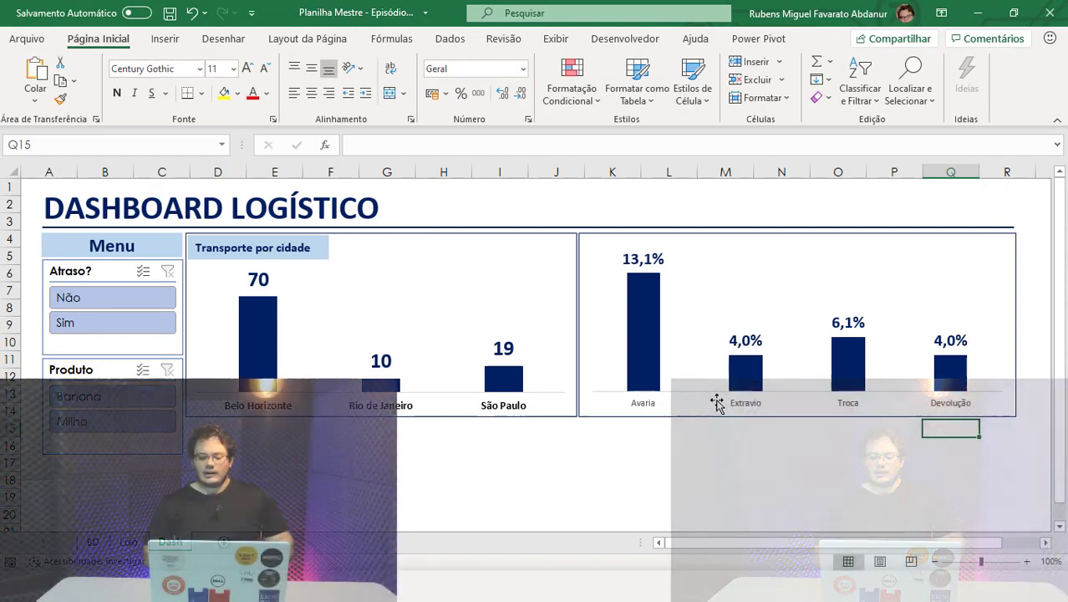
Make the category labels Avaria–Devolução dark blue, bold, size 10,5.
left_click(735, 408)
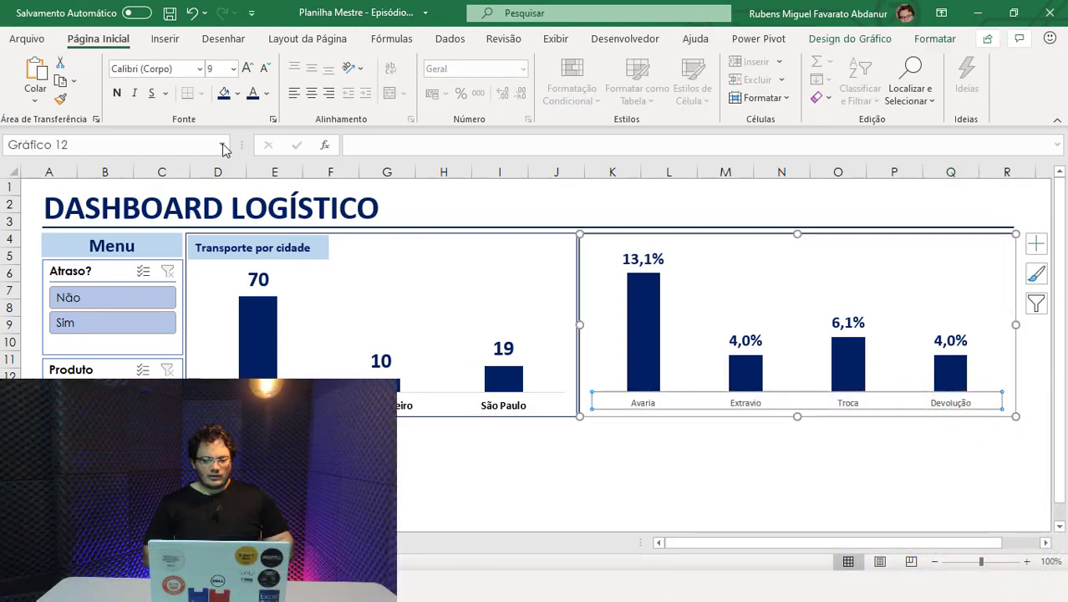
left_click(268, 100)
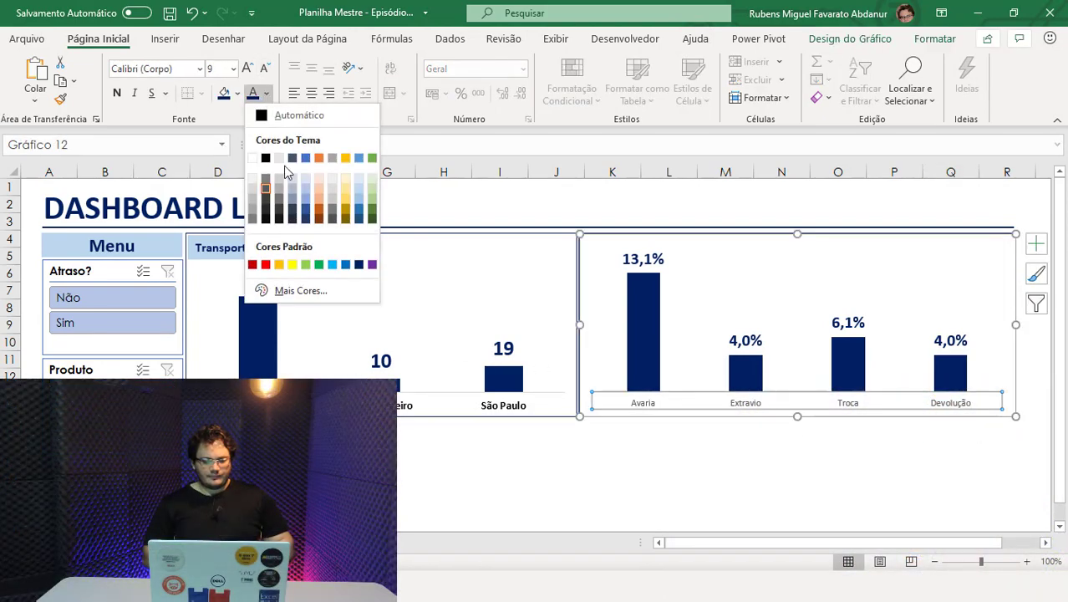
left_click(276, 163)
left_click(118, 94)
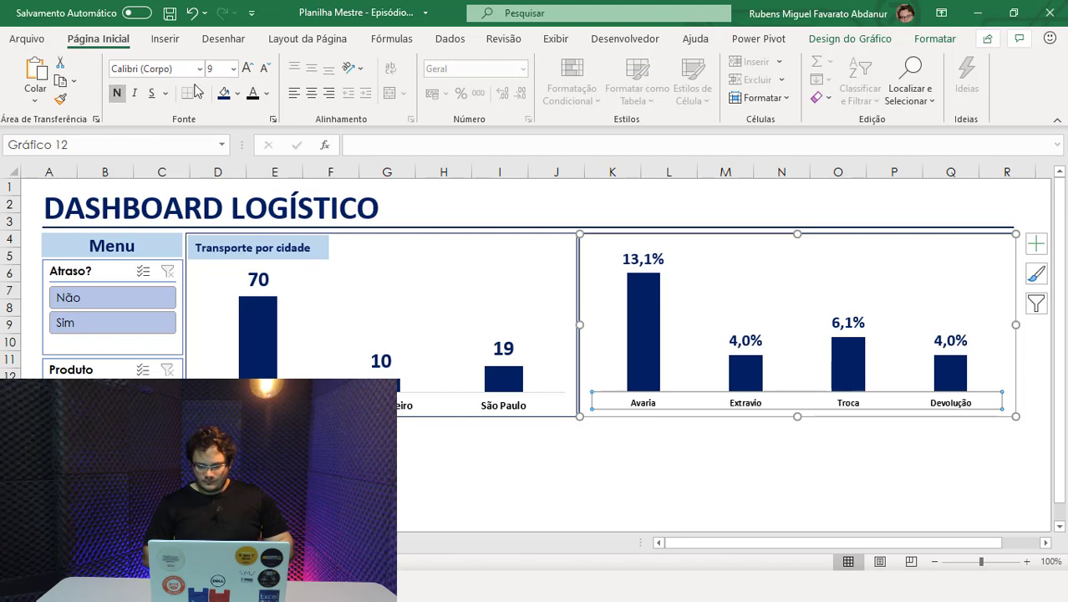
left_click(249, 69)
left_click(249, 68)
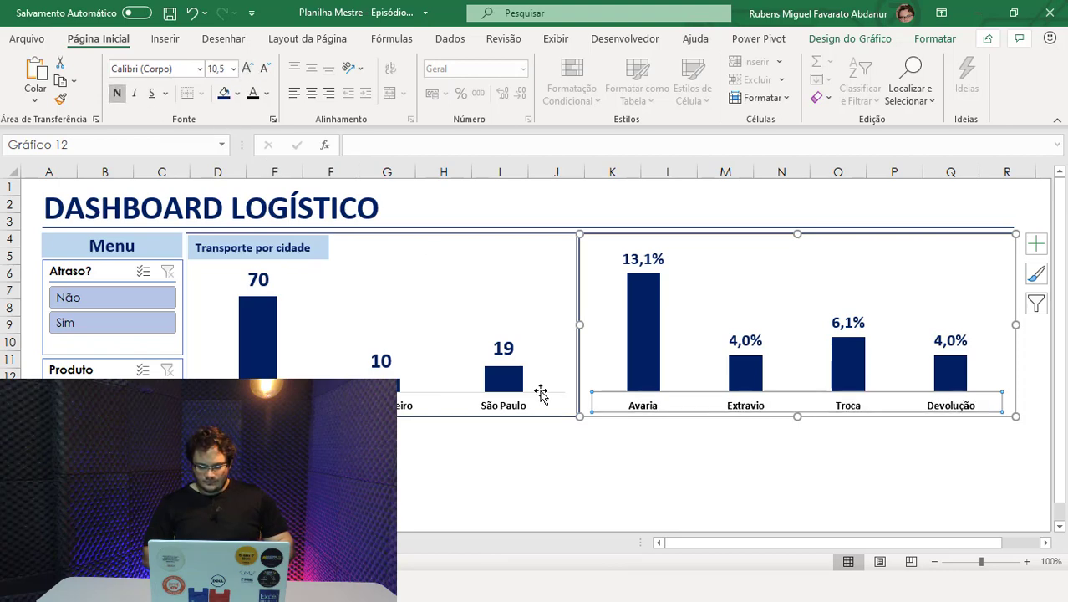
left_click(580, 473)
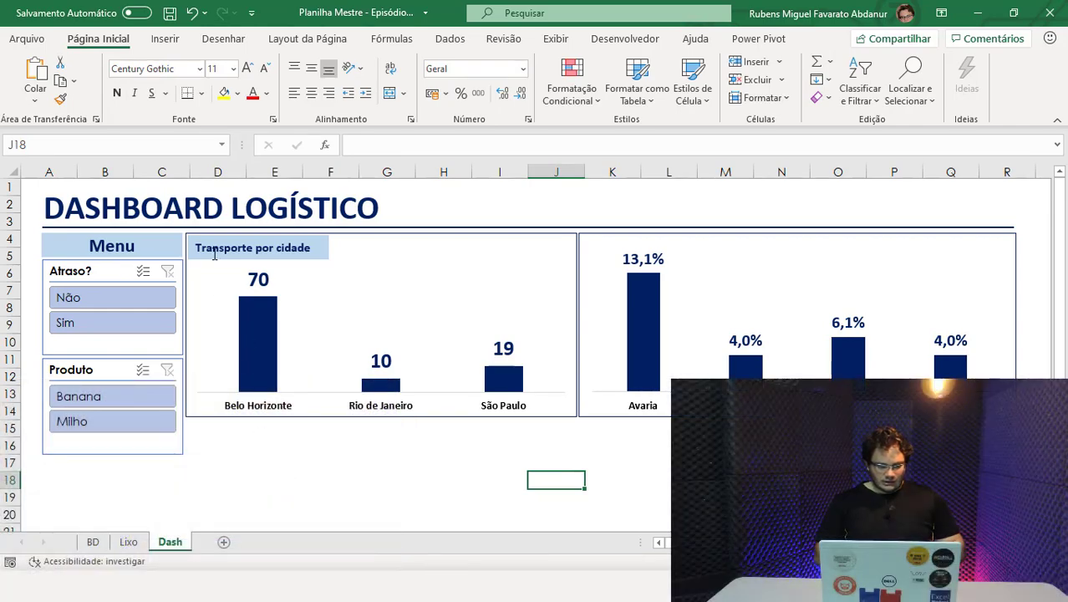
Duplicate the 'Transporte por cidade' title box onto the % chart, retyped 'Problemas no transporte'.
left_click(231, 255)
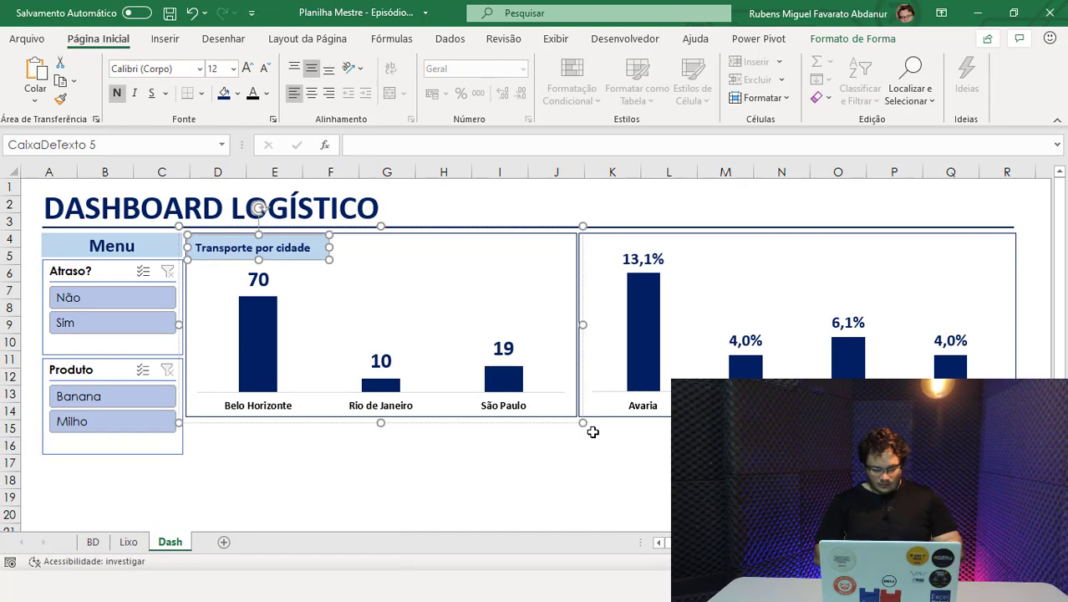
key("ctrl+c")
left_click(575, 459)
key("ctrl+v")
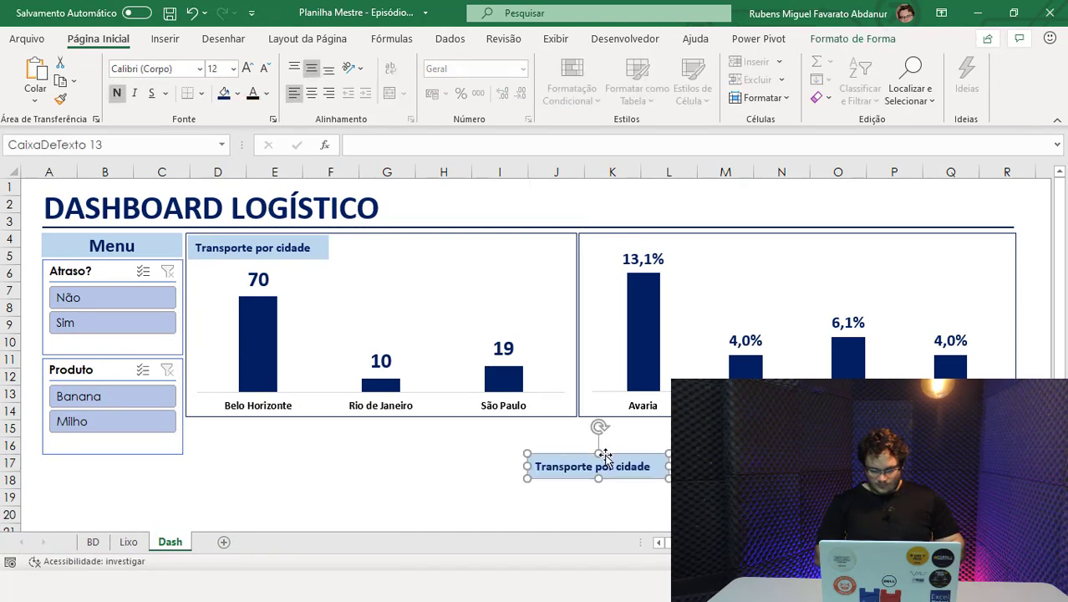
left_click_drag(605, 458, 807, 247)
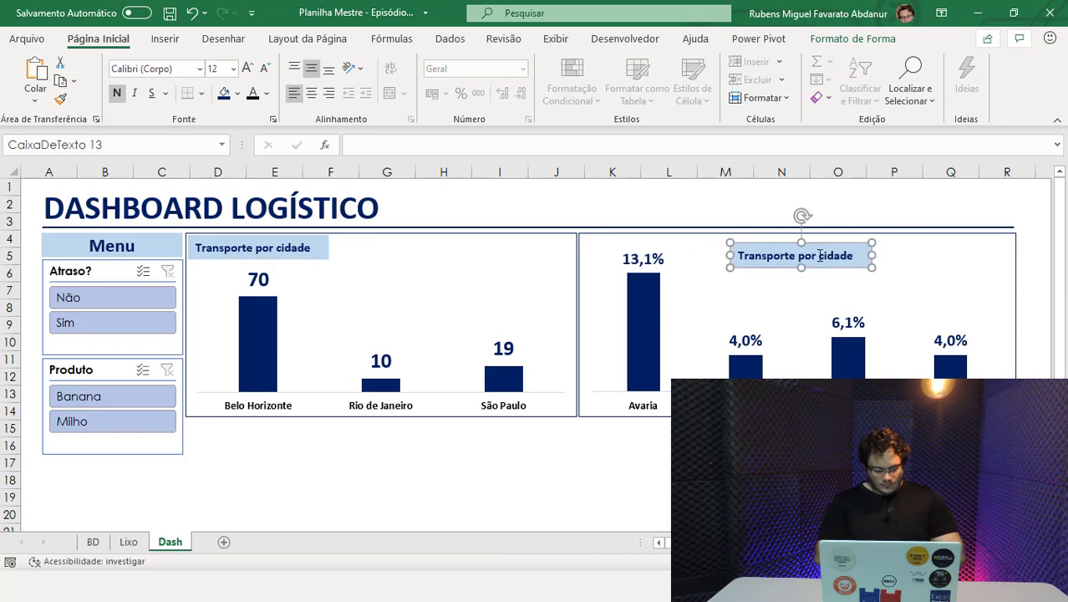
triple_click(819, 256)
type("Problemas n")
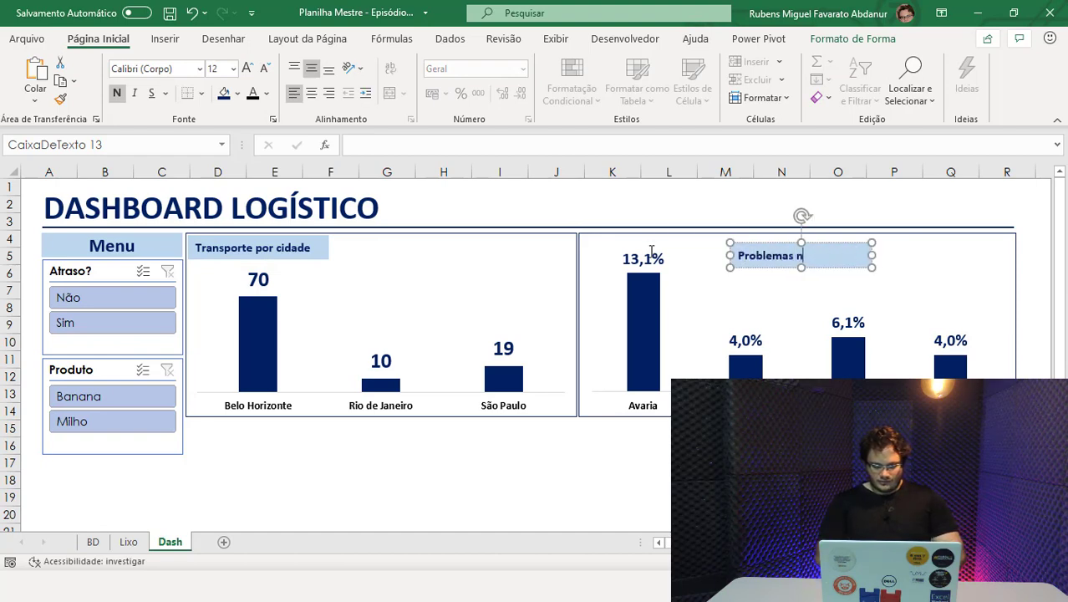
type("o transporte")
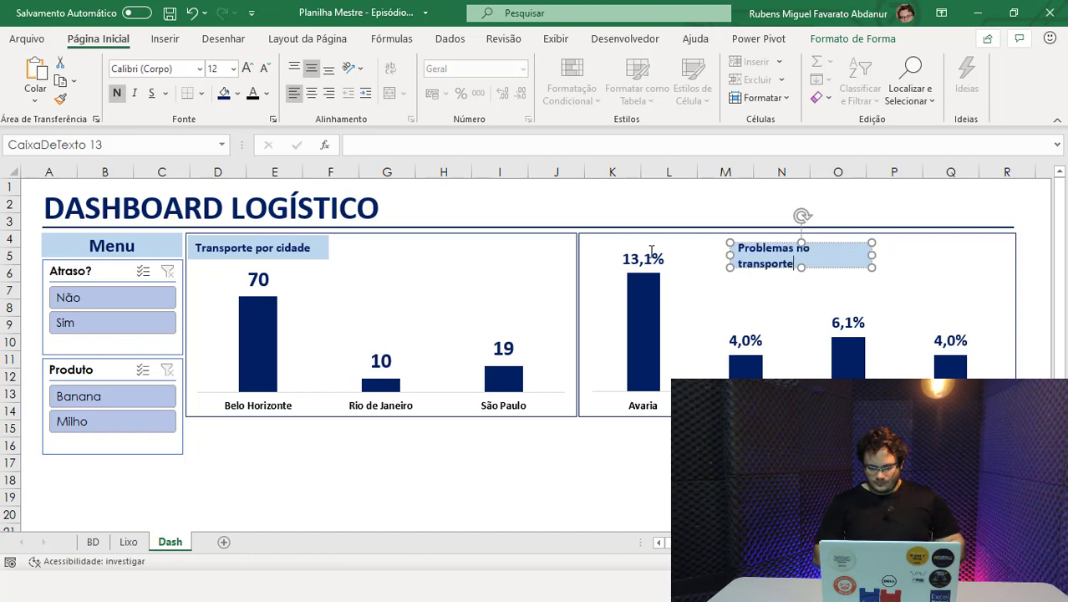
Widen the new title box to fit one line and right-align its text.
left_click_drag(870, 257, 976, 262)
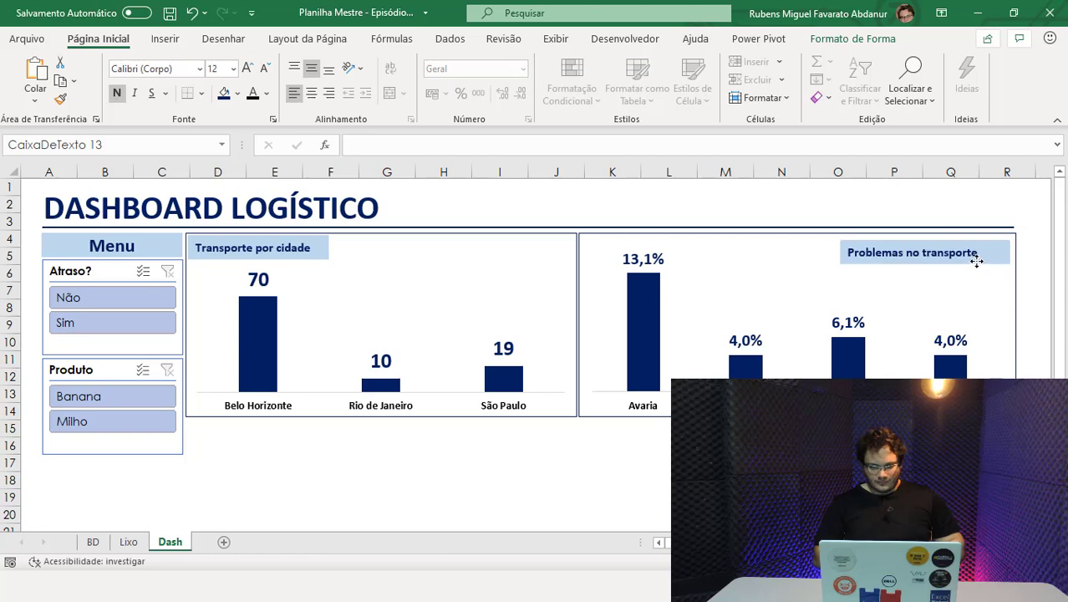
left_click(328, 93)
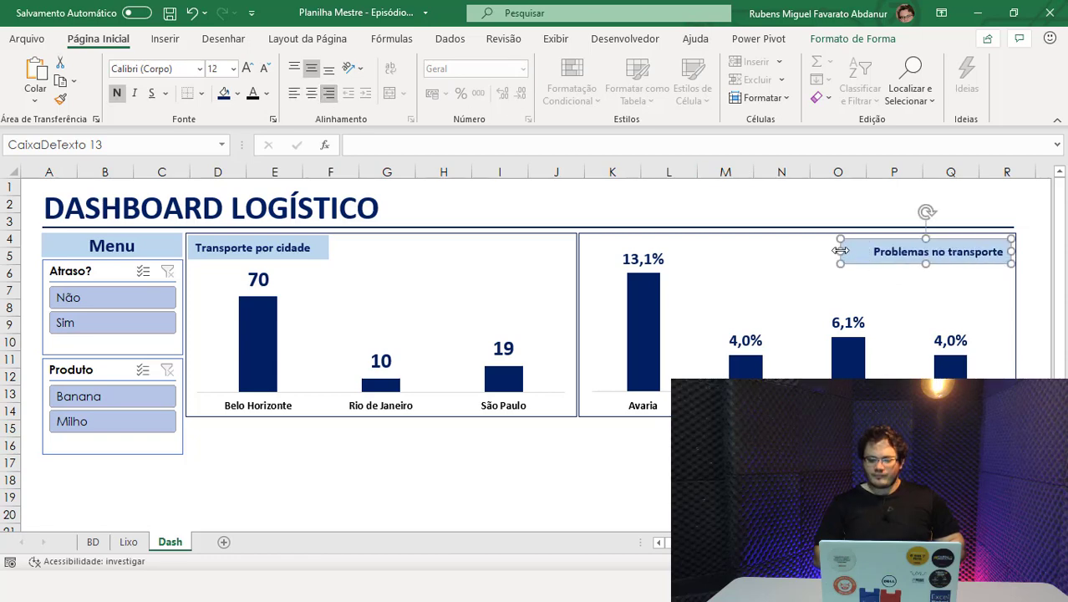
left_click_drag(840, 251, 861, 250)
left_click(781, 496)
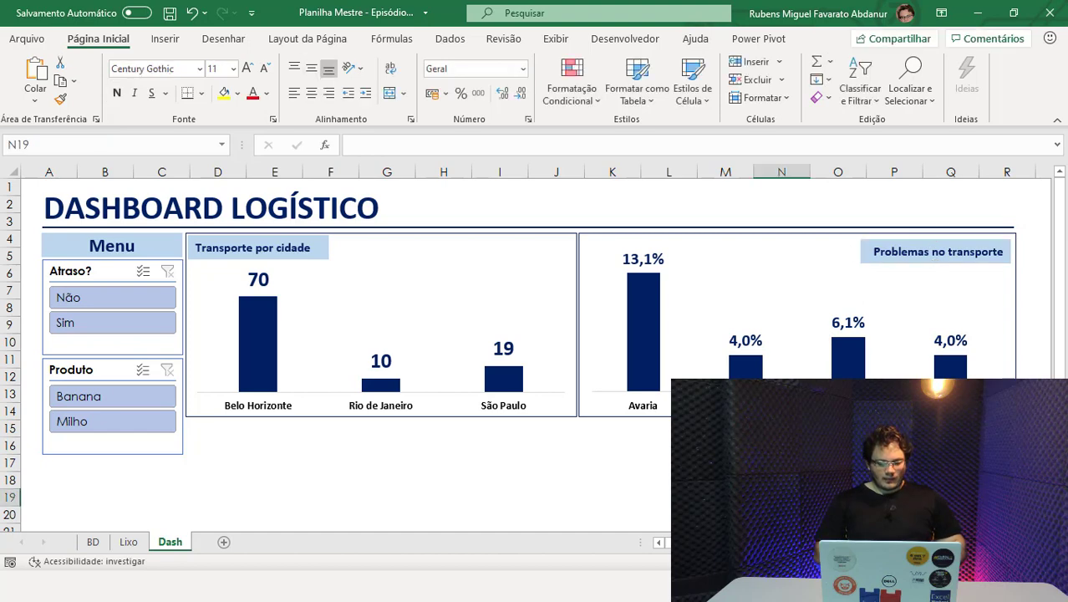
left_click(459, 448)
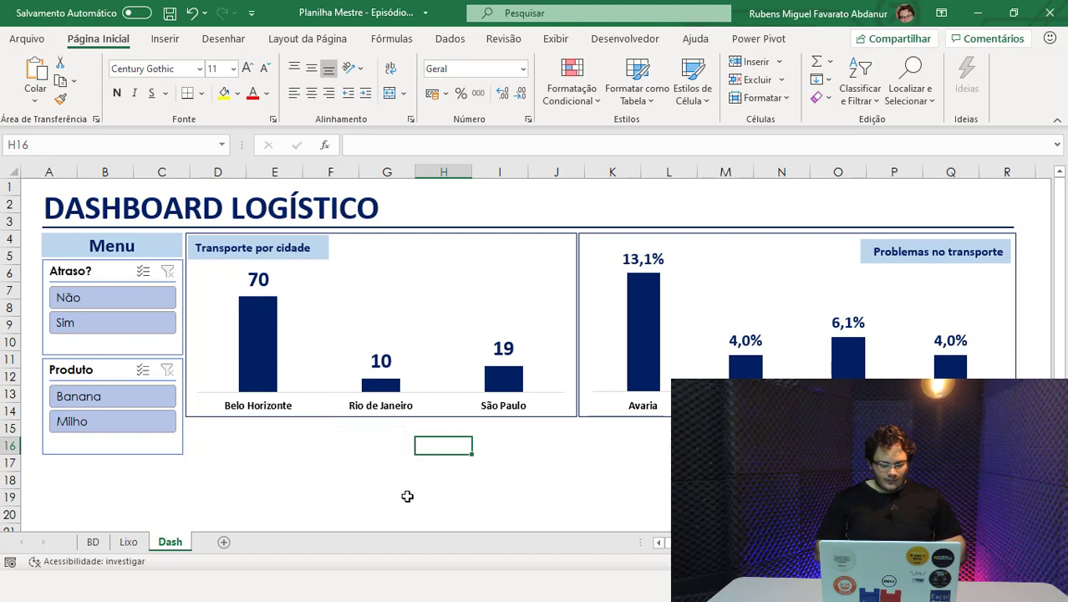
Check the Total Frete values in the BD data sheet.
left_click(94, 541)
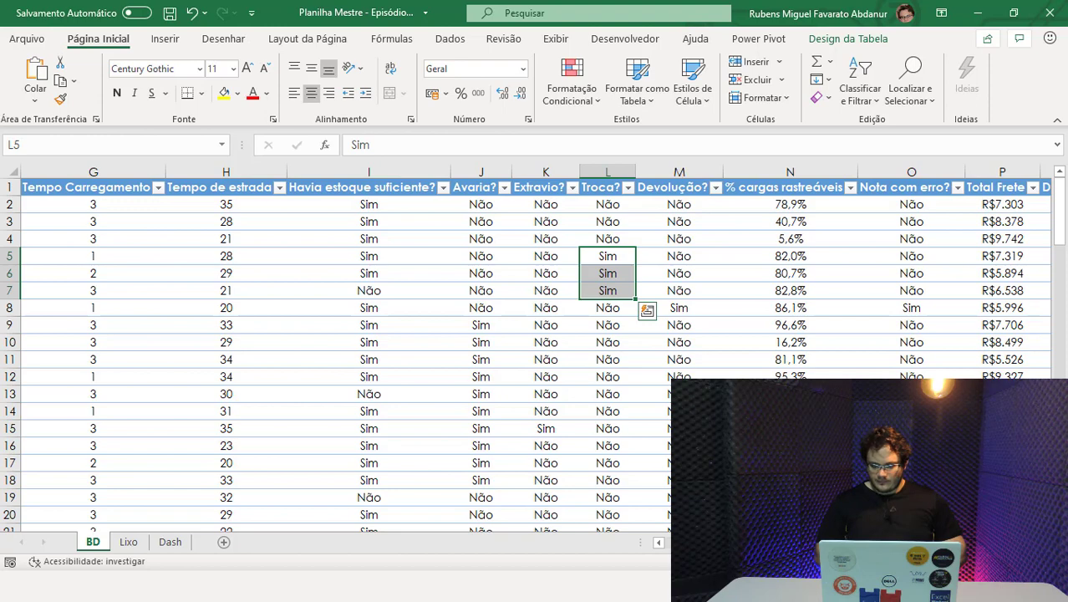
scroll(529, 347, "right", 3)
scroll(528, 348, "right", 1)
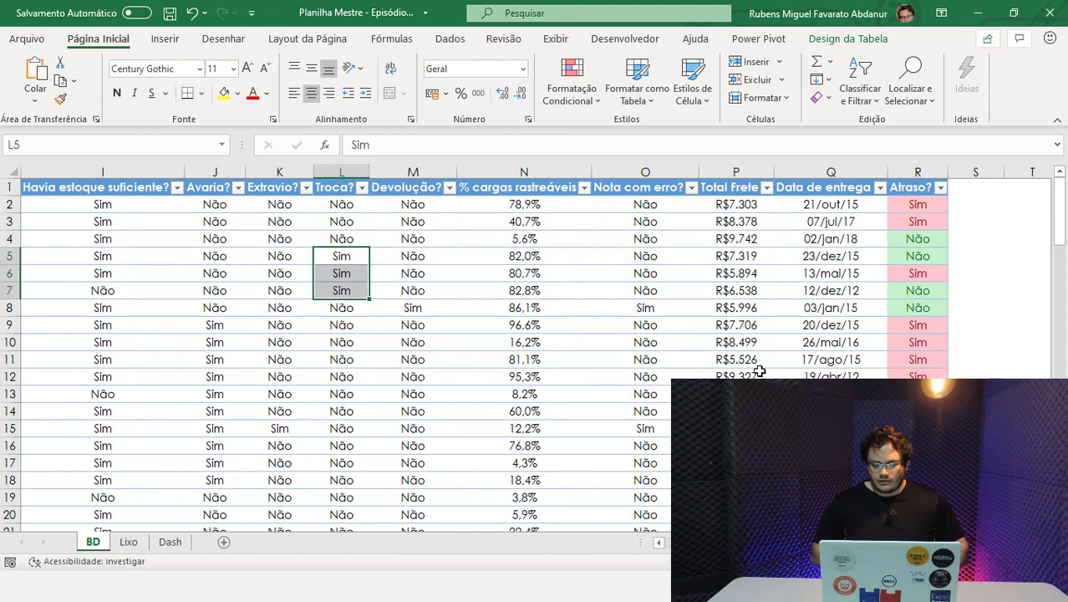
left_click(742, 199)
left_click(750, 259)
left_click(725, 204)
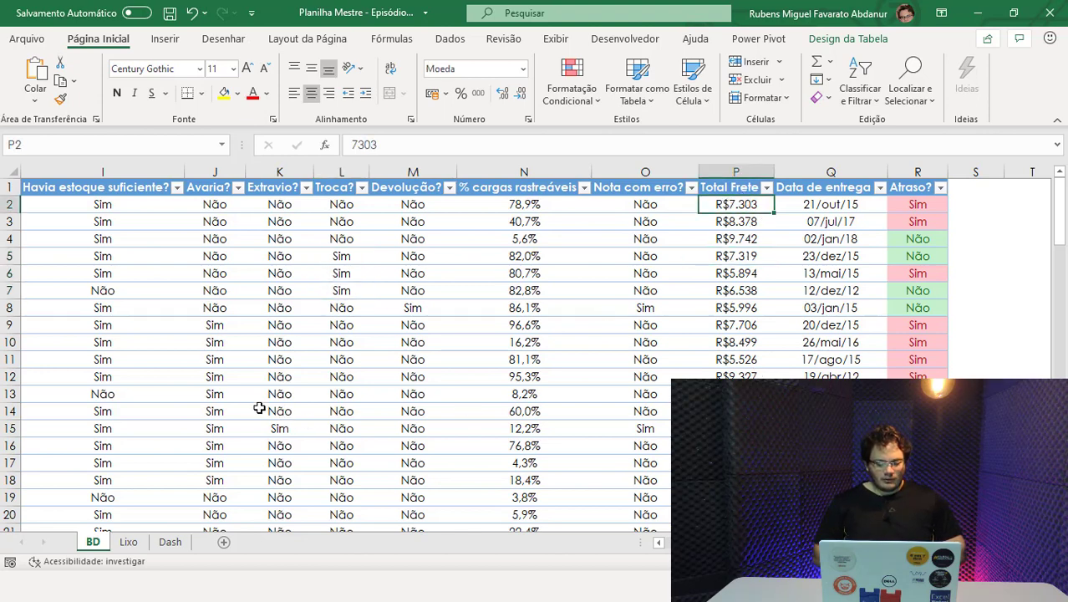
Copy the Cidade/Contagem pivot table from A1:B5 to A10 on the Lixo sheet.
left_click(120, 541)
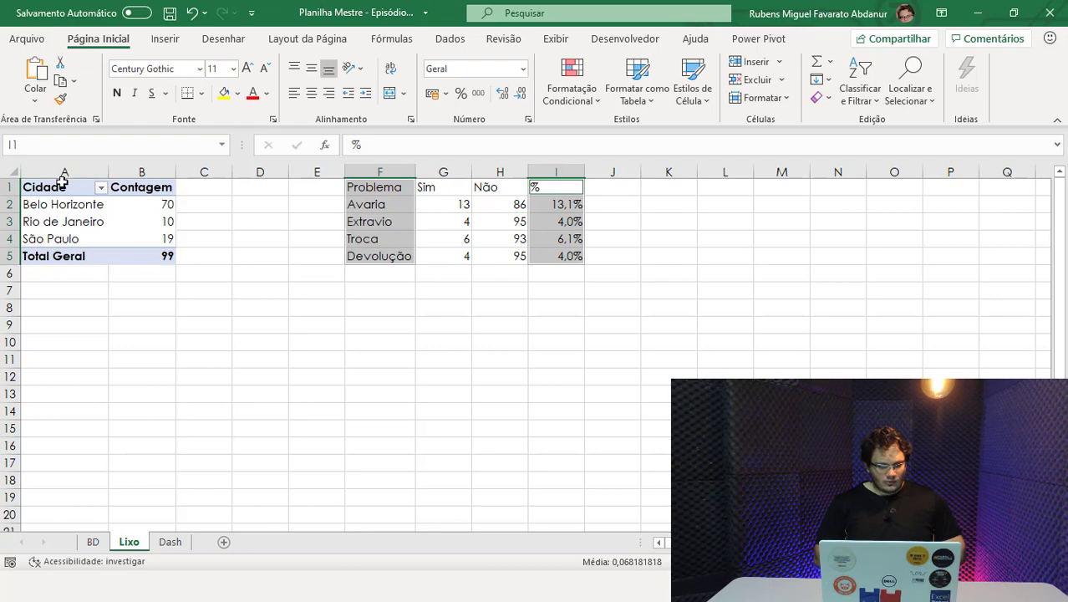
left_click_drag(88, 187, 134, 253)
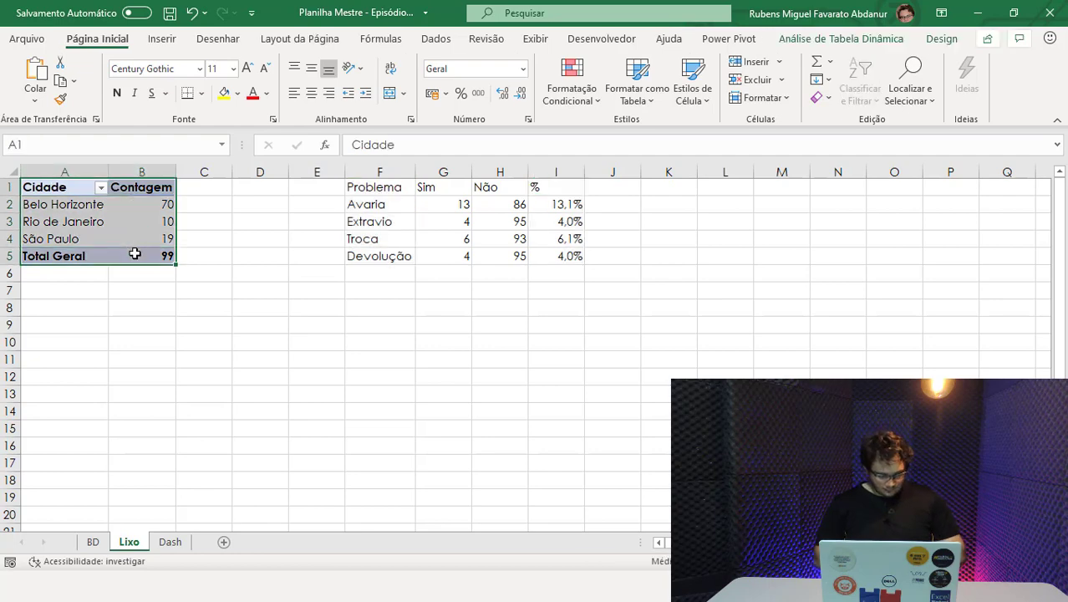
key("ctrl+c")
left_click(66, 343)
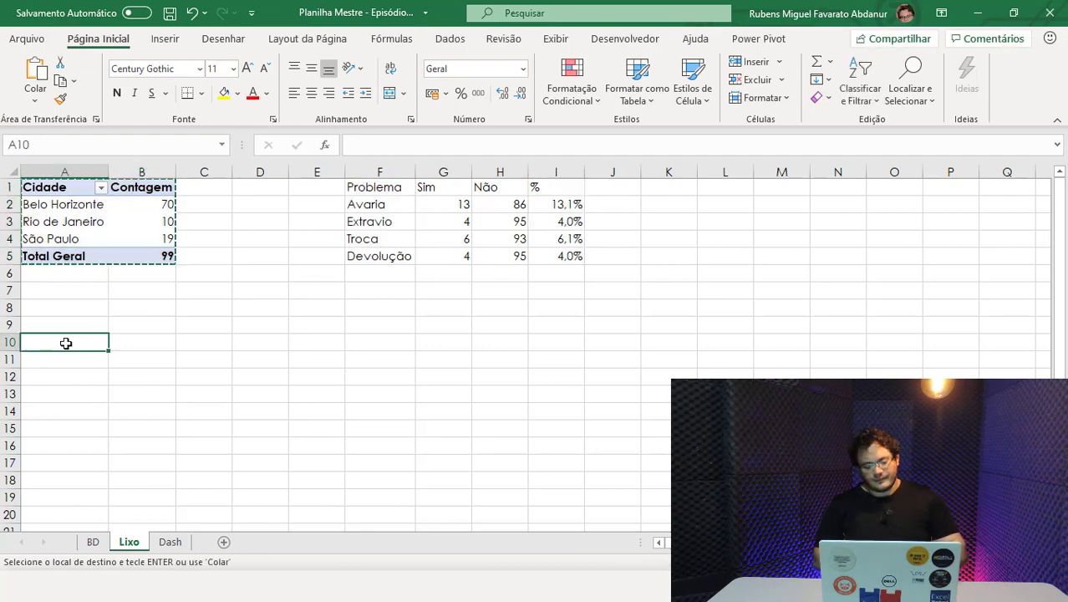
key("ctrl+v")
key("Escape")
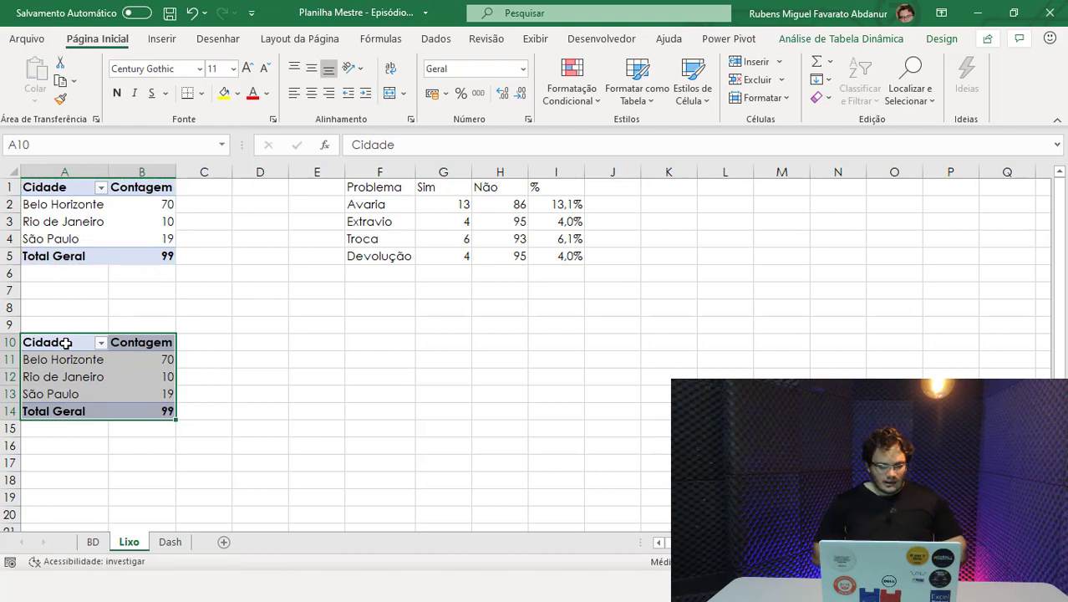
left_click(87, 365)
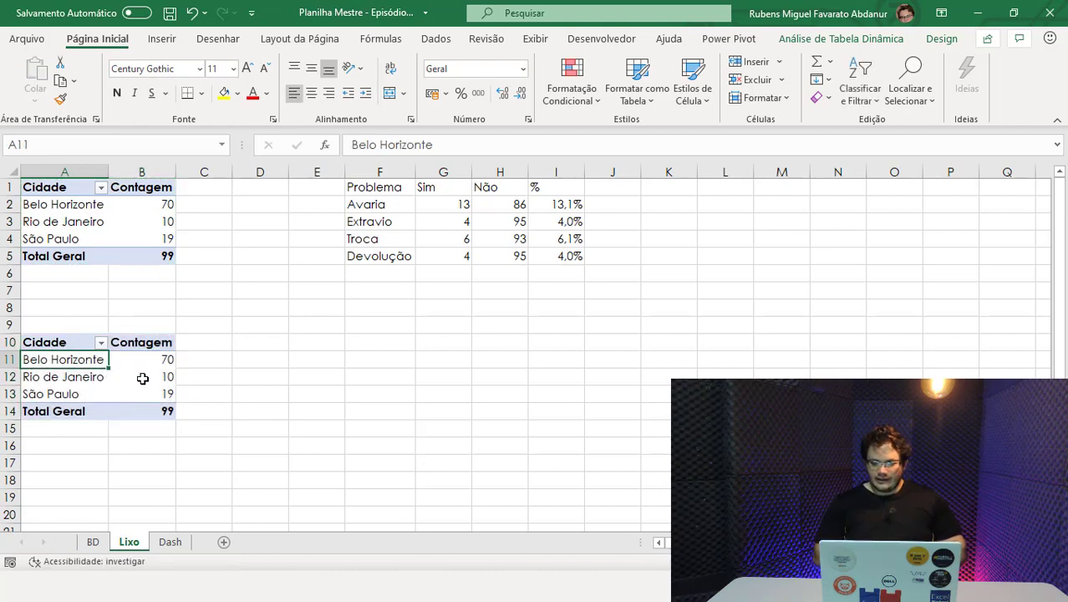
left_click(803, 40)
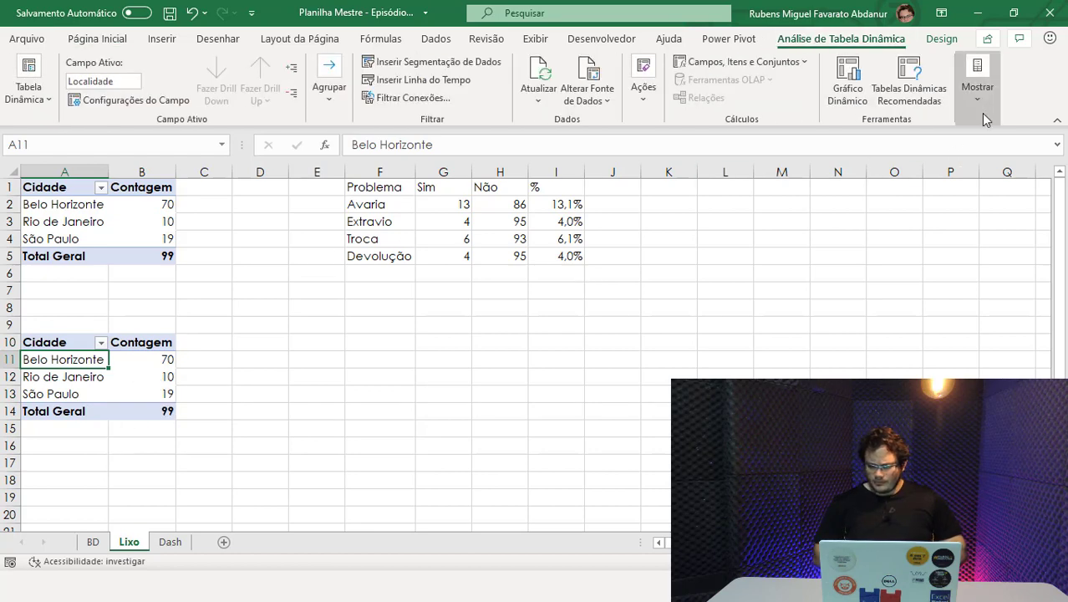
In the field list, replace the Contagem count with summed Total Frete.
left_click(977, 84)
left_click(951, 185)
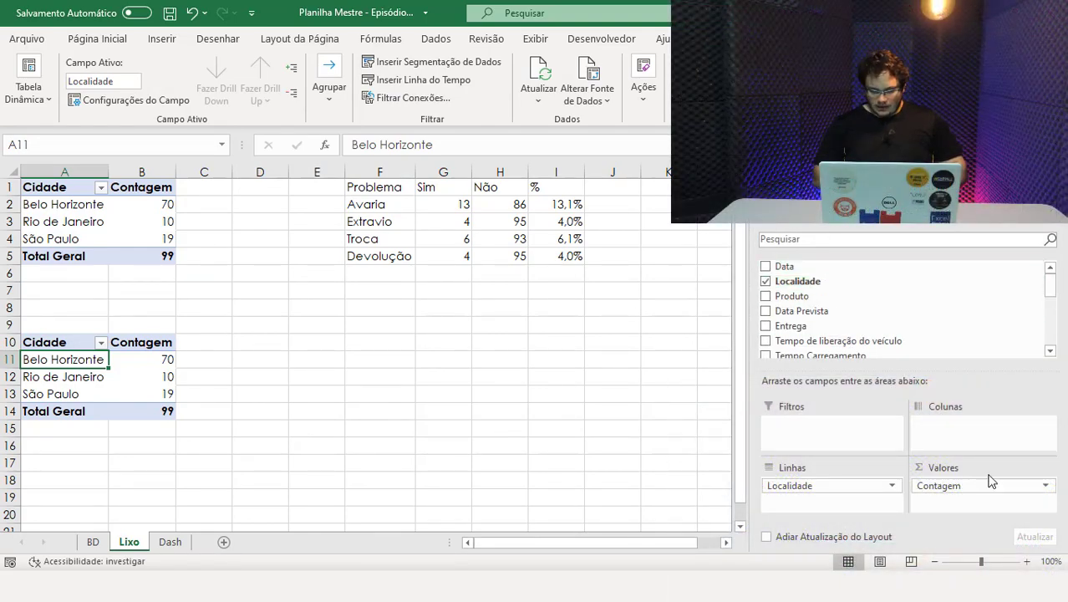
left_click_drag(954, 485, 562, 412)
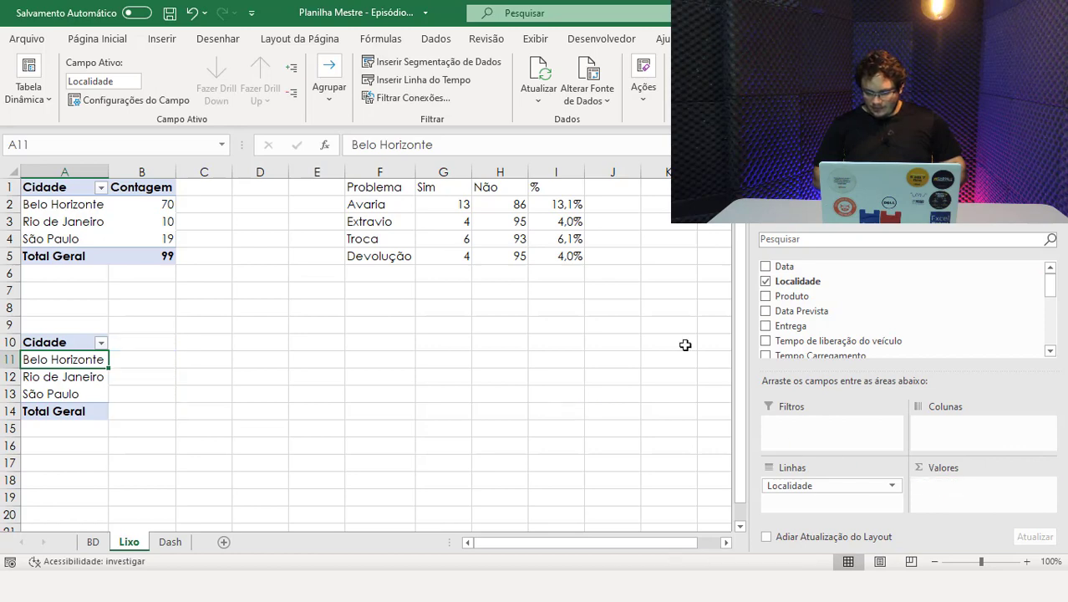
left_click_drag(1049, 284, 1053, 361)
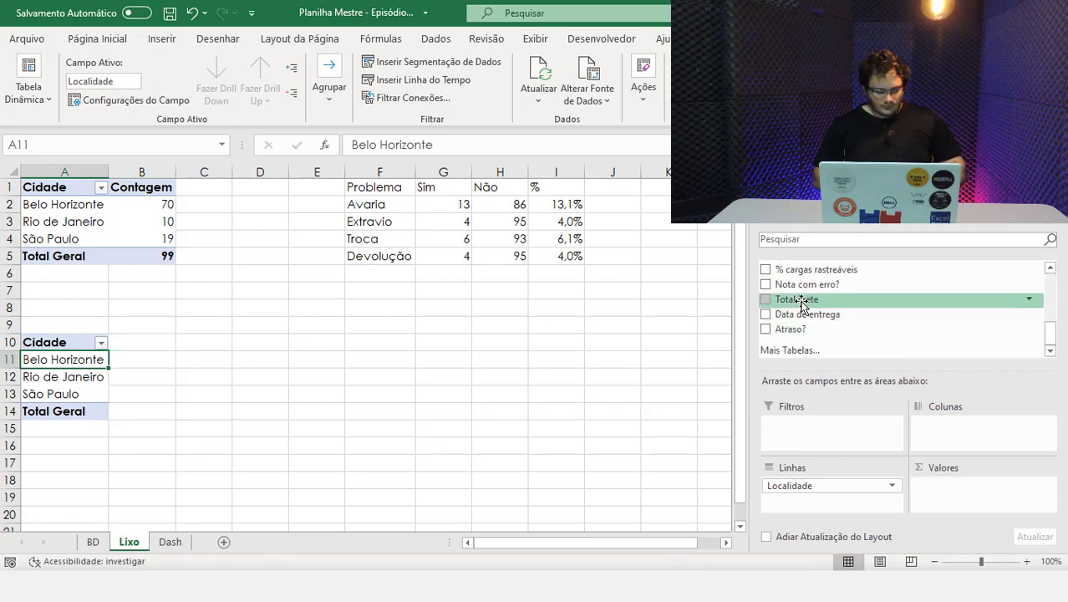
left_click_drag(799, 303, 983, 494)
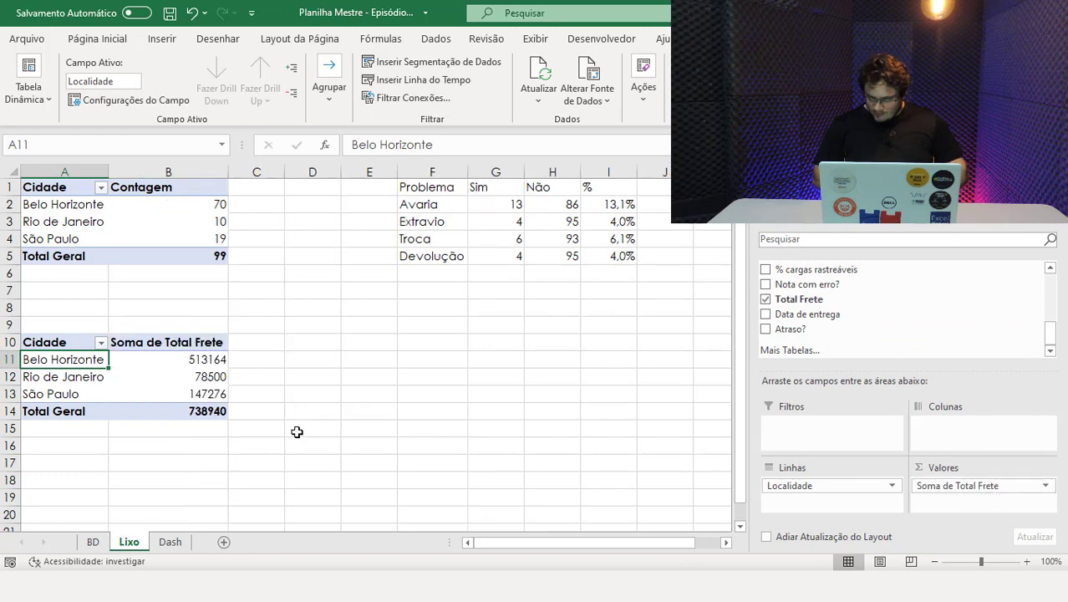
Format Soma de Total Frete as R$ currency with no decimals.
left_click(1044, 492)
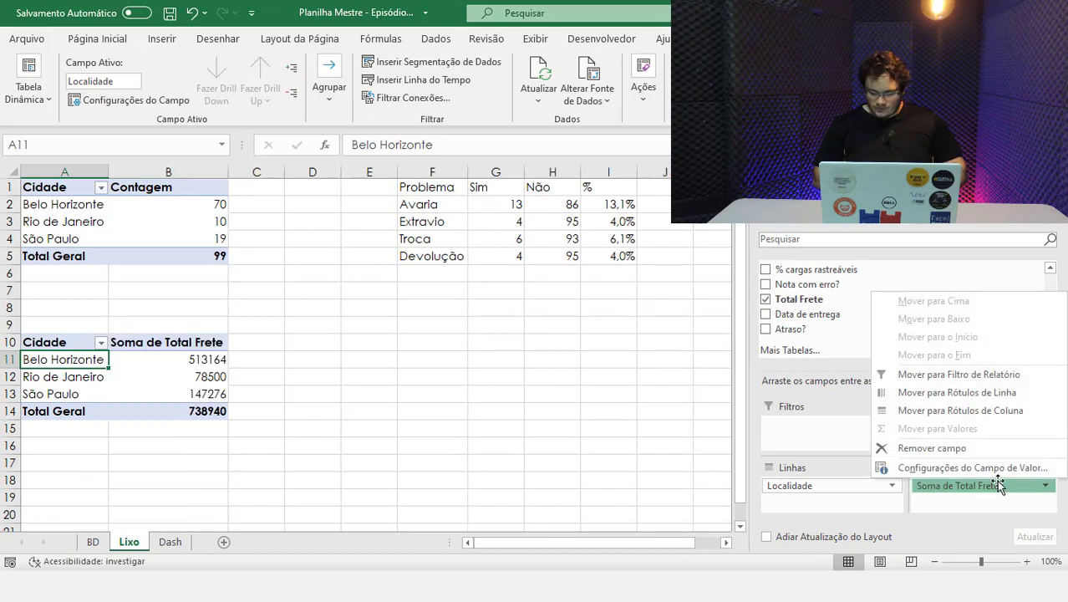
left_click(970, 473)
double_click(970, 476)
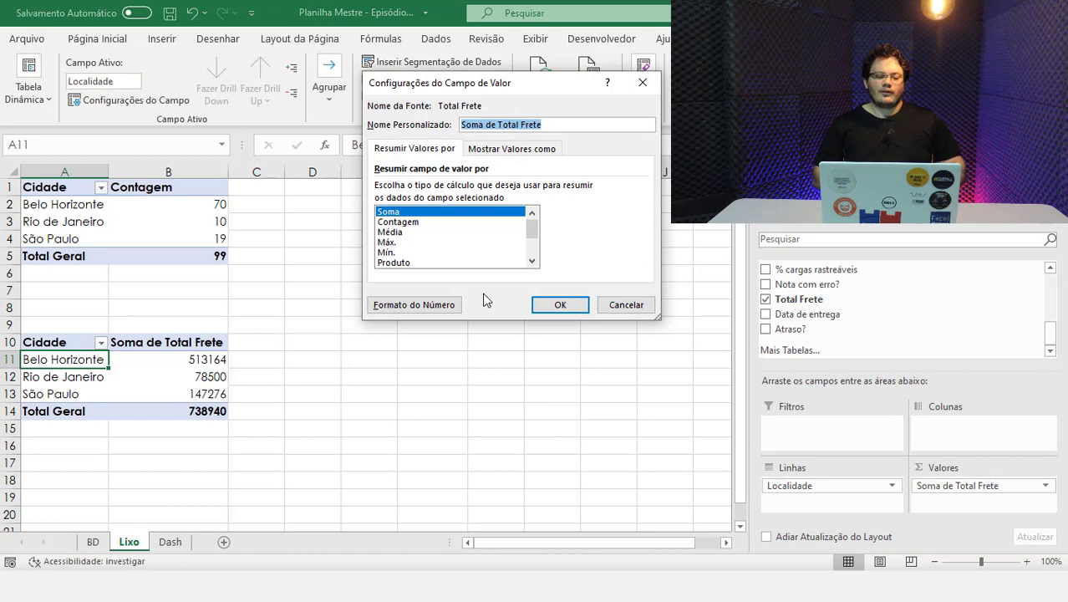
left_click(443, 302)
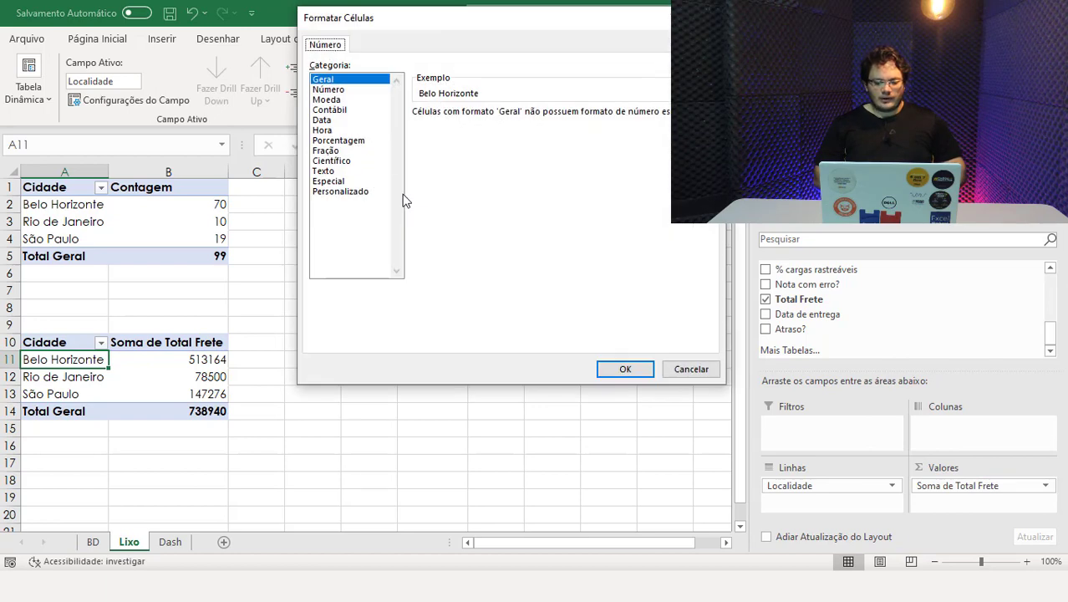
left_click(337, 99)
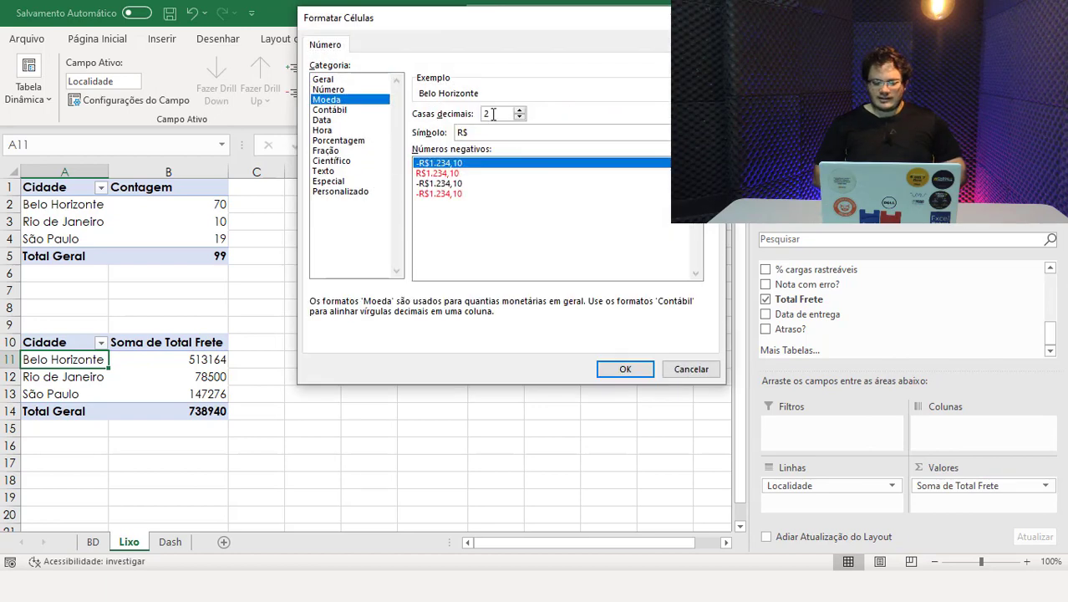
left_click(625, 369)
left_click(560, 306)
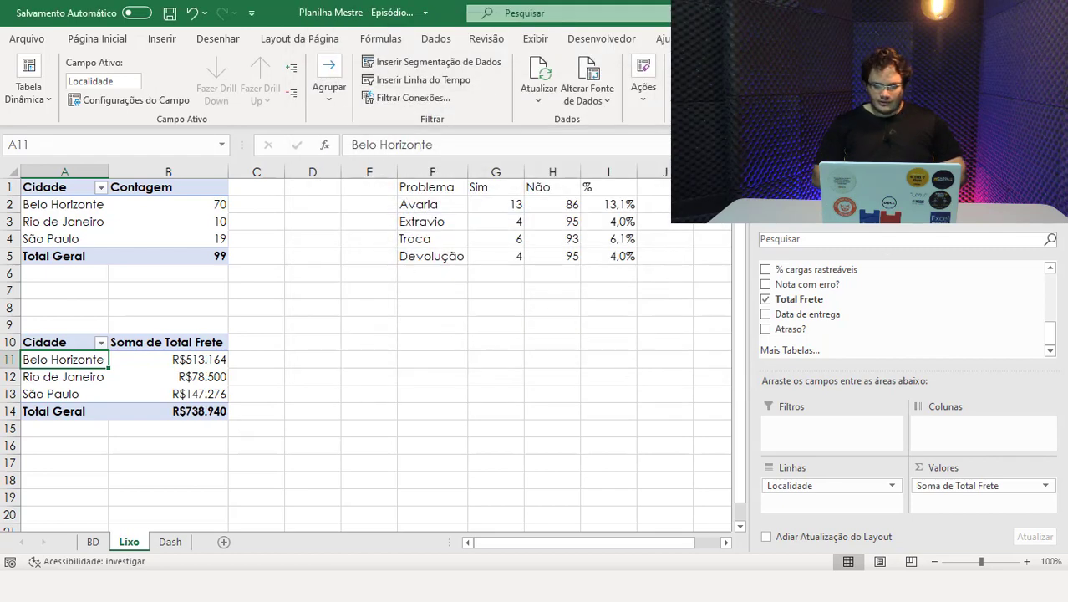
left_click(213, 394)
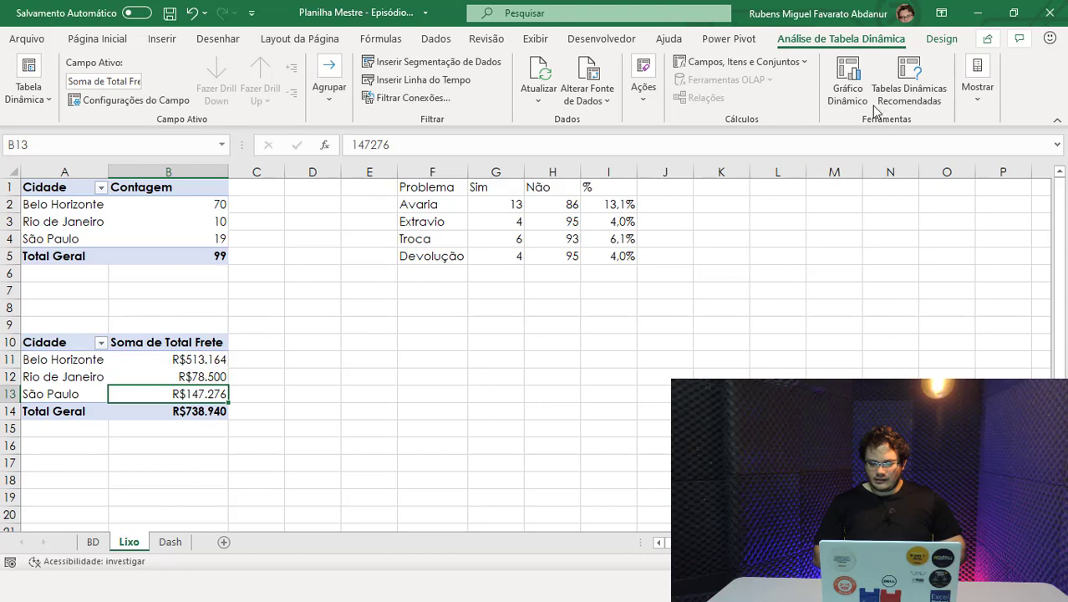
Insert a donut (Rosca) pivot chart from the freight totals table.
left_click(848, 82)
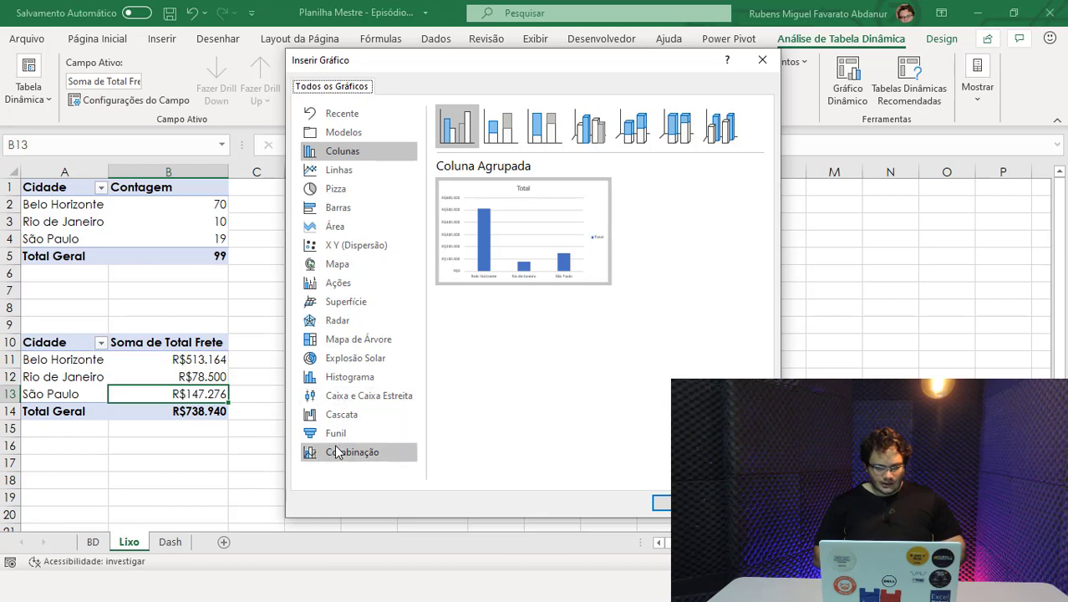
left_click(330, 188)
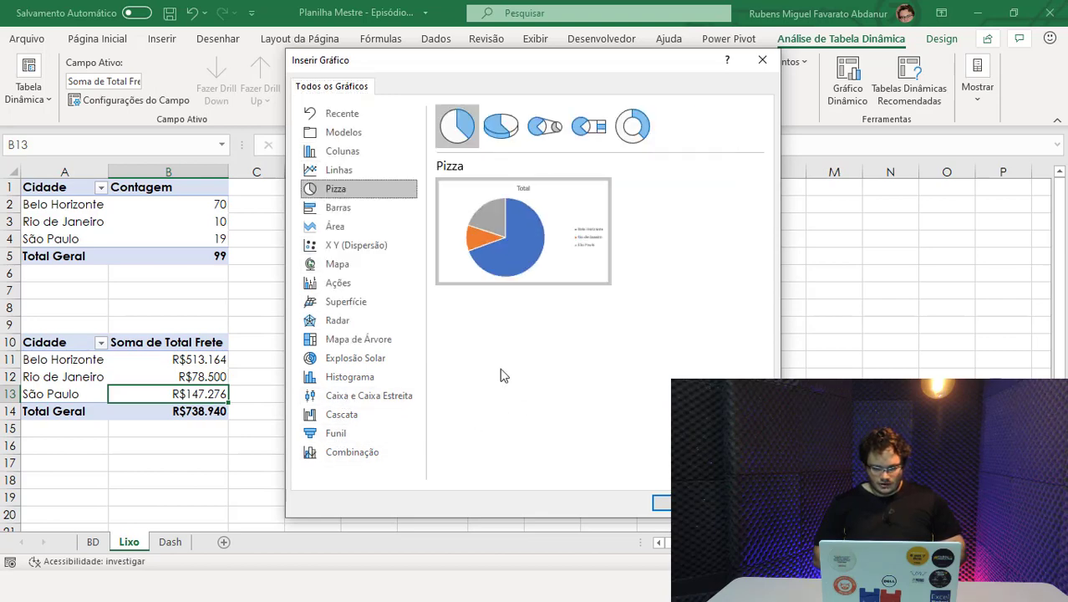
left_click(651, 134)
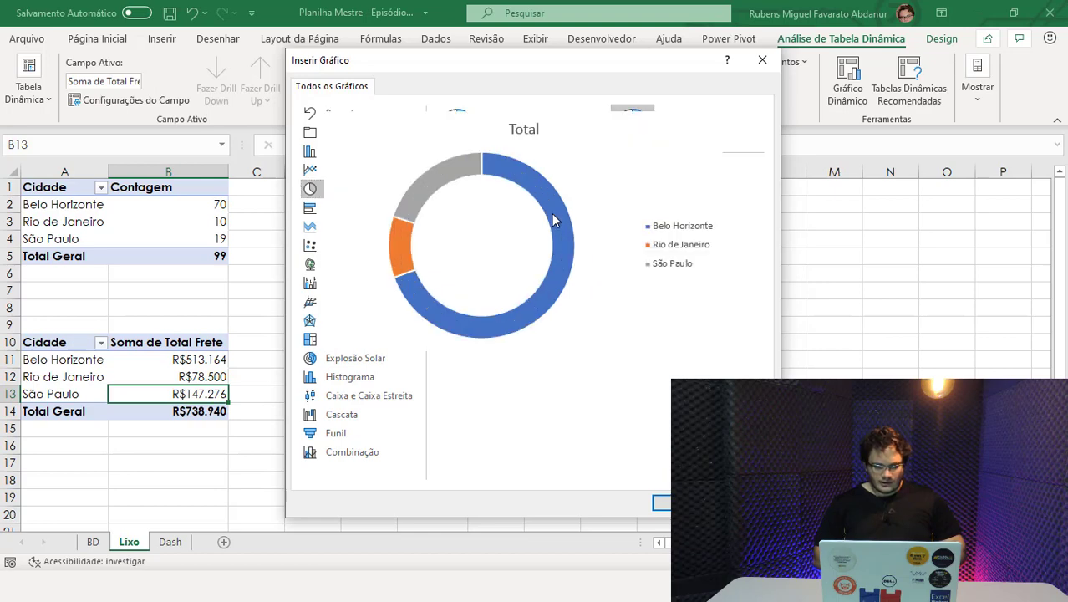
double_click(551, 214)
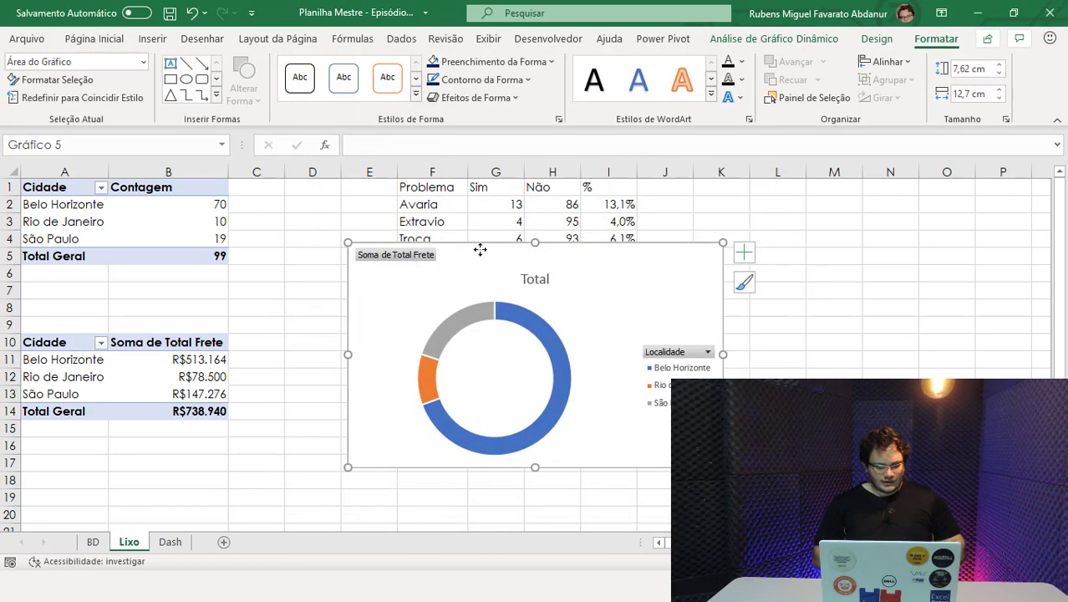
Move the donut chart from Lixo into the Dash sheet's dashboard area.
key("ctrl+x")
left_click(170, 542)
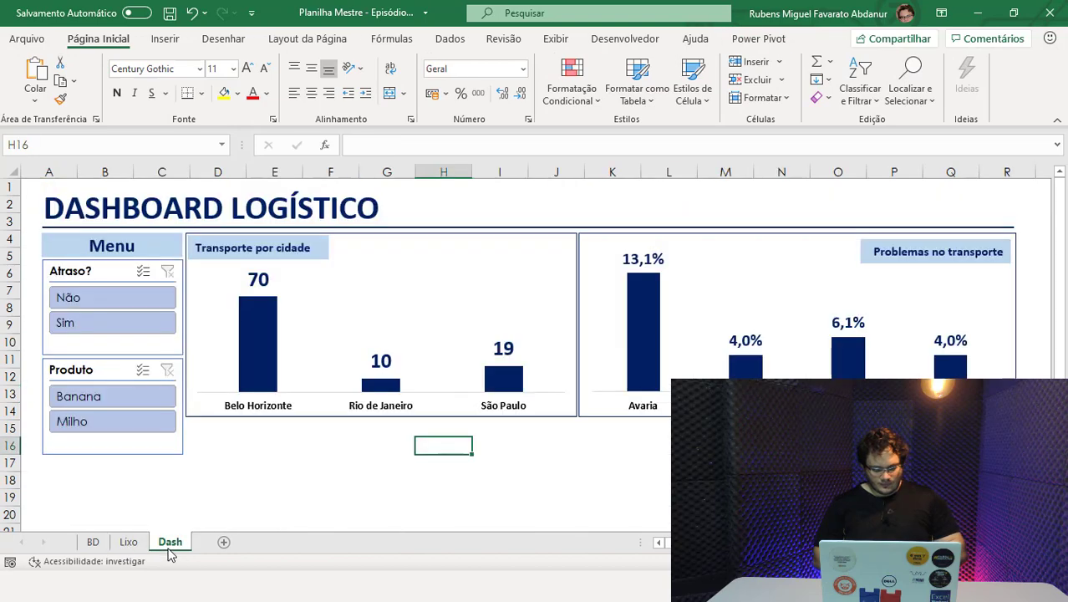
left_click(354, 447)
key("ctrl+v")
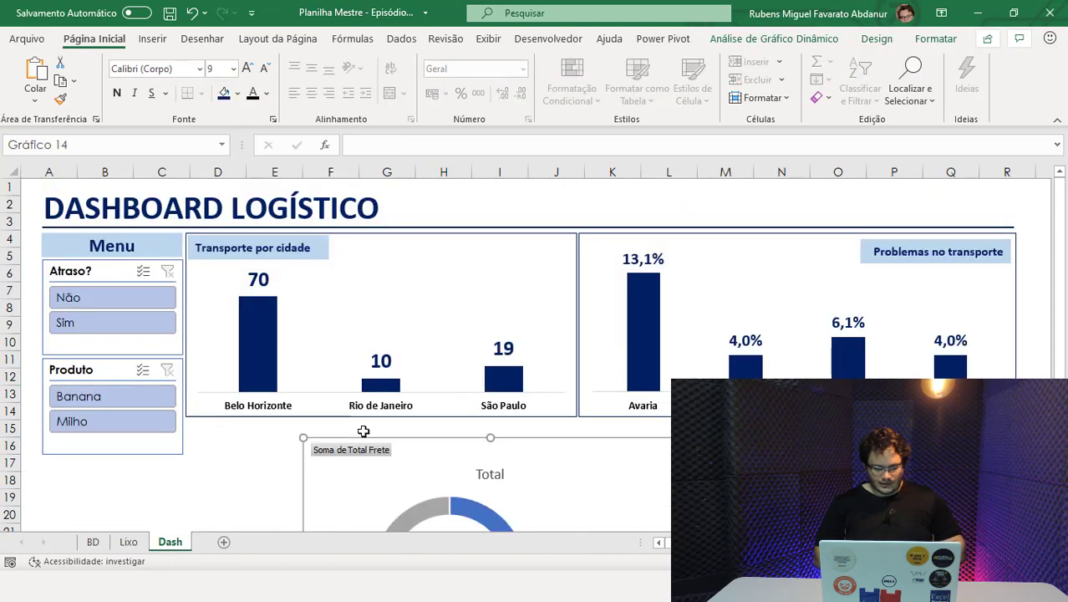
left_click_drag(401, 447, 497, 255)
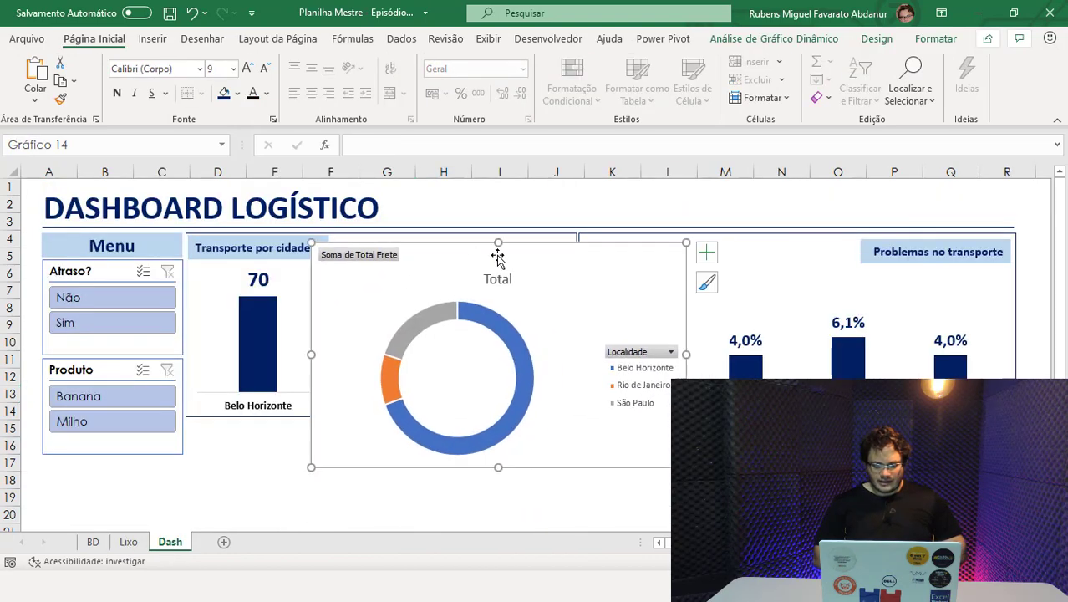
Delete the donut chart's legend and 'Total' title, and hide its field button.
left_click(630, 387)
key("Delete")
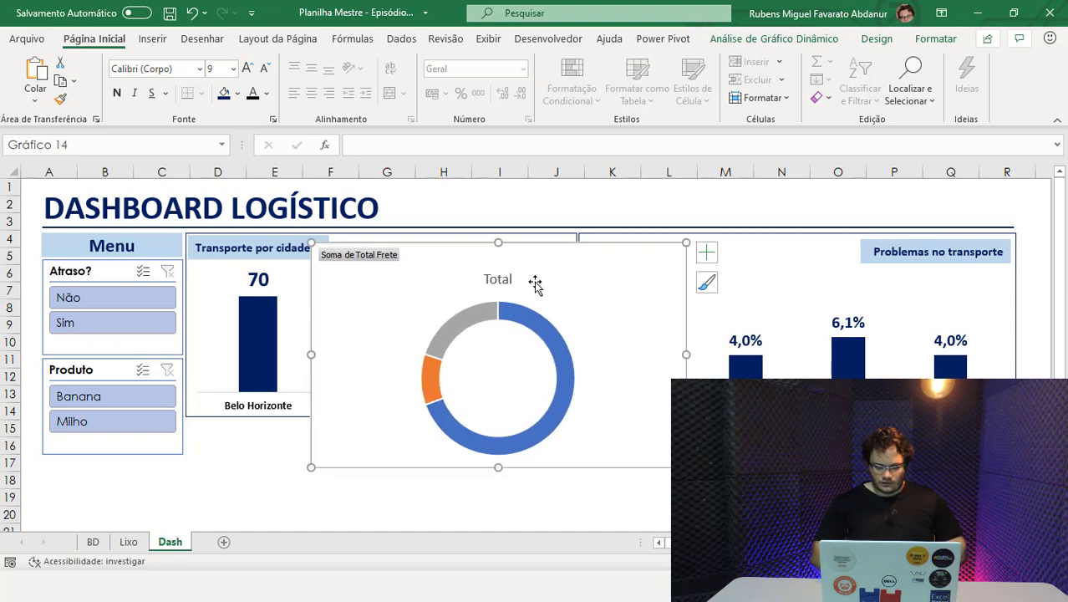
left_click(509, 282)
key("Delete")
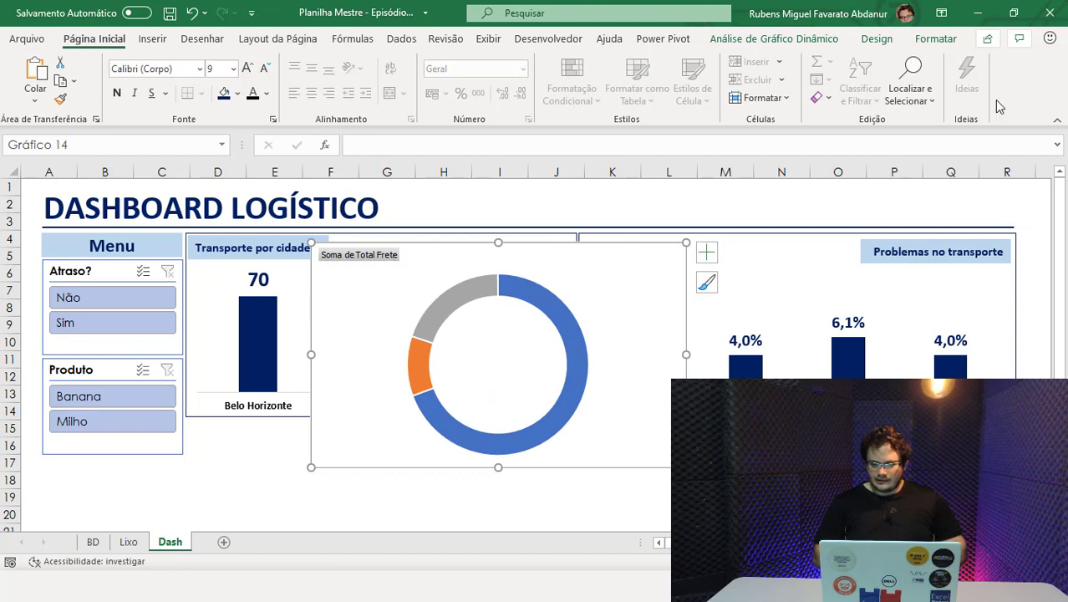
left_click(797, 40)
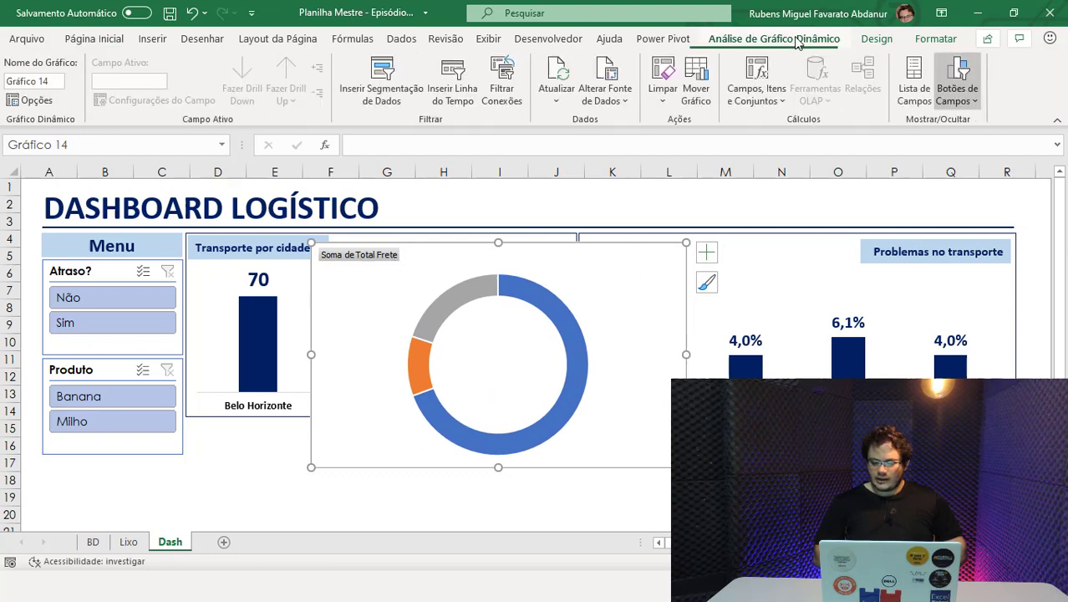
left_click(951, 72)
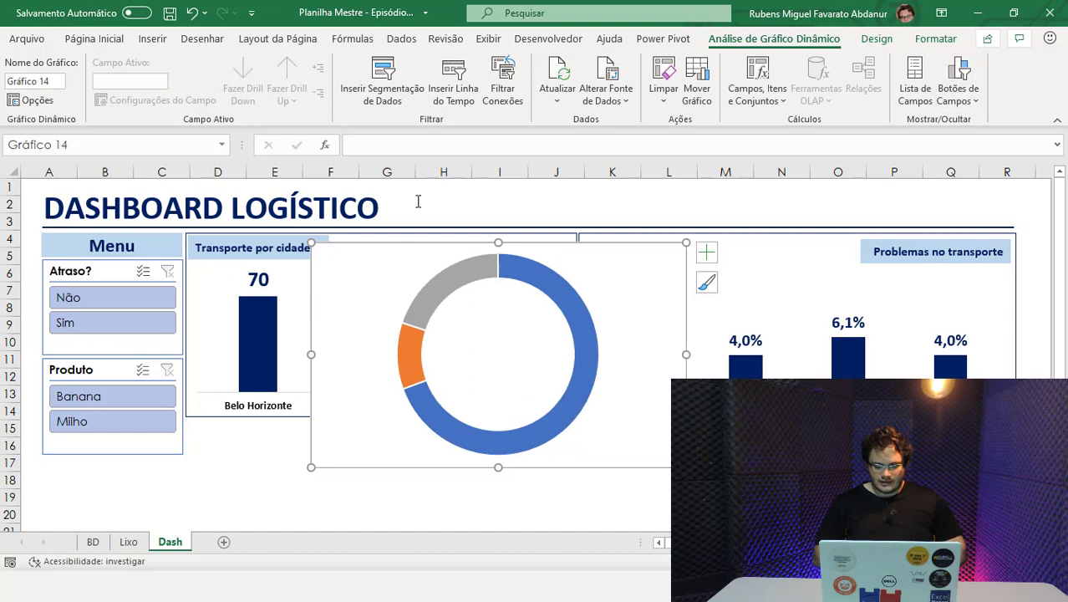
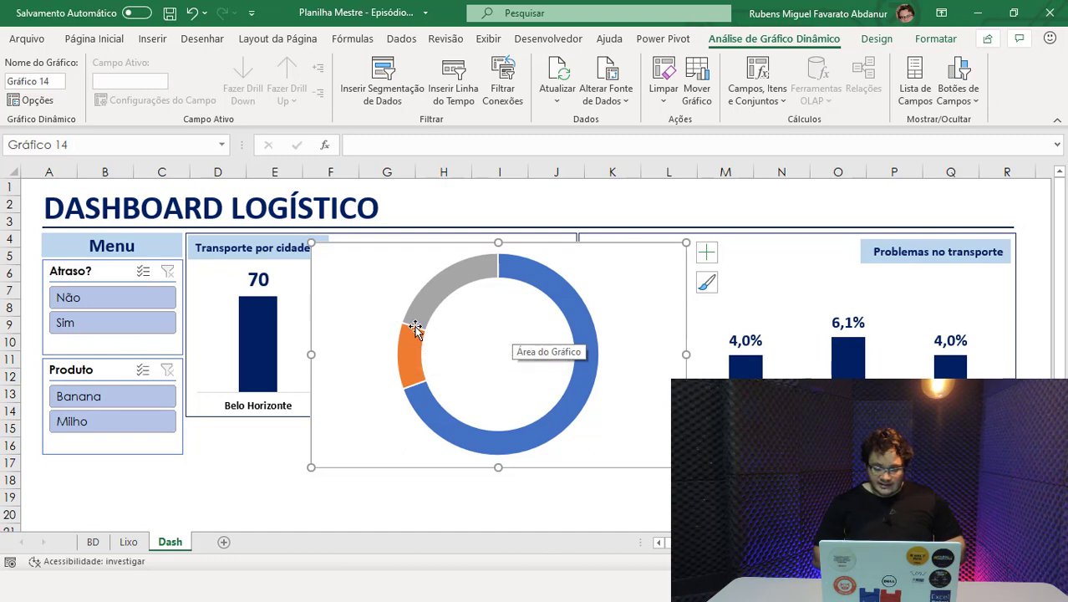
Remove the outlines from the donut chart's slices.
left_click(413, 331)
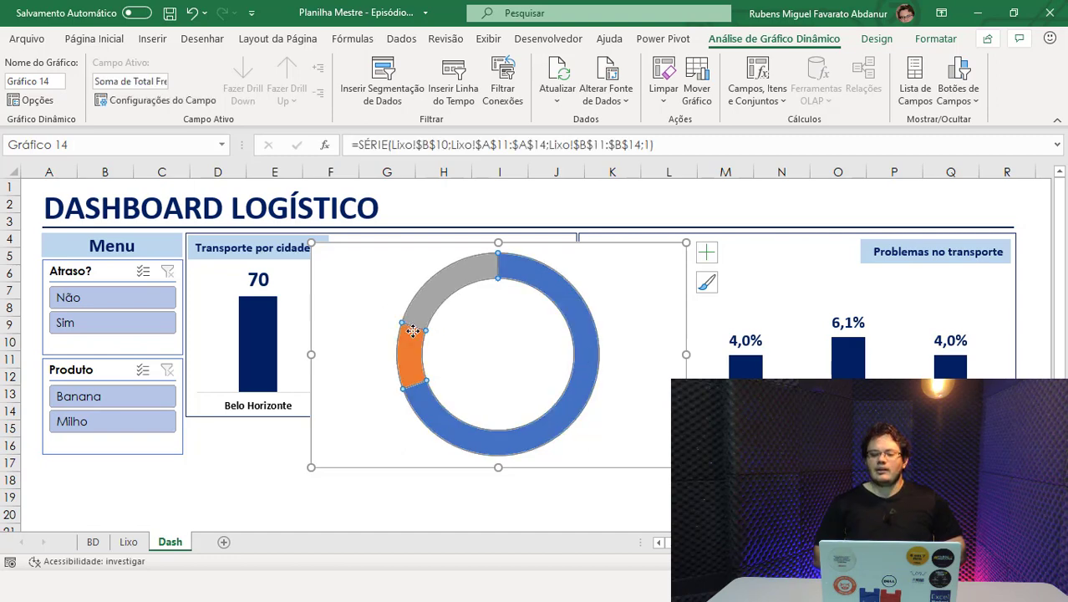
left_click(935, 39)
left_click(471, 81)
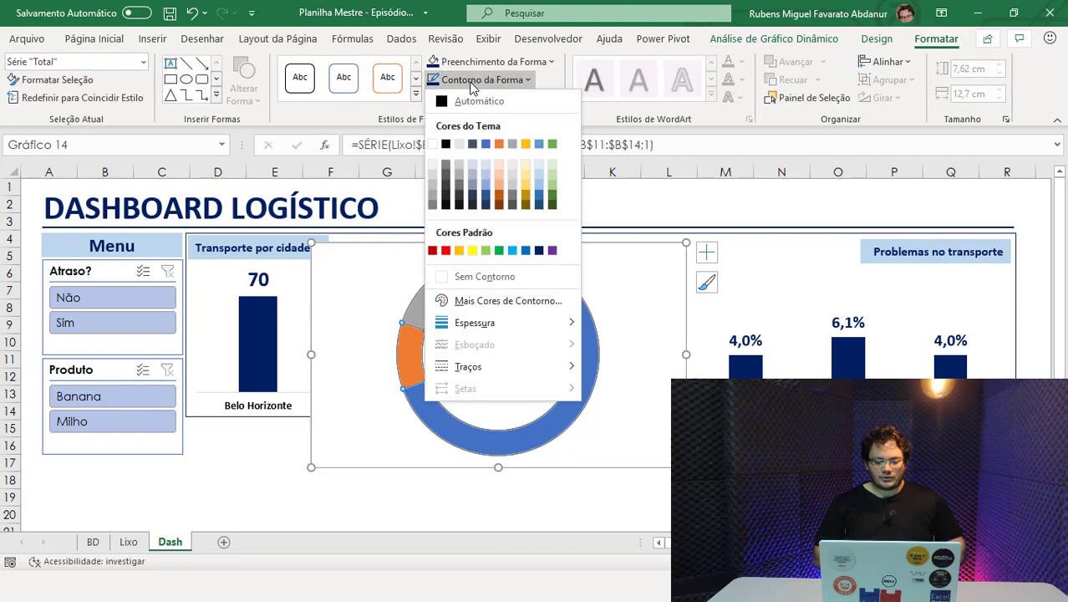
left_click(466, 275)
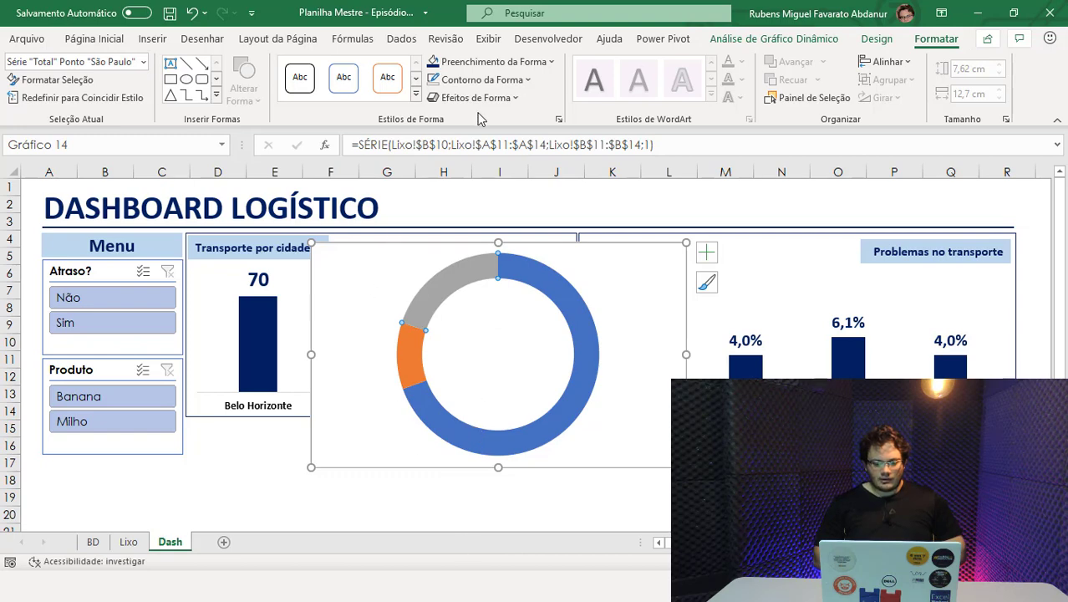
left_click(468, 62)
left_click(372, 255)
Give the donut chart area no fill and a dark blue border.
left_click(458, 62)
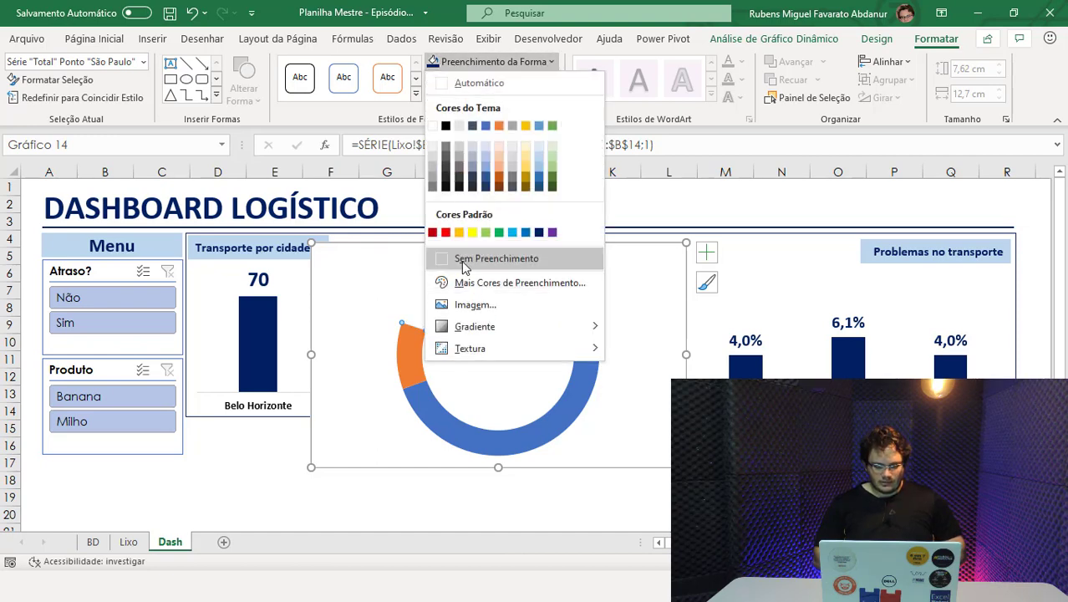
left_click(461, 261)
left_click(374, 372)
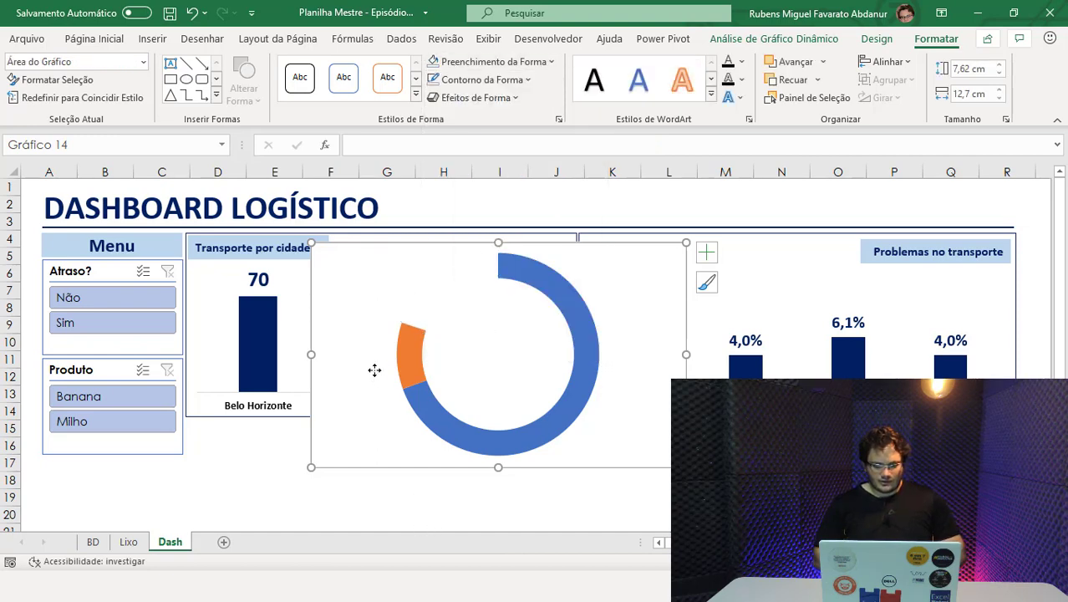
key("ctrl+z")
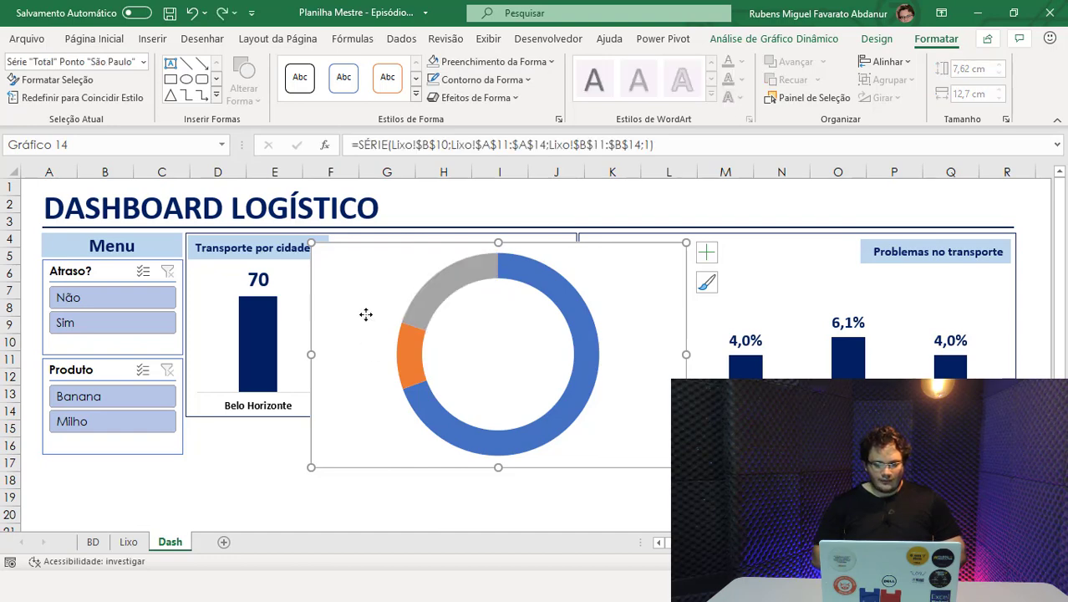
left_click(365, 313)
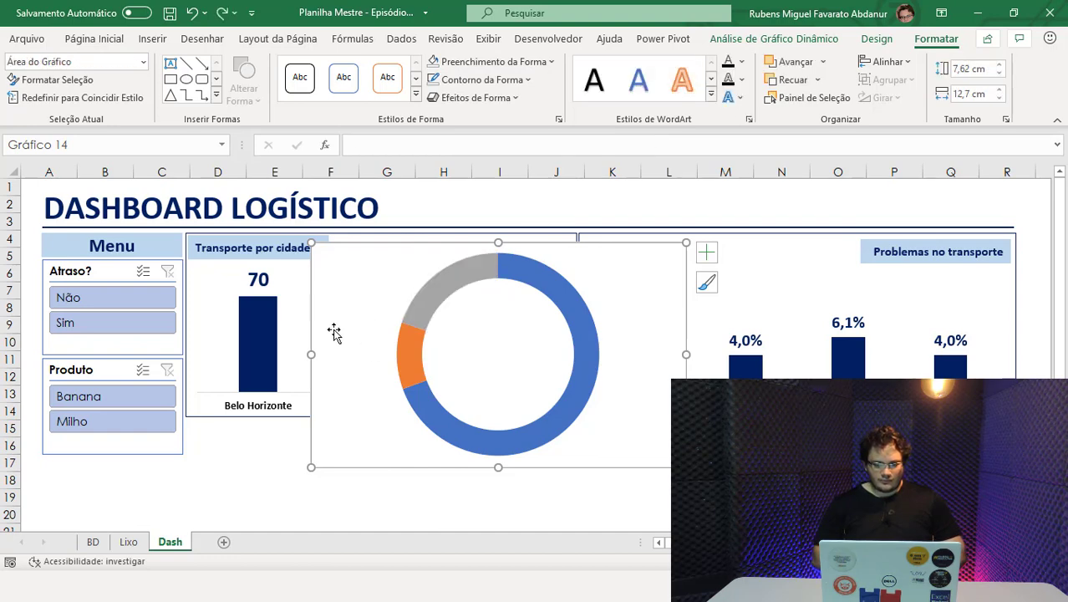
right_click(434, 65)
key("Escape")
left_click(435, 61)
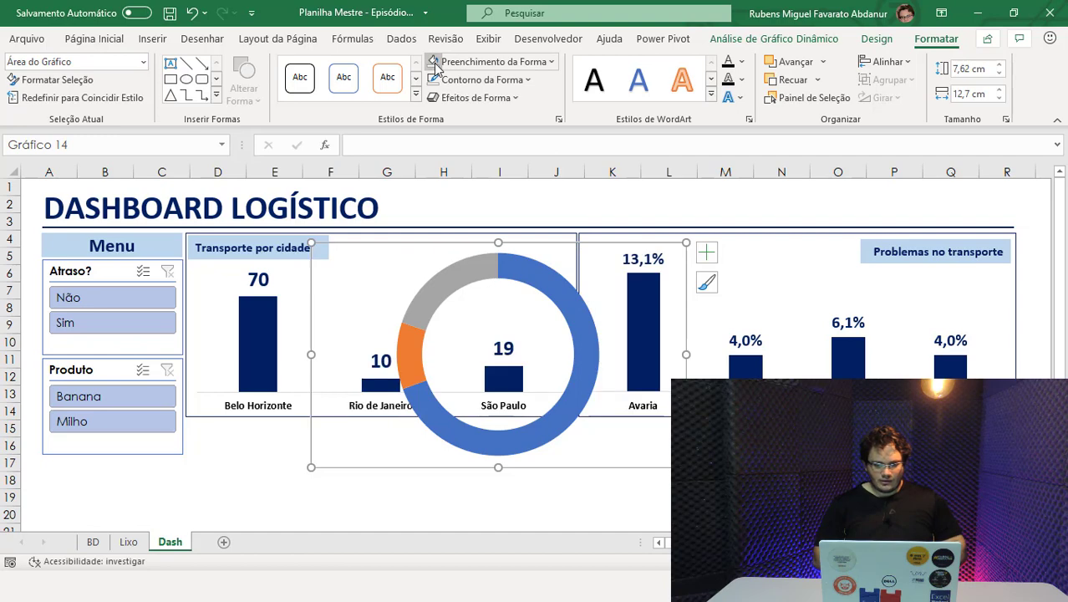
left_click(454, 80)
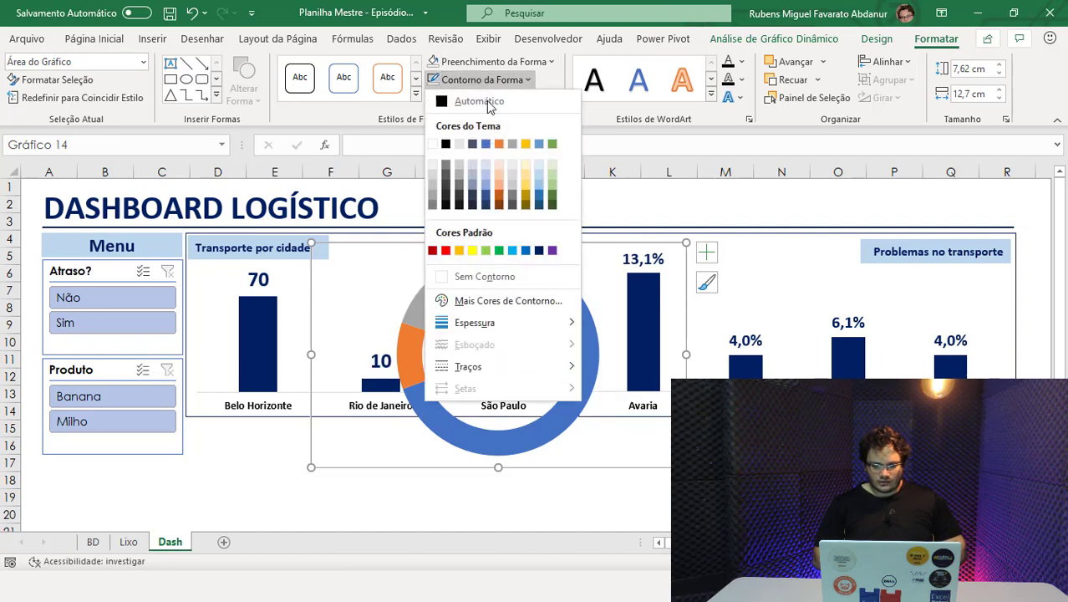
left_click(537, 250)
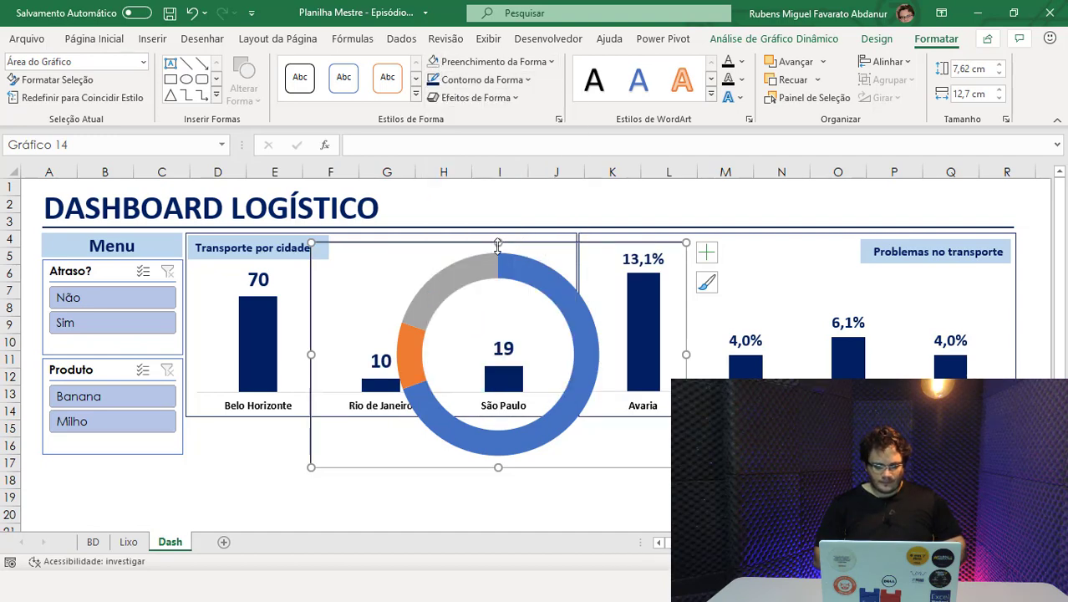
Move the donut over the city bar chart and set its hole size to 45%.
left_click_drag(491, 248, 401, 292)
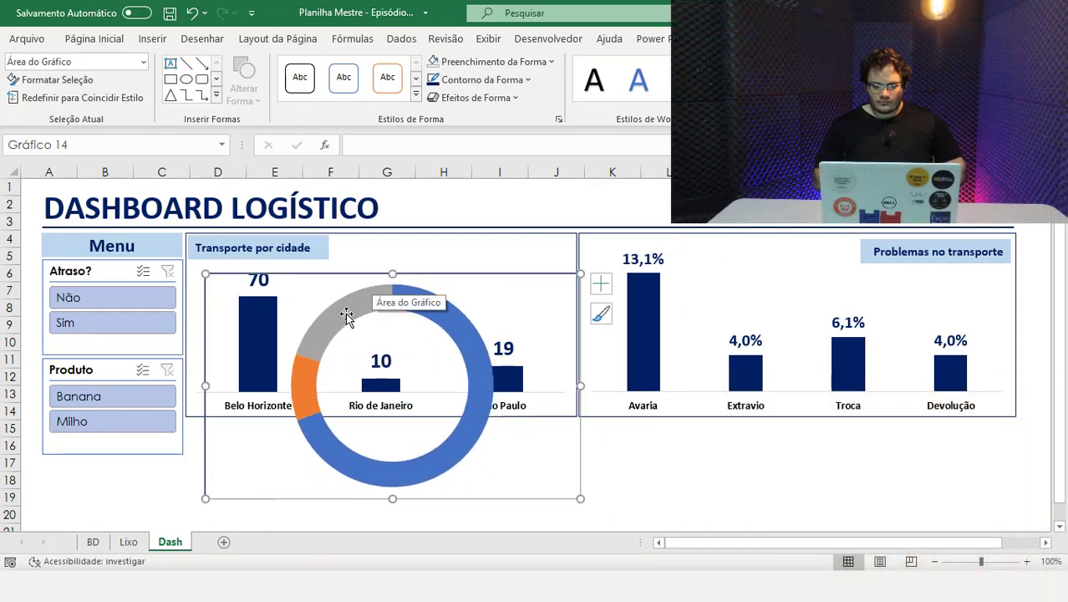
left_click(351, 301)
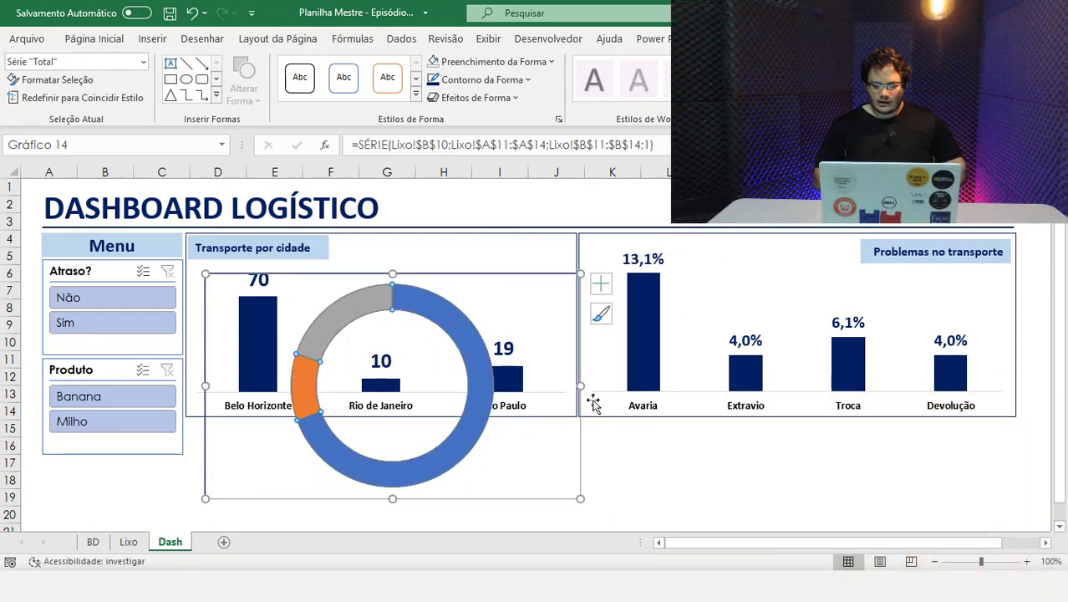
key("ctrl+1")
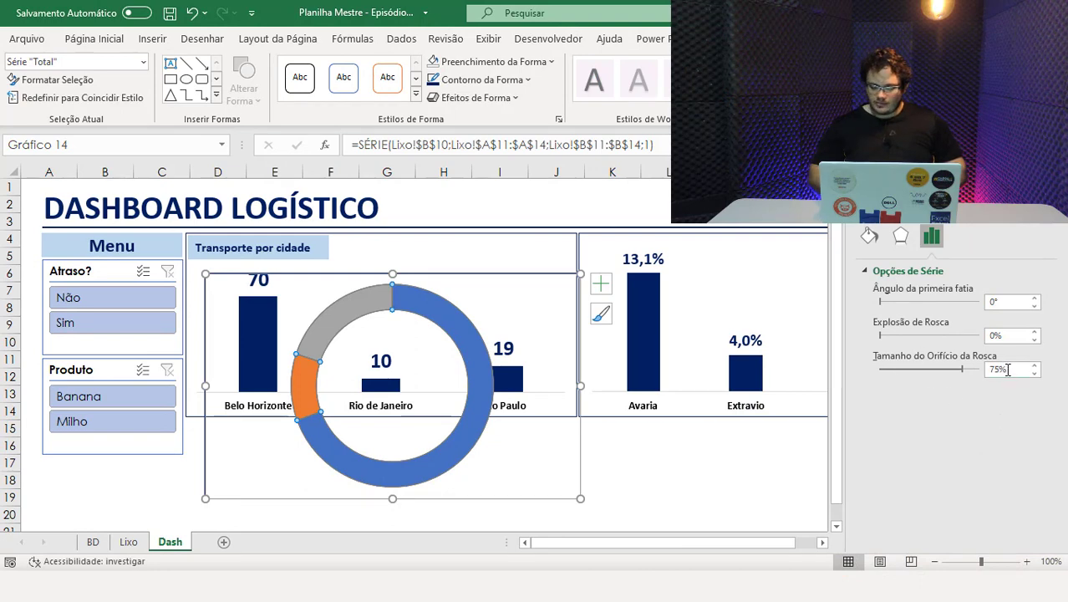
left_click_drag(961, 368, 924, 369)
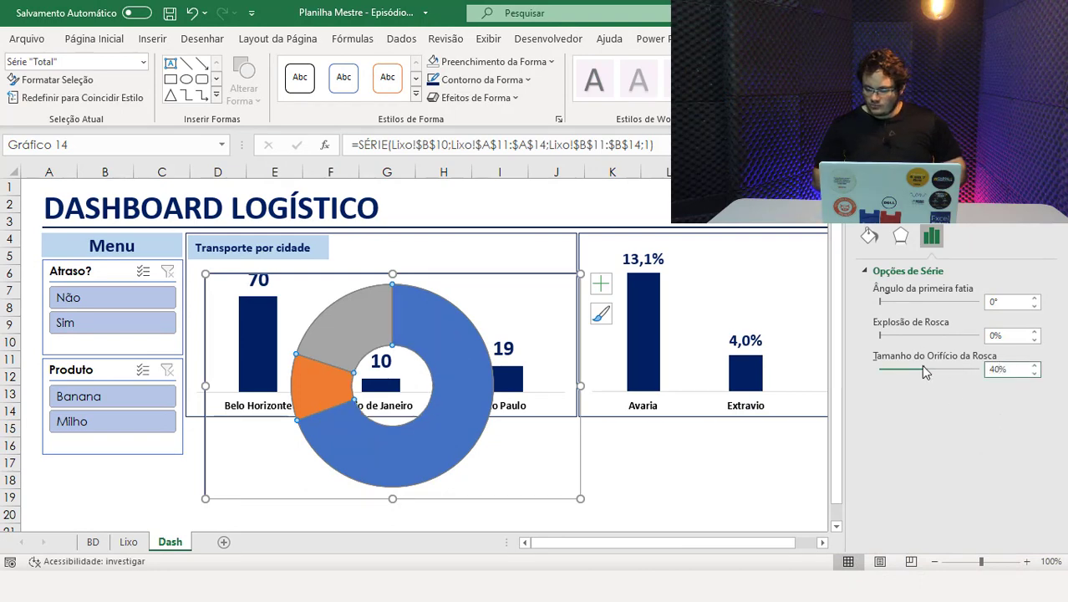
left_click_drag(1005, 368, 932, 369)
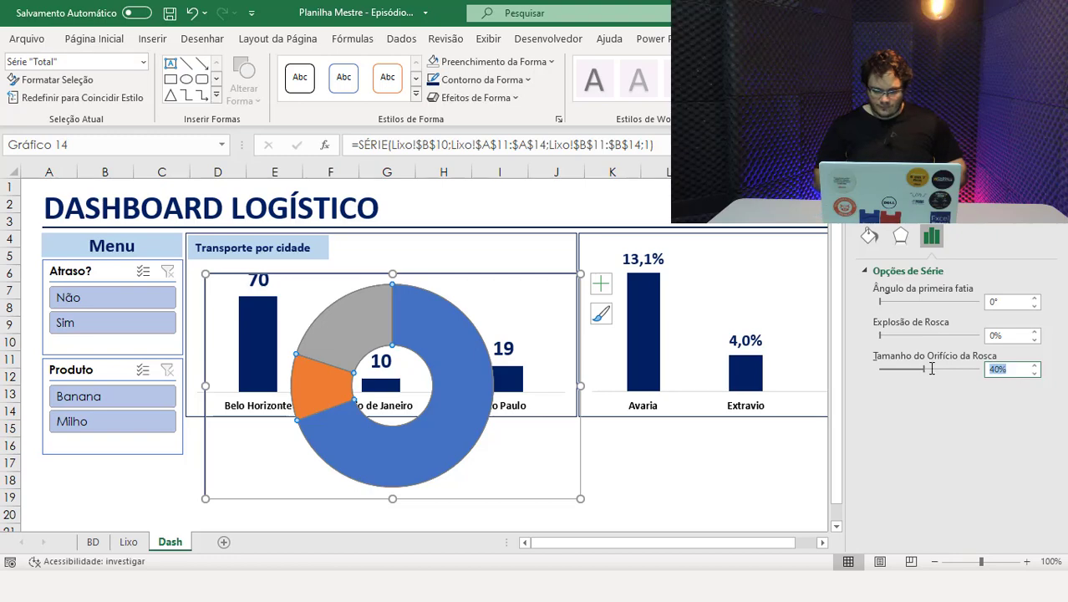
type("45")
key("Return")
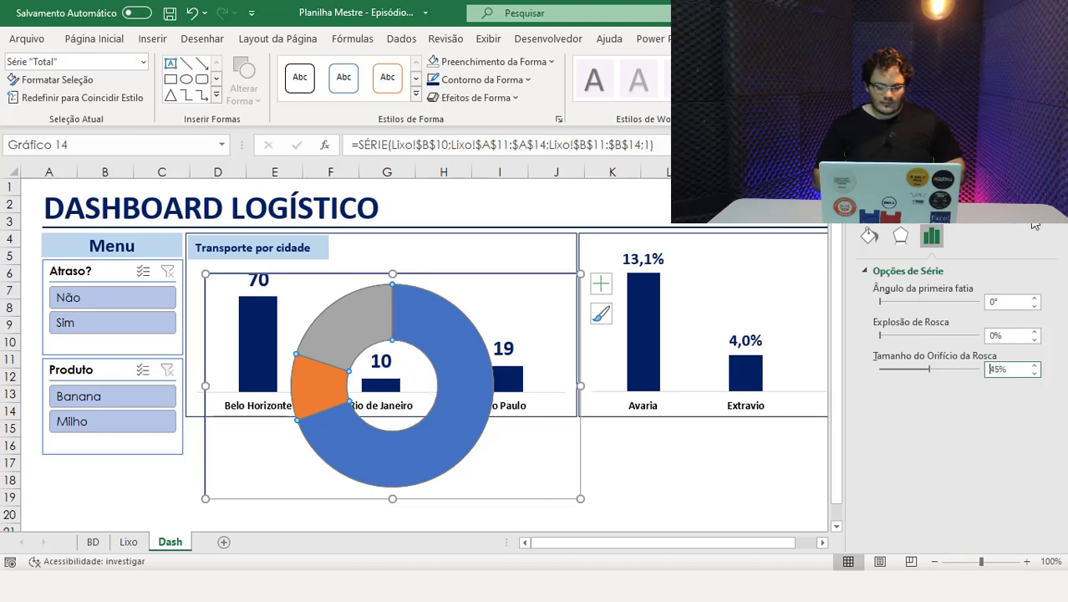
left_click(1049, 205)
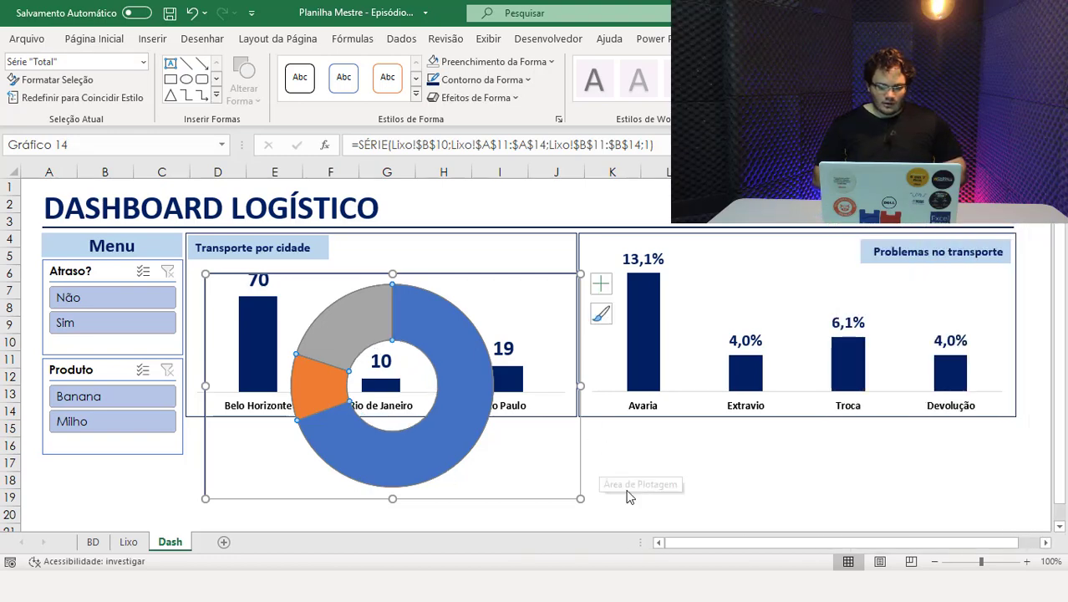
left_click(665, 514)
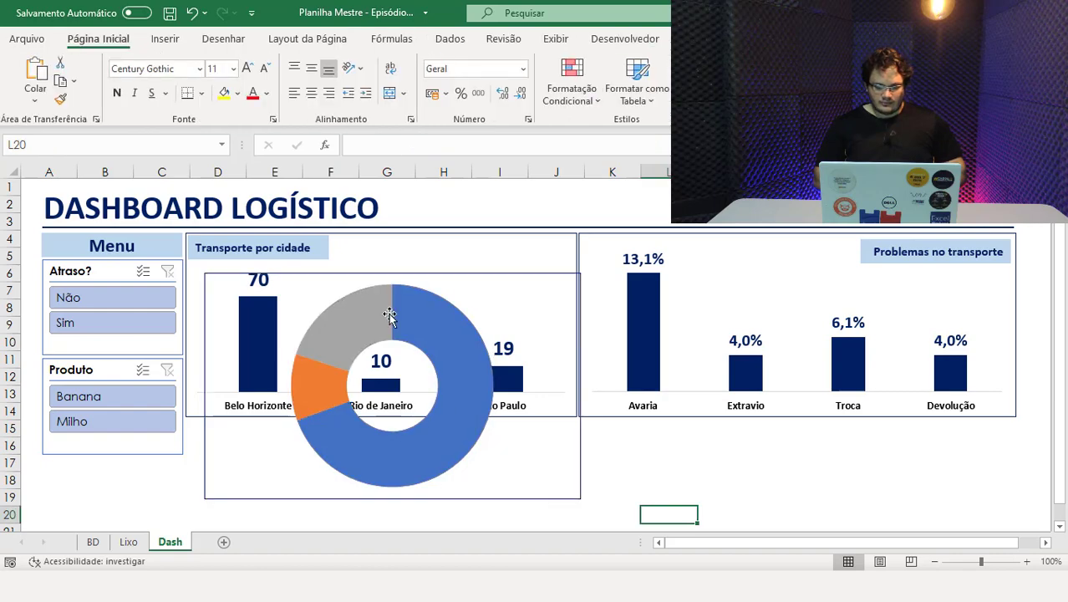
left_click(379, 446)
Fill the large Belo Horizonte donut slice dark blue.
left_click(454, 351)
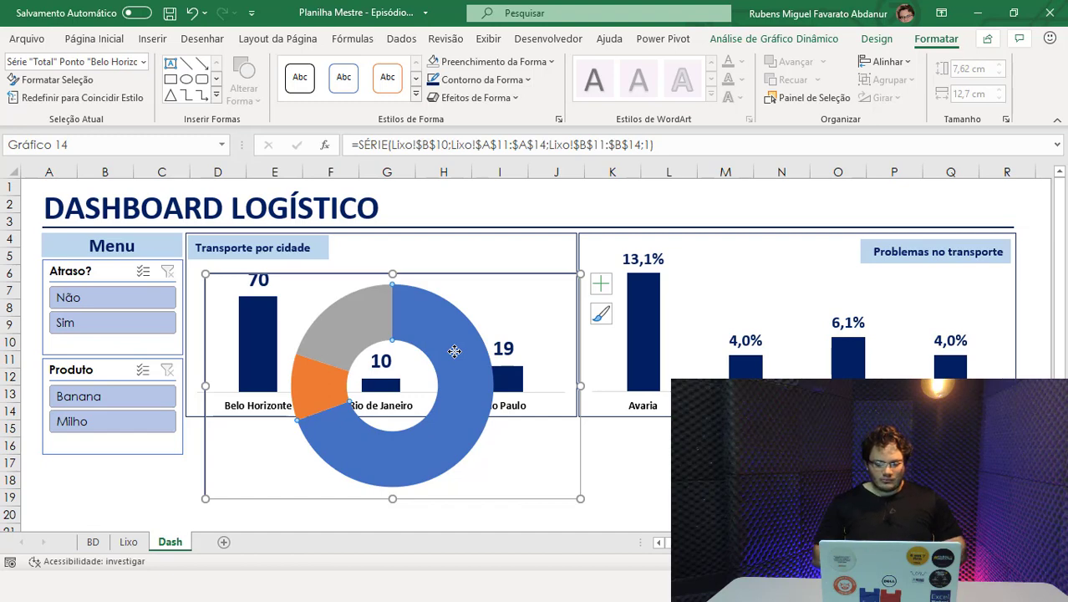
left_click(642, 485)
double_click(472, 388)
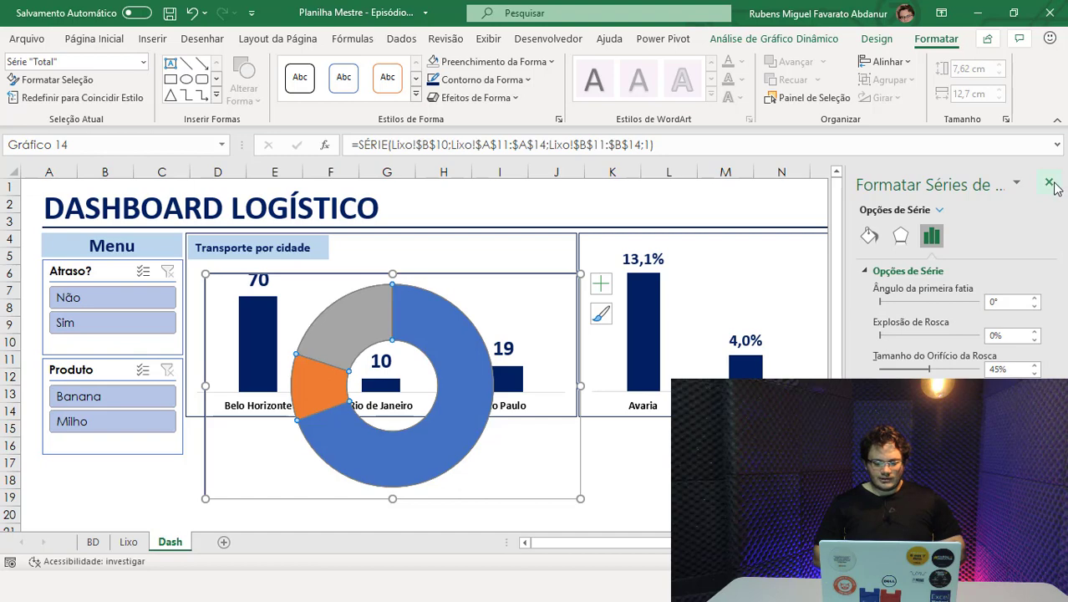
left_click(1049, 182)
left_click(649, 464)
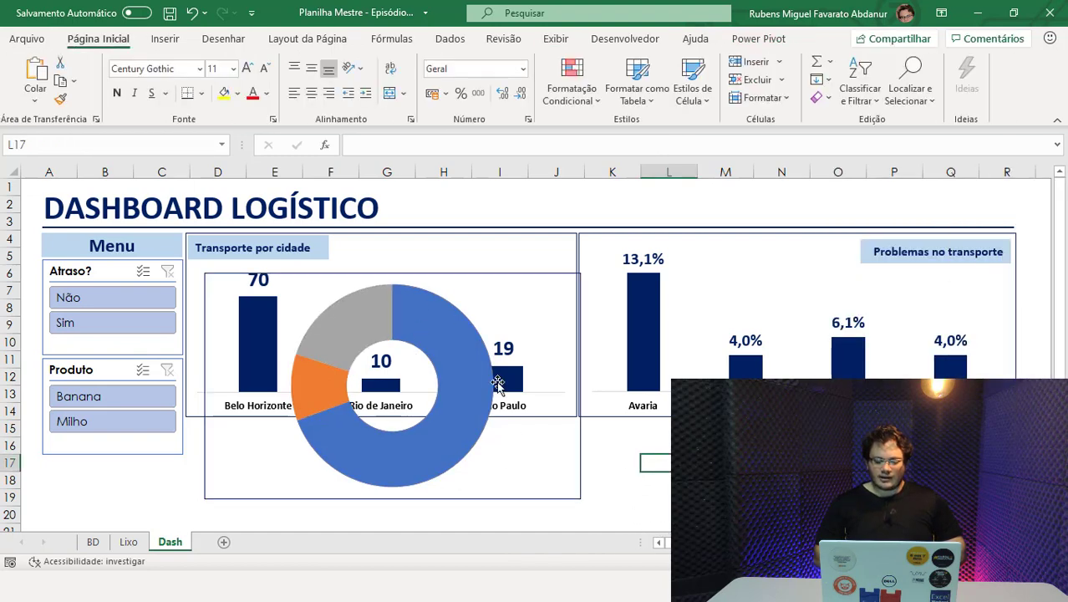
left_click(360, 436)
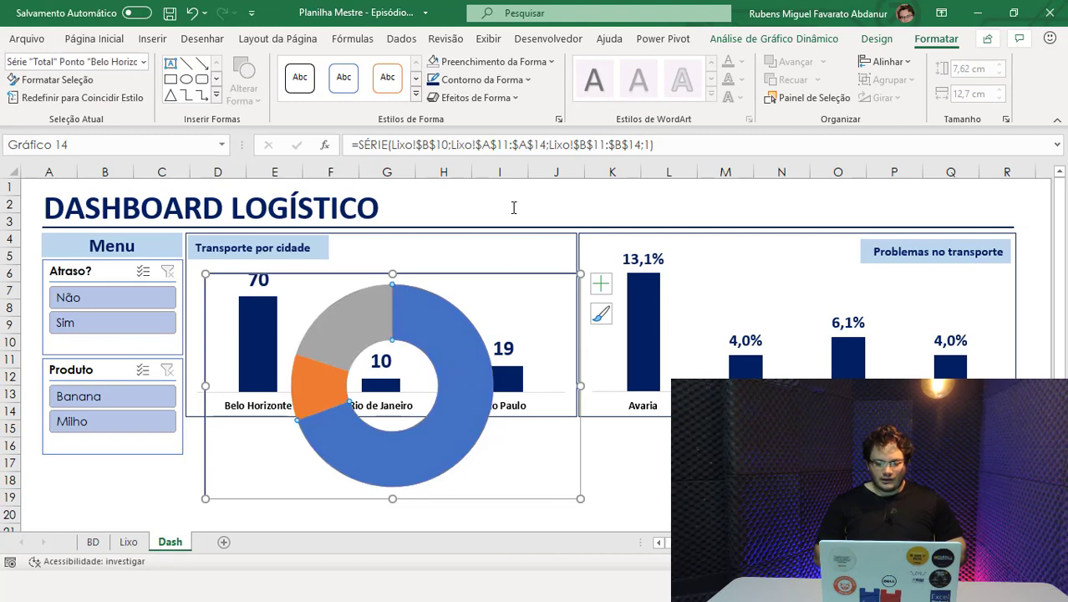
left_click(495, 62)
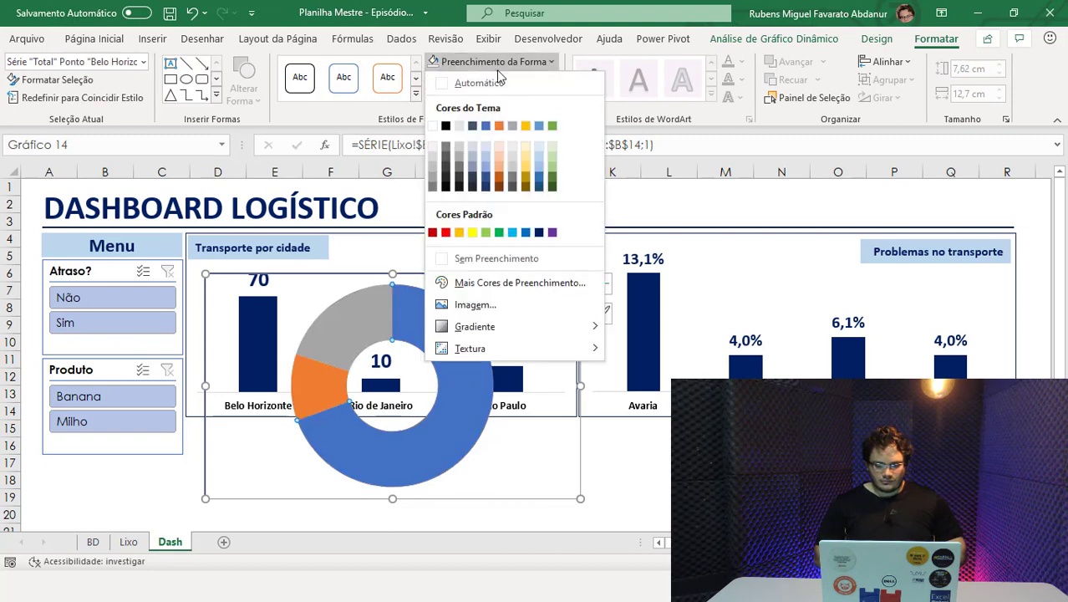
left_click(539, 232)
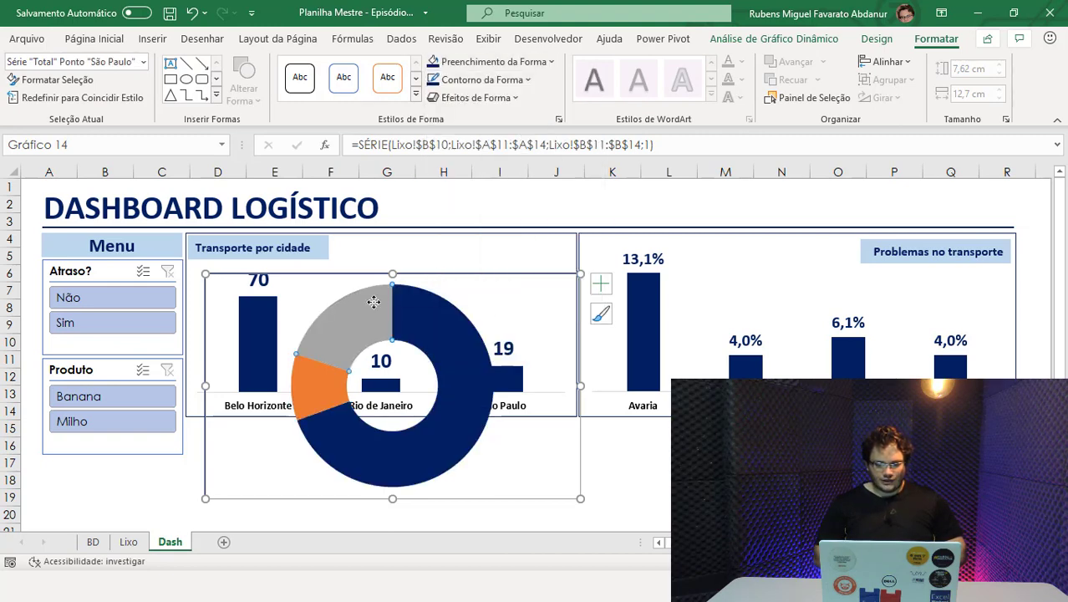
Fill the São Paulo slice medium blue and the Rio de Janeiro slice light blue.
left_click(473, 62)
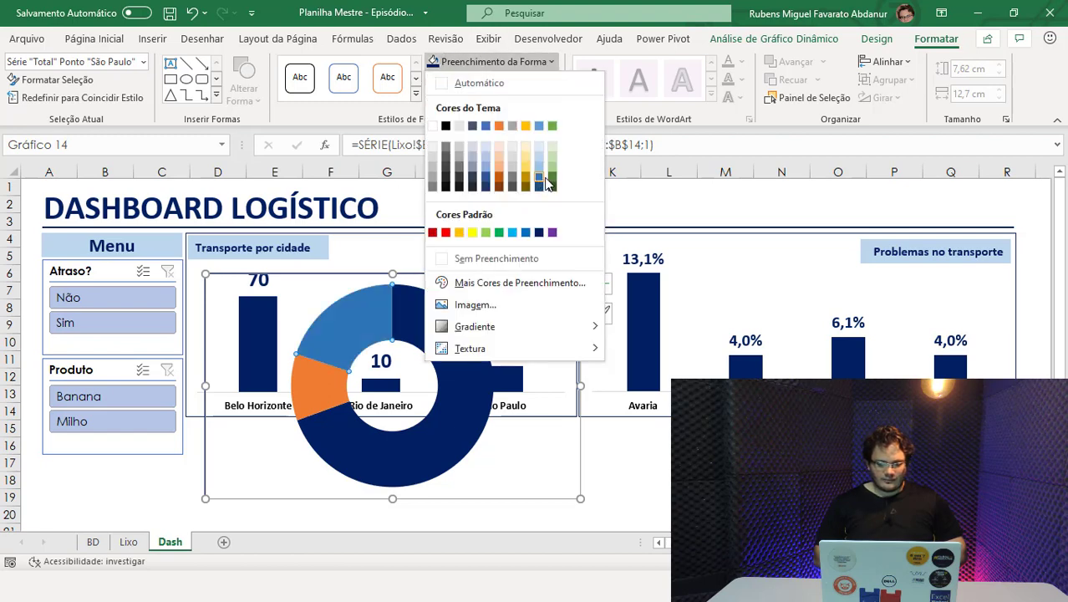
left_click(548, 184)
left_click(322, 386)
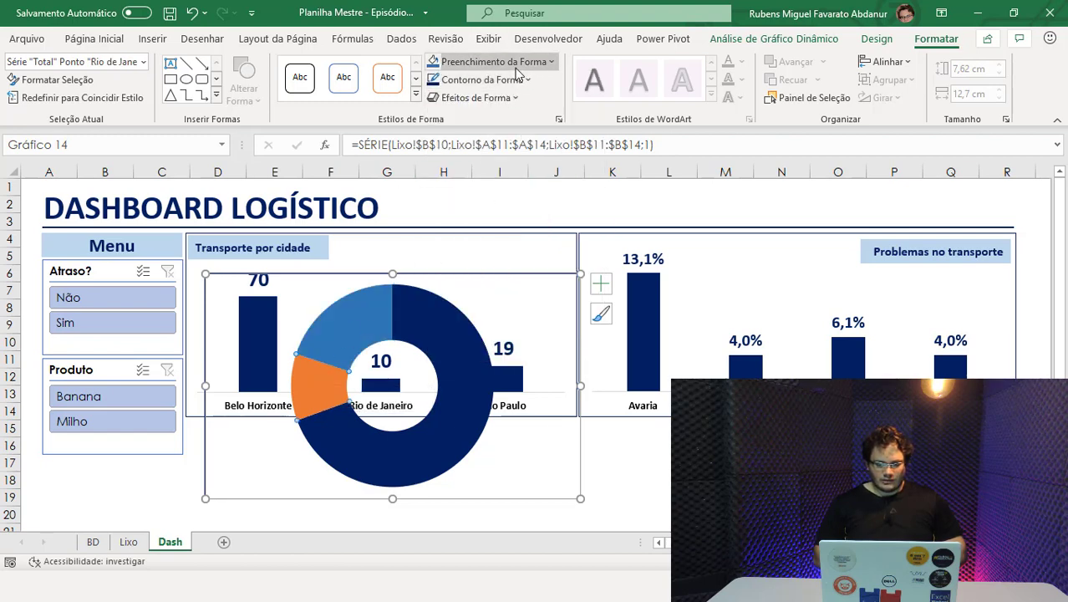
left_click(494, 62)
left_click(539, 158)
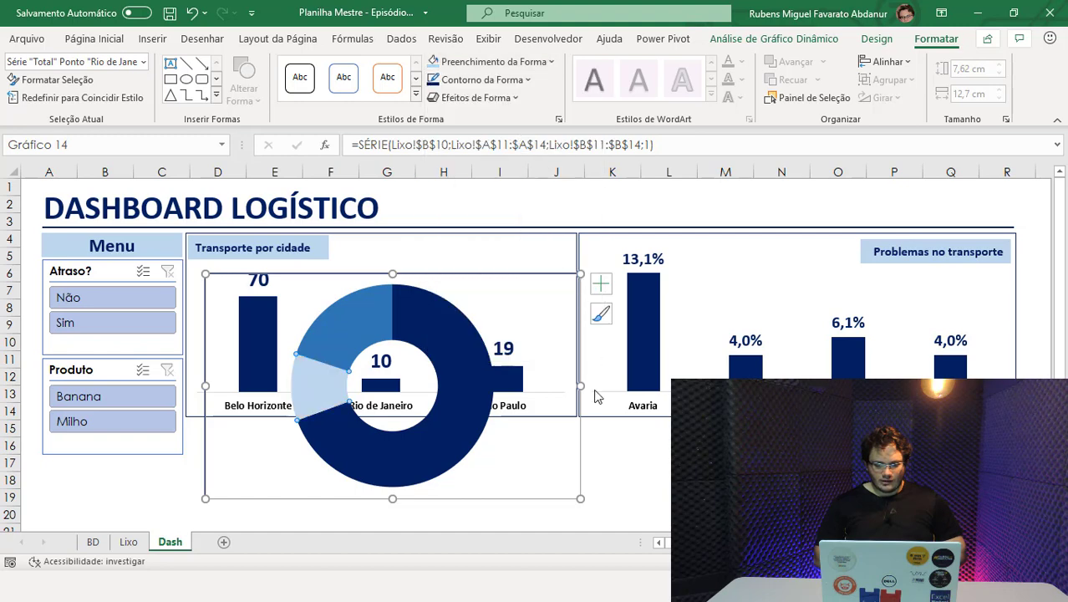
left_click(602, 285)
left_click(608, 461)
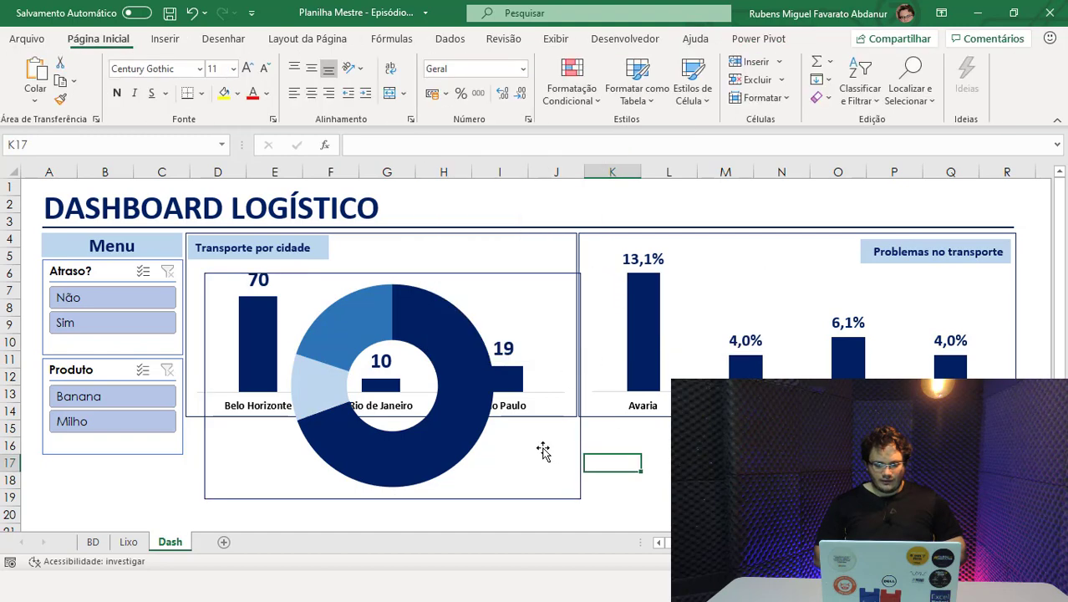
left_click(543, 288)
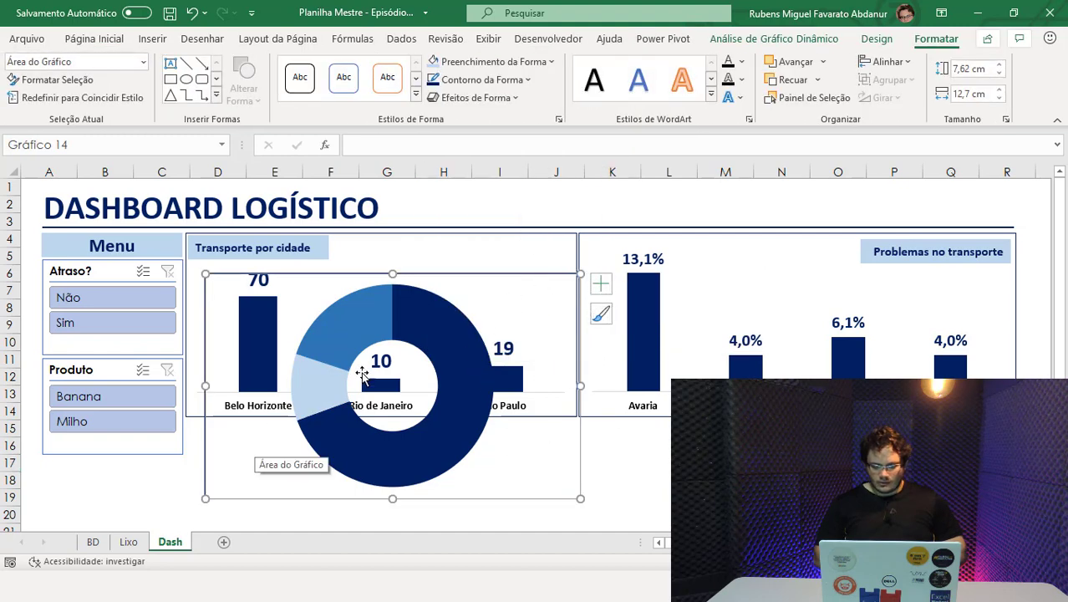
Add data labels to the donut slices in white, size 10 text.
left_click(601, 284)
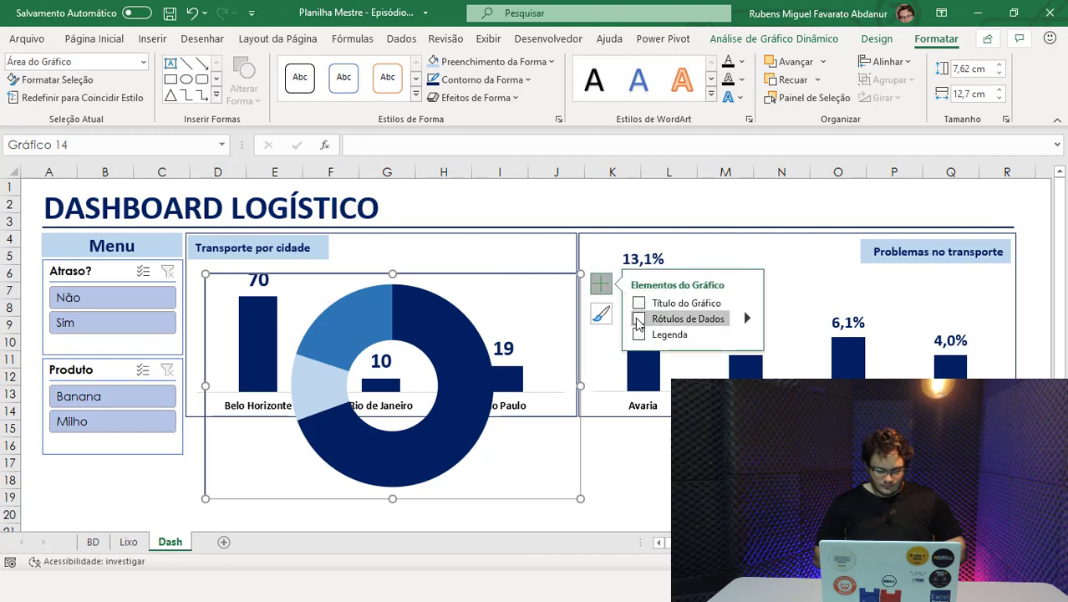
left_click(638, 319)
left_click(623, 480)
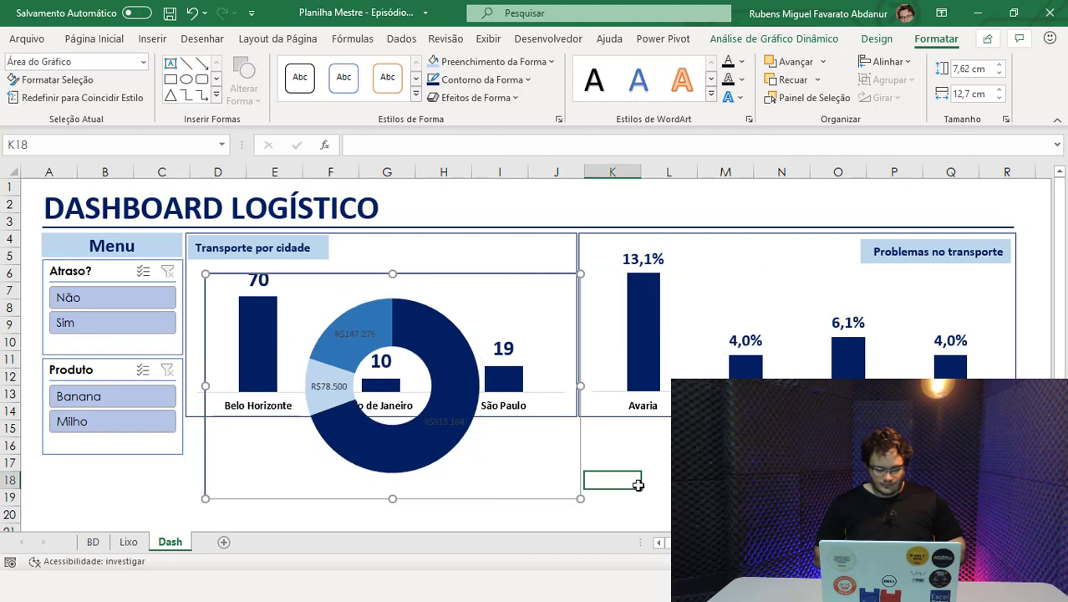
left_click(534, 459)
left_click(441, 425)
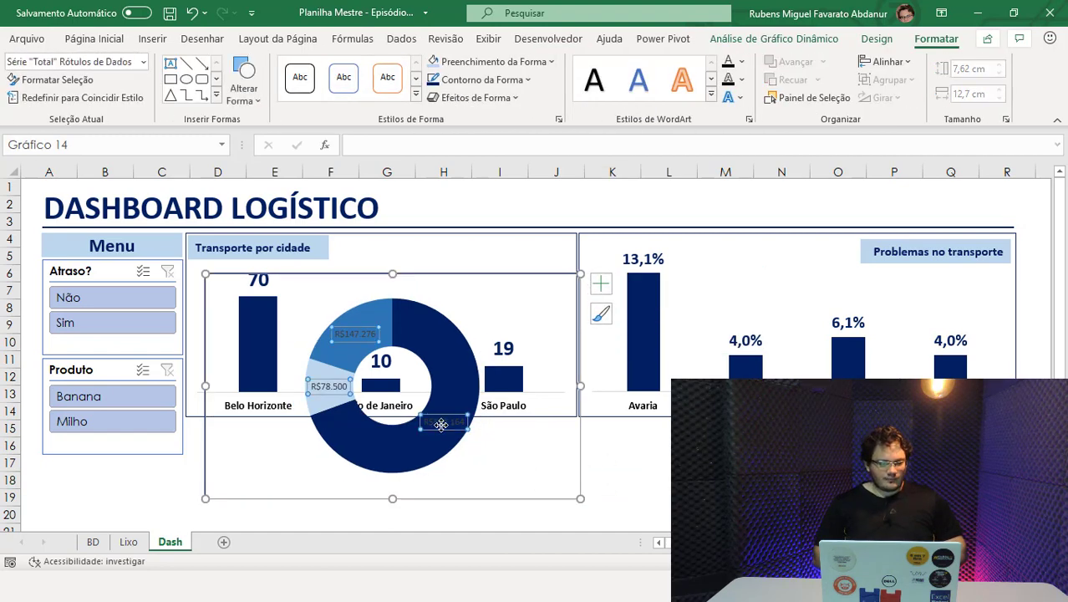
left_click(94, 39)
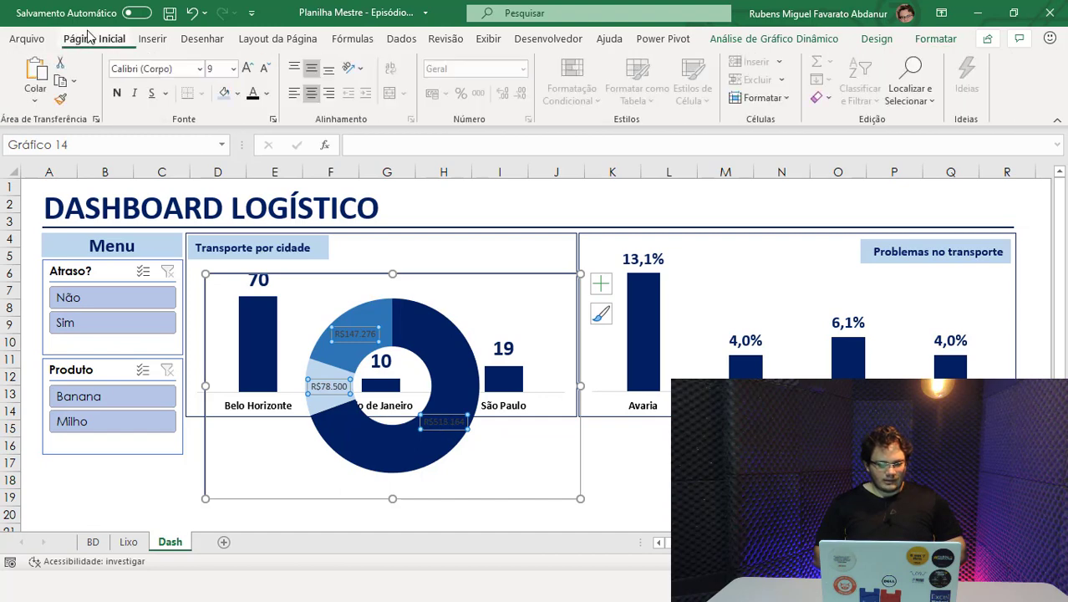
left_click(268, 93)
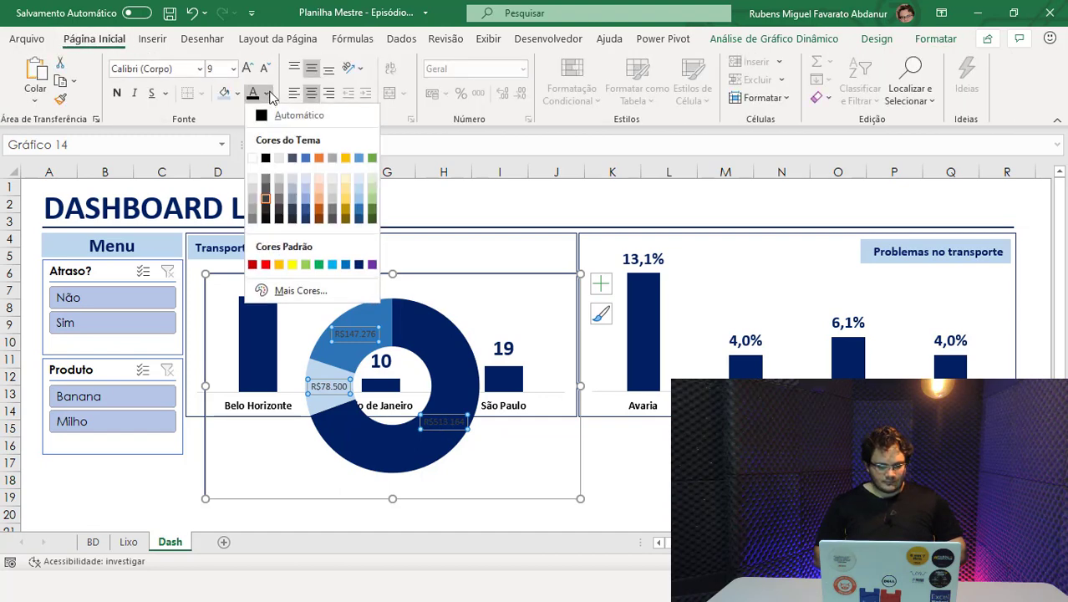
left_click(254, 159)
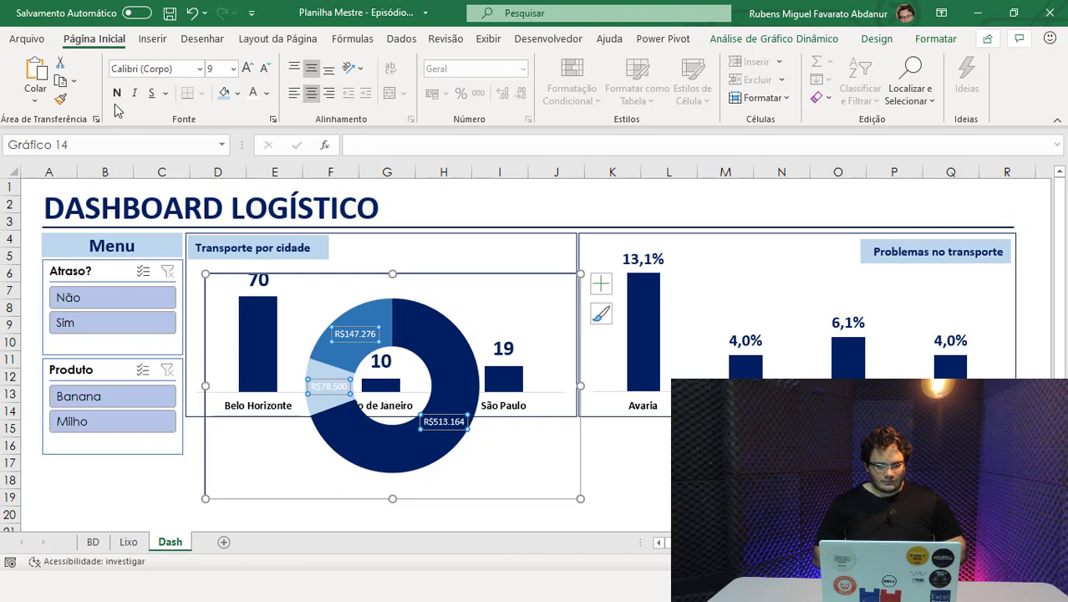
left_click(247, 70)
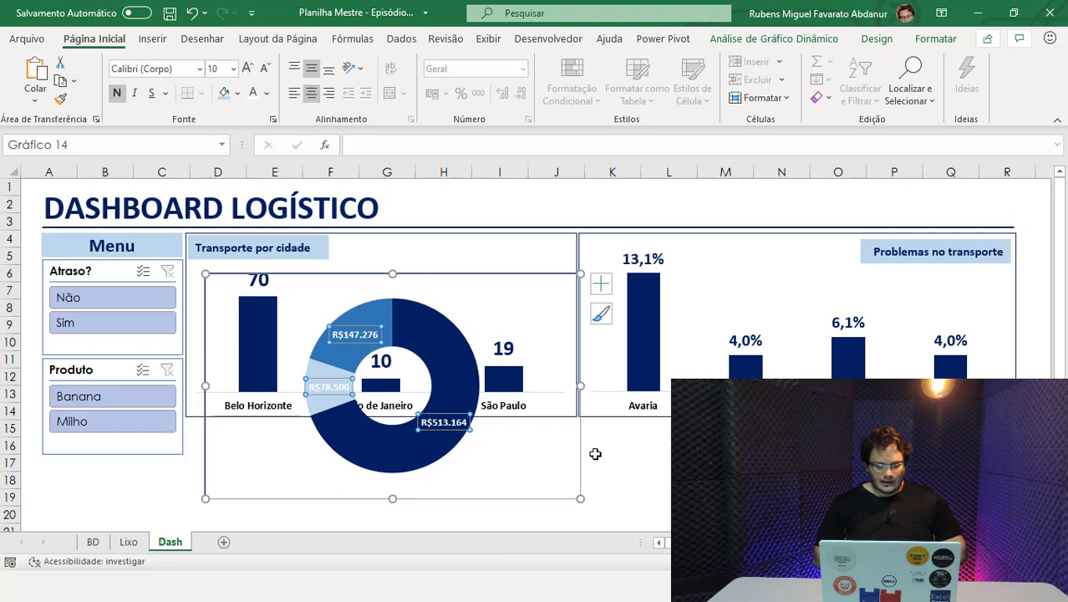
Make the R$78.500 Rio de Janeiro label dark blue.
left_click(313, 380)
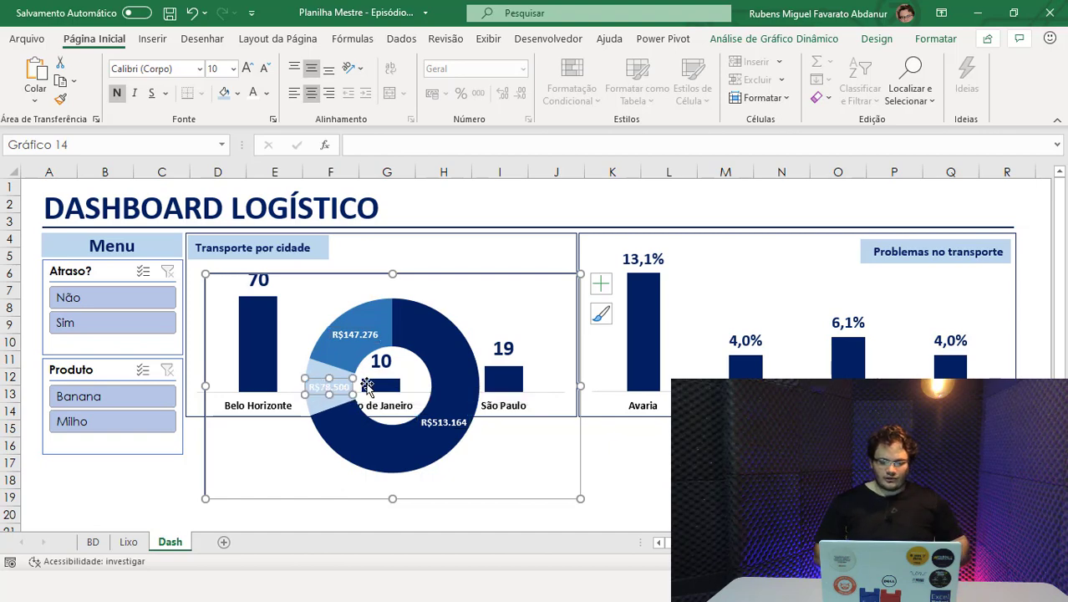
left_click(267, 94)
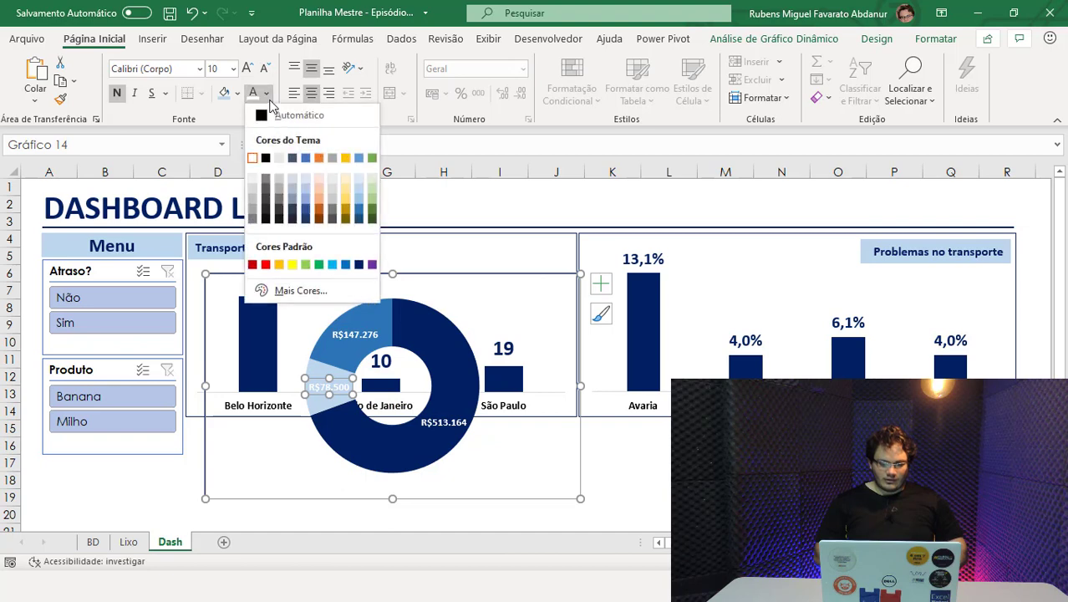
left_click(359, 265)
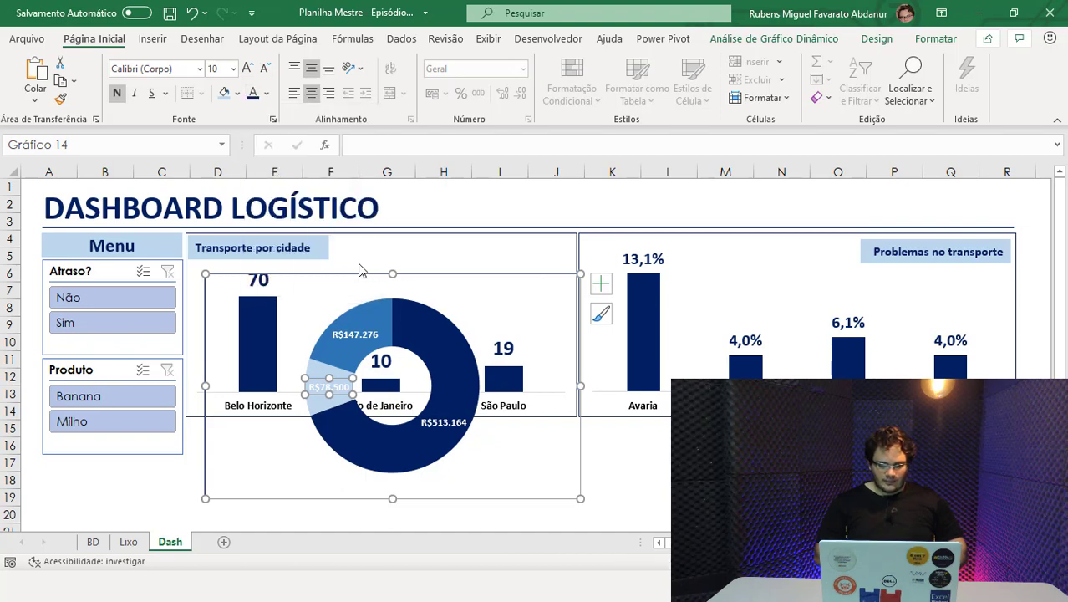
left_click(638, 476)
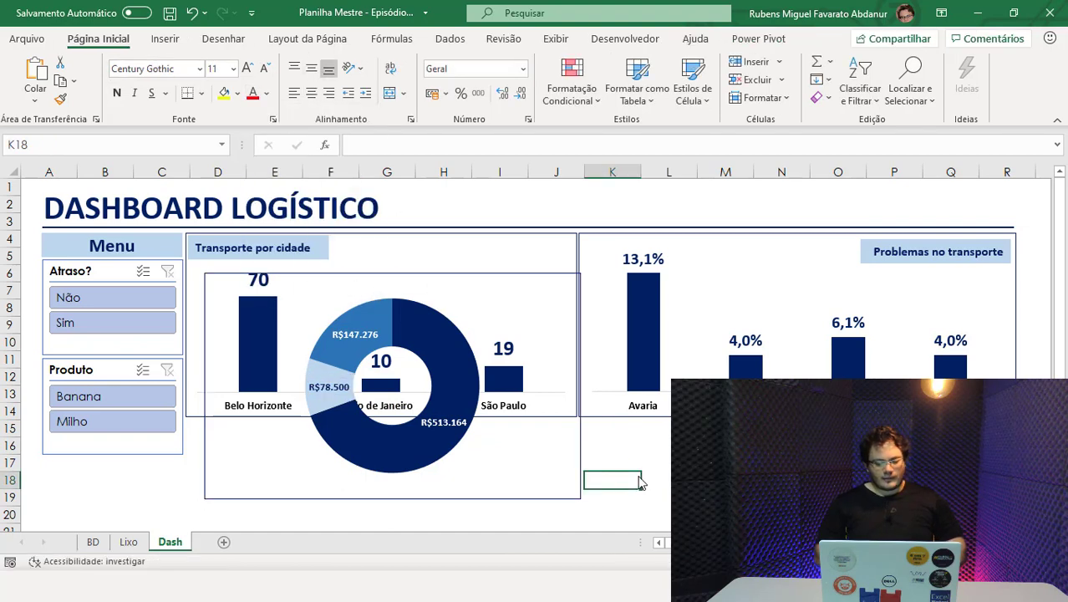
Add percentages to the donut labels, each on a new line below the value.
left_click(502, 473)
left_click(339, 385)
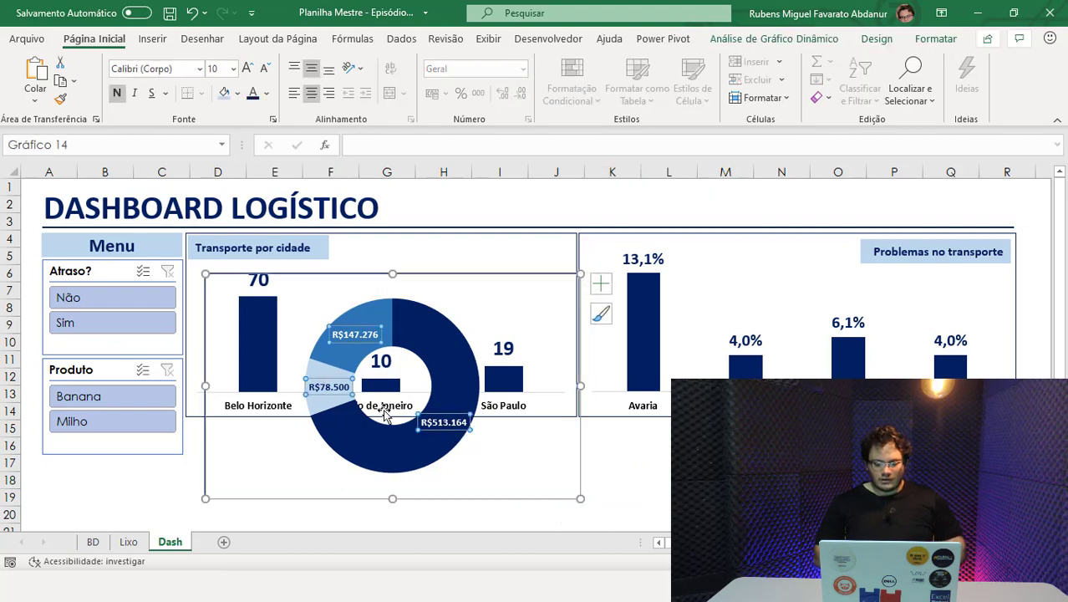
right_click(447, 420)
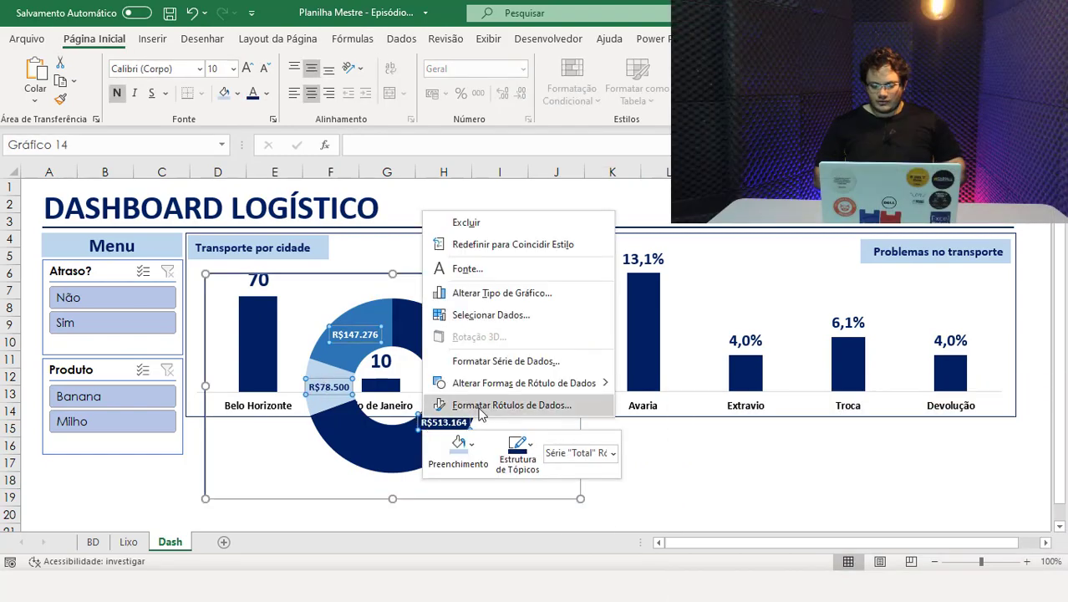
left_click(482, 405)
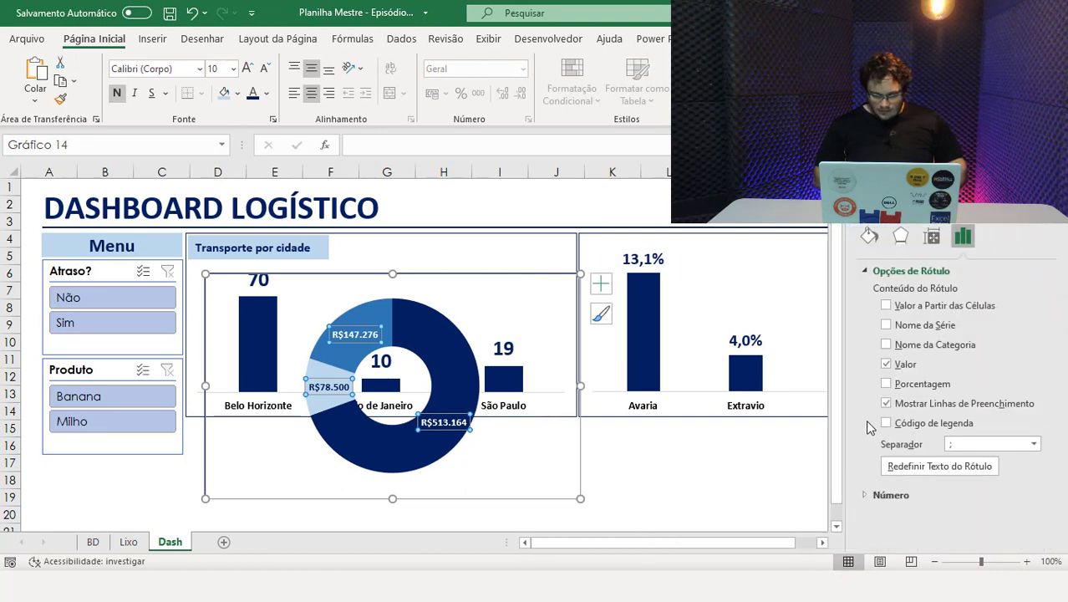
left_click(888, 384)
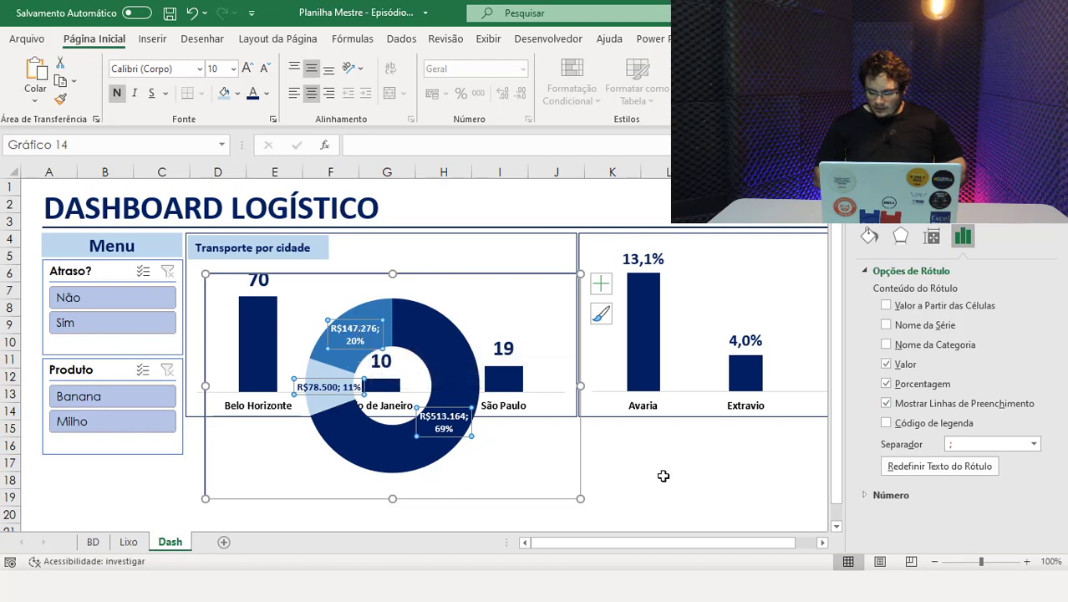
left_click(1033, 446)
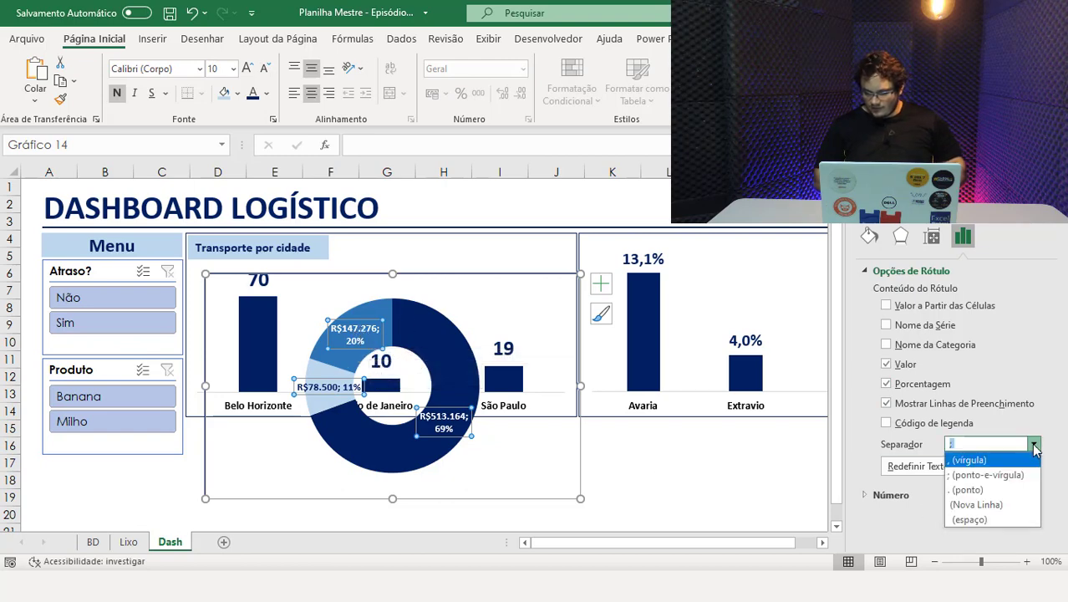
left_click(998, 505)
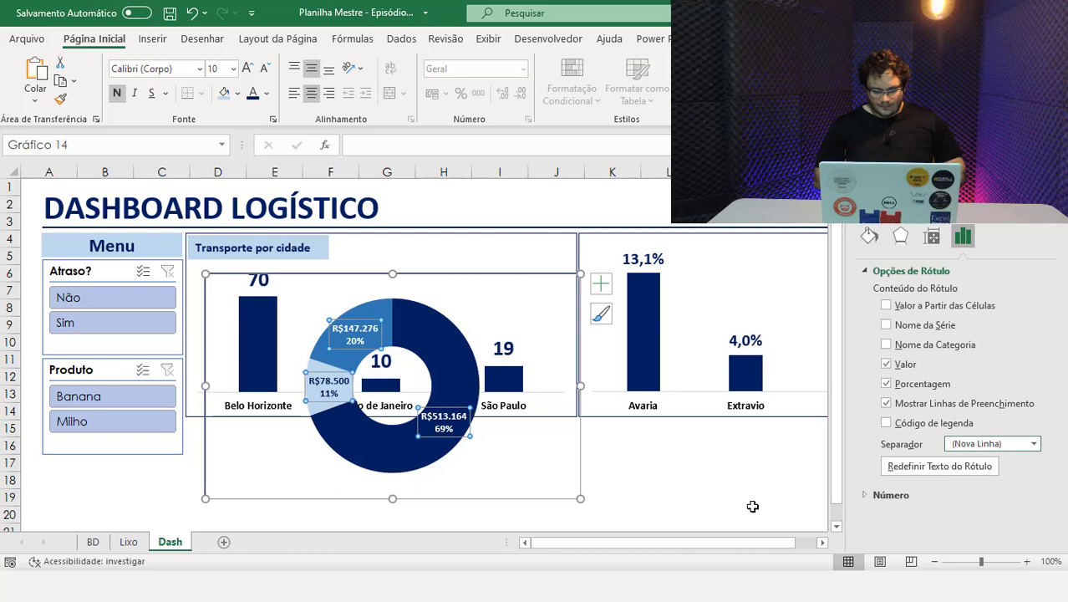
left_click(706, 481)
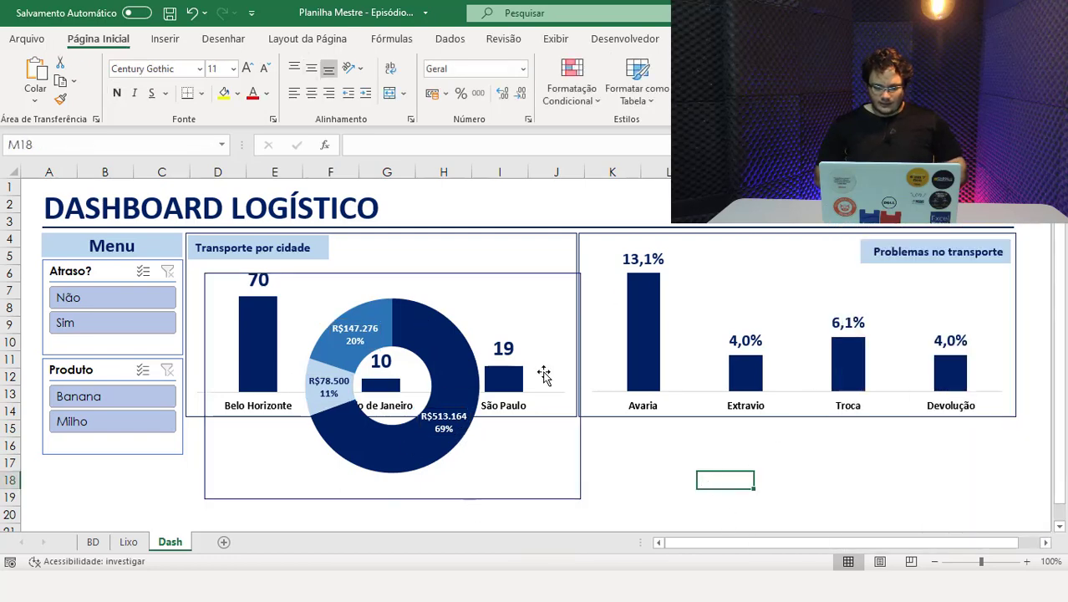
left_click(520, 282)
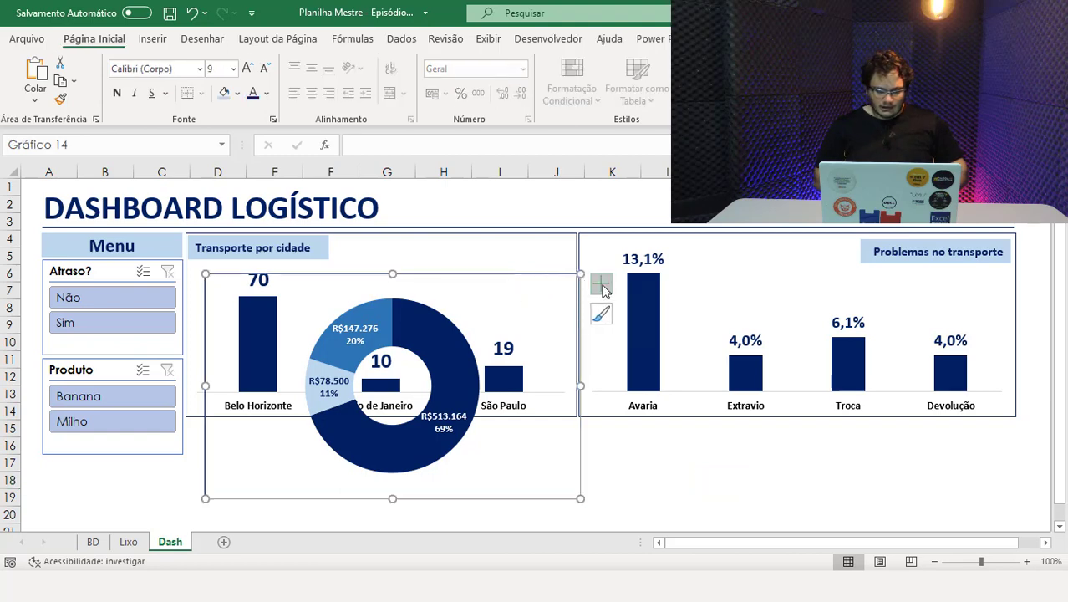
Add a legend to the donut chart and drag it off the city chart to the right.
left_click(602, 285)
left_click(638, 334)
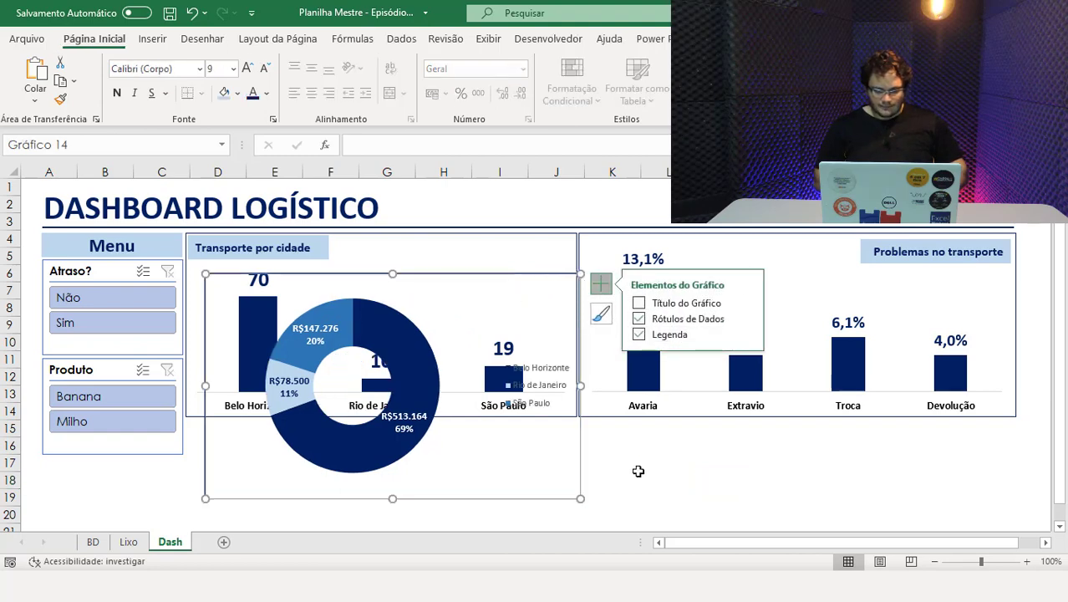
left_click(627, 461)
left_click(547, 376)
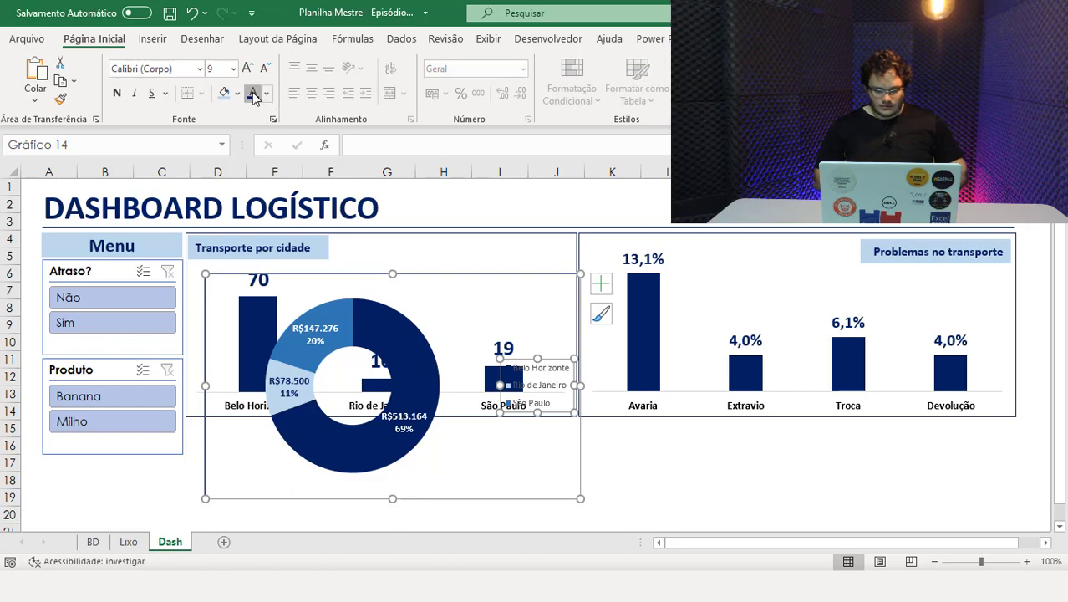
mouse_move(556, 281)
left_mouse_down()
mouse_move(555, 381)
mouse_move(826, 259)
mouse_move(812, 231)
mouse_move(1027, 293)
left_mouse_up()
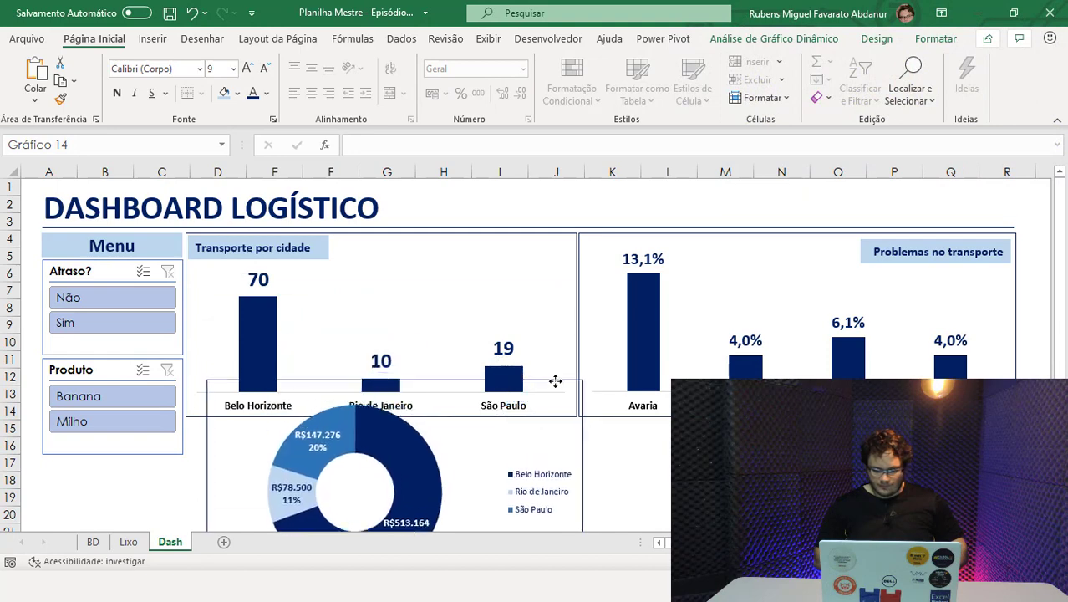
scroll(535, 334, "left", 2)
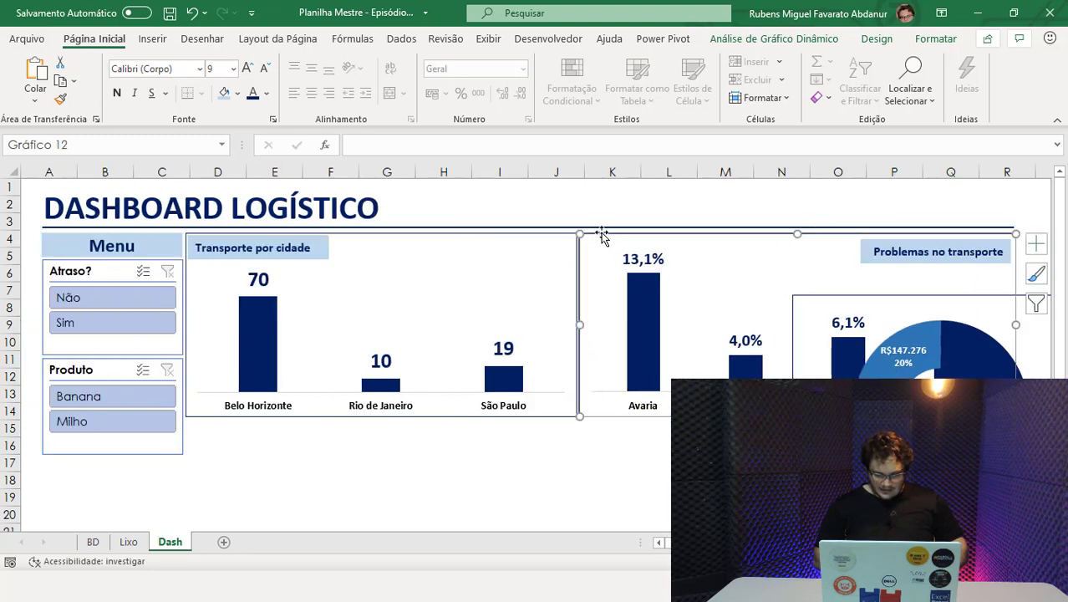
Move the percentage bar chart directly under the city chart and shorten it from the top.
mouse_move(604, 237)
left_mouse_down()
mouse_move(224, 334)
mouse_move(242, 308)
left_mouse_up()
left_click(430, 302)
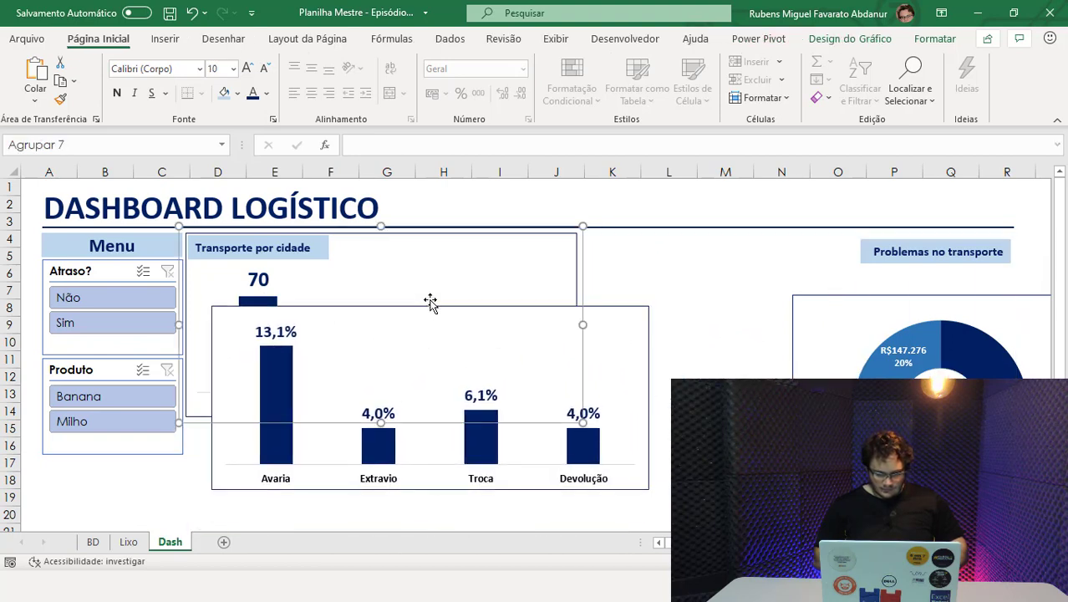
left_click(635, 352)
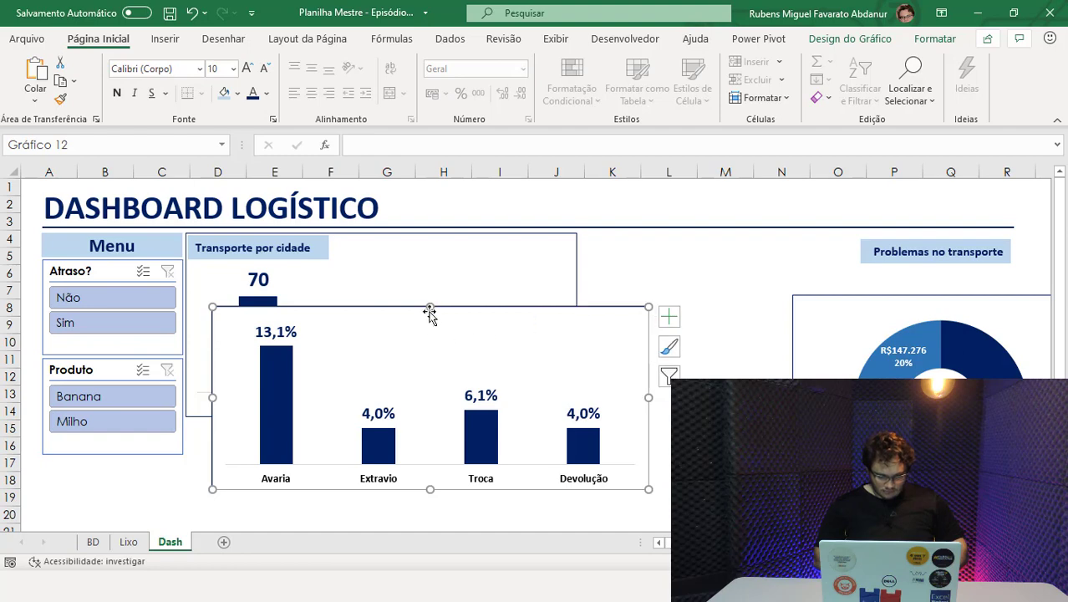
left_click_drag(430, 306, 434, 396)
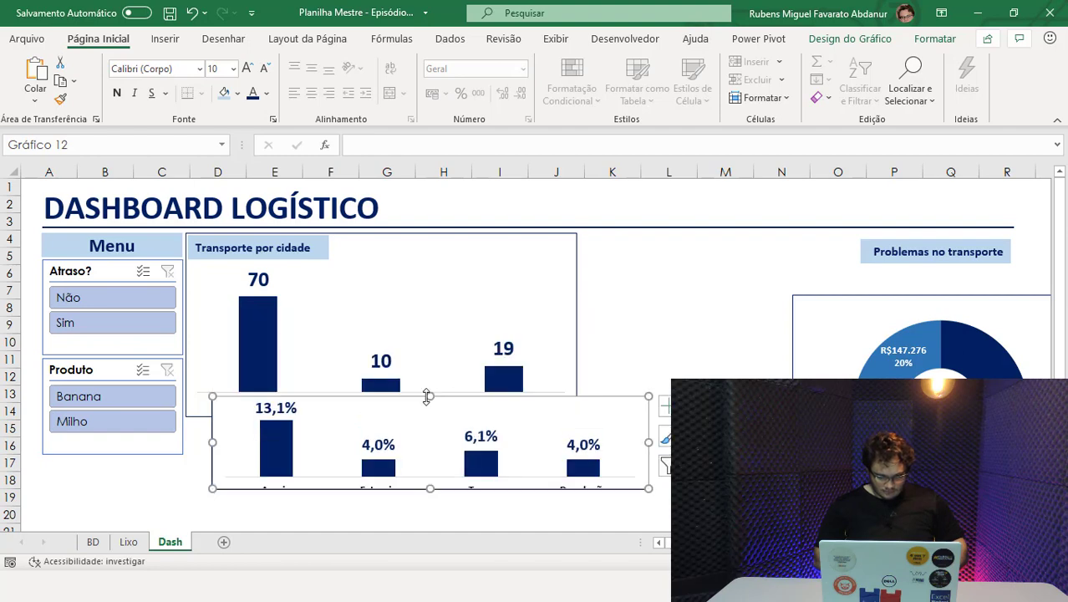
double_click(390, 447)
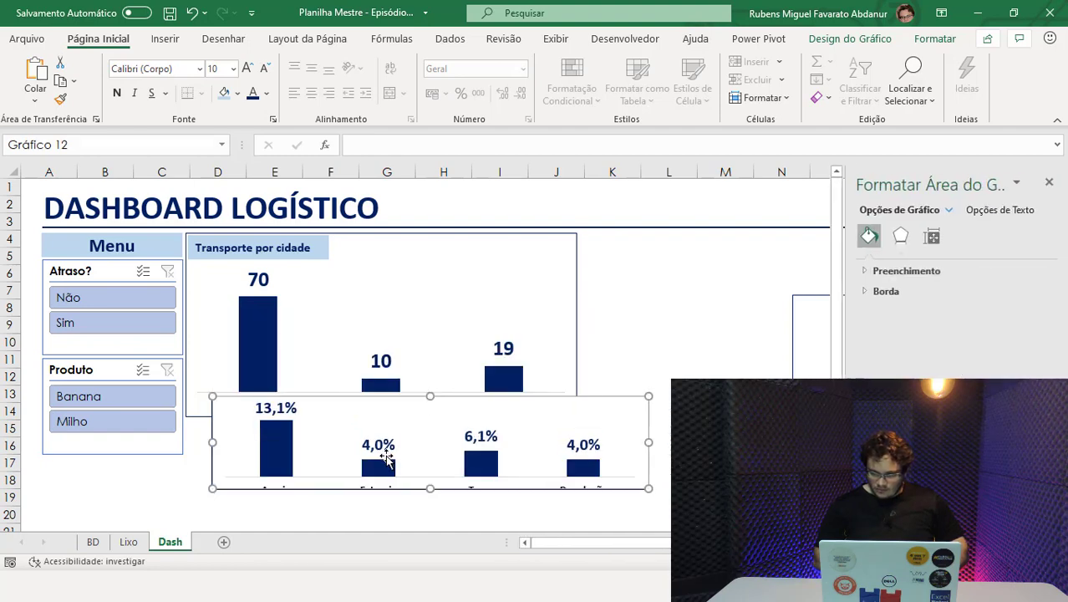
left_click(1049, 182)
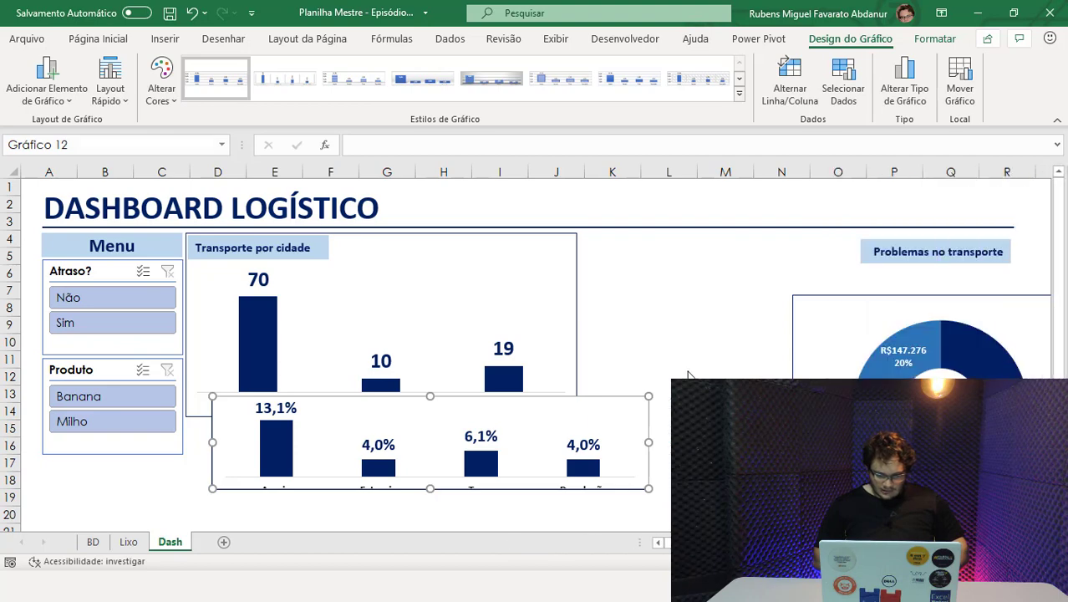
left_click(645, 336)
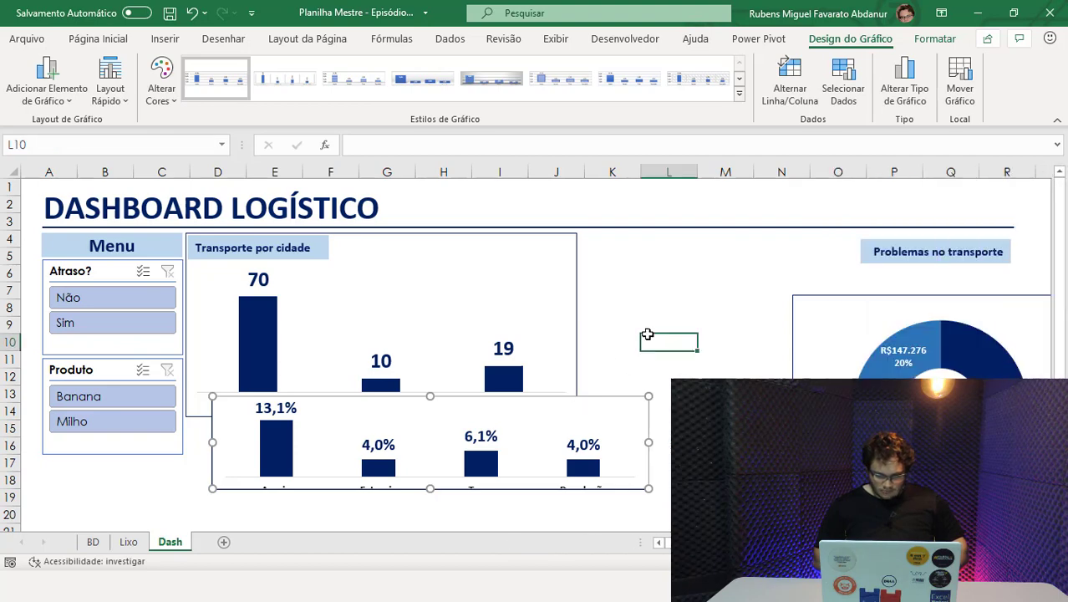
left_click(599, 404)
left_click_drag(596, 402, 570, 421)
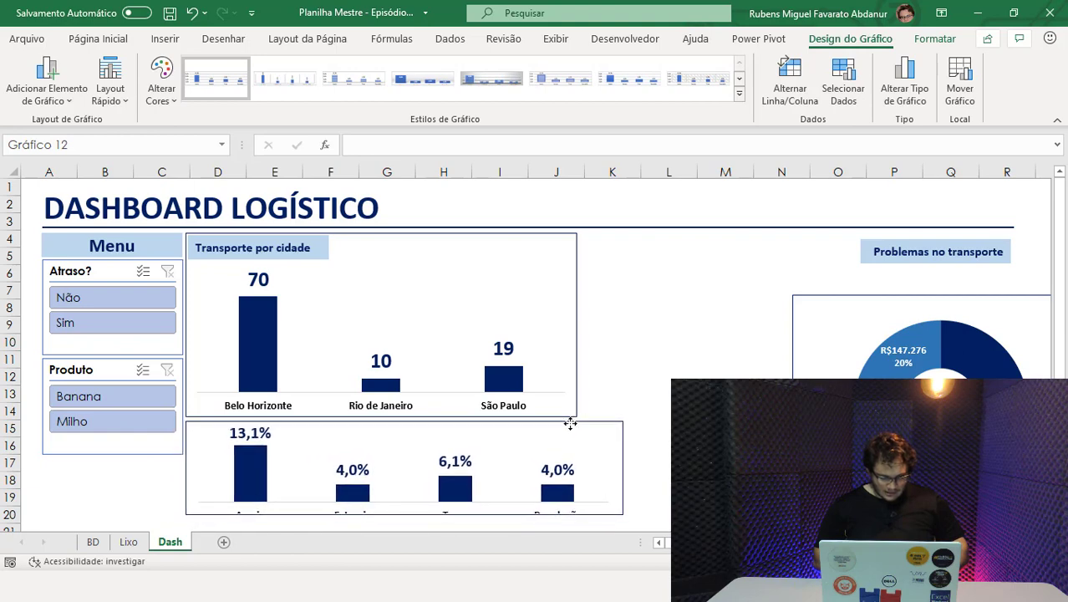
left_click_drag(569, 421, 570, 421)
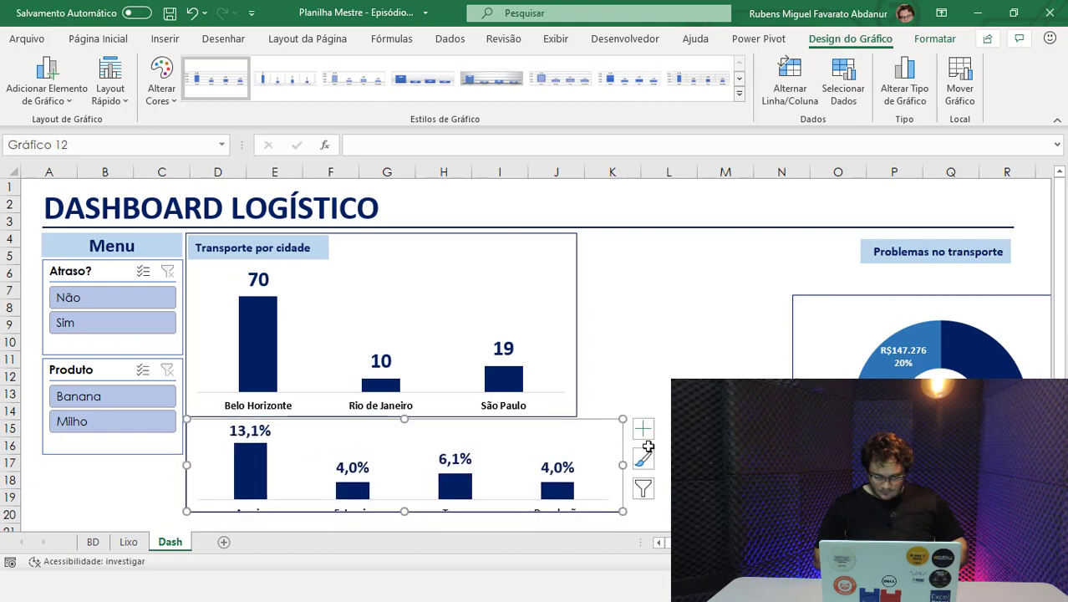
Match its width to the city chart, stretch it taller, and shrink the plot area so labels show.
left_click_drag(623, 466, 576, 461)
left_click(634, 465)
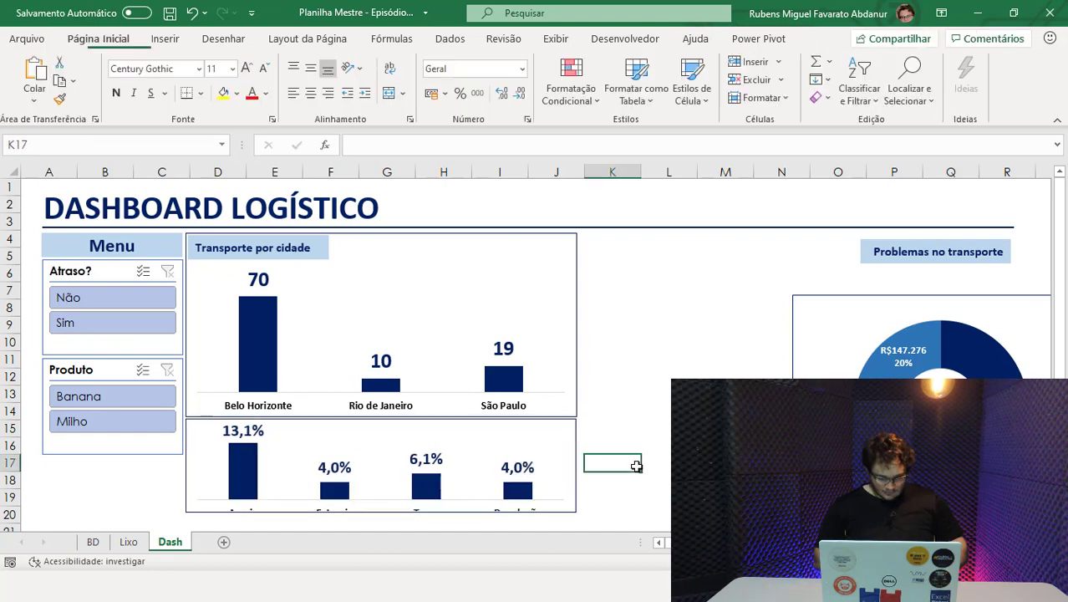
left_click(372, 511)
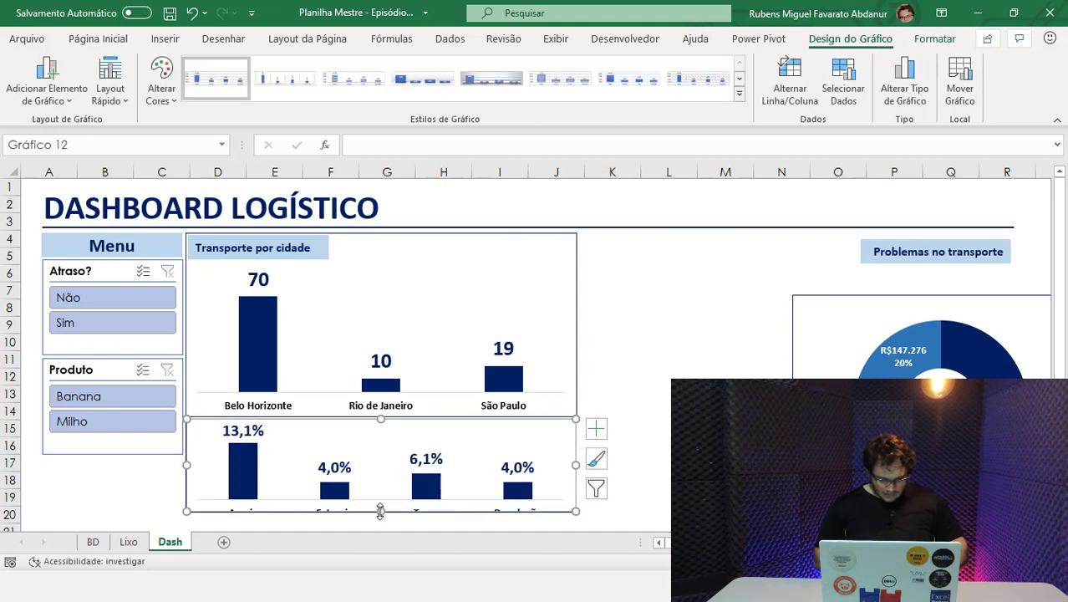
left_click_drag(380, 511, 376, 524)
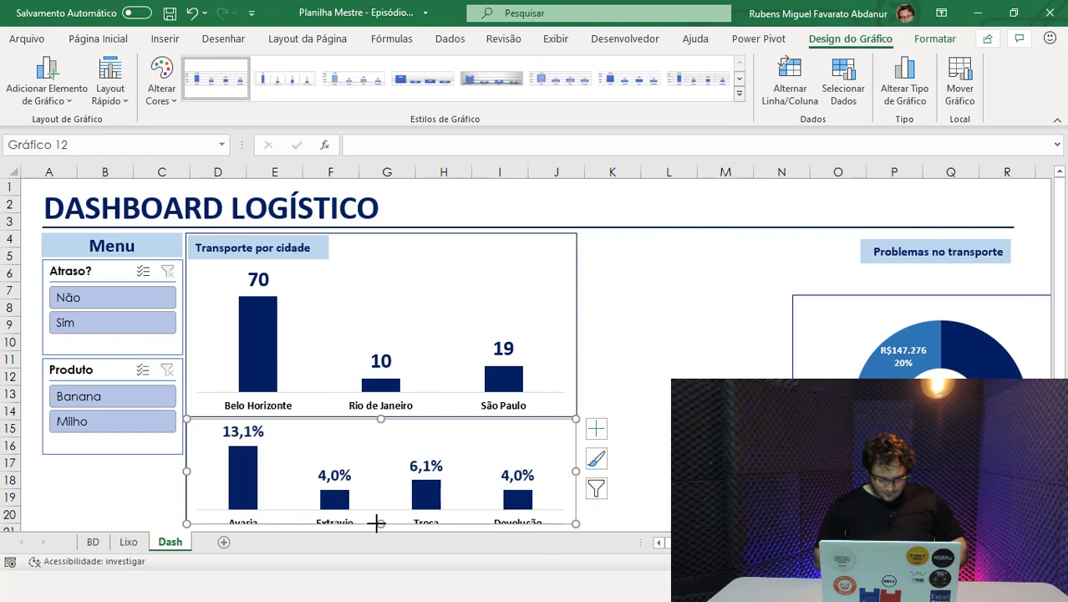
left_click(419, 518)
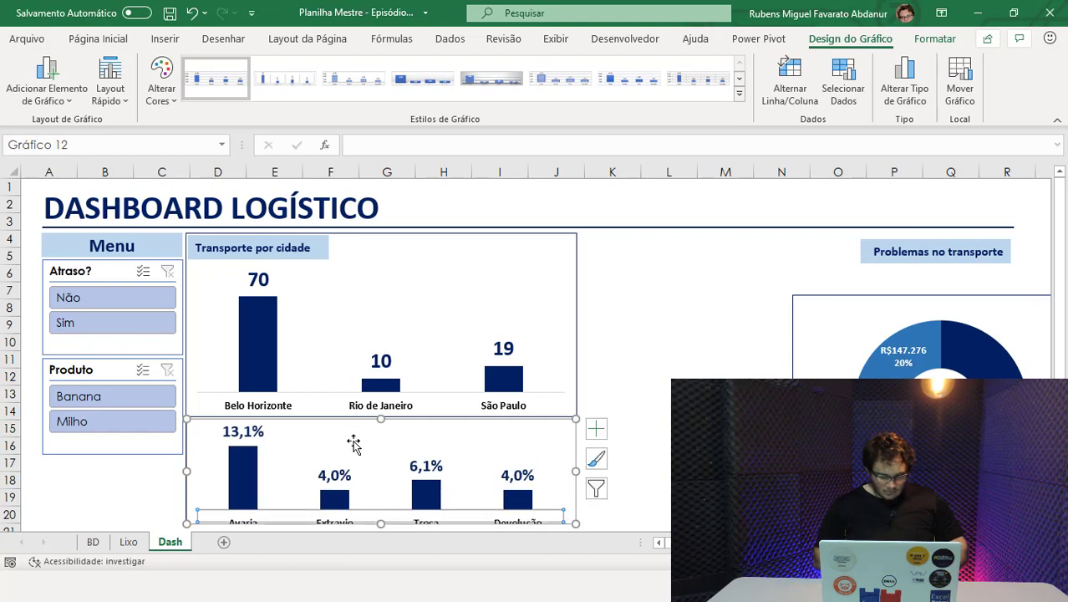
left_click(354, 443)
left_click_drag(381, 437, 381, 453)
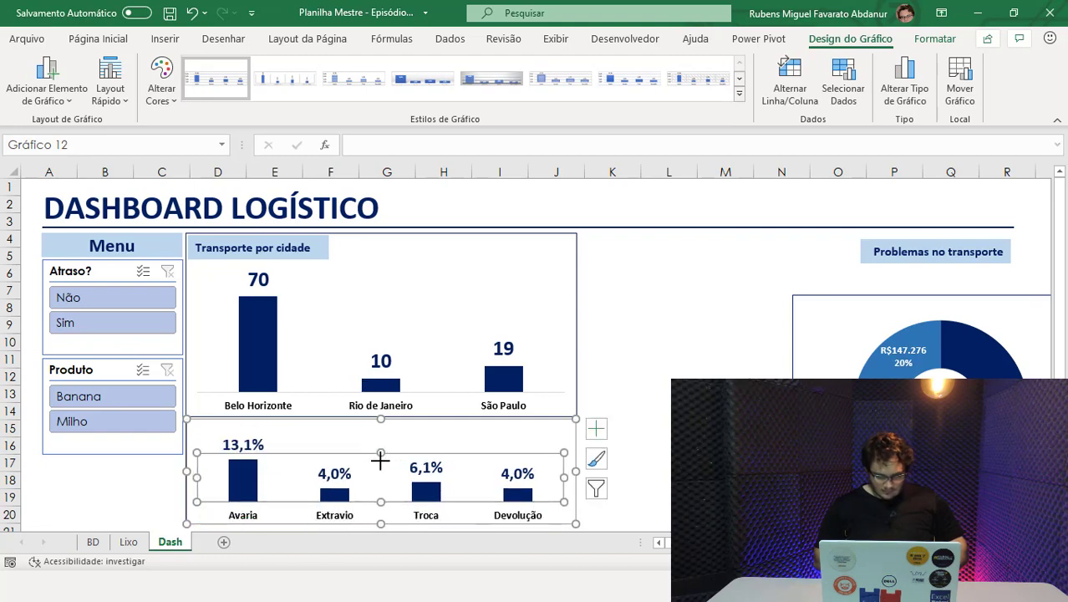
left_click(651, 485)
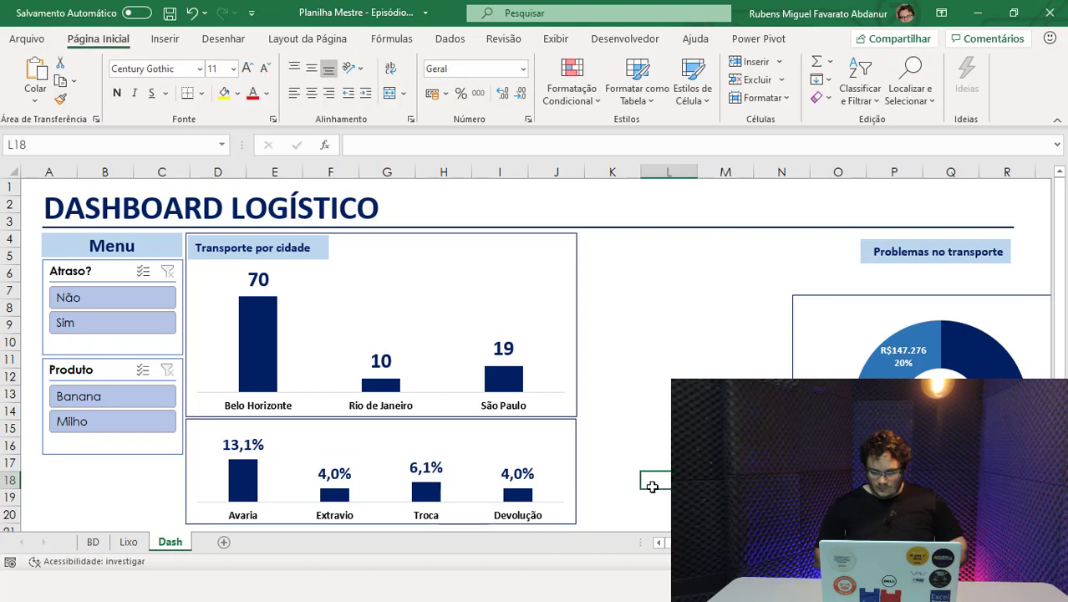
left_click_drag(831, 311, 852, 332)
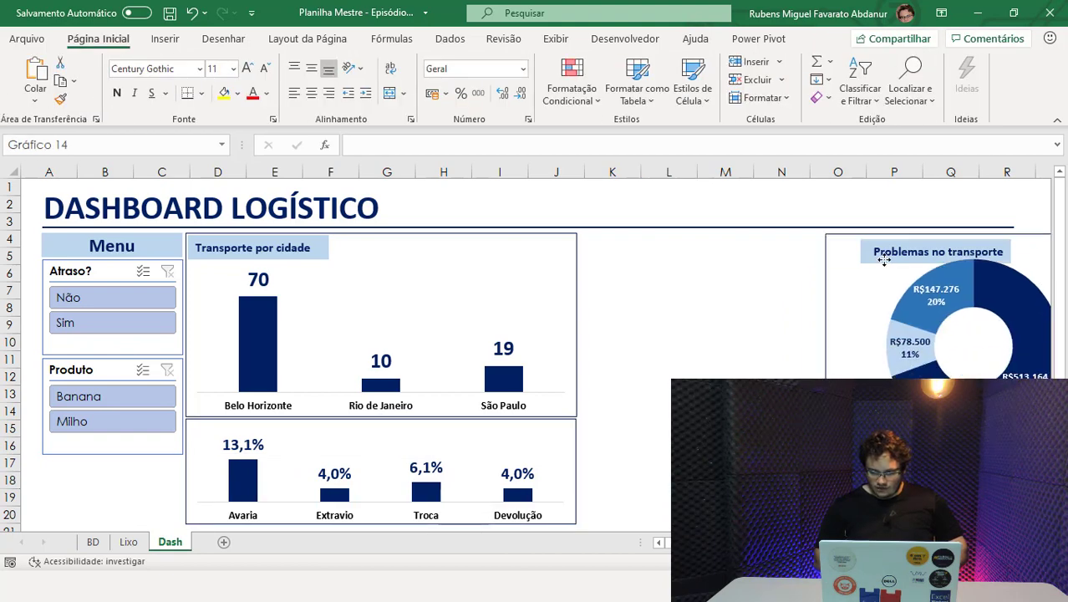
Move the Problemas no transporte title onto the percentage chart's top right.
left_click(825, 289)
left_click(900, 251)
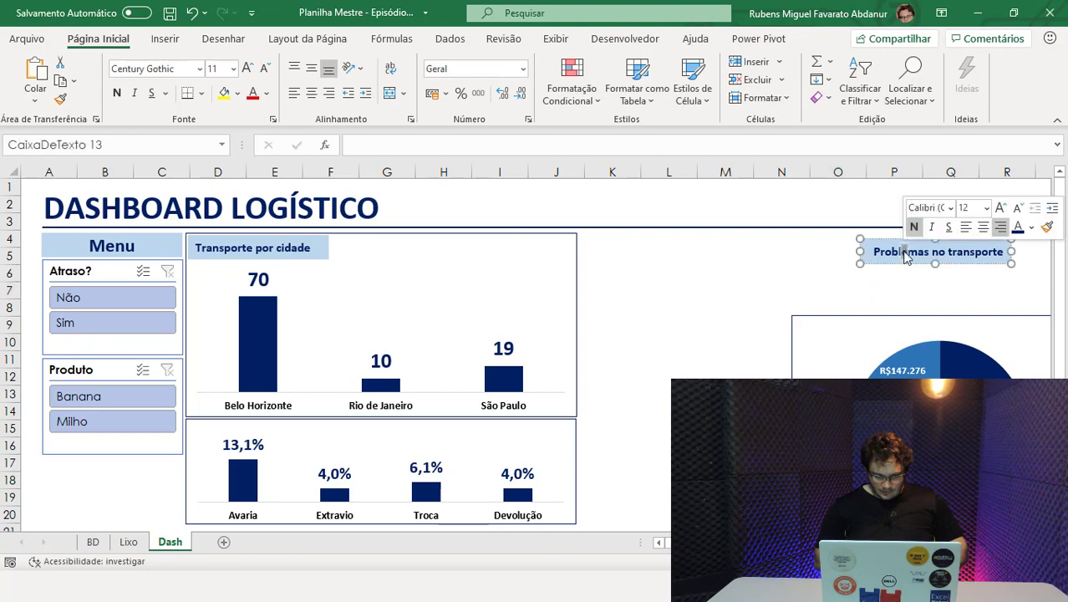
left_click_drag(899, 241, 462, 426)
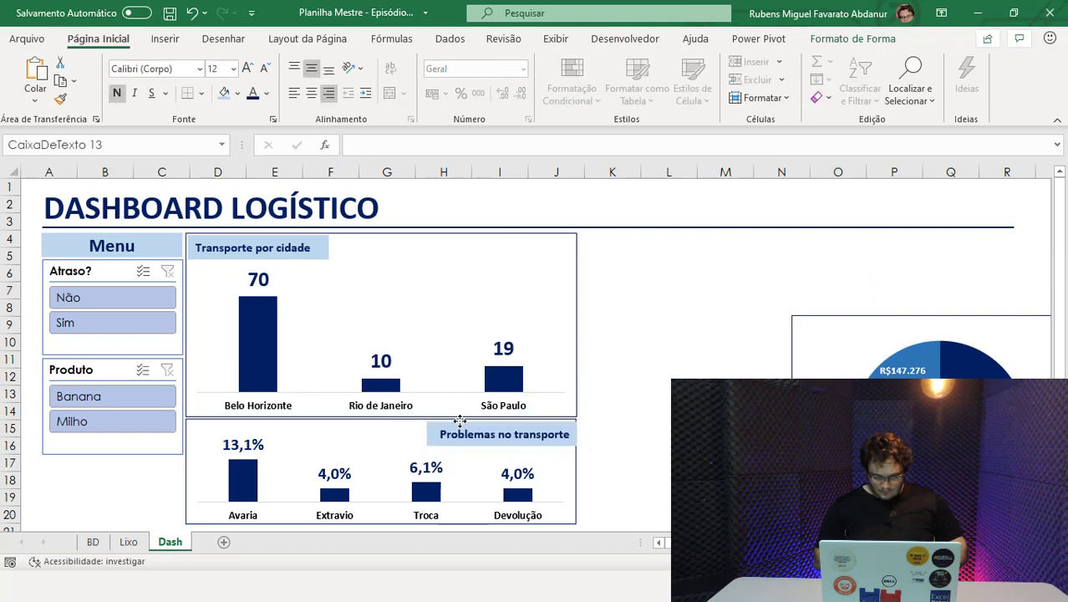
left_click_drag(462, 426, 464, 429)
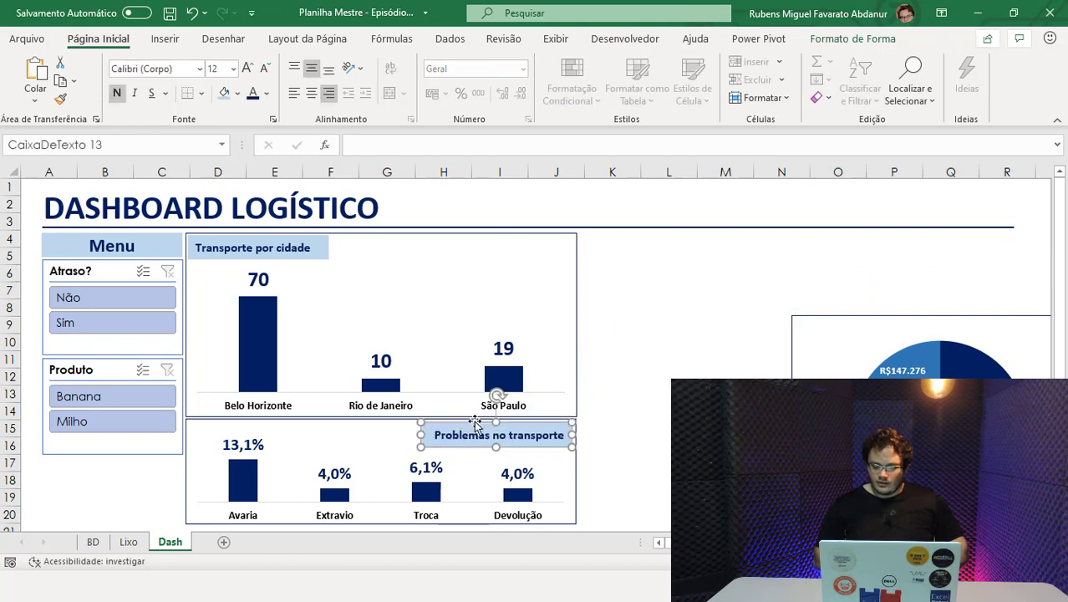
left_click(635, 396)
Place the donut beside the city chart and resize it to the bar charts' combined height.
left_click(811, 315)
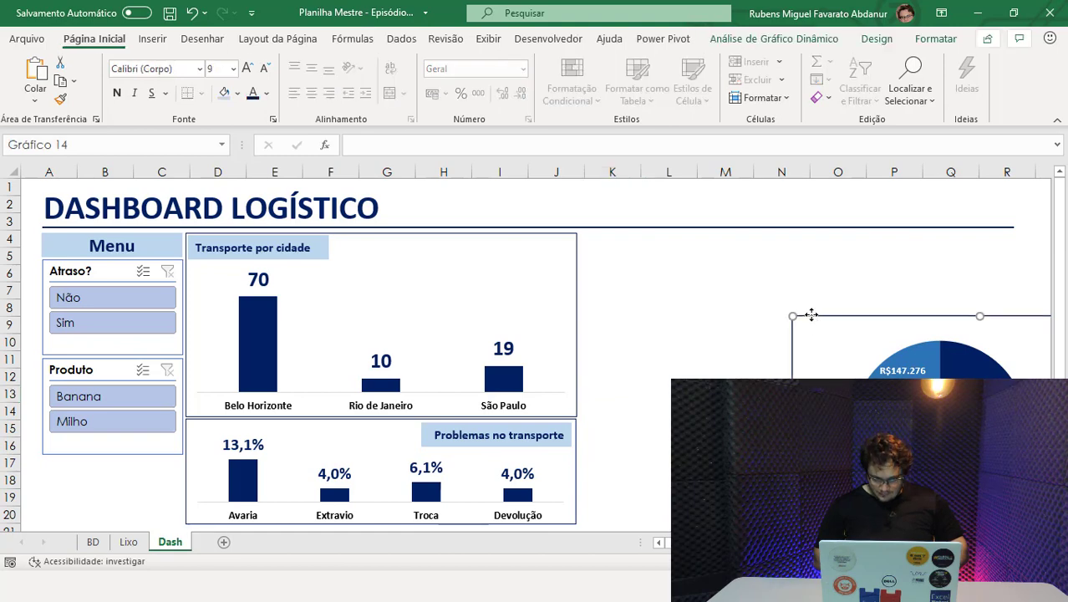
mouse_move(811, 315)
left_mouse_down()
mouse_move(660, 275)
mouse_move(598, 231)
left_mouse_up()
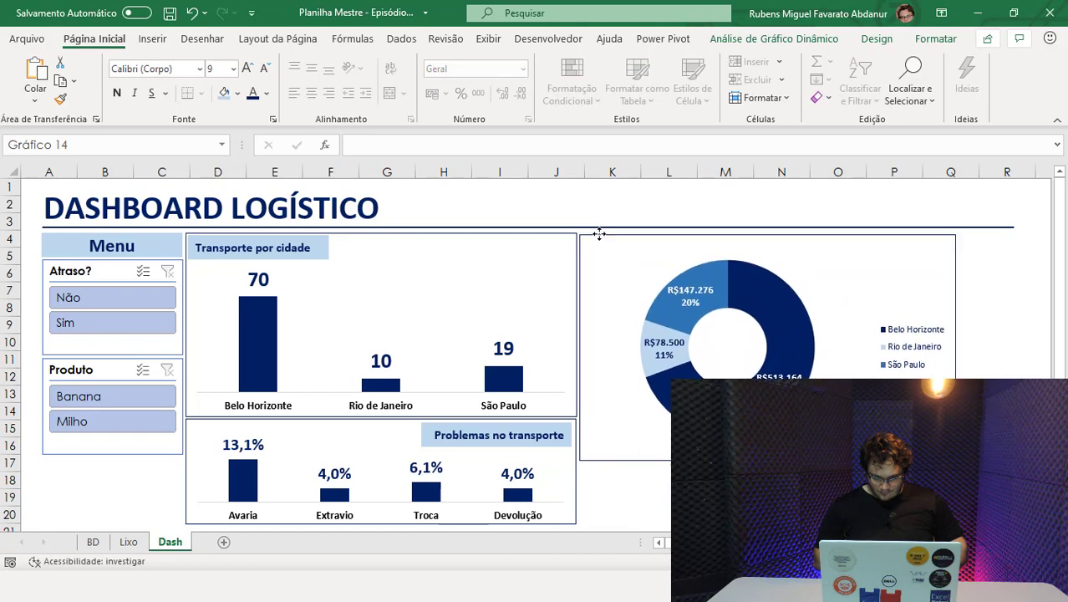
left_click_drag(598, 230, 598, 232)
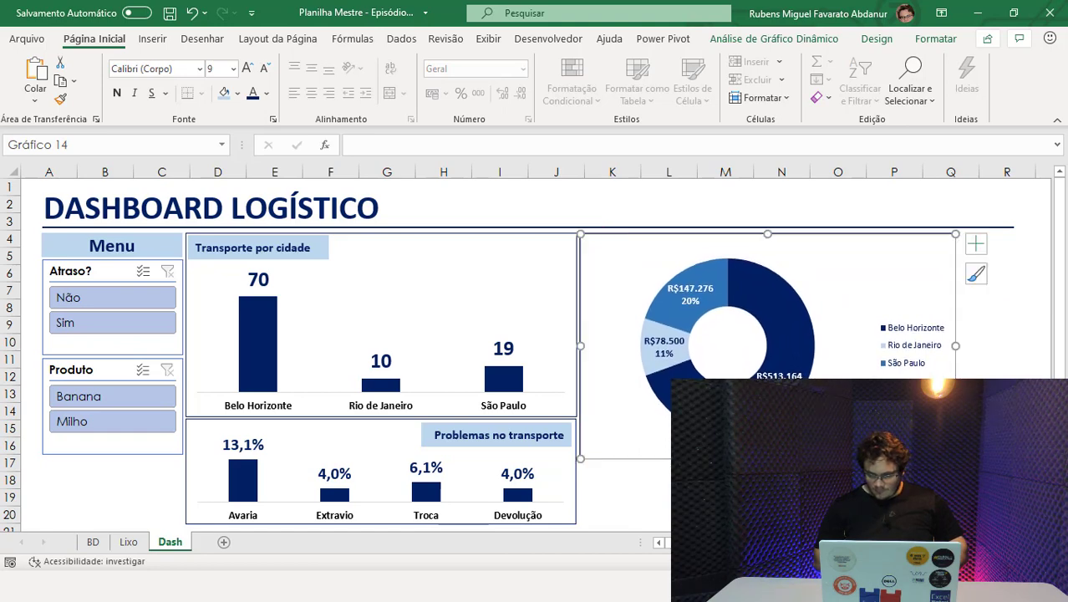
mouse_move(955, 458)
left_mouse_down()
mouse_move(914, 518)
mouse_move(891, 472)
left_mouse_up()
left_click(894, 514)
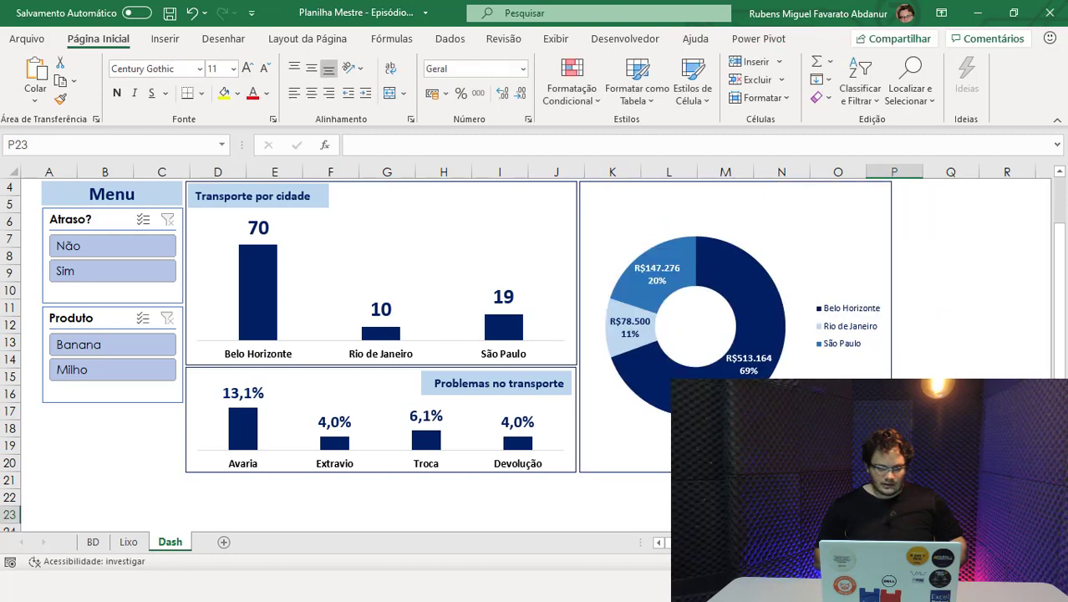
scroll(493, 343, "up", 1)
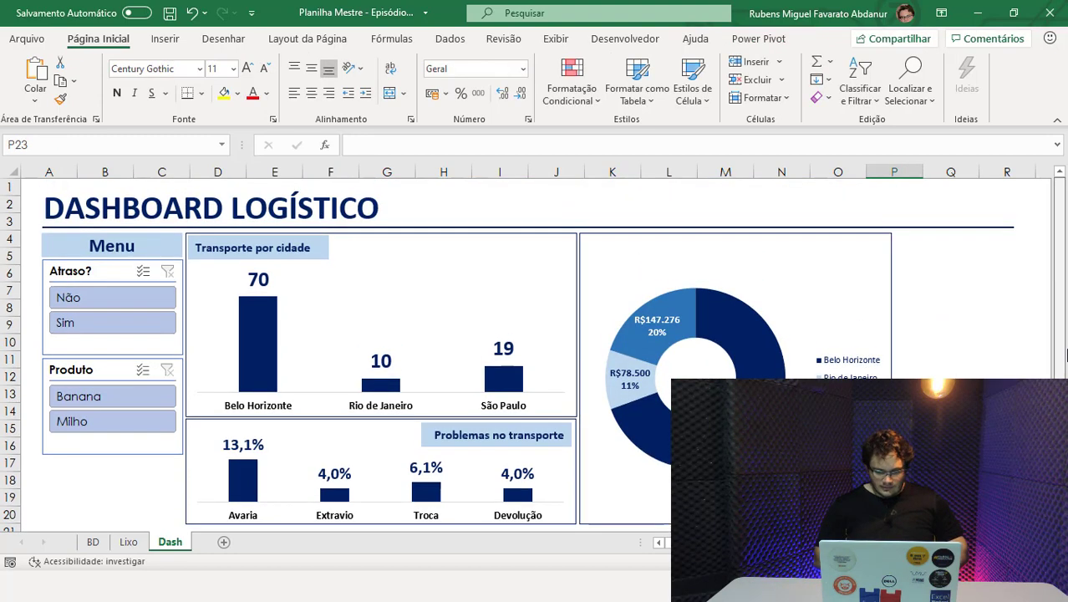
left_click(157, 300)
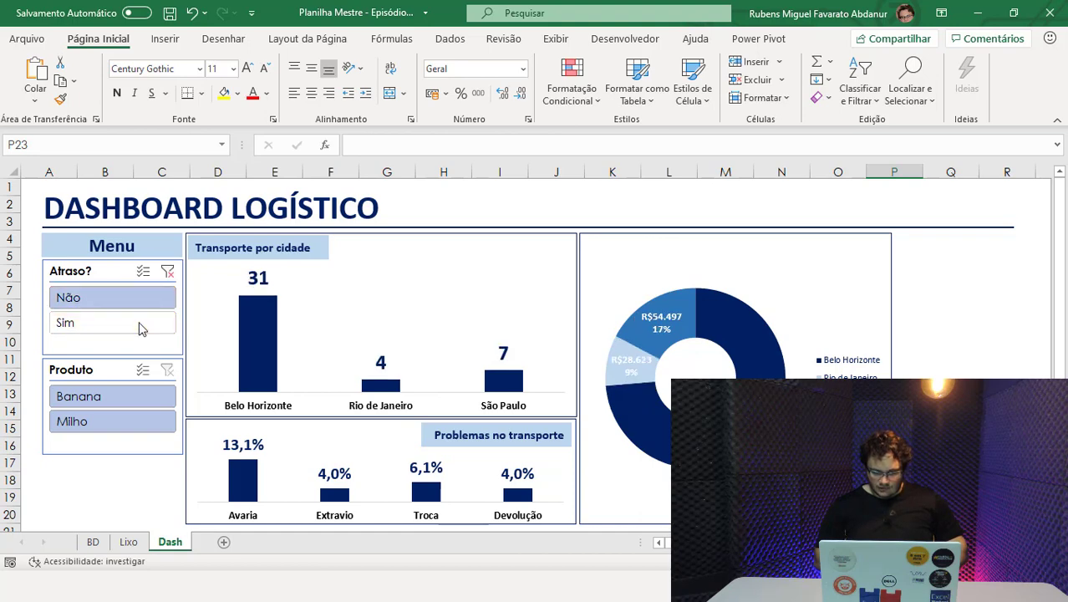
left_click(139, 327)
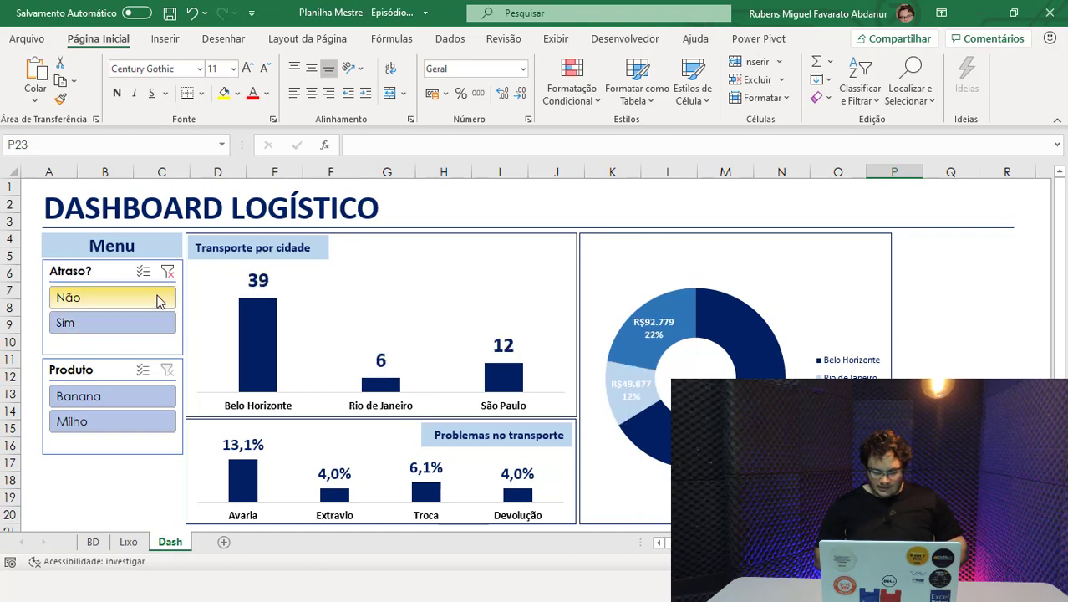
left_click(159, 300)
mouse_move(631, 365)
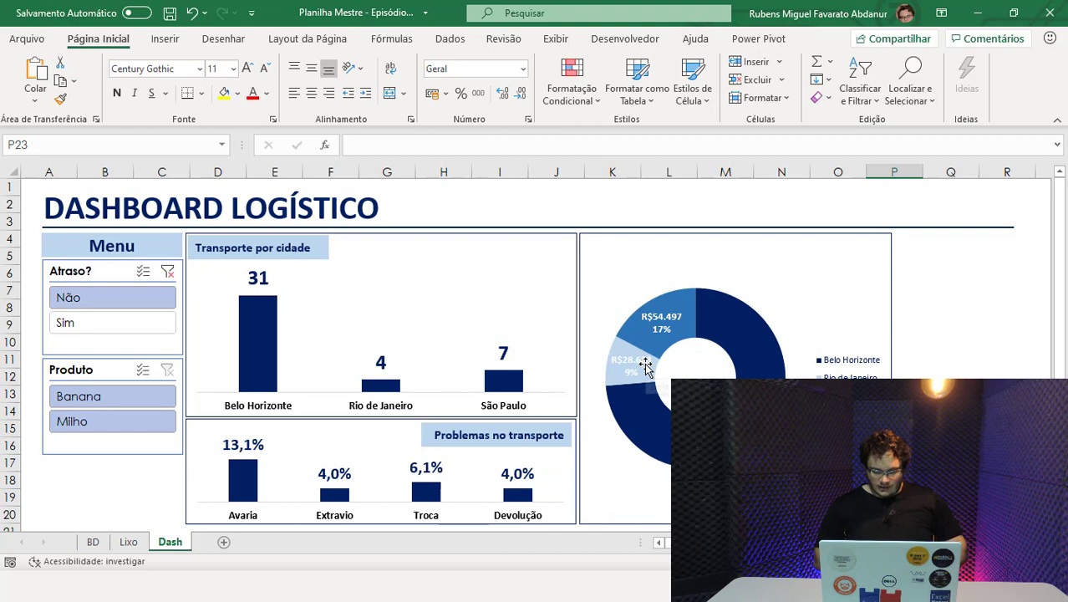
left_click(645, 365)
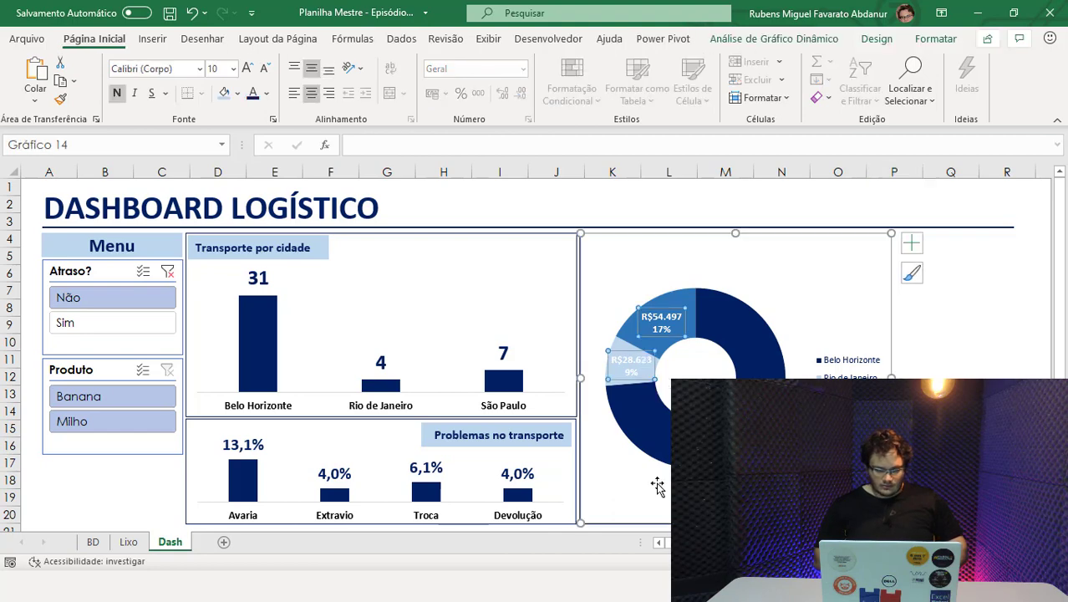
left_click(950, 480)
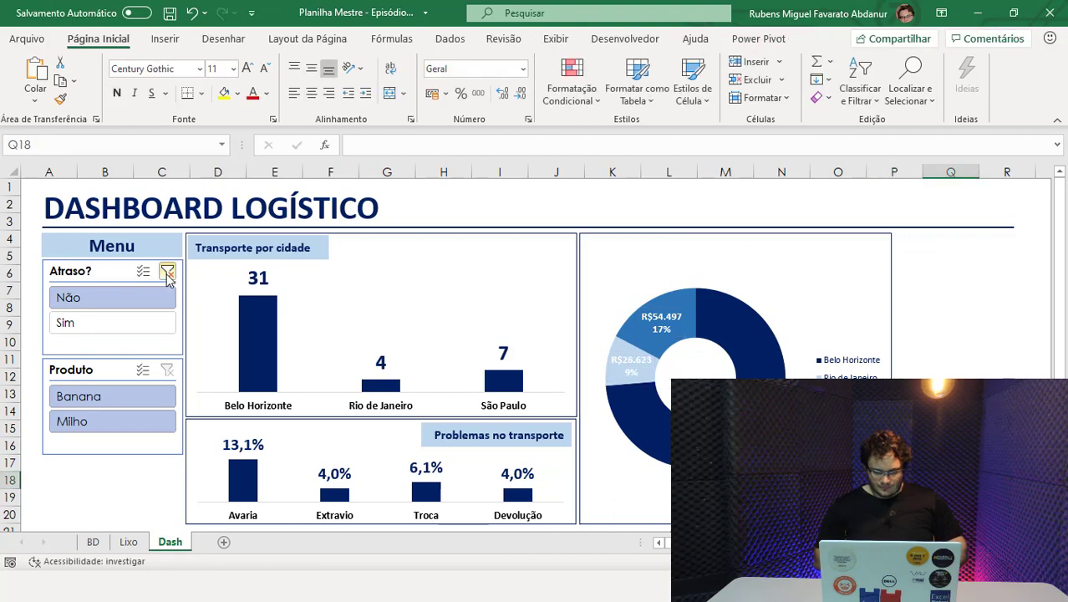
left_click(168, 271)
left_click(639, 387)
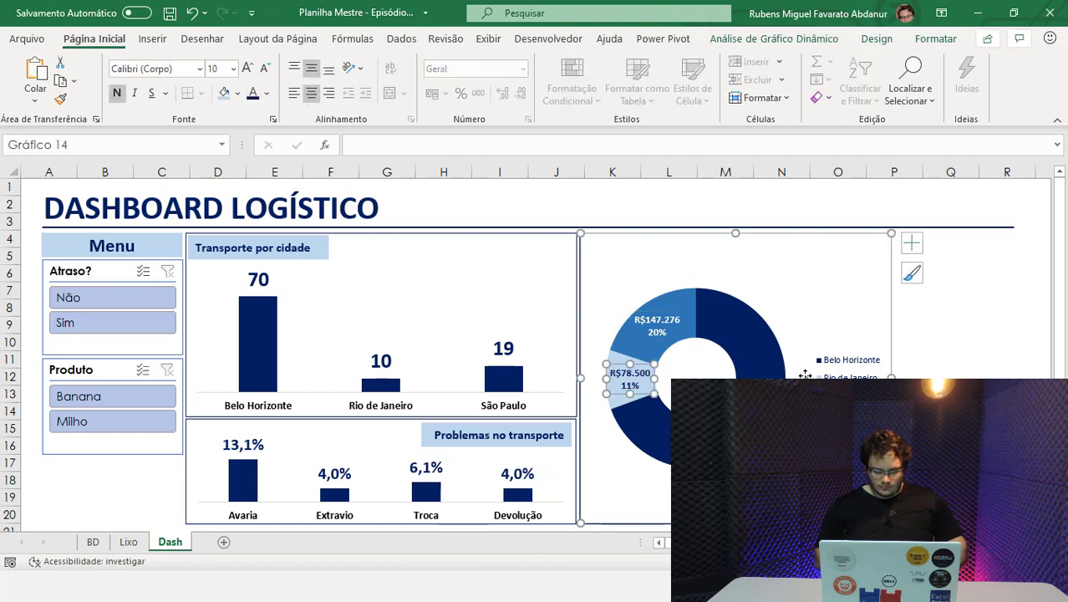
left_click(191, 311)
left_click(157, 298)
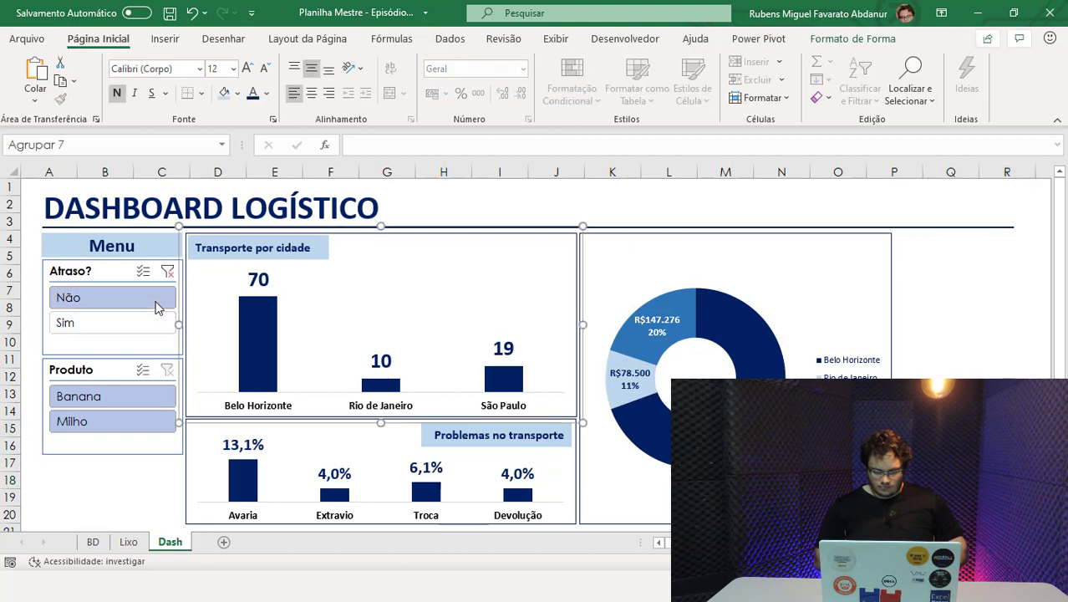
left_click(156, 321)
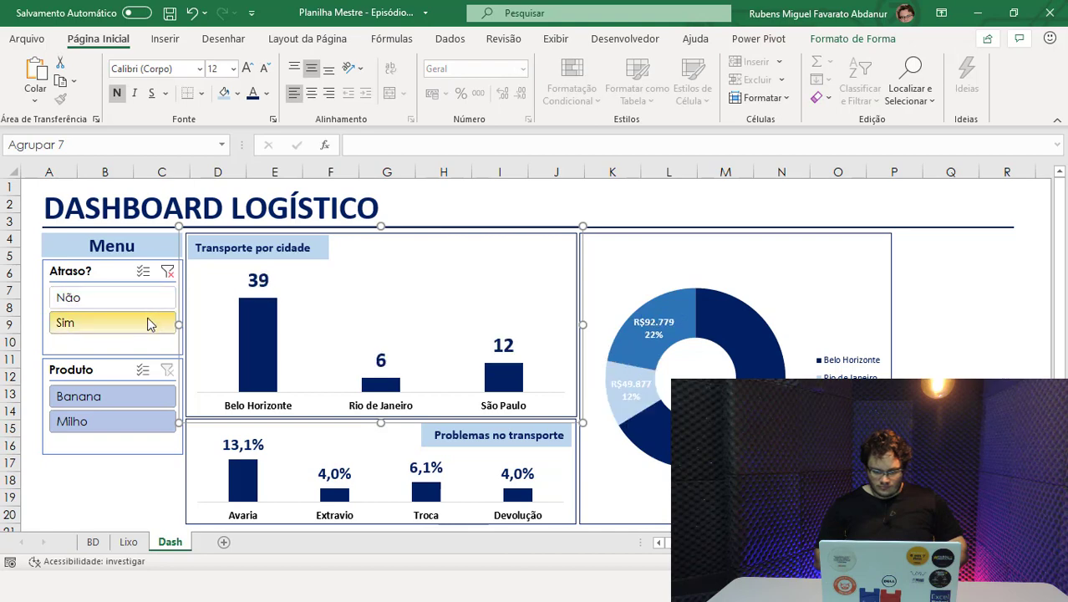
left_click(167, 272)
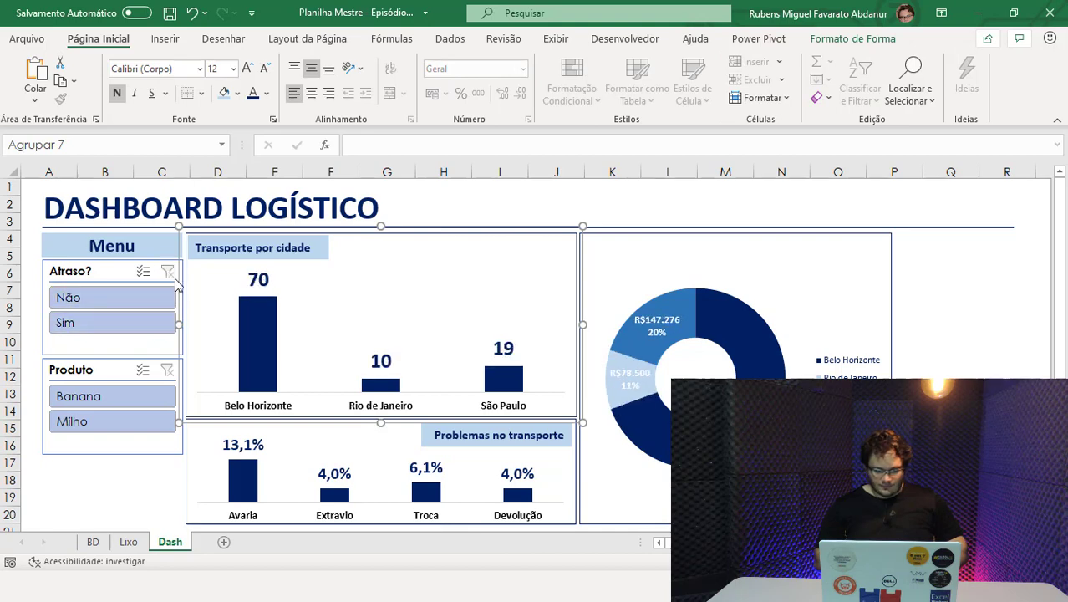
left_click(141, 399)
left_click(138, 423)
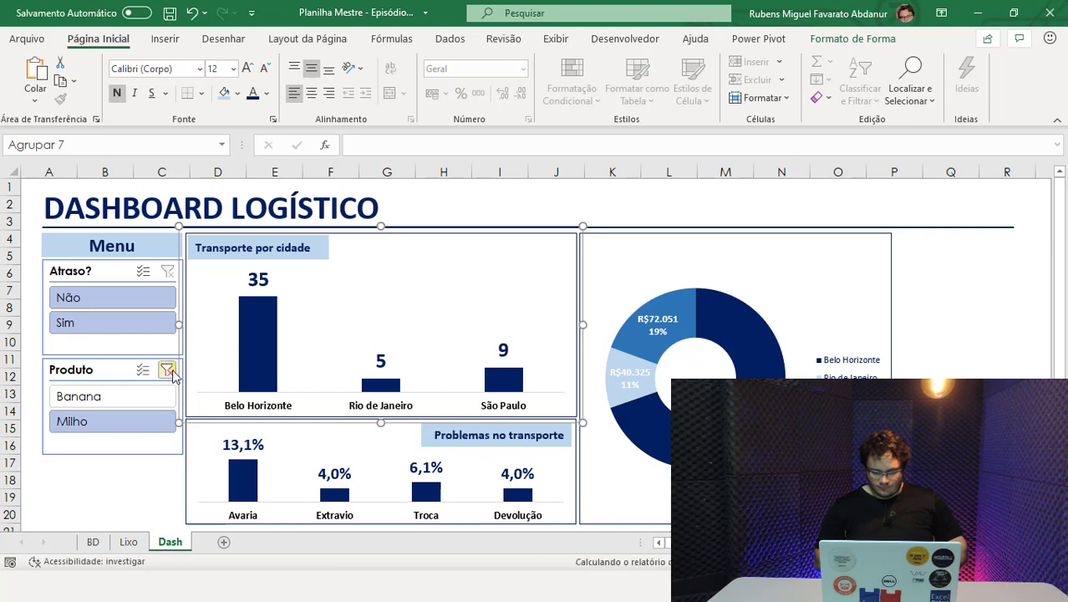
left_click(167, 370)
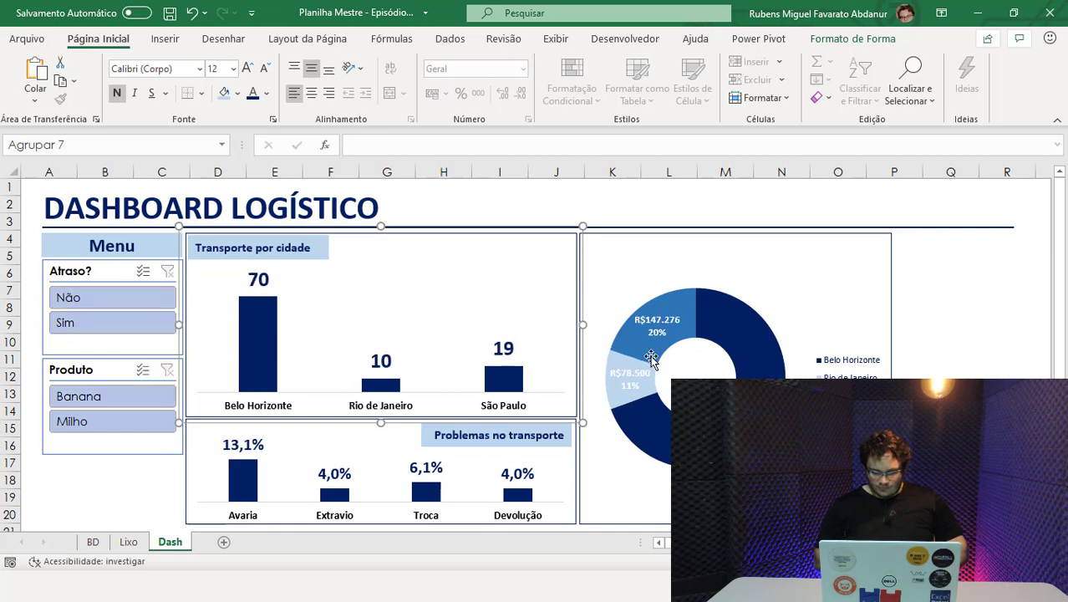
left_click(621, 362)
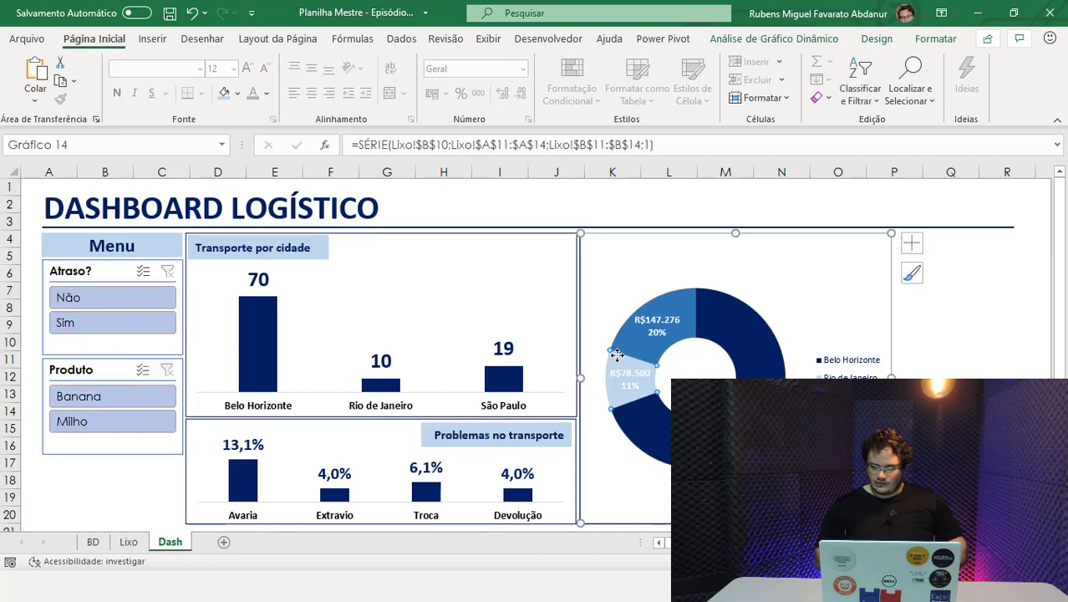
Fill the R$78.500 Rio de Janeiro slice light blue and click an empty cell.
left_click(929, 42)
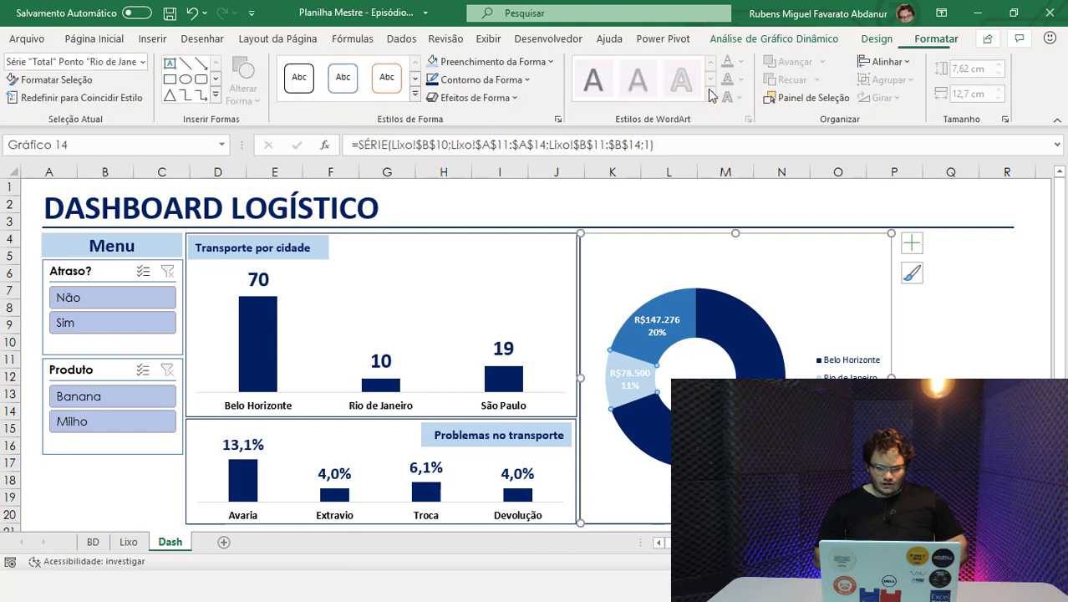
left_click(525, 65)
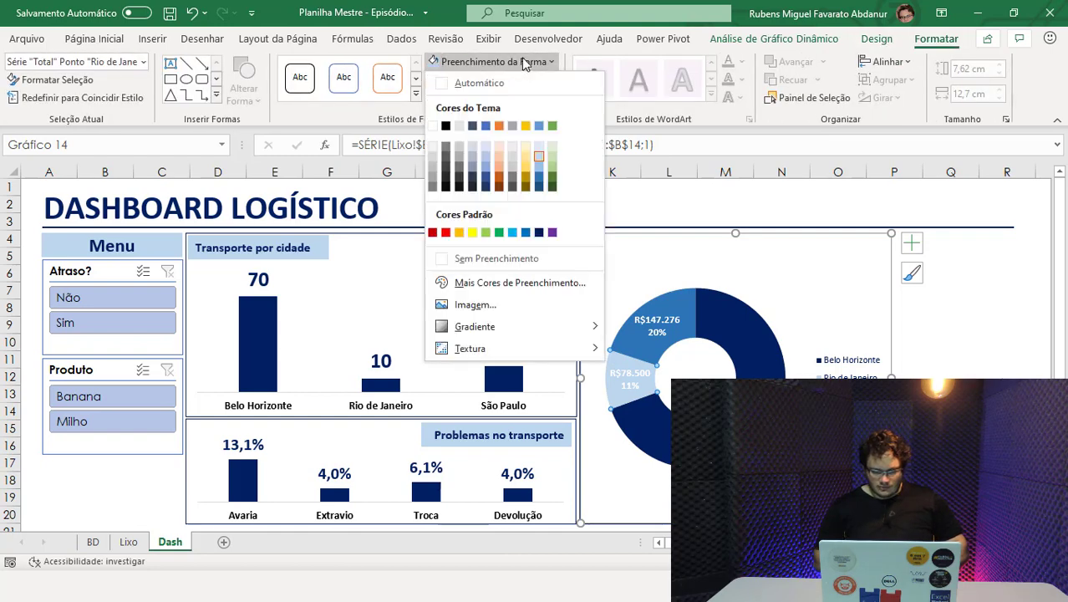
left_click(512, 233)
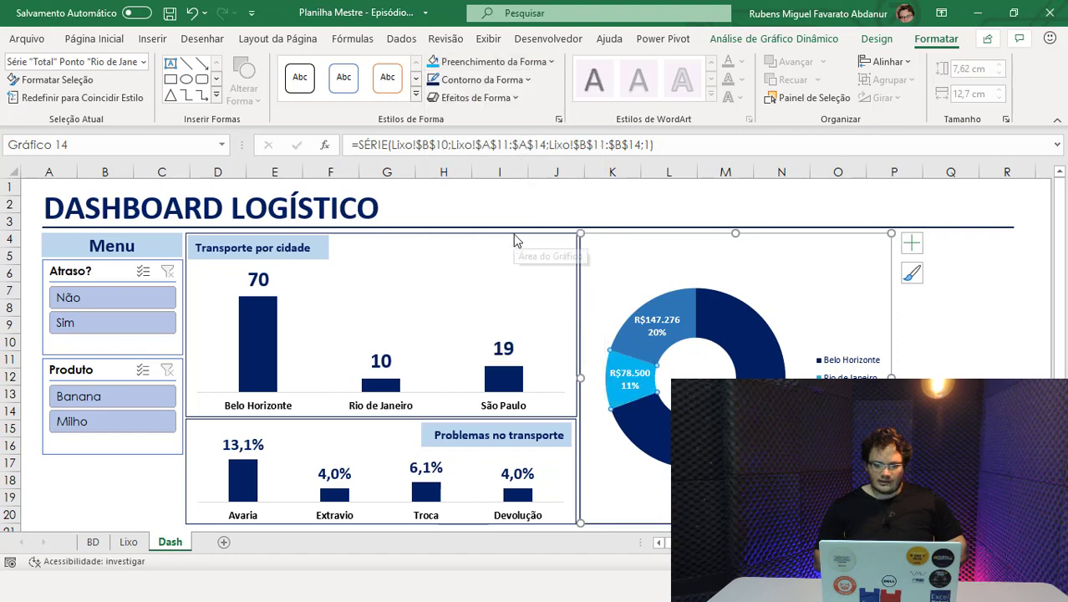
left_click(958, 361)
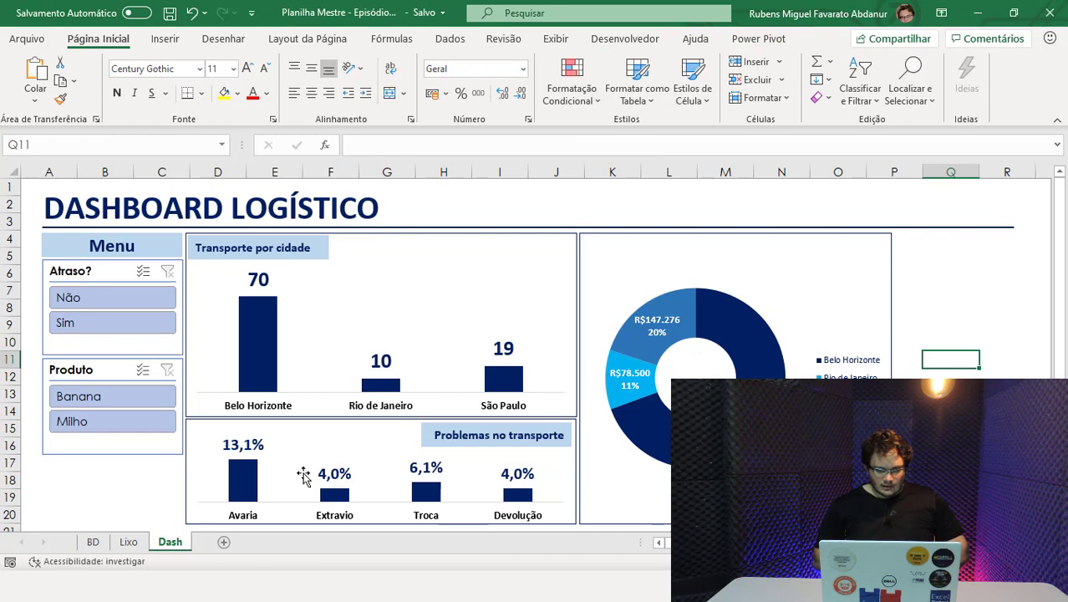
left_click(162, 398)
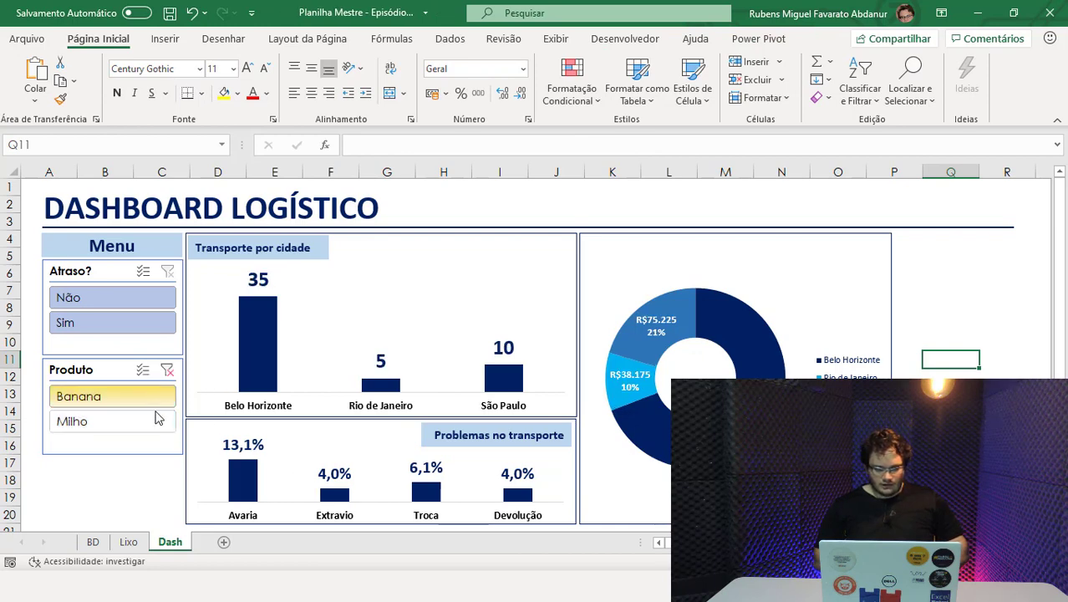
left_click(154, 422)
left_click(137, 325)
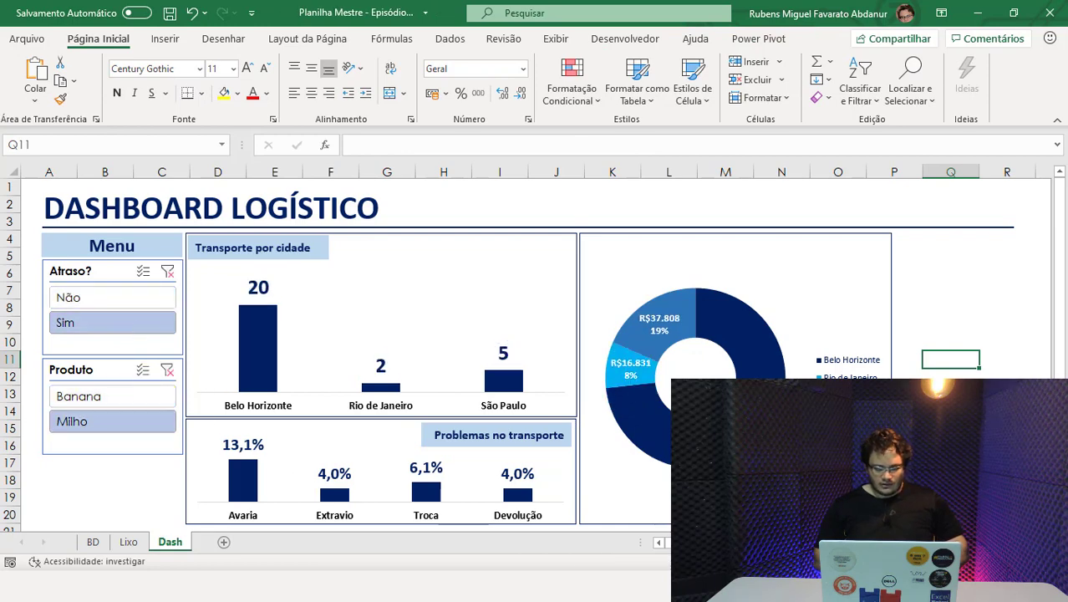
left_click(155, 297)
left_click(167, 271)
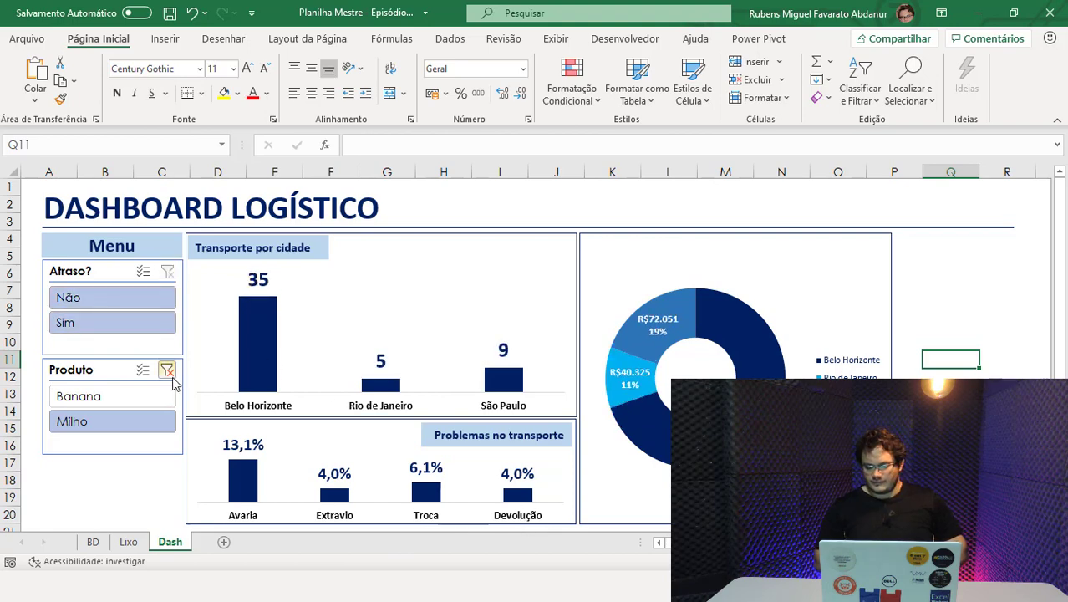
left_click(167, 369)
left_click(950, 480)
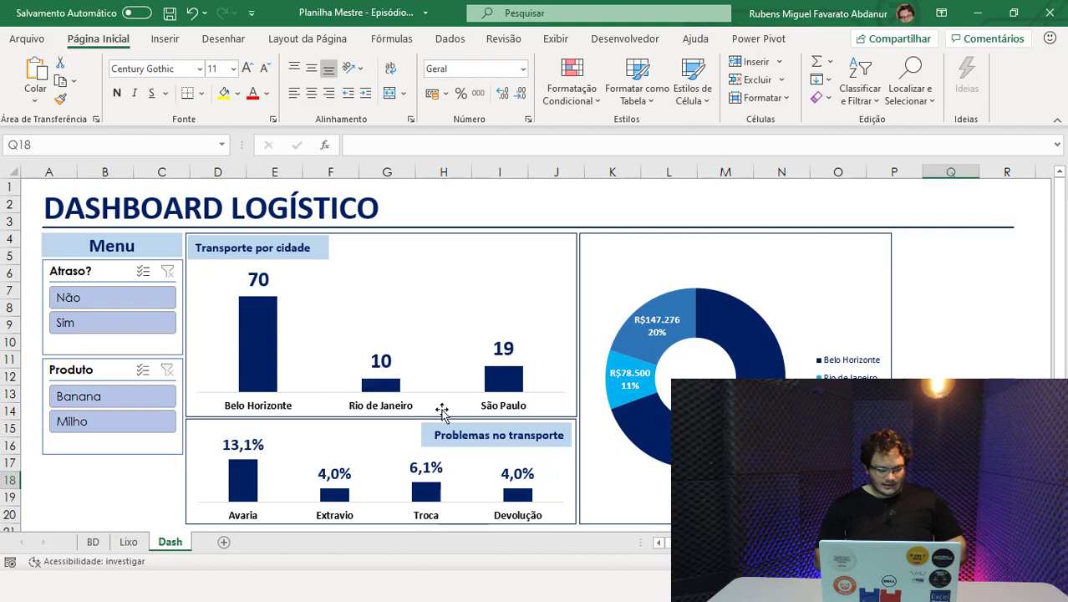
Check the Entrega value in BD cell E2, then select F7 on the Lixo sheet.
left_click(93, 541)
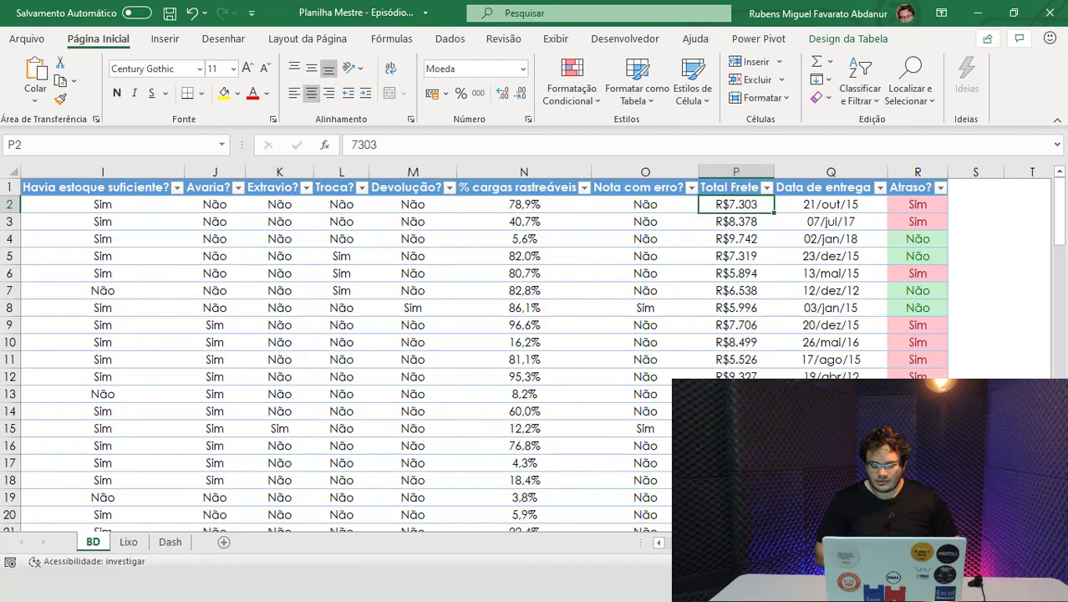
scroll(535, 334, "left", 3)
scroll(535, 335, "left", 2)
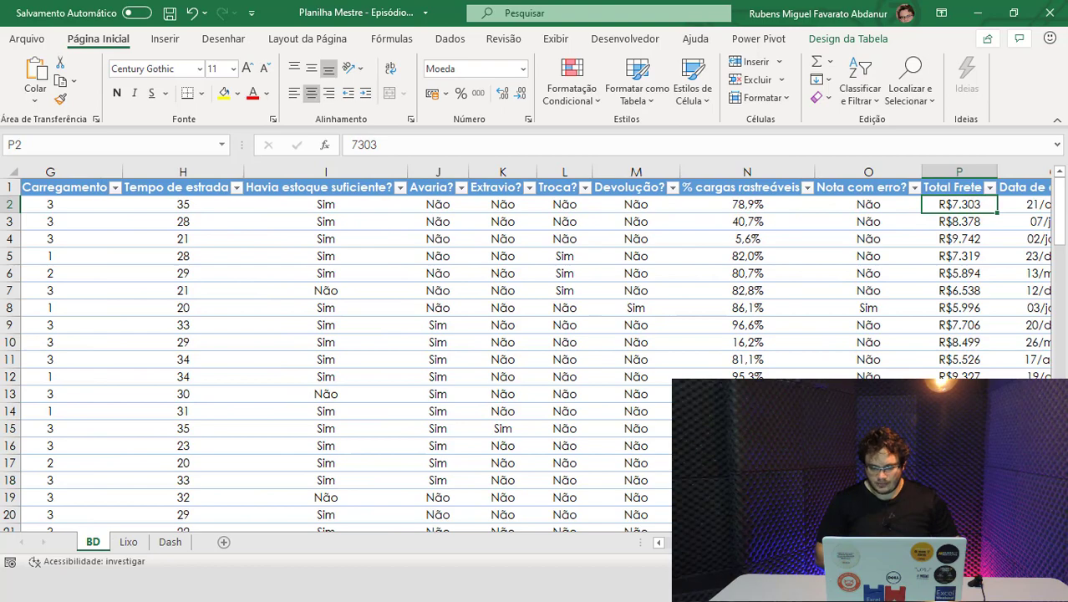
scroll(650, 511, "left", 3)
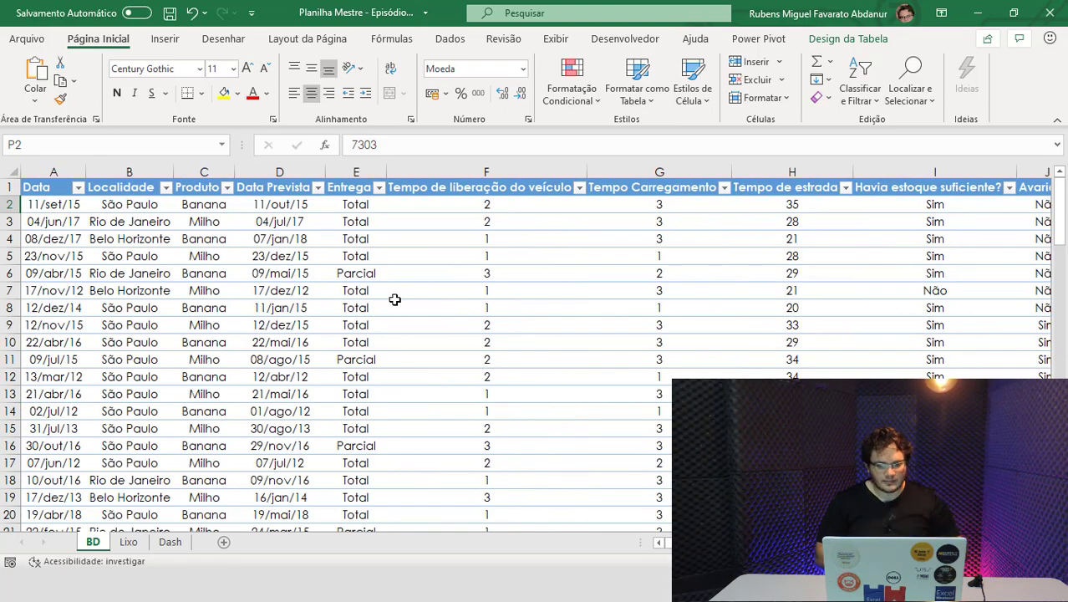
left_click(366, 200)
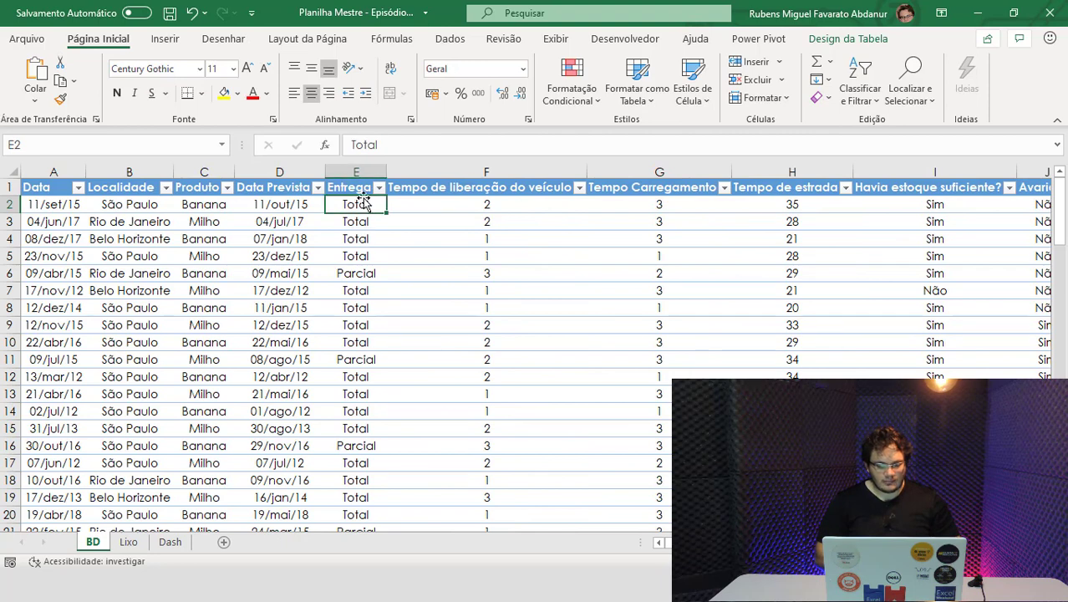
left_click(127, 543)
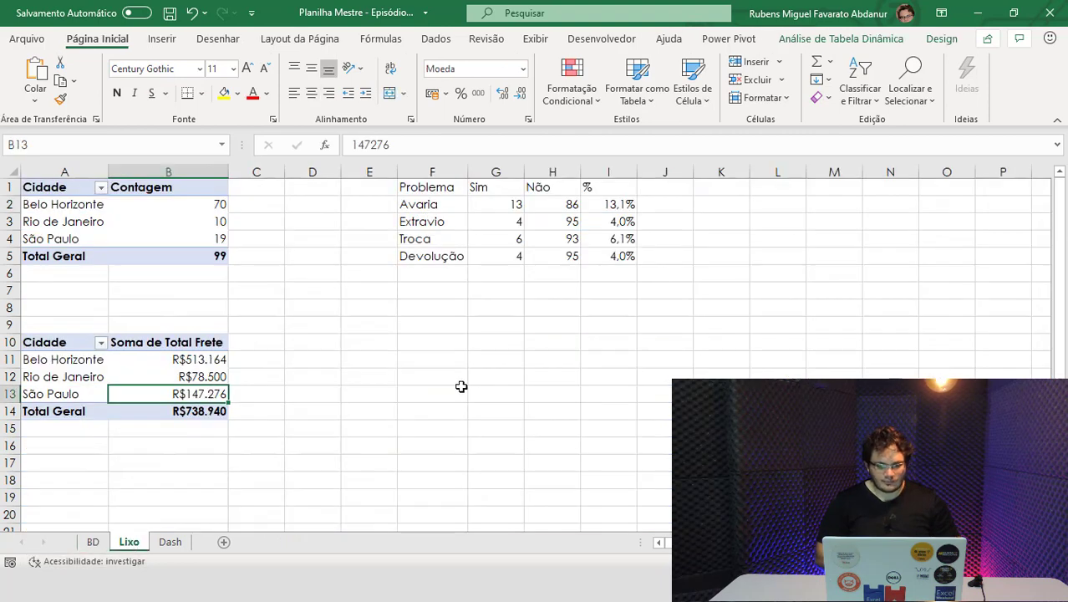
left_click(432, 291)
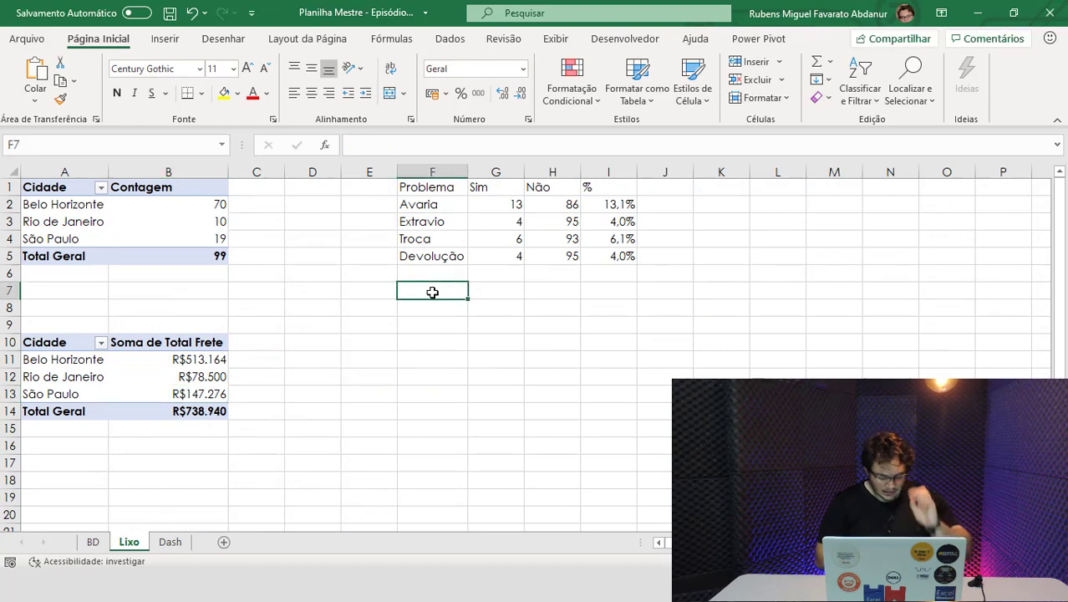
Enter a 'Total' label and move it down to F8.
type("Total")
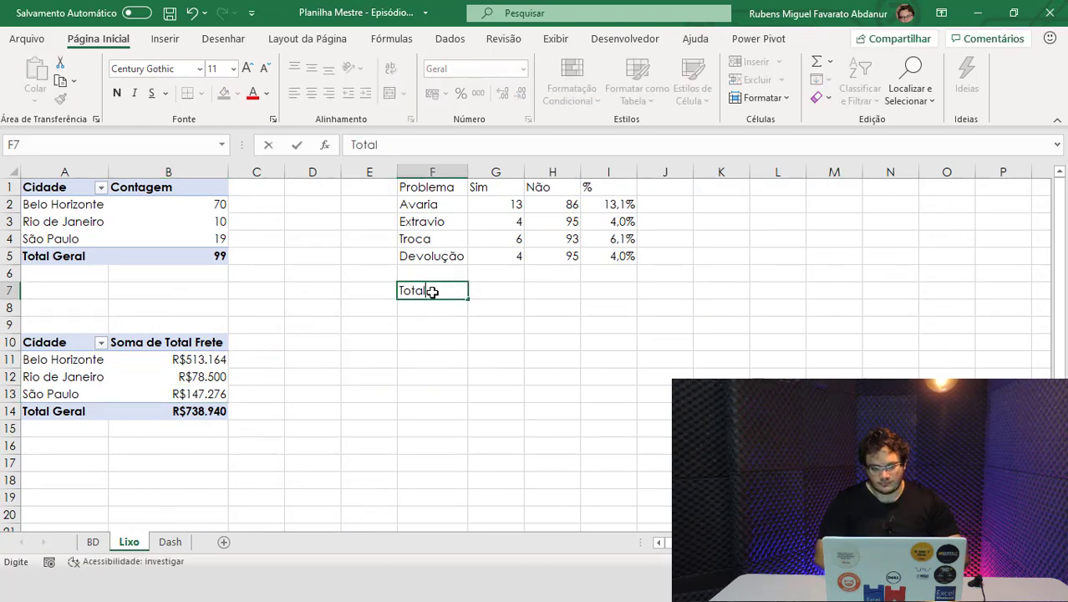
key("Return")
left_click(434, 292)
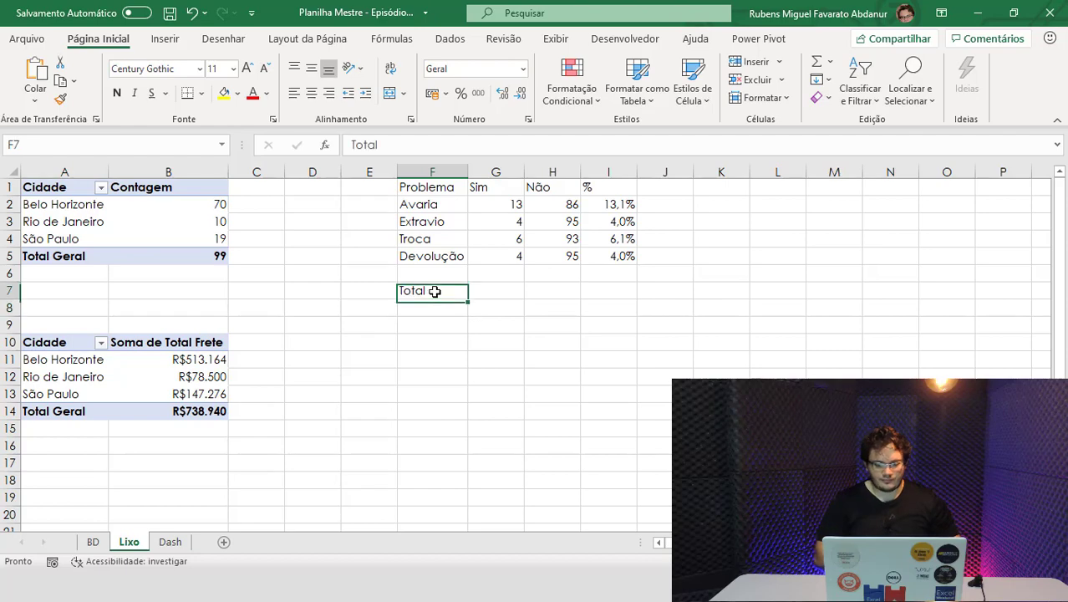
left_click_drag(437, 299, 441, 314)
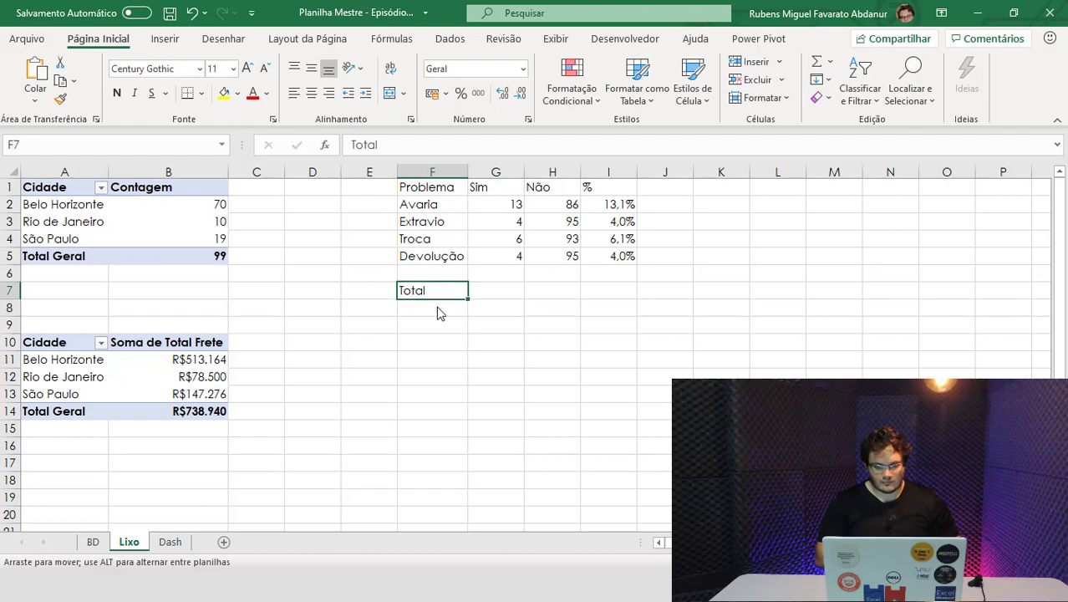
left_click(486, 294)
left_click(480, 309)
In G8 enter =CONT.SE(Tabela2[Entrega];Lixo!F8), counting 80 Total deliveries.
type("=co")
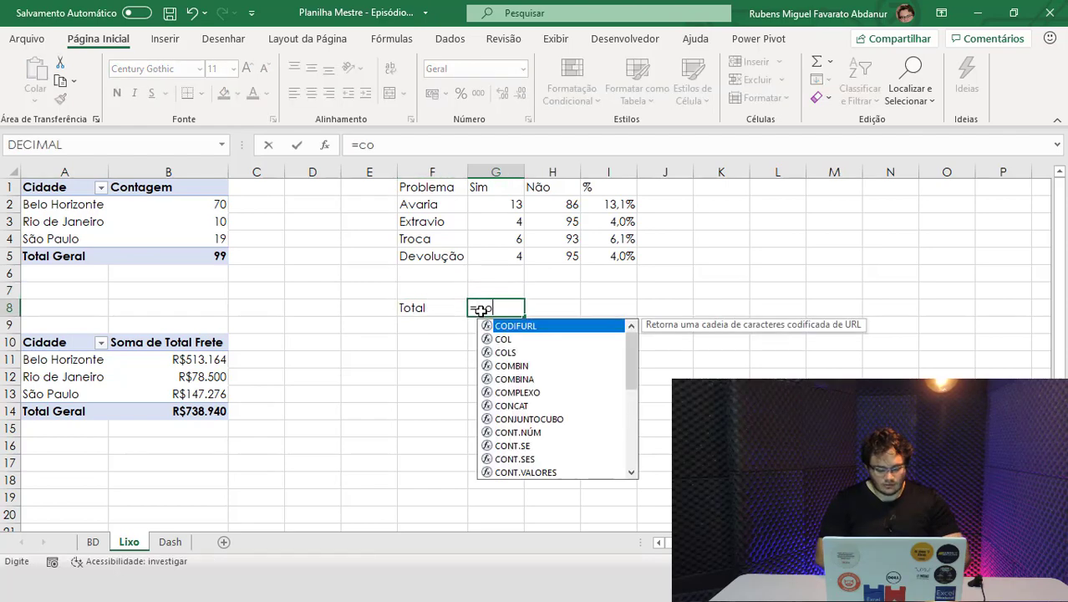
type("nt")
key("Down")
key("Tab")
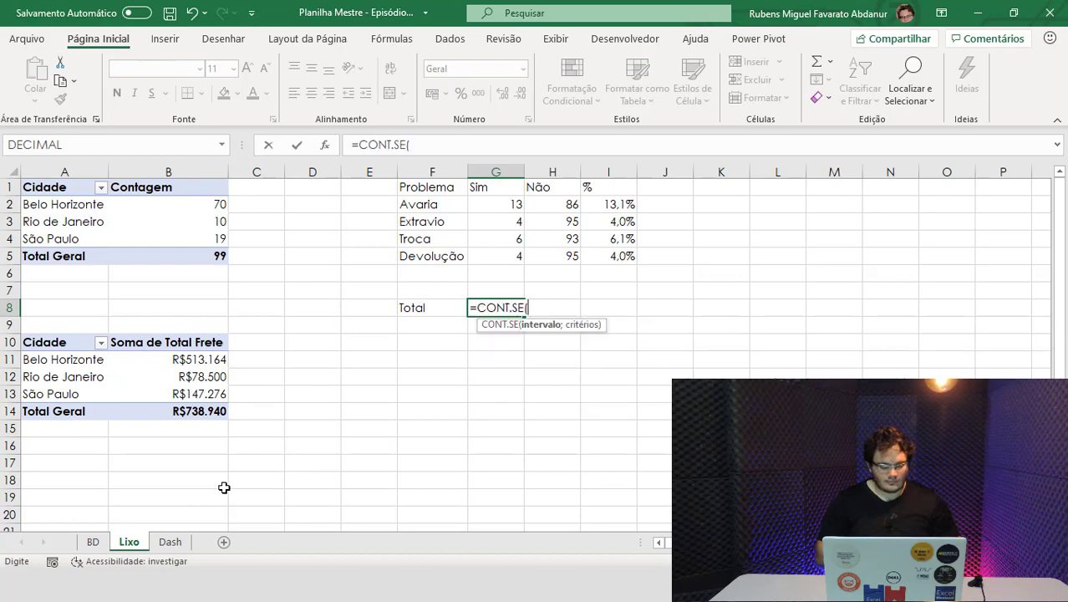
left_click(93, 541)
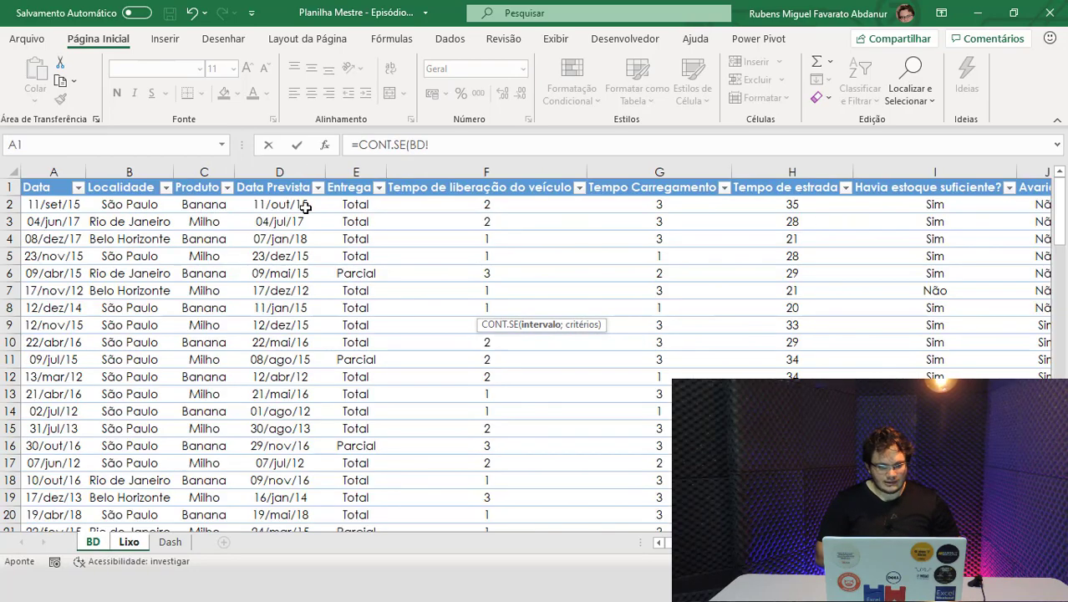
left_click(351, 204)
key("ctrl+shift+Down")
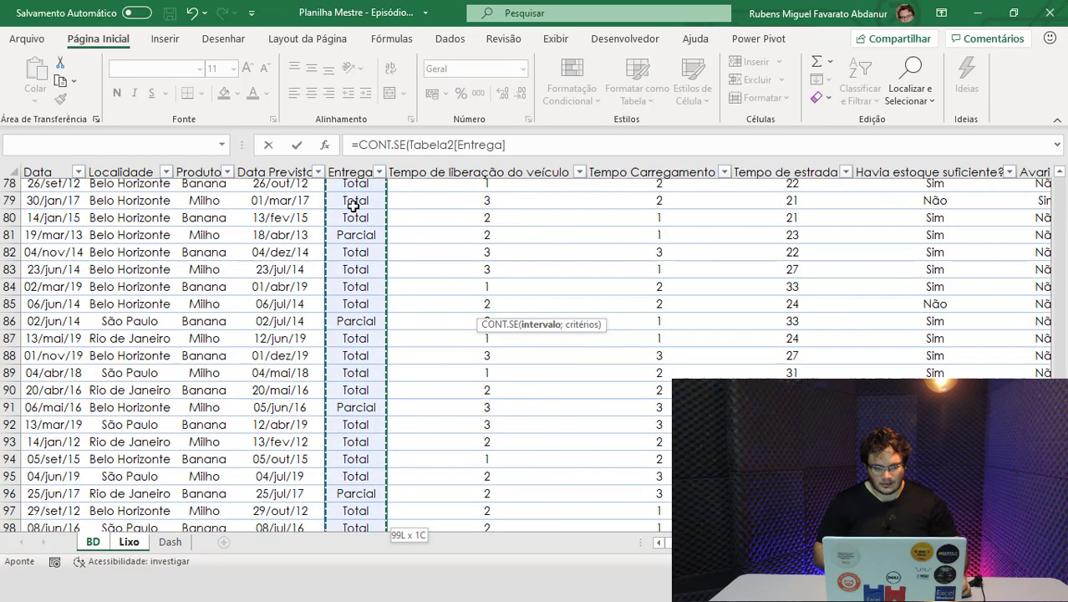
left_click(519, 142)
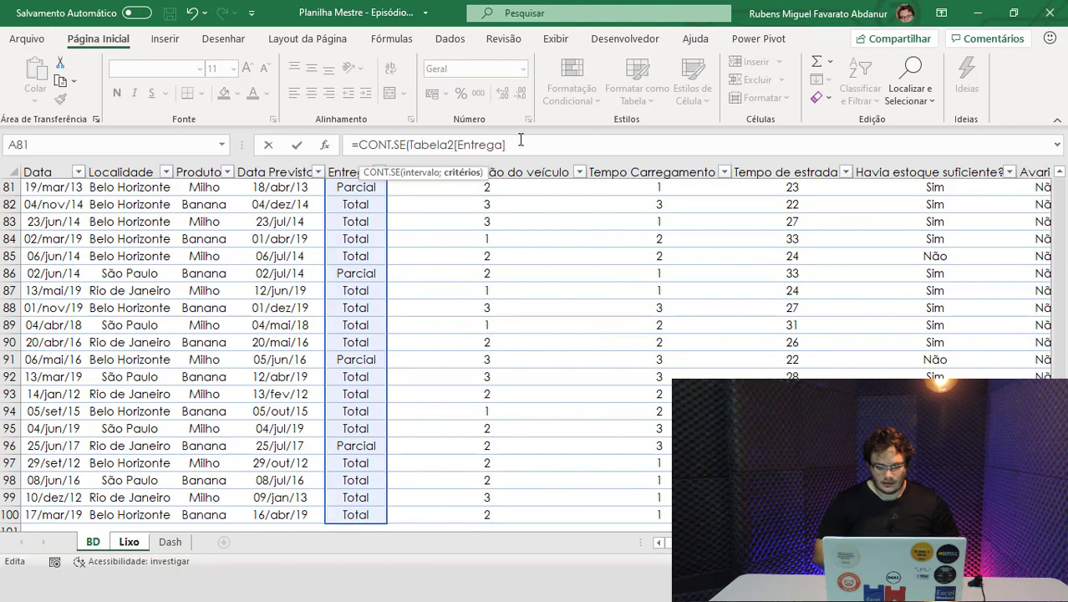
type(";")
left_click(134, 543)
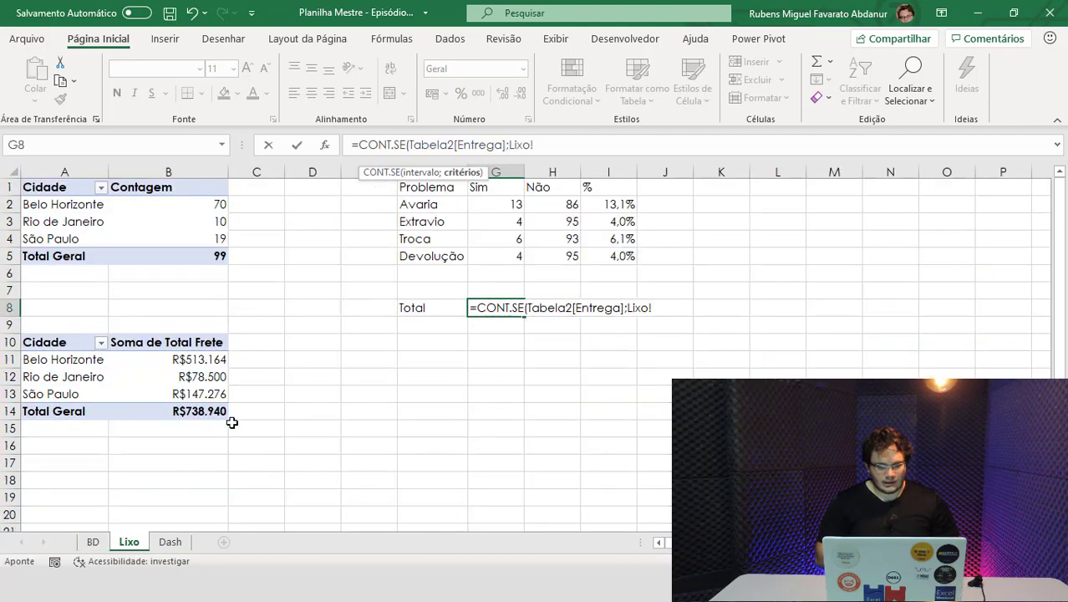
left_click(401, 308)
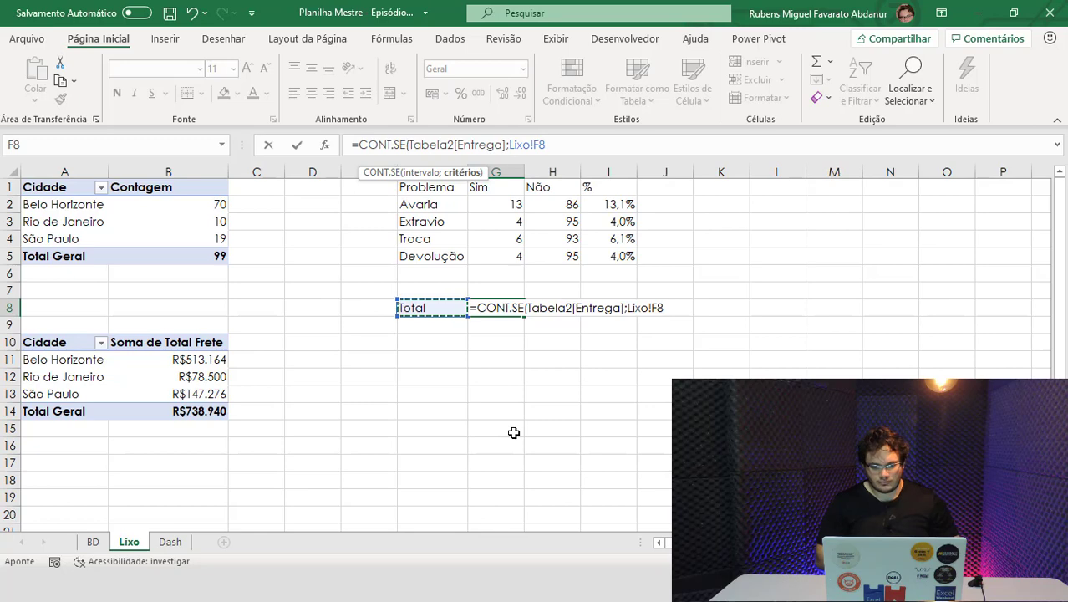
key("Return")
left_click(491, 310)
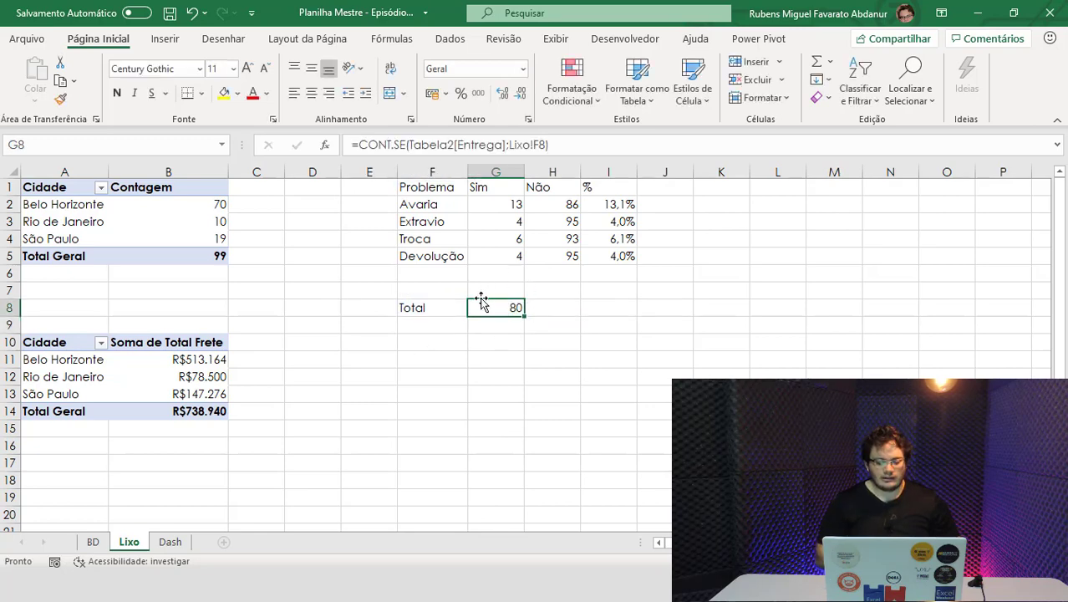
left_click(533, 311)
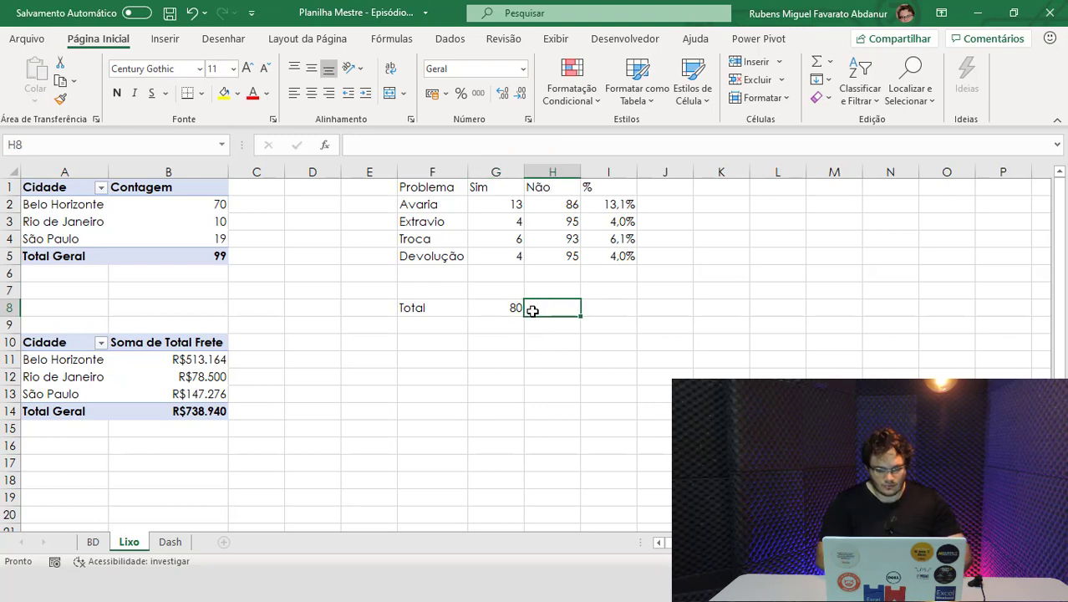
Count every Entrega entry from the BD sheet in H8 with CONT.VALORES, giving 99.
type("=cont")
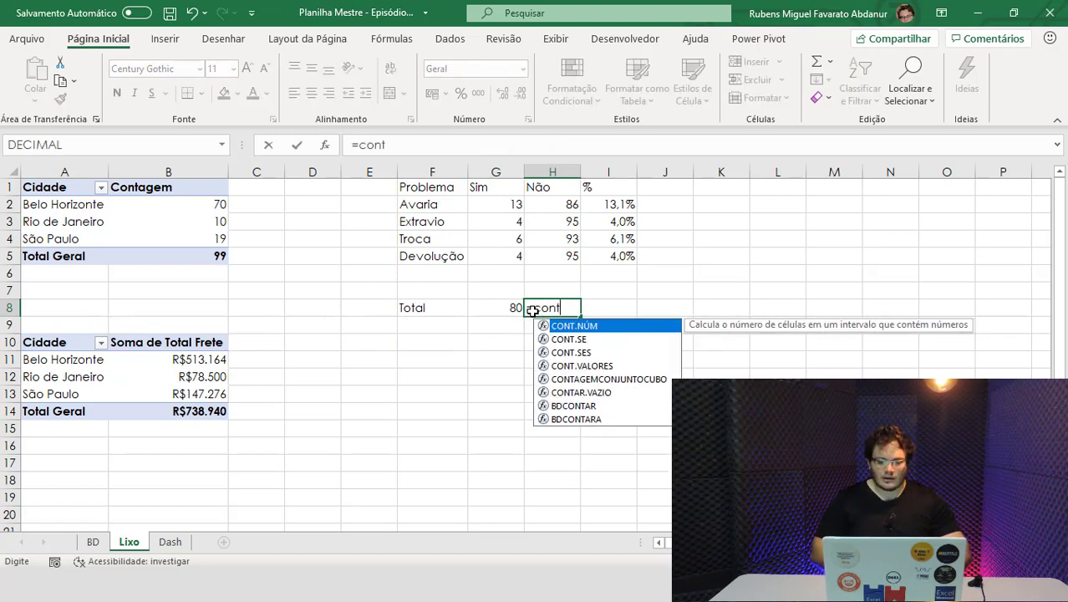
key("Down")
key("Down")
key("Down")
key("Tab")
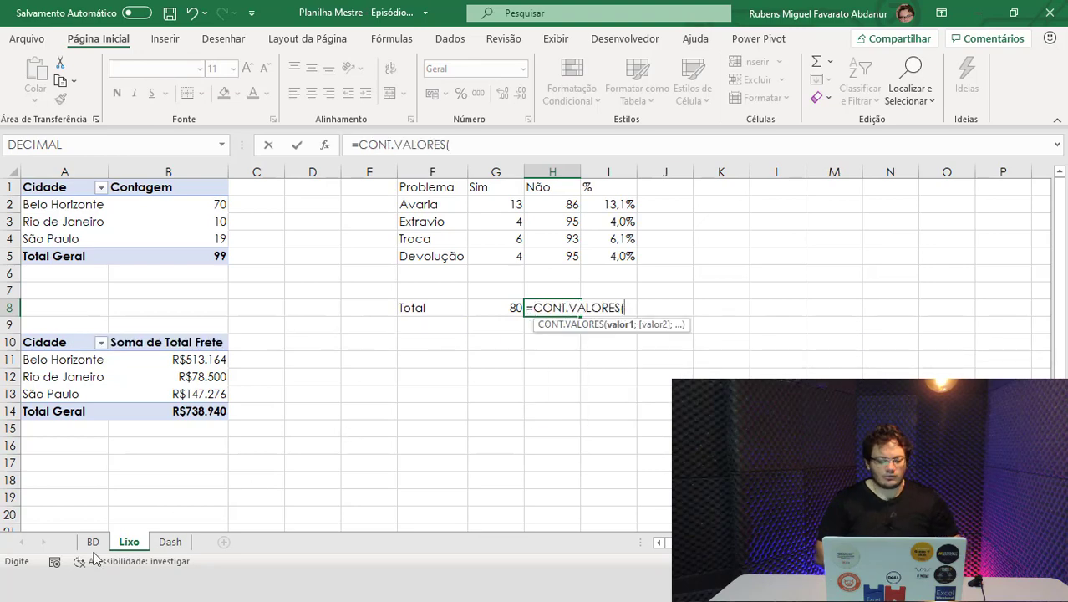
left_click(93, 542)
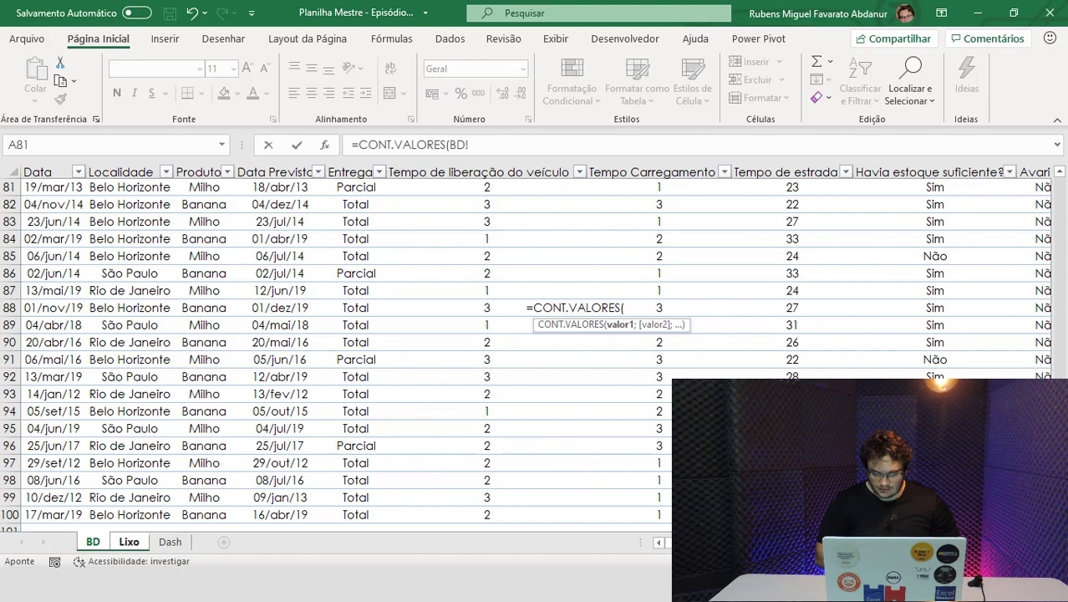
scroll(367, 214, "up", 20)
scroll(367, 214, "up", 2)
left_click(344, 206)
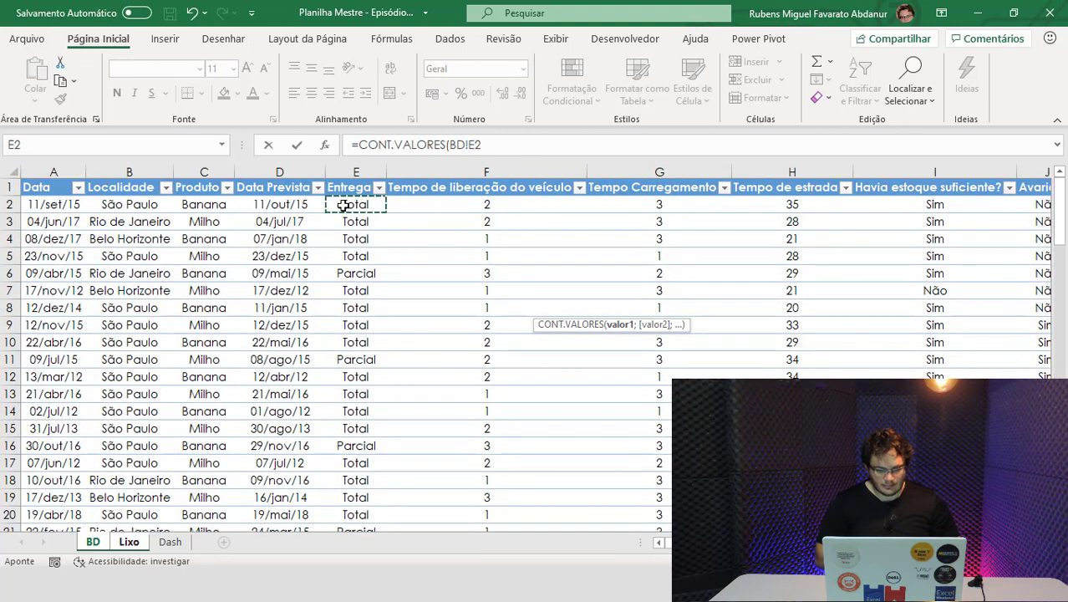
key("ctrl+shift+Down")
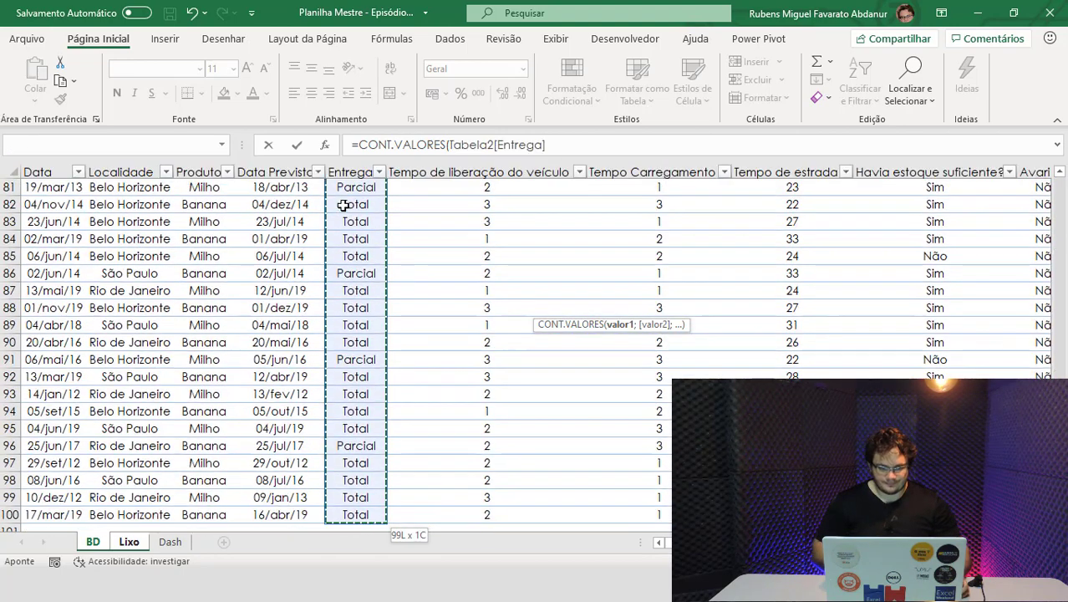
key("Return")
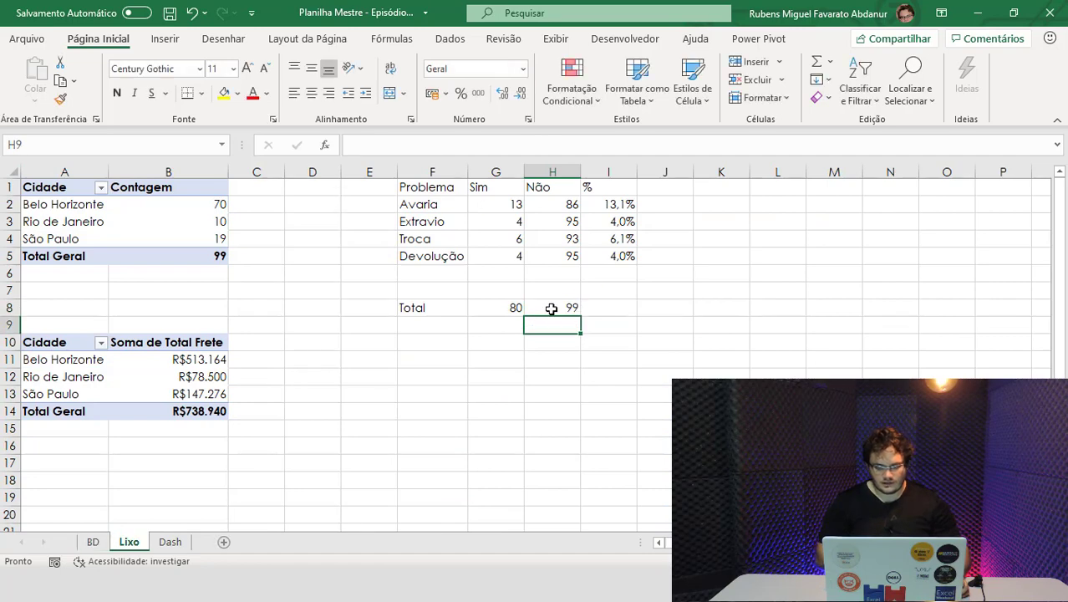
left_click(594, 308)
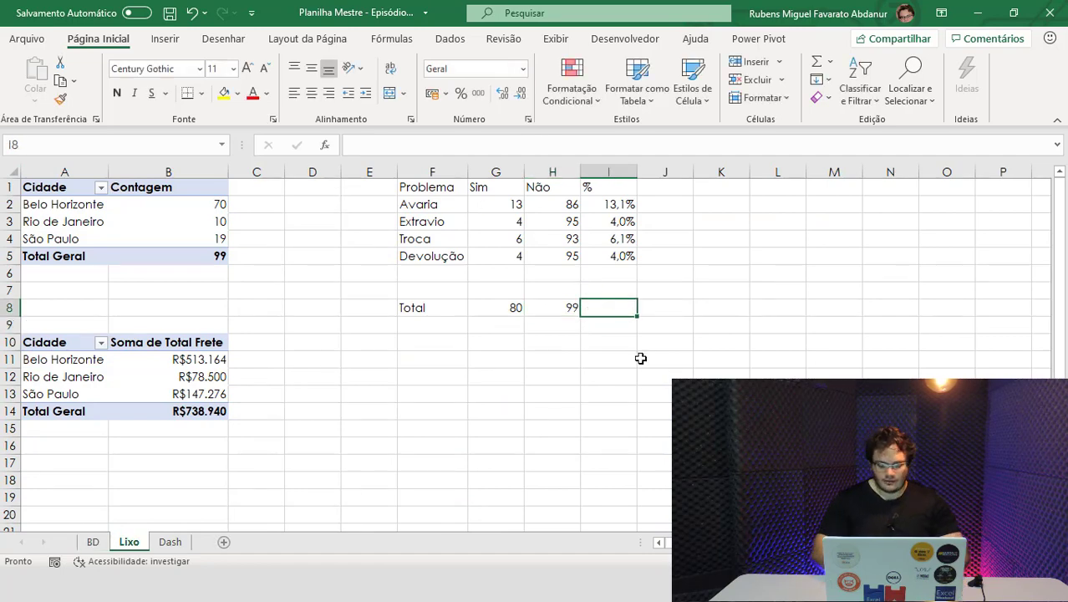
Enter =G8/H8 in I8, format it as a percentage (80,8%), then view the Dash sheet.
type("=")
key("Left")
key("Left")
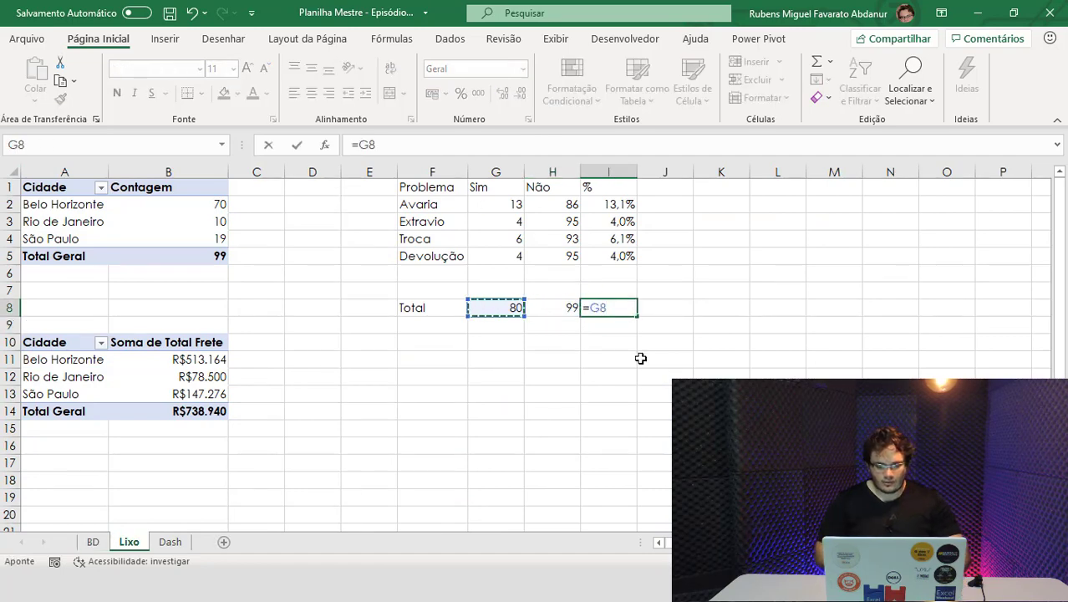
type("/")
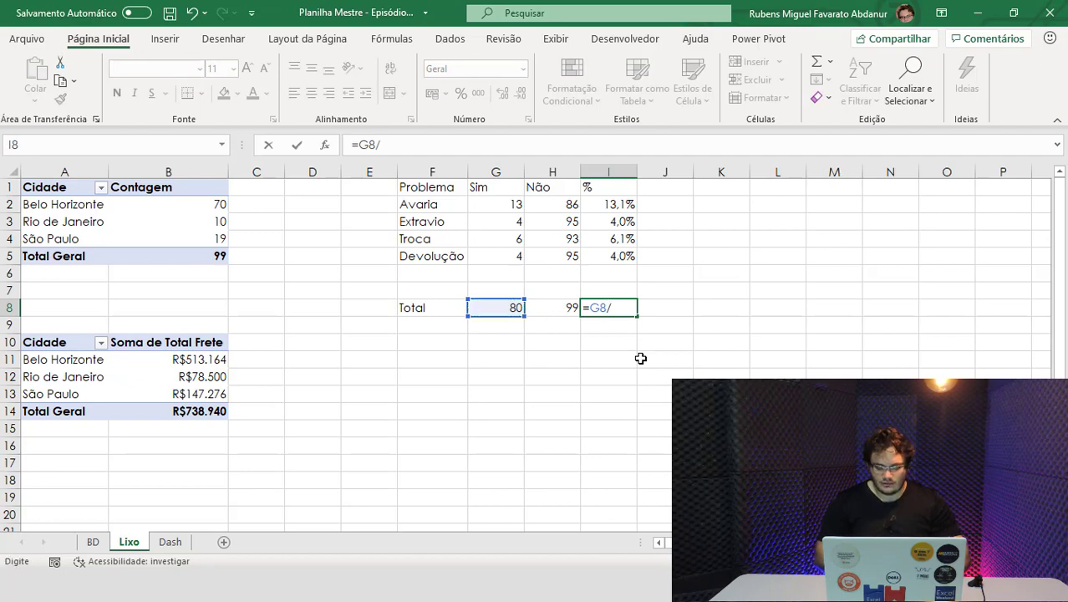
key("Left")
key("Return")
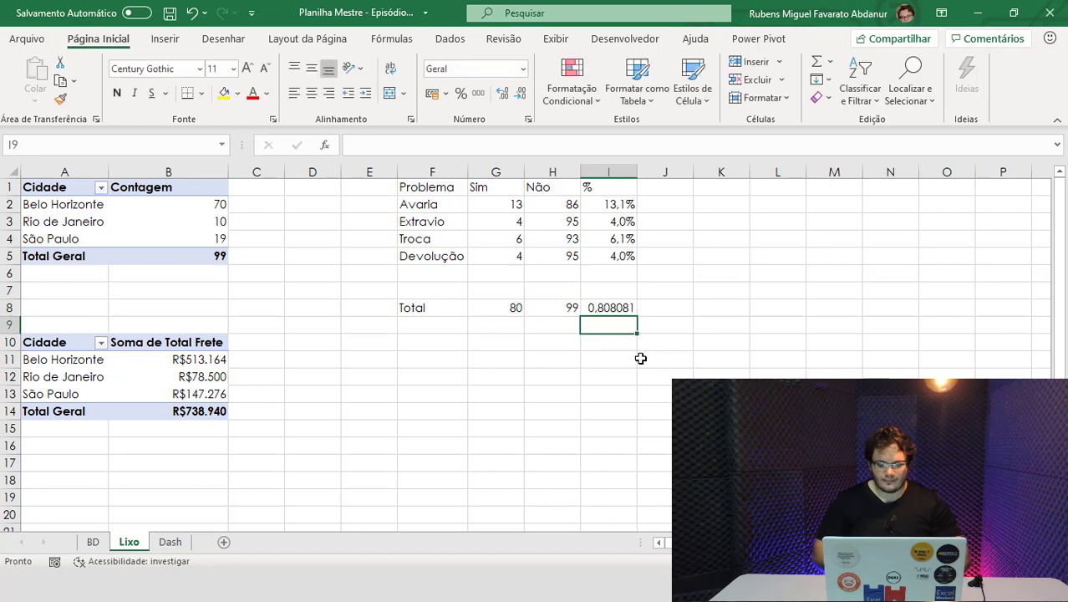
key("Up")
key("ctrl+shift+5")
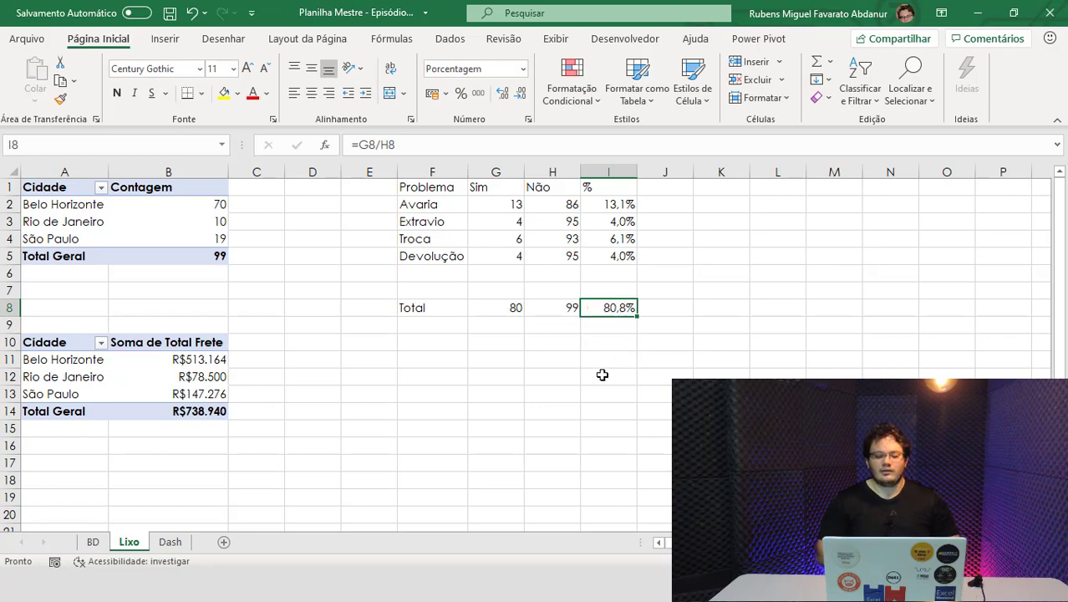
left_click(169, 542)
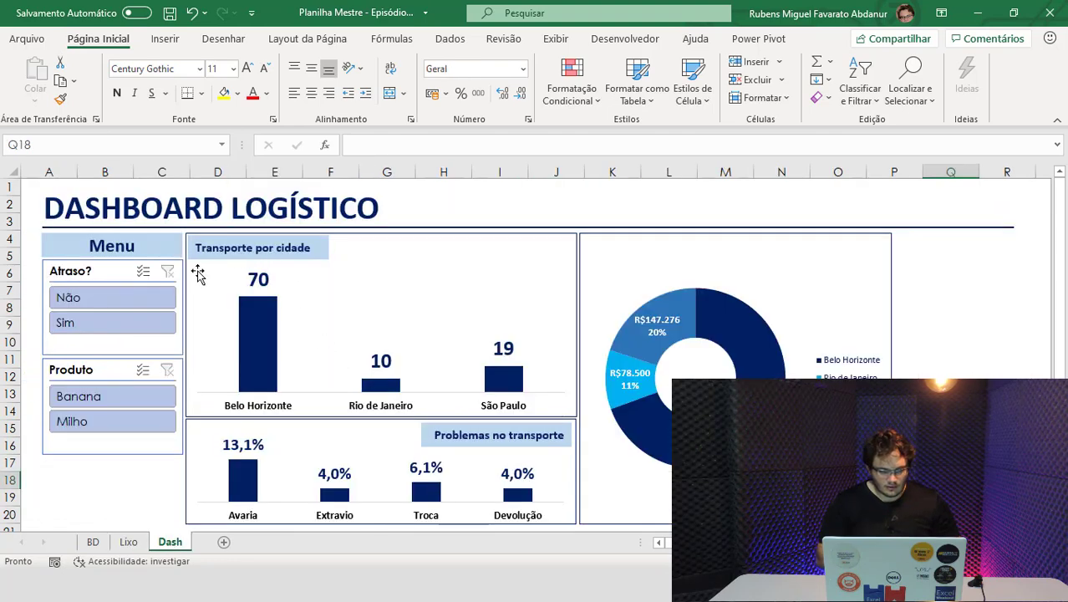
Paste a copy of the Menu label to the right of the pie chart and narrow it.
left_click(144, 243)
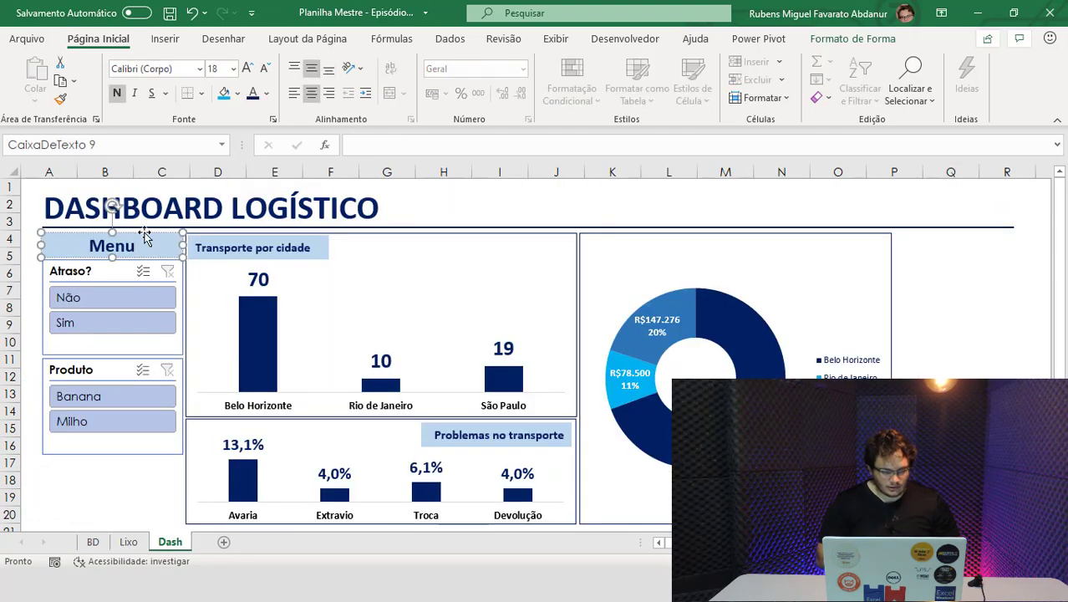
left_click(145, 234)
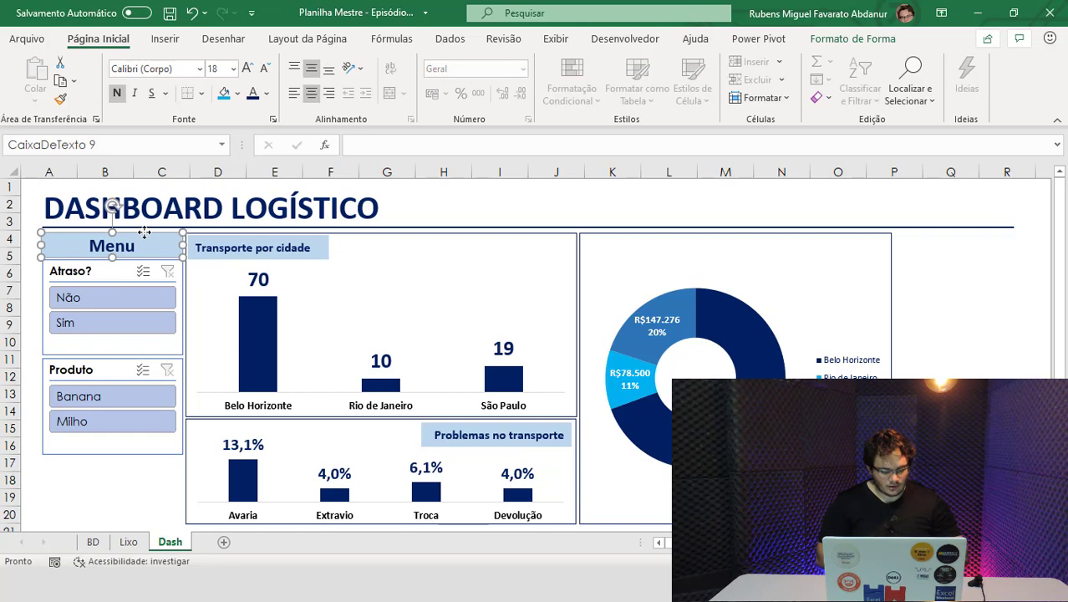
left_click(917, 242)
left_click(965, 261)
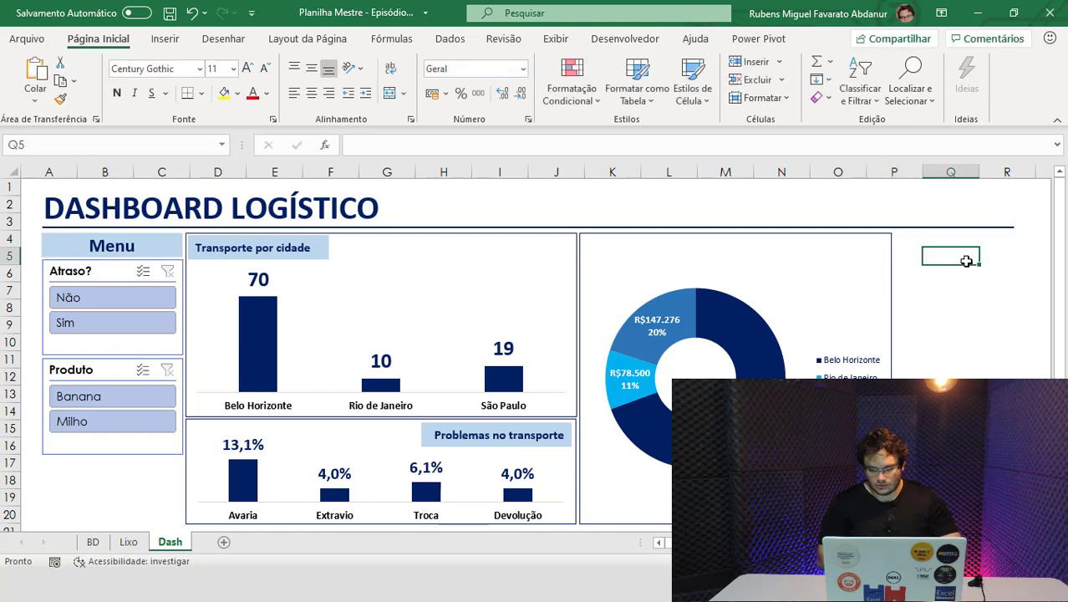
key("ctrl+v")
left_click_drag(952, 251, 922, 231)
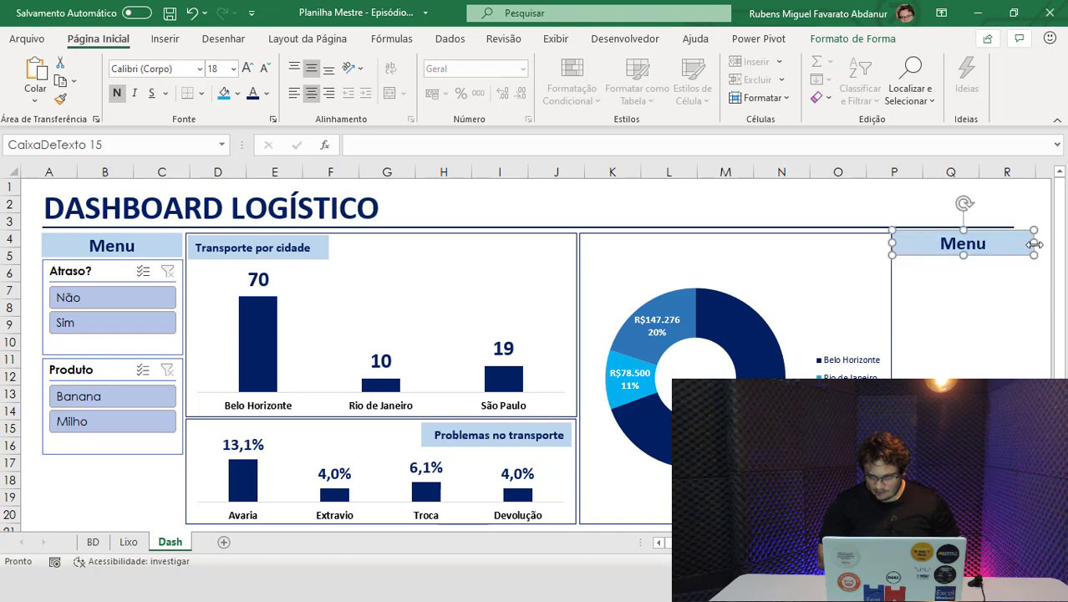
left_click_drag(1033, 243, 1014, 243)
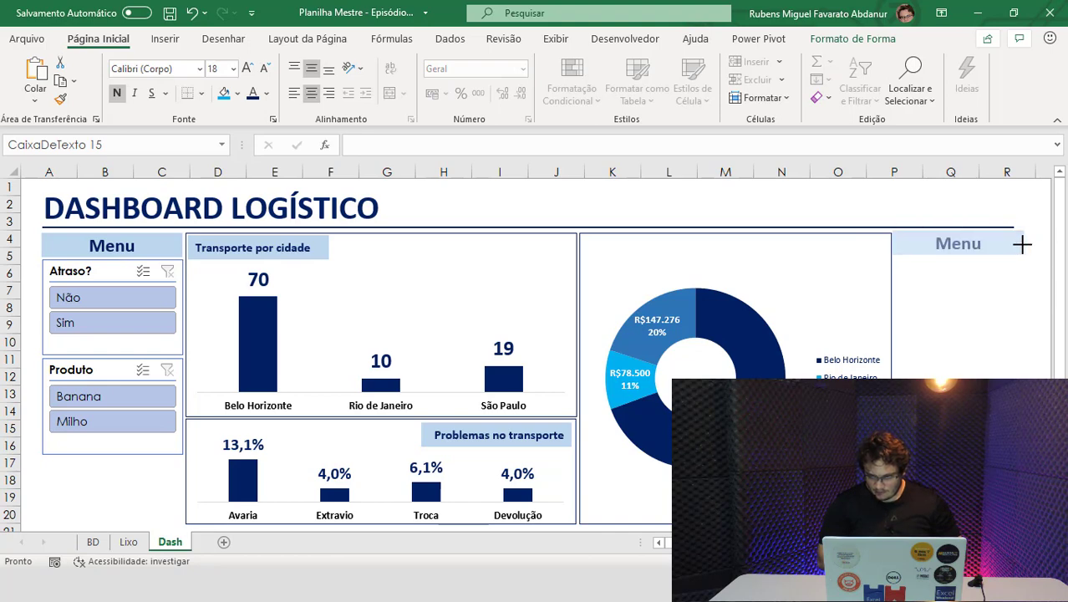
Change the copied label's text to '% entregas totais' in font size 14.
double_click(904, 243)
type("%")
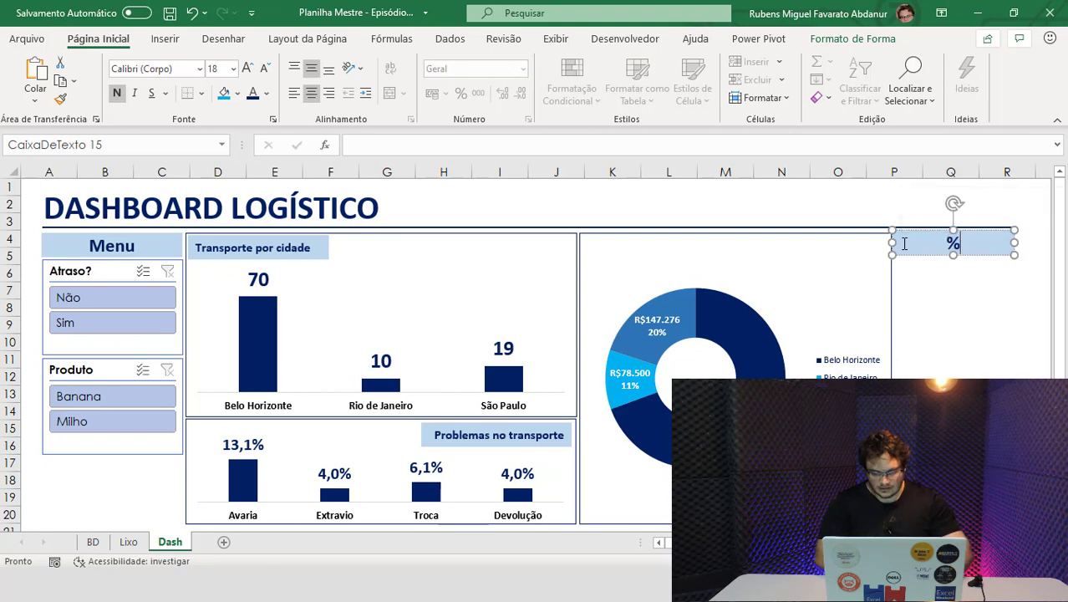
type(" entregas")
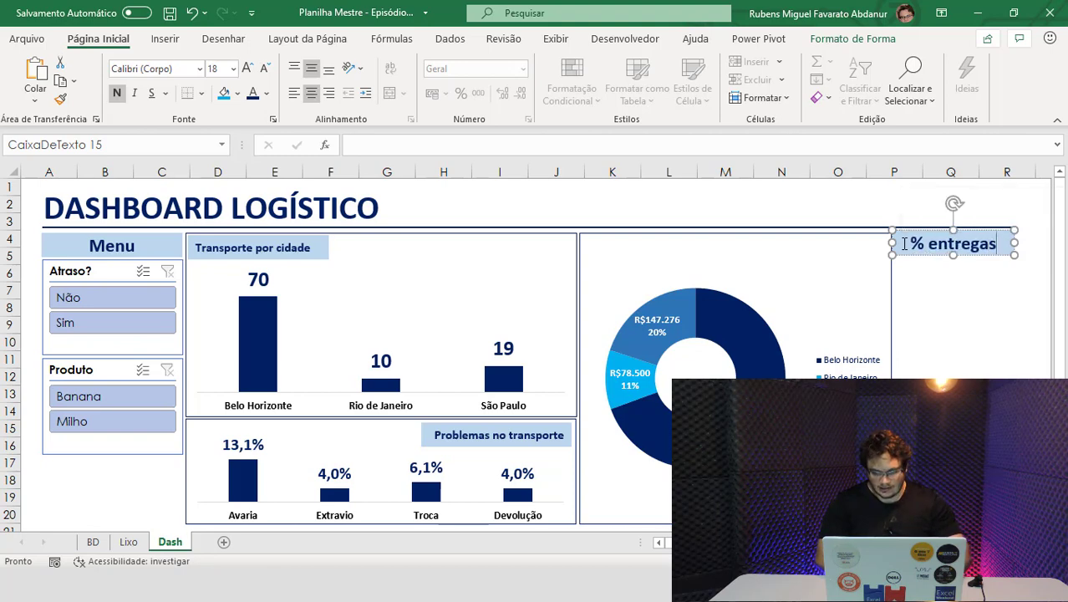
type(" toat")
key("BackSpace")
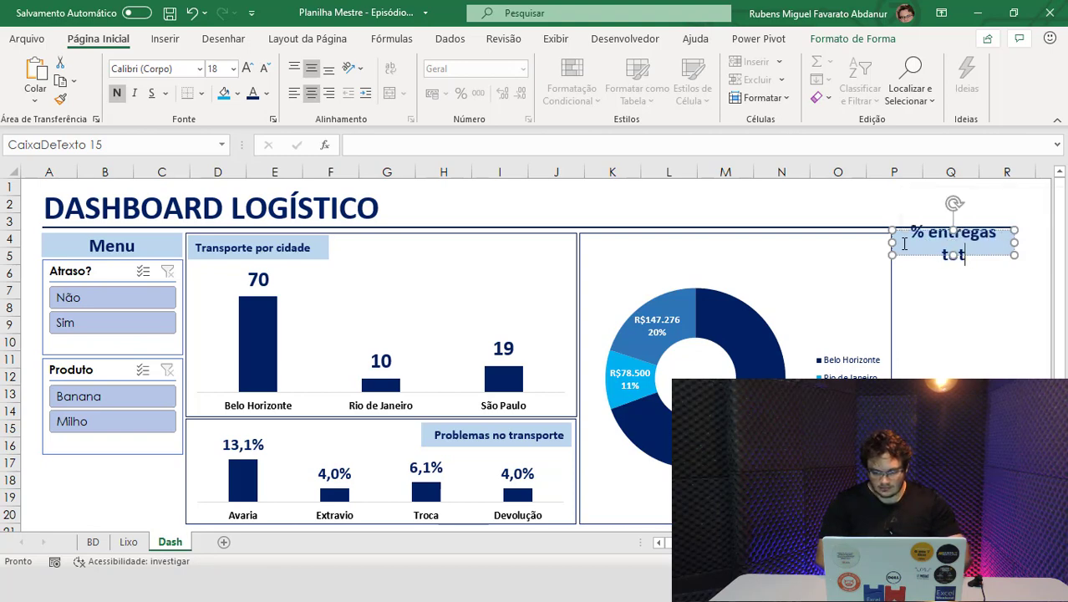
type("ais")
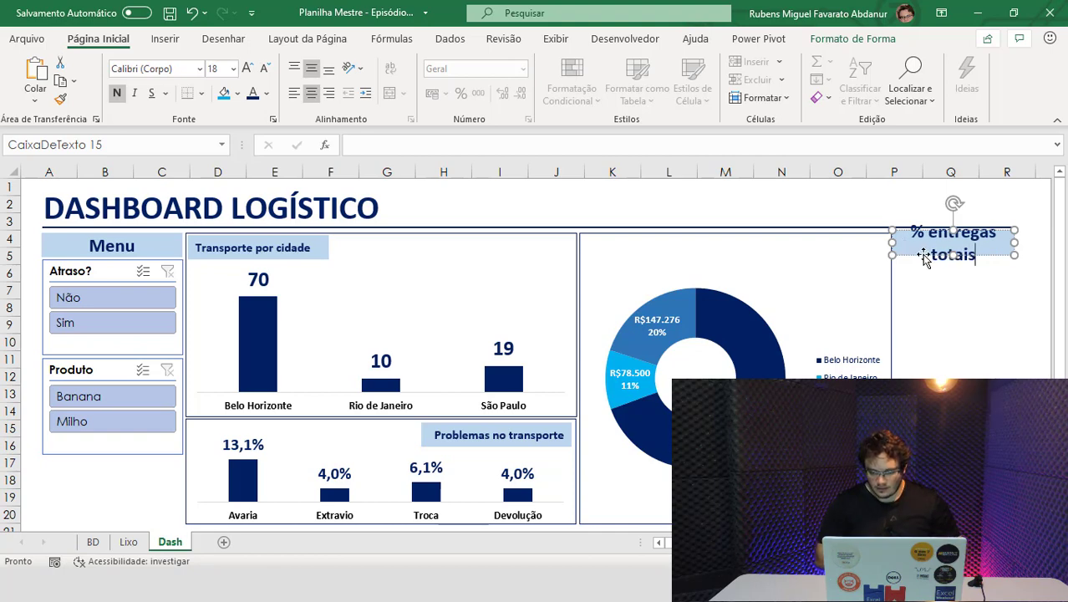
key("BackSpace")
key("BackSpace")
key("BackSpace")
left_click(264, 68)
left_click(264, 68)
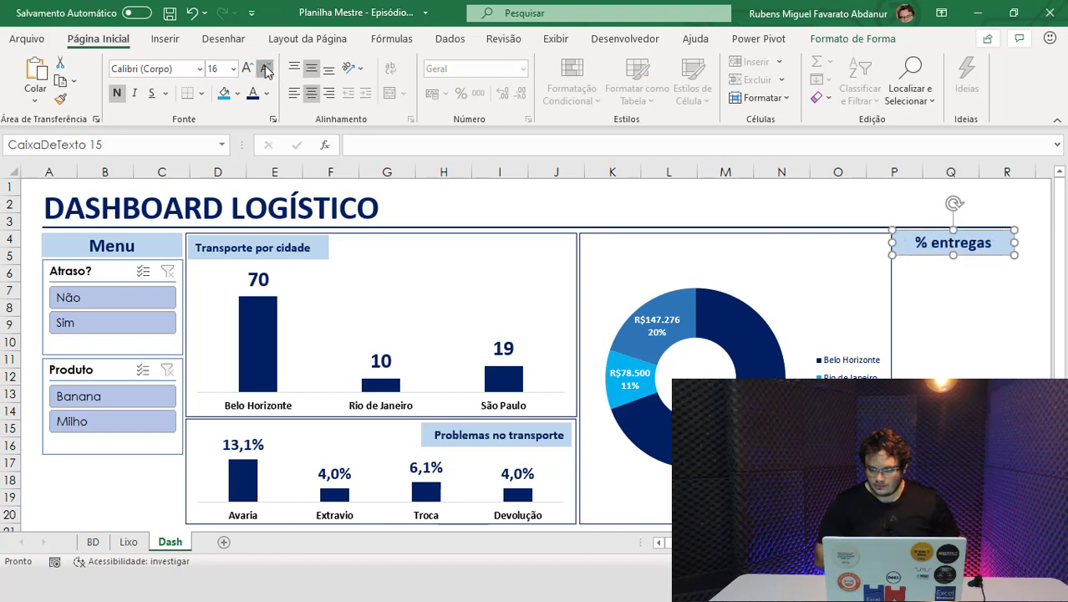
type(" totais")
Nudge the '% entregas totais' label slightly into its final position.
left_click(953, 303)
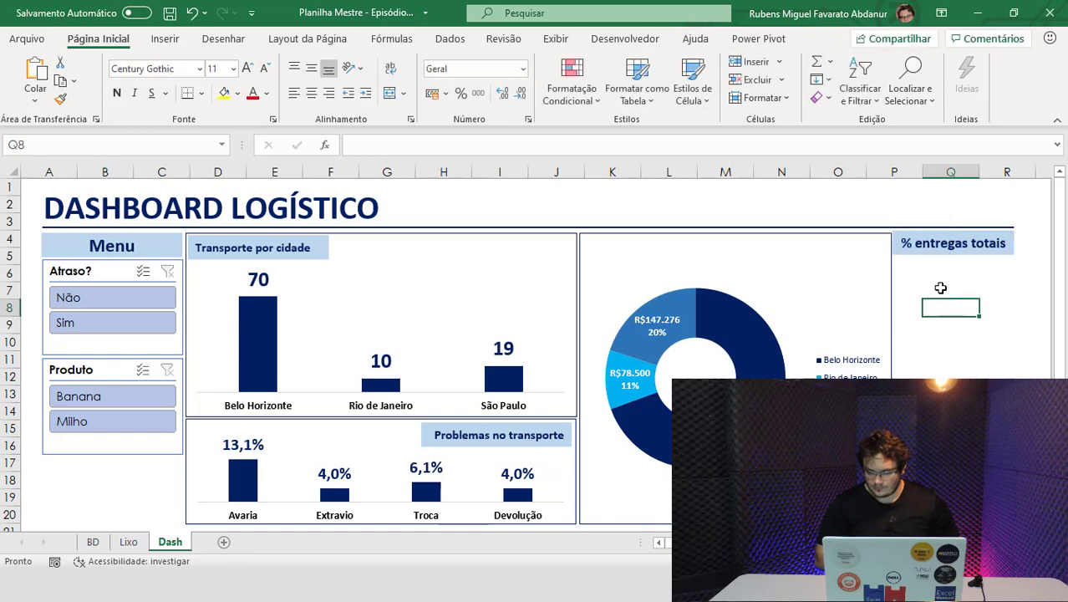
left_click(916, 256)
left_click_drag(915, 254, 915, 254)
left_click(928, 281)
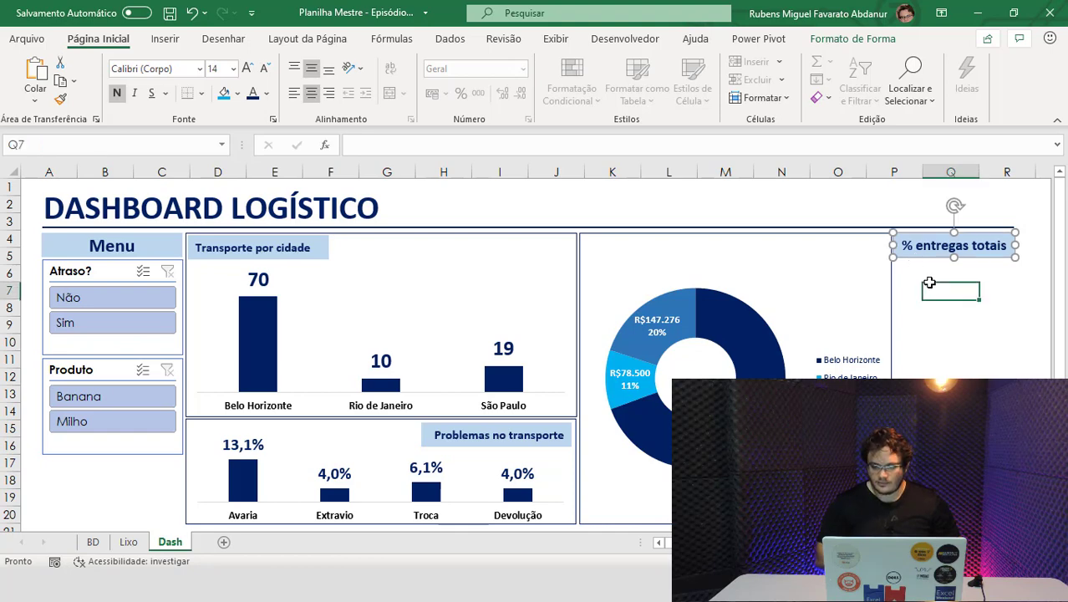
left_click(929, 255)
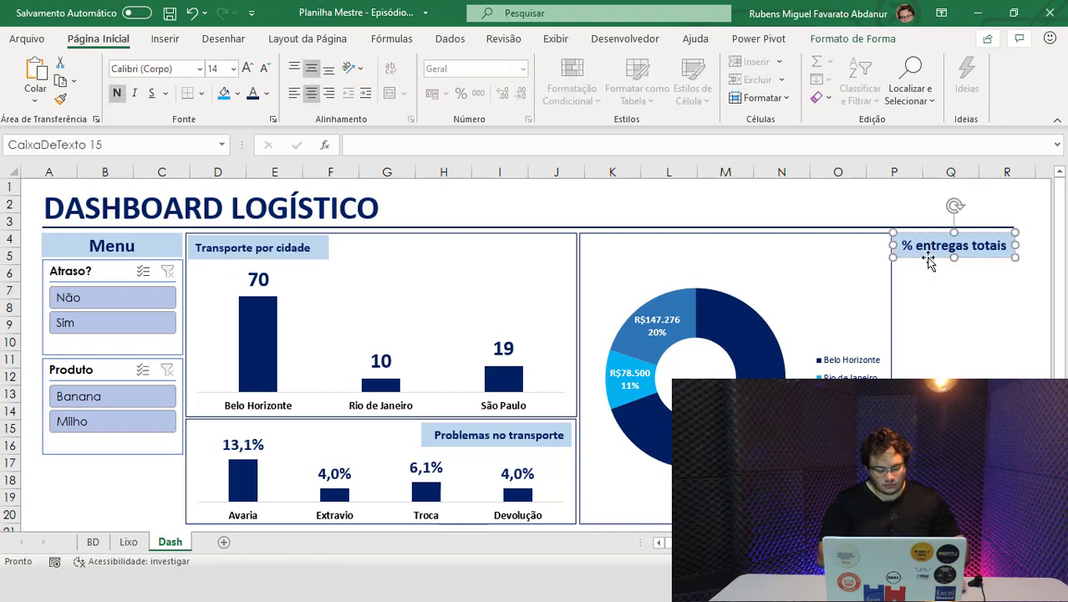
Duplicate the label below itself and link the copy to =Lixo!I8, showing 80,8%.
left_click_drag(930, 262, 934, 294)
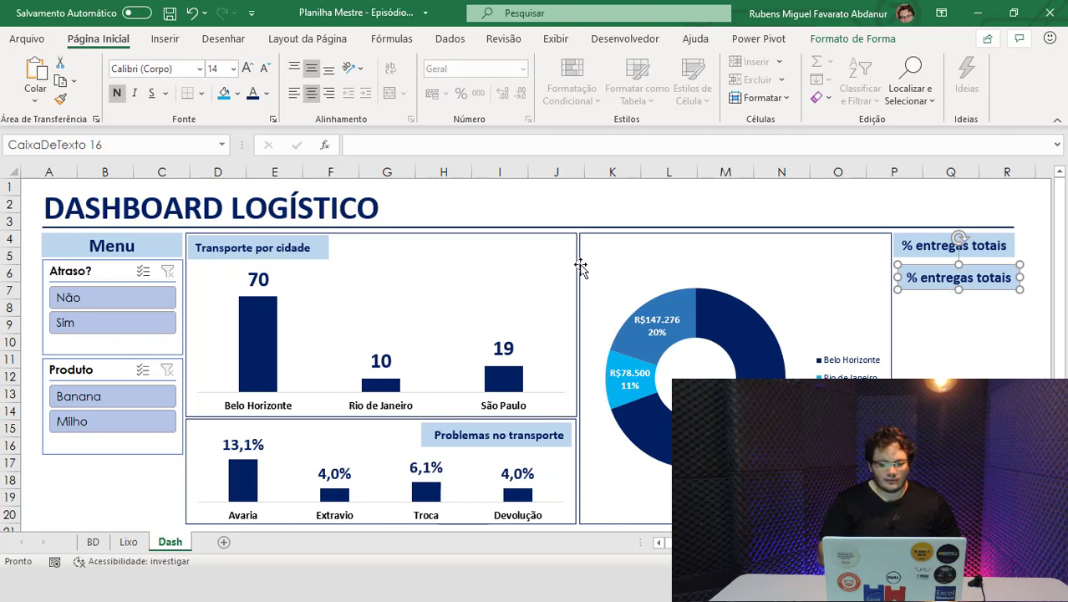
left_click(421, 147)
type("=")
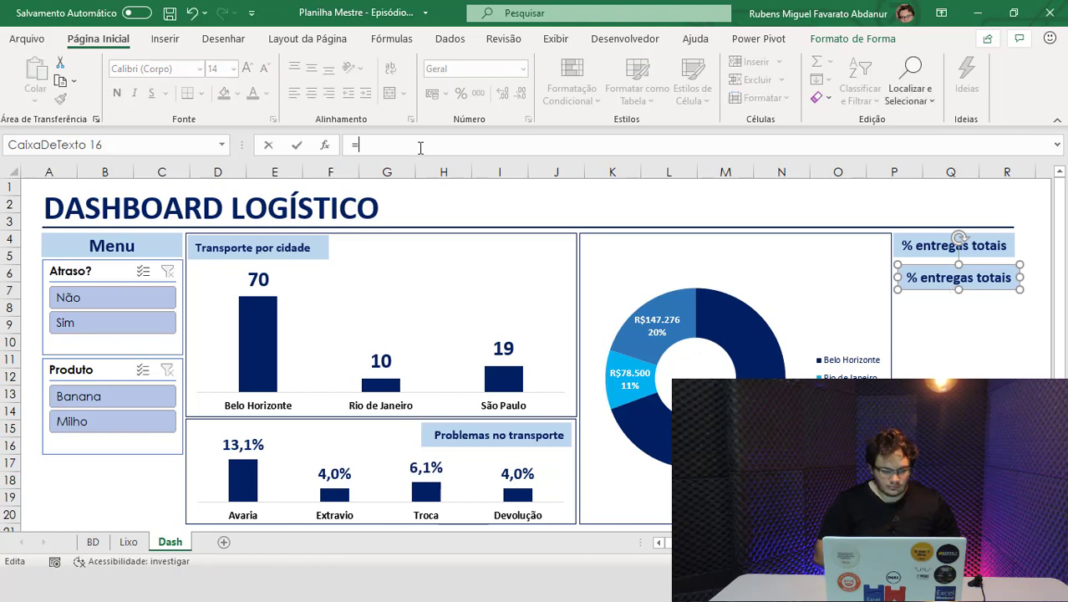
left_click(129, 543)
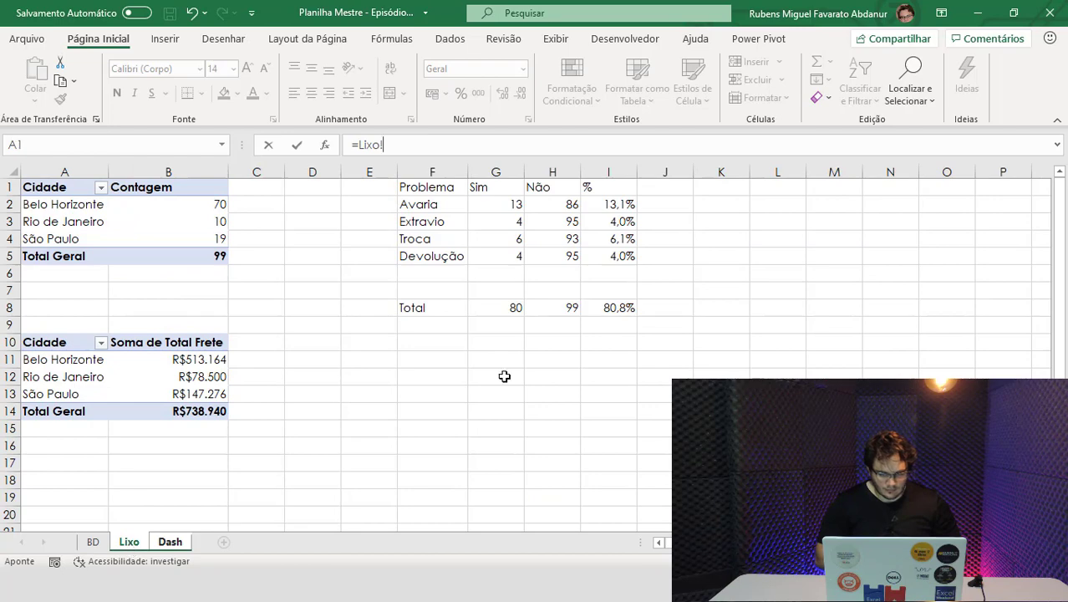
left_click(623, 306)
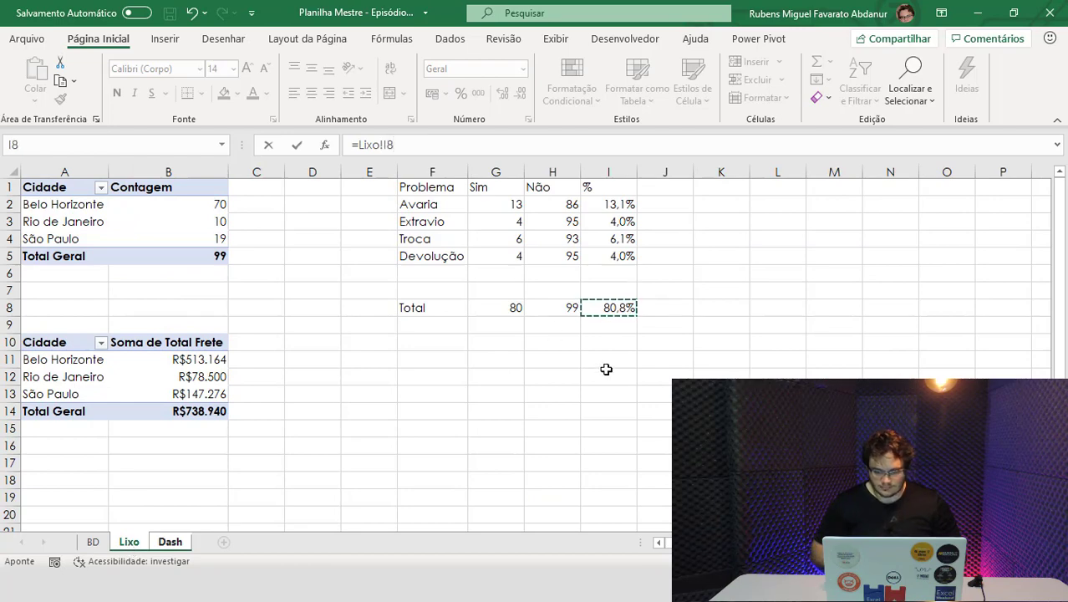
key("Return")
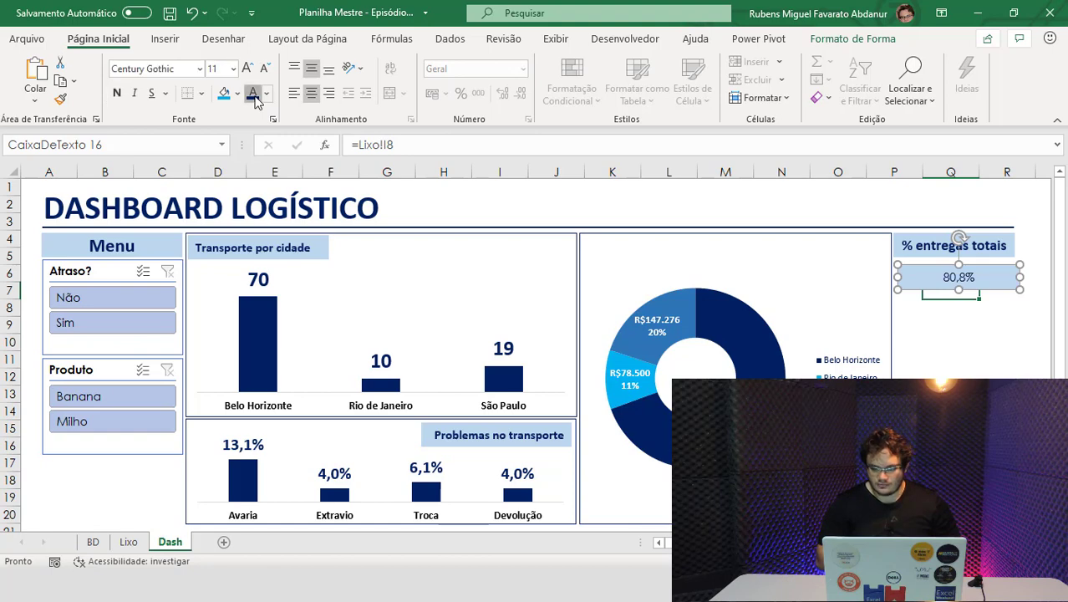
Make the 80,8% text bold at size 16 and resize it to align under the header.
left_click(117, 93)
left_click(247, 69)
left_click(248, 69)
left_click(248, 68)
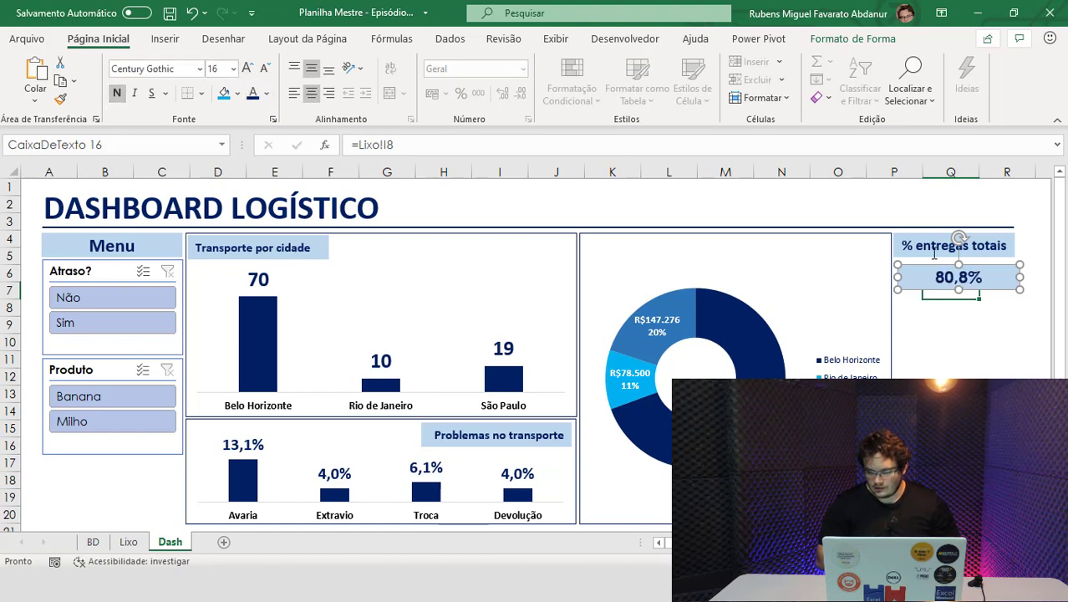
left_click_drag(958, 290, 958, 308)
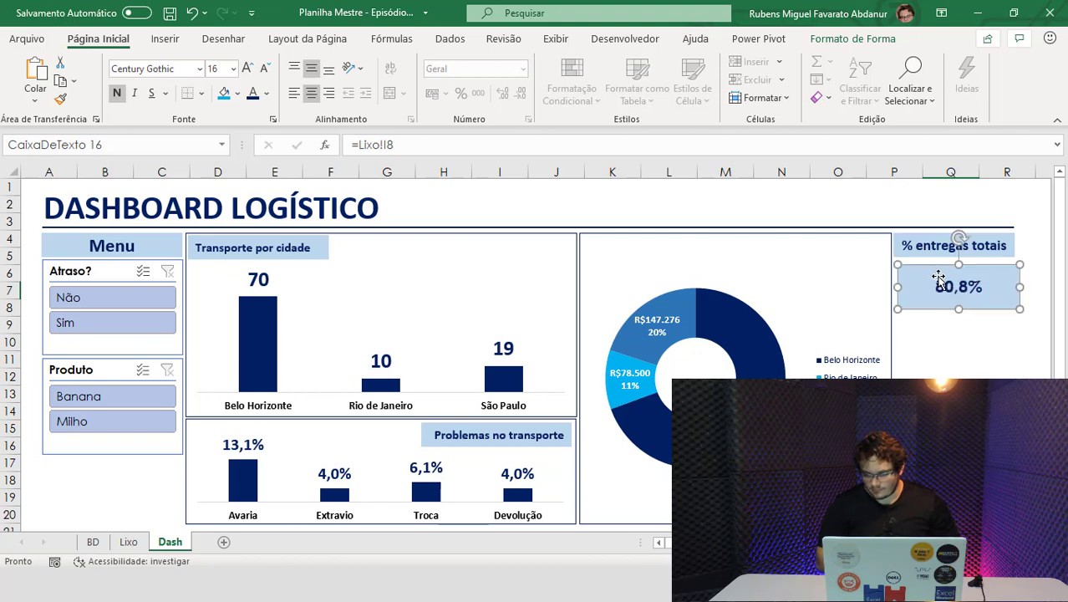
left_click_drag(930, 267, 926, 260)
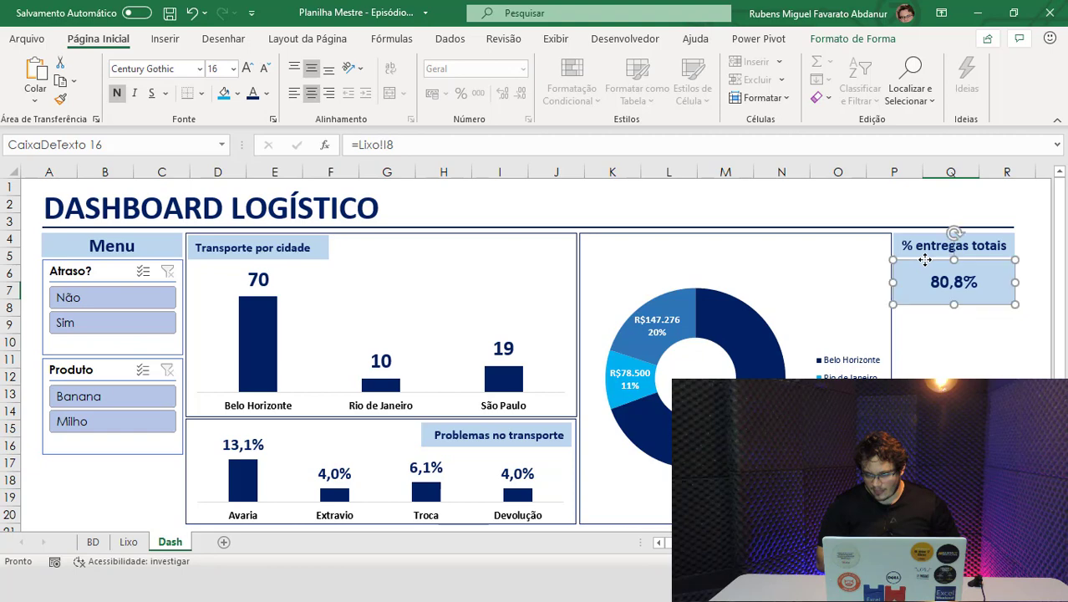
key("Up")
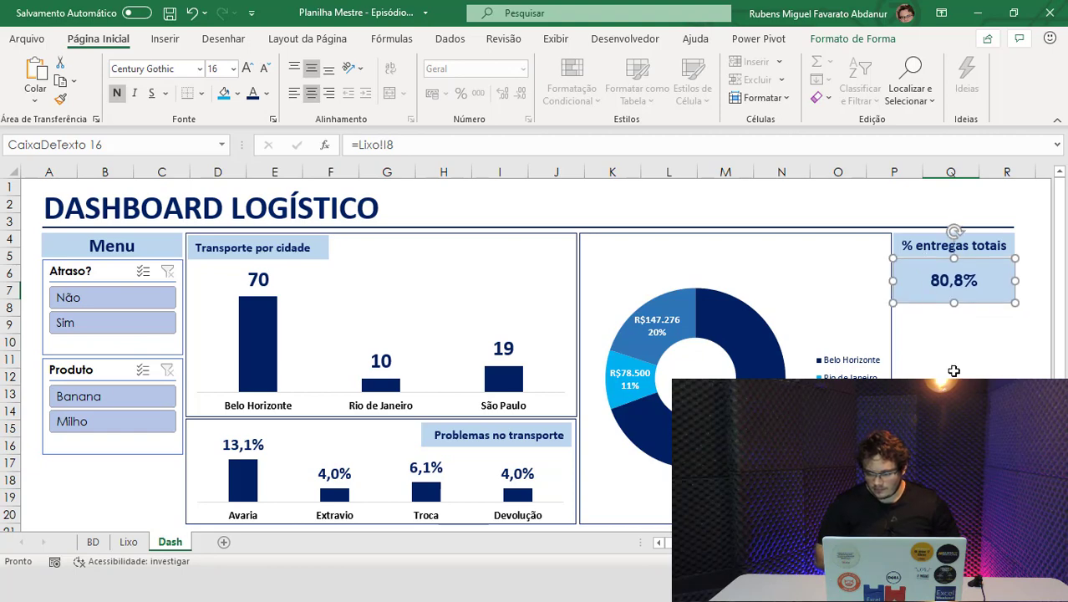
left_click(954, 370)
left_click(1011, 281)
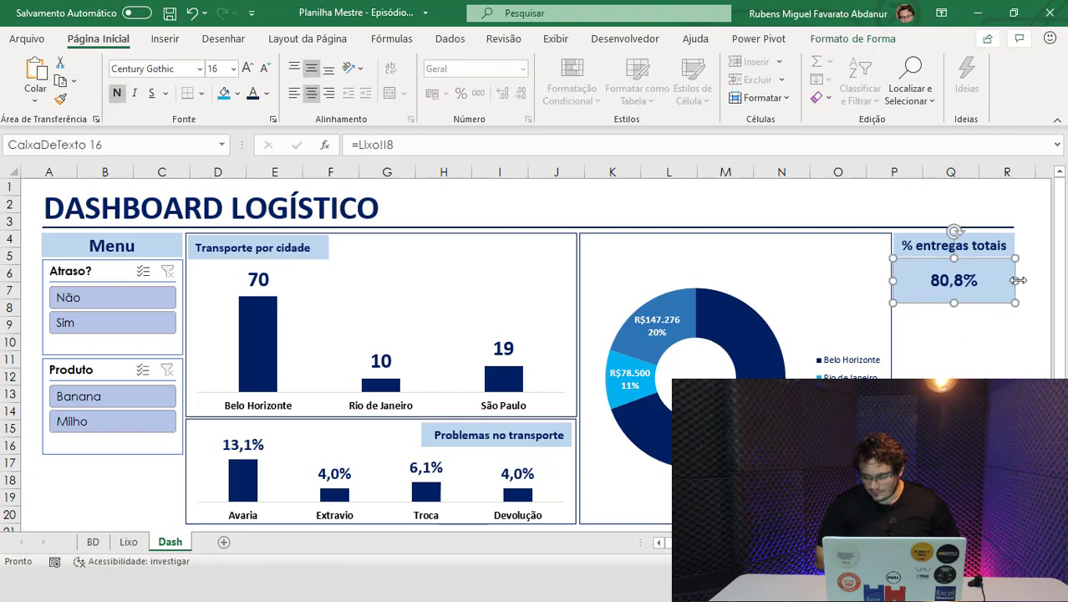
left_click_drag(1018, 280, 1014, 283)
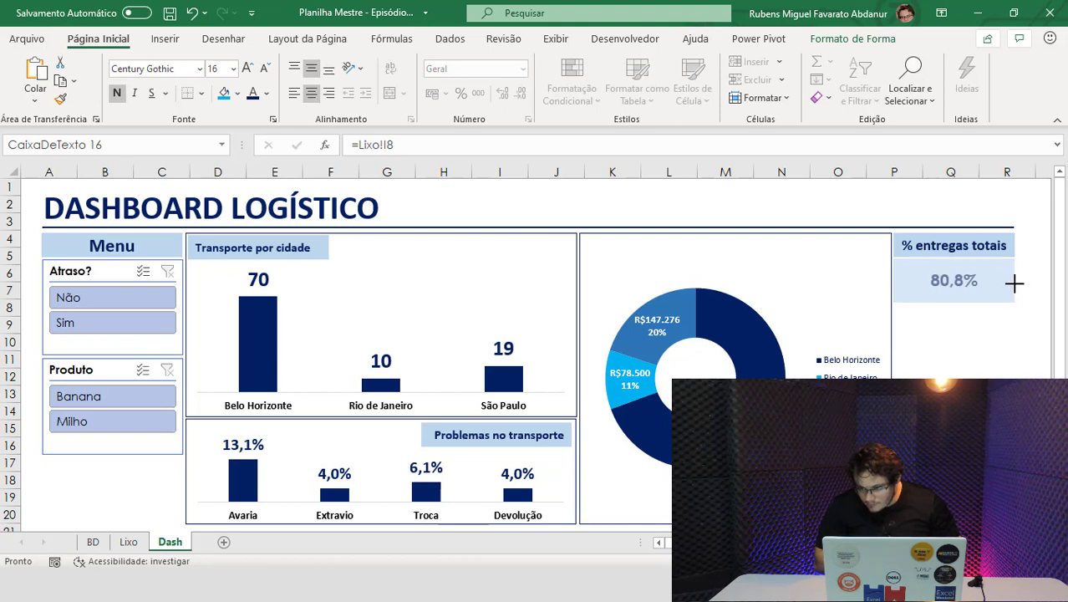
left_click(1000, 336)
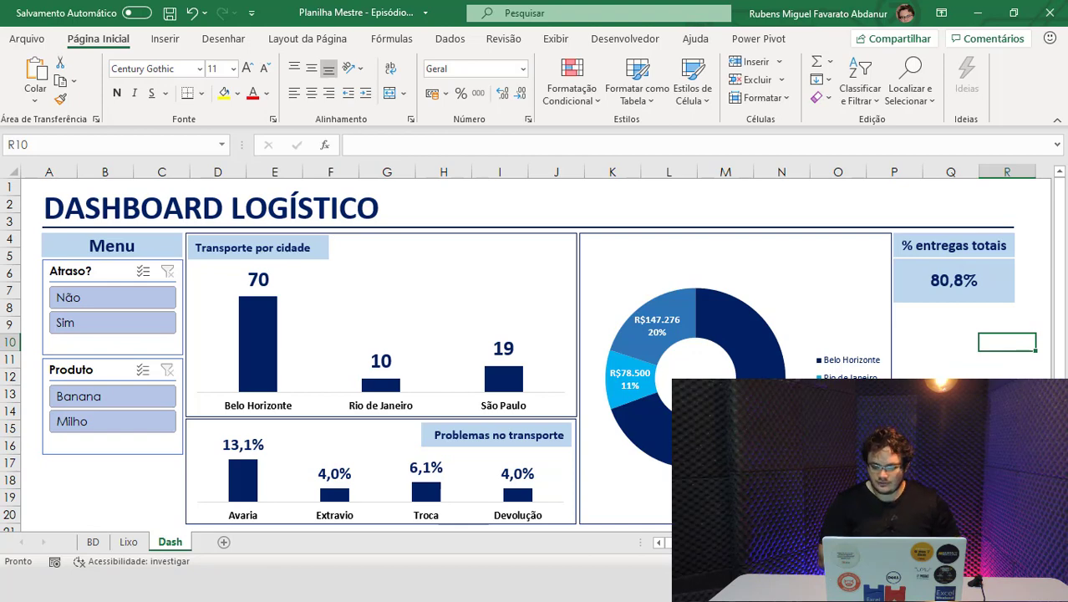
Copy the Lixo sheet's Total row F8:I8 and paste it into row 10 starting at F10.
left_click(93, 542)
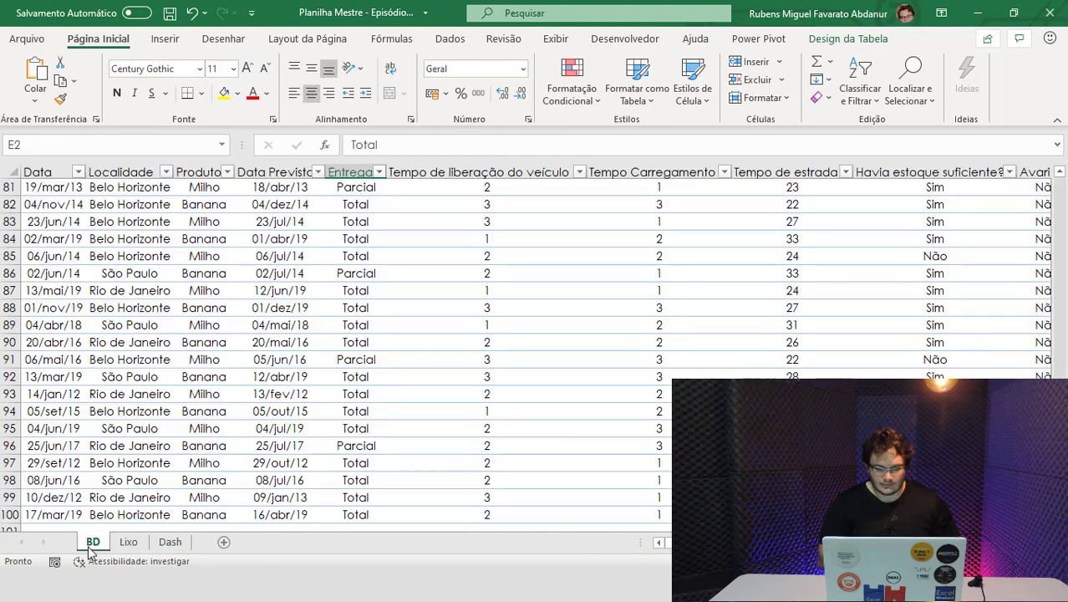
scroll(535, 351, "right", 5)
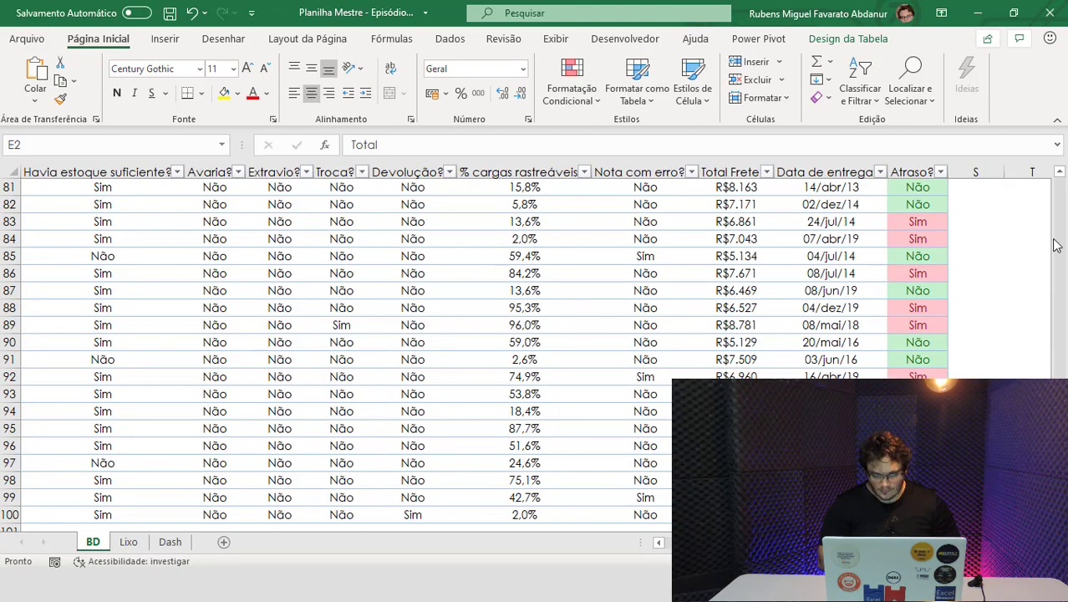
left_click_drag(1055, 244, 1056, 179)
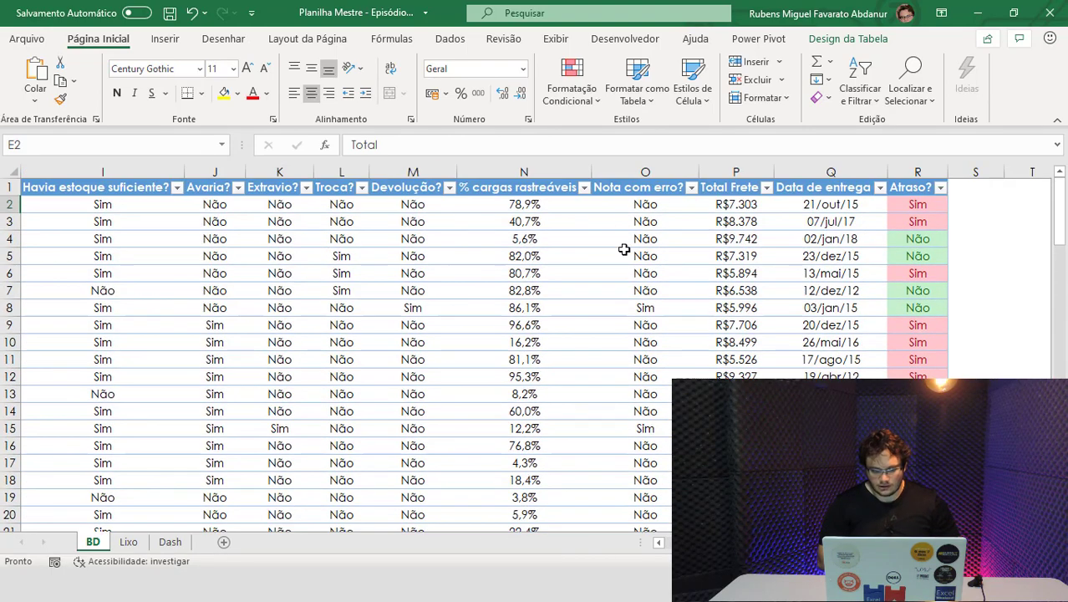
left_click(129, 542)
left_click(461, 310)
left_click_drag(461, 310, 595, 306)
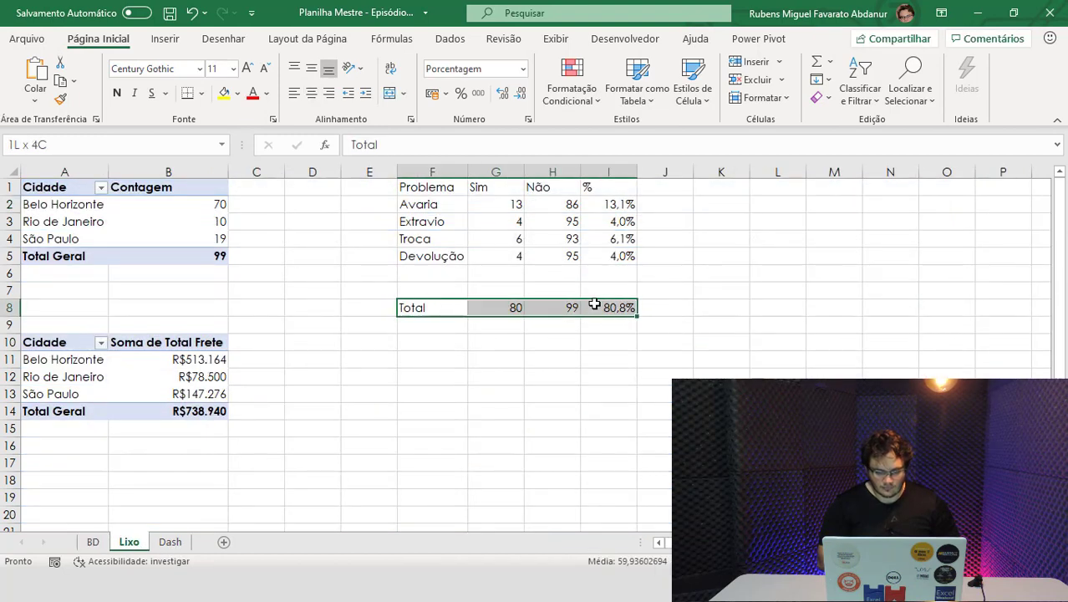
key("ctrl+c")
left_click(445, 342)
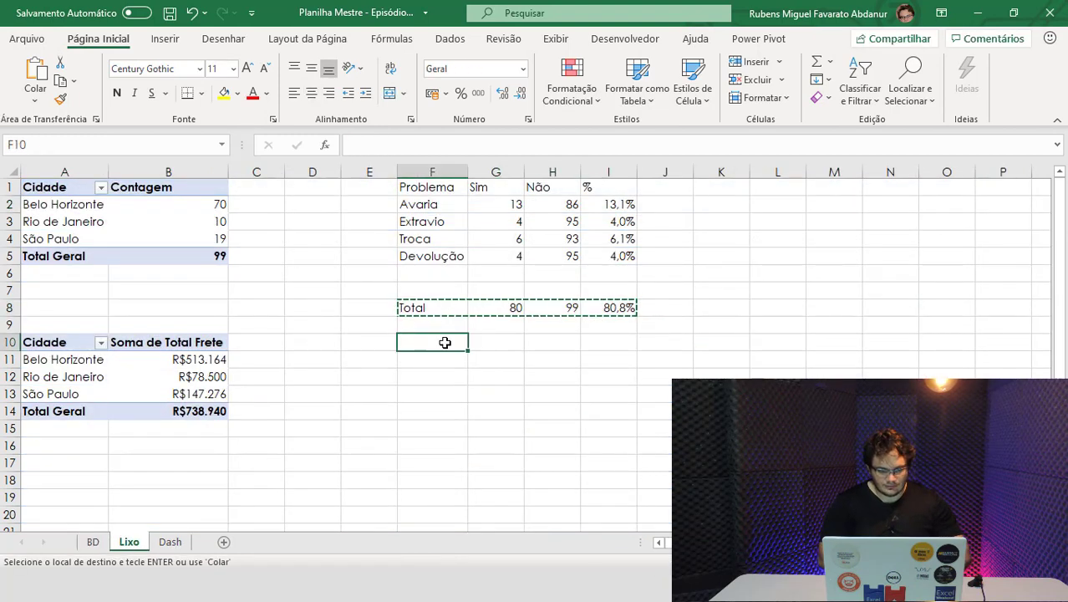
right_click(445, 343)
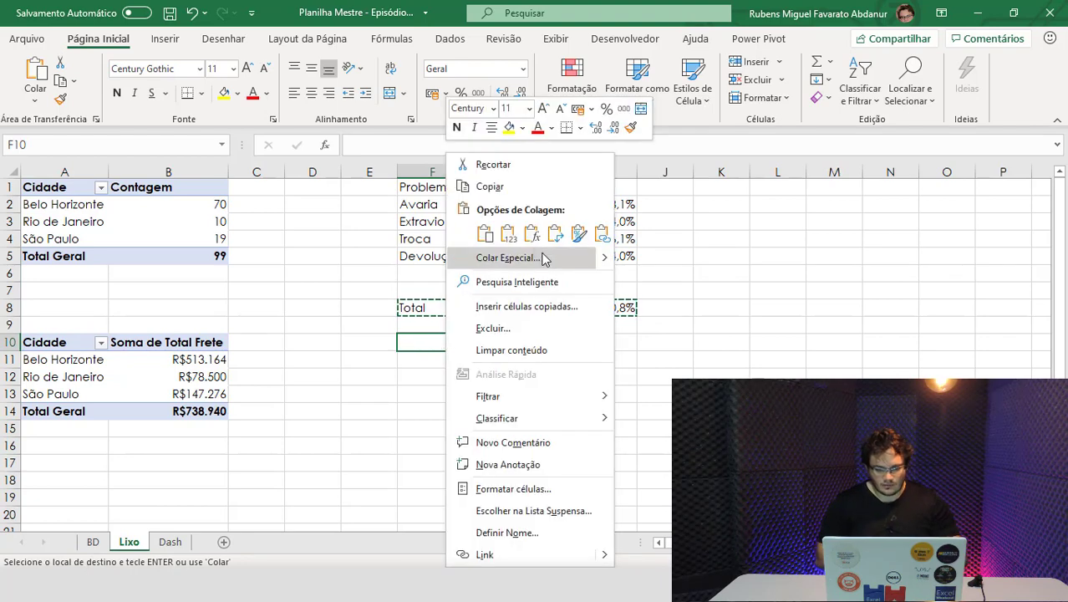
left_click(522, 233)
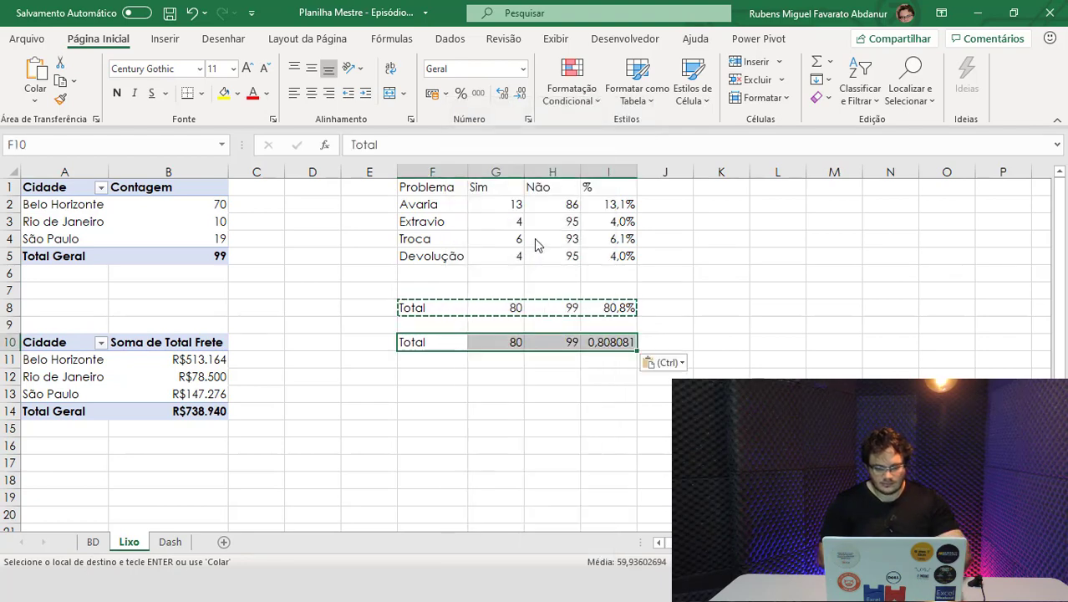
left_click(436, 340)
Label F10 'Erro na nota' and widen column F to fit it.
type("Erro na nota")
key("Return")
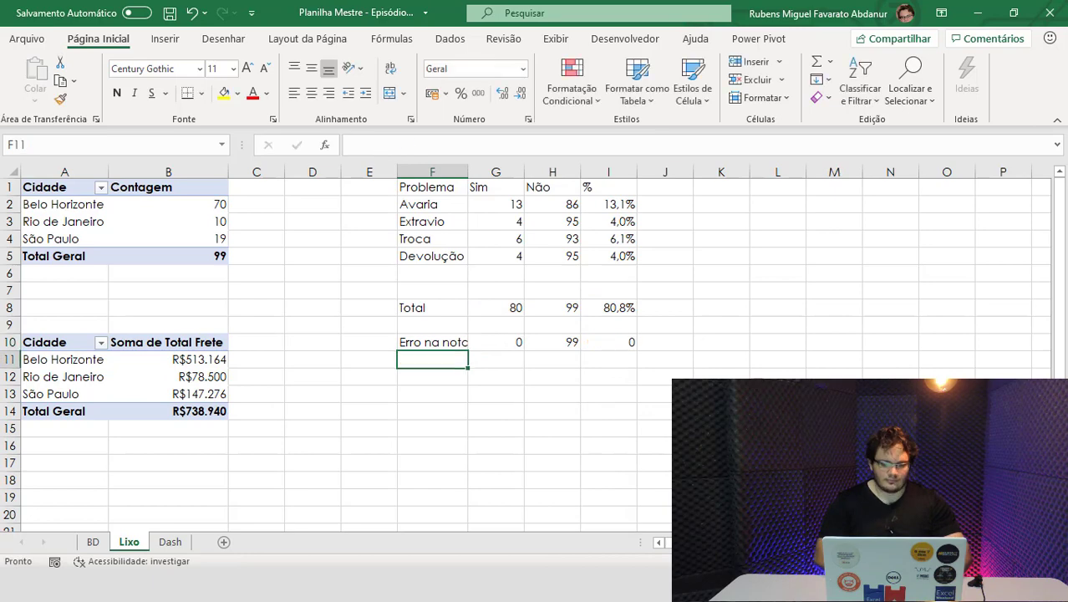
double_click(469, 166)
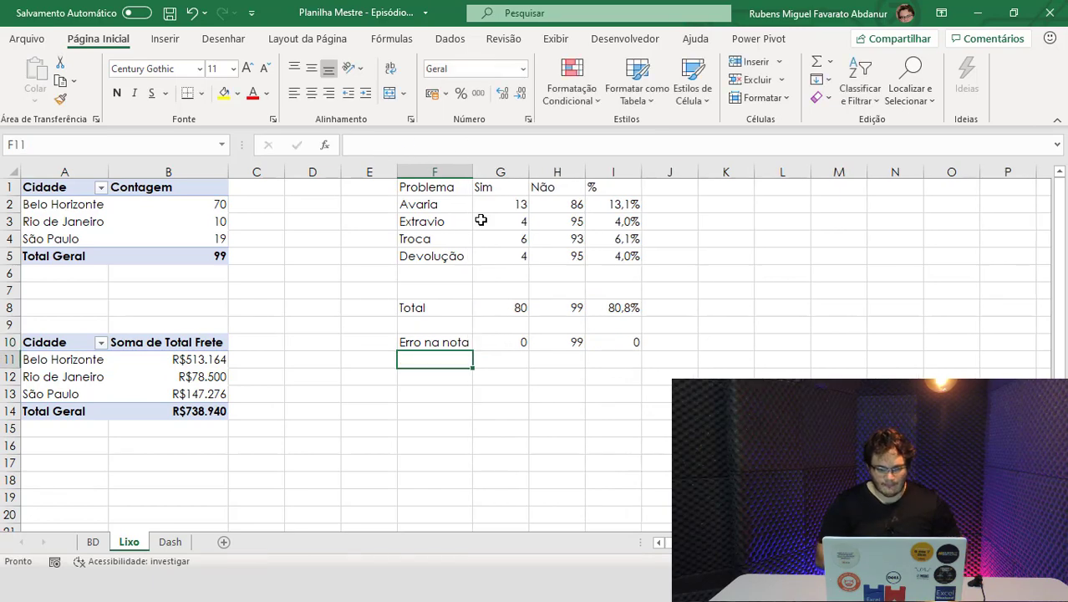
Make G10 count "Sim" in BD's Nota com erro? column with CONT.SE, giving 14.
left_click(504, 332)
left_click(502, 342)
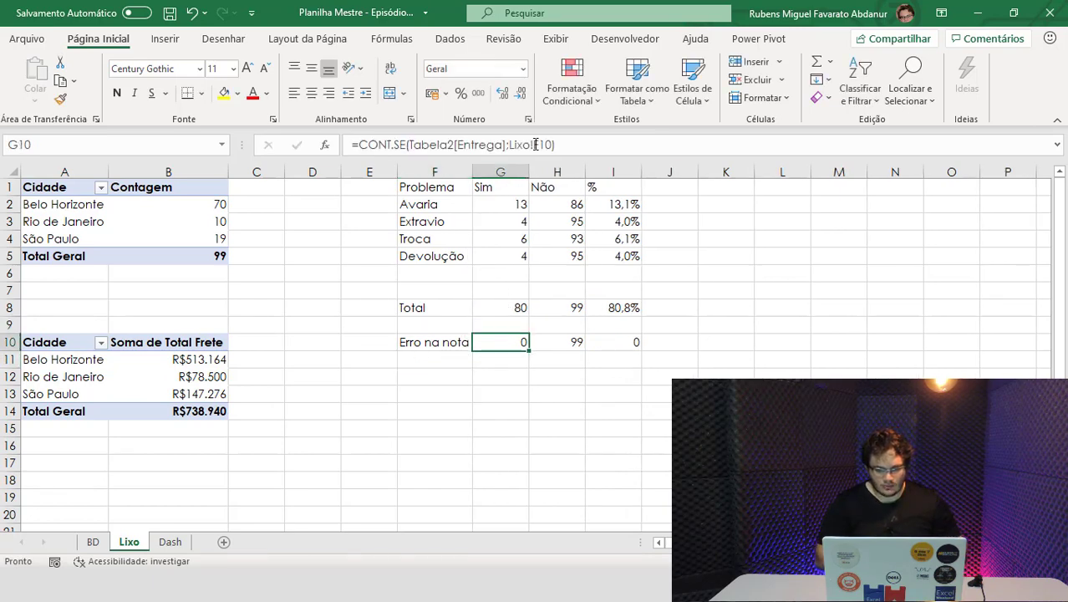
left_click_drag(567, 145, 410, 146)
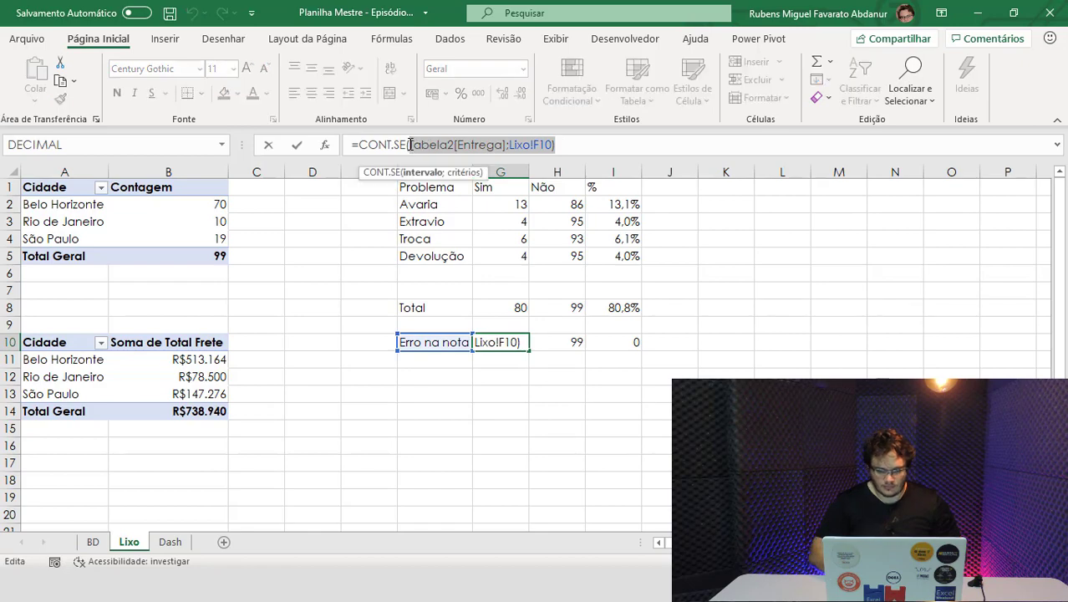
key("BackSpace")
left_click(90, 541)
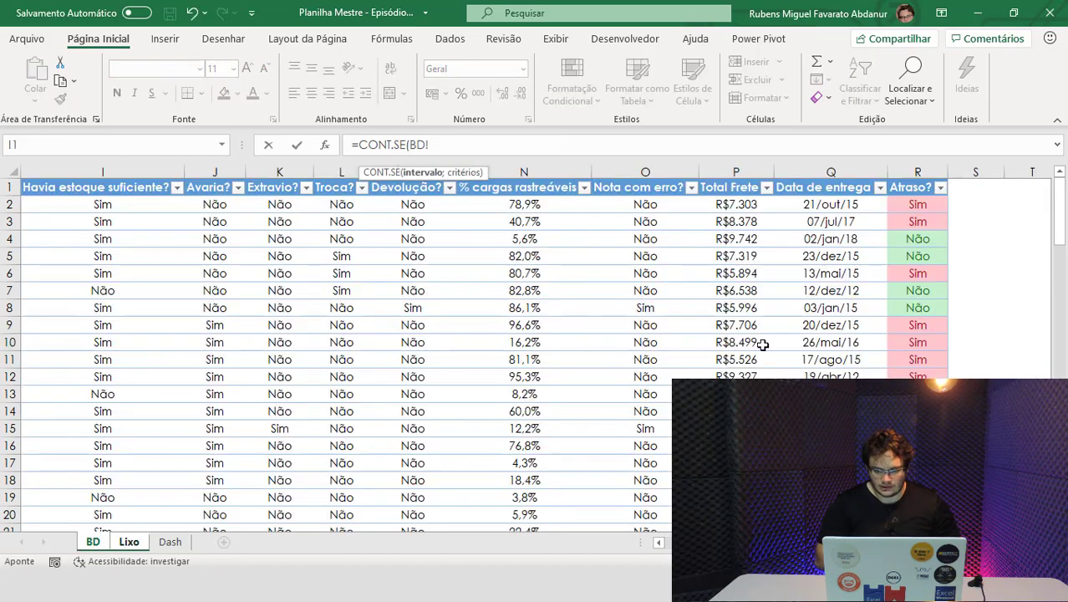
left_click(657, 204)
key("ctrl+shift+Down")
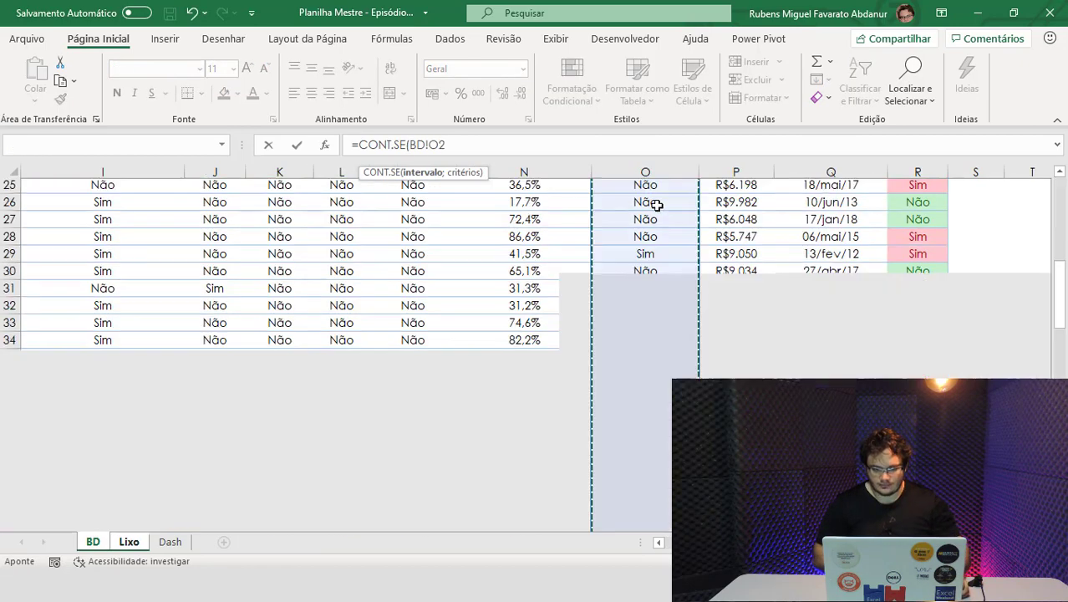
type(";")
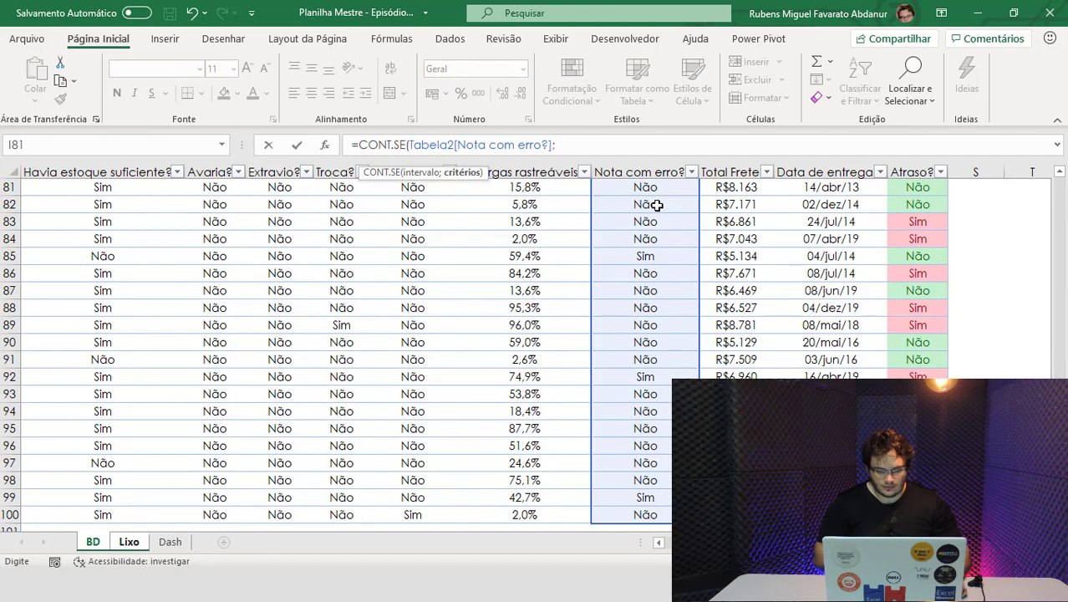
type("\"")
type("\"")
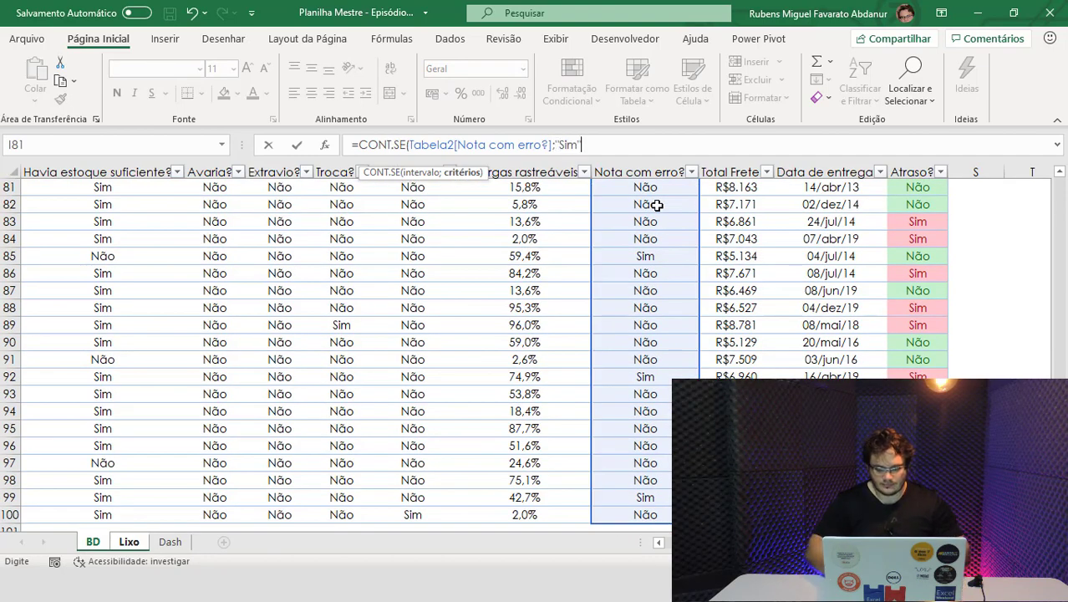
type(")")
key("Return")
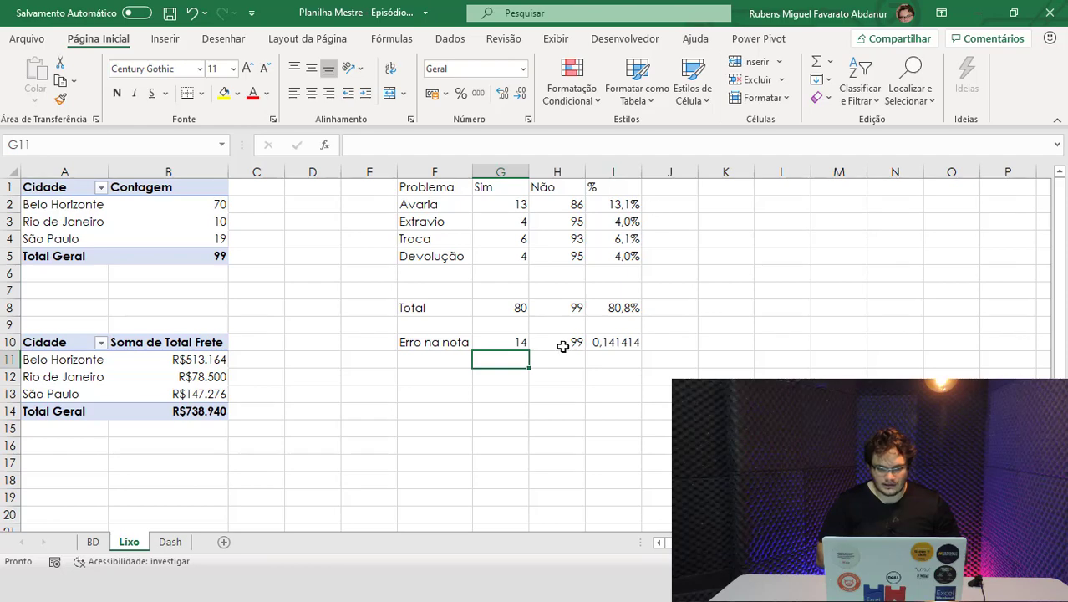
Change H10's CONT.VALORES to count the Nota com erro? column instead of Entrega.
left_click(562, 340)
left_click(499, 339)
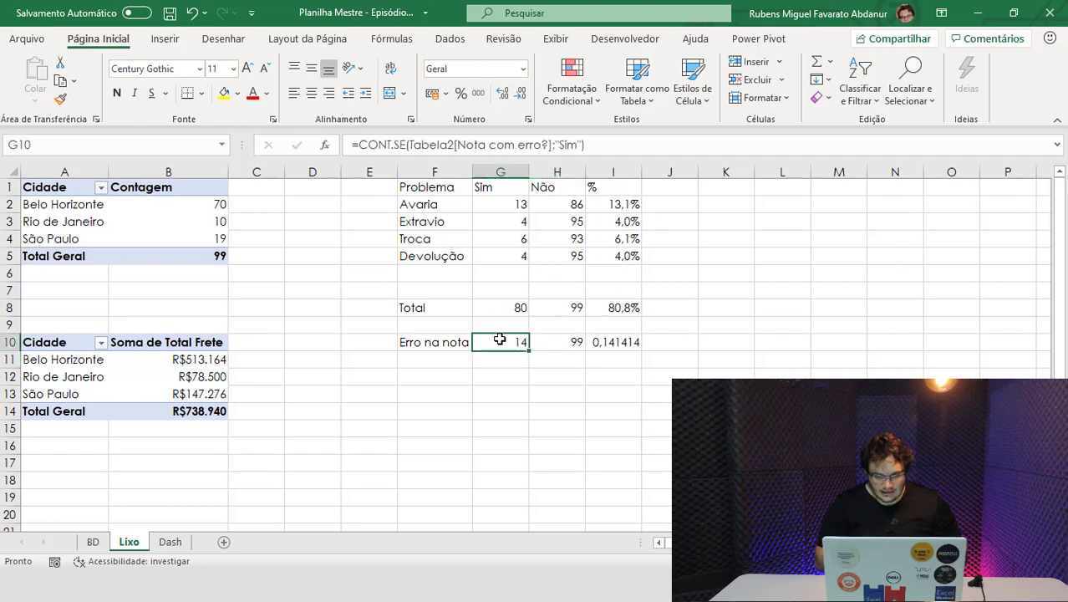
left_click_drag(548, 144, 460, 149)
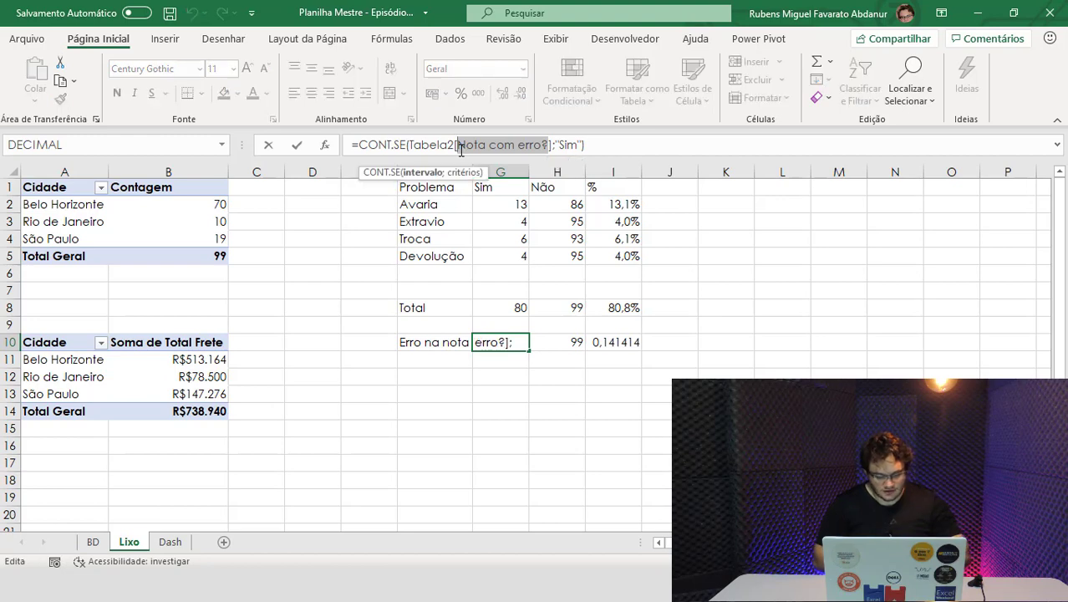
key("Return")
left_click(556, 347)
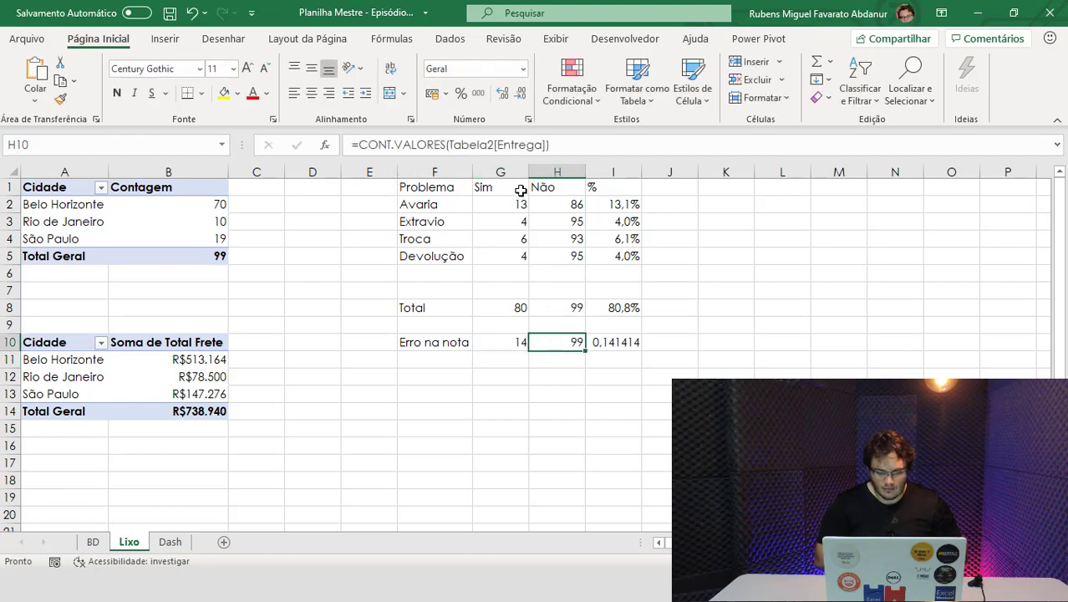
double_click(537, 146)
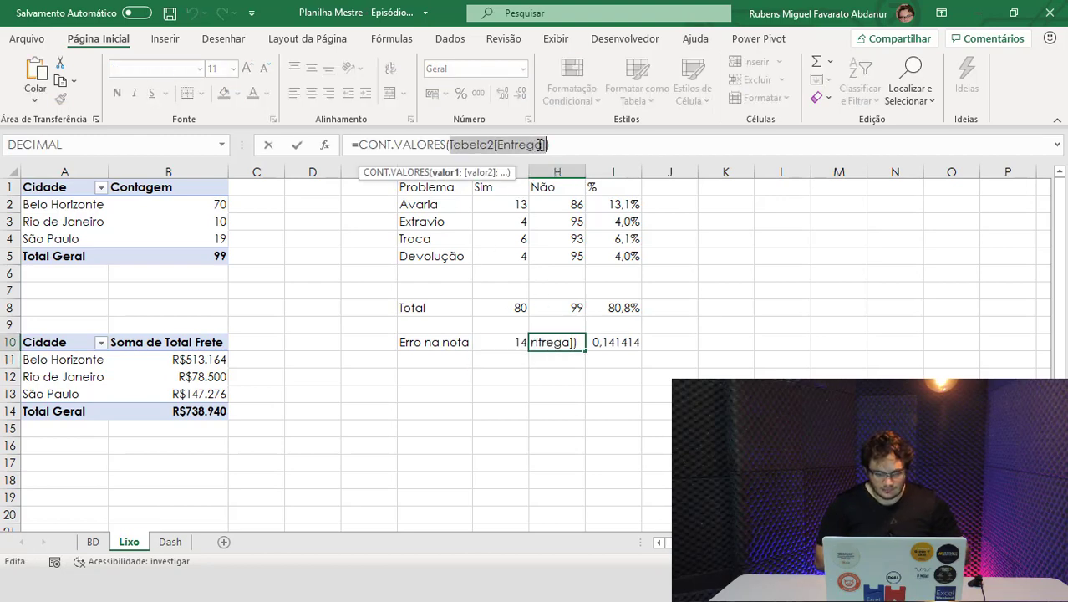
left_click_drag(543, 146, 509, 146)
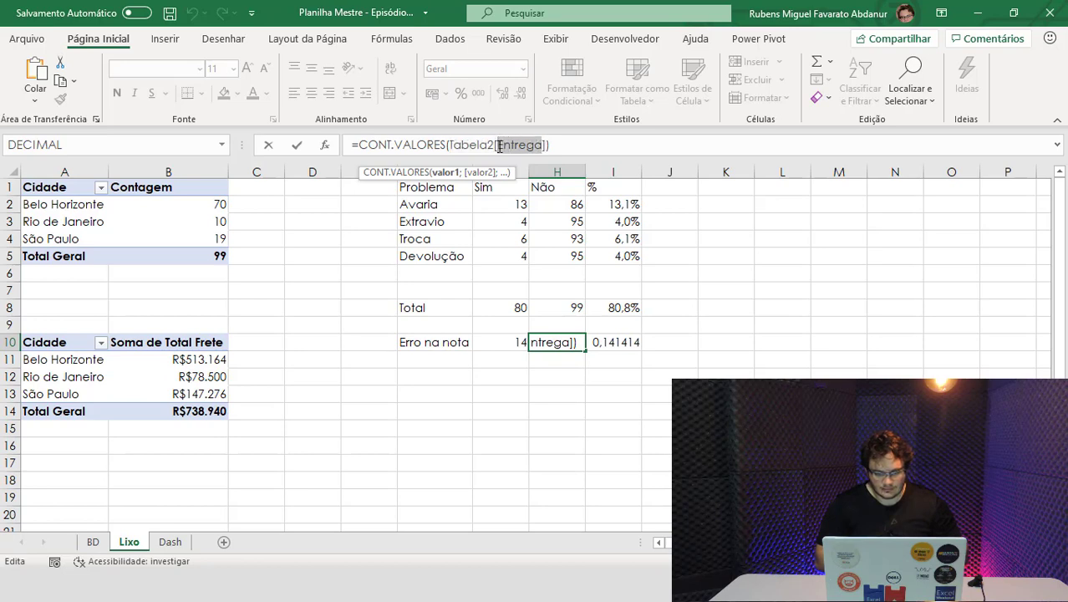
type("Nota com erro?")
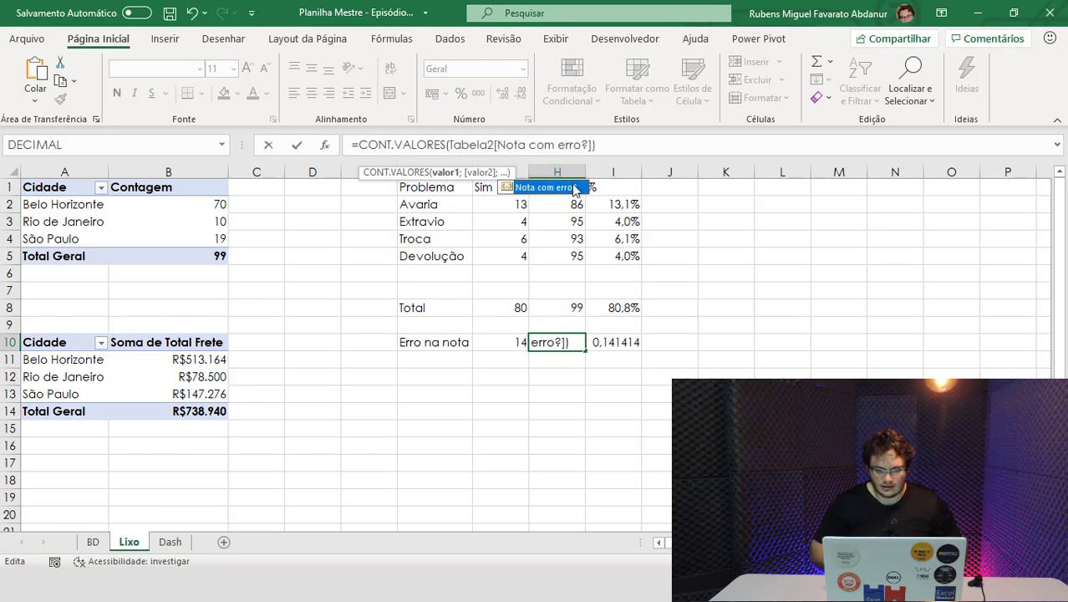
key("Return")
left_click(564, 346)
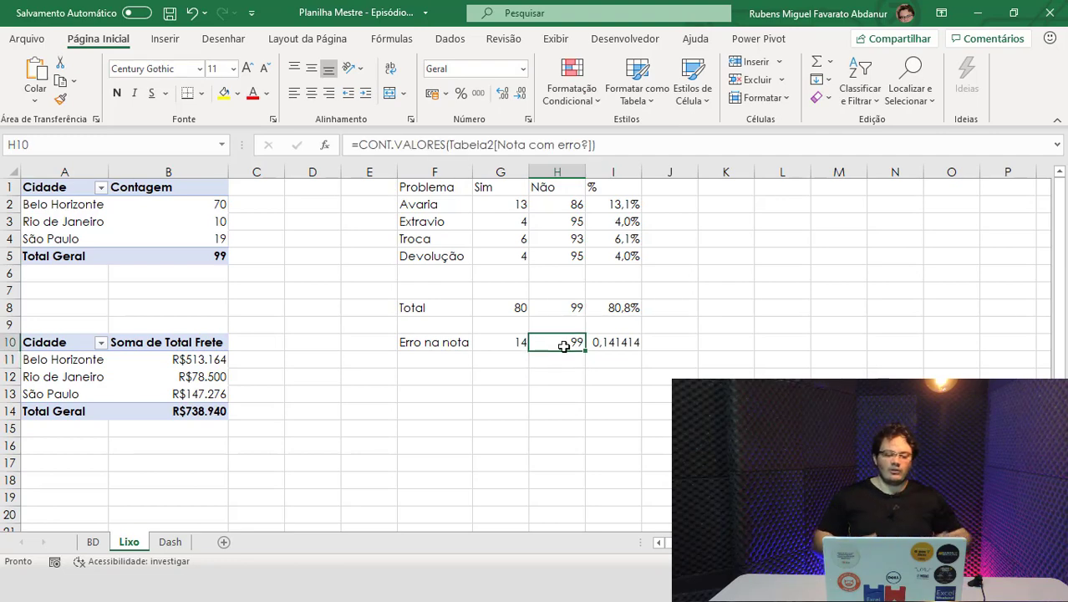
Format I10 as a percentage (14,1%) and return to the Dash sheet.
left_click(623, 346)
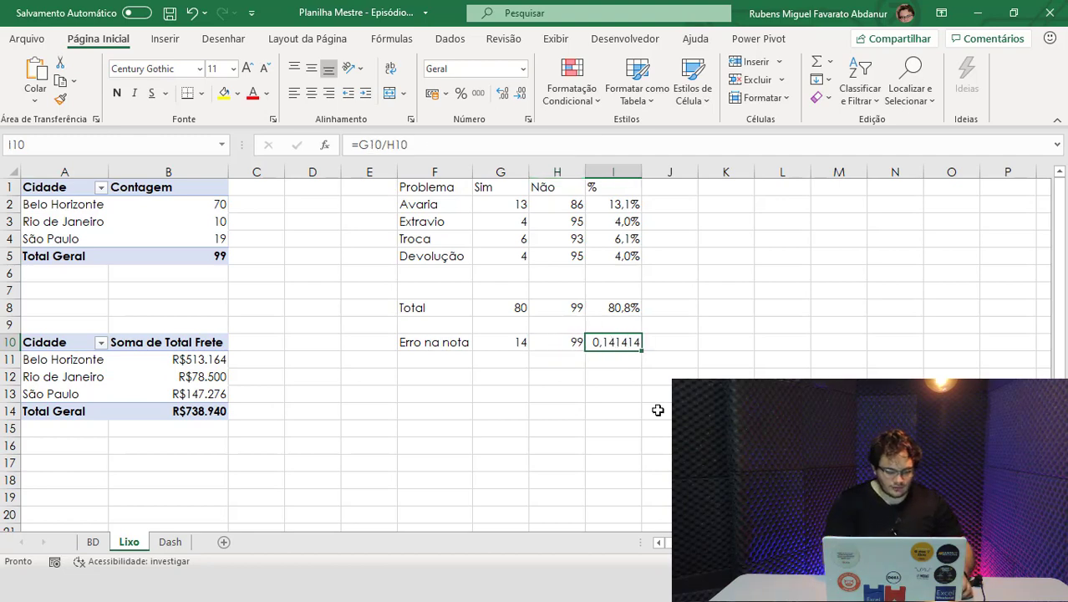
key("ctrl+shift+5")
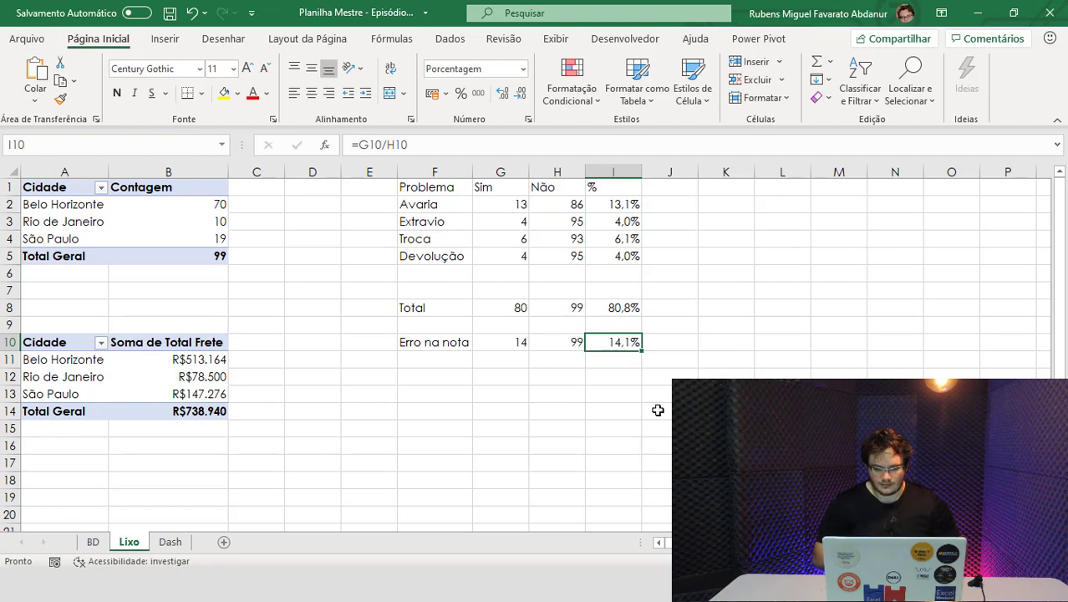
left_click(170, 541)
left_click(918, 249)
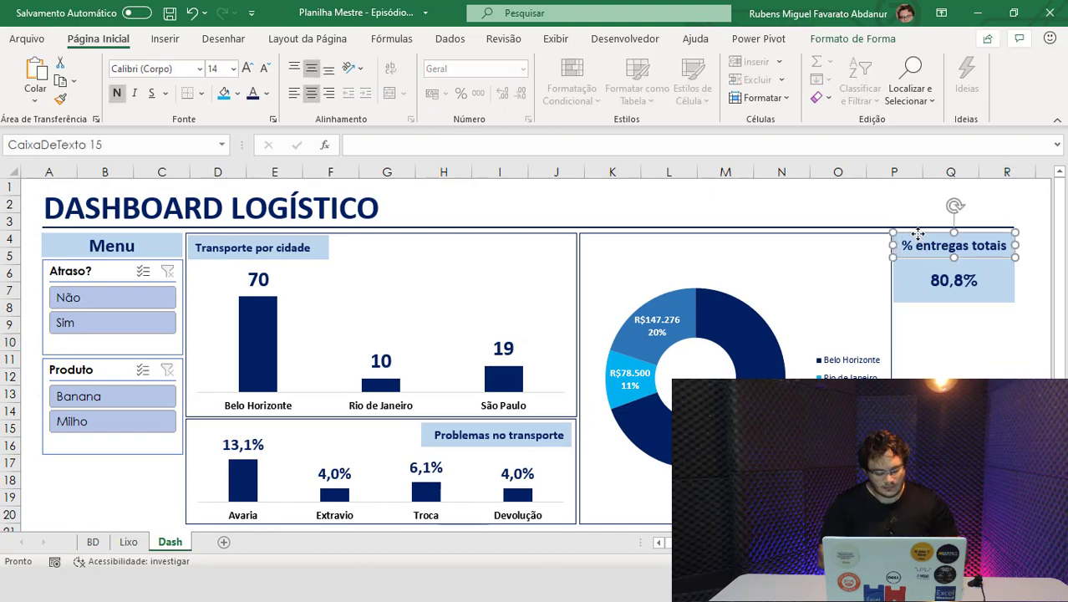
Duplicate the title box as '% Notas com erro' in size 12, placed under the 80,8% card.
left_click_drag(923, 273, 986, 340)
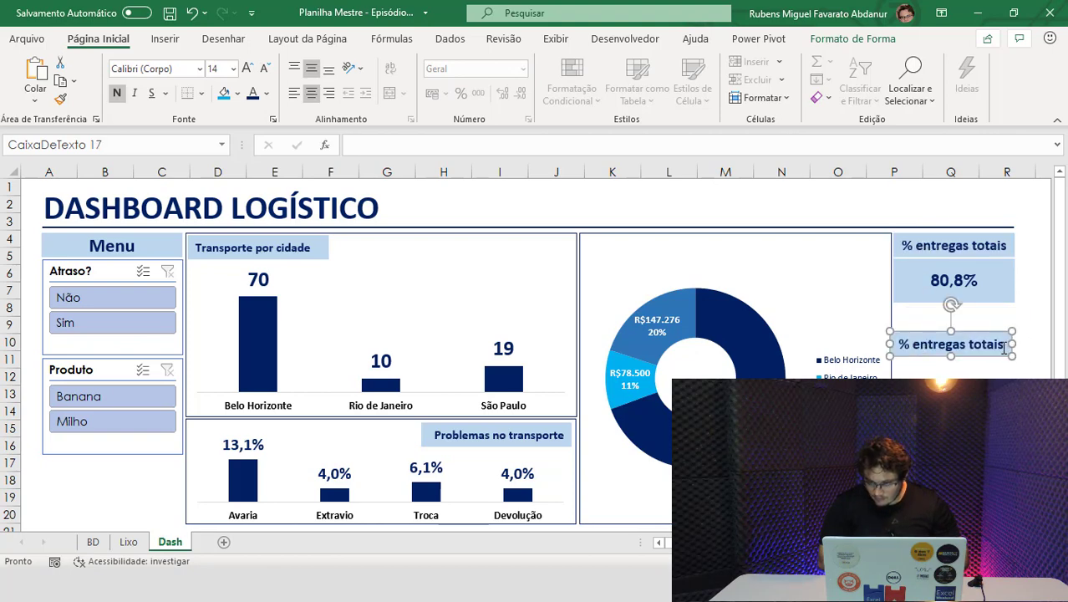
left_click_drag(1005, 348, 930, 347)
type("N")
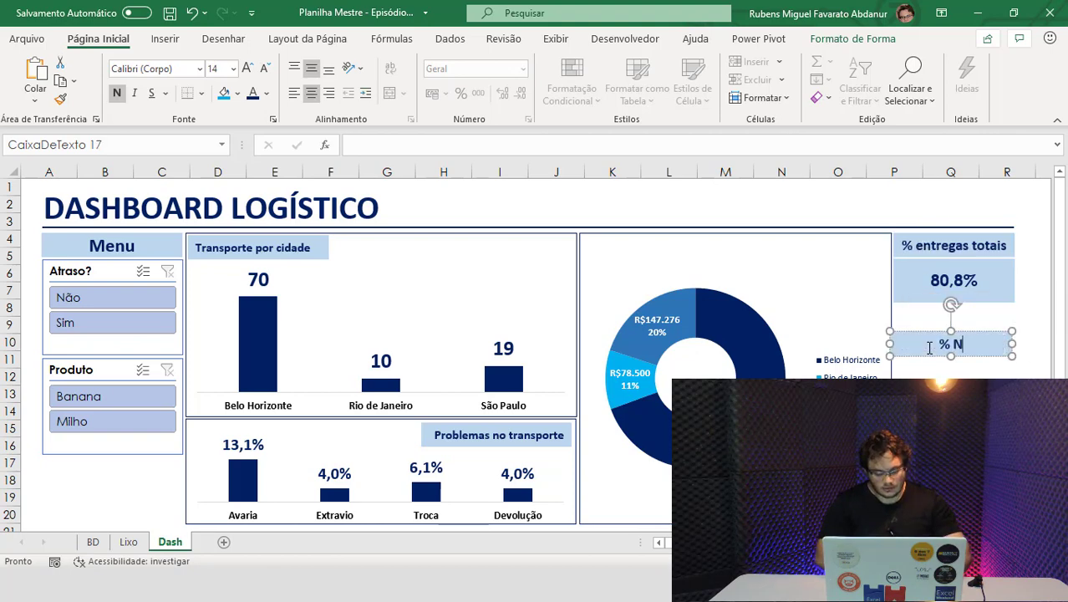
type("otas com err")
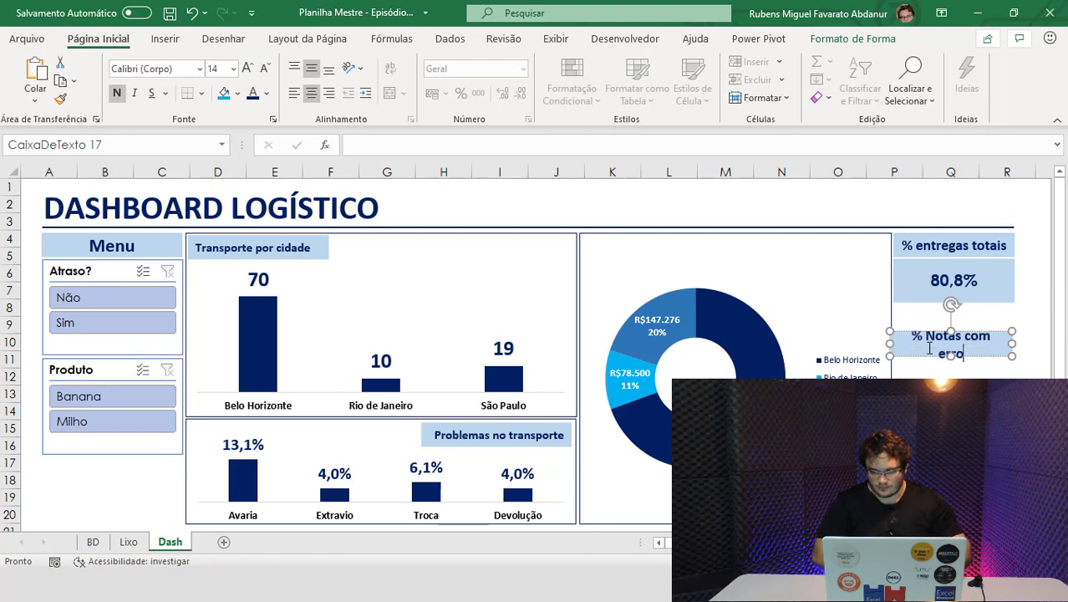
type("o")
key("Escape")
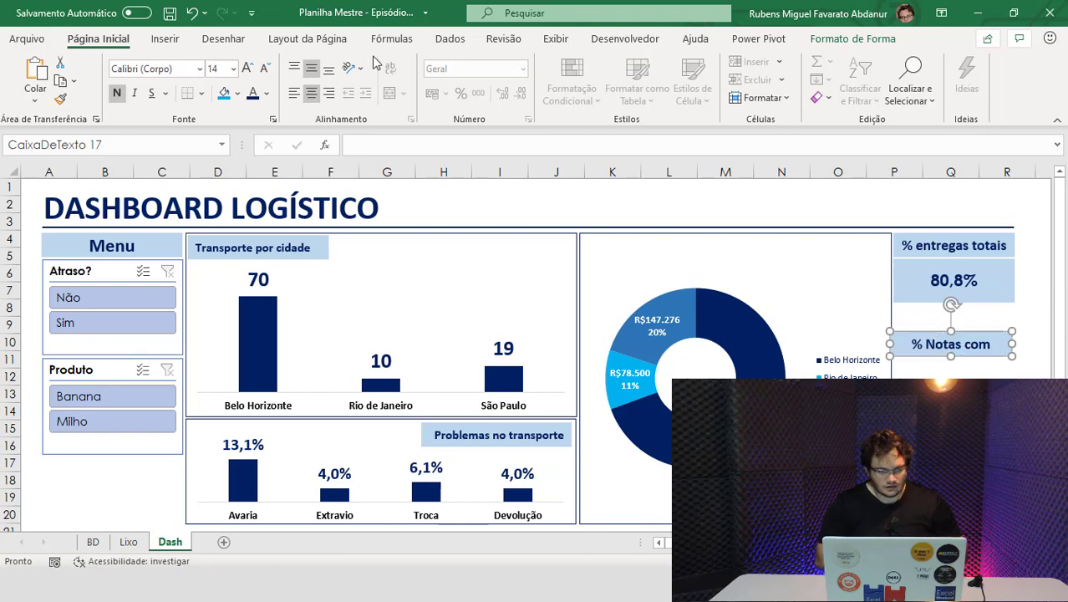
left_click(264, 68)
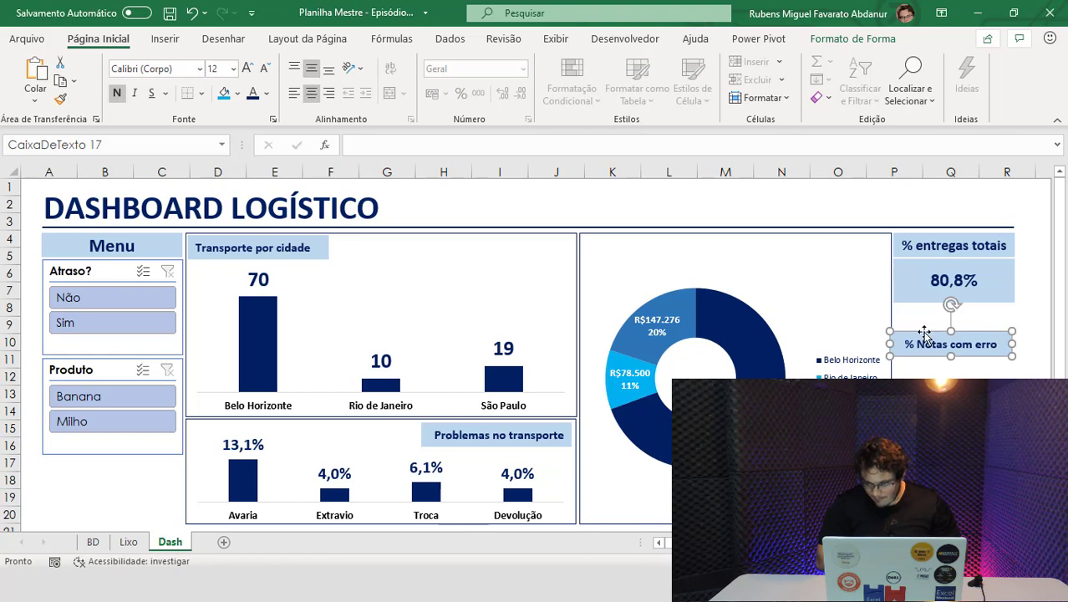
left_click_drag(931, 334, 929, 317)
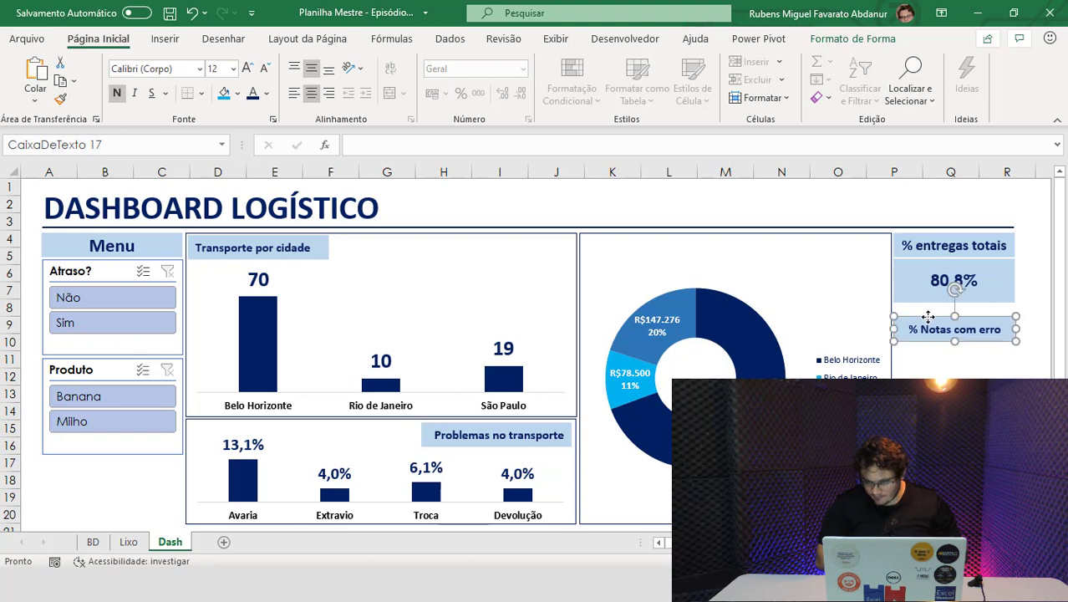
left_click(923, 294)
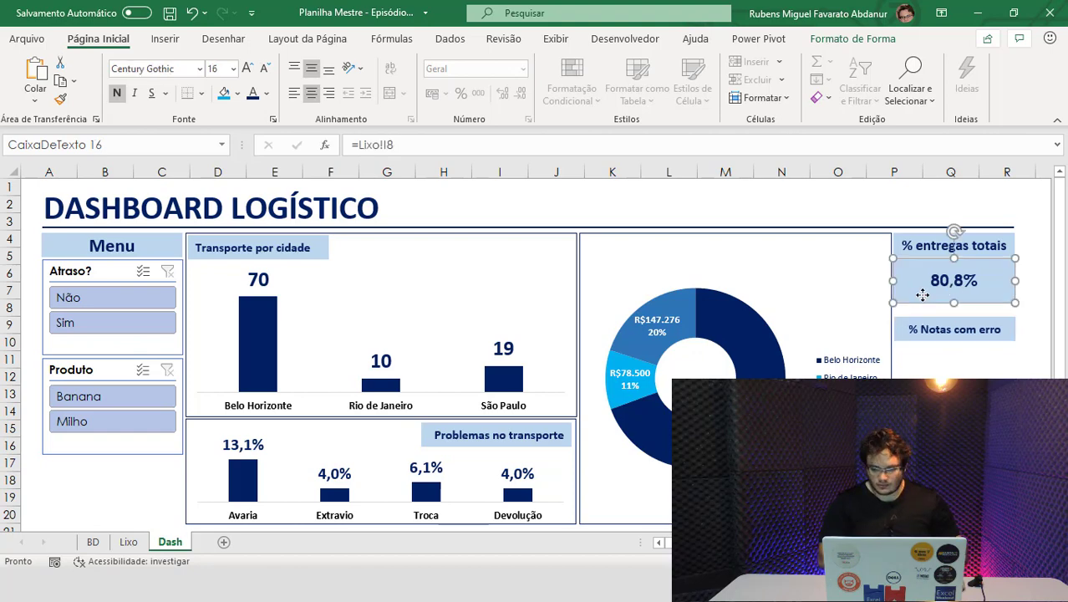
Duplicate the 80,8% box below the label and relink it to =Lixo!I10, showing 14,1%.
mouse_move(928, 284)
left_mouse_down("ctrl")
mouse_move(931, 370)
mouse_move(957, 366)
left_mouse_up("ctrl")
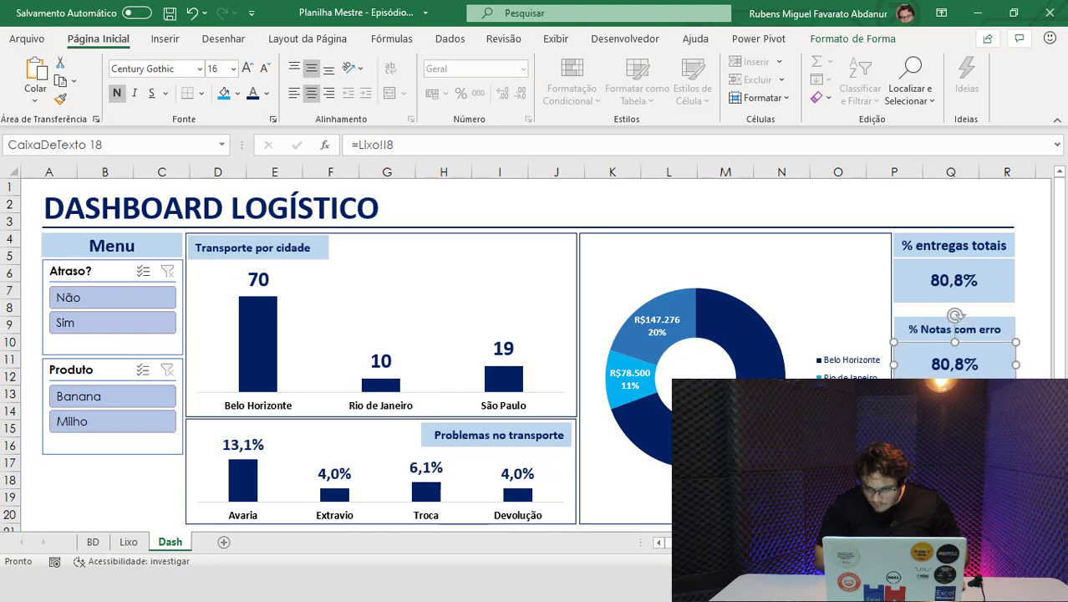
left_click(950, 427)
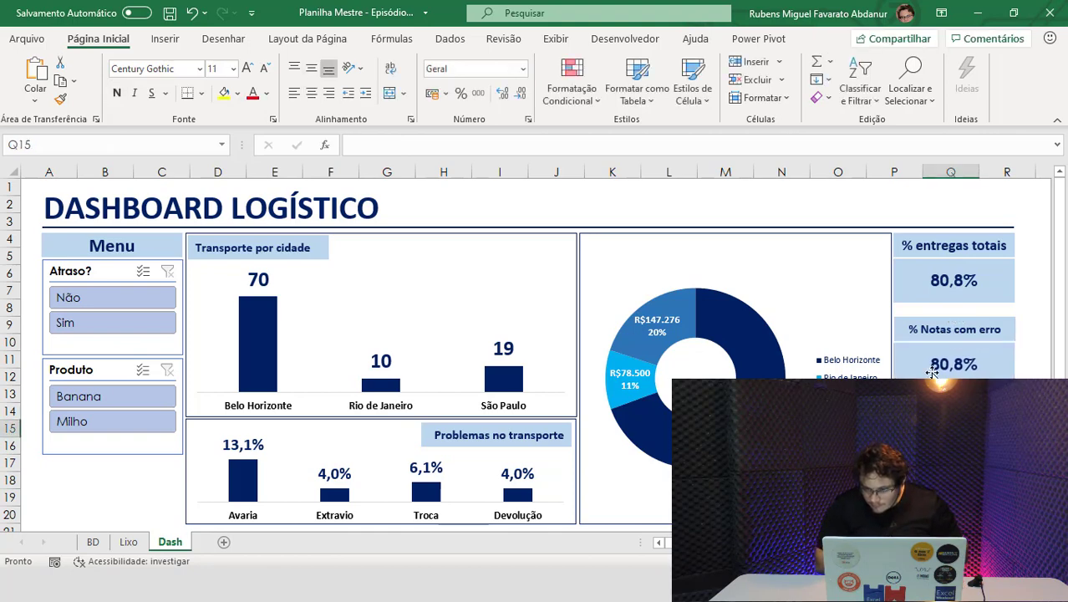
left_click(907, 366)
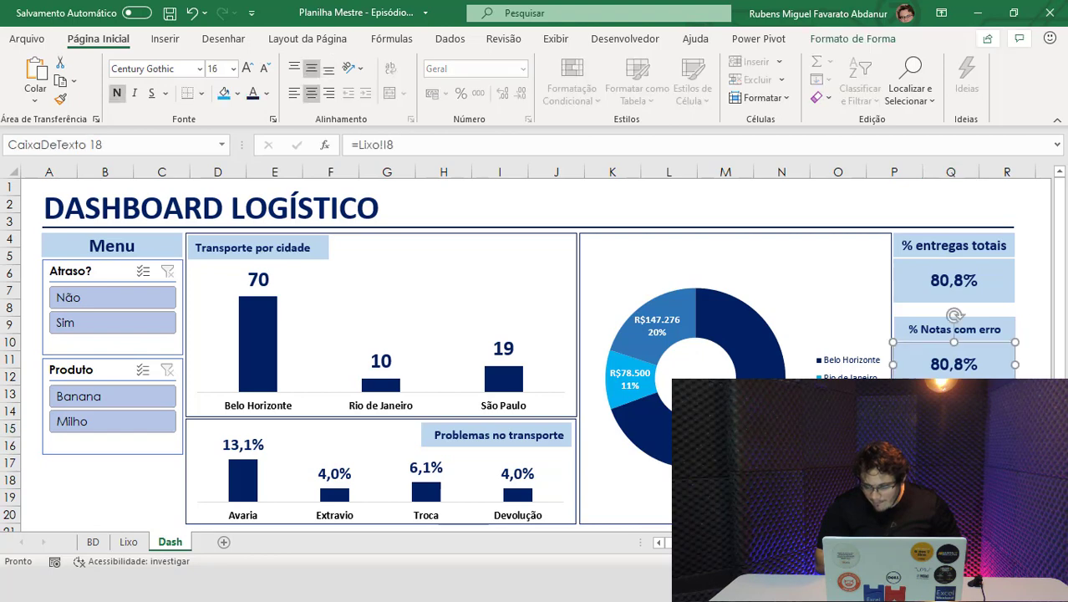
key("Escape")
left_click(934, 360)
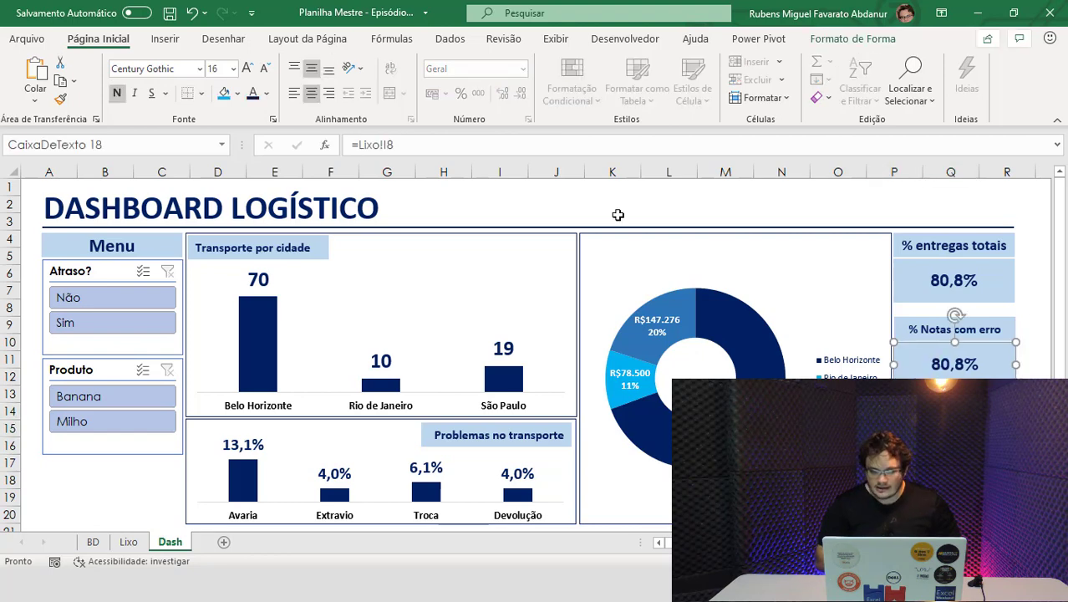
left_click_drag(409, 144, 357, 144)
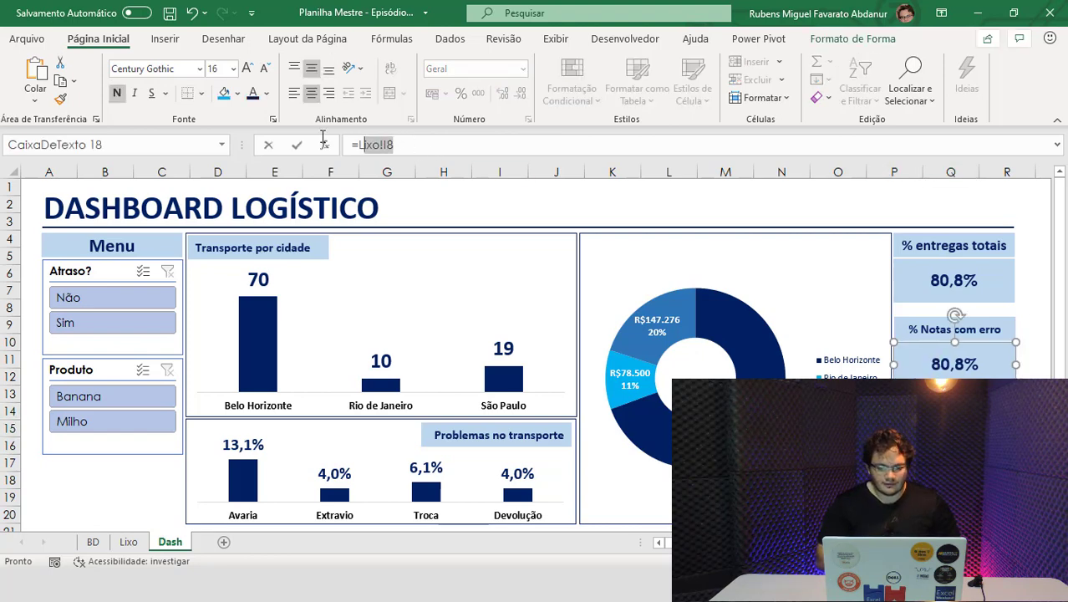
key("BackSpace")
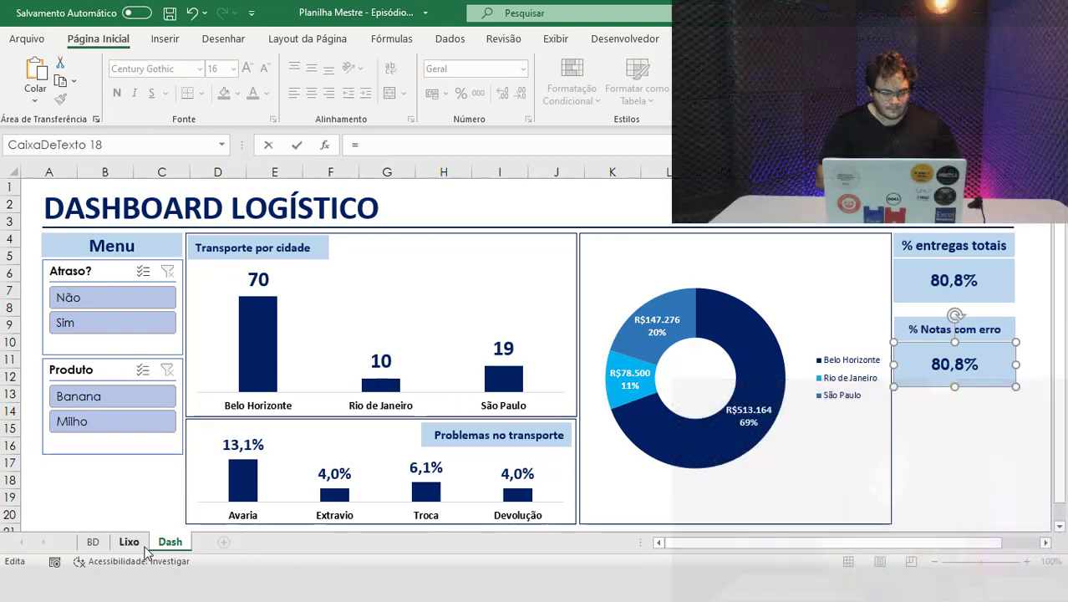
left_click(128, 542)
left_click(631, 342)
key("Return")
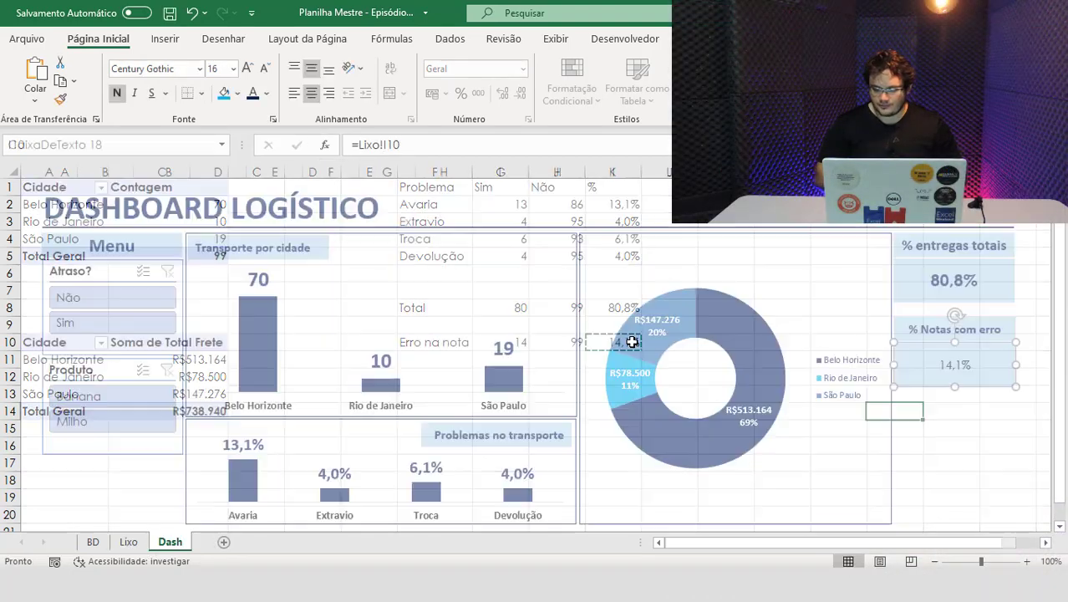
Copy the 80,8% card's formatting onto the 14,1% box with Format Painter.
left_click(997, 293)
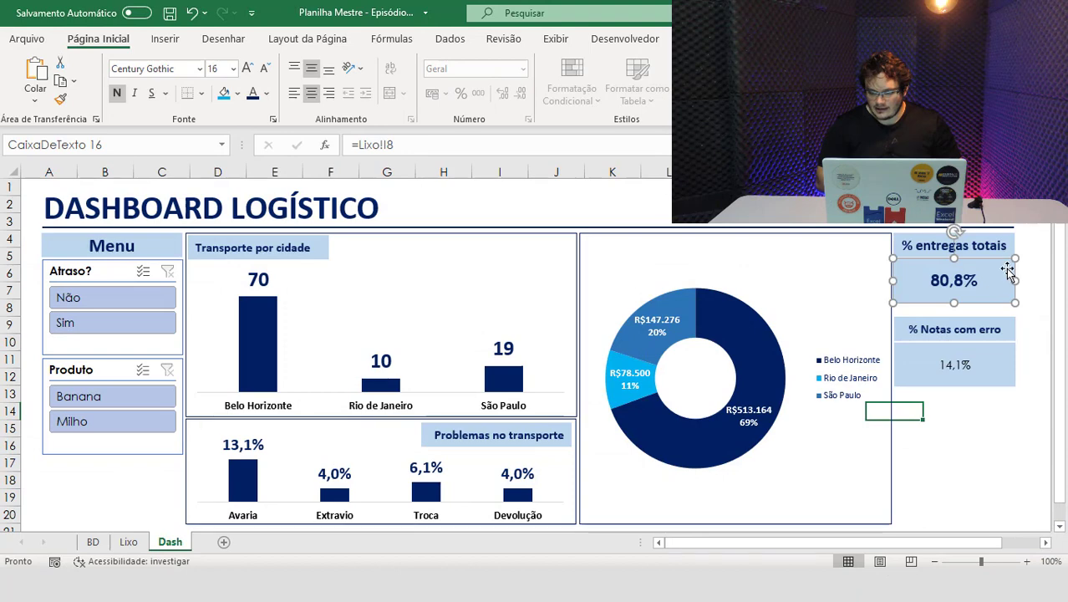
left_click(60, 99)
left_click(955, 346)
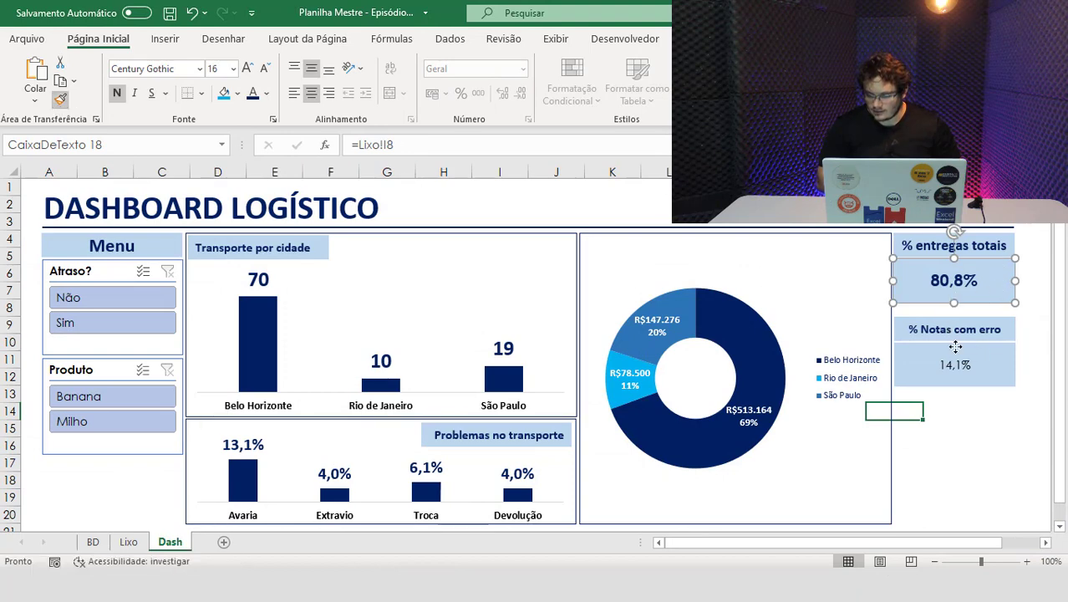
left_click(986, 478)
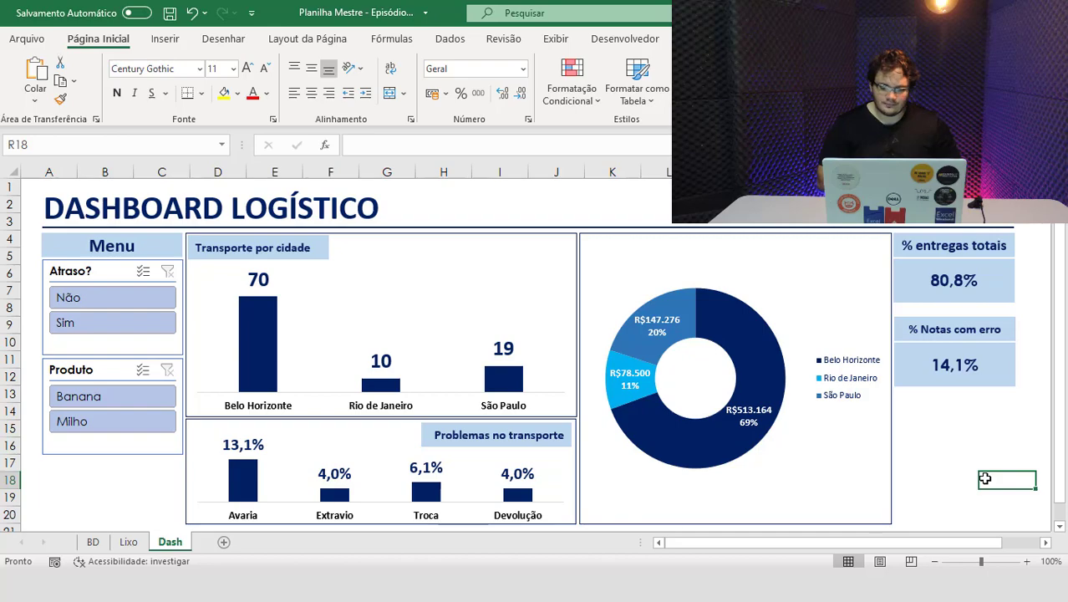
Inspect a % cargas rastreáveis value in BD's N2, then move on to the Lixo sheet.
left_click(92, 542)
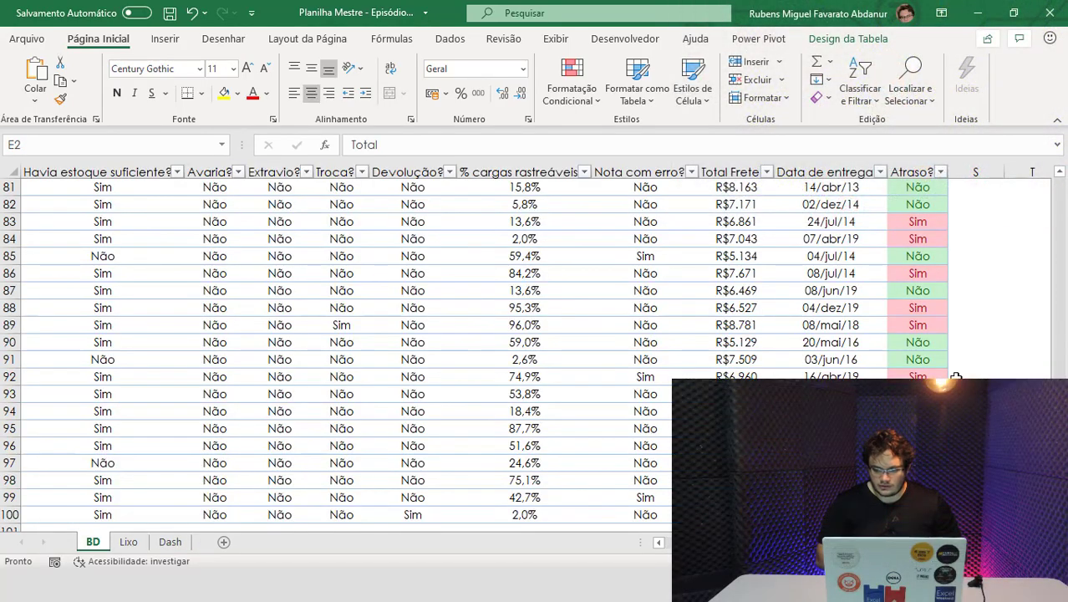
scroll(754, 245, "up", 7)
scroll(755, 245, "up", 20)
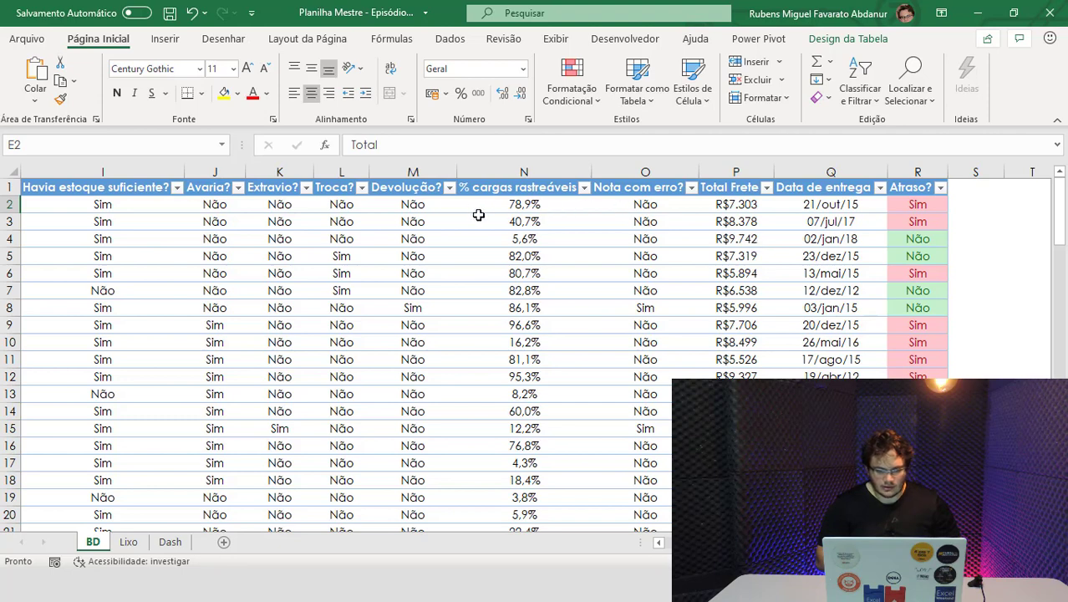
left_click(505, 207)
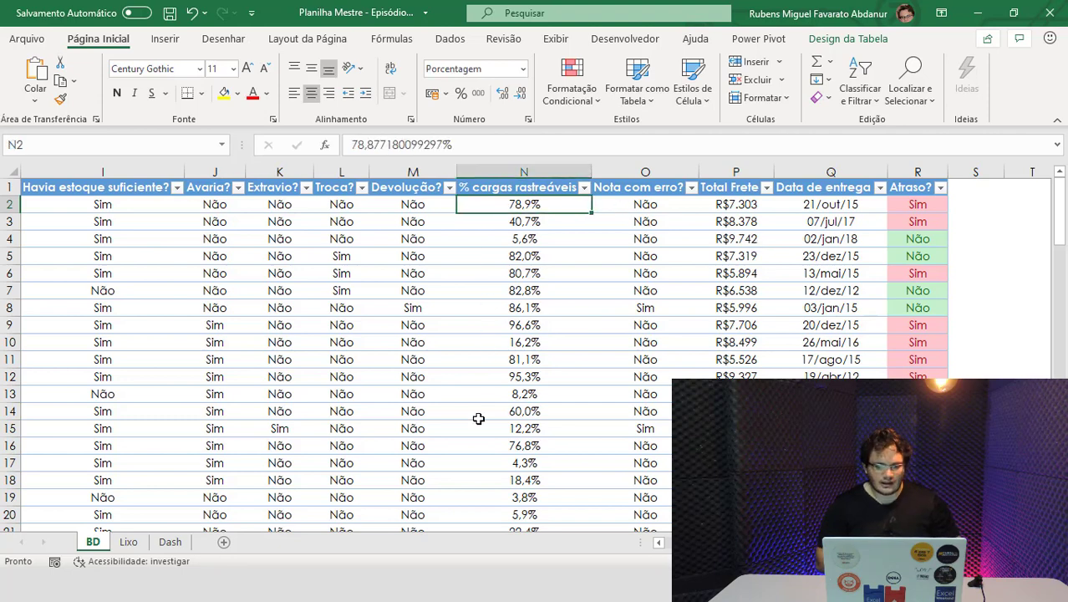
left_click(169, 541)
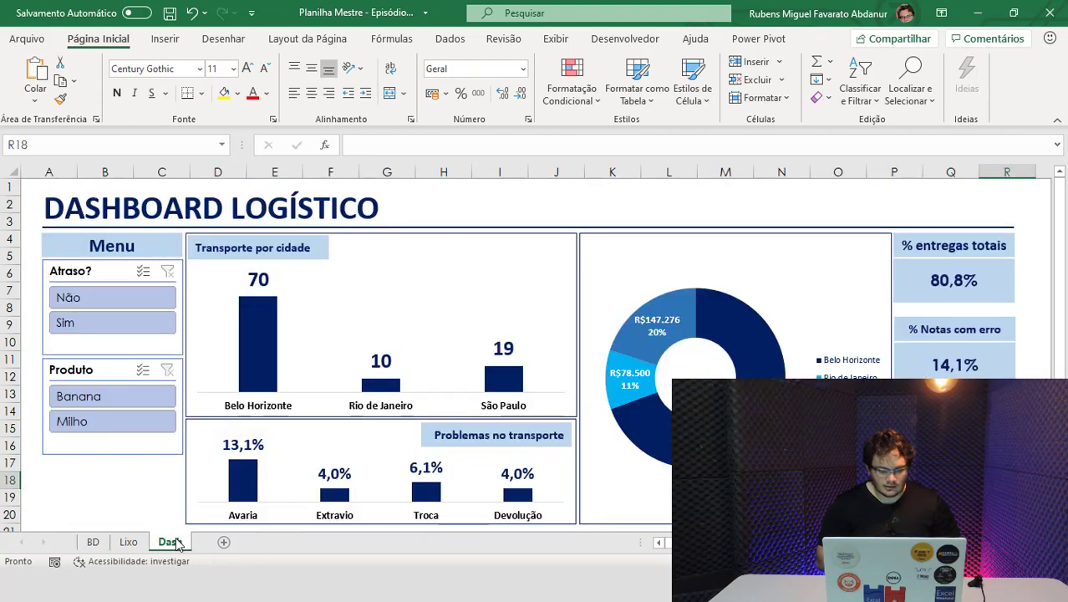
left_click(93, 545)
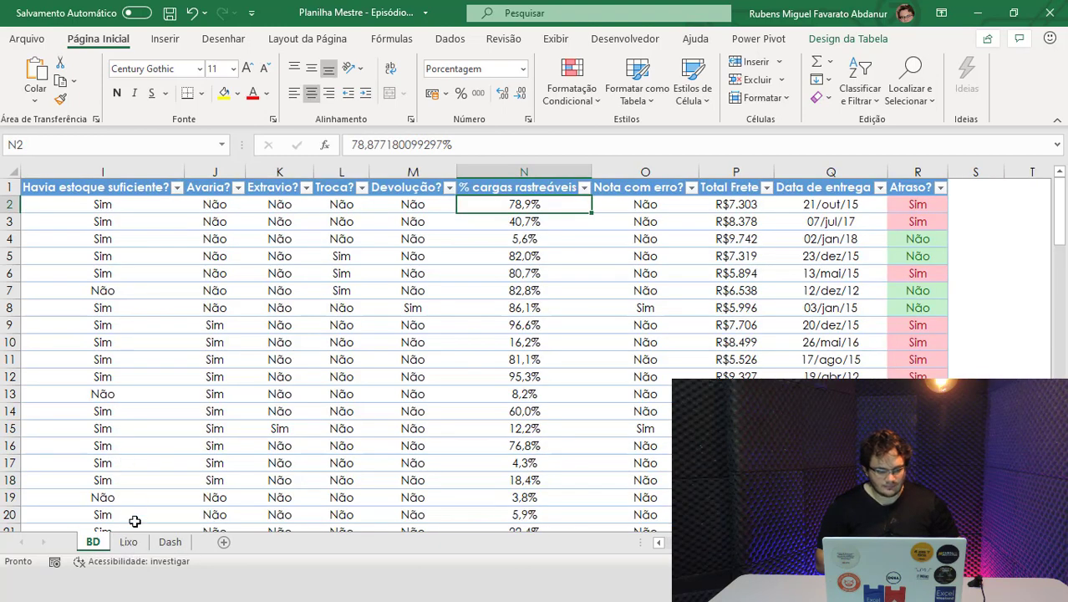
left_click(129, 542)
Copy the freight-by-city pivot table A10:B14 and paste it at A17.
left_click_drag(67, 342, 215, 411)
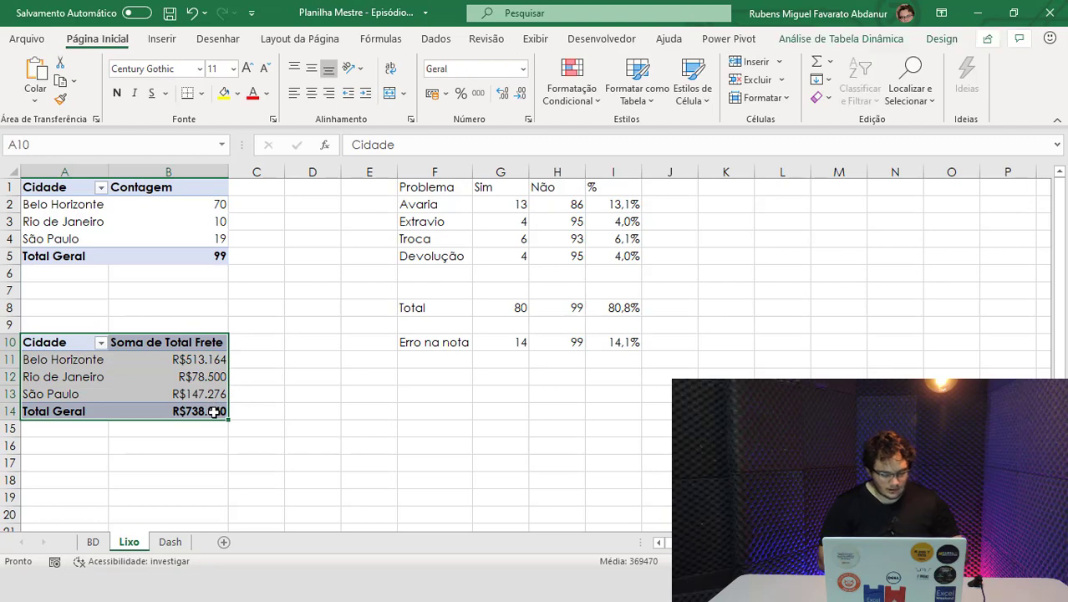
key("ctrl+c")
left_click(51, 472)
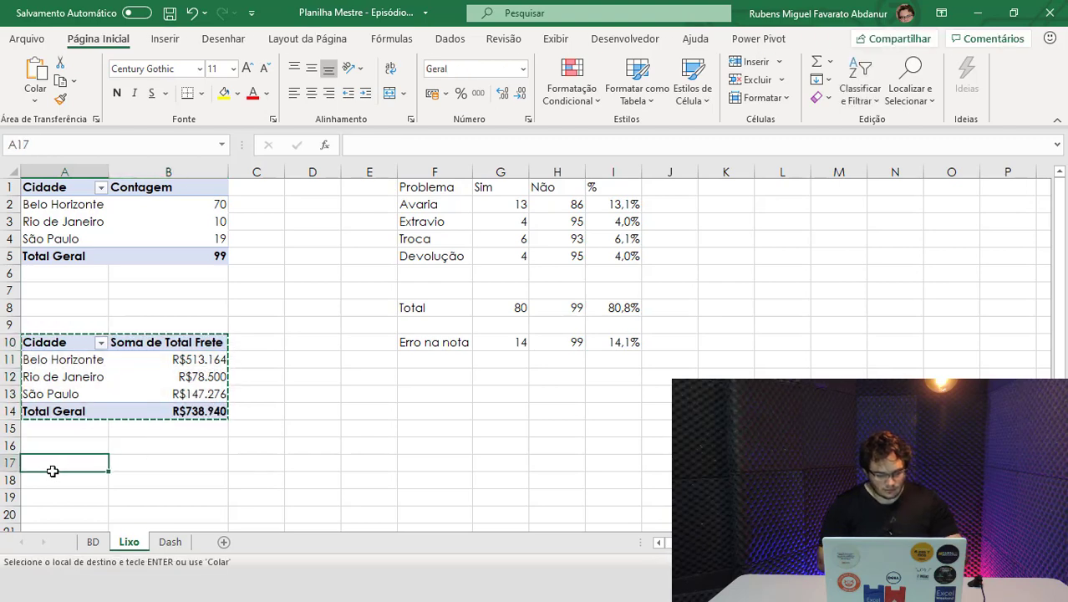
key("ctrl+v")
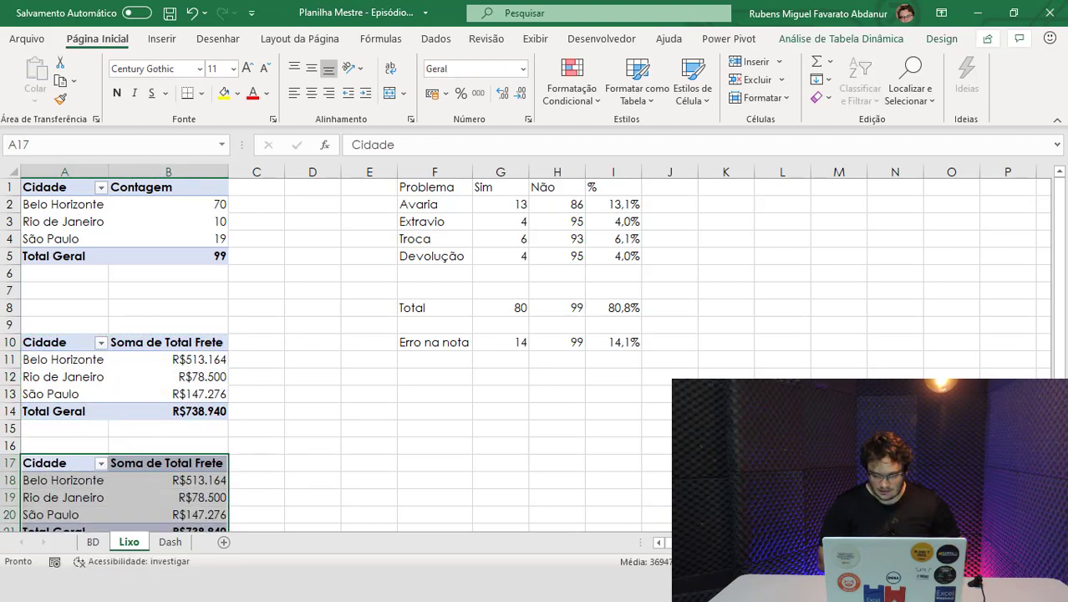
scroll(251, 398, "down", 2)
scroll(251, 399, "down", 2)
Replace Soma de Total Frete with % cargas rastreáveis as the copied pivot's values.
left_click(138, 427)
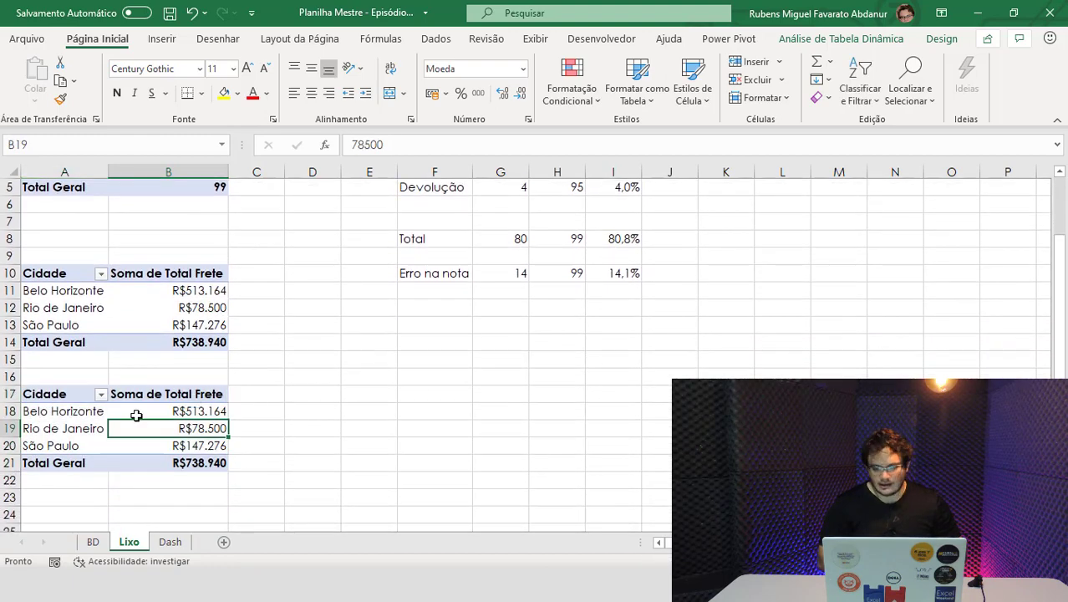
left_click(823, 39)
left_click(977, 80)
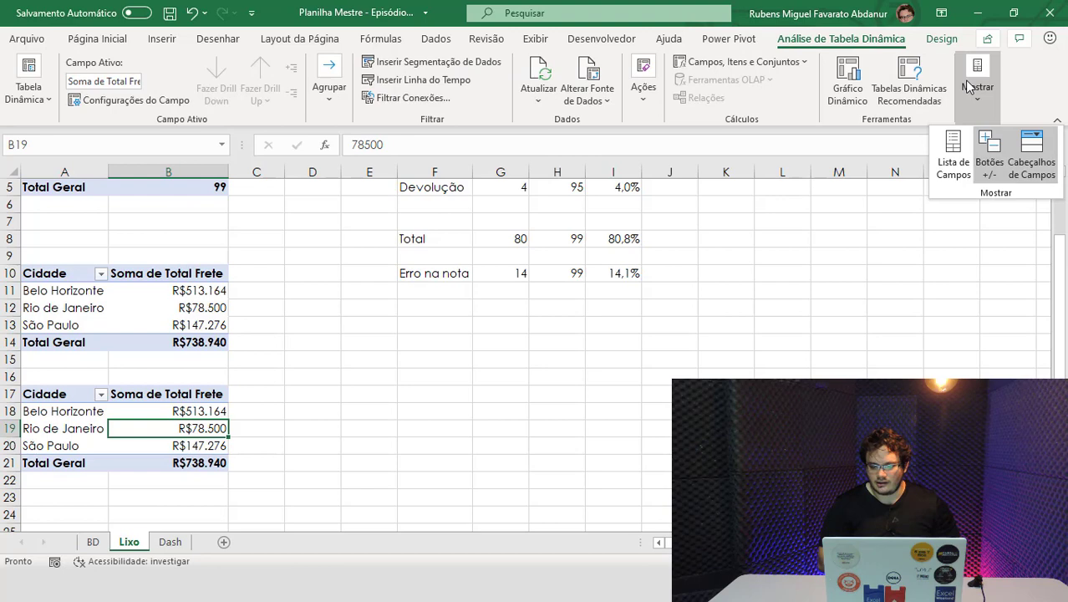
left_click(952, 151)
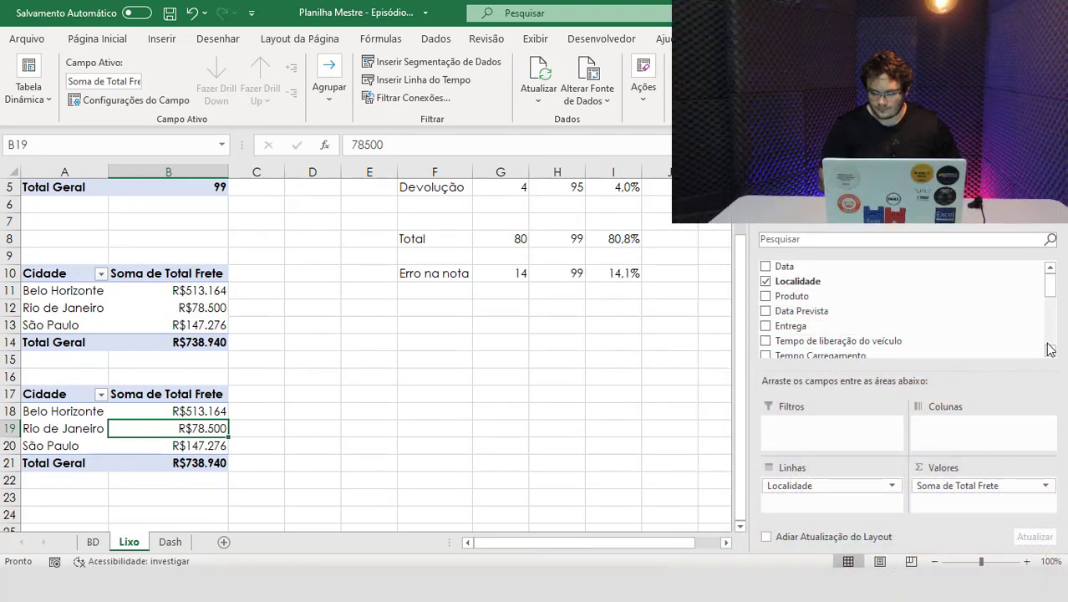
mouse_move(919, 485)
left_mouse_down()
mouse_move(578, 393)
mouse_move(1066, 380)
left_mouse_up()
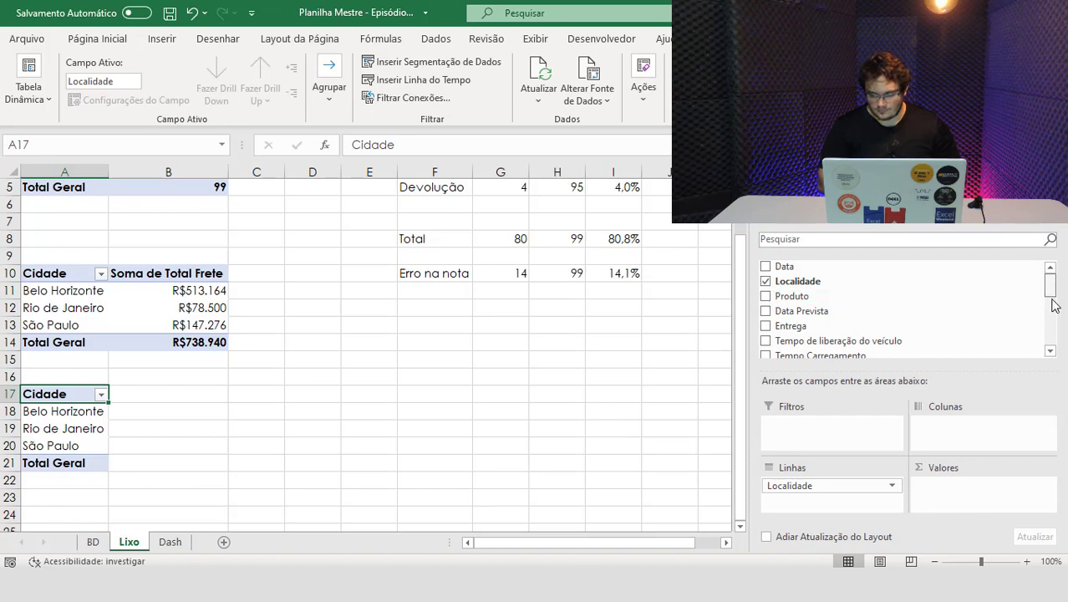
mouse_move(1052, 303)
left_mouse_down()
mouse_move(1055, 346)
mouse_move(1057, 330)
left_mouse_up()
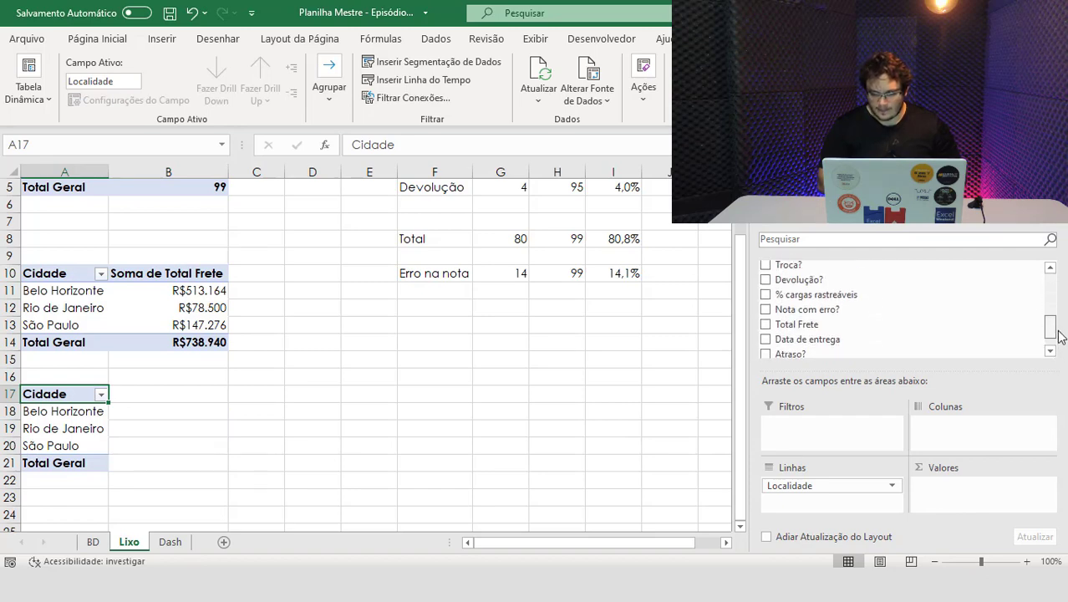
left_click_drag(852, 294, 994, 511)
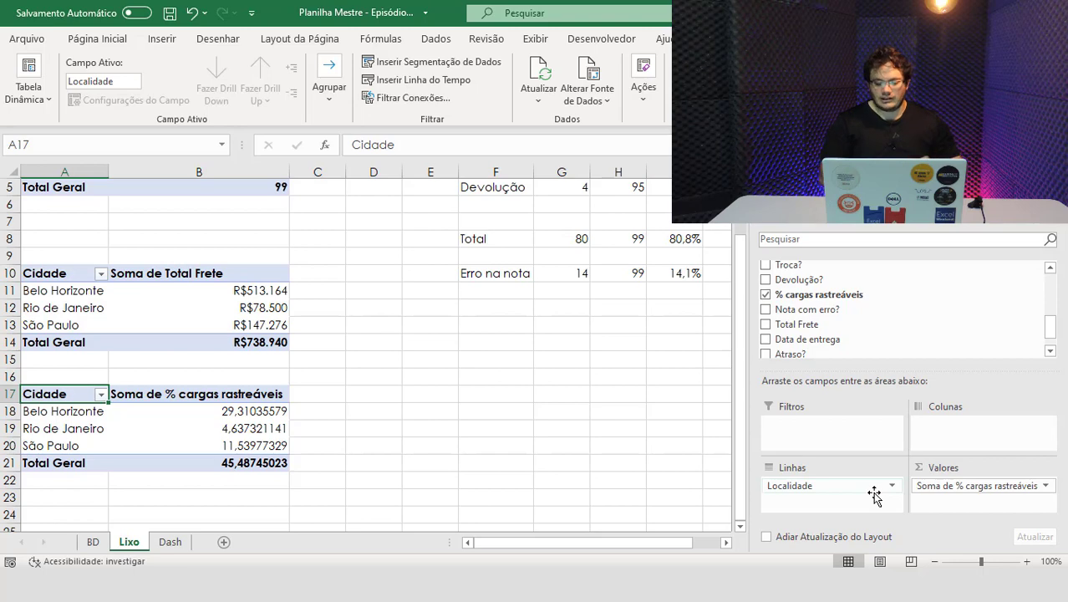
Summarise the % cargas rastreáveis value field by average instead of sum.
left_click(1048, 486)
left_click(1048, 488)
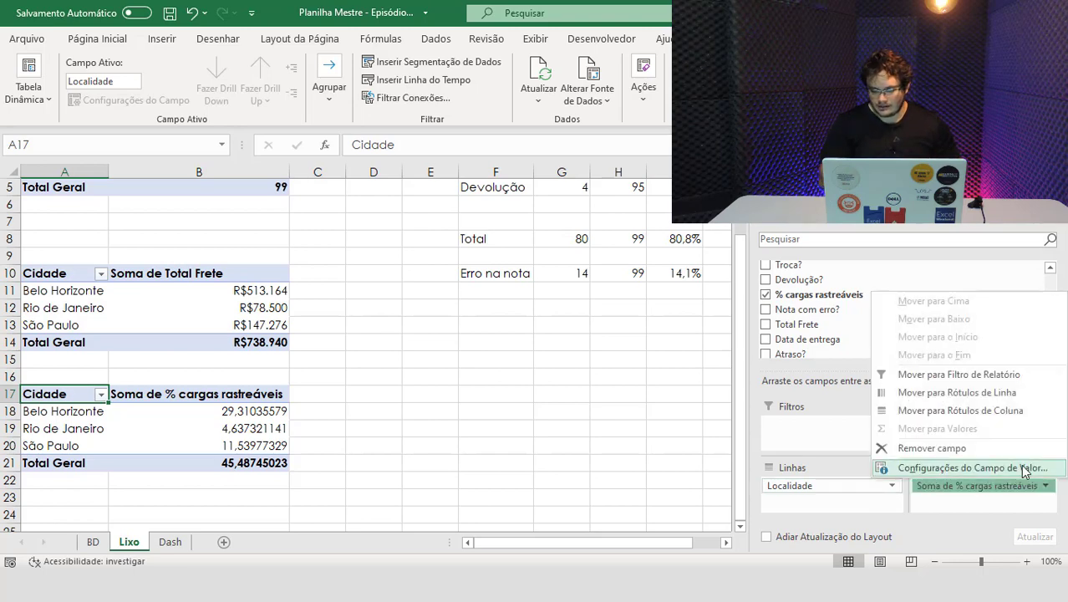
left_click(1009, 468)
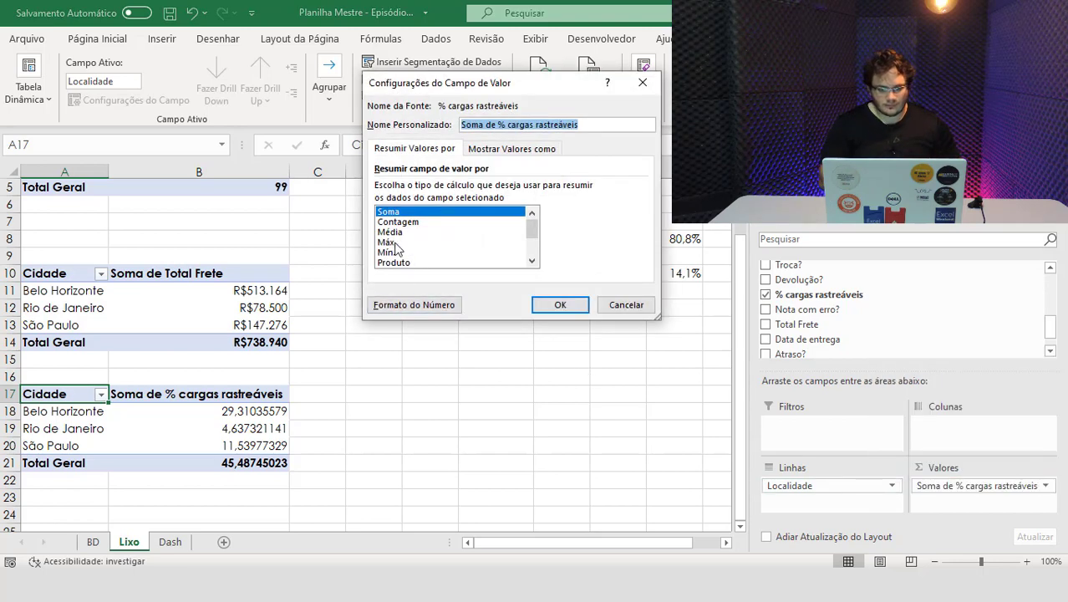
left_click(393, 233)
left_click(557, 304)
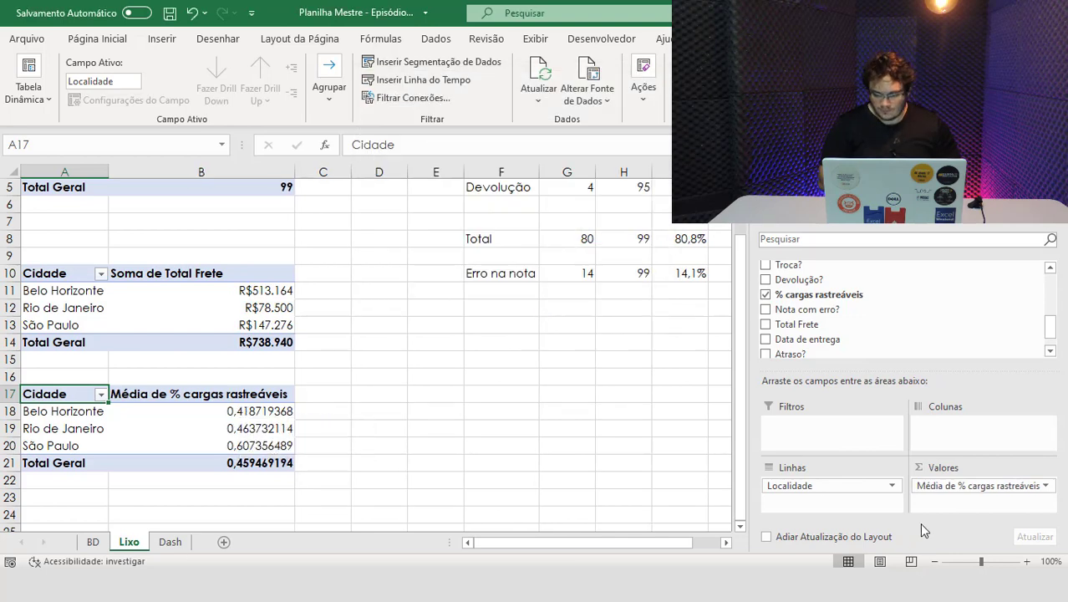
Format the averaged values as percentages with one decimal place.
left_click(1046, 485)
left_click(1009, 468)
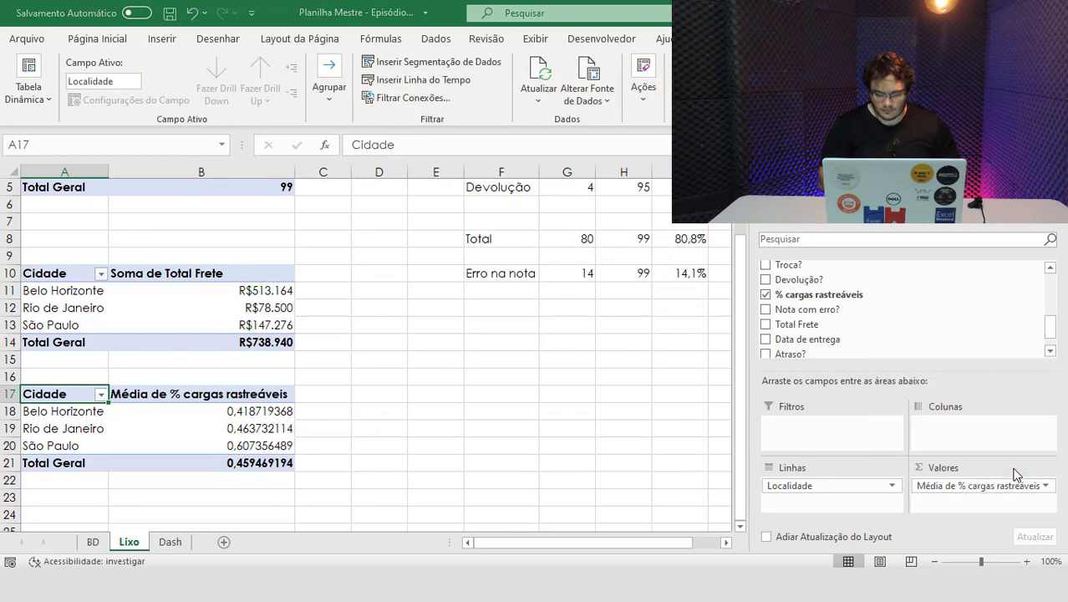
left_click(410, 306)
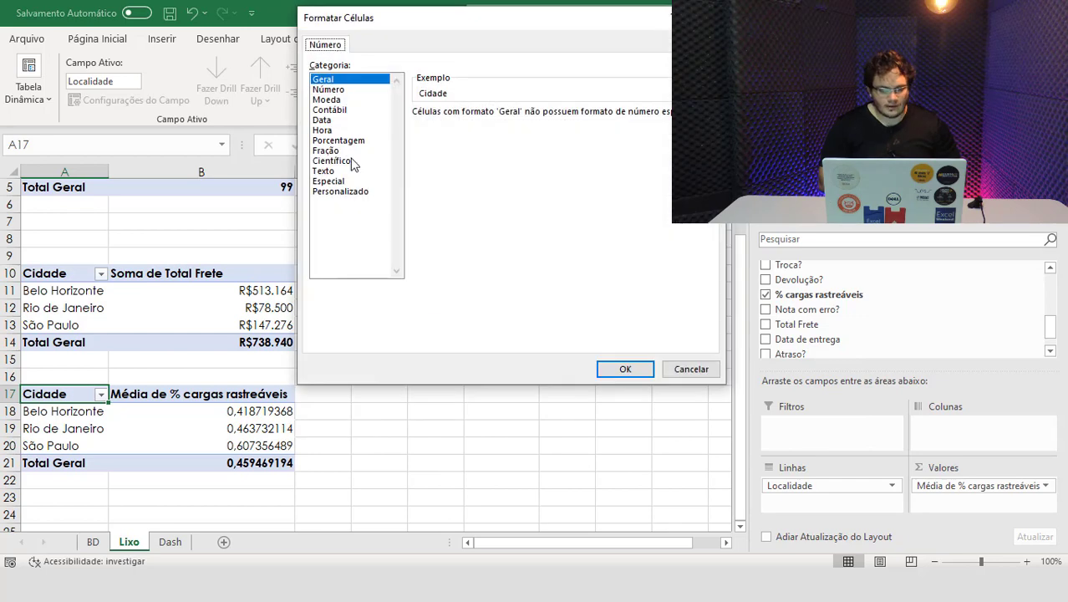
left_click(343, 141)
type("1")
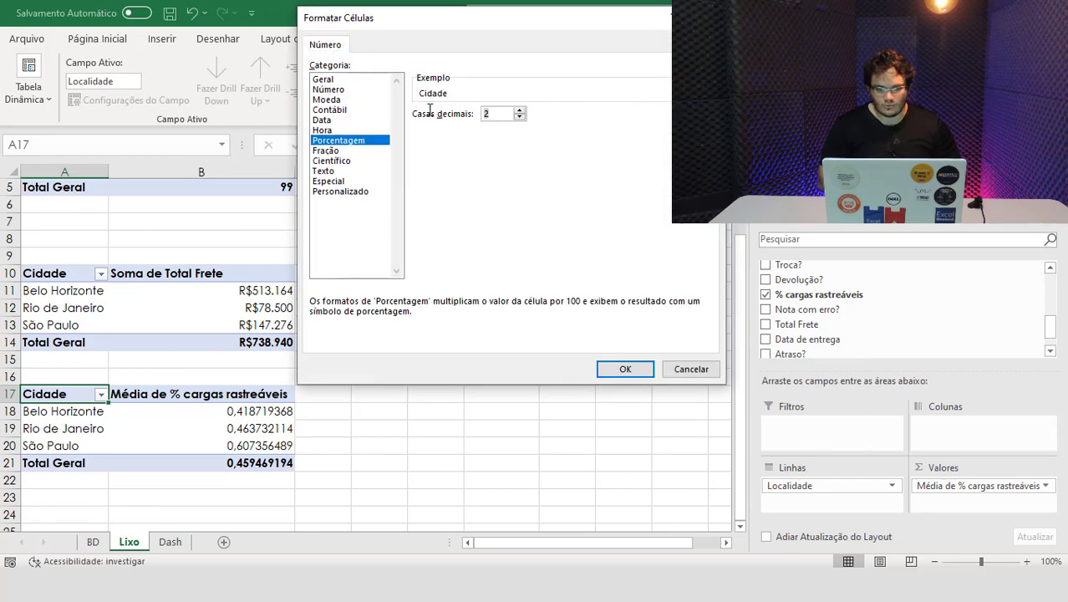
left_click(622, 369)
left_click(558, 305)
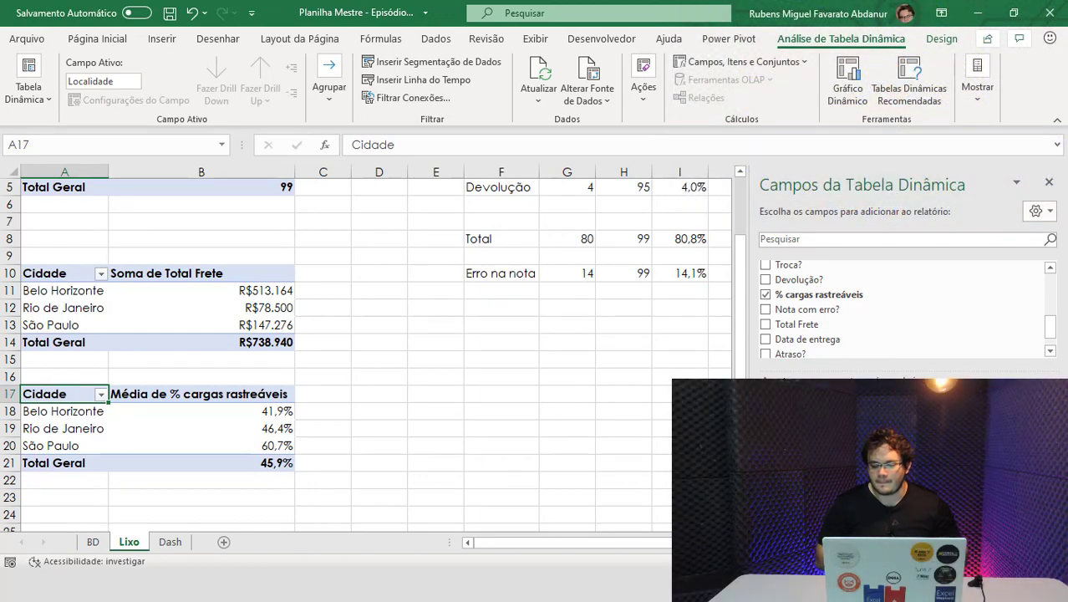
Close the field list and insert a clustered bar pivot chart from the averages pivot table.
left_click(1049, 182)
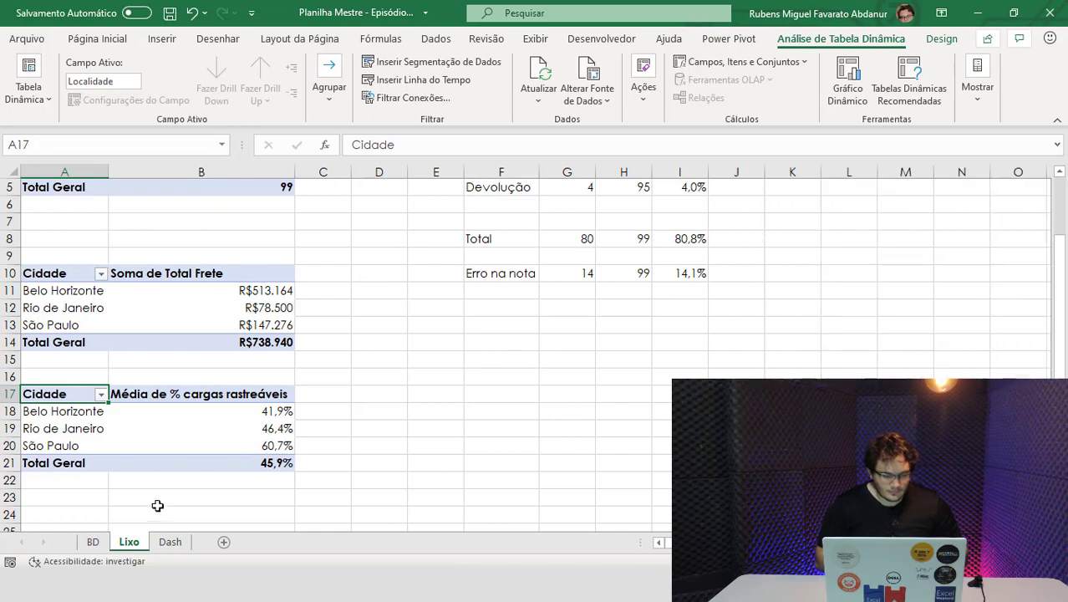
left_click(196, 438)
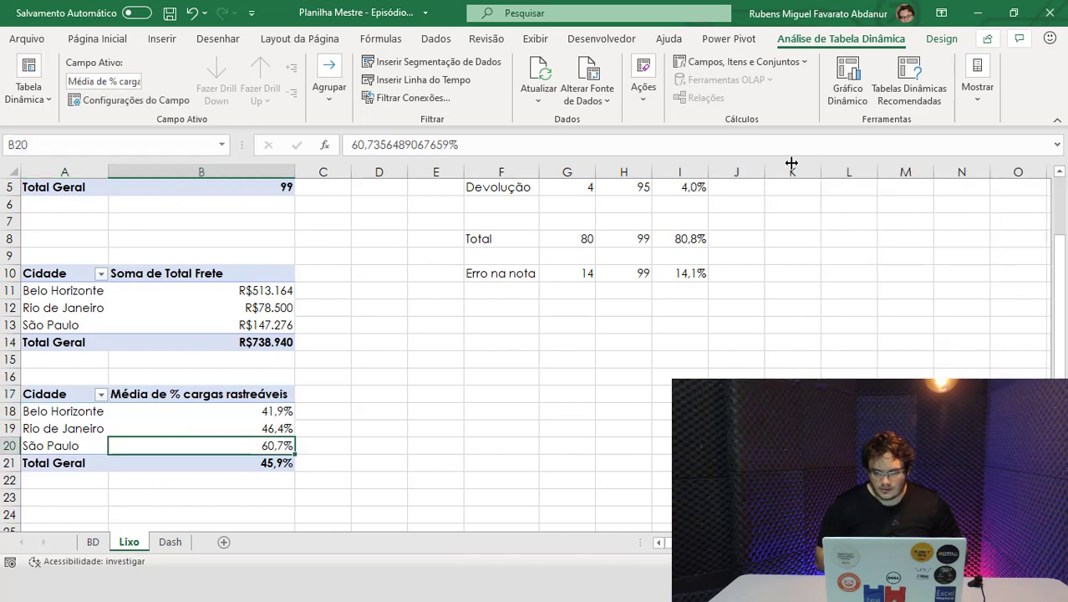
left_click(848, 81)
left_click(339, 207)
mouse_move(457, 125)
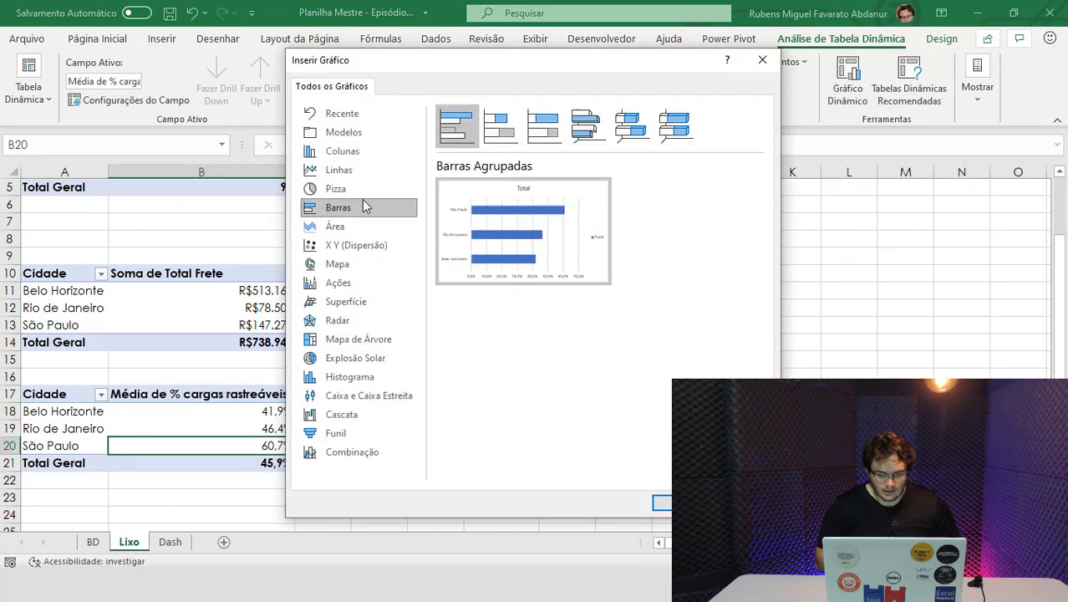
key("Return")
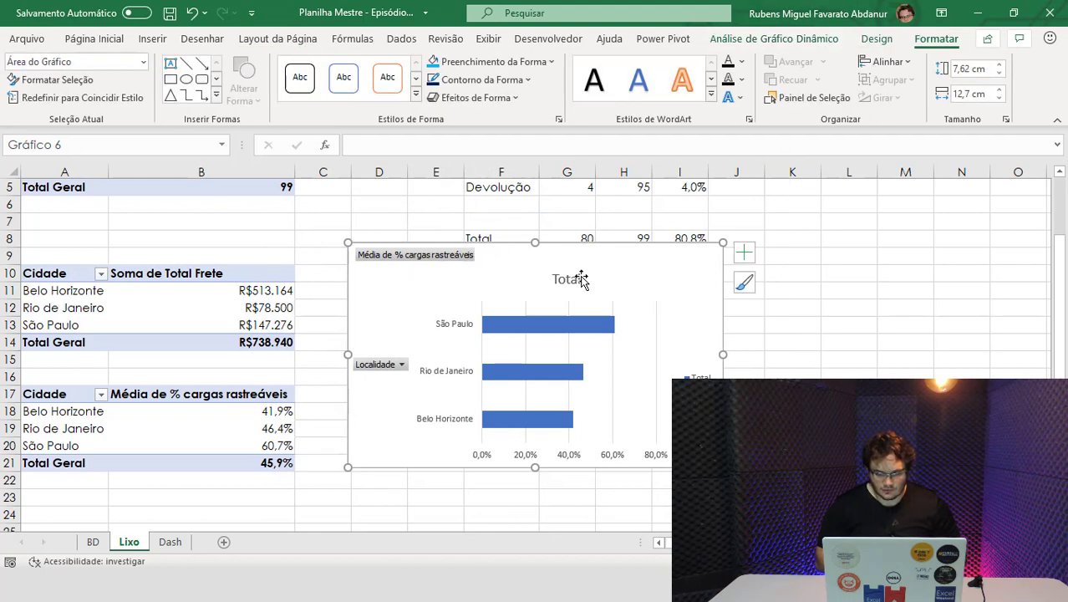
Delete the chart's 'Total' title and its legend.
left_click(583, 280)
key("Delete")
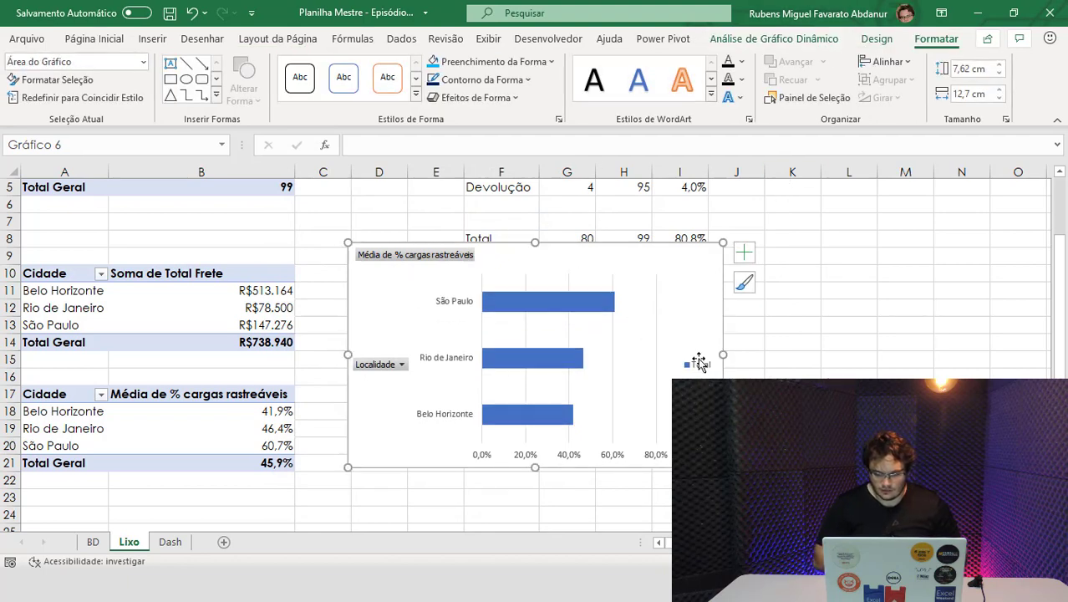
left_click(698, 361)
key("Delete")
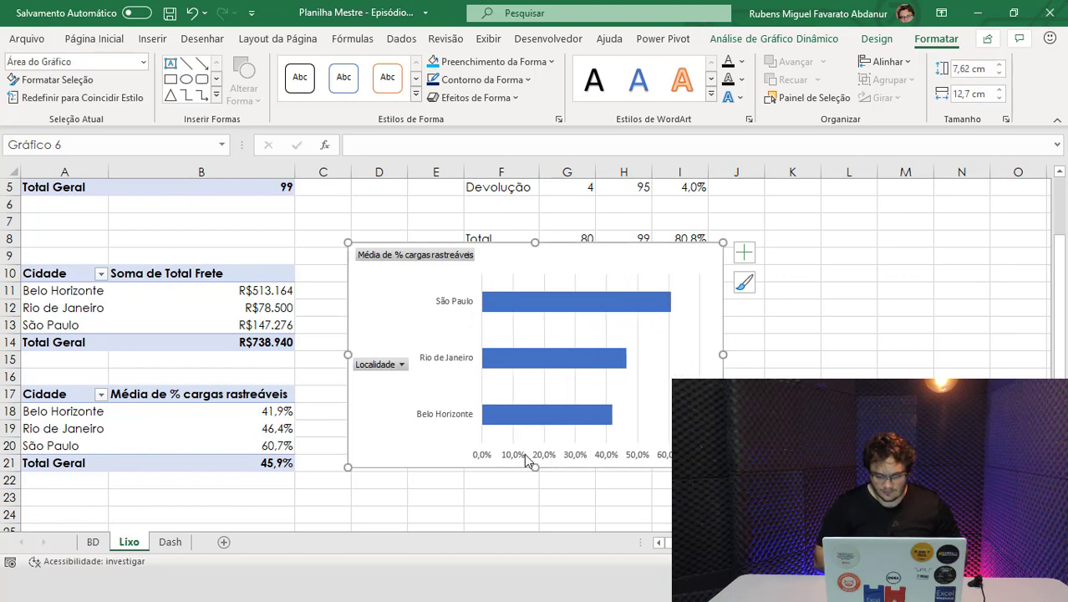
Delete the horizontal value axis and the vertical gridlines from the bar chart.
left_click(525, 455)
key("Delete")
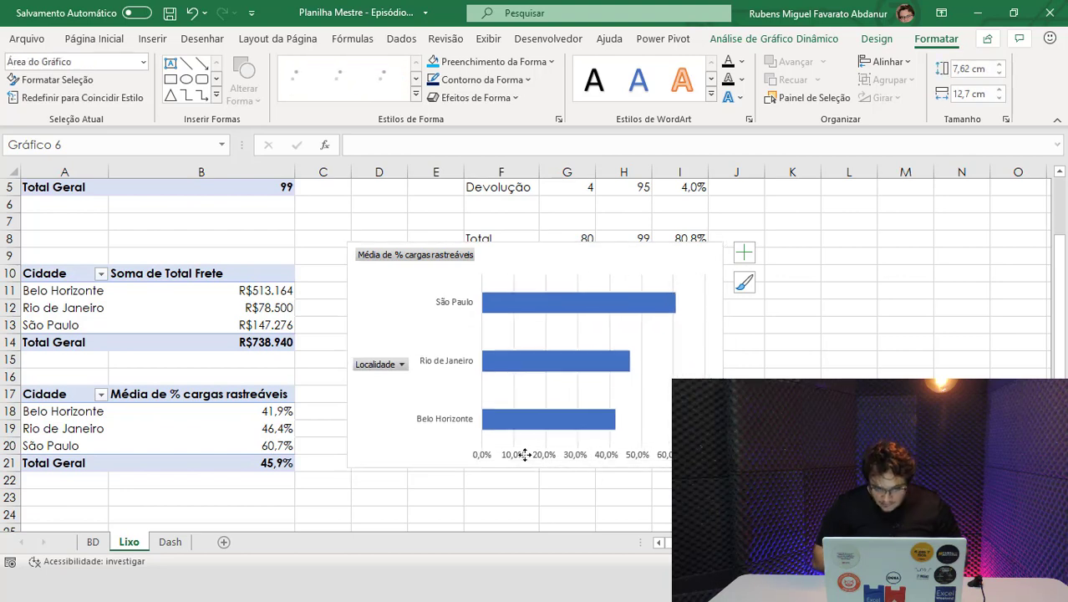
left_click(613, 345)
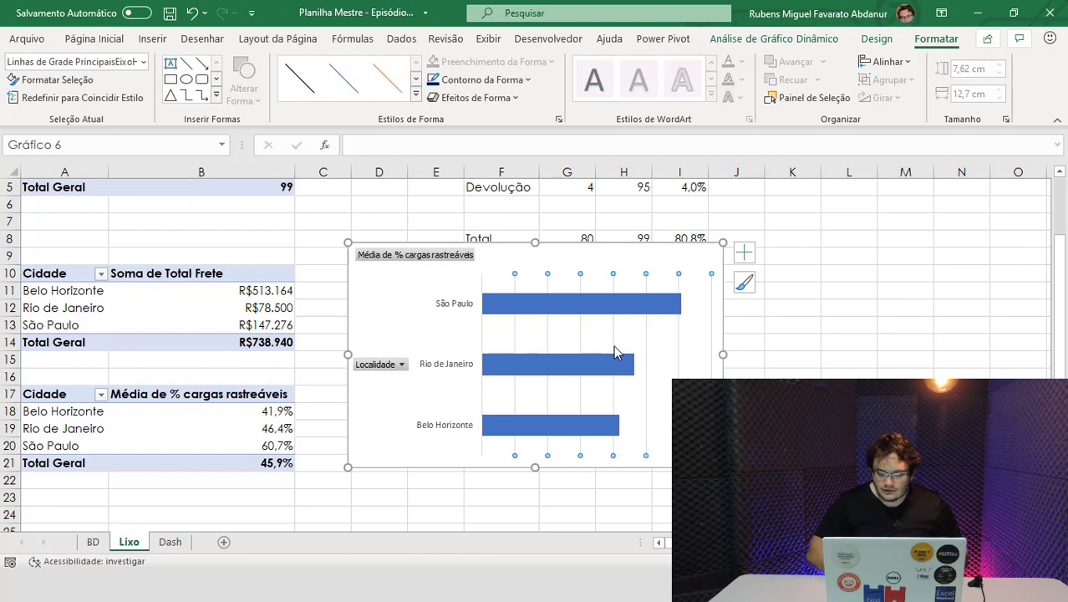
key("Delete")
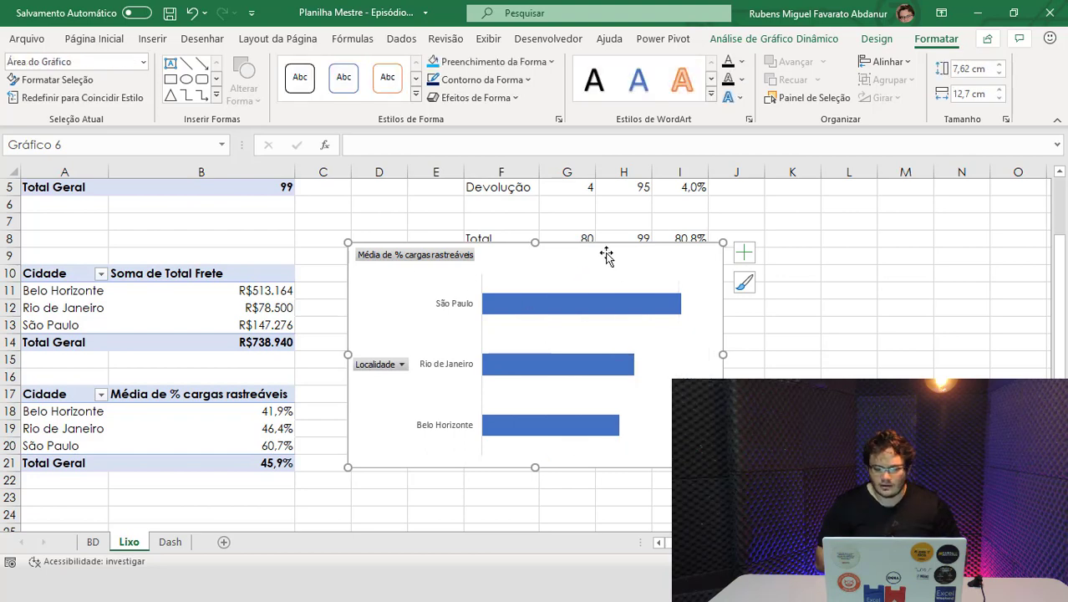
Hide the pivot field buttons on the bar chart.
left_click(762, 40)
left_click(957, 75)
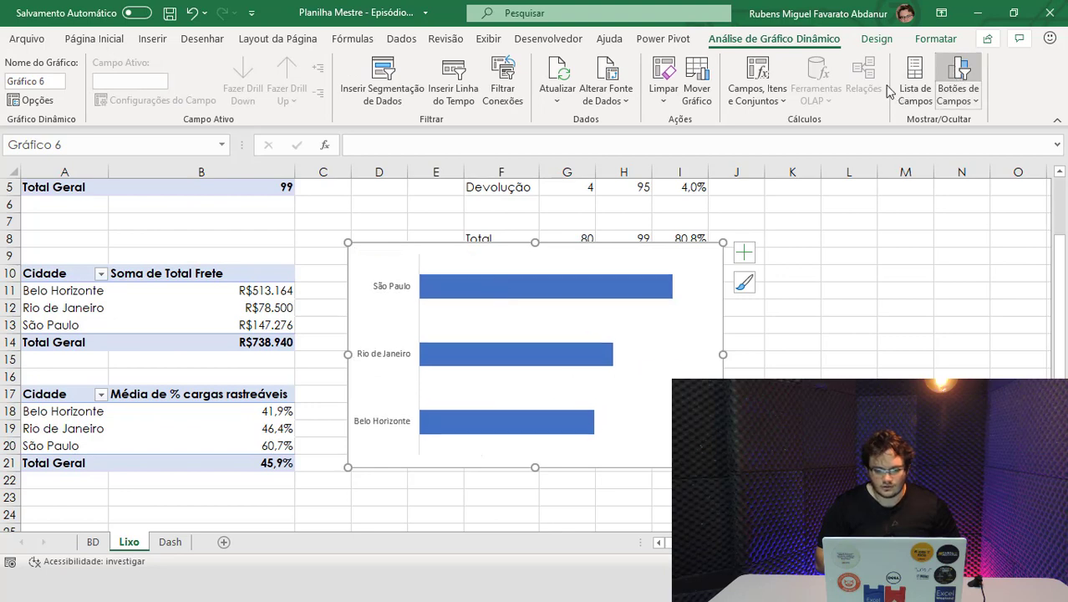
left_click(744, 251)
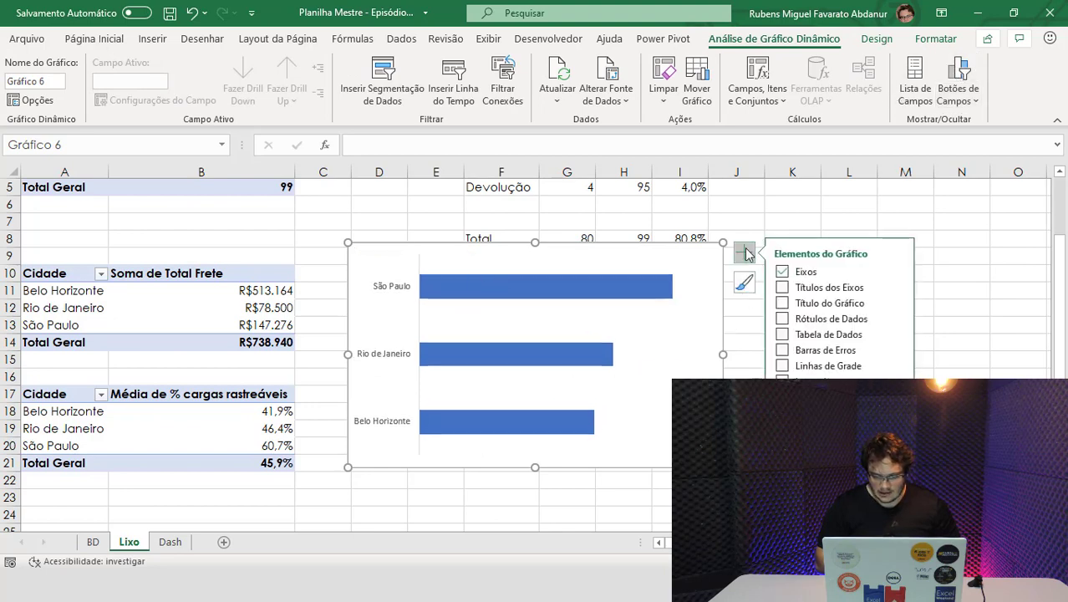
Add percentage data labels to the bars and enlarge them to size 12.
left_click(782, 319)
left_click(758, 347)
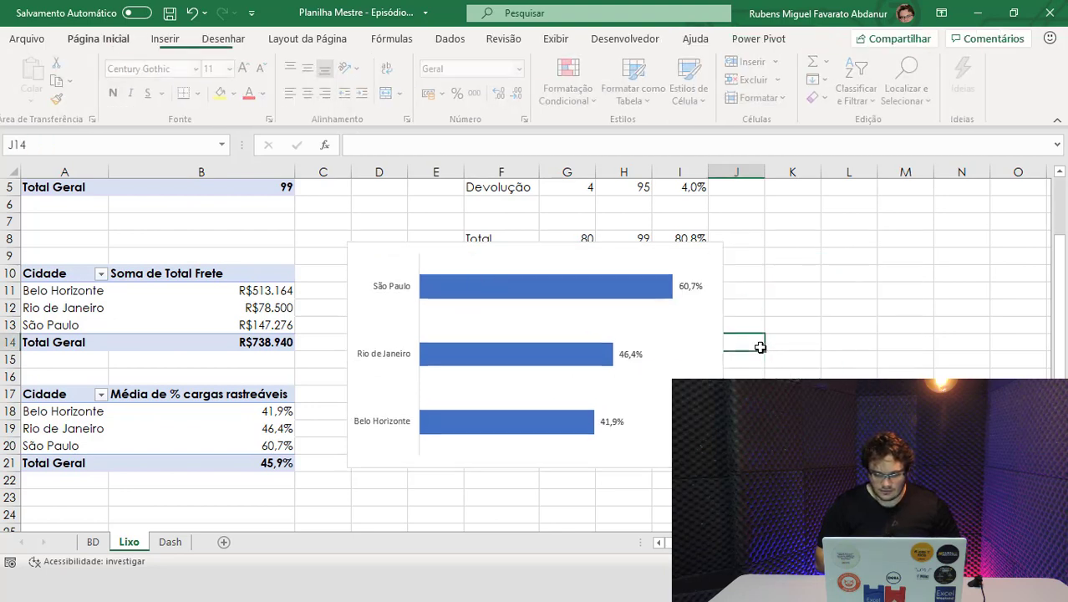
left_click(687, 285)
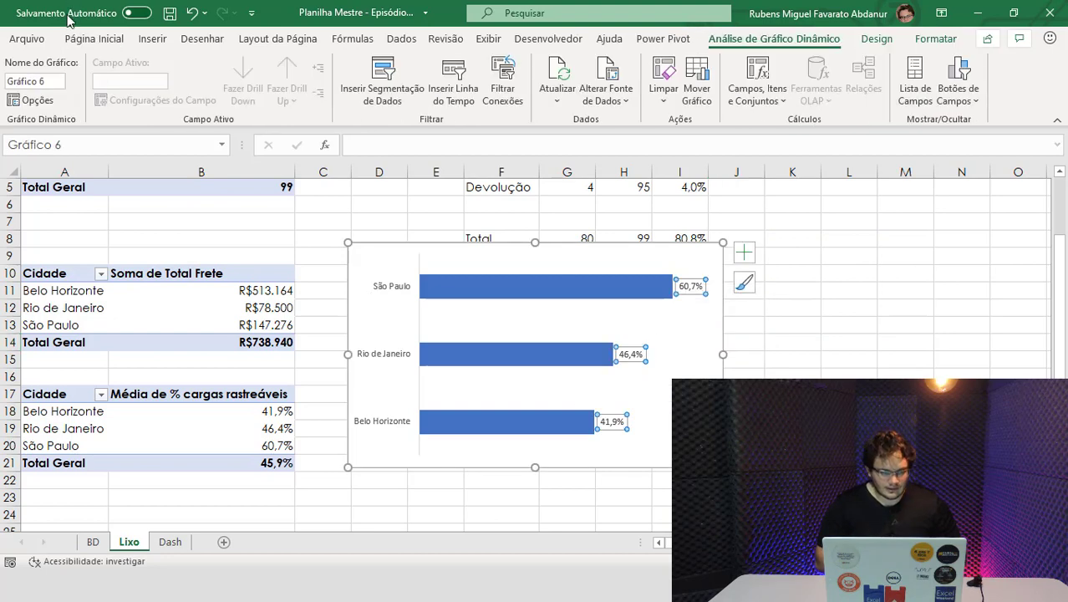
left_click(93, 38)
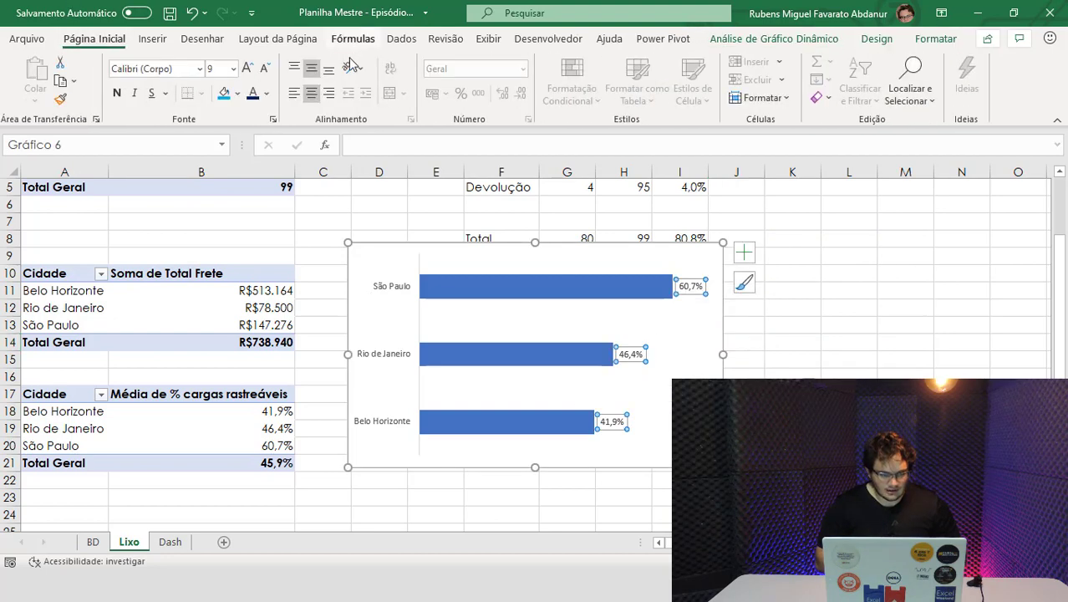
left_click(247, 67)
left_click(247, 67)
left_click(248, 68)
left_click(248, 68)
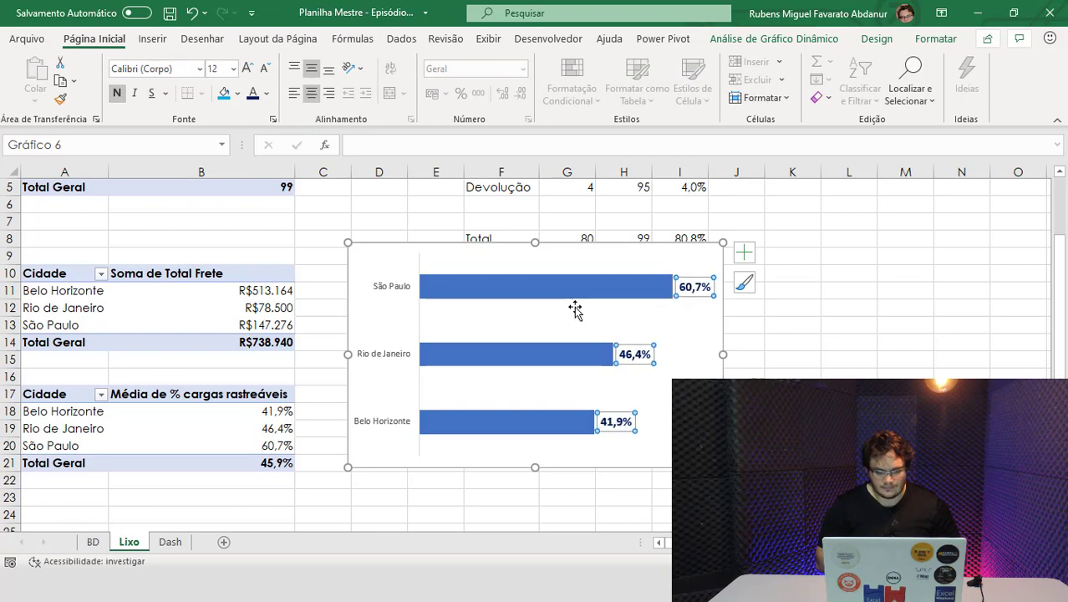
Give the city-name axis labels a new font colour and make them bold.
left_click(396, 290)
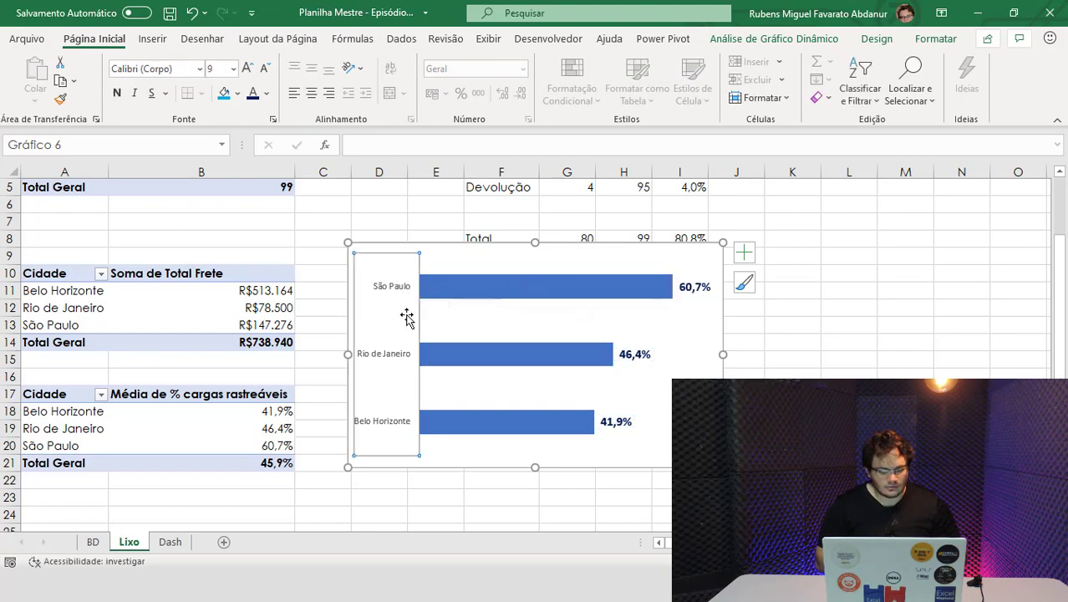
left_click(266, 94)
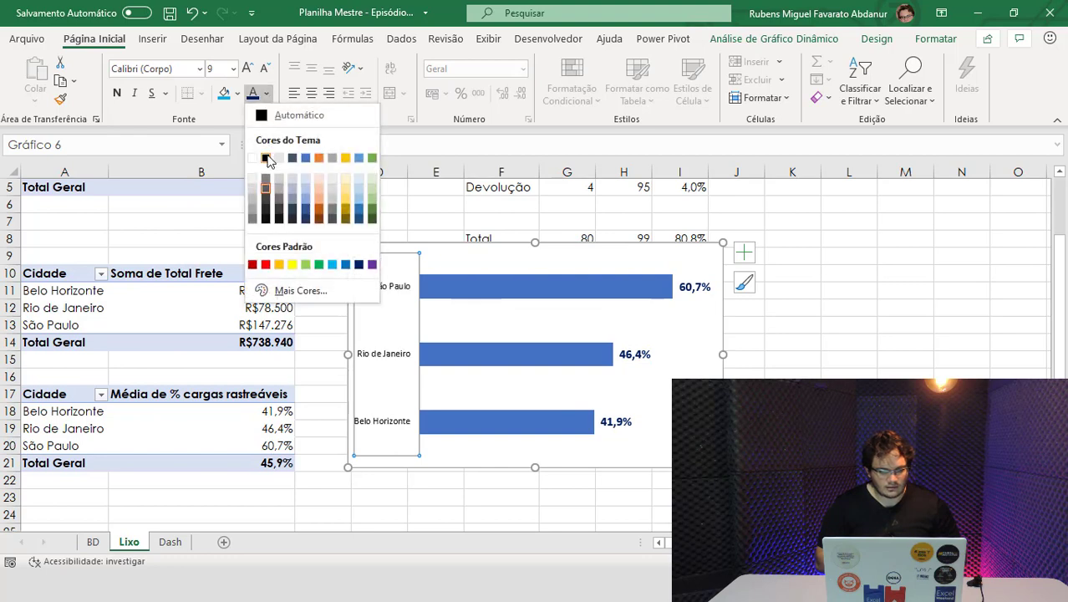
left_click(263, 152)
left_click(117, 93)
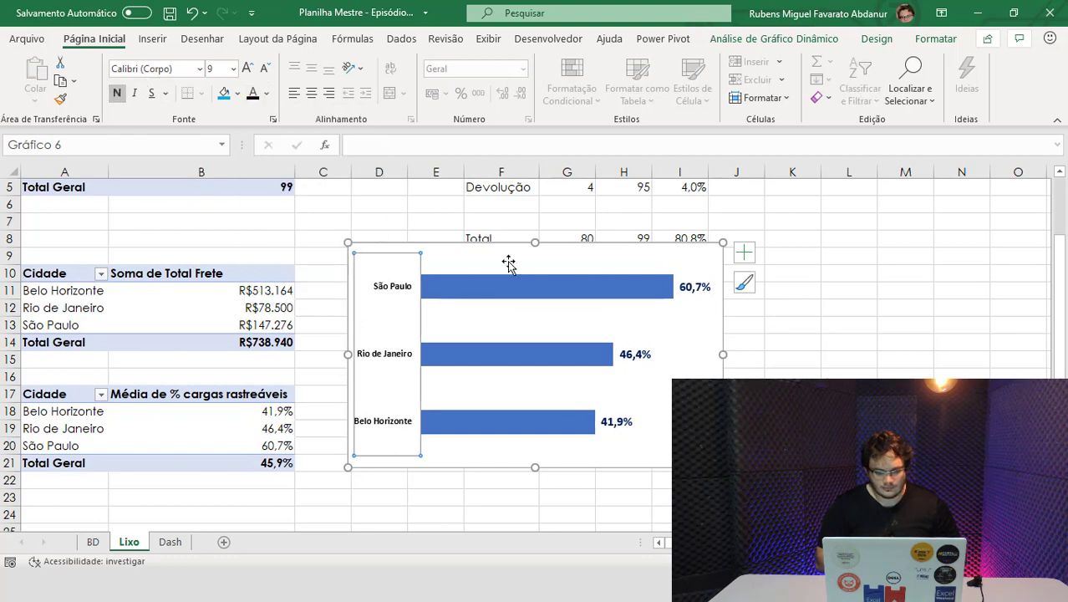
Fill the data series bars with navy.
left_click(563, 294)
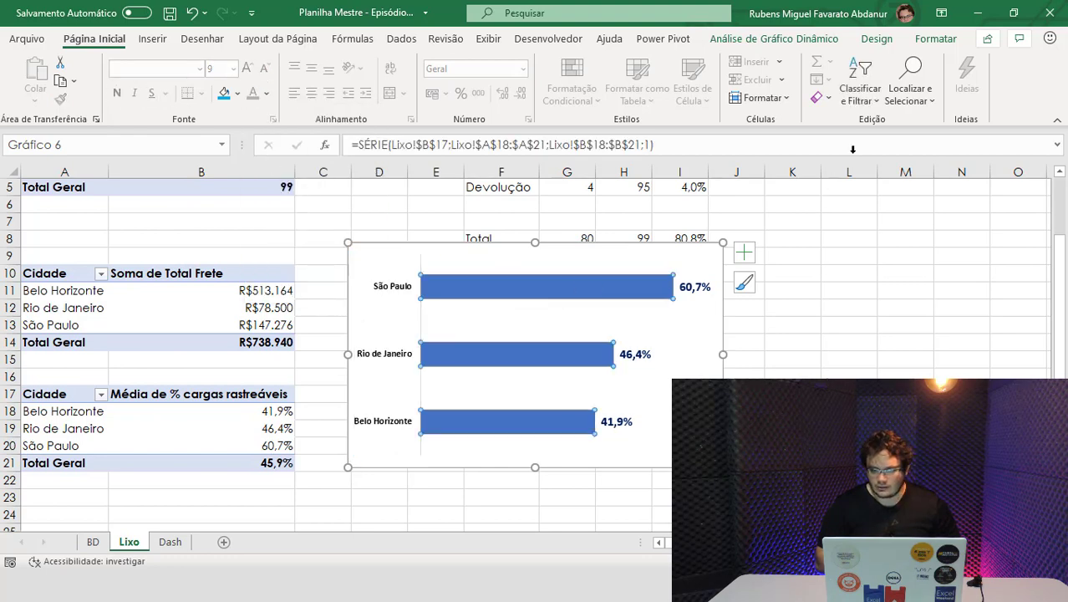
left_click(936, 39)
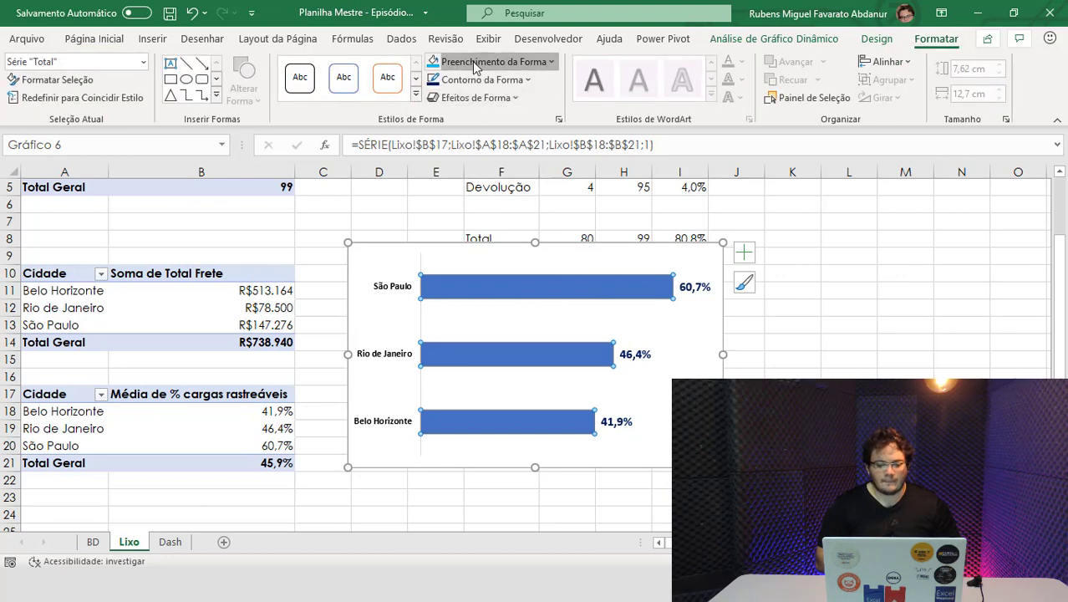
left_click(474, 67)
left_click(539, 232)
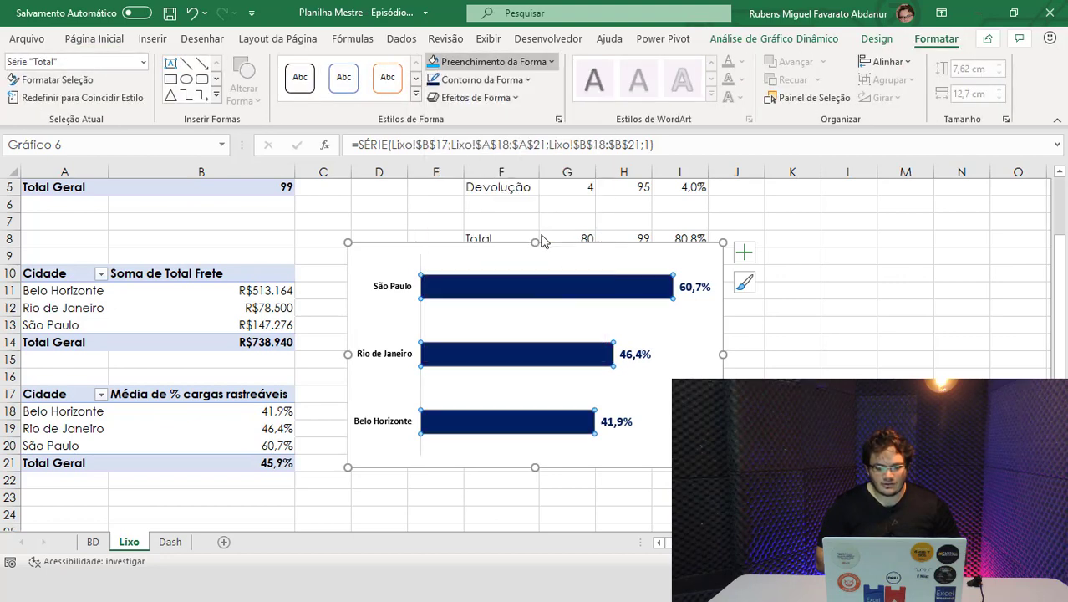
left_click(611, 244)
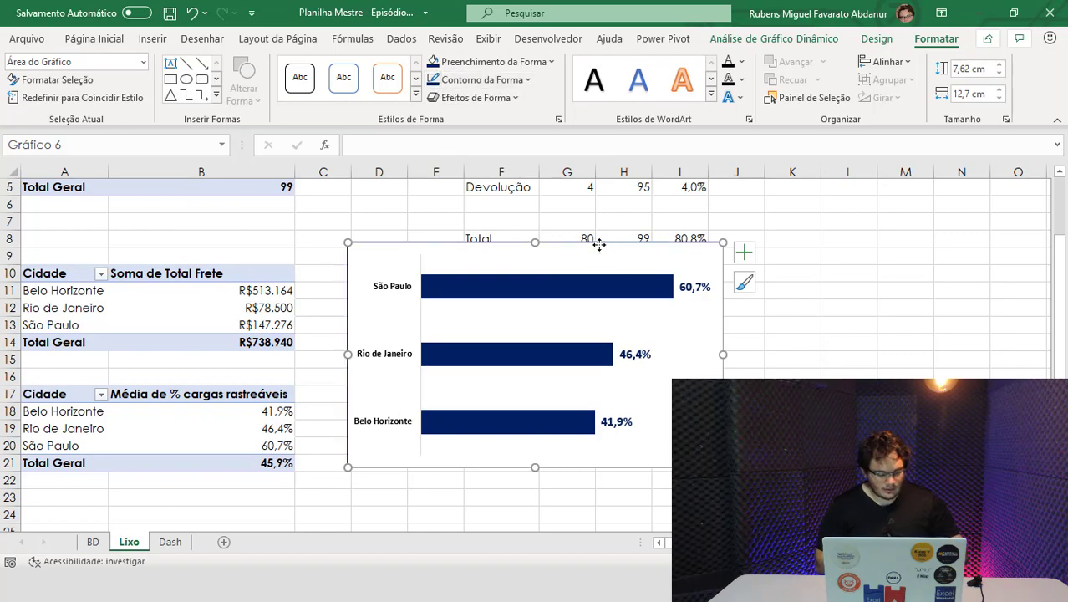
Cut the bar chart from the Lixo sheet and paste it onto the Dash sheet.
key("ctrl+x")
left_click(169, 542)
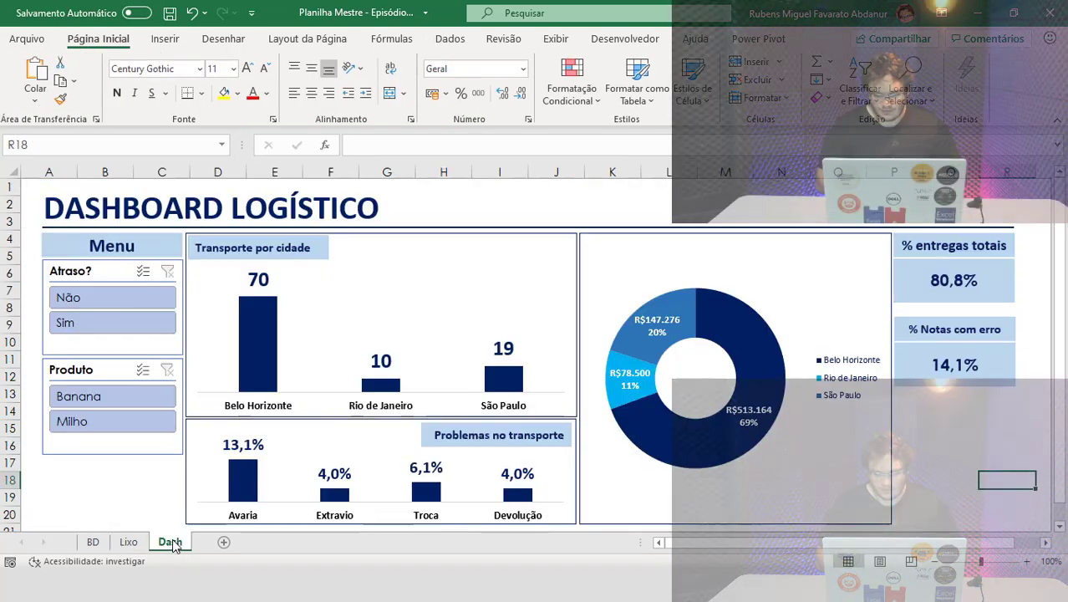
left_click(940, 416)
key("ctrl+v")
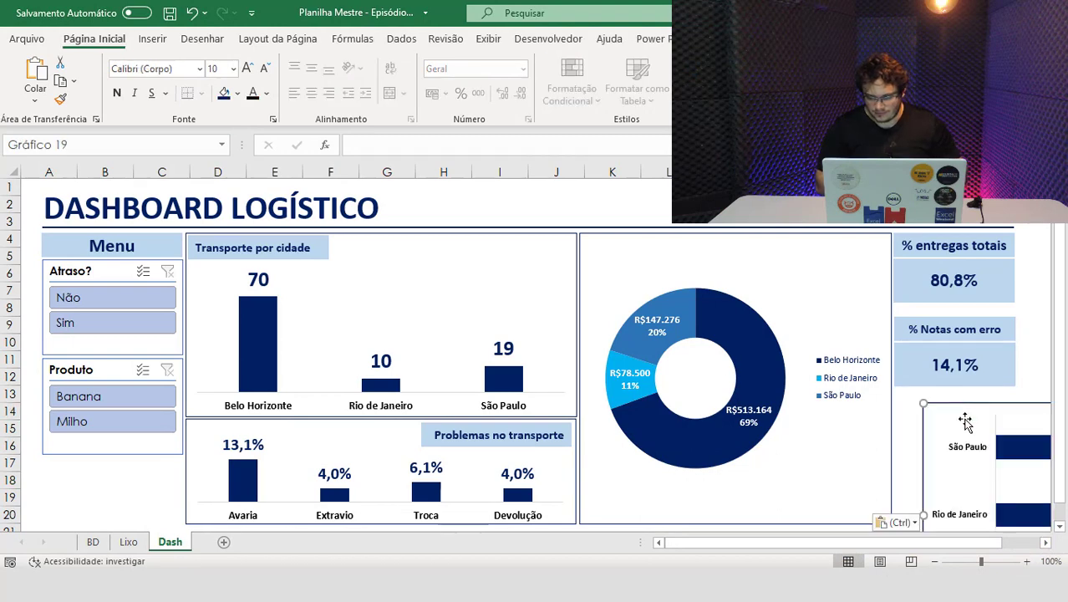
Move the chart off the donut, narrow it, and fit it below the % Notas com erro card ending at row 20.
mouse_move(962, 412)
left_mouse_down()
mouse_move(656, 277)
mouse_move(659, 296)
left_mouse_up()
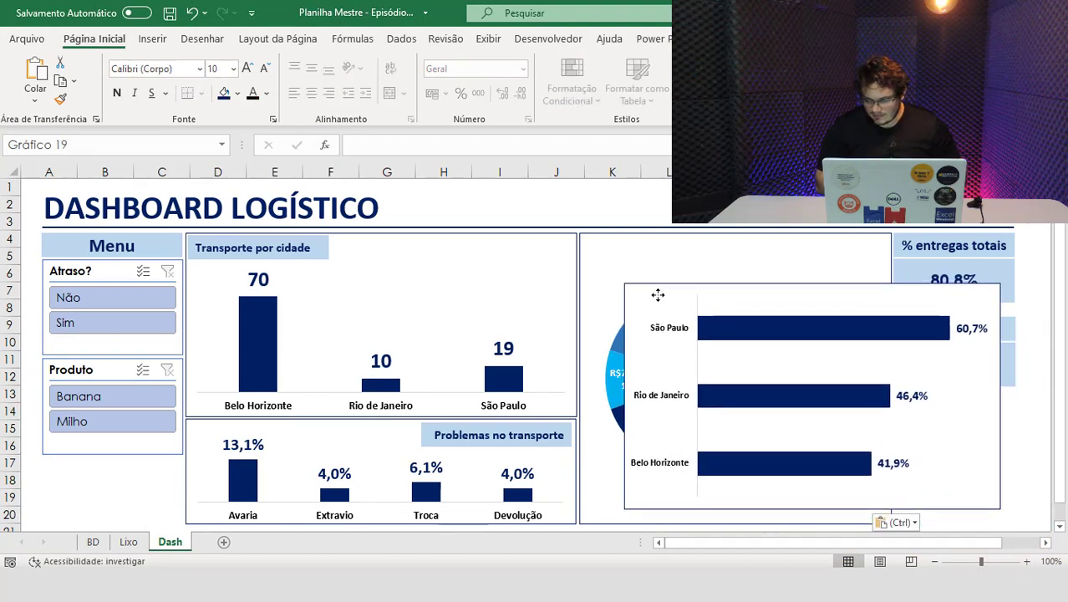
left_click(1045, 541)
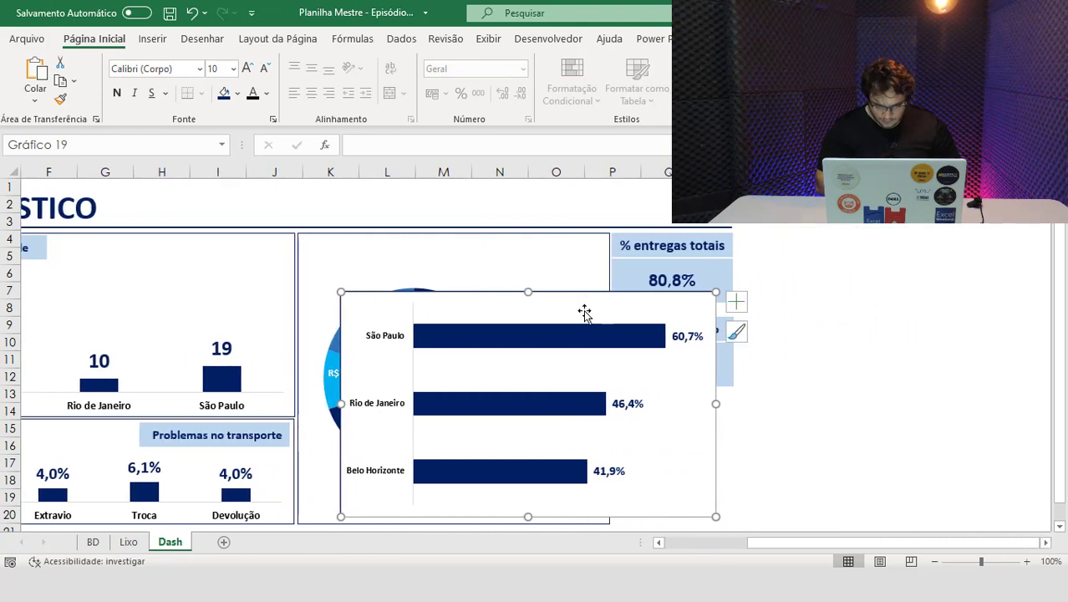
left_click_drag(585, 298, 767, 258)
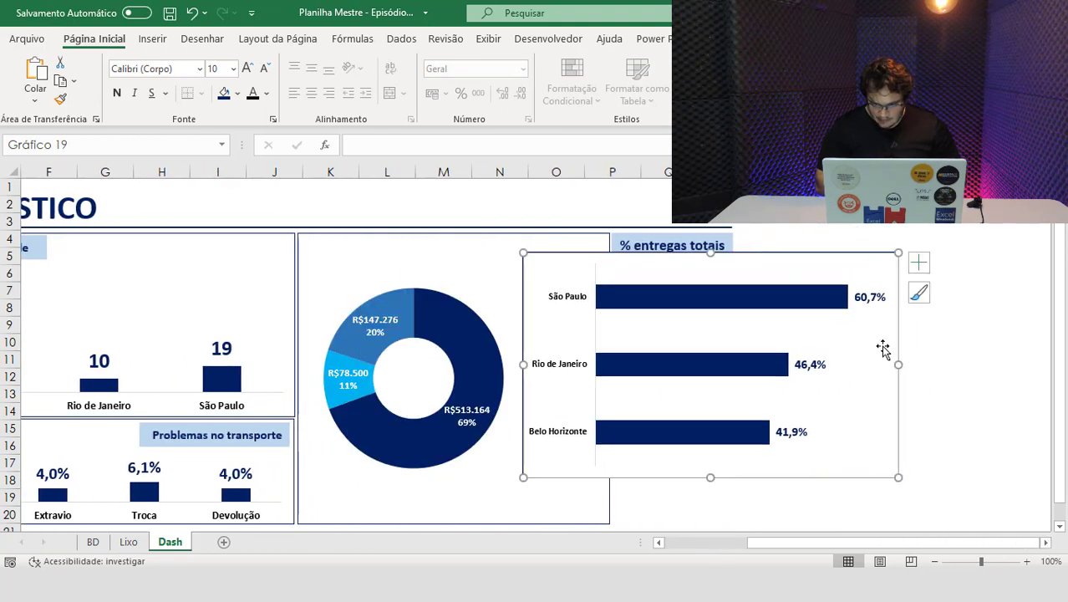
left_click_drag(901, 361, 677, 363)
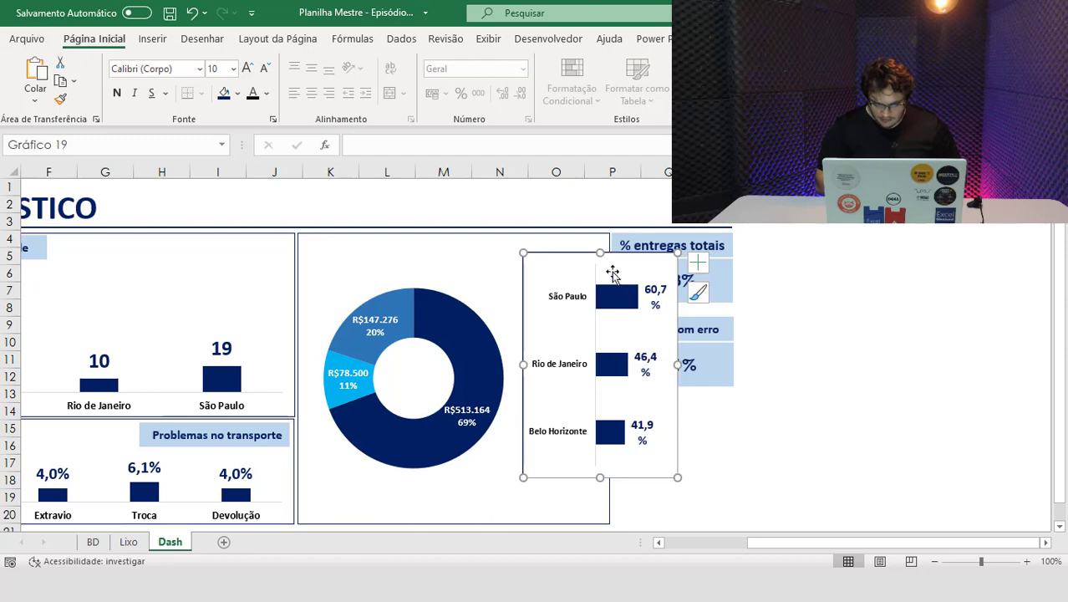
left_click_drag(598, 256, 682, 391)
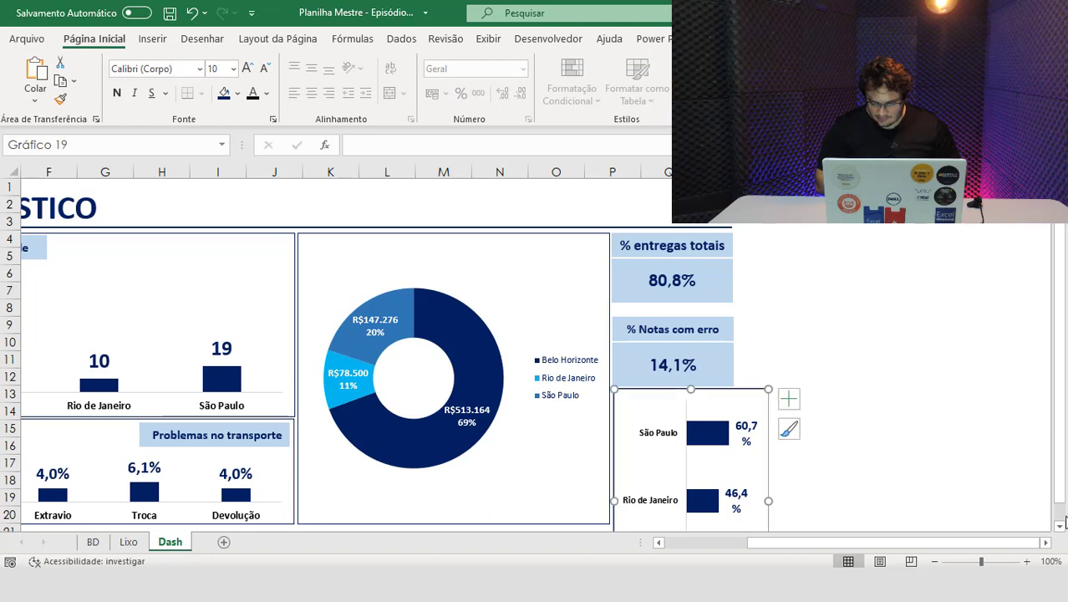
scroll(1060, 527, "down", 3)
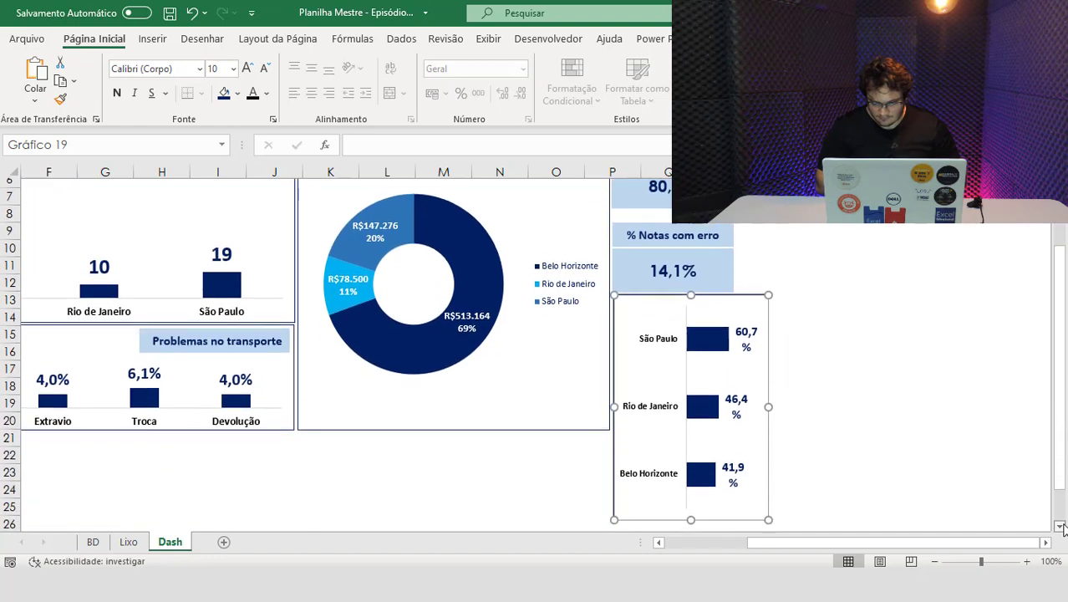
left_click_drag(691, 493, 682, 404)
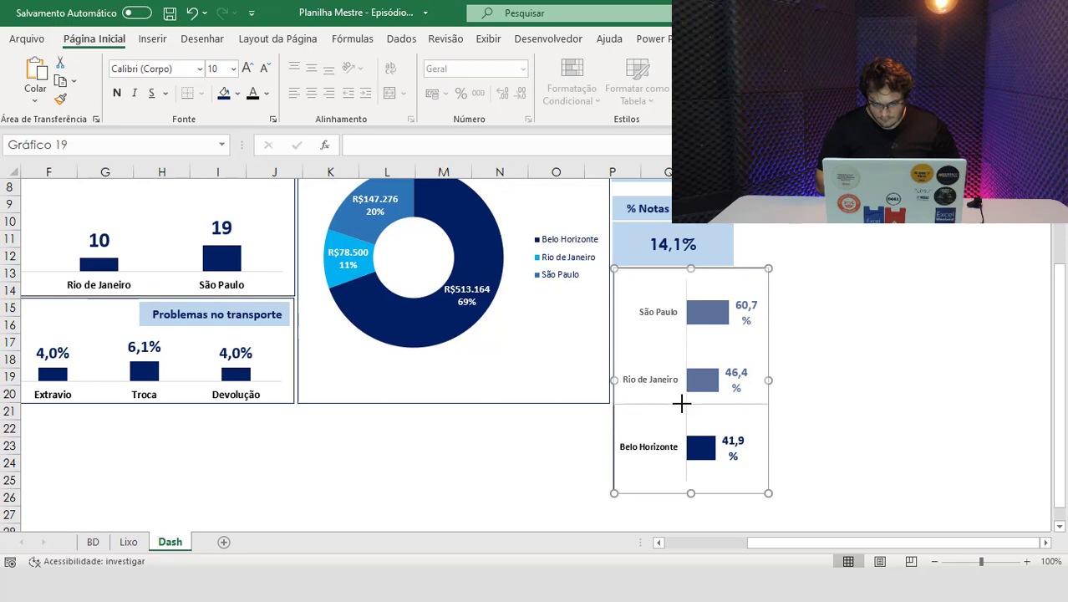
left_click(782, 445)
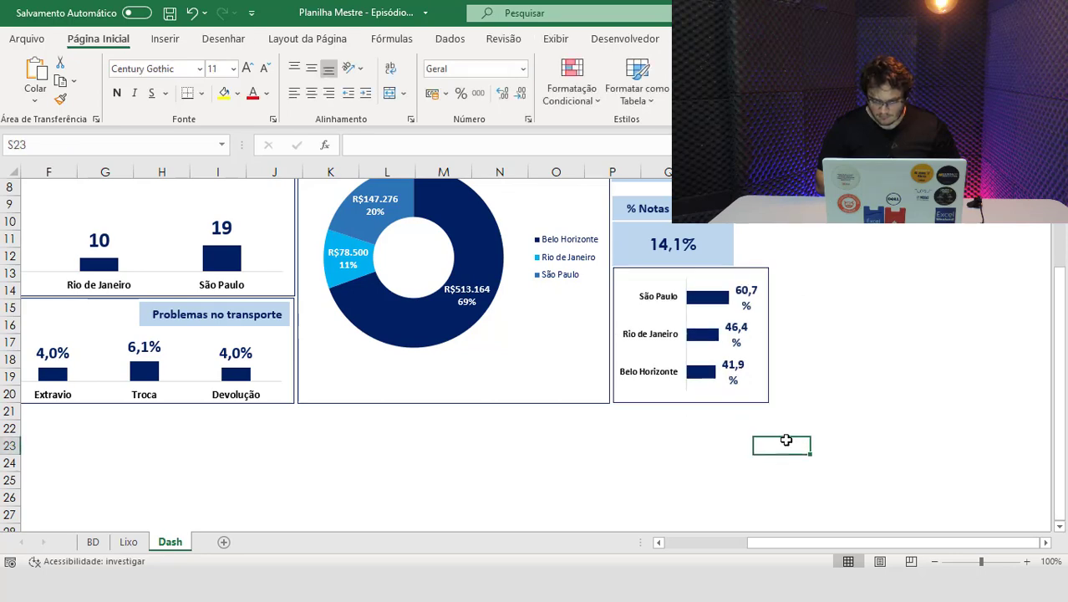
scroll(1054, 468, "up", 3)
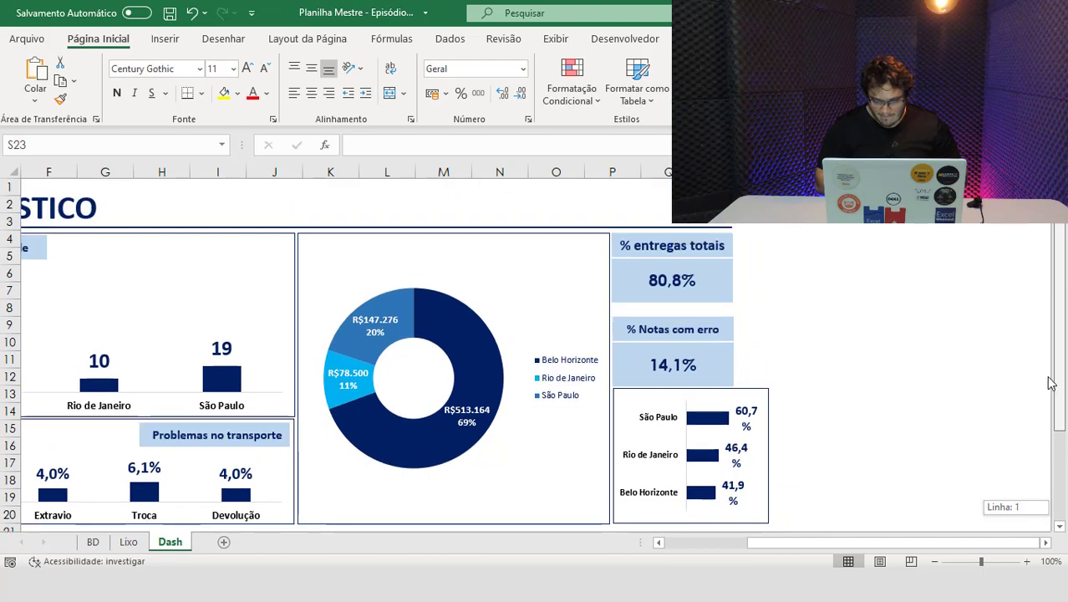
left_click_drag(878, 542, 795, 543)
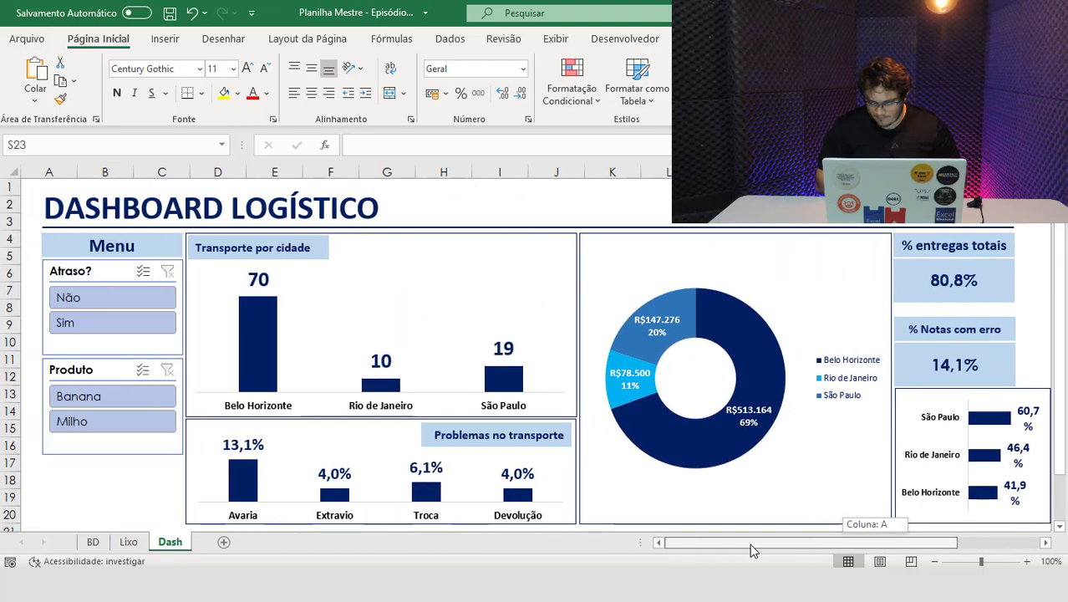
Nudge the % Notas com erro card title and the 14,1% value box upward.
left_click(911, 330)
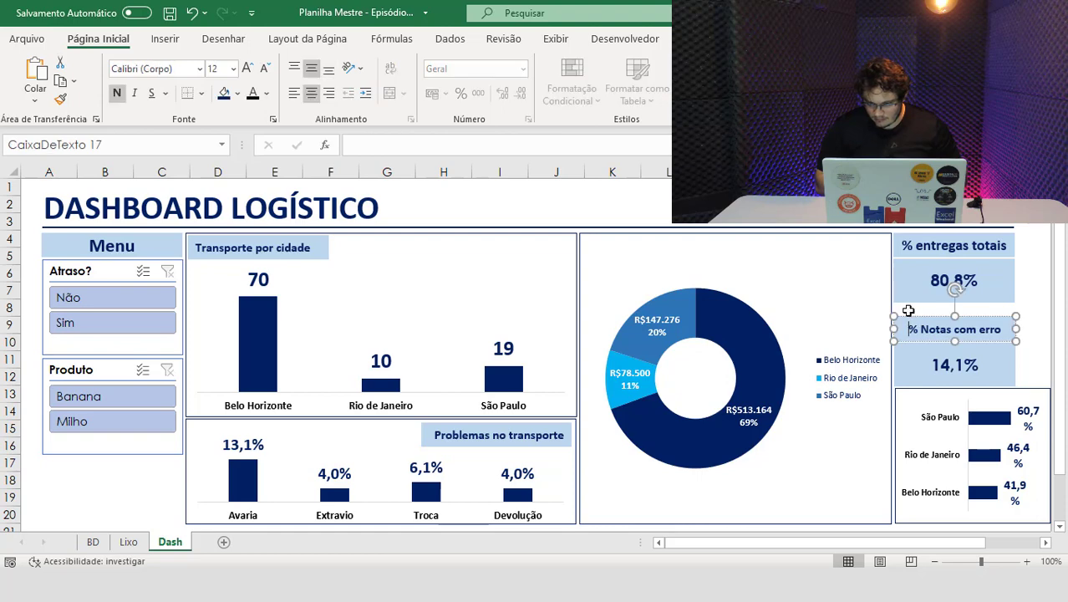
key("Escape")
key("Up")
key("Up")
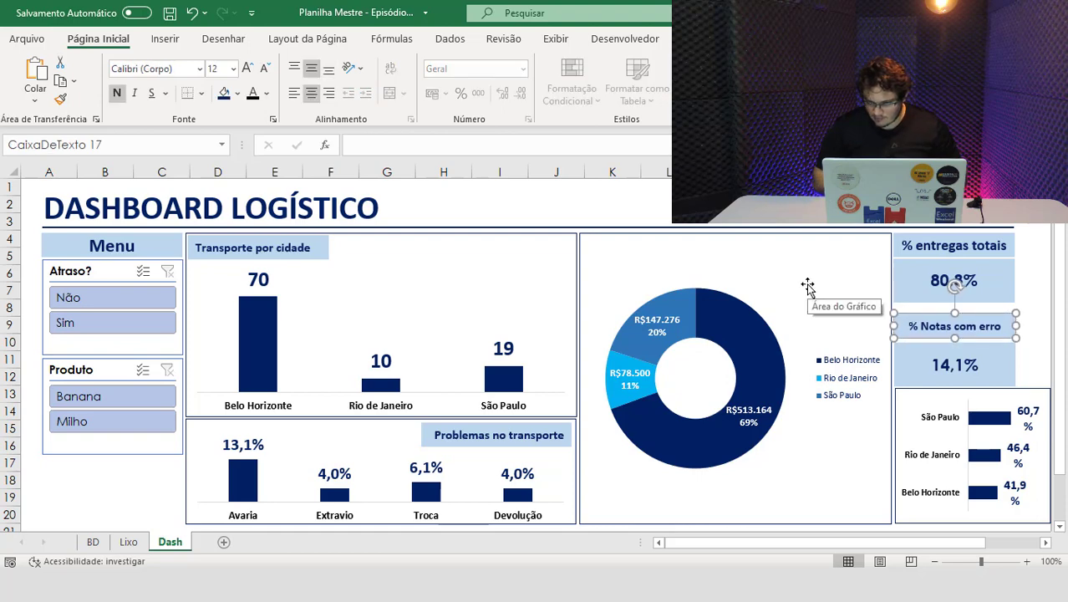
key("Up")
key("Up")
key("Up")
key("Up")
key("Up")
key("Up")
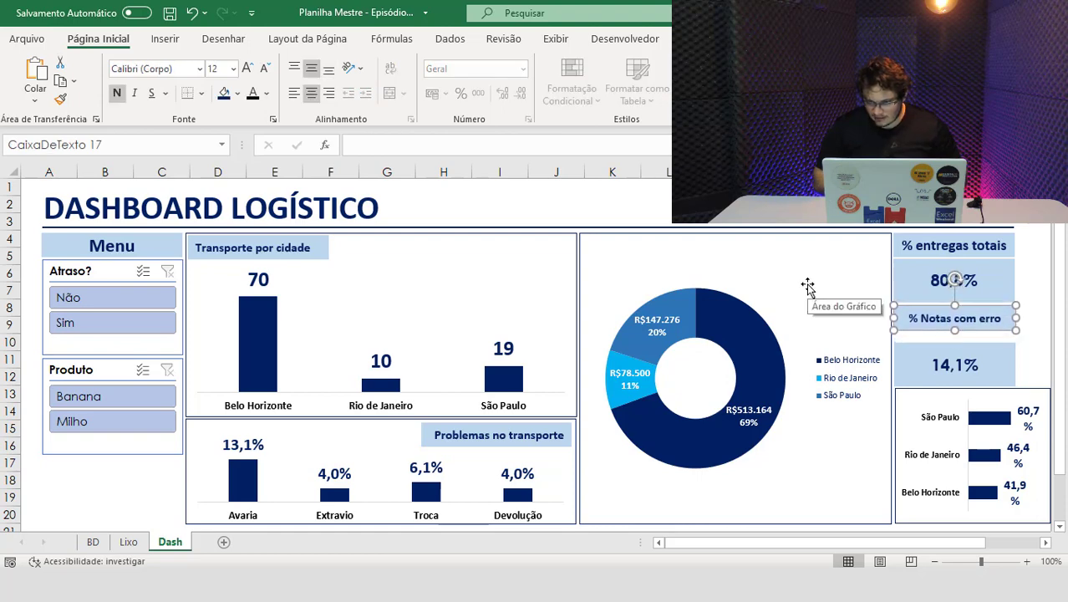
key("Up")
key("Up")
key("Tab")
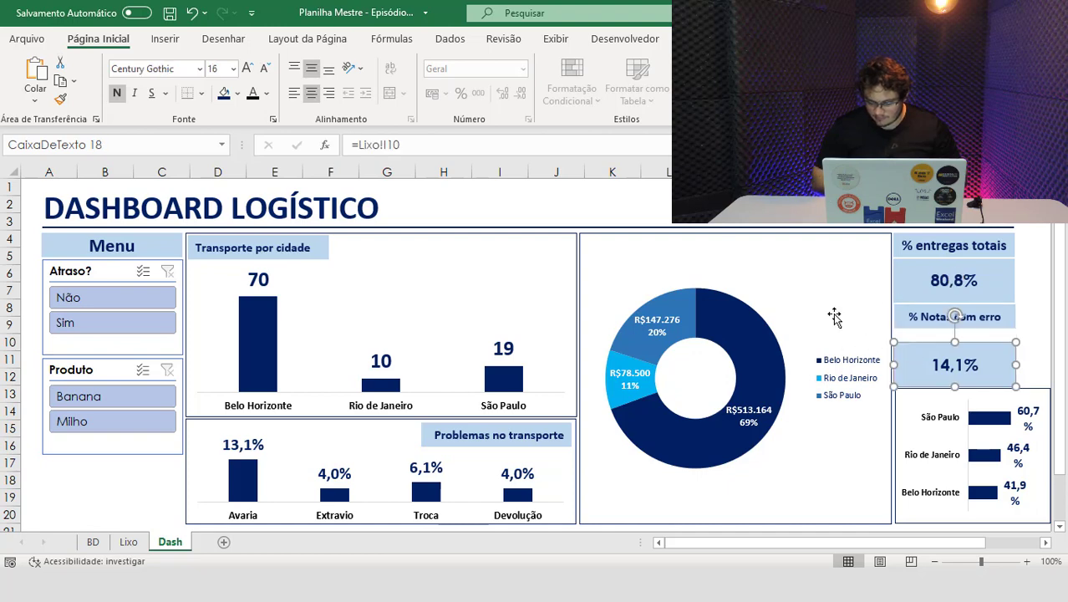
key("Up")
key("Up")
key("Up")
key("Up")
key("Up")
key("Up")
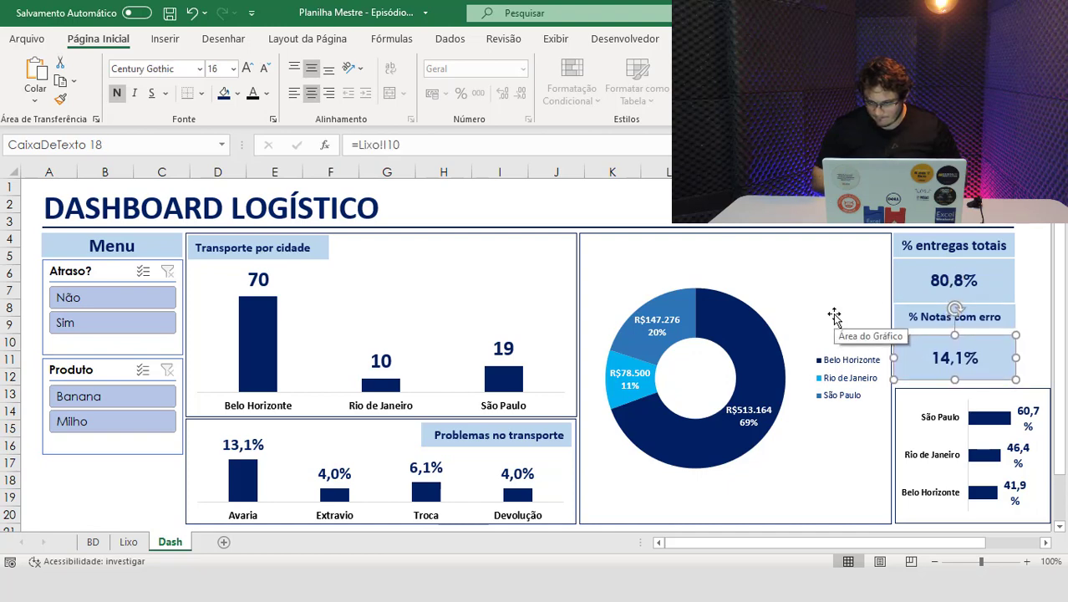
key("Up")
key("Up")
key("Up")
key("Up")
key("Up")
key("Up")
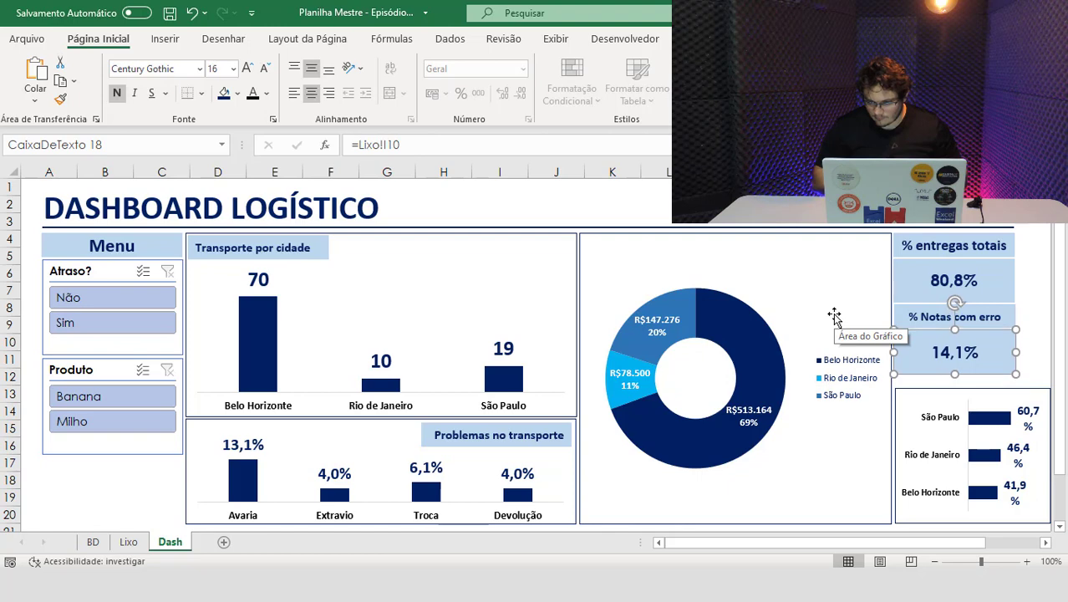
left_click(1026, 325)
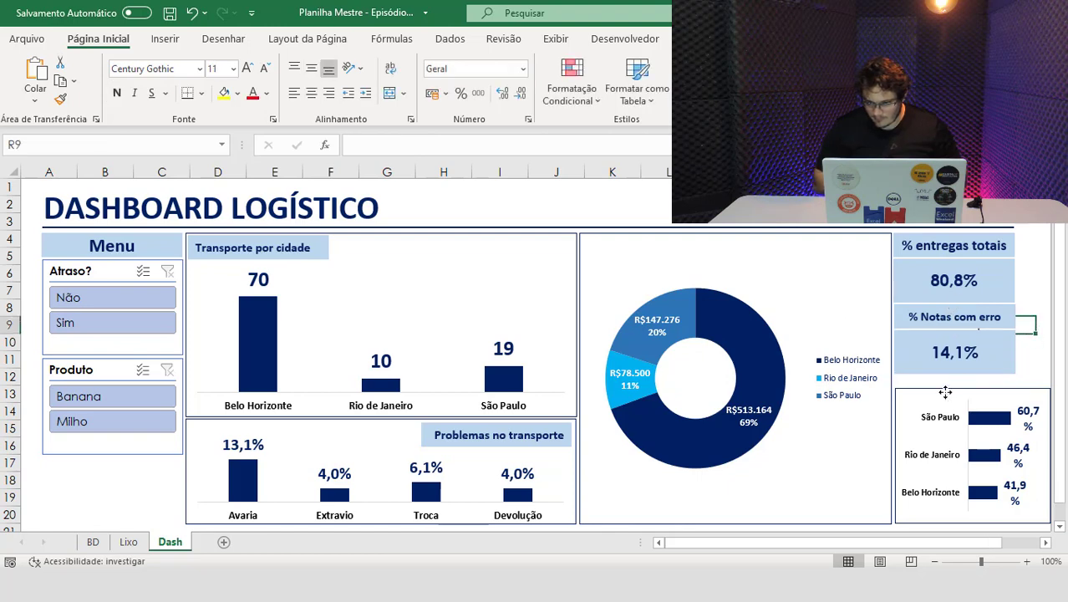
Stretch the bar chart's top up and narrow it to match the KPI cards' width.
left_click(946, 392)
left_click_drag(972, 389, 972, 375)
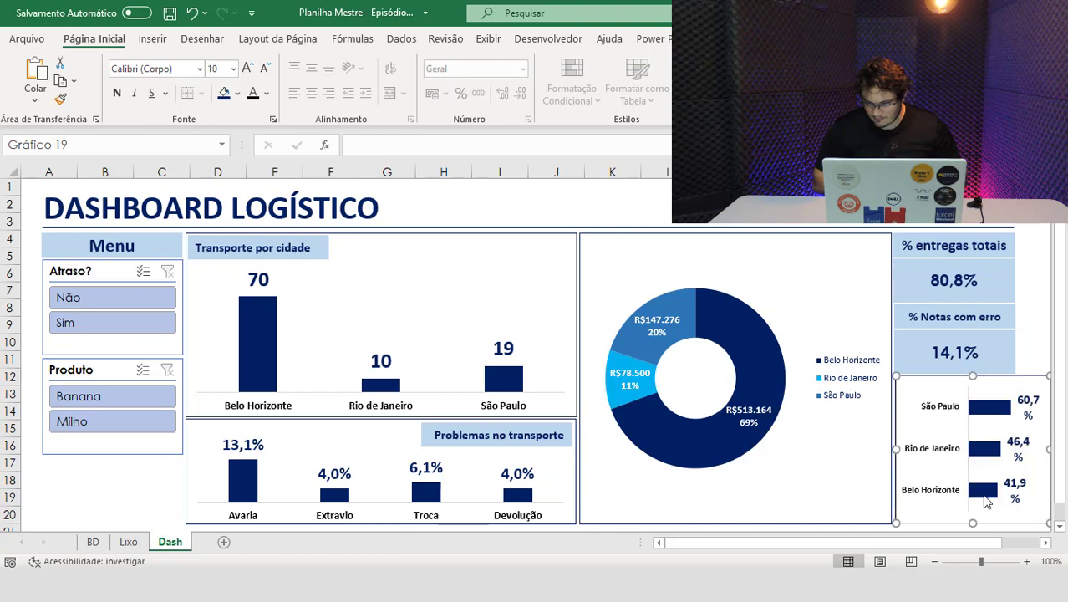
left_click(1045, 542)
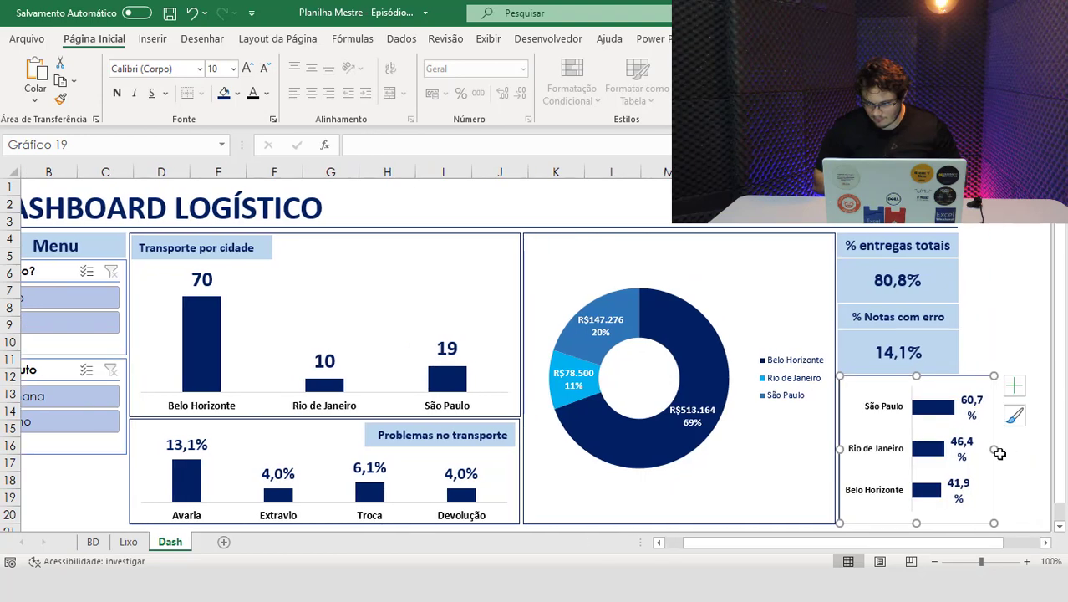
left_click_drag(993, 447, 958, 436)
left_click(1006, 461)
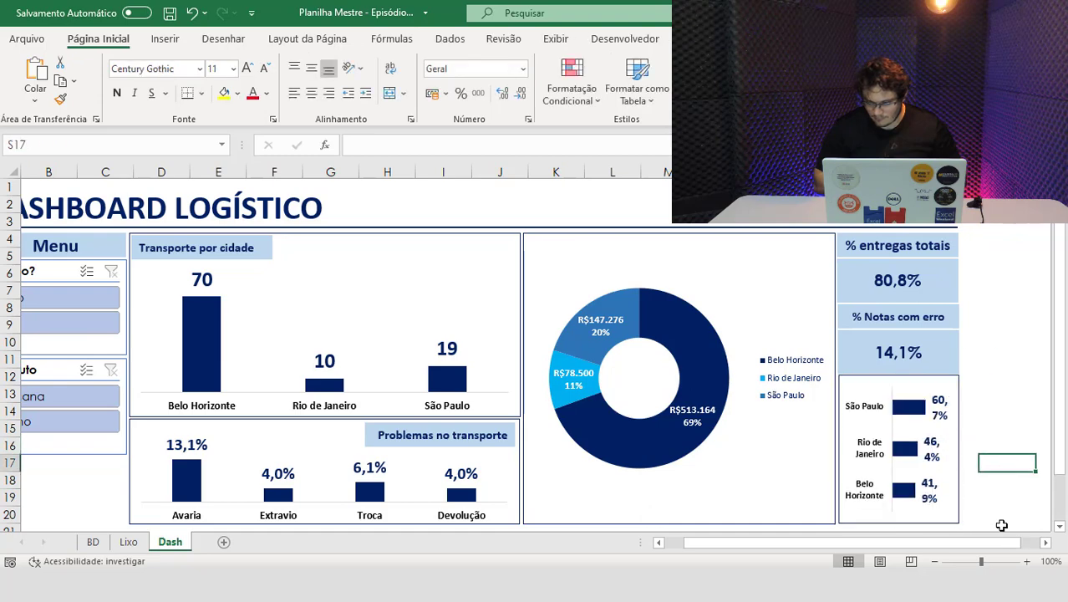
left_click_drag(905, 542, 886, 532)
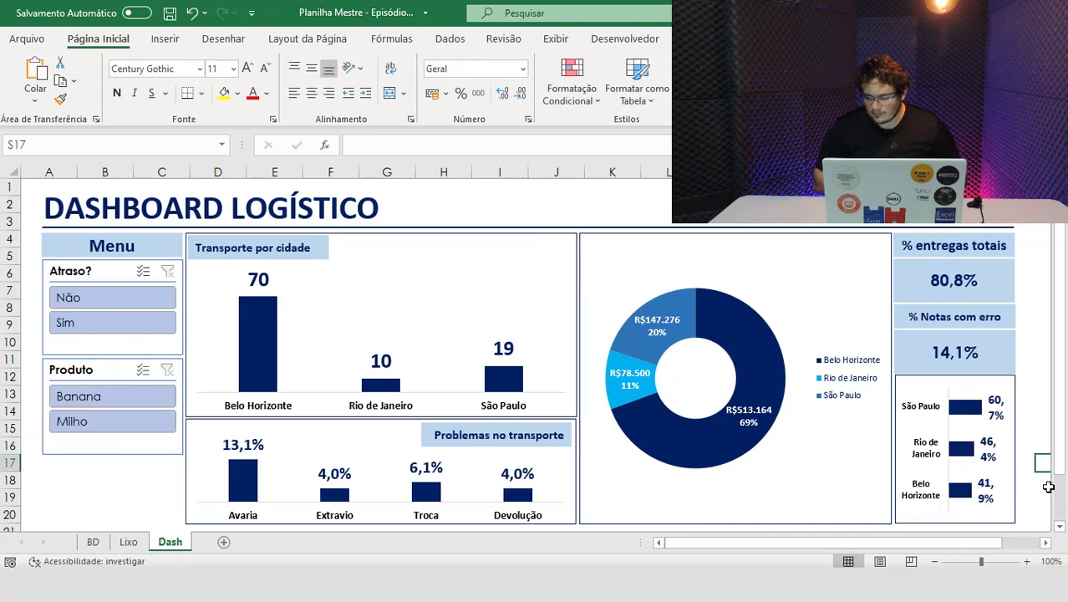
left_click(1045, 542)
left_click(1046, 543)
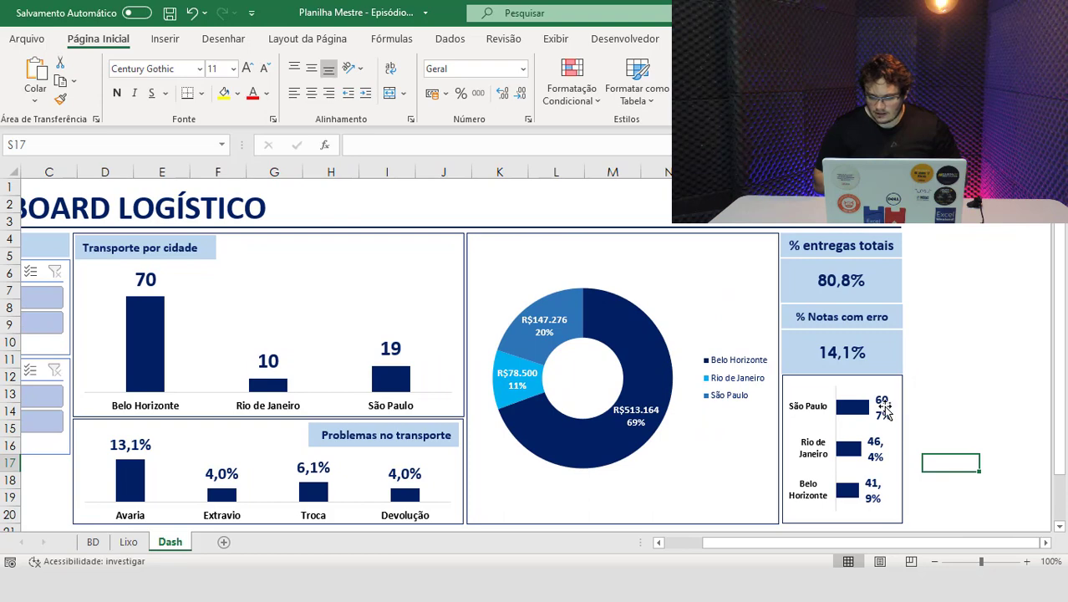
Bring up the data label position choices for the bar chart.
left_click(884, 407)
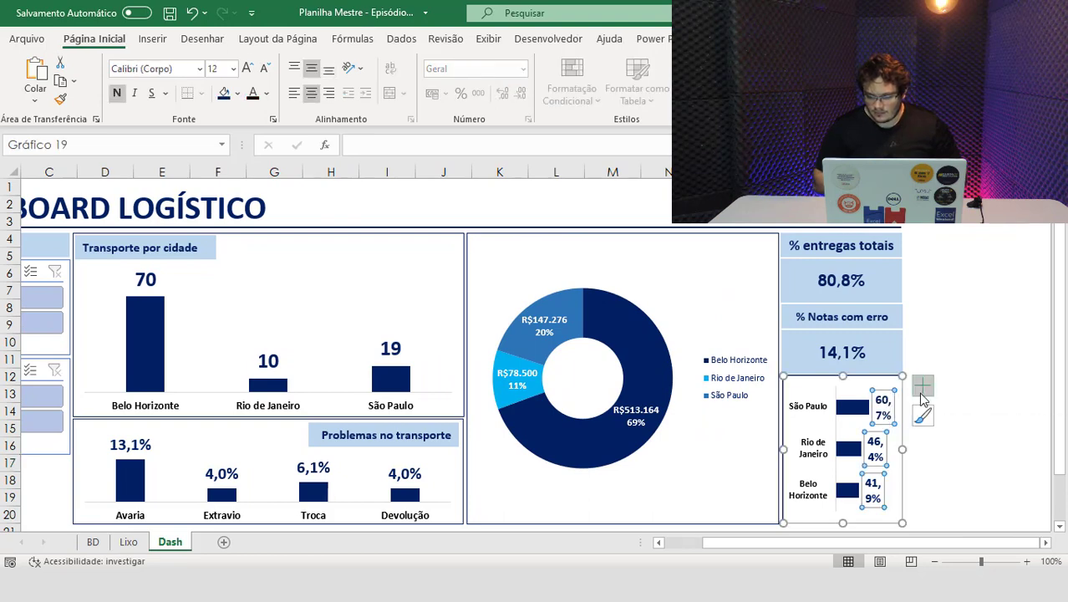
left_click(923, 387)
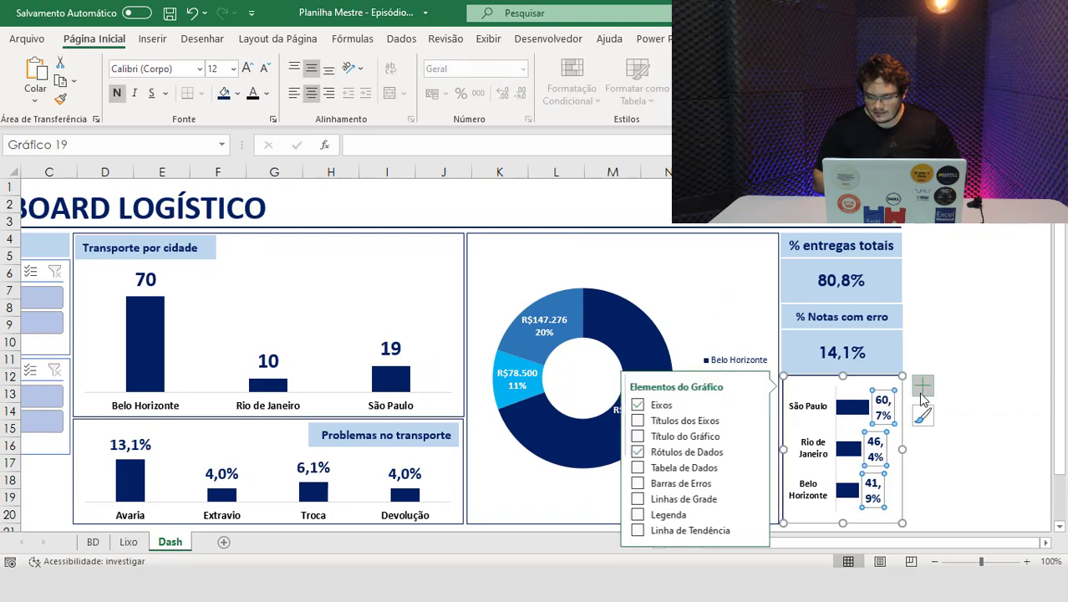
left_click(753, 453)
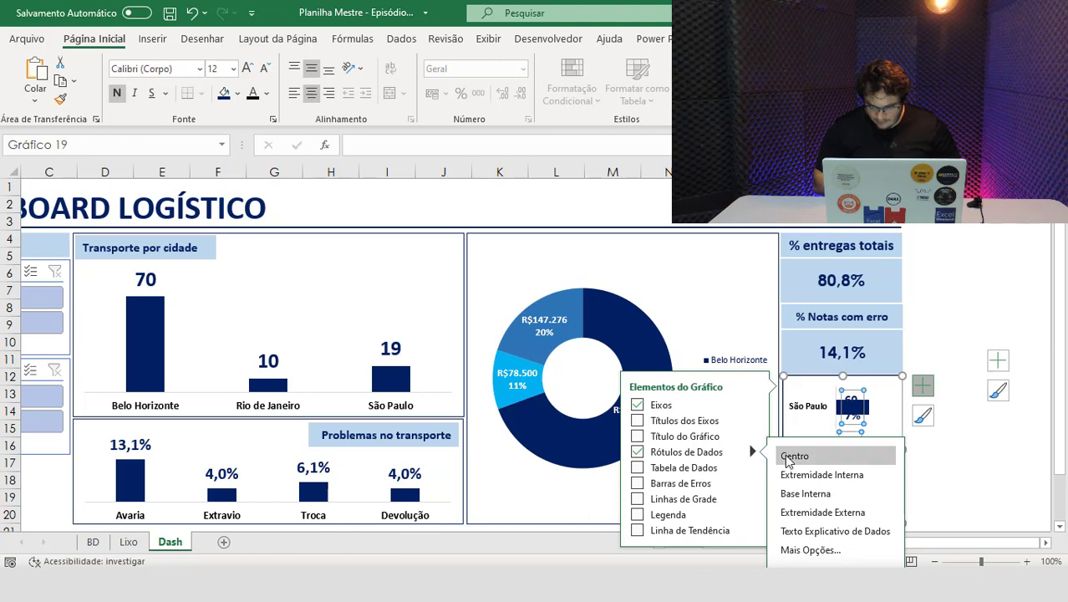
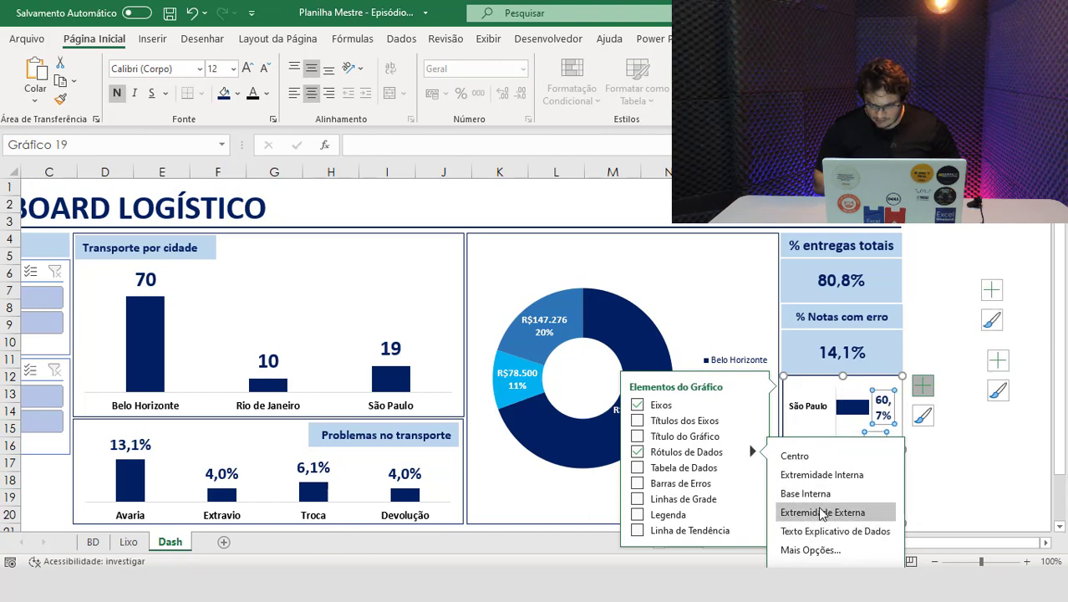
Select the small city percentage chart and shrink its data label text to 7 pt.
left_click(953, 485)
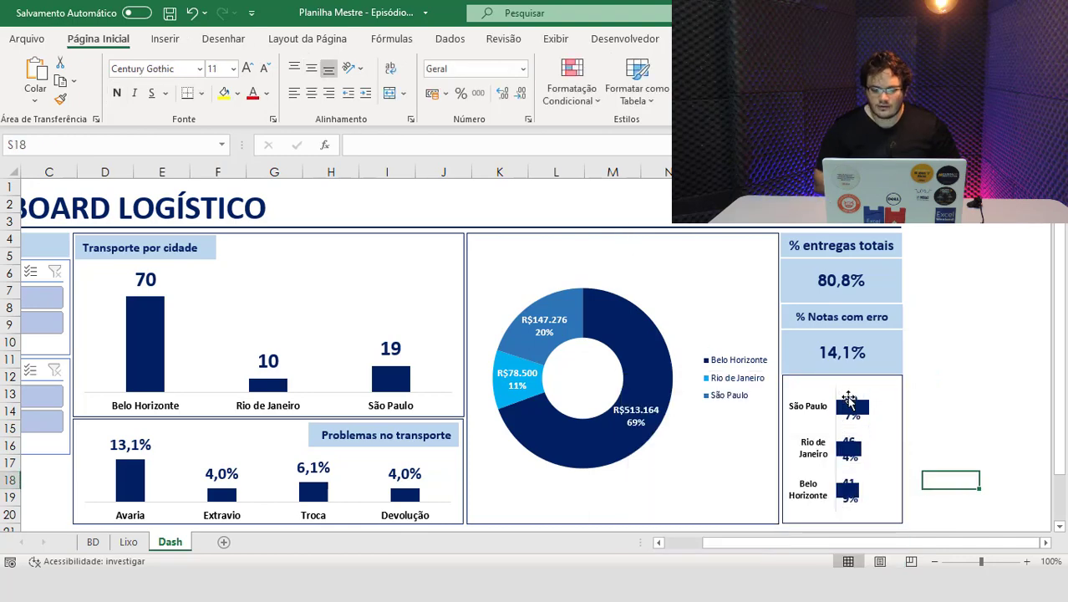
left_click(849, 400)
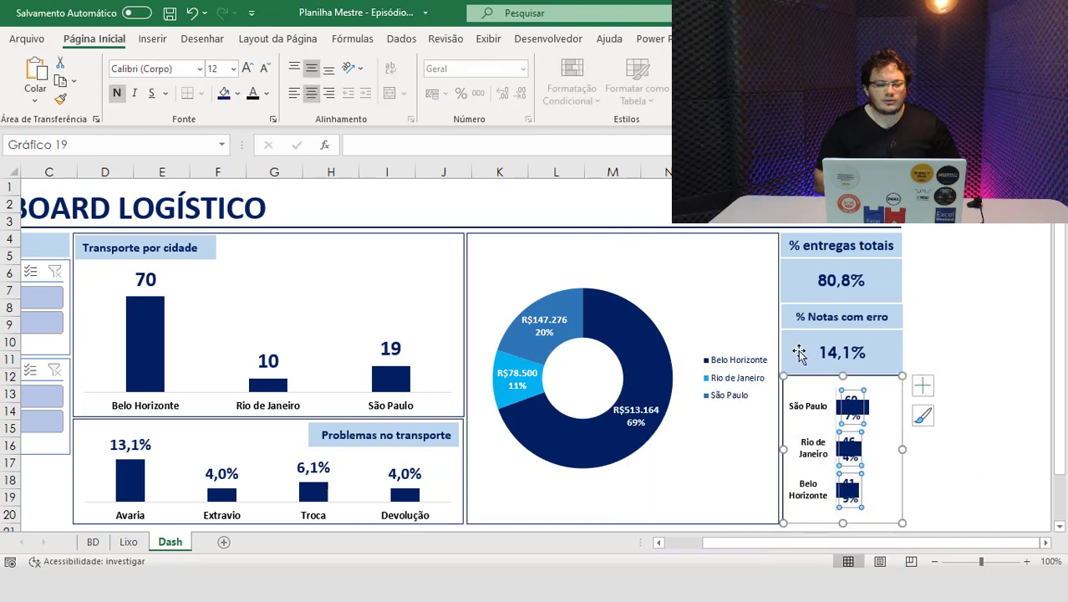
left_click(270, 74)
left_click(270, 74)
left_click(270, 74)
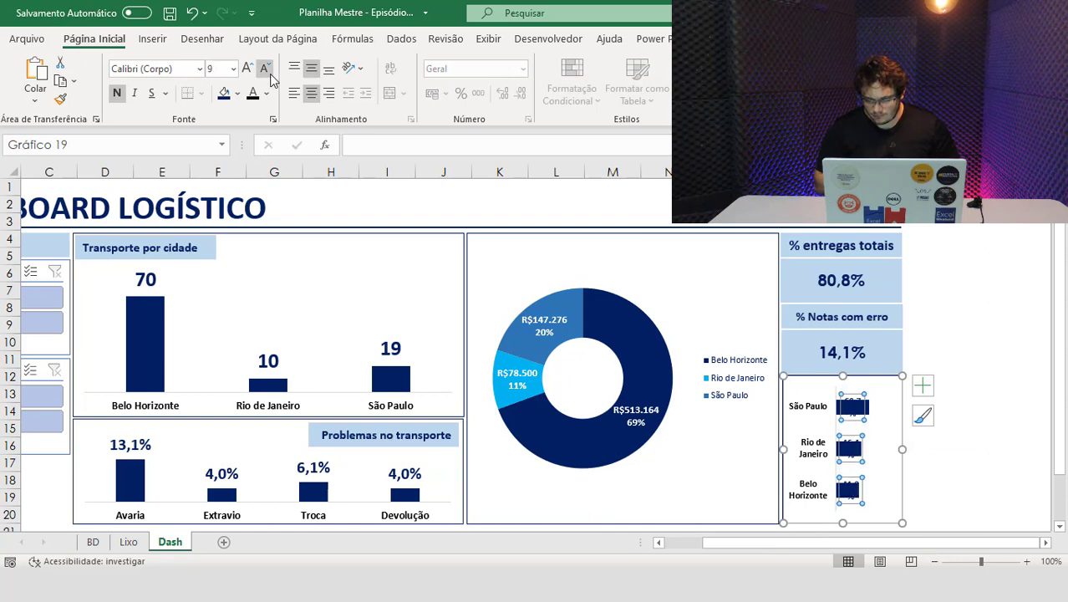
left_click(270, 74)
left_click(270, 74)
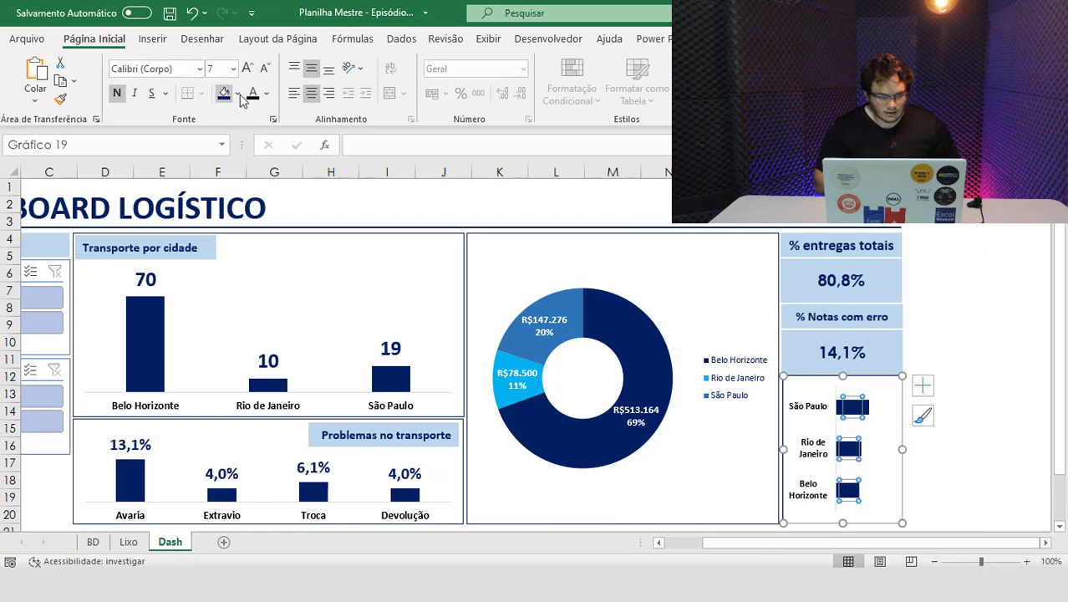
Make the chart's data labels white and bring them back up to 10 pt.
left_click(266, 93)
left_click(253, 157)
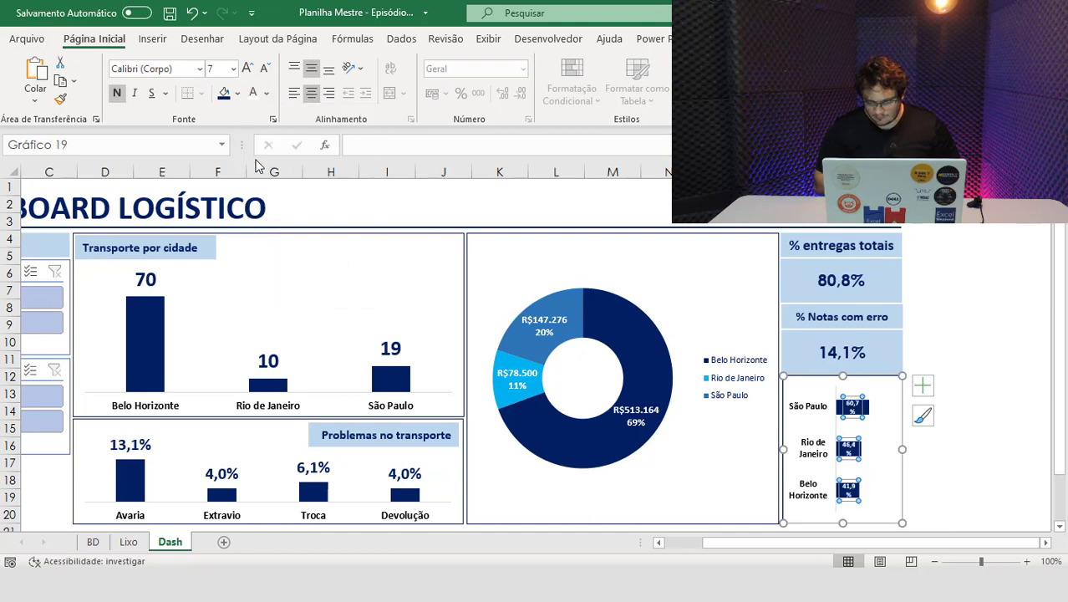
left_click(266, 67)
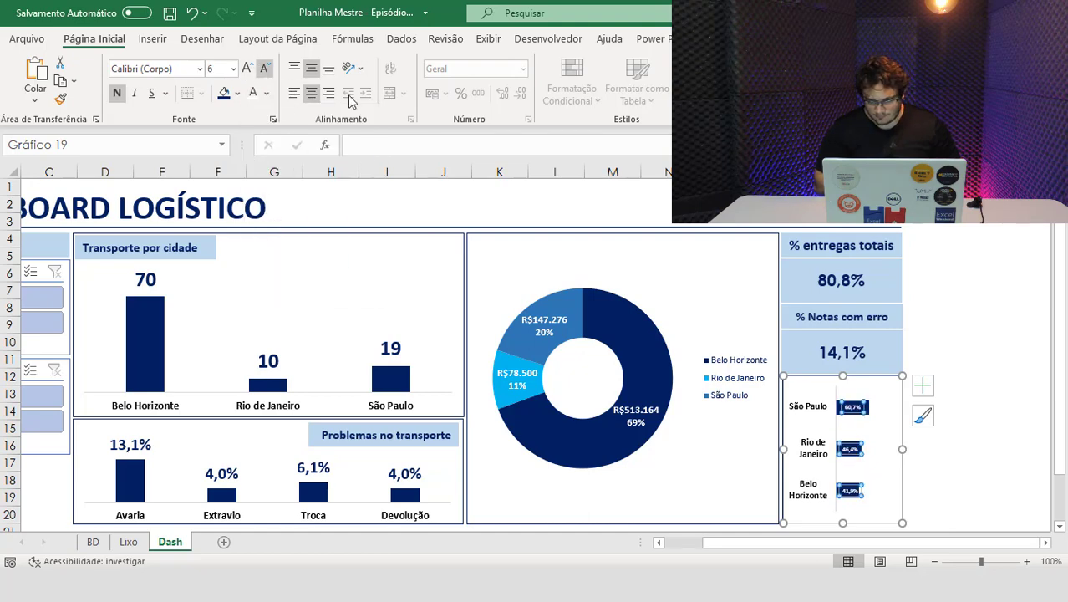
left_click(244, 68)
left_click(244, 67)
left_click(244, 68)
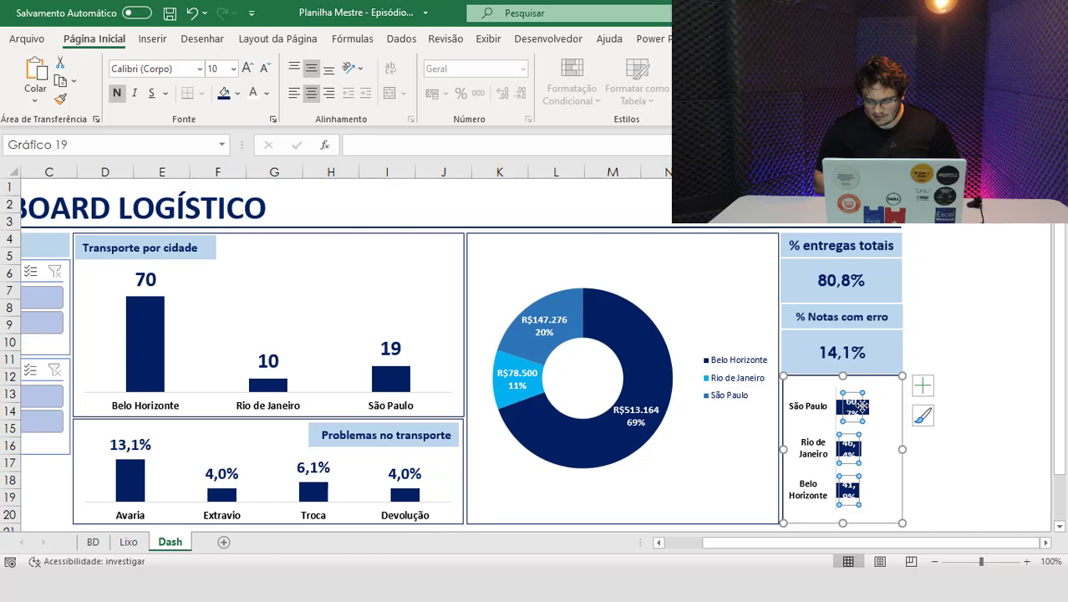
Widen and reposition the São Paulo, Rio de Janeiro and Belo Horizonte percentage labels.
left_click(858, 406)
left_click_drag(888, 405, 887, 406)
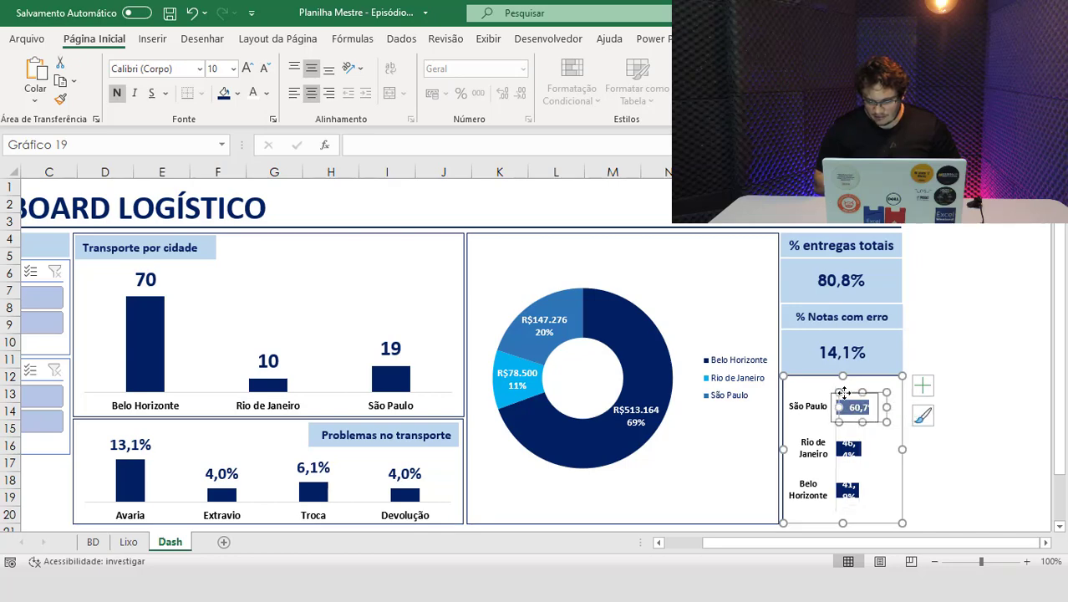
left_click_drag(845, 393, 837, 393)
left_click(853, 448)
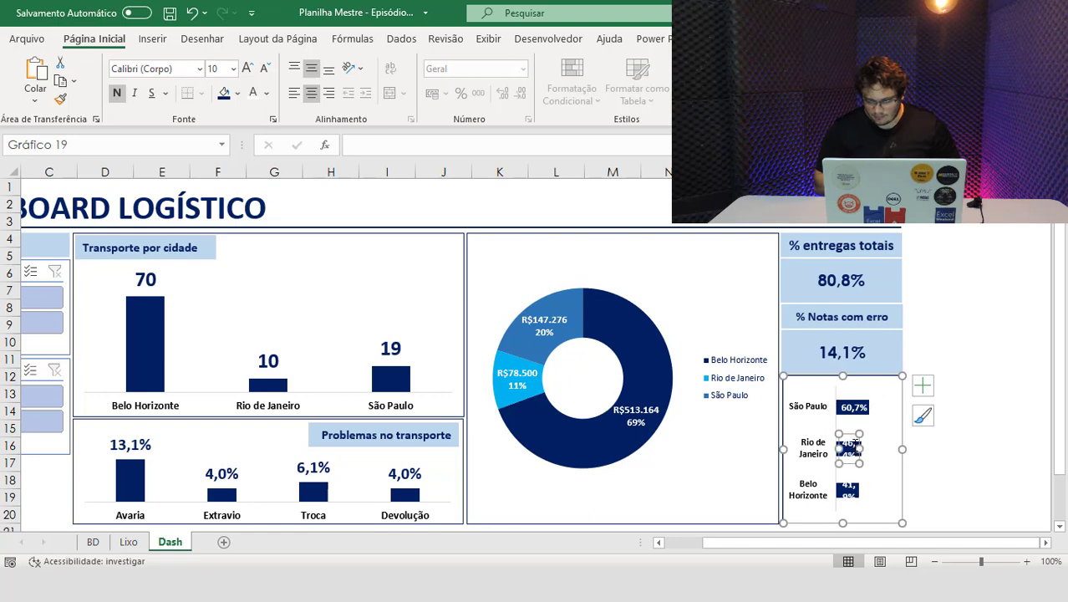
mouse_move(860, 448)
left_mouse_down()
mouse_move(899, 445)
mouse_move(844, 435)
left_mouse_up()
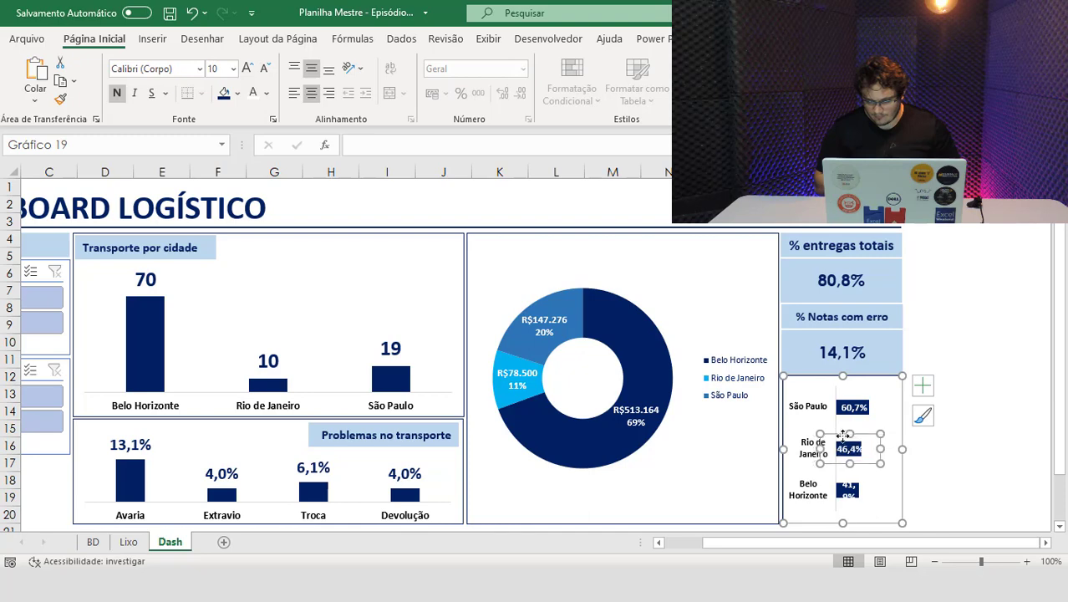
left_click(847, 493)
mouse_move(861, 489)
left_mouse_down()
mouse_move(896, 490)
mouse_move(841, 472)
left_mouse_up()
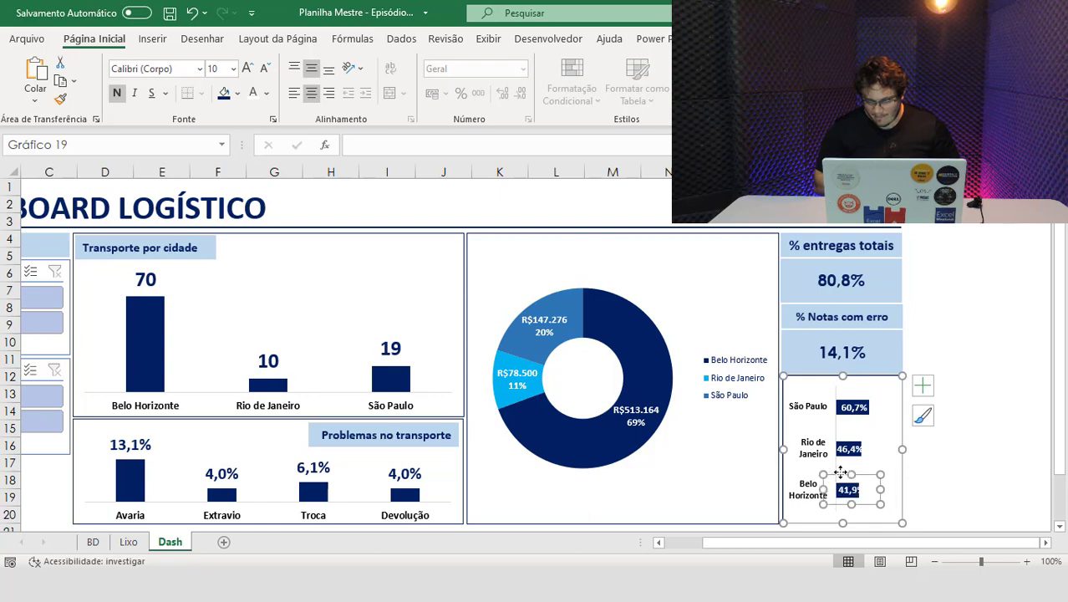
Color all three city percentage data labels light blue.
left_click(841, 425)
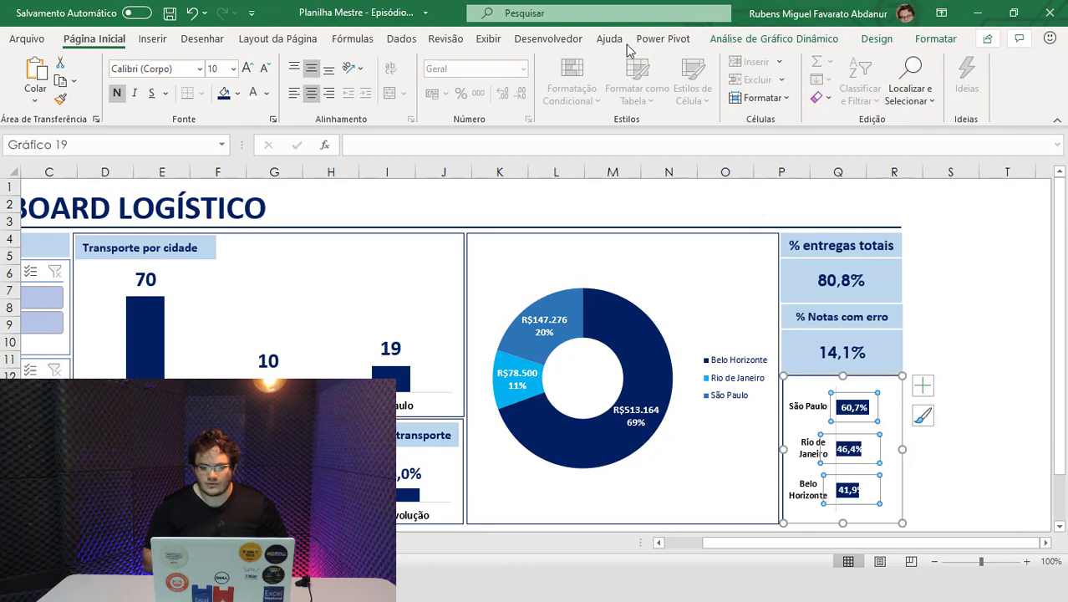
left_click(935, 38)
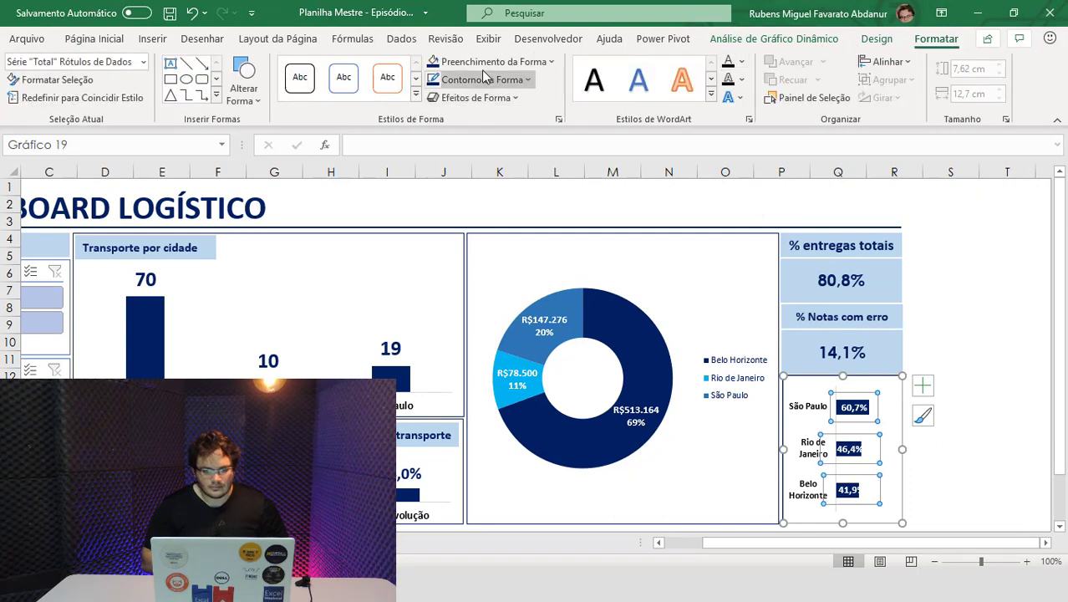
left_click(114, 40)
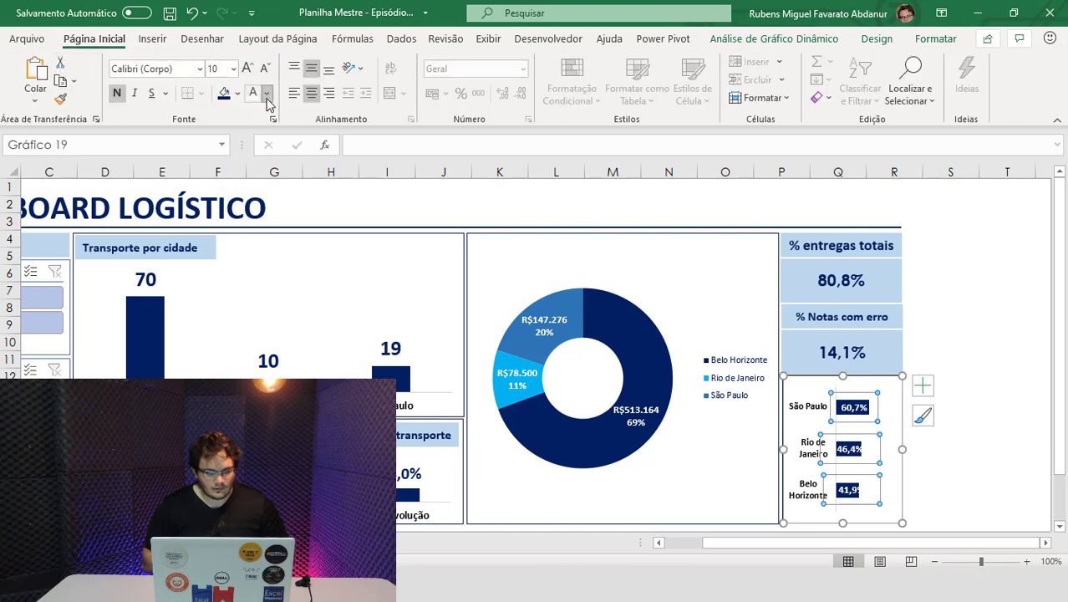
left_click(266, 94)
left_click(333, 266)
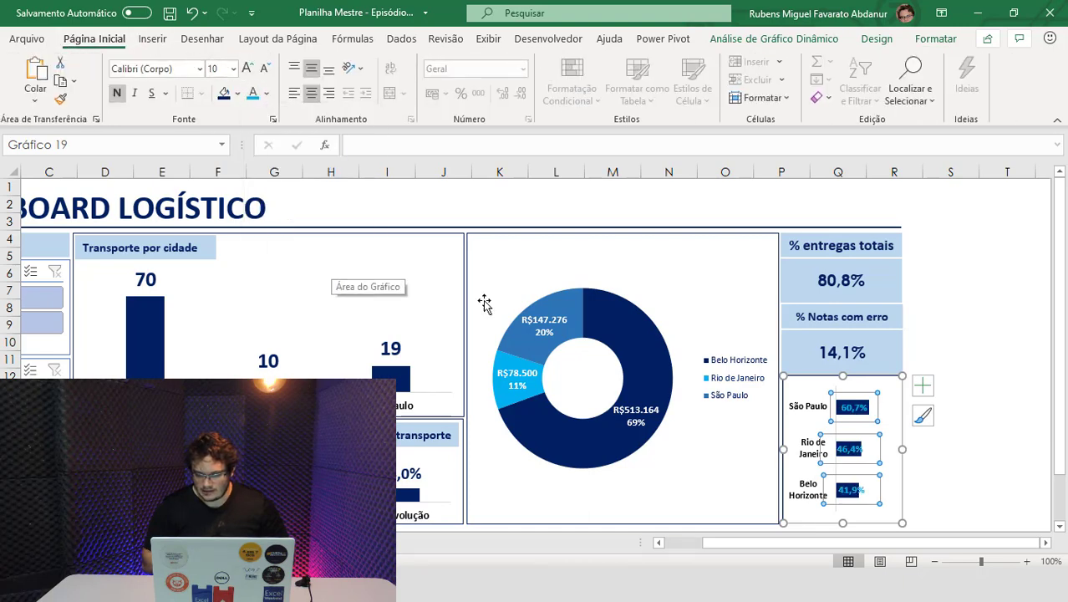
Review the recoloured chart and select the Transporte por cidade title box.
left_click(991, 497)
scroll(902, 552, "left", 2)
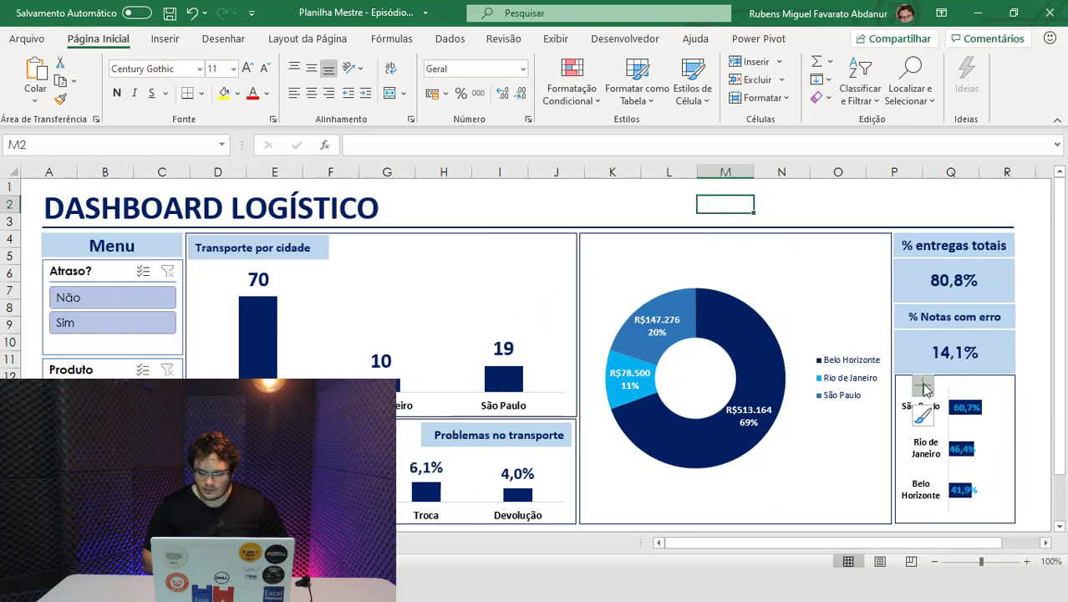
left_click(920, 445)
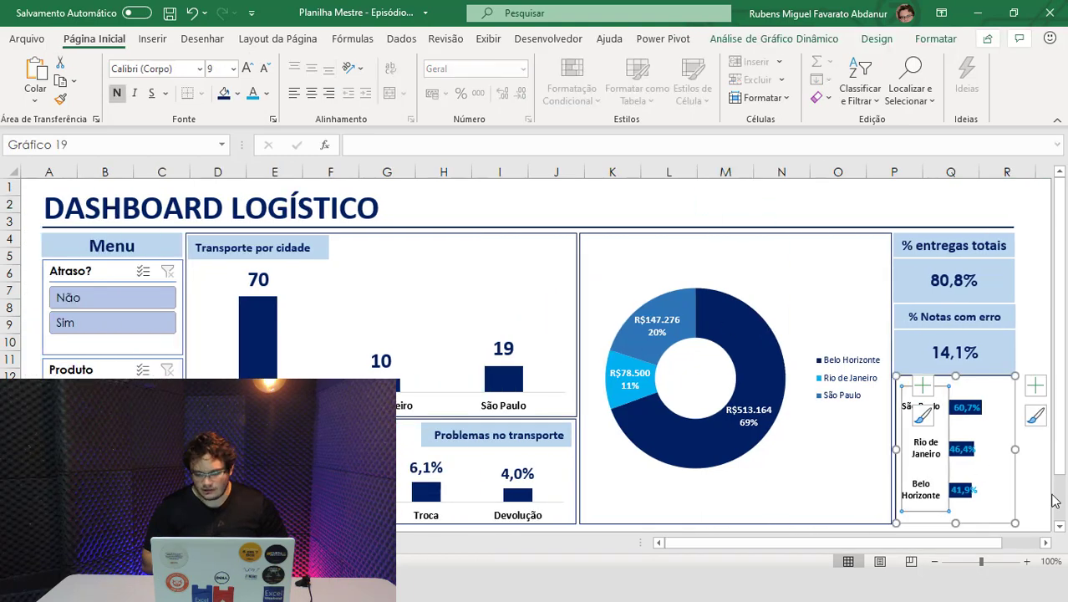
left_click(1034, 481)
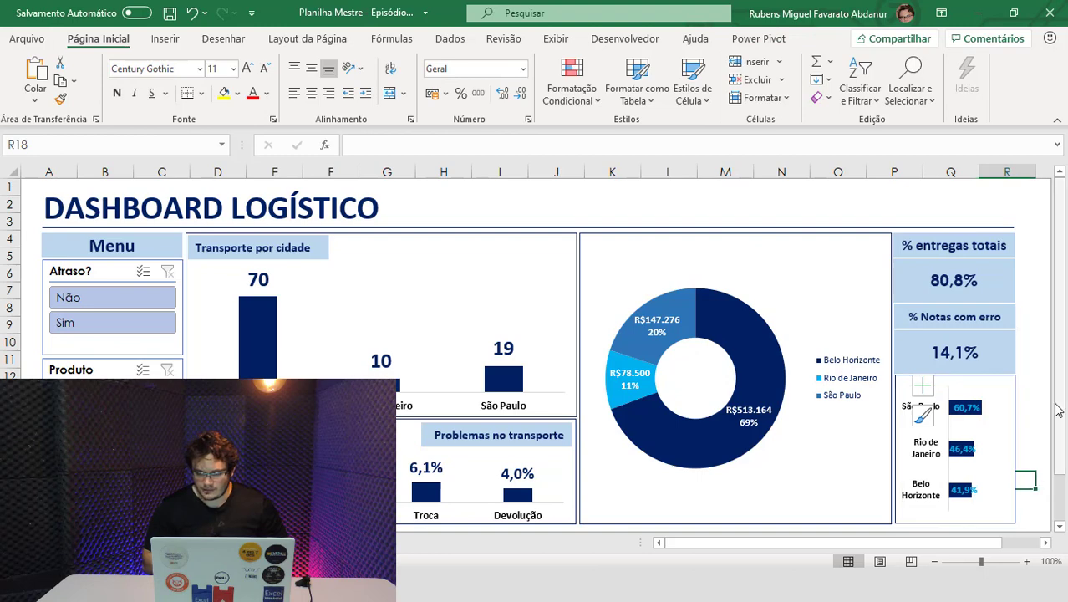
left_click(267, 253)
Copy the Transporte por cidade title box to J2 and retype it as '% de cargas rastreáveis'.
left_click(245, 260)
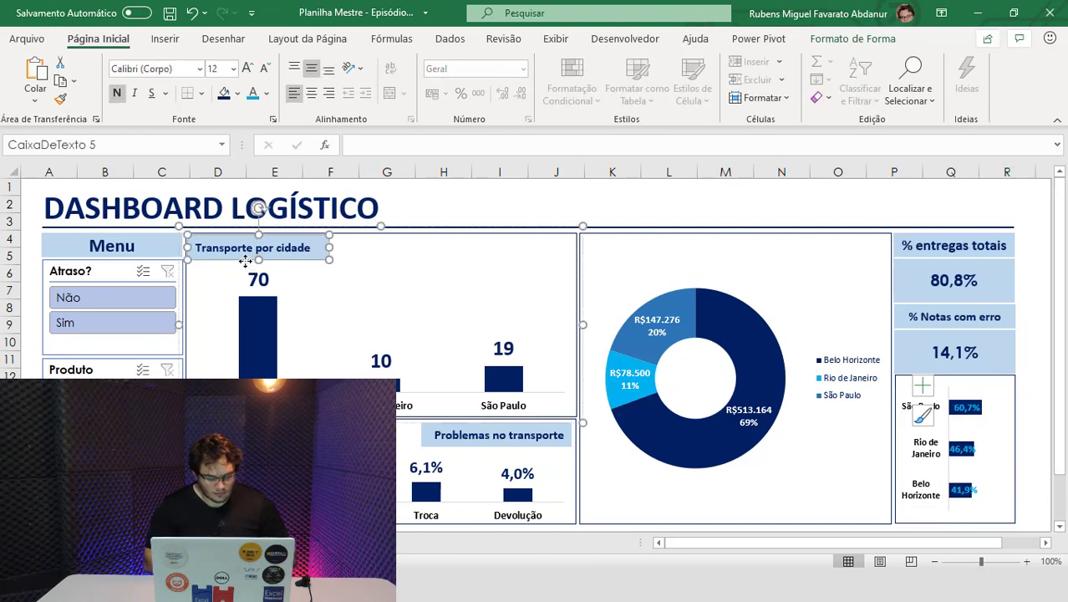
key("ctrl+c")
left_click(582, 198)
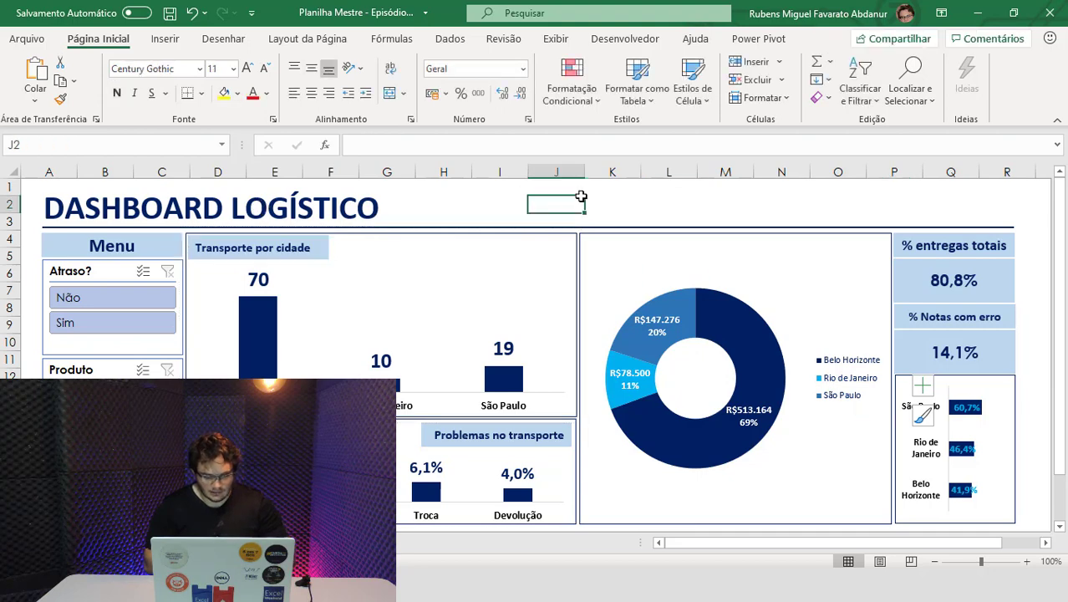
key("ctrl+v")
left_click_drag(653, 207, 498, 197)
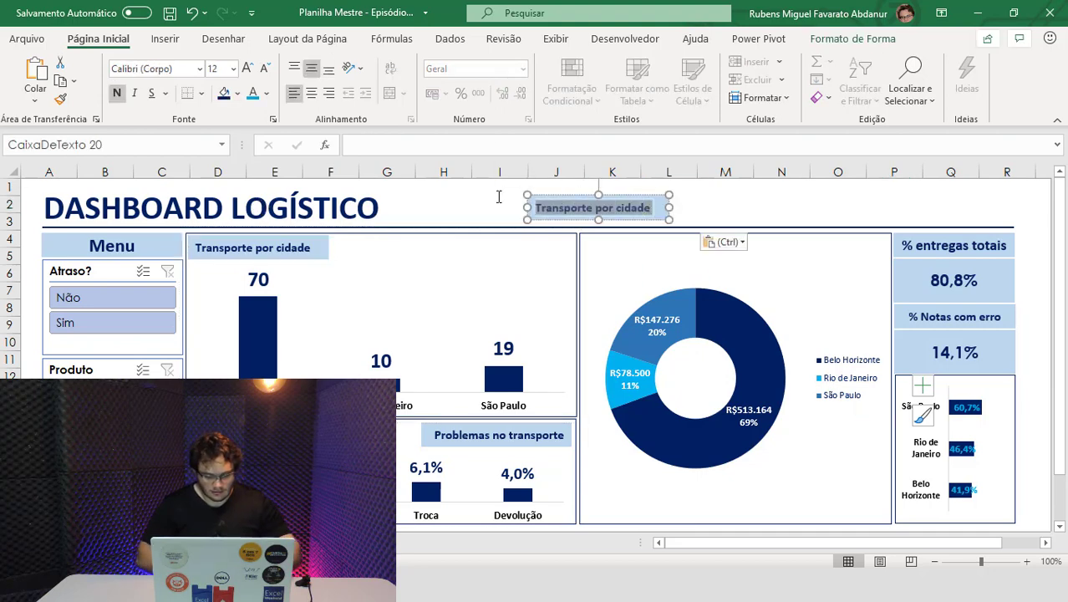
type("% de c")
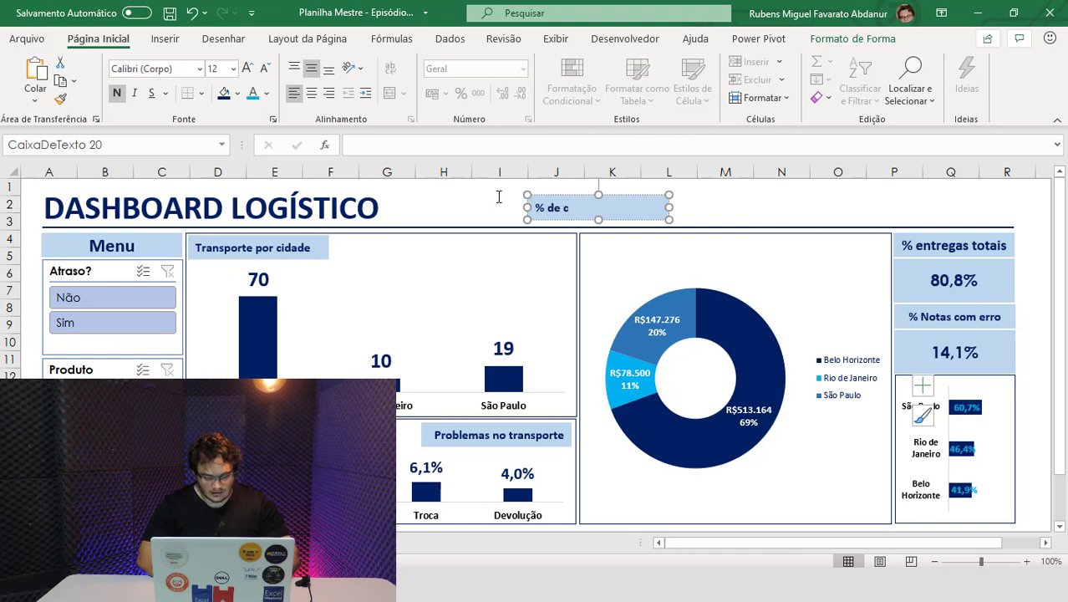
type("argas r")
type("astreáveis")
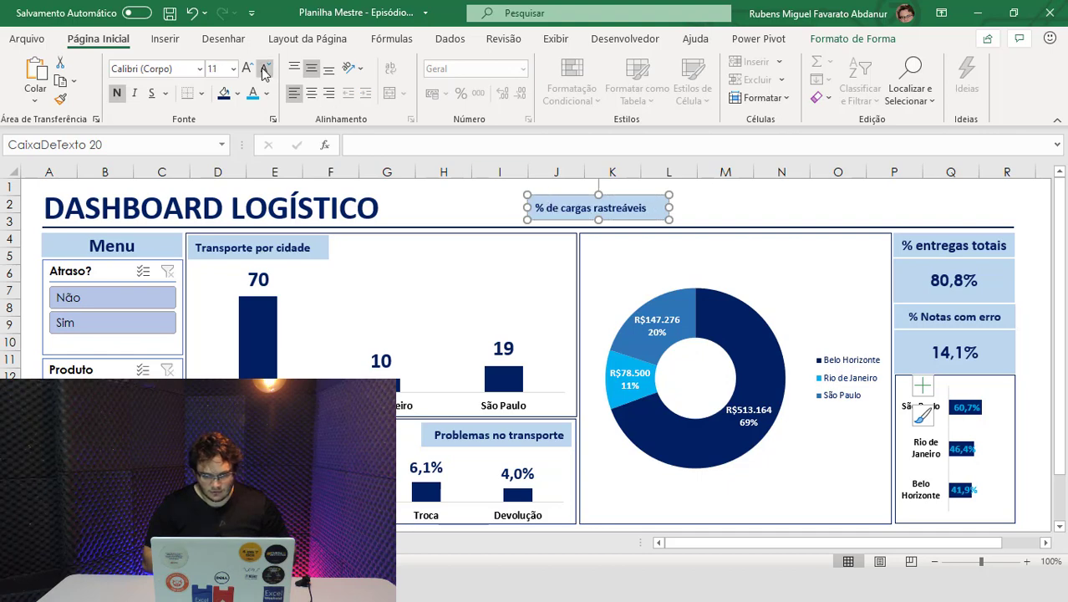
key("ctrl+shift+less")
key("ctrl+shift+less")
Place the new title over the city percentage panel, narrowed, with 9 pt text.
left_click_drag(565, 199, 931, 381)
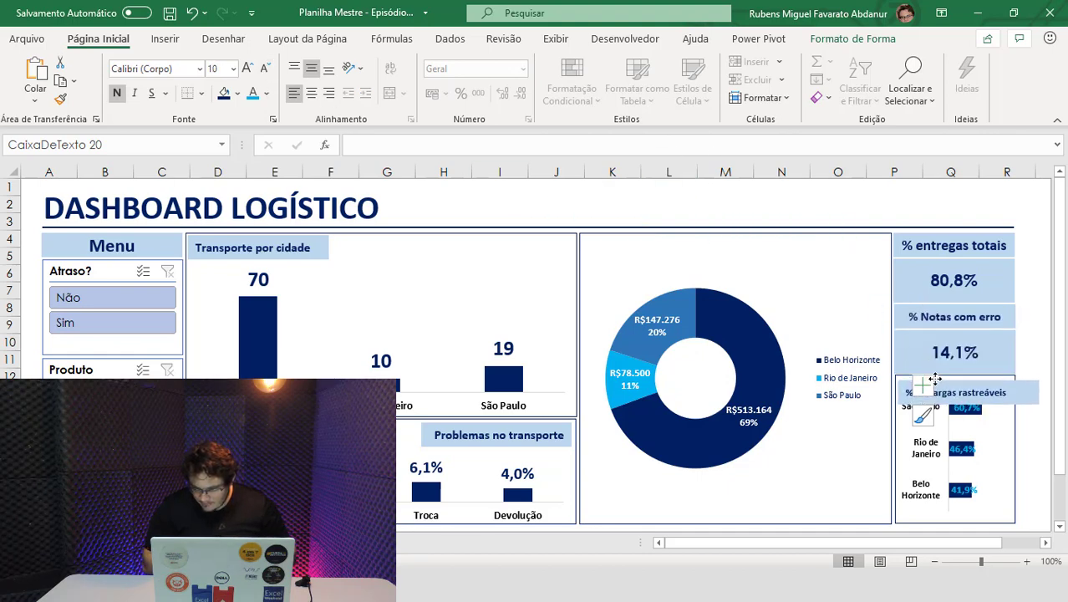
left_click_drag(932, 382, 968, 391)
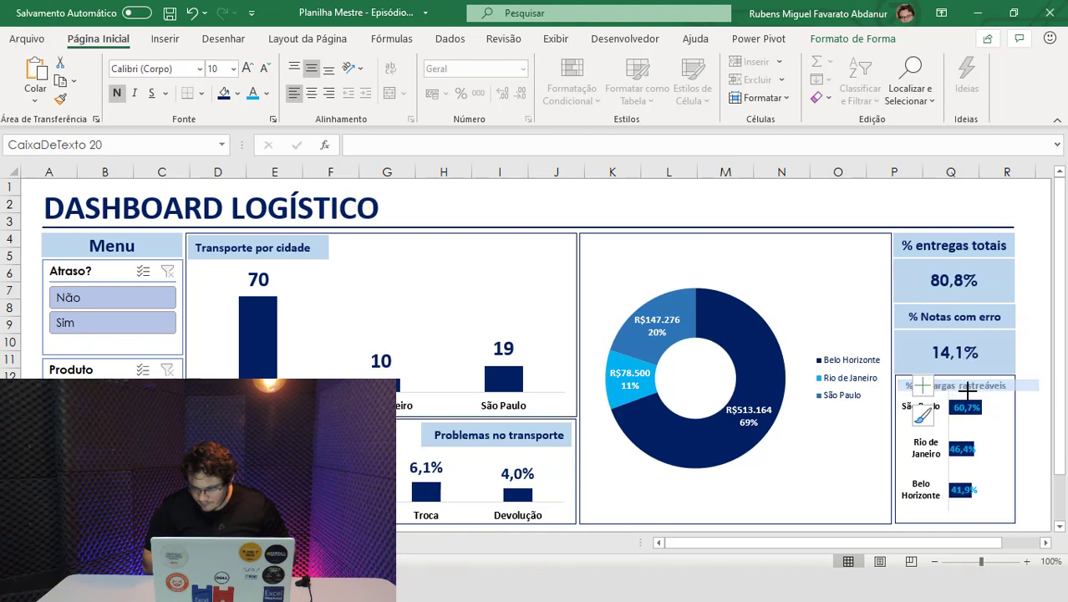
left_click_drag(1039, 390, 1011, 390)
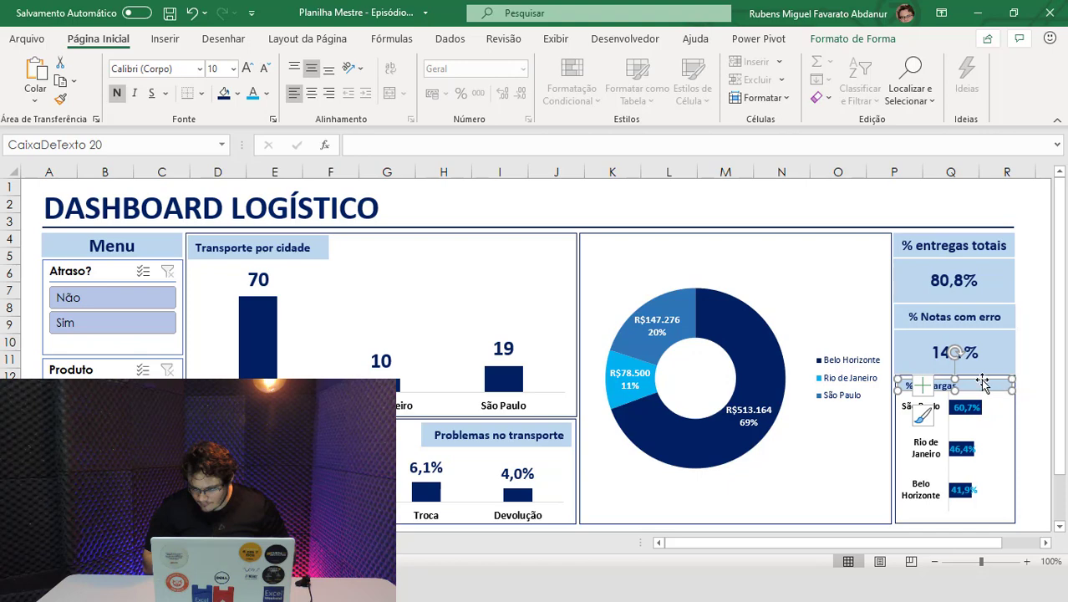
left_click(263, 68)
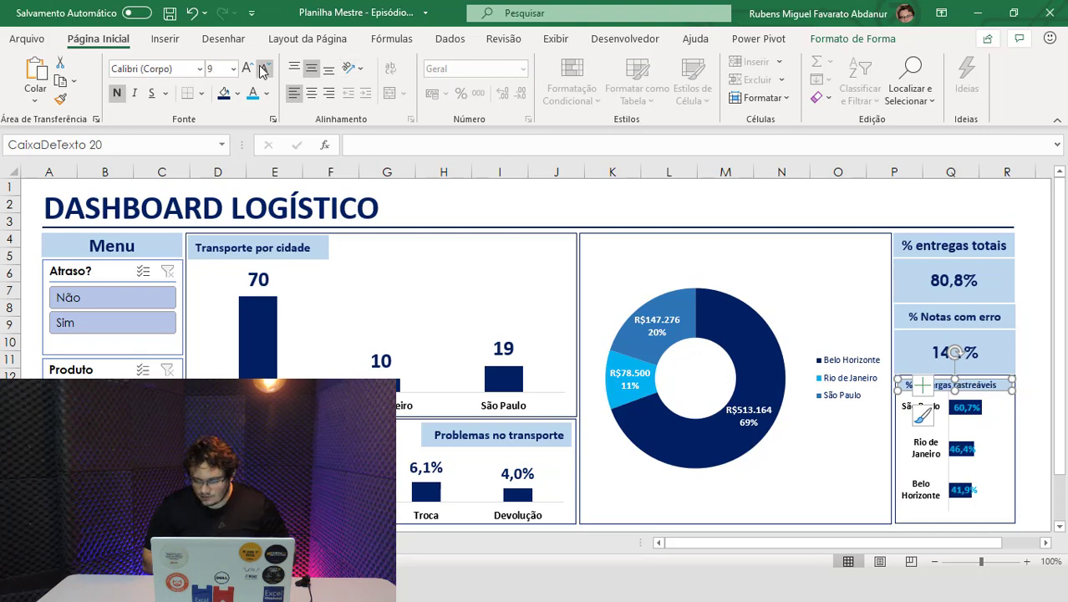
left_click(1045, 321)
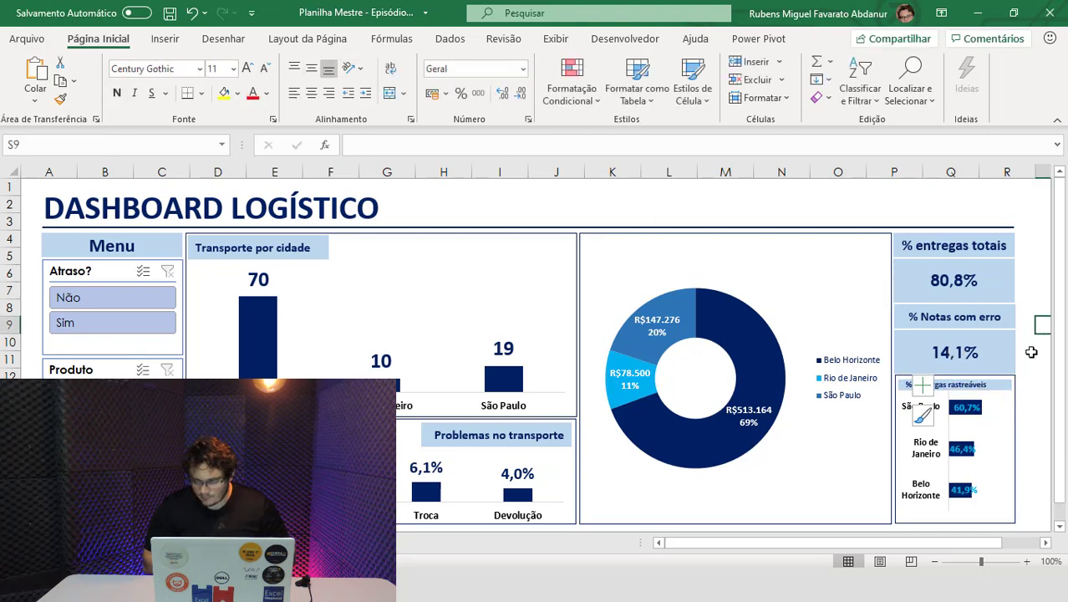
left_click(649, 241)
double_click(649, 241)
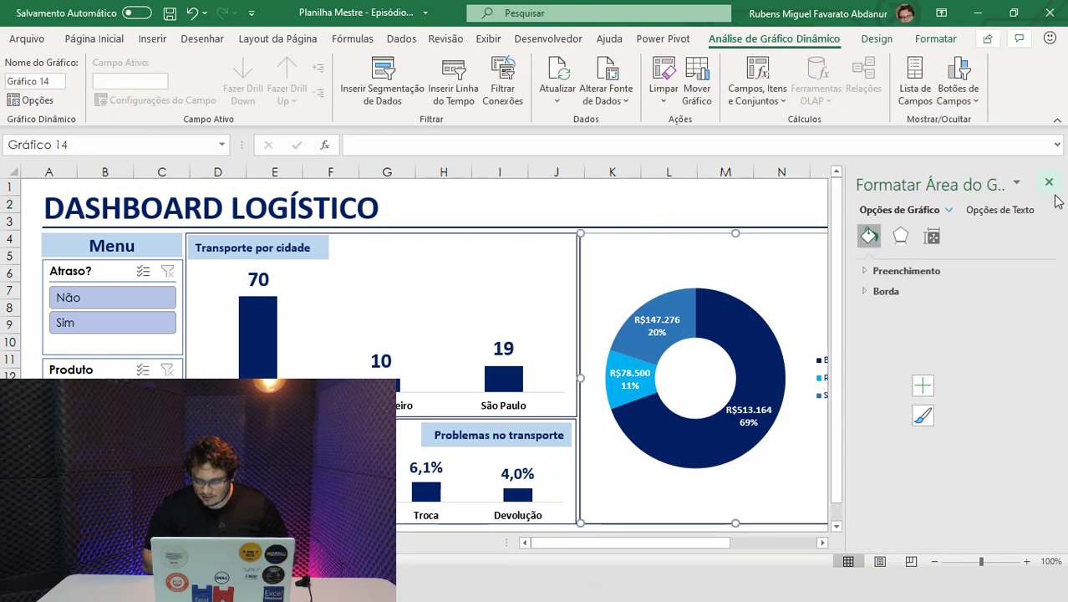
left_click(1049, 181)
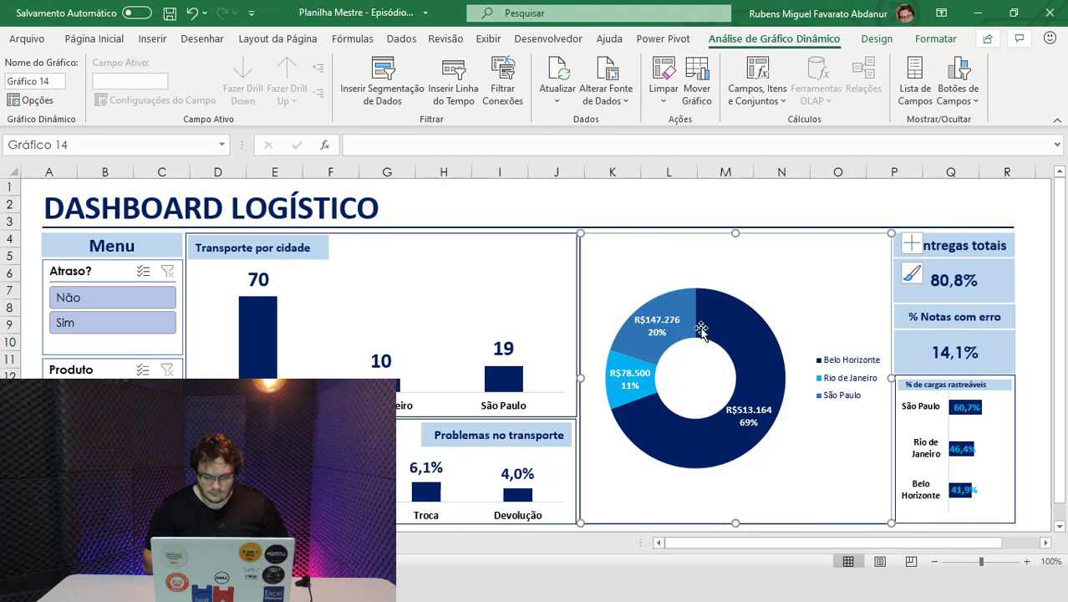
left_click(566, 197)
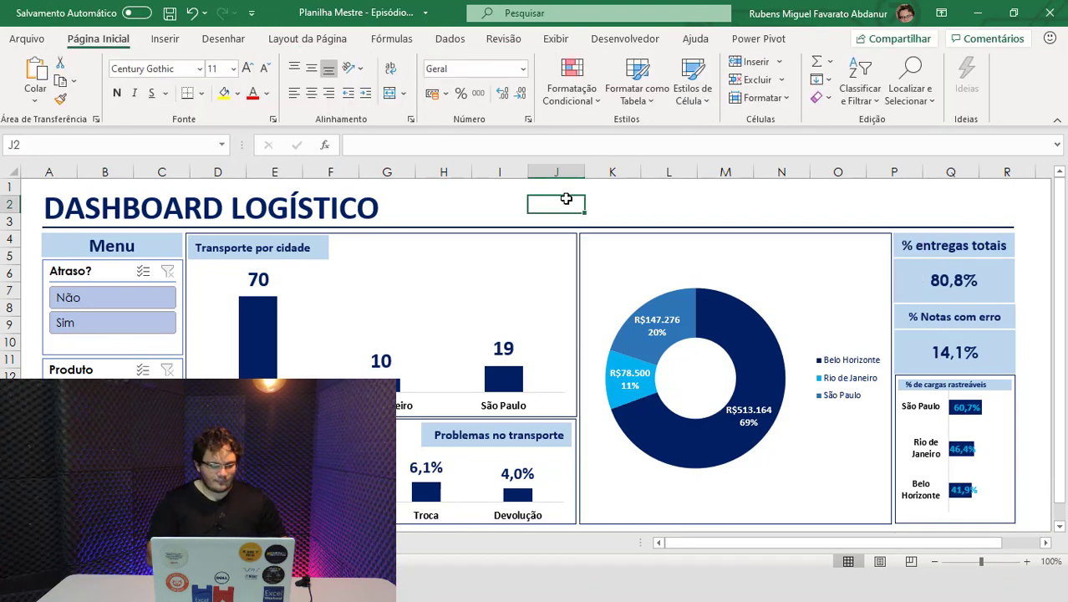
left_click_drag(48, 462, 161, 496)
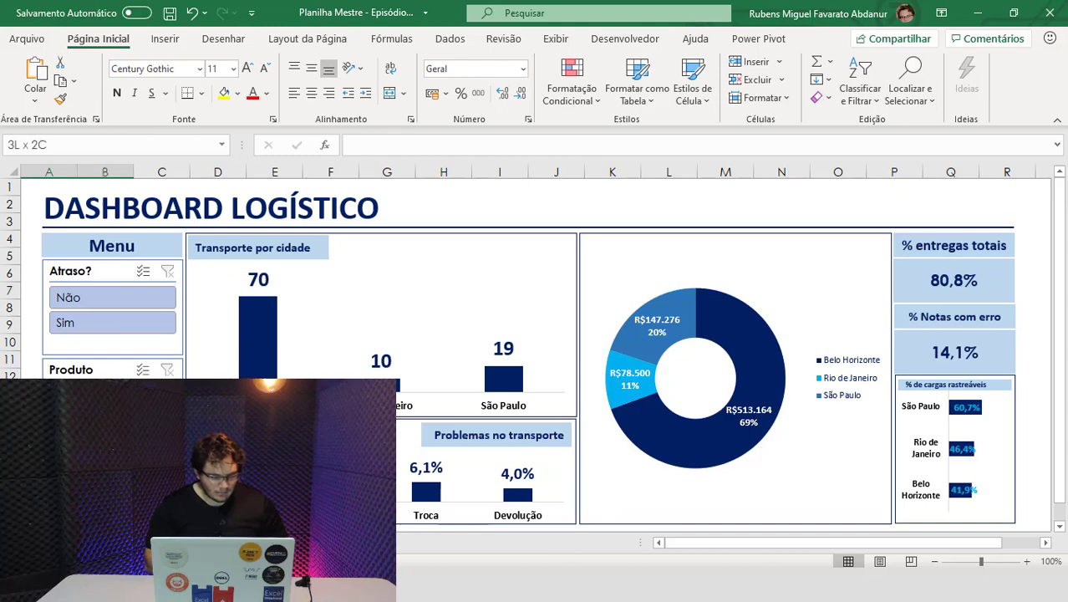
left_click(105, 462)
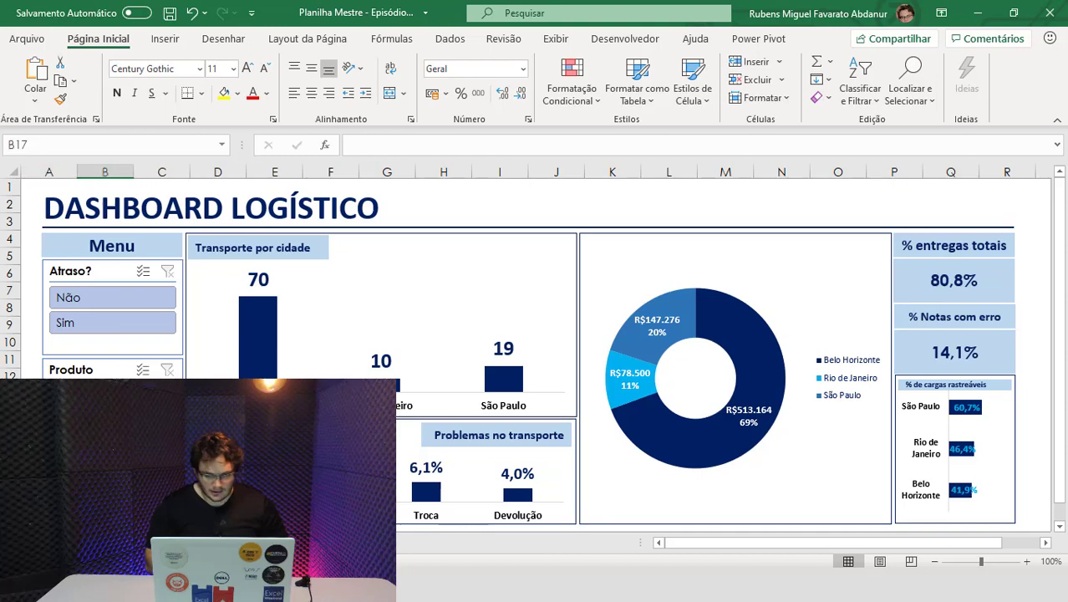
left_click(533, 217)
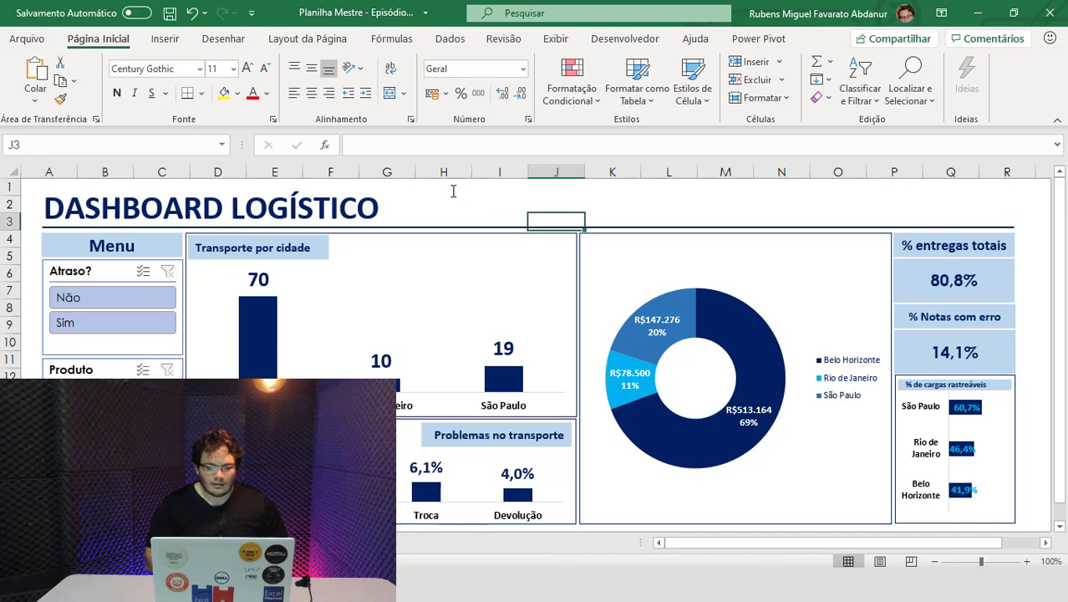
double_click(305, 207)
left_click(559, 194)
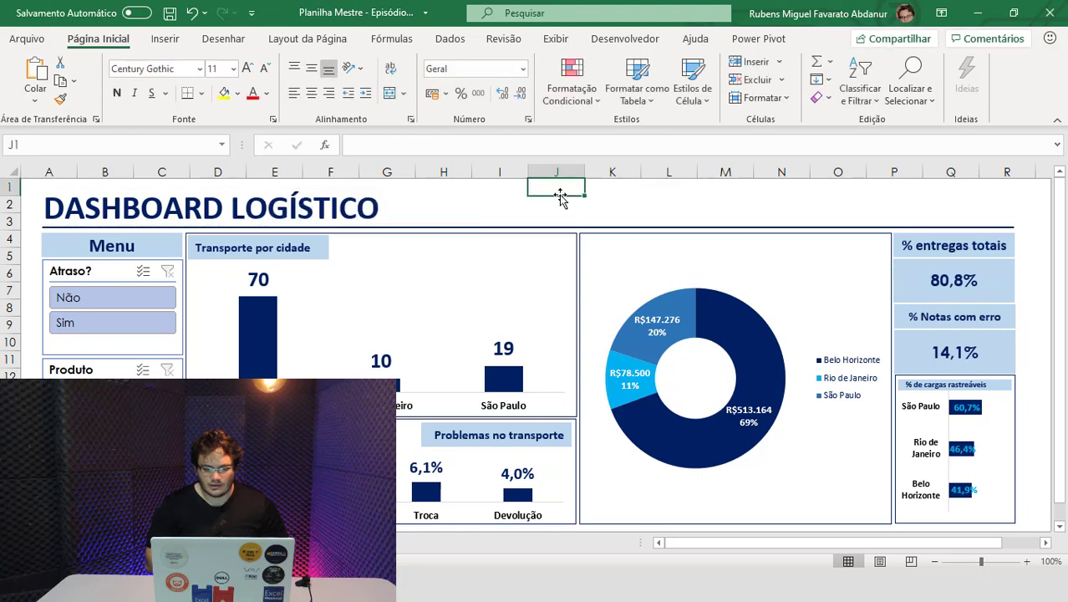
left_click(520, 185)
left_click(781, 204)
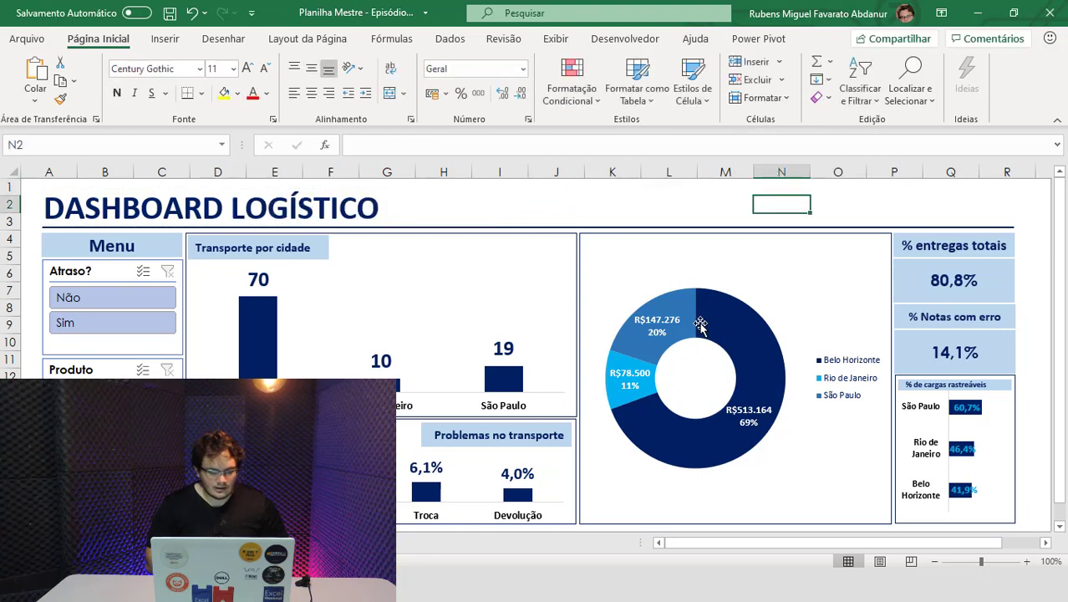
Go to the delivery data sheet, save the workbook, and select the Atraso? column from R2 down.
key("ctrl+Page_Down")
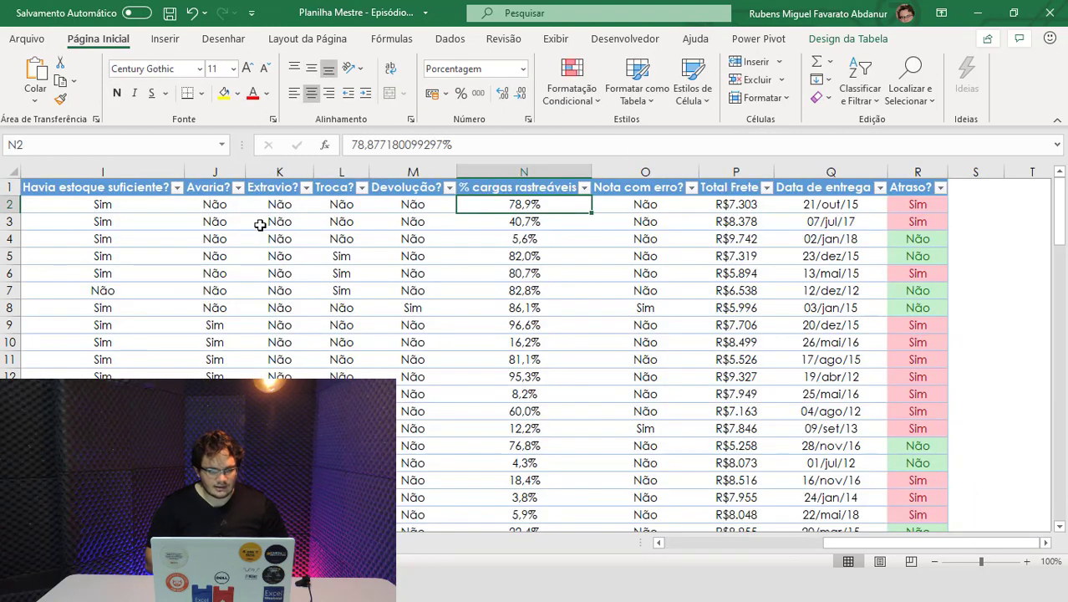
left_click(169, 13)
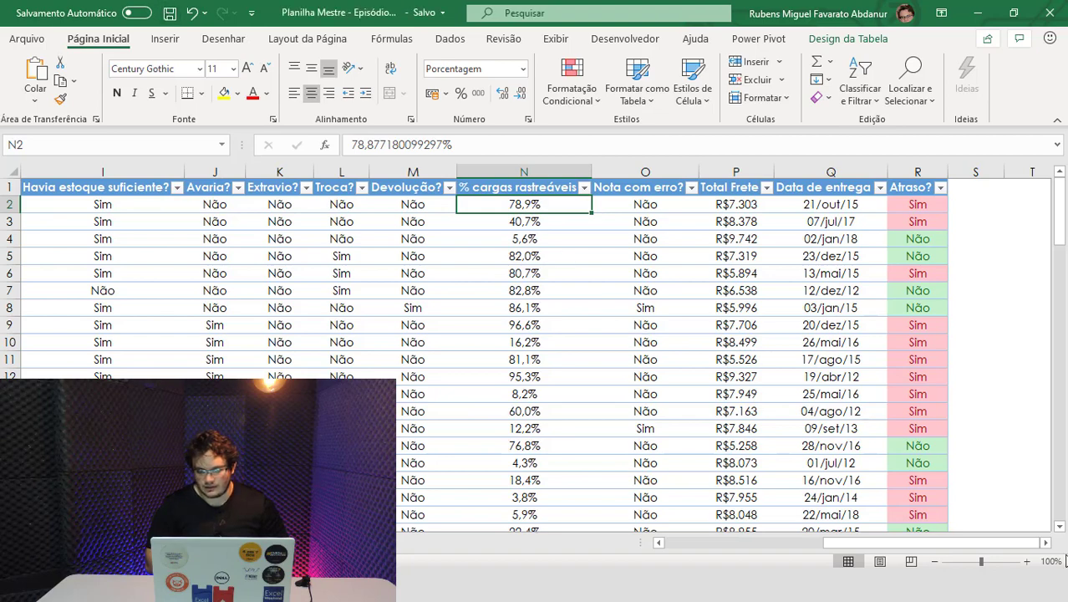
mouse_move(930, 543)
left_mouse_down()
mouse_move(777, 520)
mouse_move(1066, 503)
left_mouse_up()
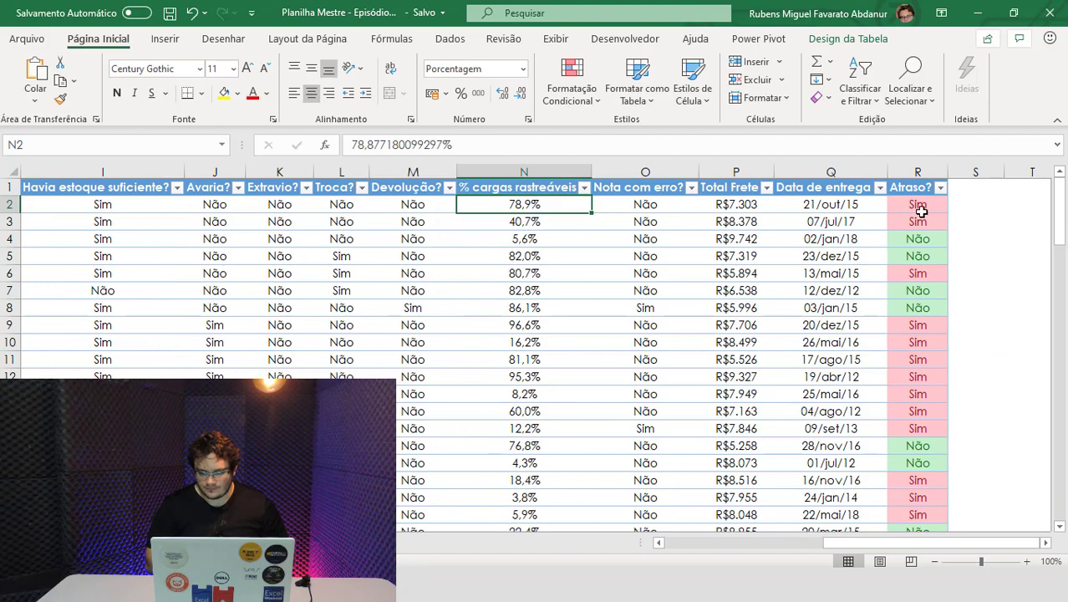
left_click(920, 205)
key("ctrl+shift+Down")
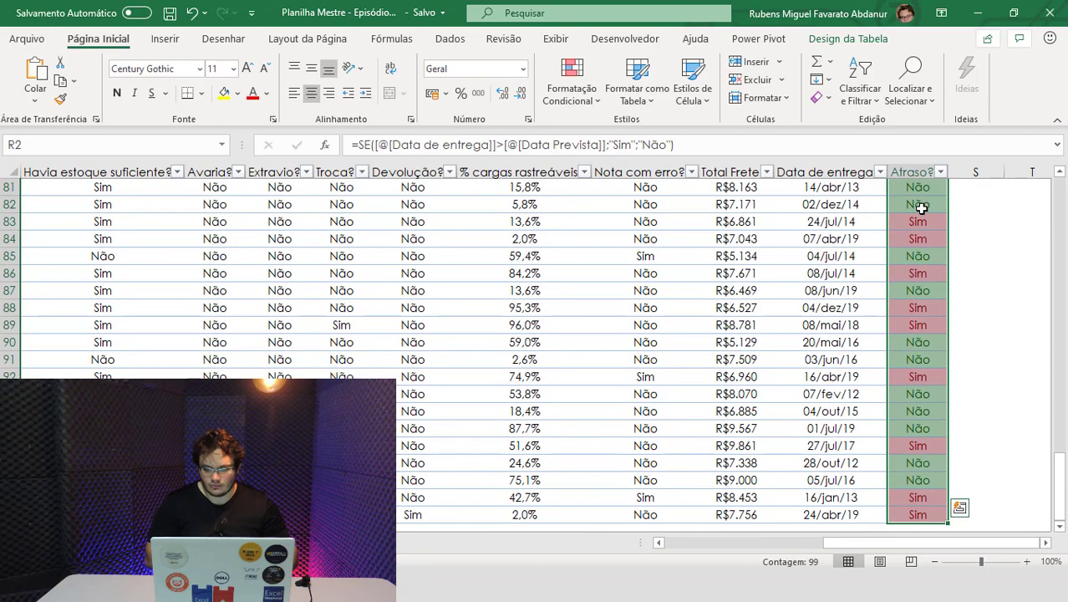
Restrict the Atraso? column to a Sim;Não dropdown list and verify it in R2.
left_click(450, 38)
left_click(663, 96)
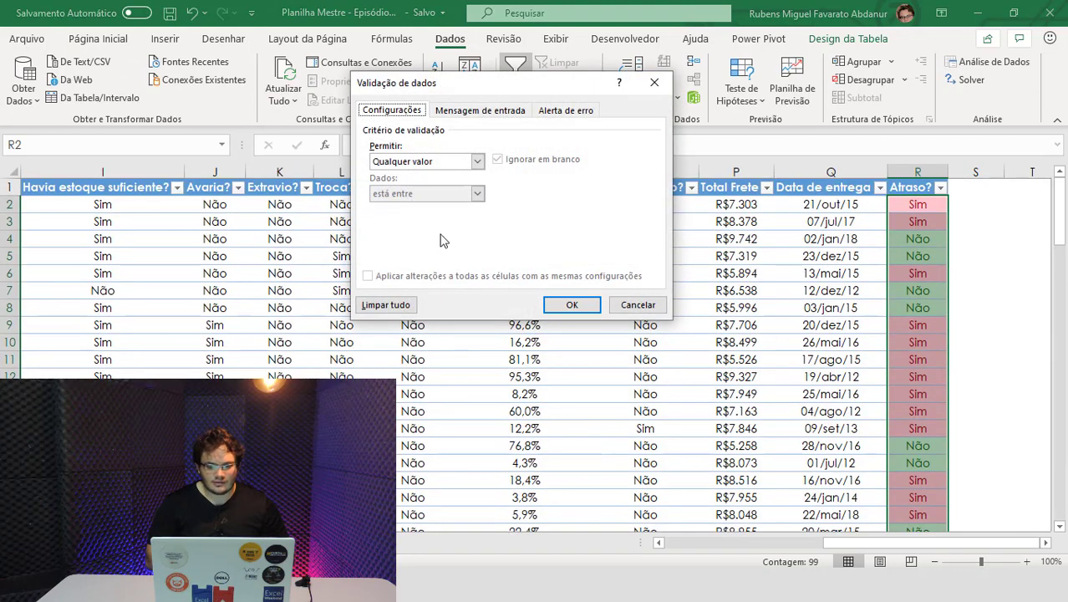
left_click(417, 161)
left_click(411, 206)
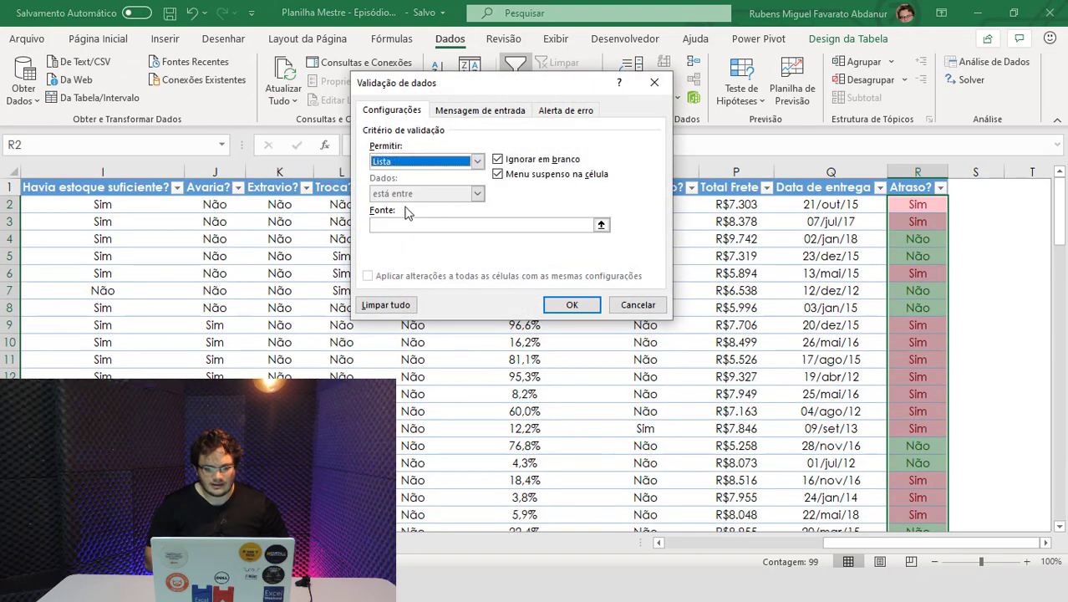
left_click(403, 224)
type("Sim;Não")
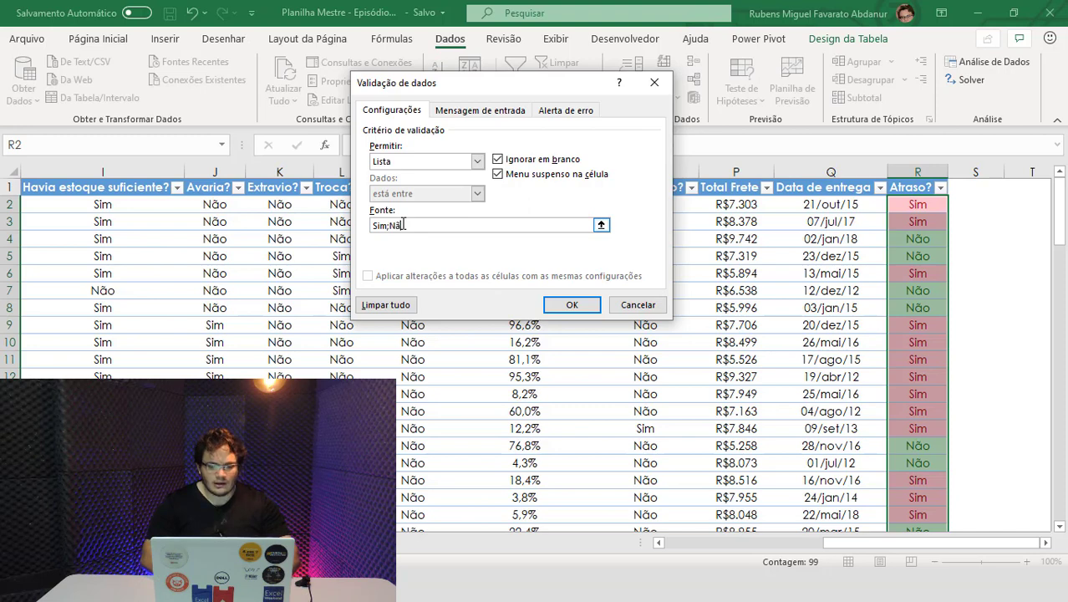
key("Return")
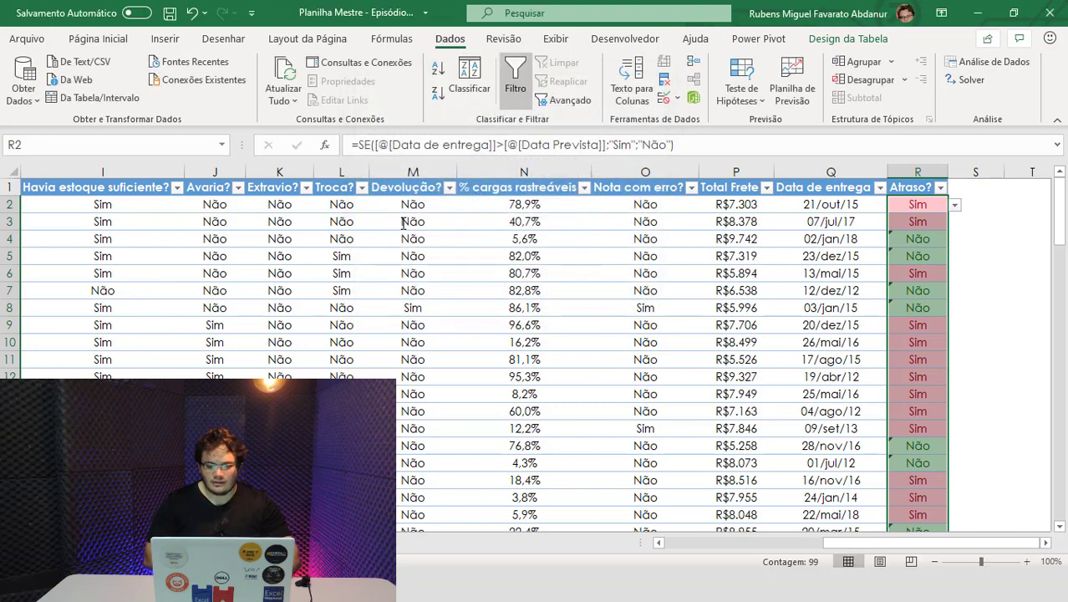
left_click(955, 205)
left_click(954, 205)
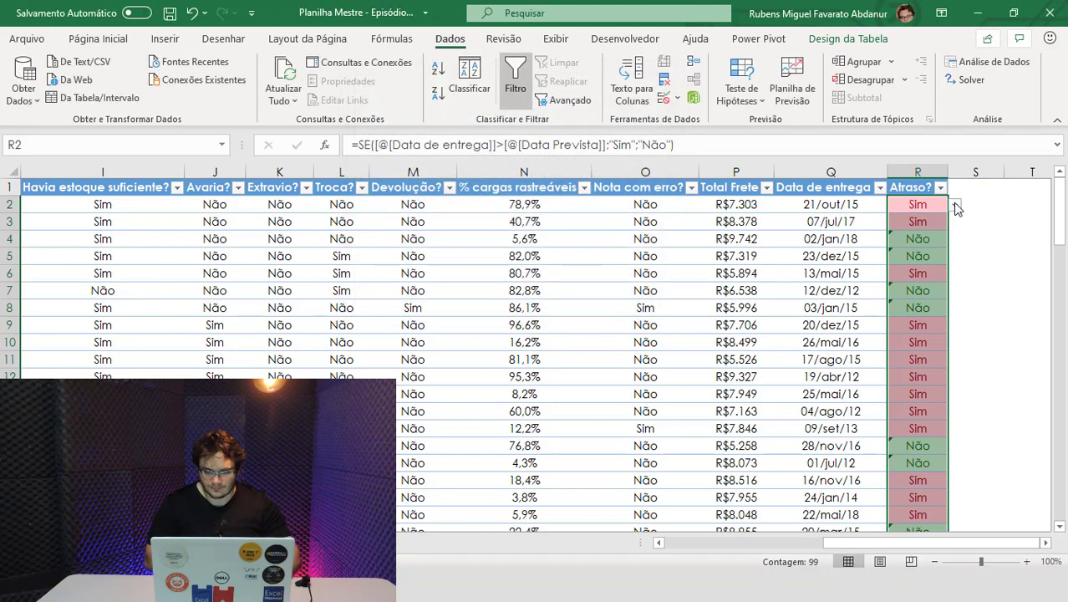
left_click(669, 99)
left_click(429, 223)
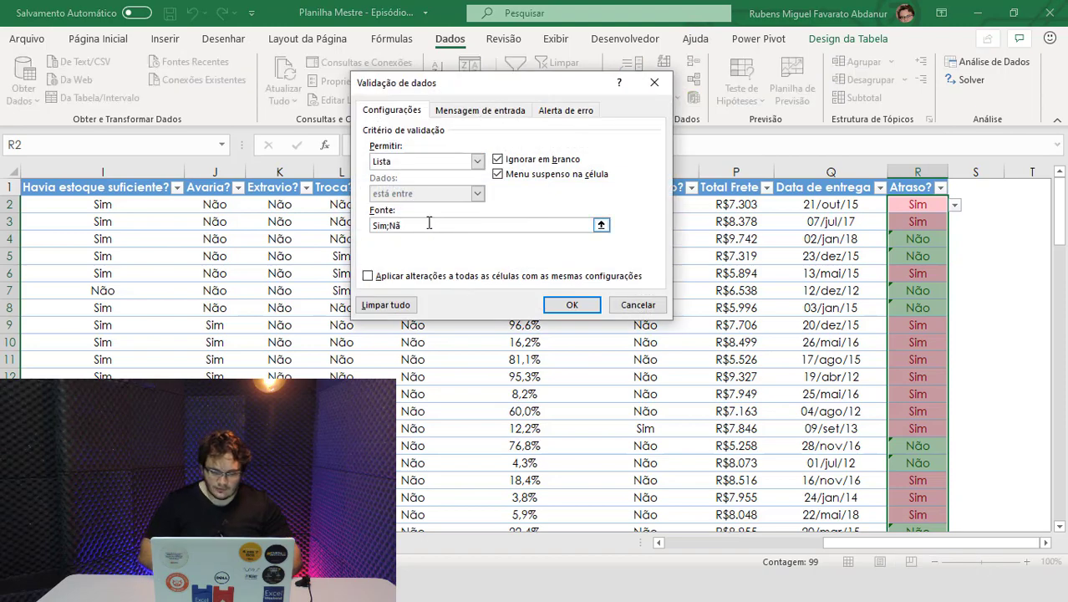
key("Escape")
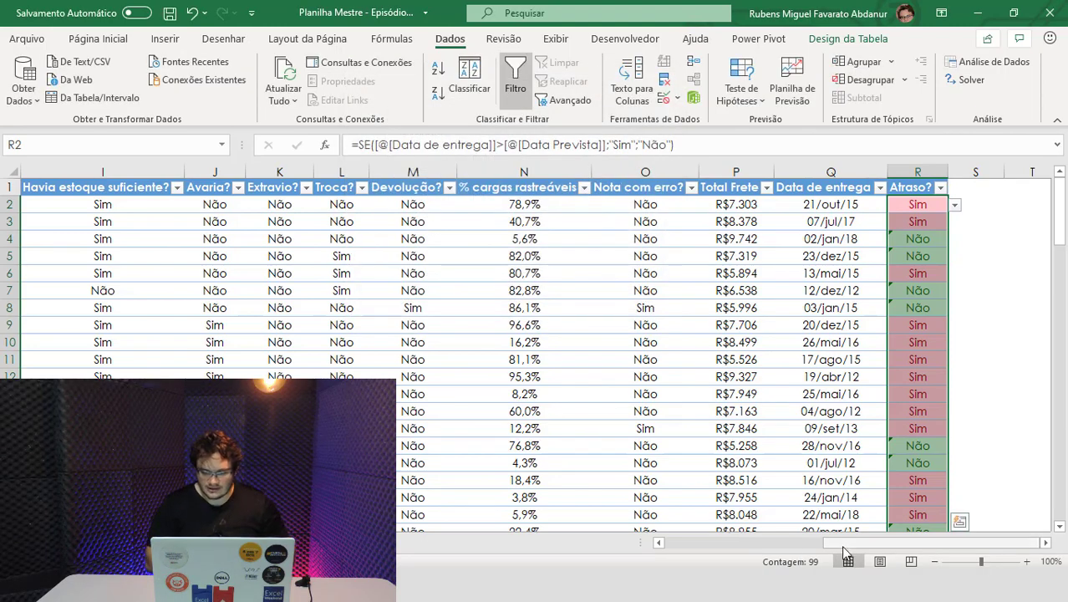
Apply the same Sim;Não list validation to columns I through M down the table.
left_click_drag(842, 544, 785, 543)
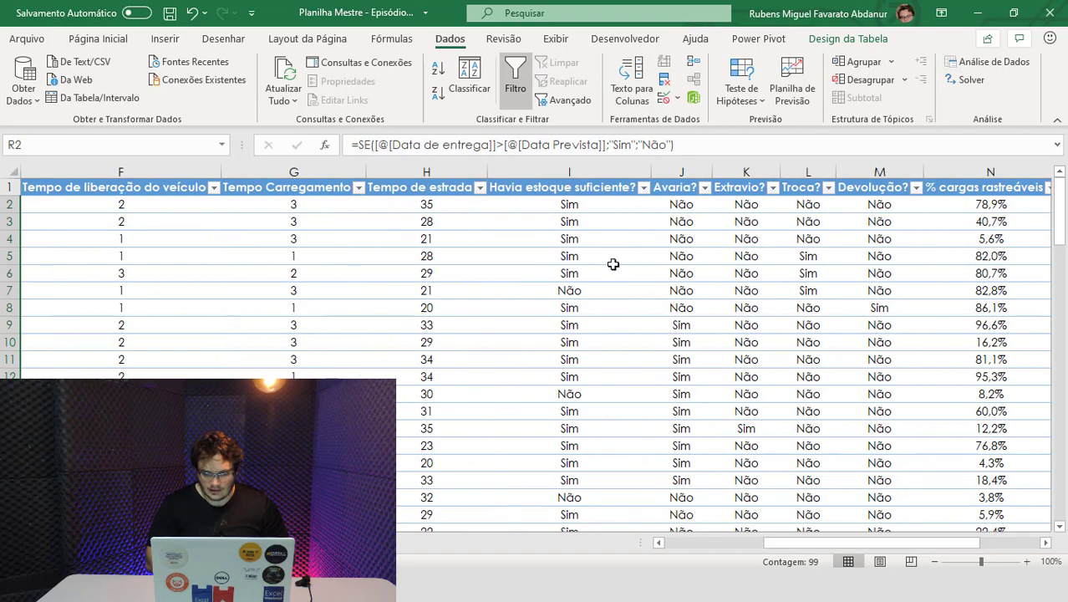
left_click_drag(553, 208, 855, 207)
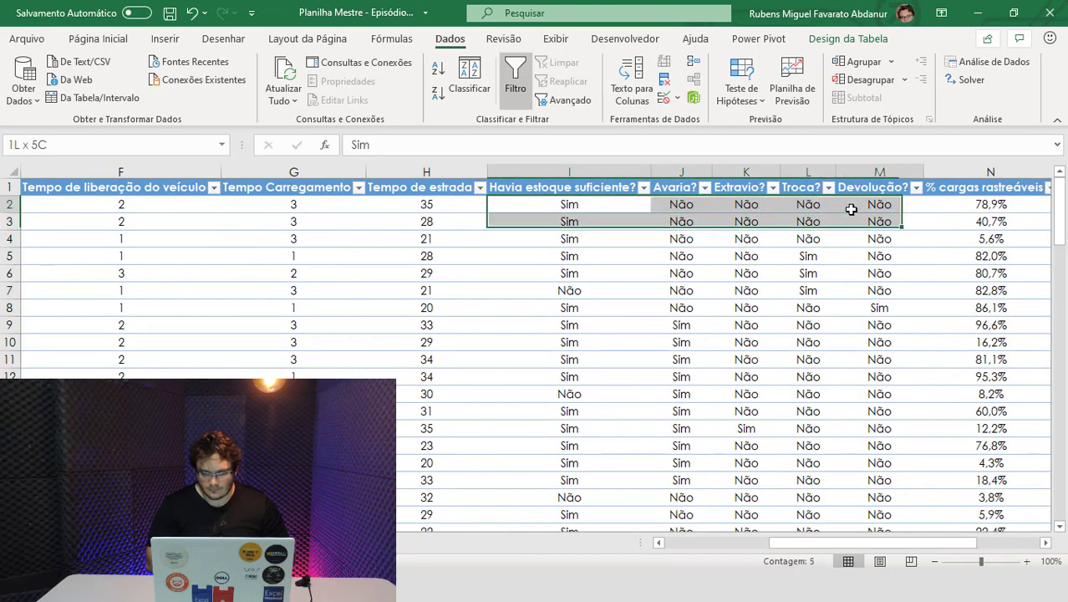
key("ctrl+shift+Down")
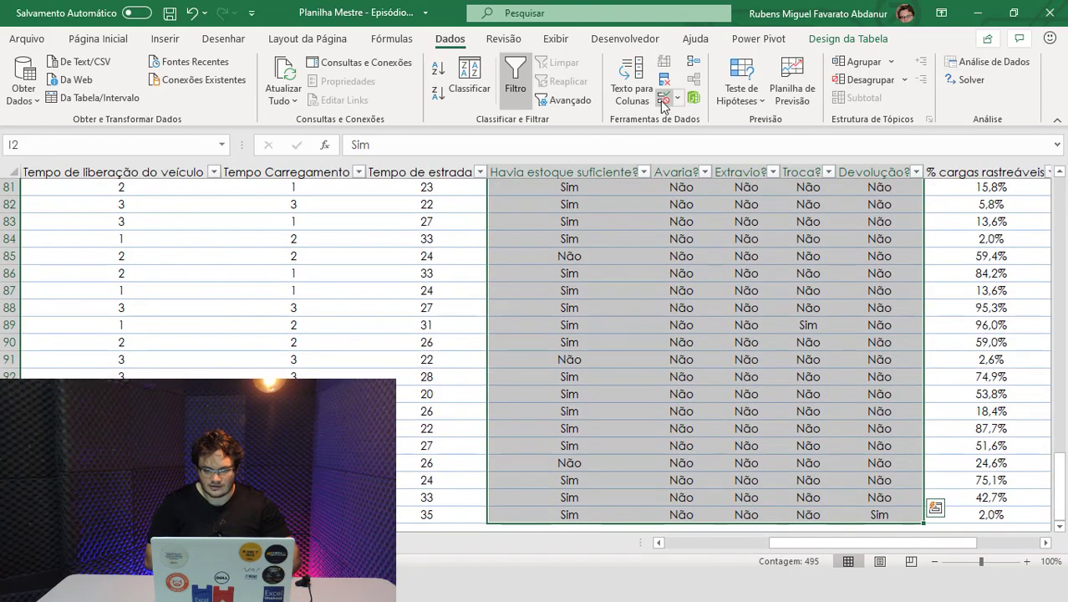
left_click(662, 100)
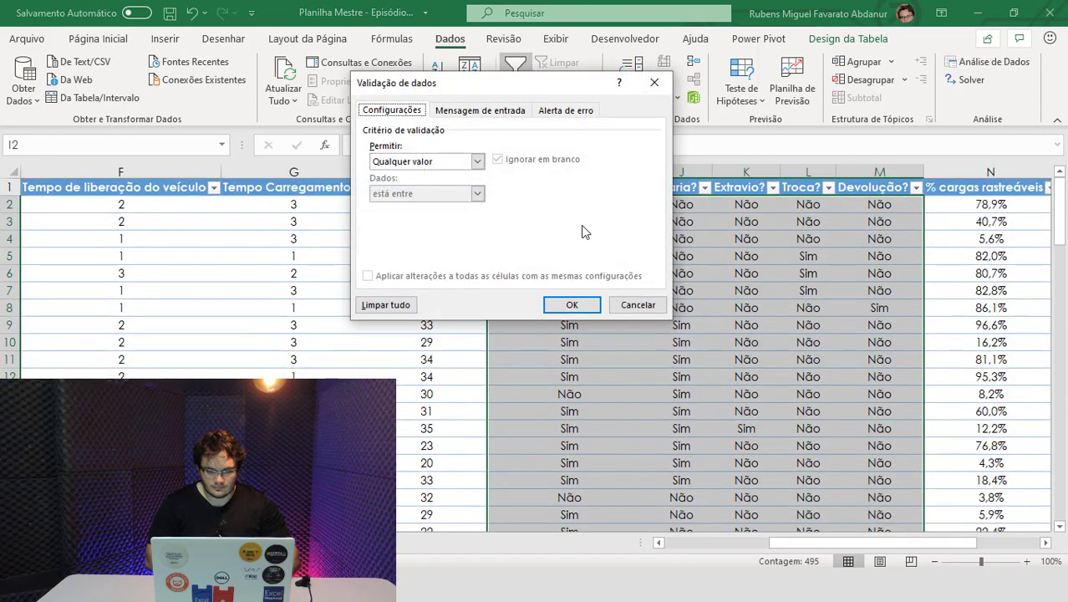
left_click(430, 163)
left_click(393, 209)
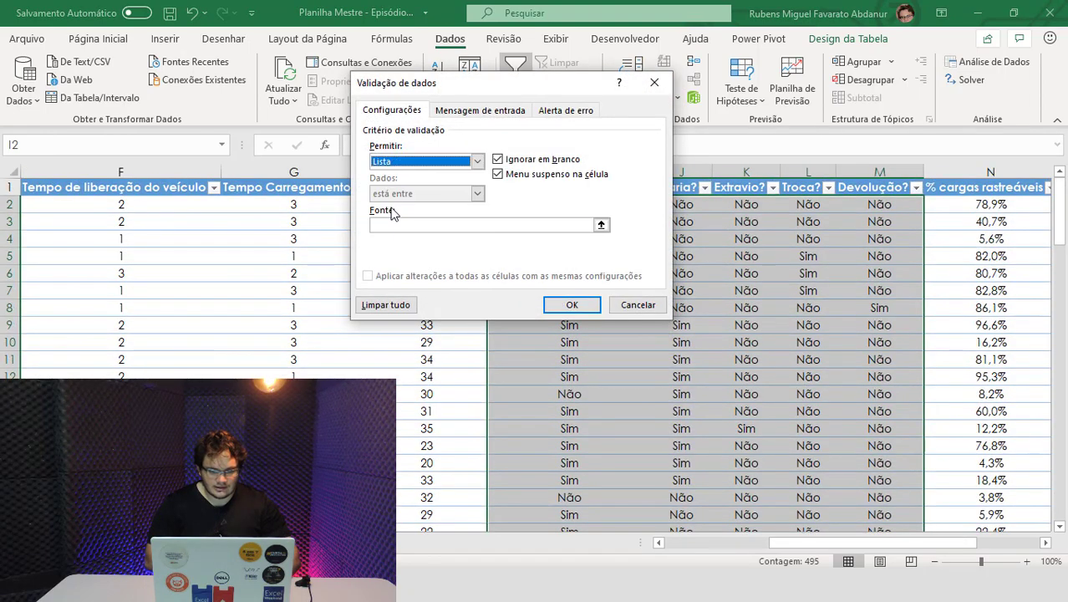
left_click(396, 225)
type("Sim;Nã")
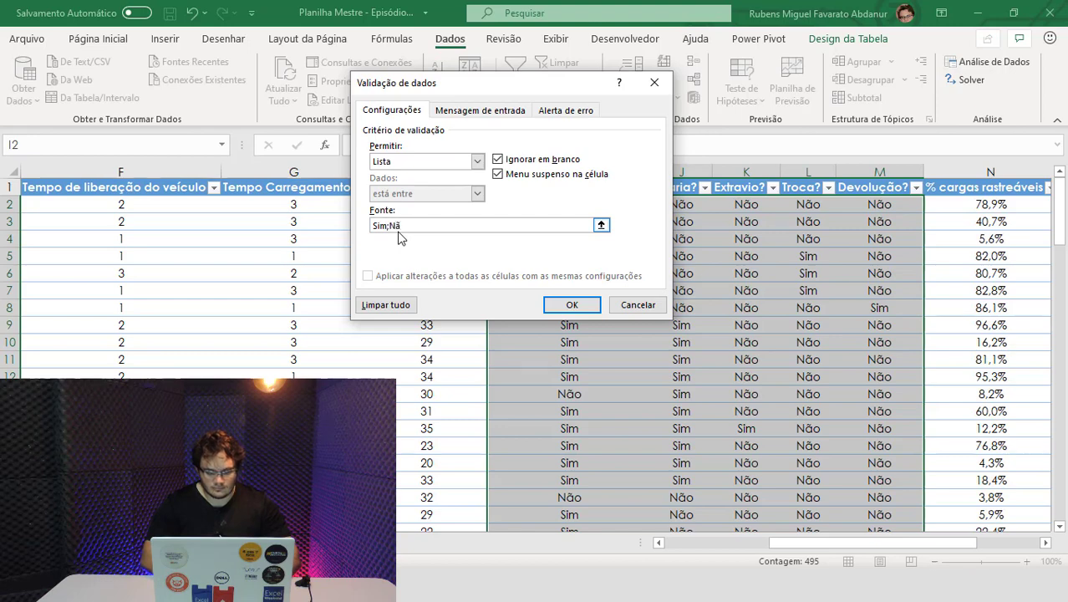
type("o")
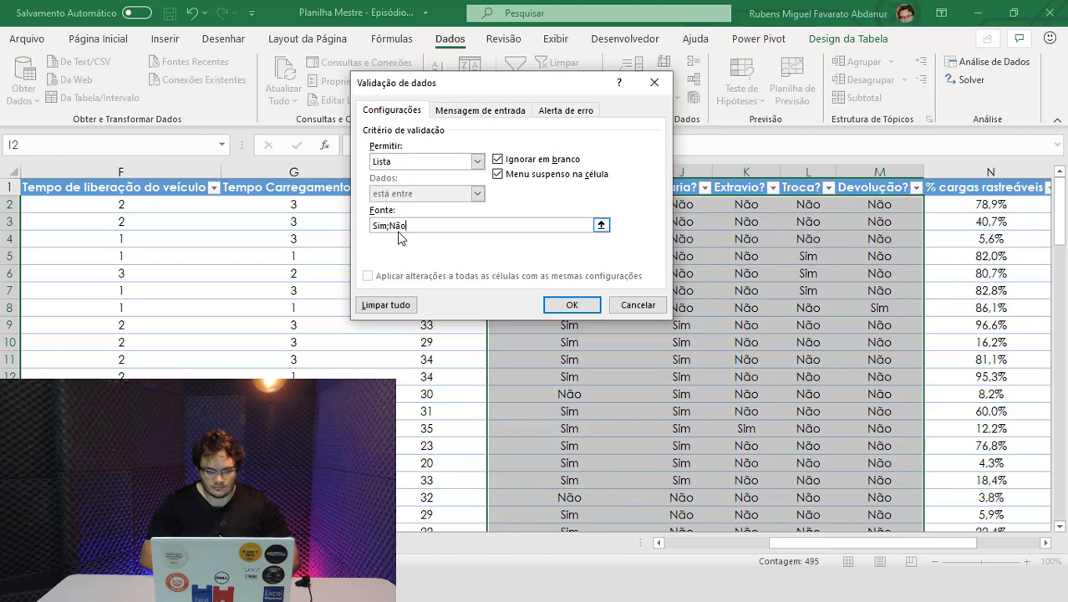
key("Return")
Limit the Entrega column to a Total;Parcial dropdown list, correcting the source typo.
left_click_drag(846, 542, 743, 543)
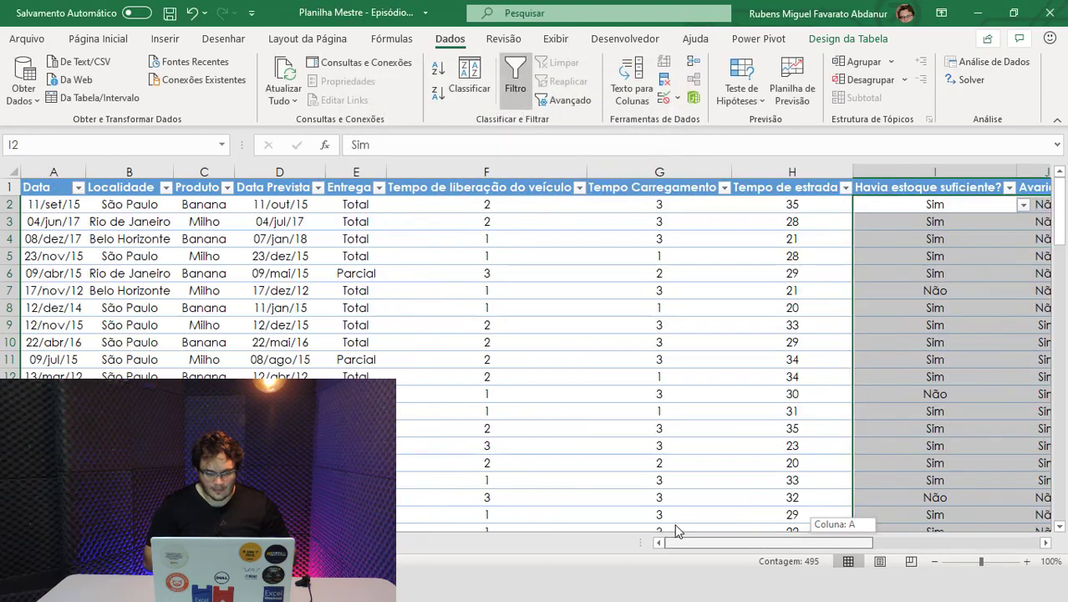
left_click(347, 205)
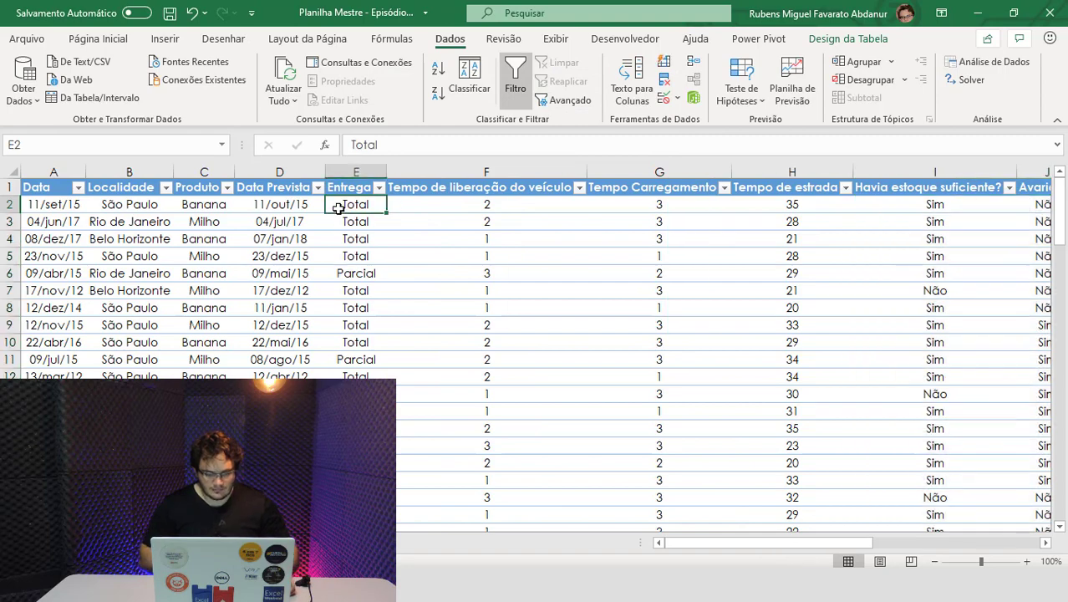
key("ctrl+shift+Down")
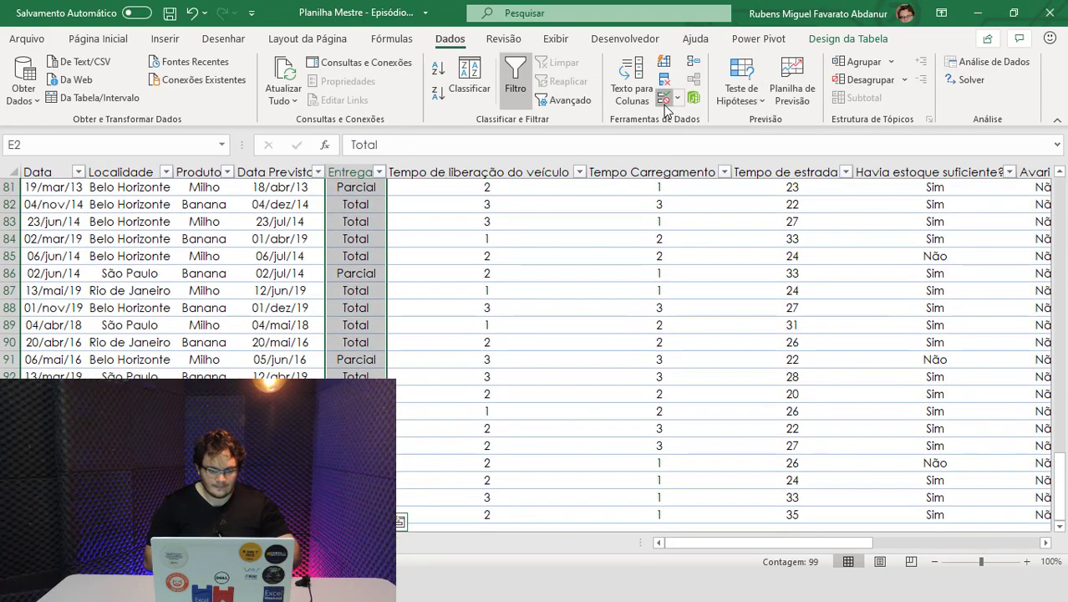
left_click(667, 99)
left_click(451, 163)
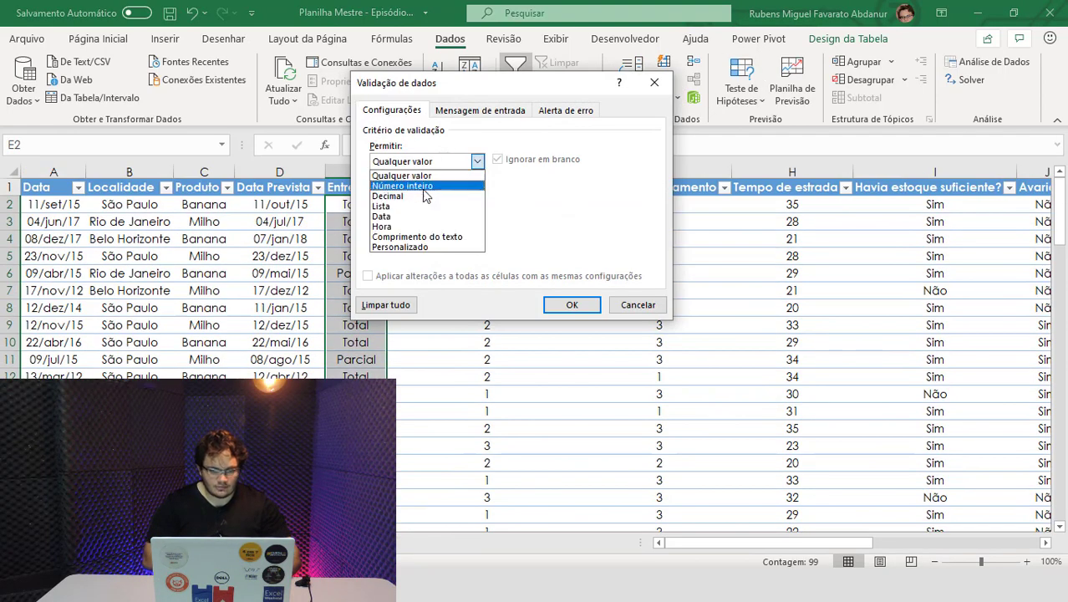
left_click(405, 203)
left_click(406, 224)
type("Total;Parcial")
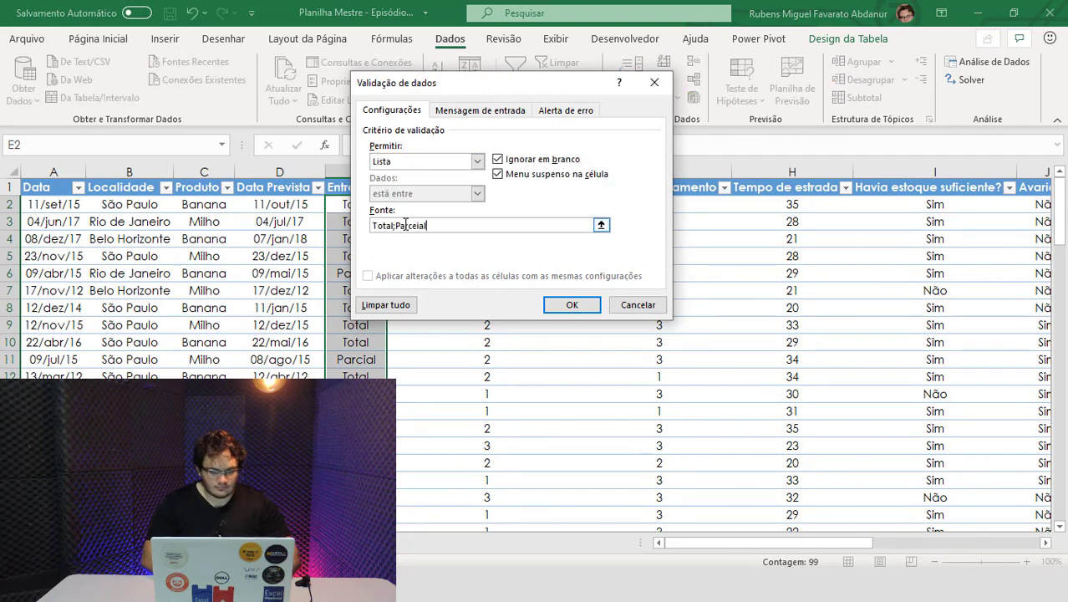
key("Return")
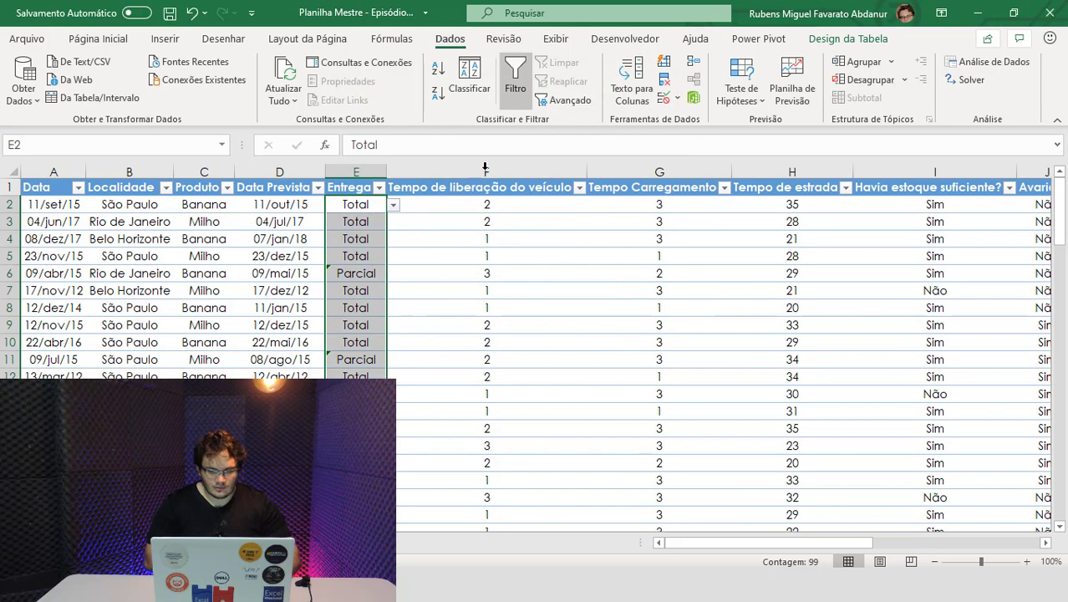
left_click(666, 101)
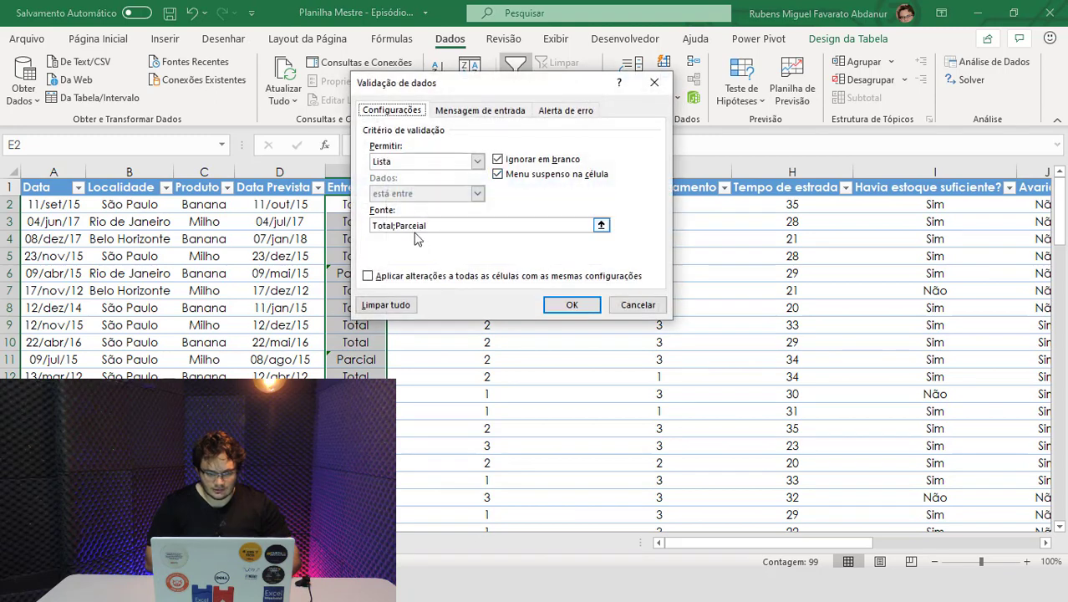
left_click(435, 224)
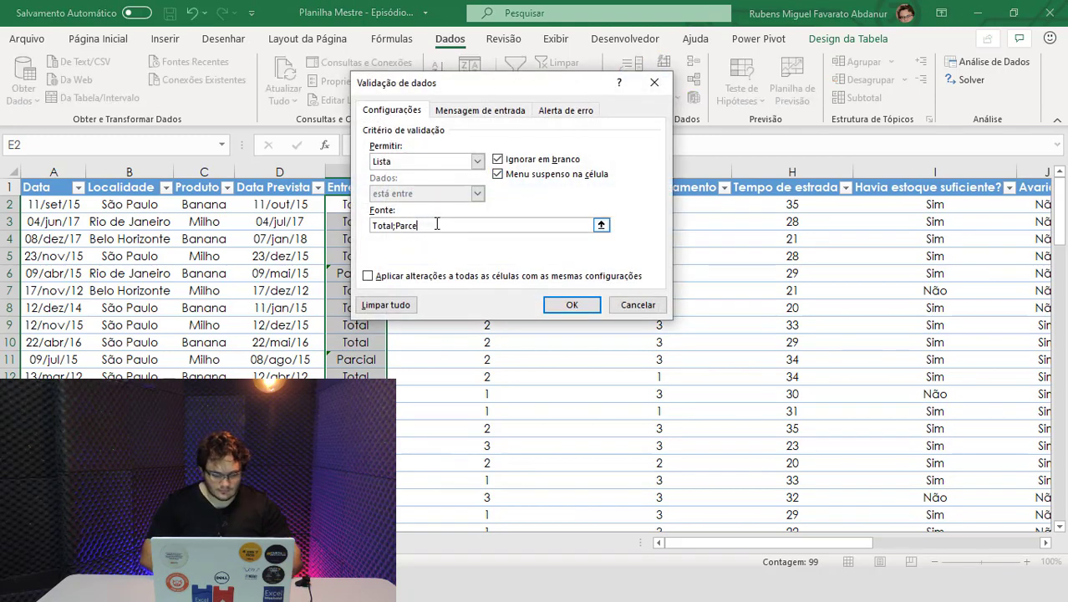
type("ial")
key("Return")
Select the Produto cells C3 to C7 in the data table.
left_click(429, 383)
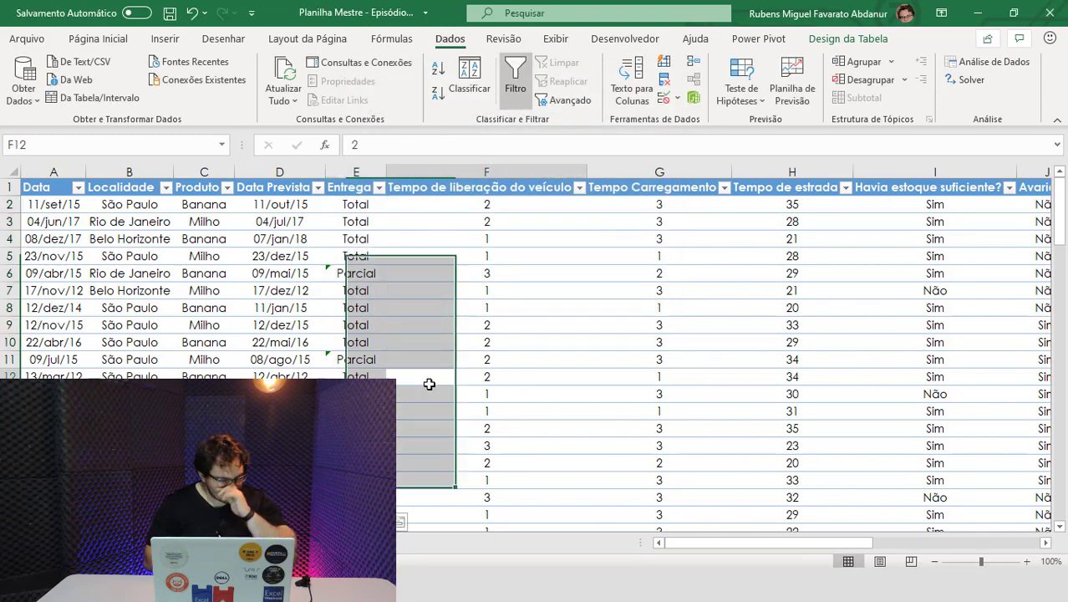
left_click(206, 219)
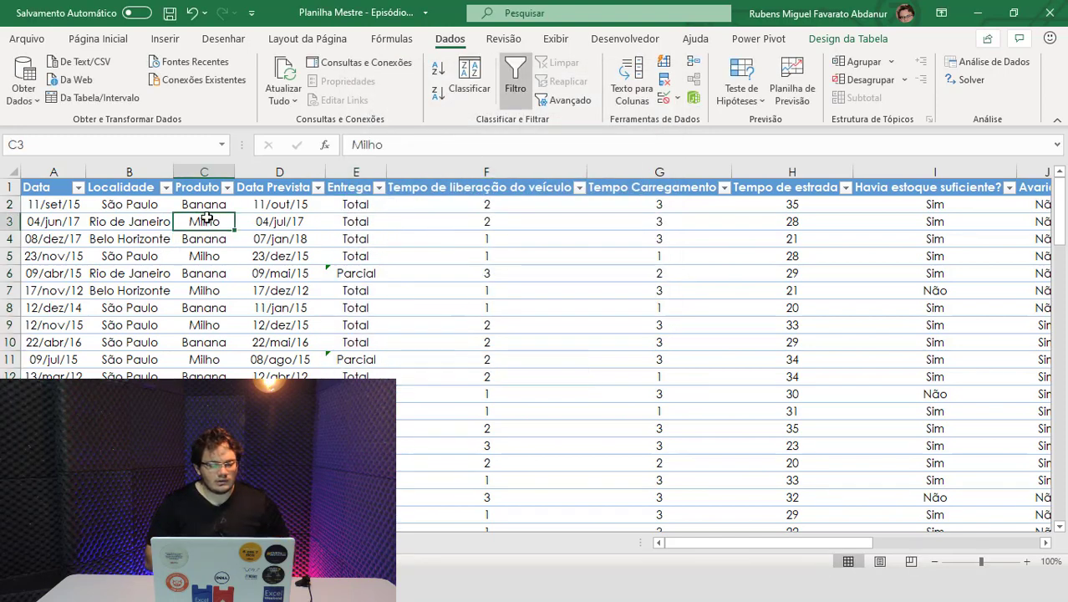
left_click(135, 223)
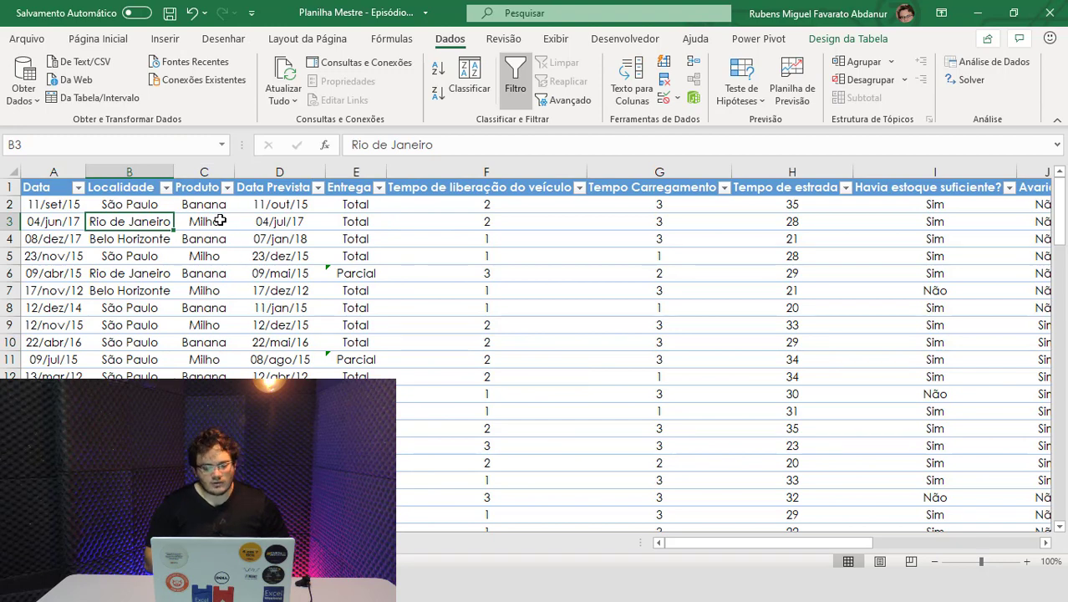
left_click_drag(218, 218, 204, 290)
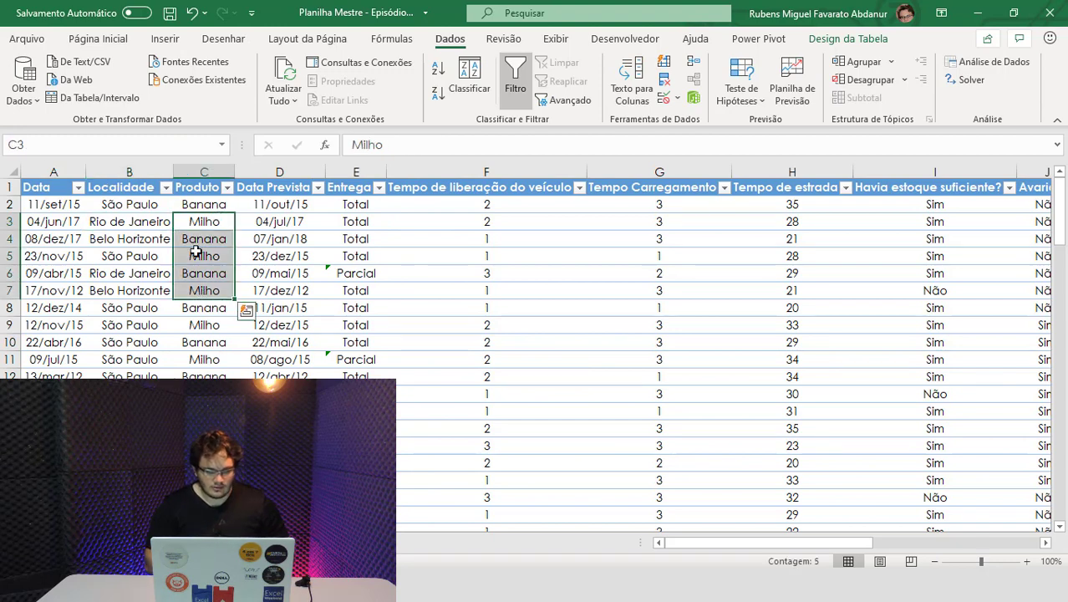
left_click_drag(694, 542, 737, 542)
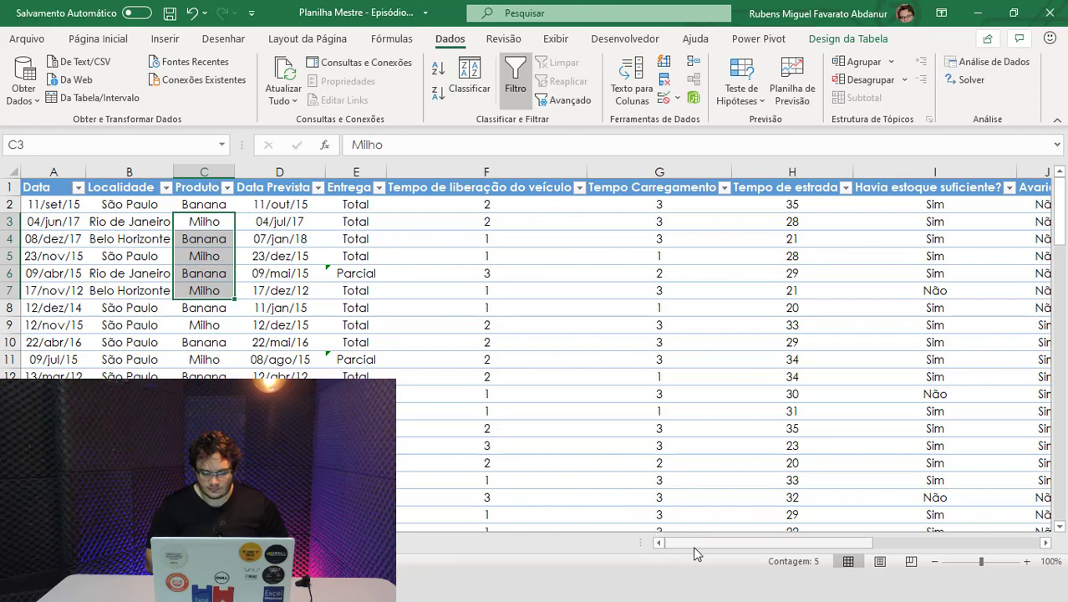
On the Lixo sheet, turn off gridlines.
key("ctrl+Page_Down")
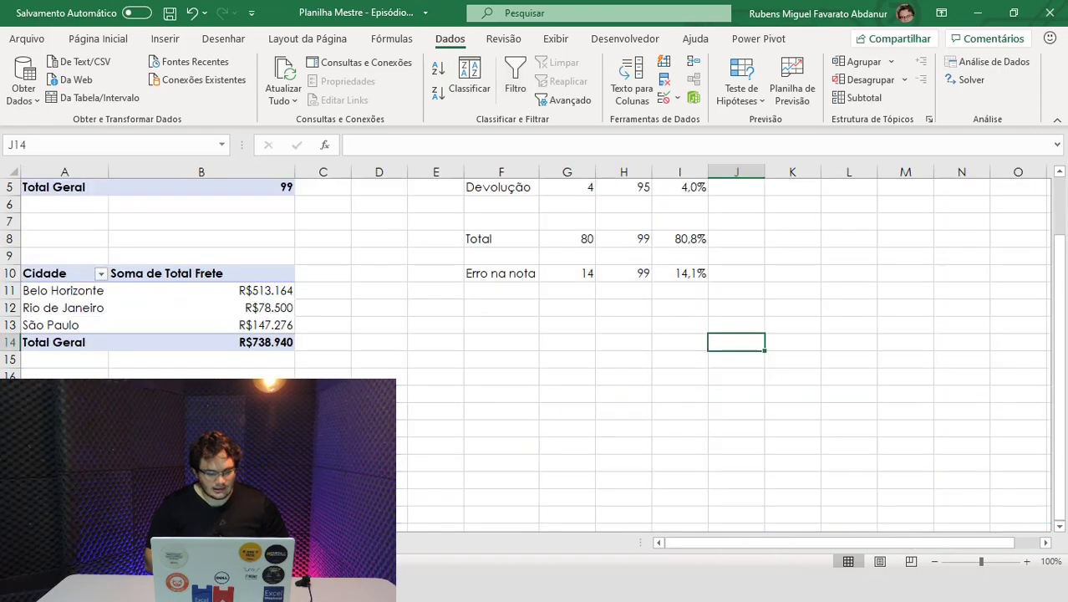
left_click_drag(268, 290, 290, 323)
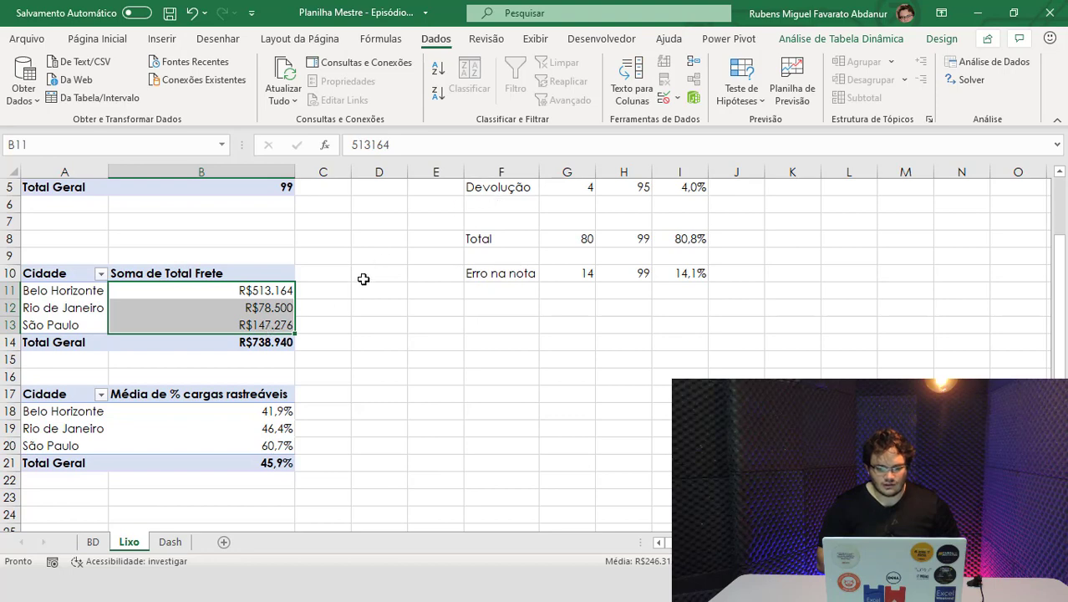
left_click(404, 328)
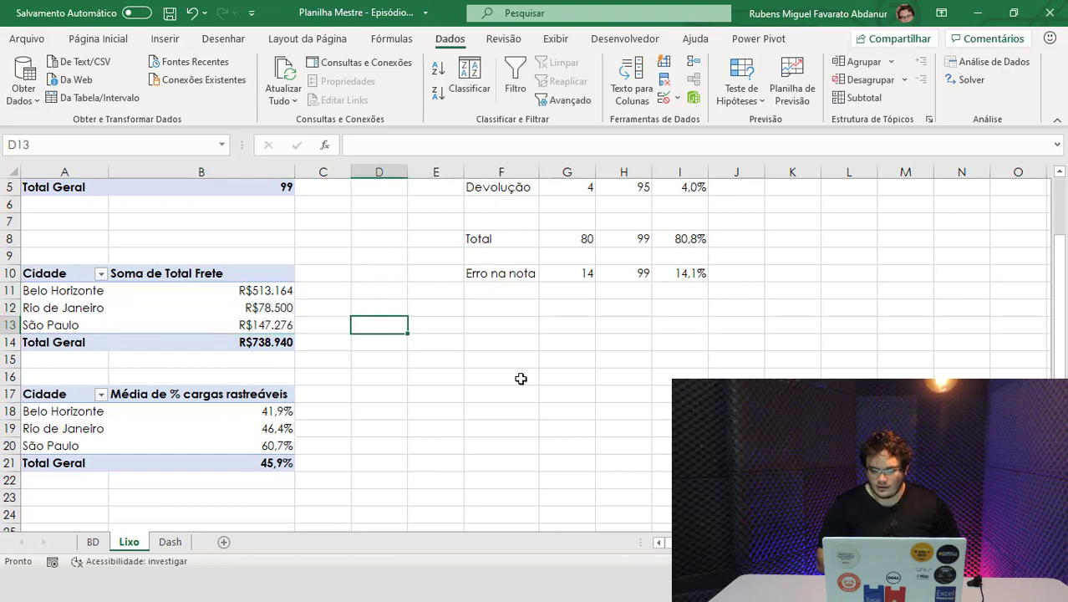
left_click_drag(1064, 349, 1063, 336)
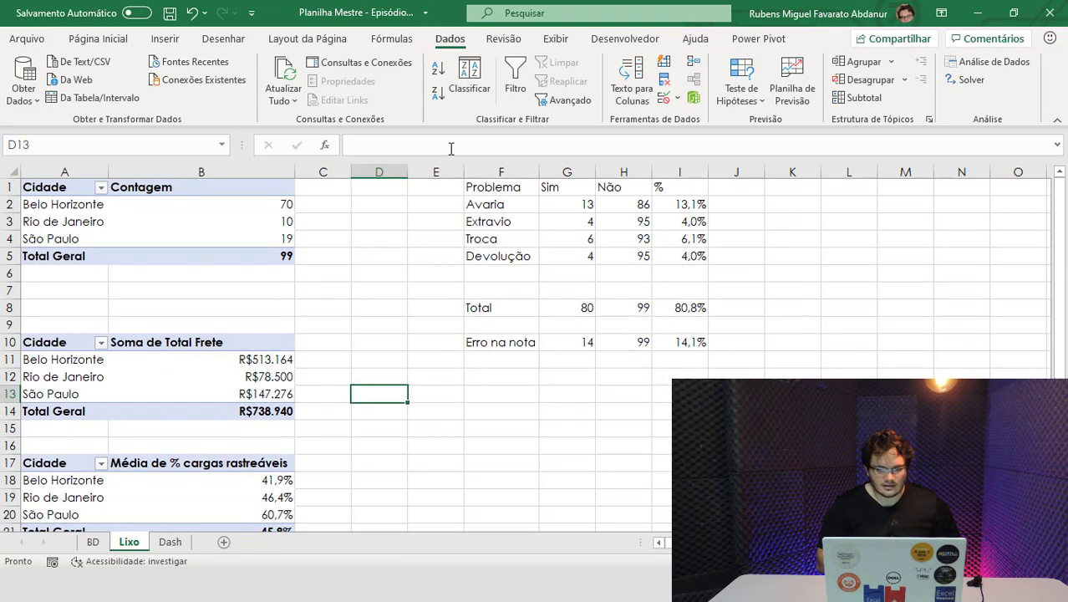
left_click(338, 40)
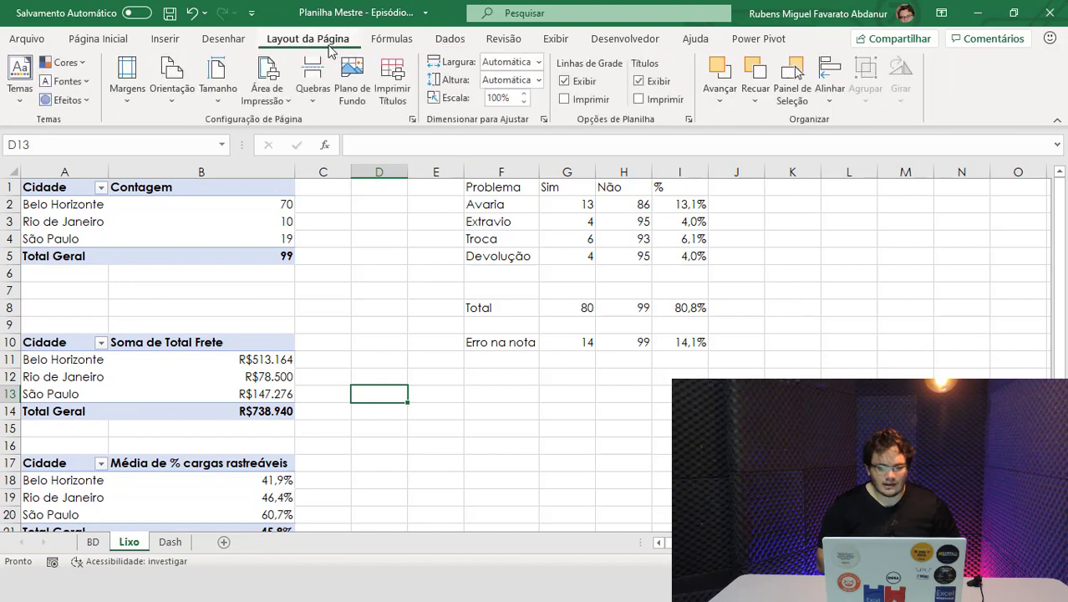
left_click(585, 82)
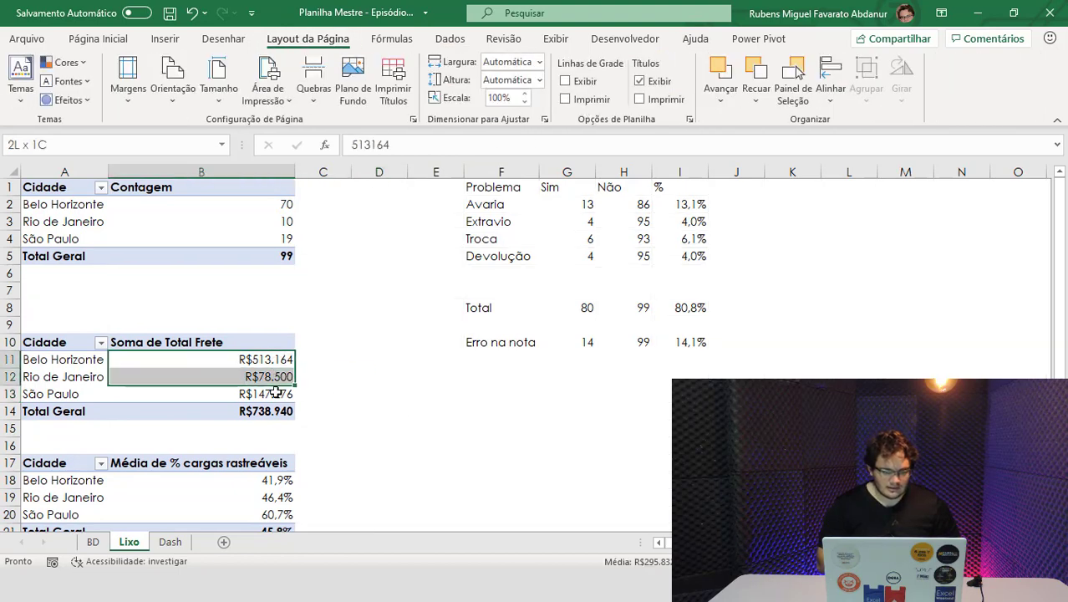
Add solid blue data bars to freight totals B11:B13 and gradient bars to city counts B2:B4.
left_click_drag(278, 360, 272, 393)
left_click(96, 39)
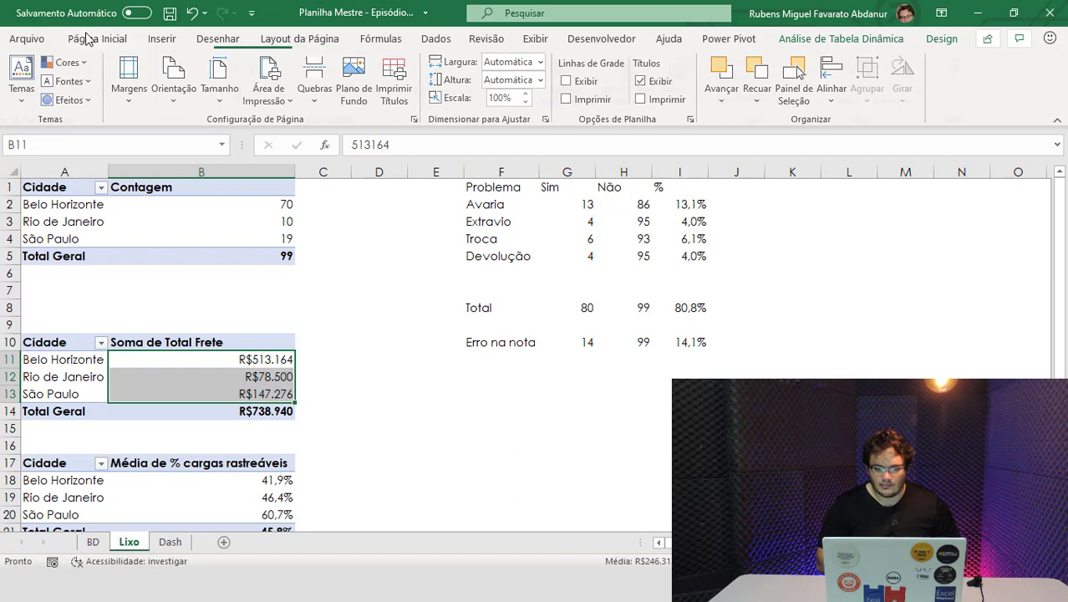
left_click(589, 105)
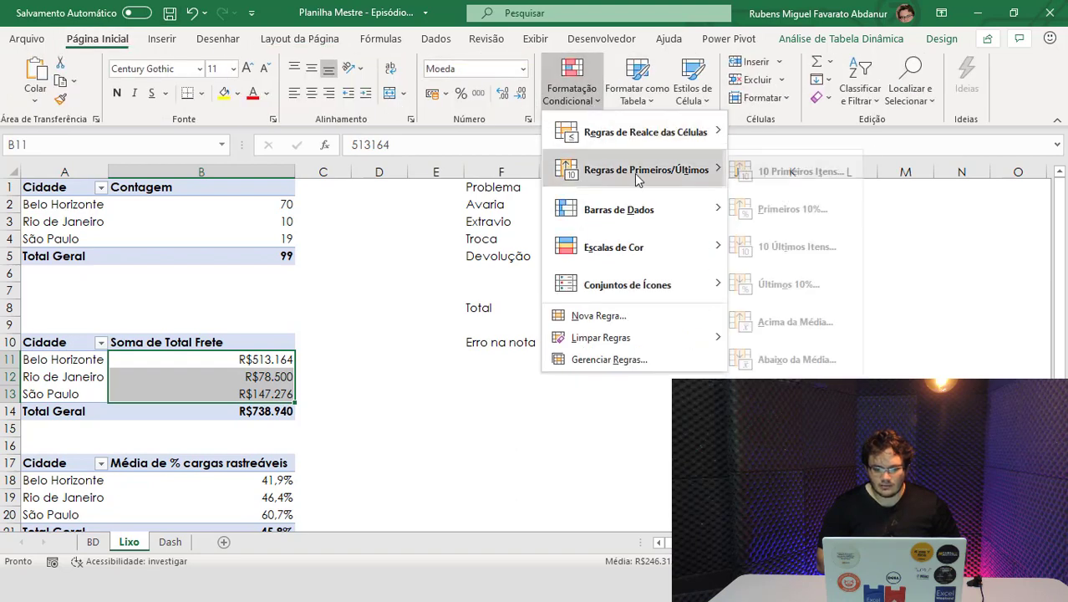
mouse_move(618, 210)
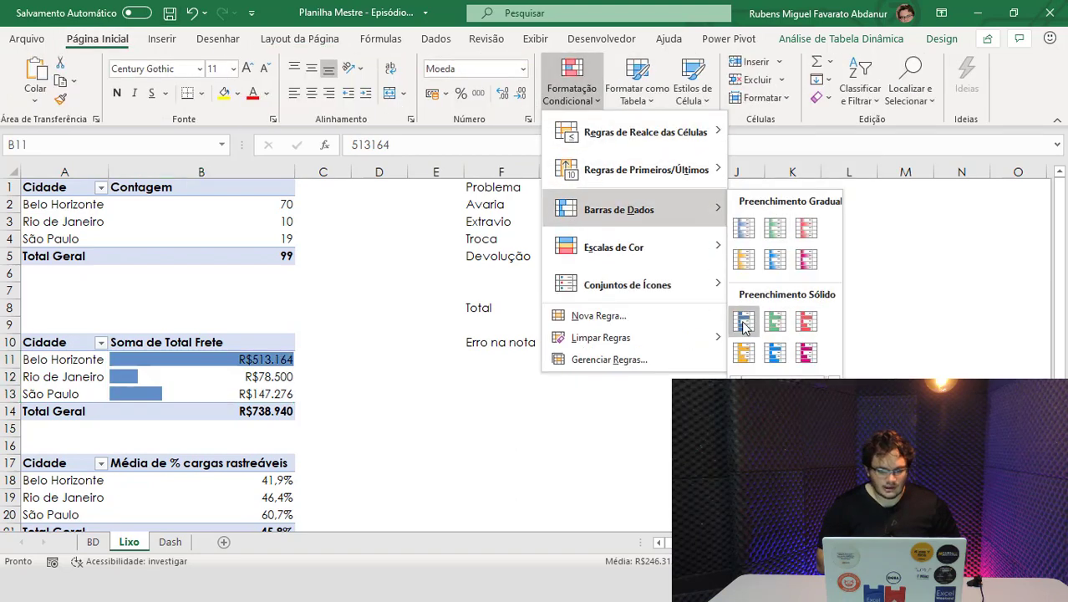
left_click(743, 321)
left_click(200, 462)
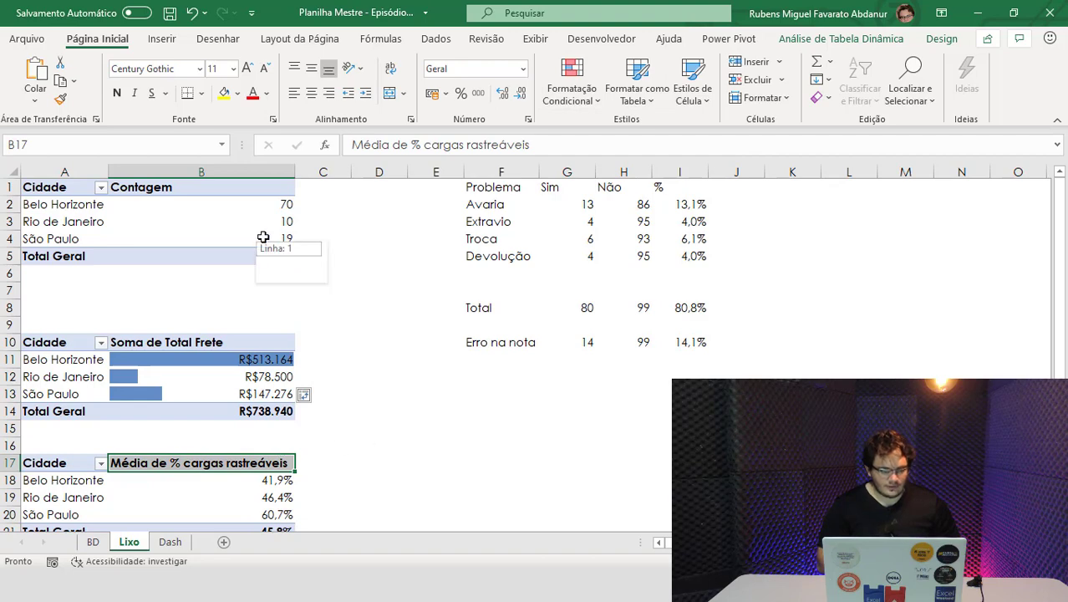
left_click_drag(268, 238, 255, 207)
left_click(562, 88)
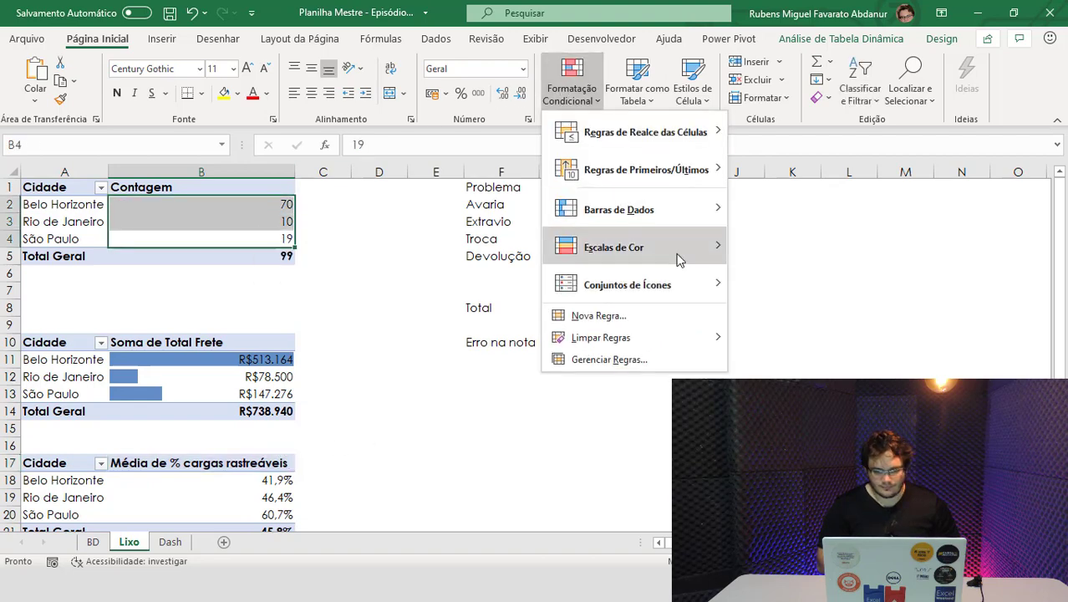
mouse_move(618, 209)
left_click(743, 228)
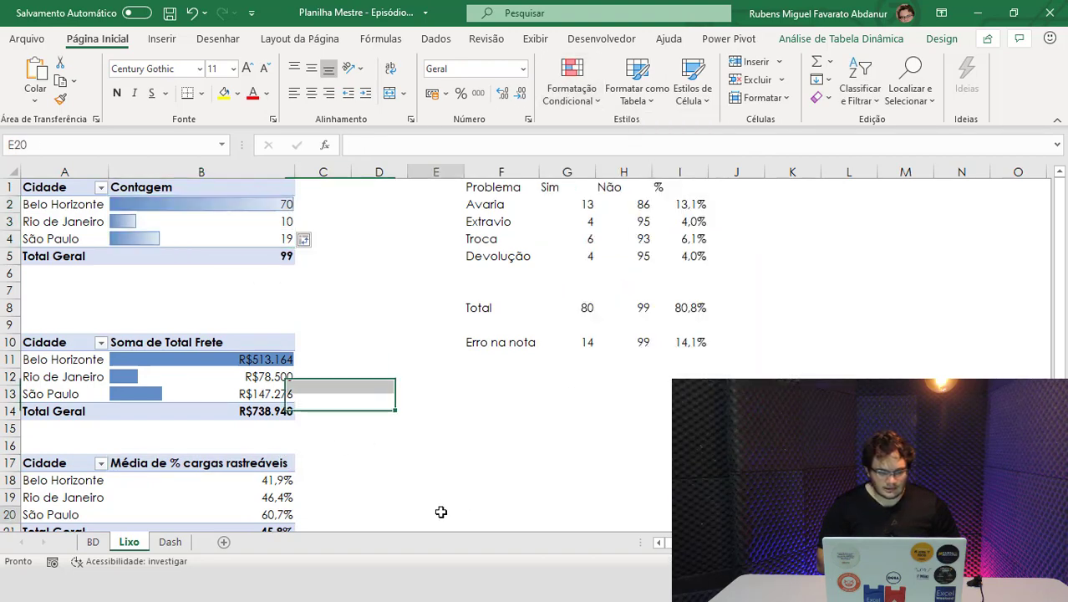
left_click(435, 514)
Add solid data bars to the tracked cargo percentages B18:B20.
left_click_drag(1058, 356, 1058, 372)
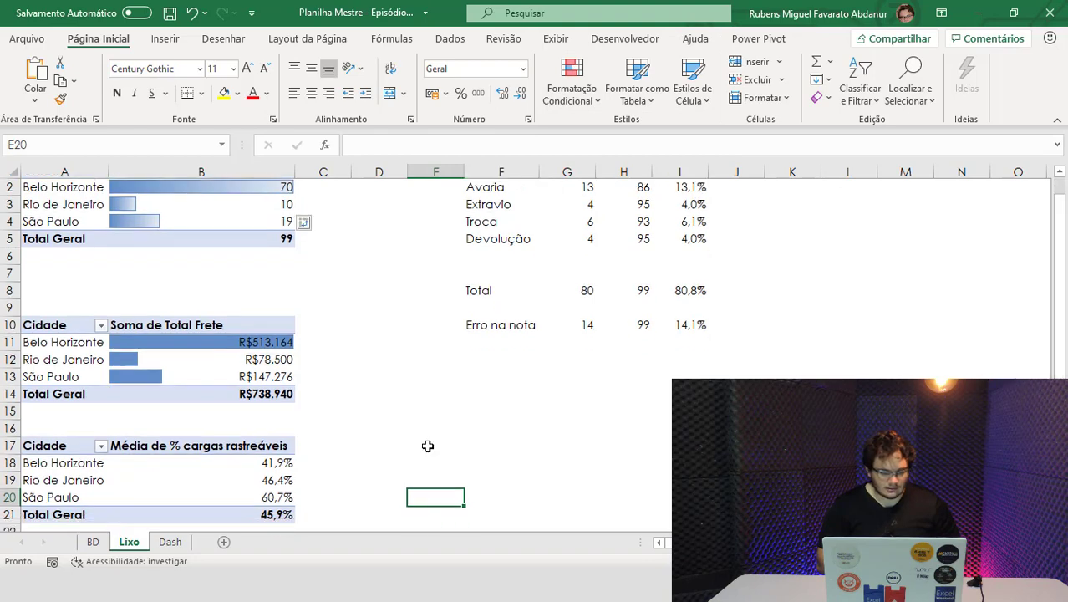
left_click_drag(273, 492, 280, 462)
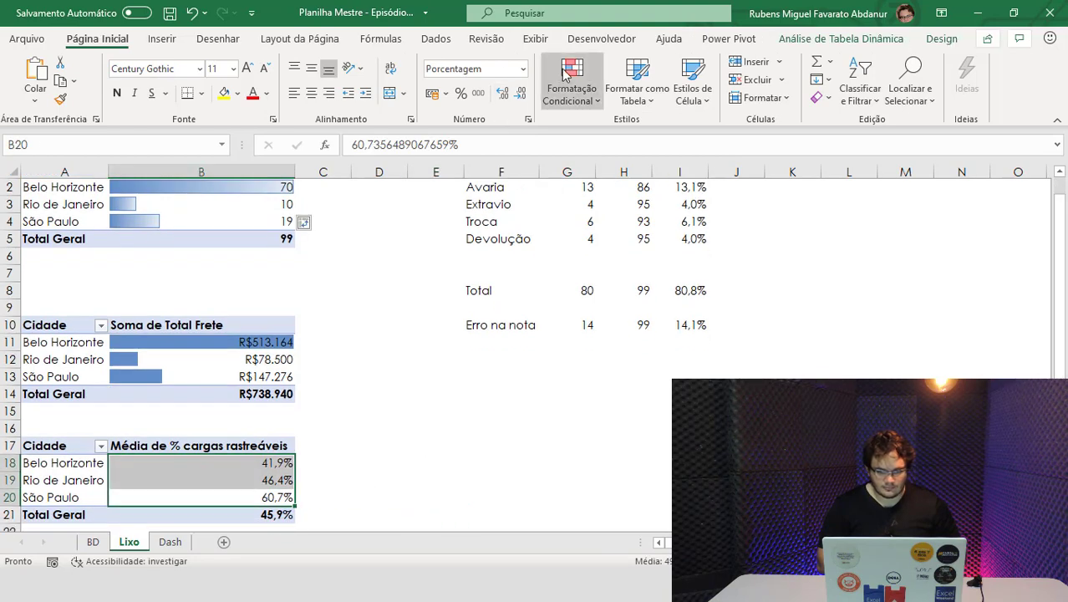
left_click(596, 100)
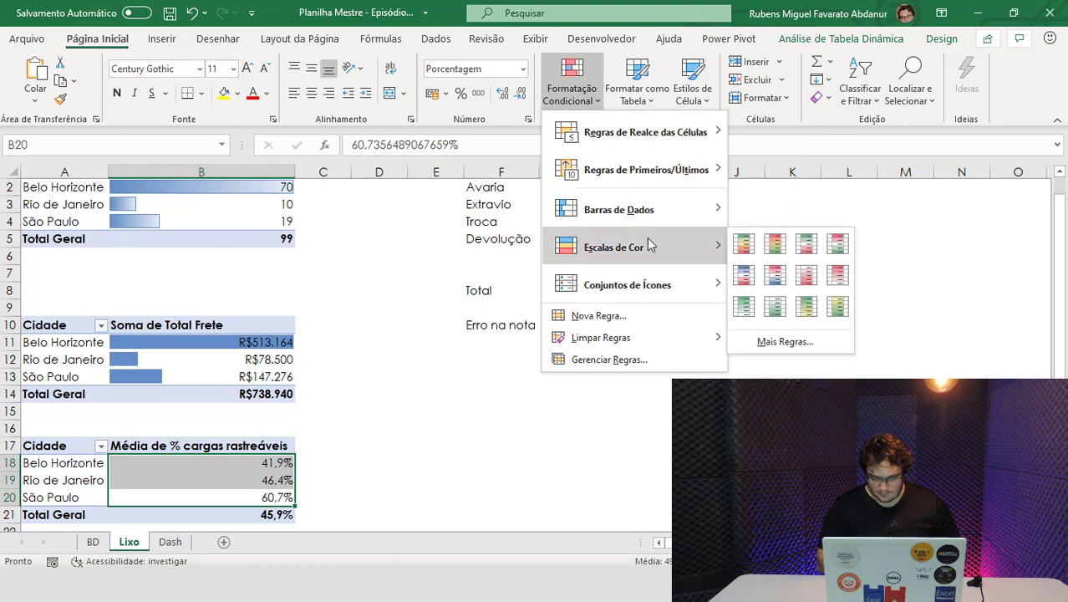
mouse_move(618, 209)
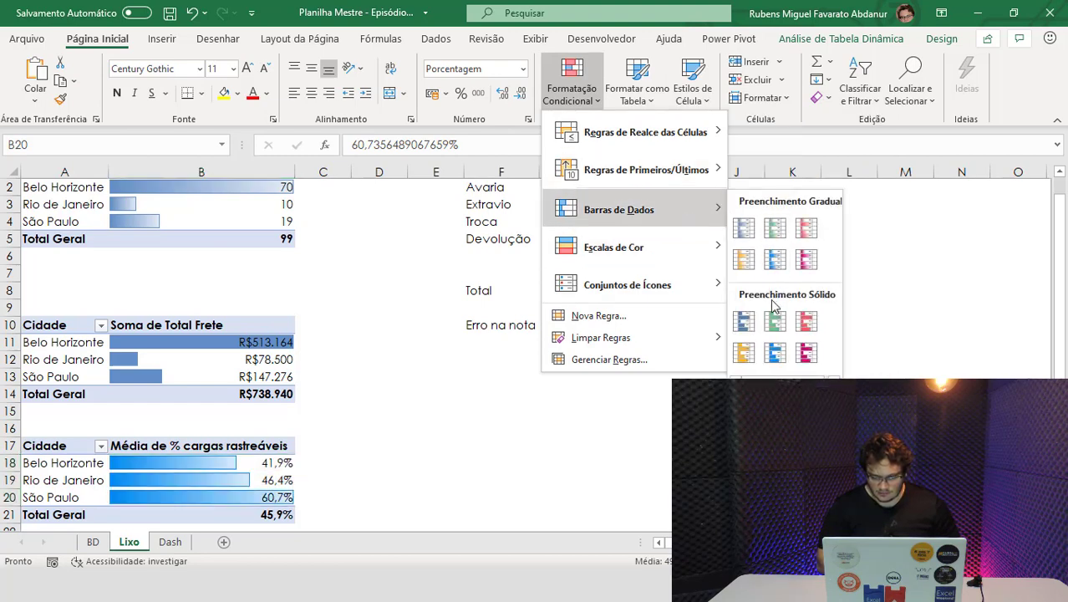
left_click(774, 353)
left_click(459, 498)
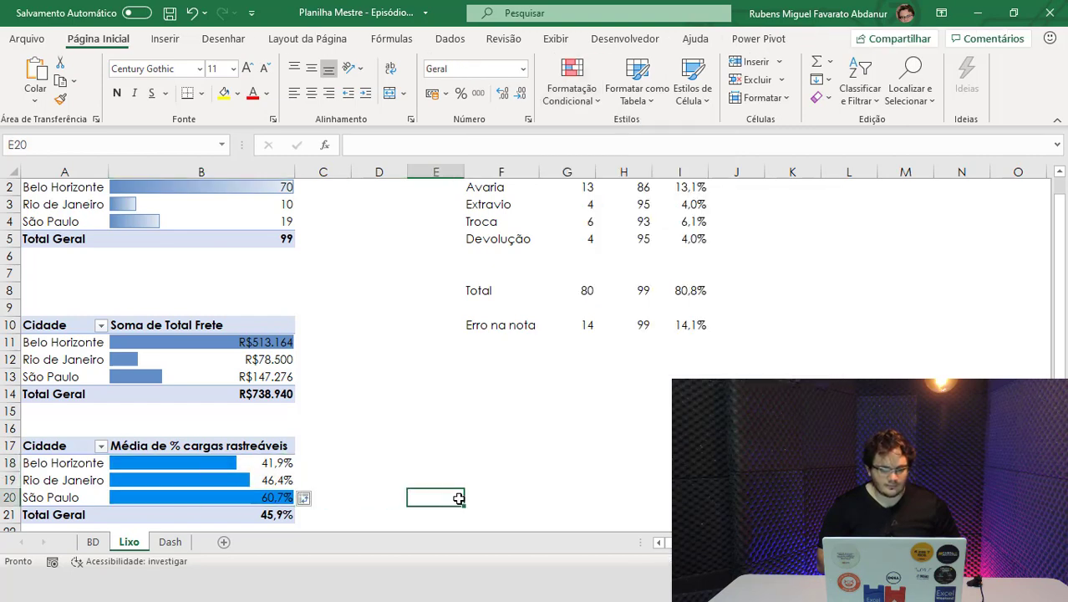
scroll(431, 253, "up", 1)
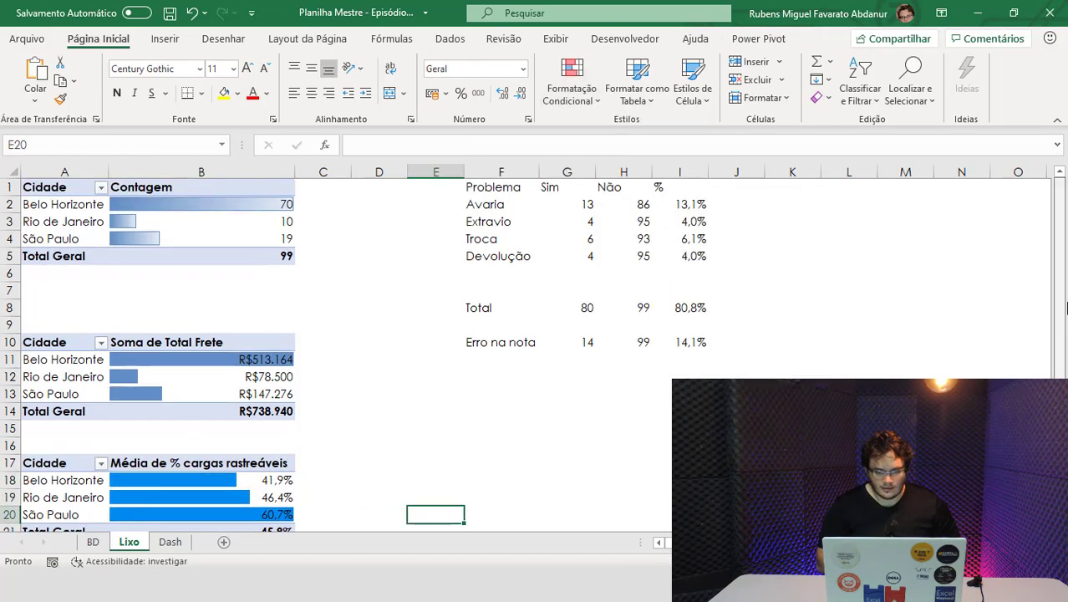
Copy the BD header style onto the Lixo Problema, Total, Erro na nota and Sim/Não/% labels.
left_click_drag(497, 257, 499, 184)
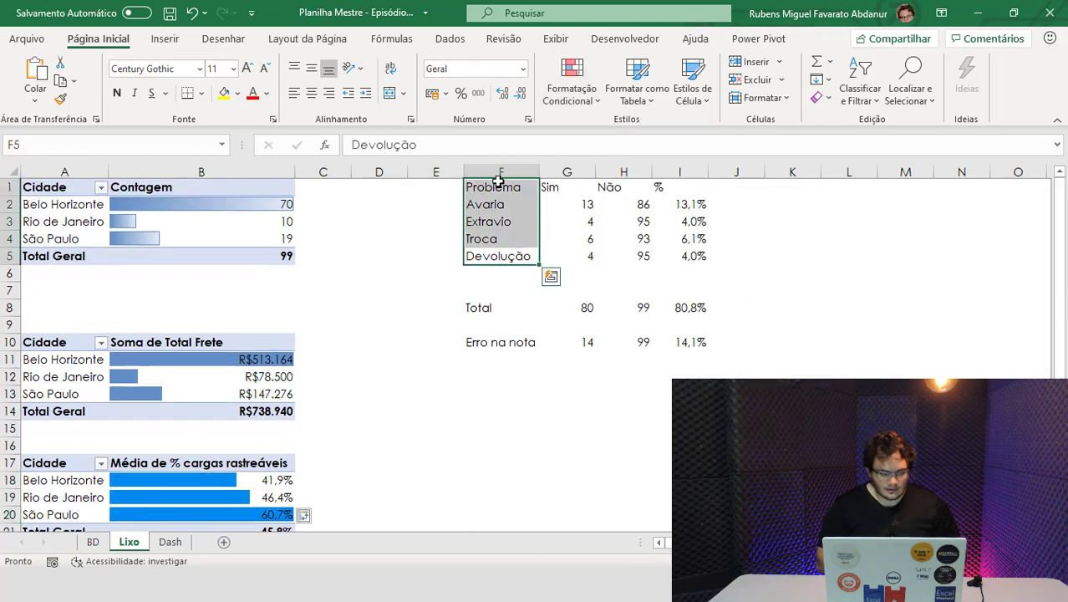
left_click(170, 541)
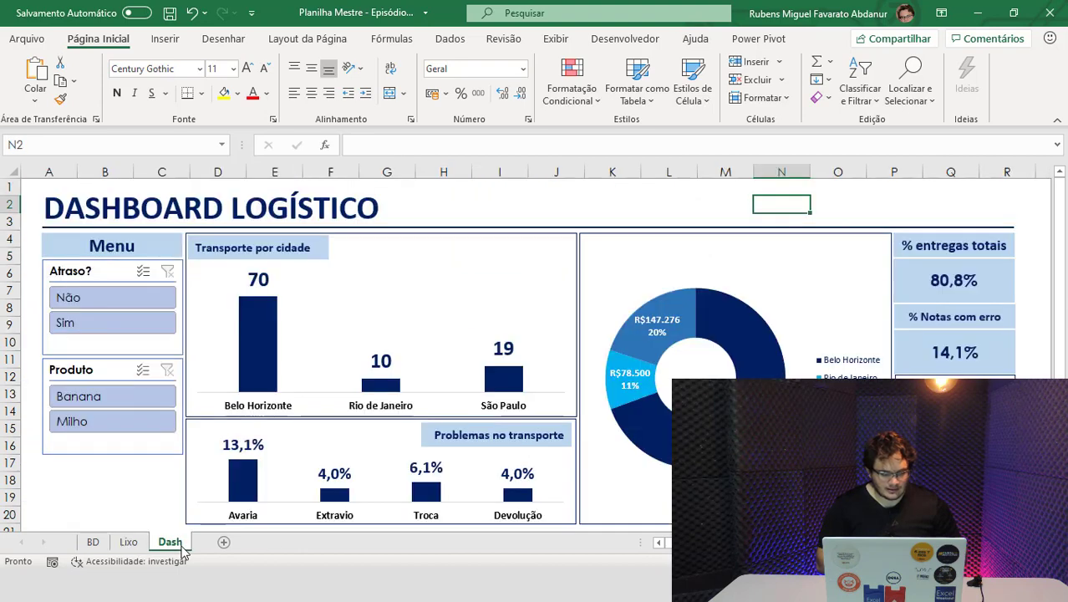
left_click(93, 541)
left_click(142, 188)
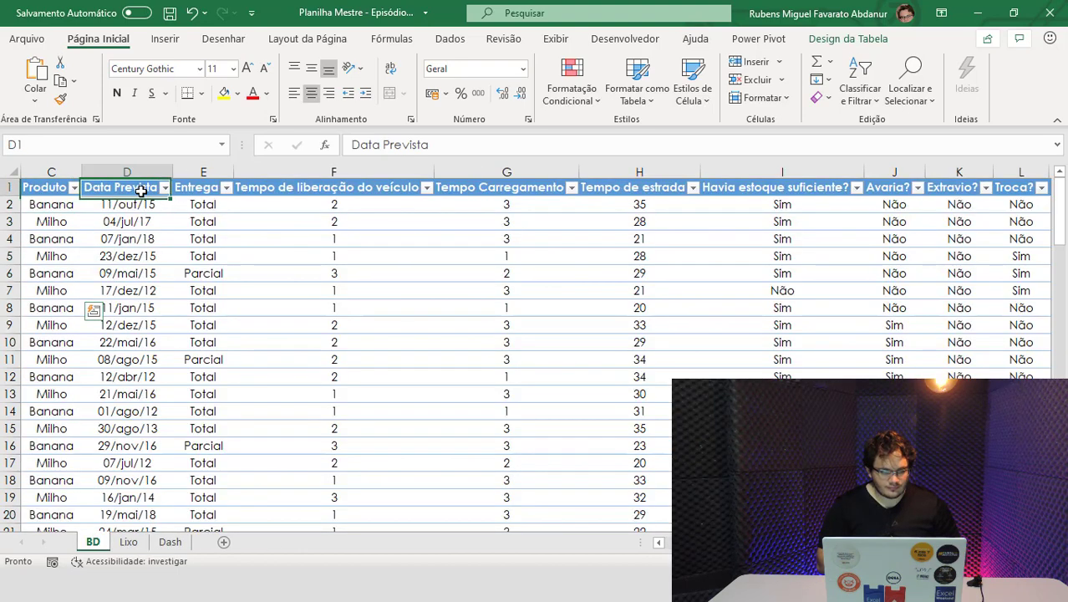
left_click(60, 99)
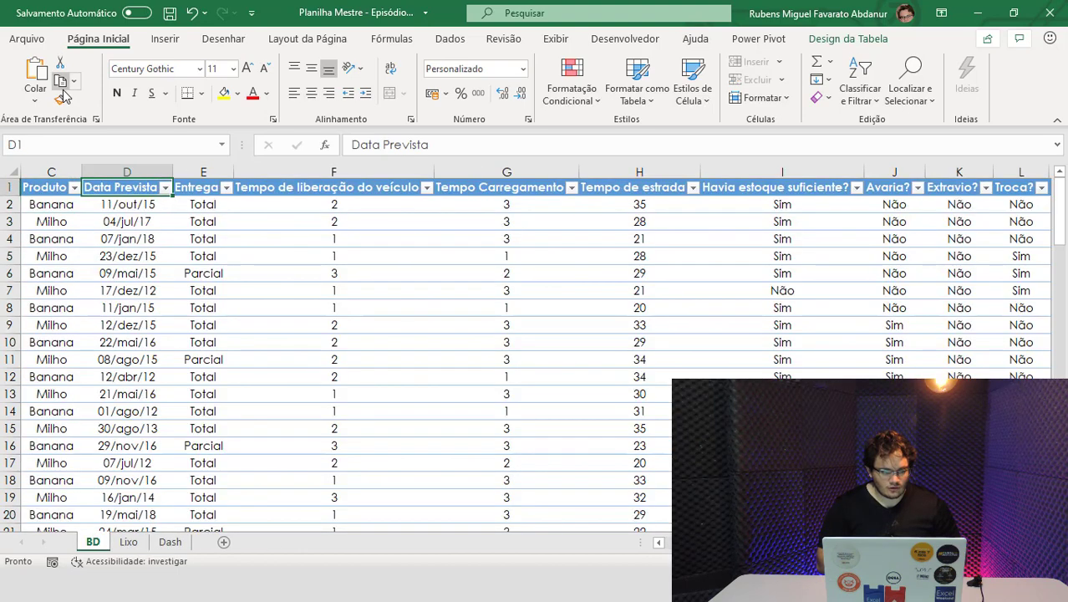
left_click(177, 544)
left_click(130, 543)
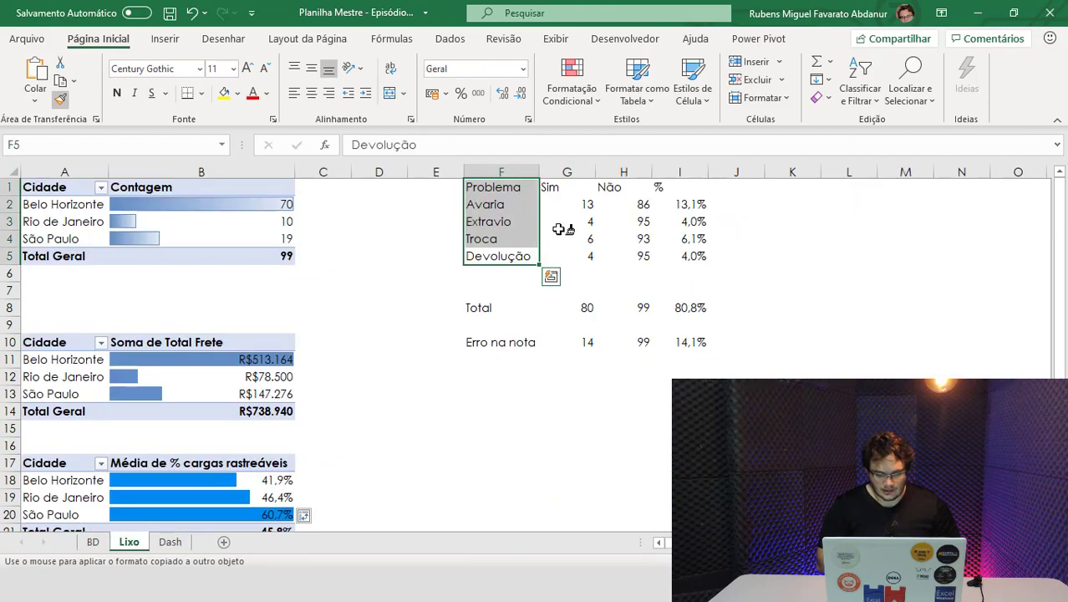
left_click(499, 307)
left_click(499, 342)
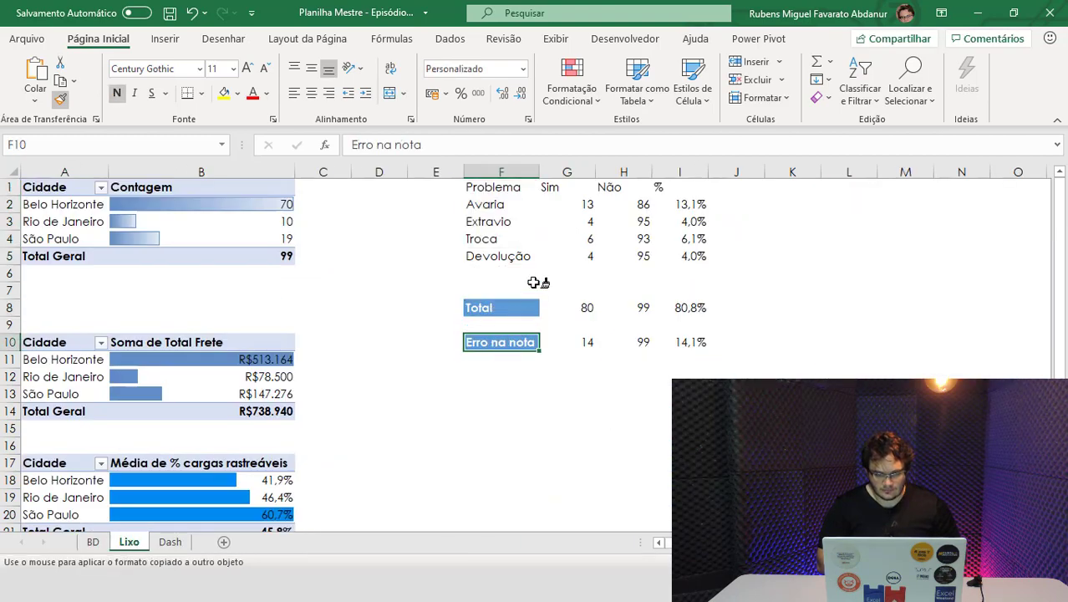
left_click_drag(512, 191, 502, 256)
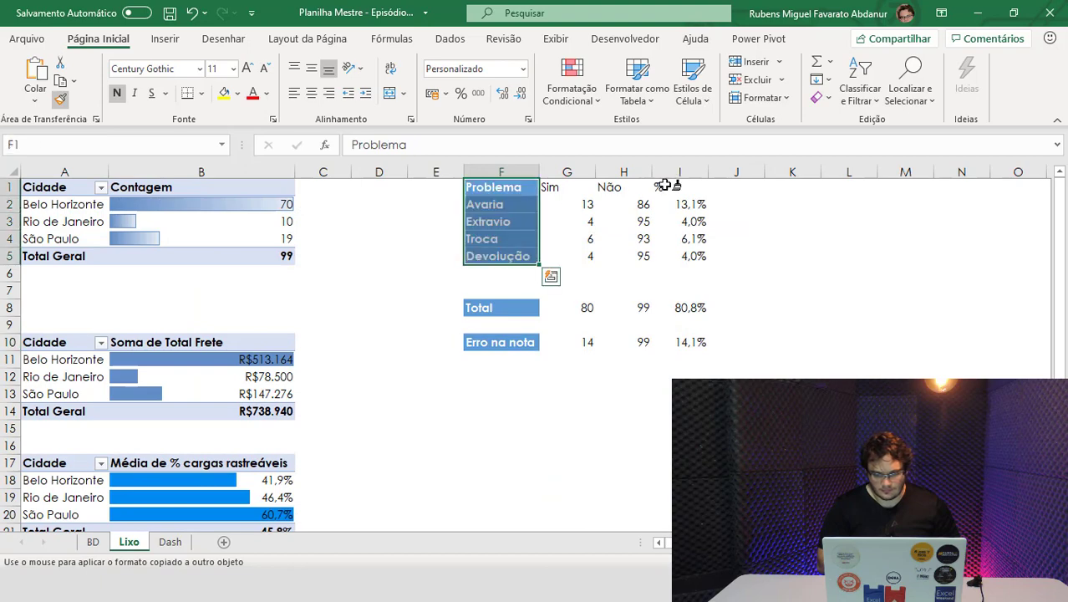
left_click(658, 185)
left_click_drag(657, 185, 572, 186)
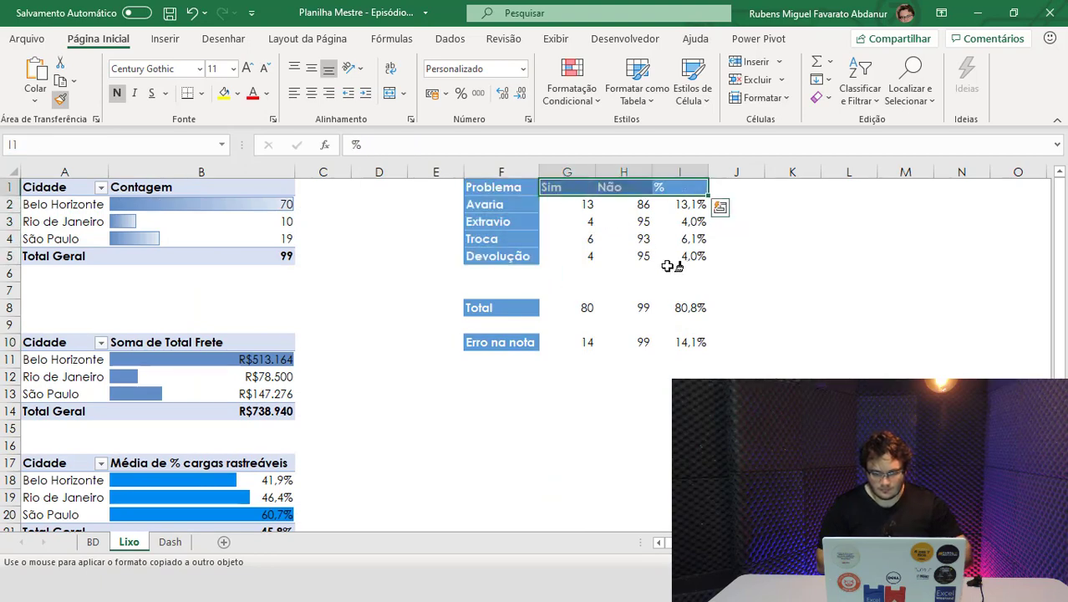
key("Escape")
Copy the BD data table's body style onto the problem counts and Total row.
left_click(641, 341)
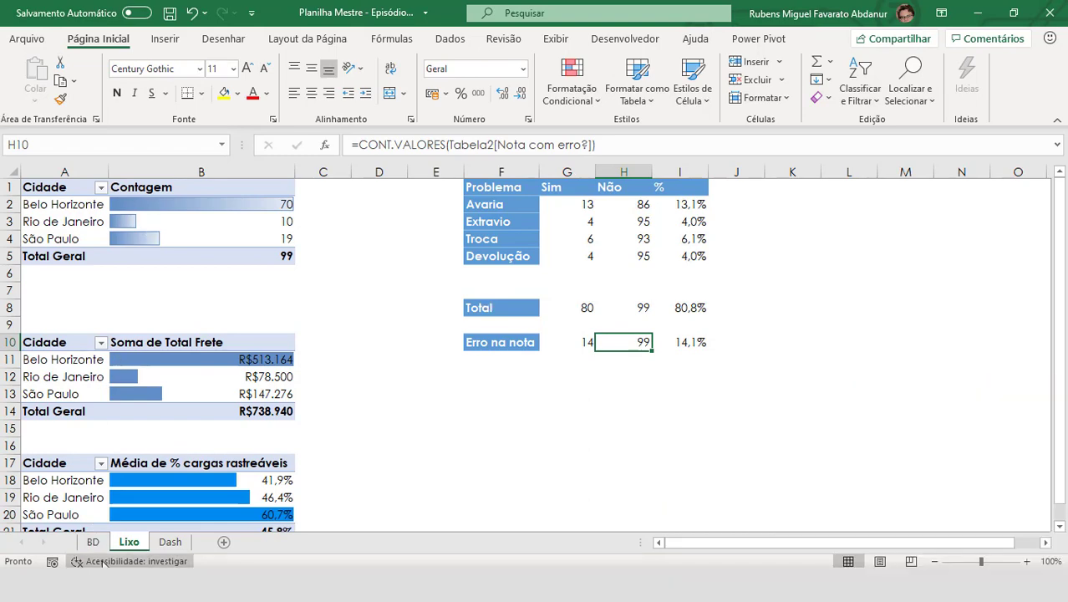
left_click(93, 542)
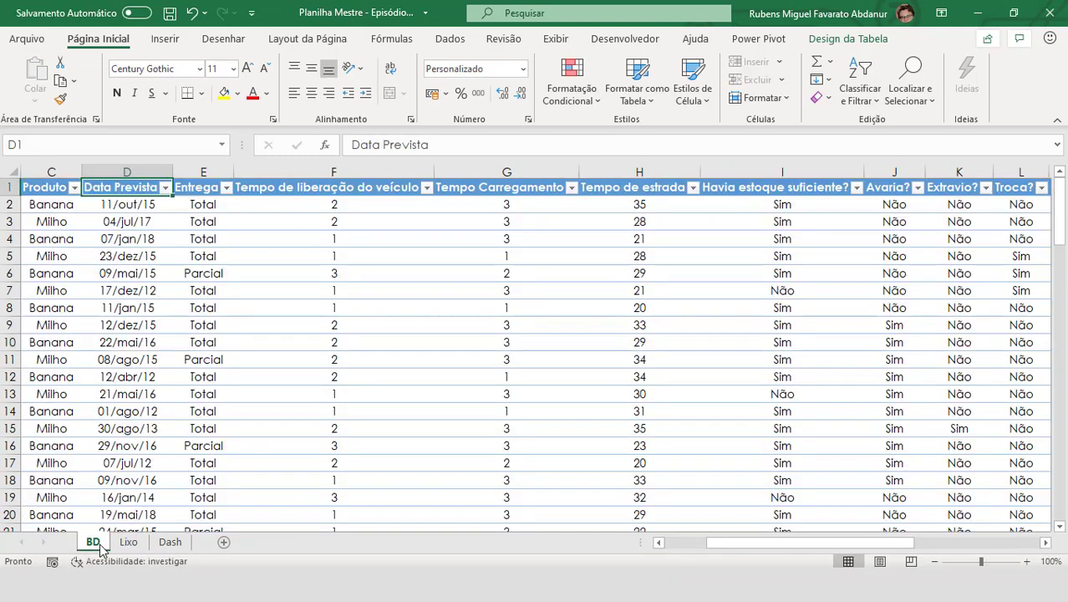
left_click(201, 273)
left_click(61, 98)
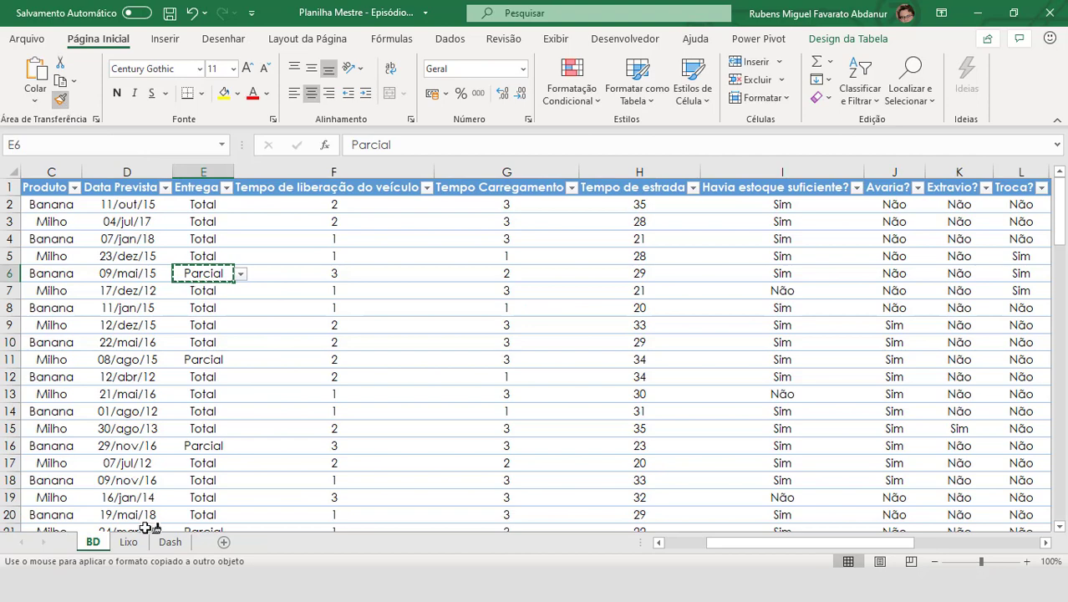
left_click(170, 542)
left_click(129, 542)
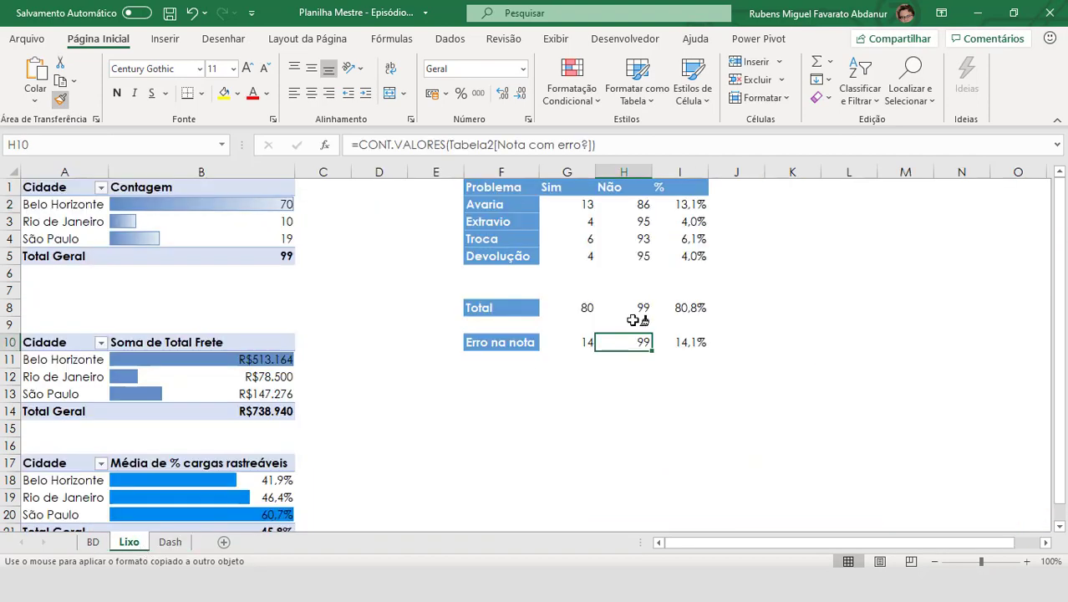
mouse_move(585, 203)
left_mouse_down()
mouse_move(690, 235)
mouse_move(691, 256)
left_mouse_up()
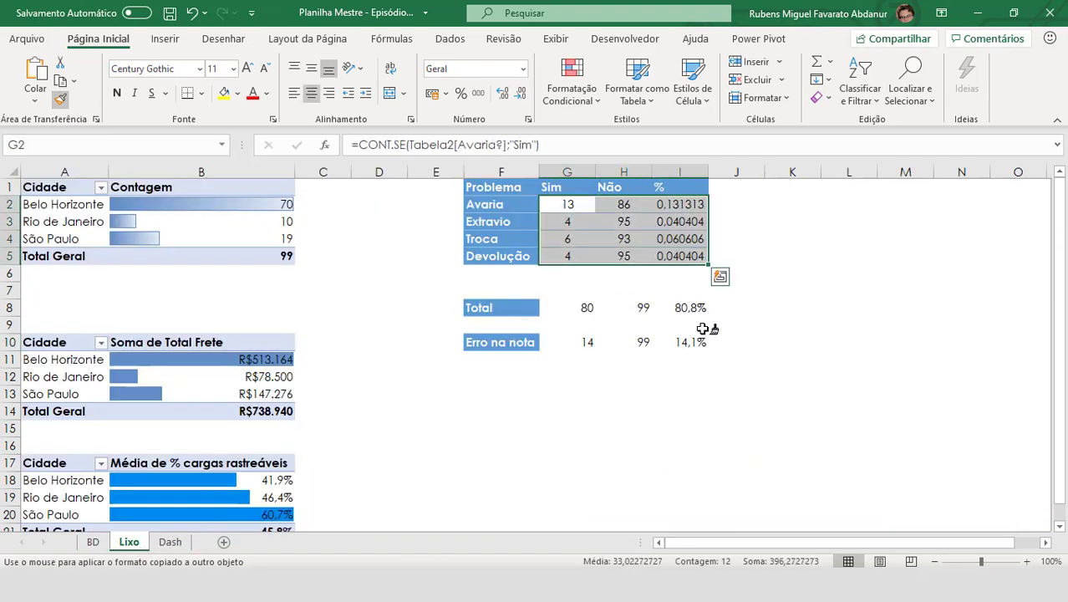
mouse_move(698, 307)
left_mouse_down()
mouse_move(593, 311)
mouse_move(680, 342)
left_mouse_up()
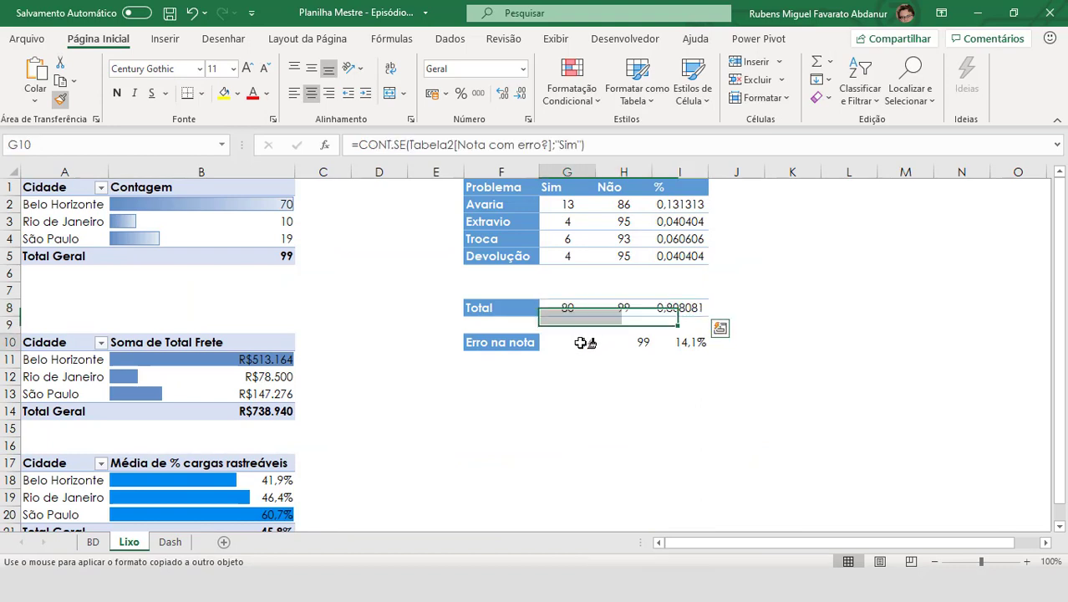
key("Escape")
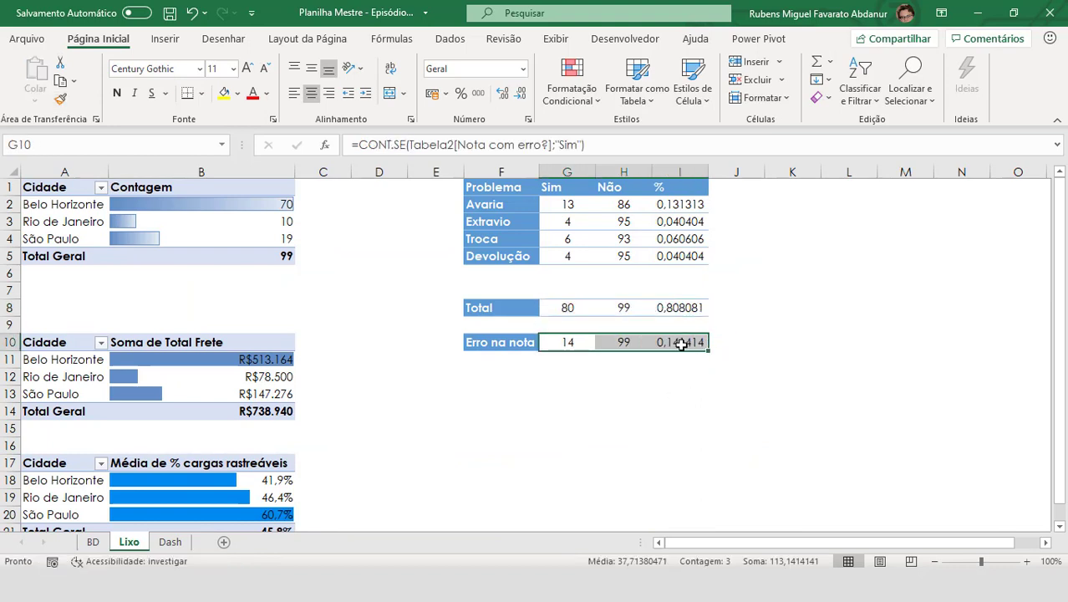
Format percentages I2:I5, I8 and I10 with one decimal, then return to the Dash sheet.
left_click(681, 344)
left_click(688, 307, "ctrl")
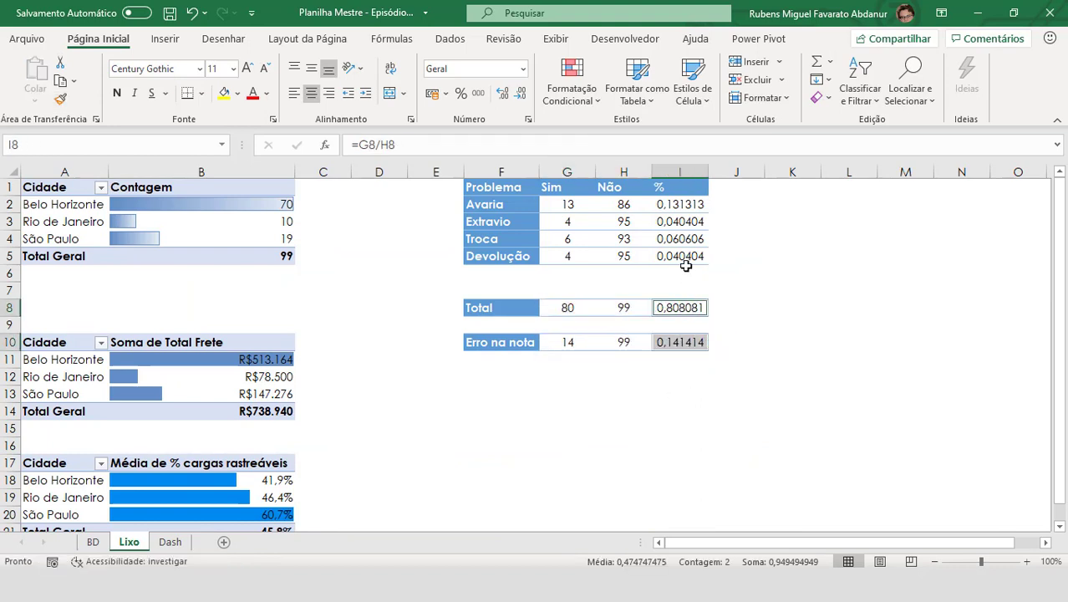
left_click_drag(685, 262, 683, 211)
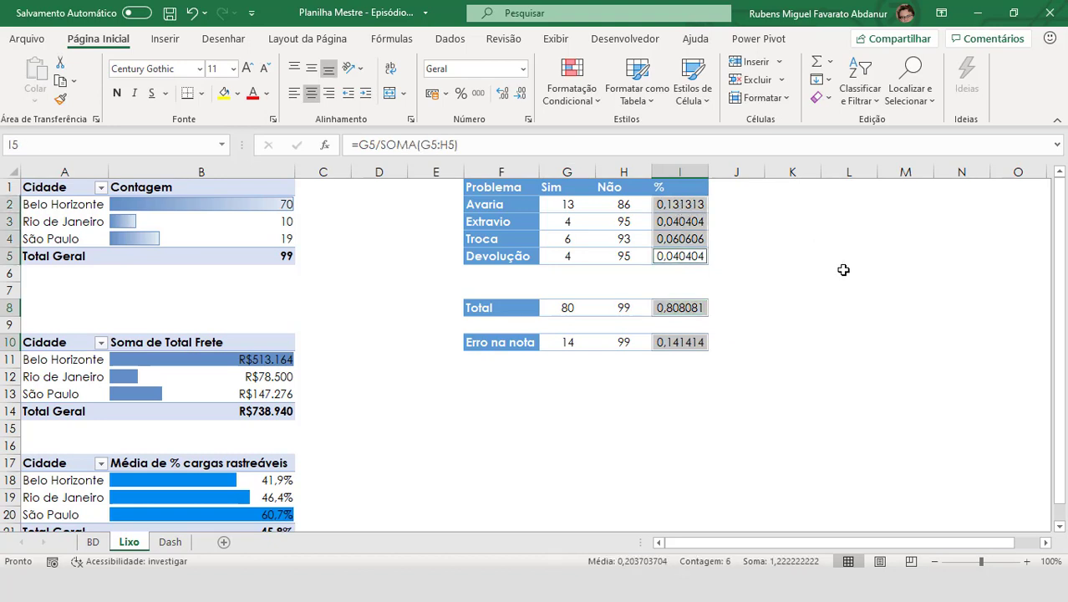
key("ctrl+shift+5")
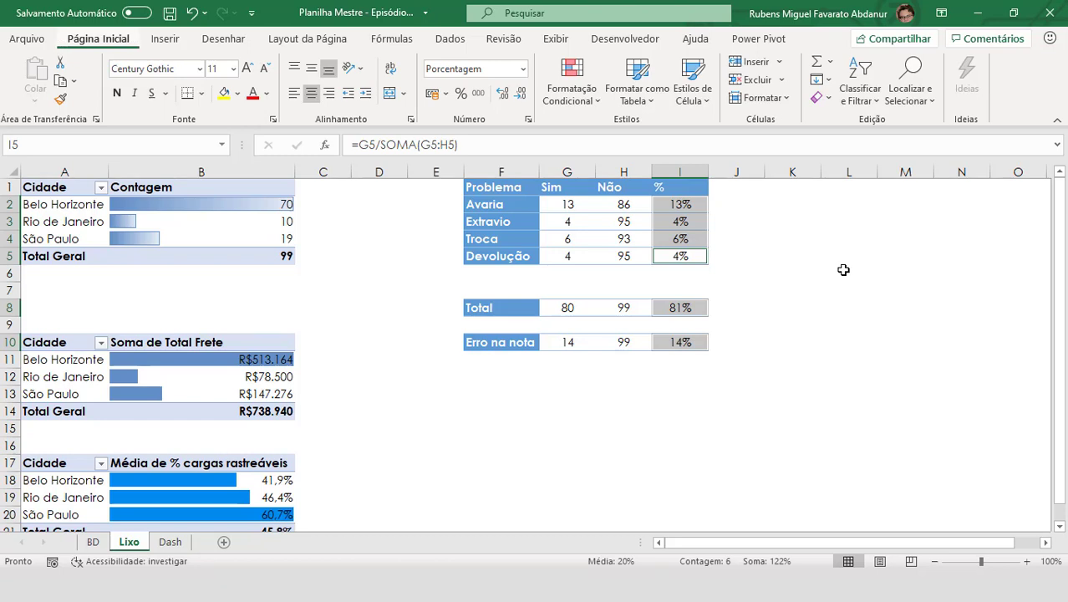
key("alt+h")
key("0")
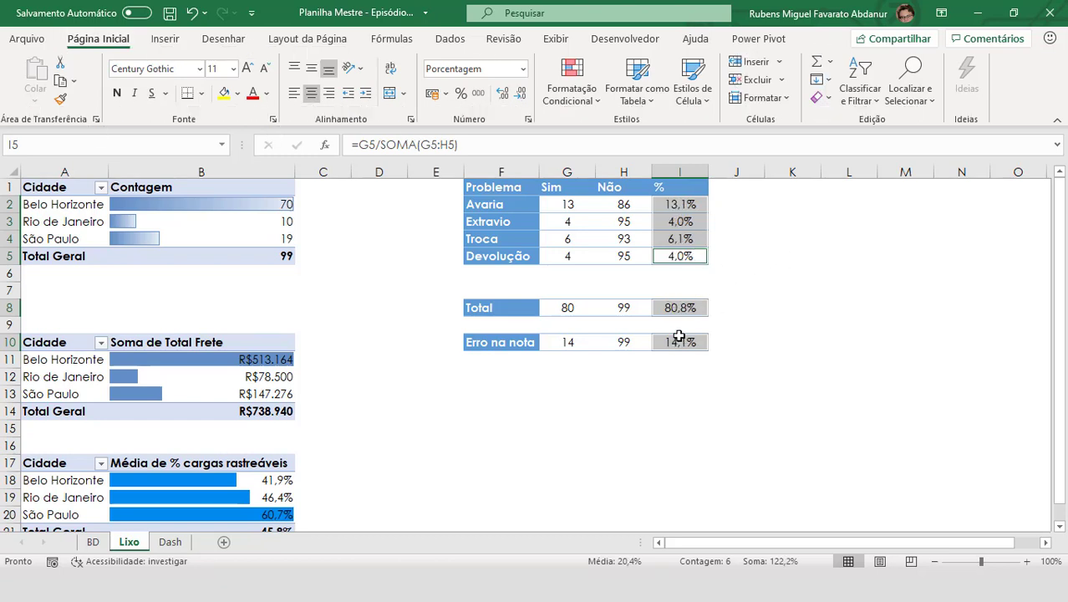
left_click(679, 340)
left_click(666, 189)
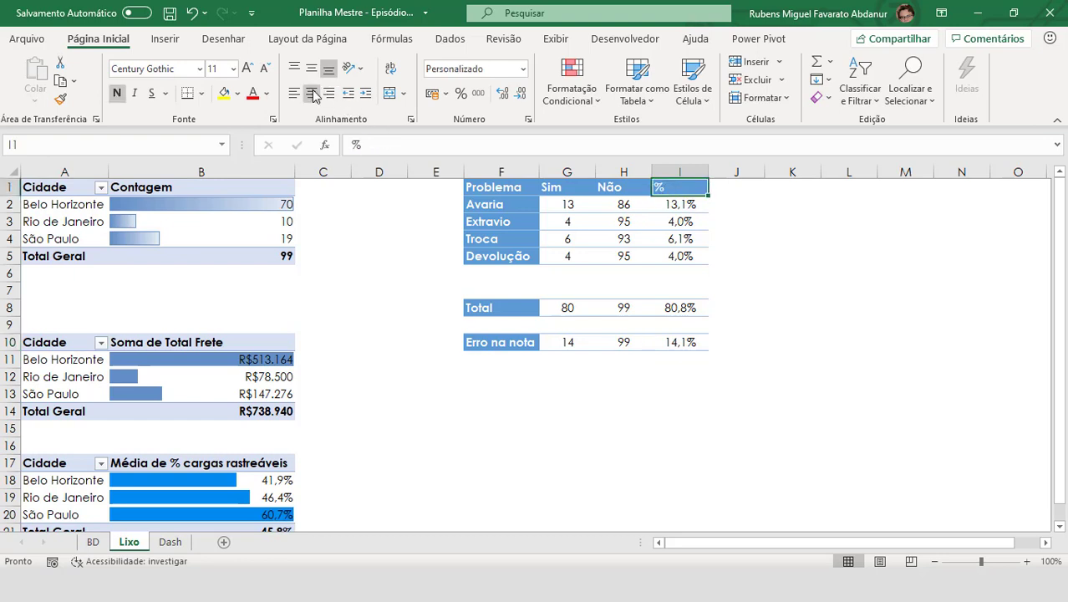
left_click(488, 377)
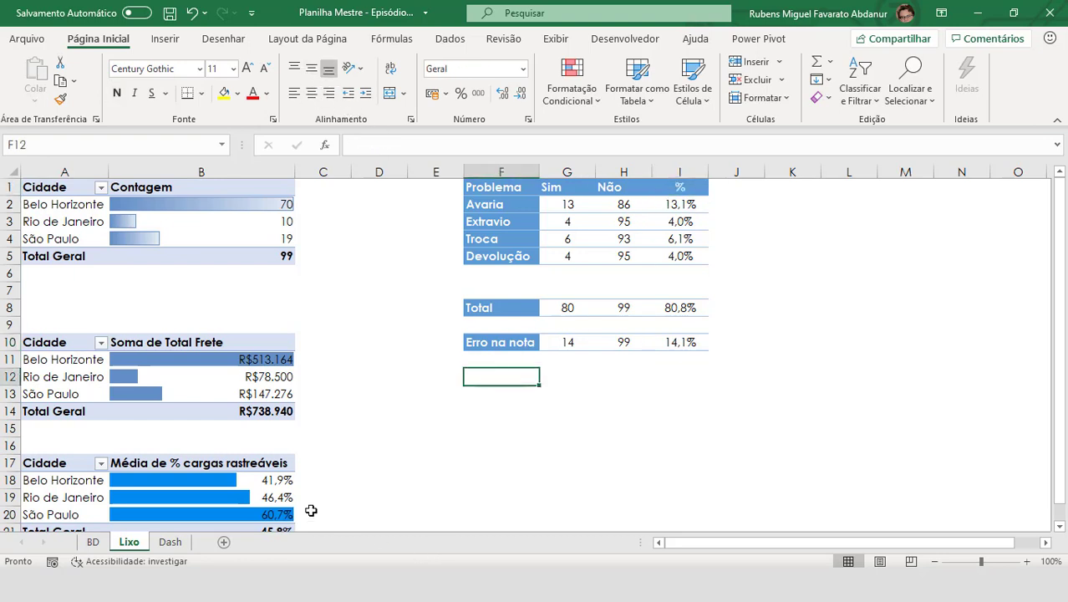
left_click(169, 541)
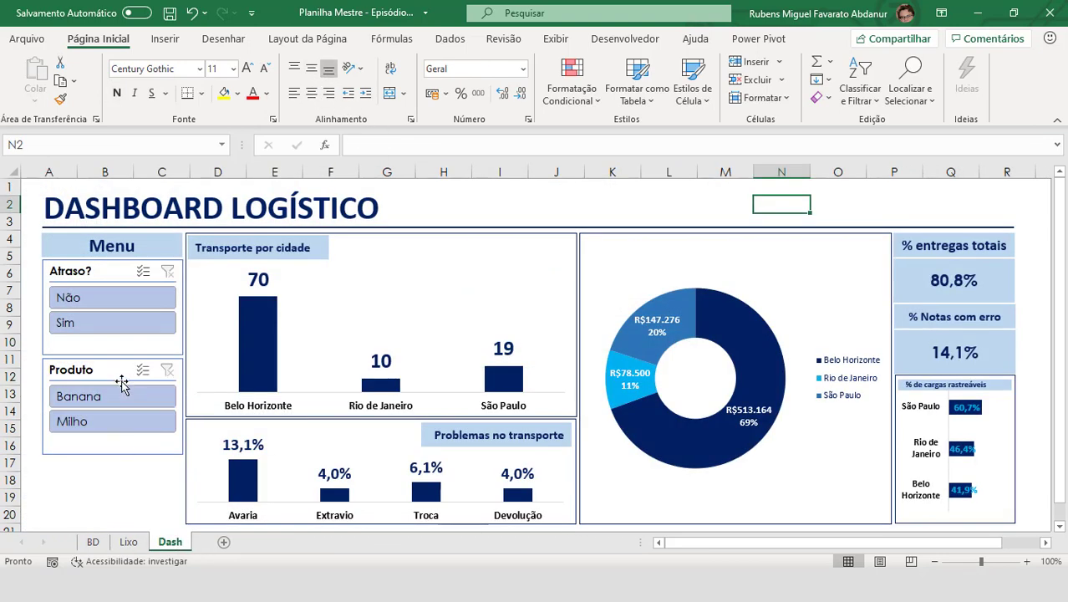
Set the slicers to show only non-delayed (Atraso? = Não) Banana shipments.
left_click(130, 305)
left_click(131, 322)
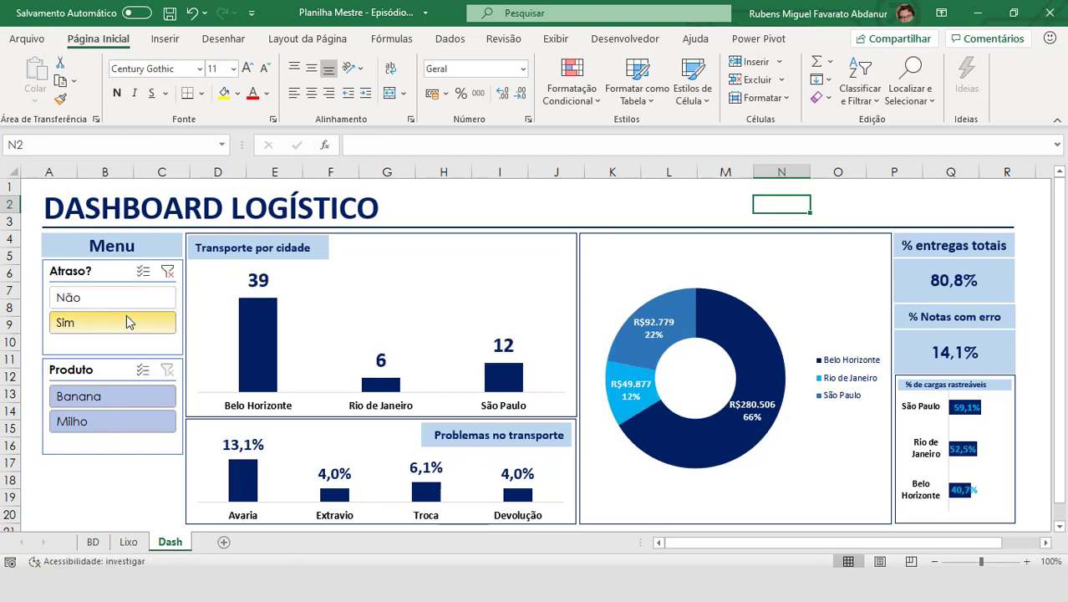
left_click(115, 415)
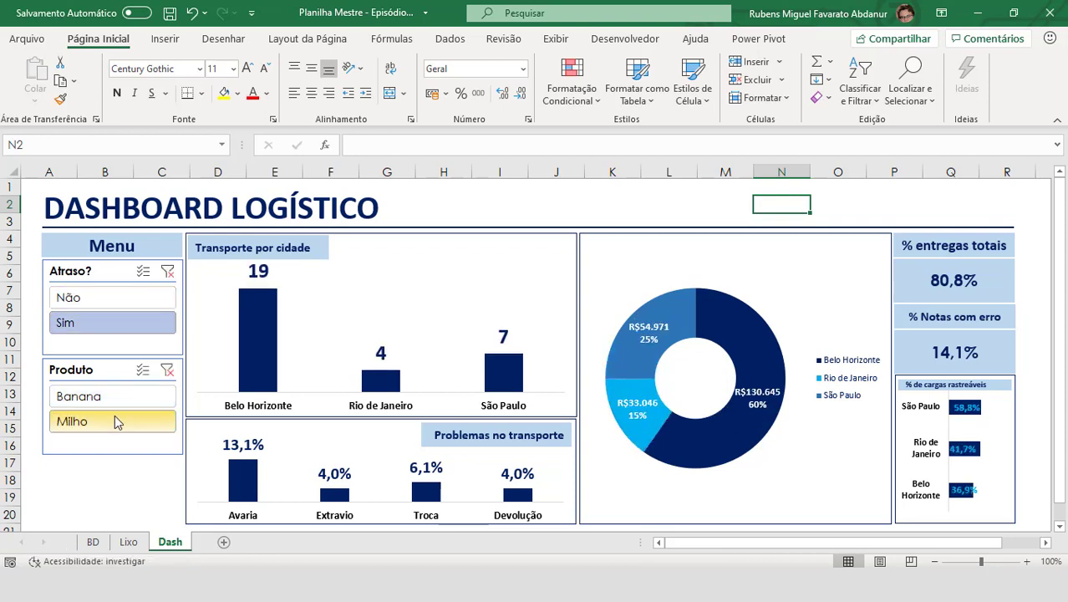
left_click(134, 301)
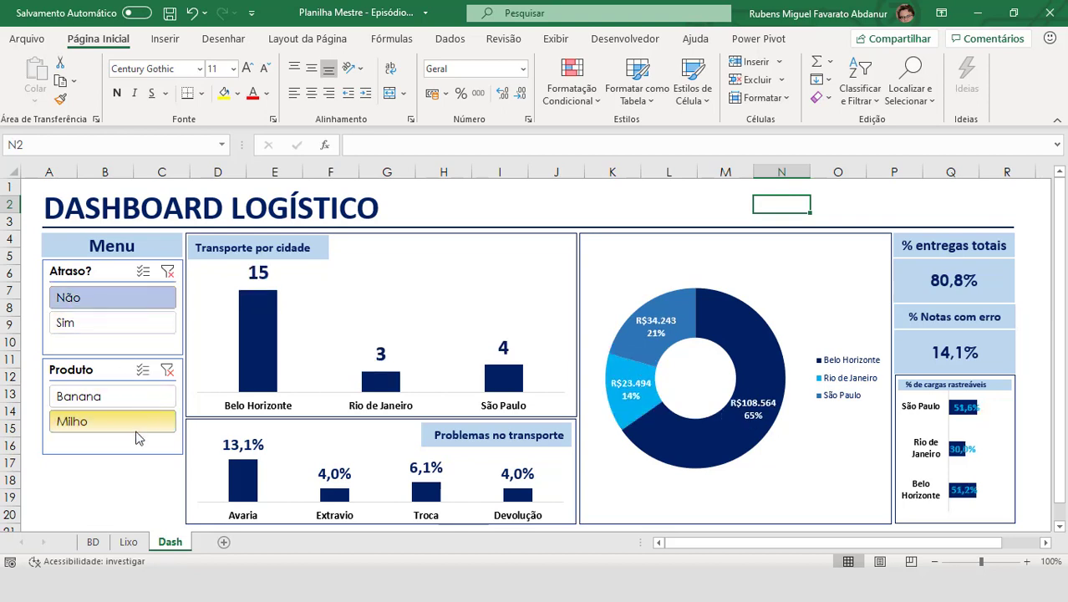
left_click(125, 399)
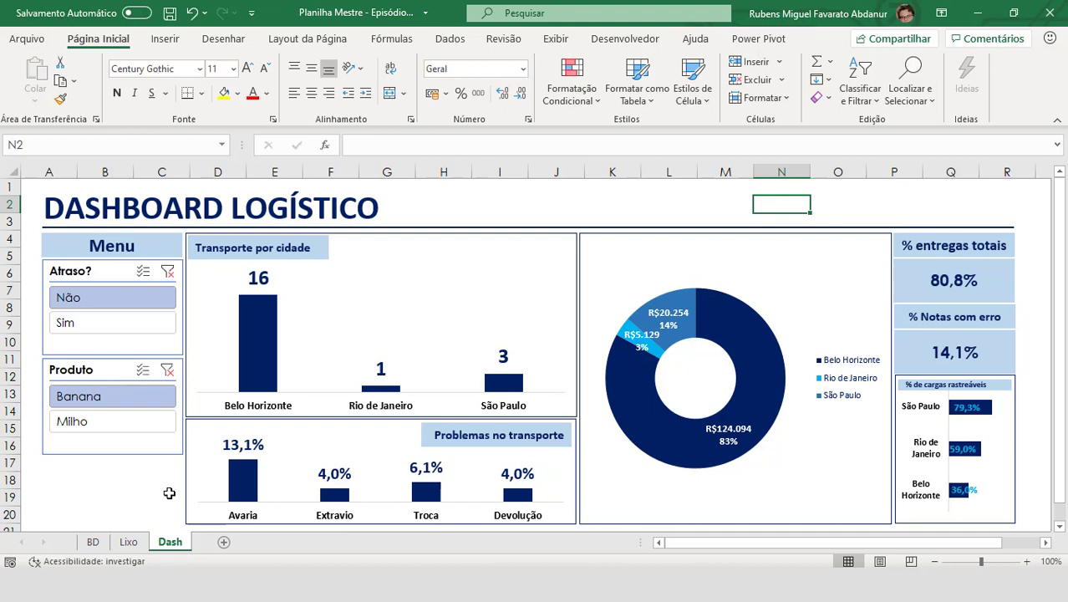
Move from the Dash sheet to the BD data sheet and scroll across its delivery table.
left_click(128, 541)
left_click(93, 543)
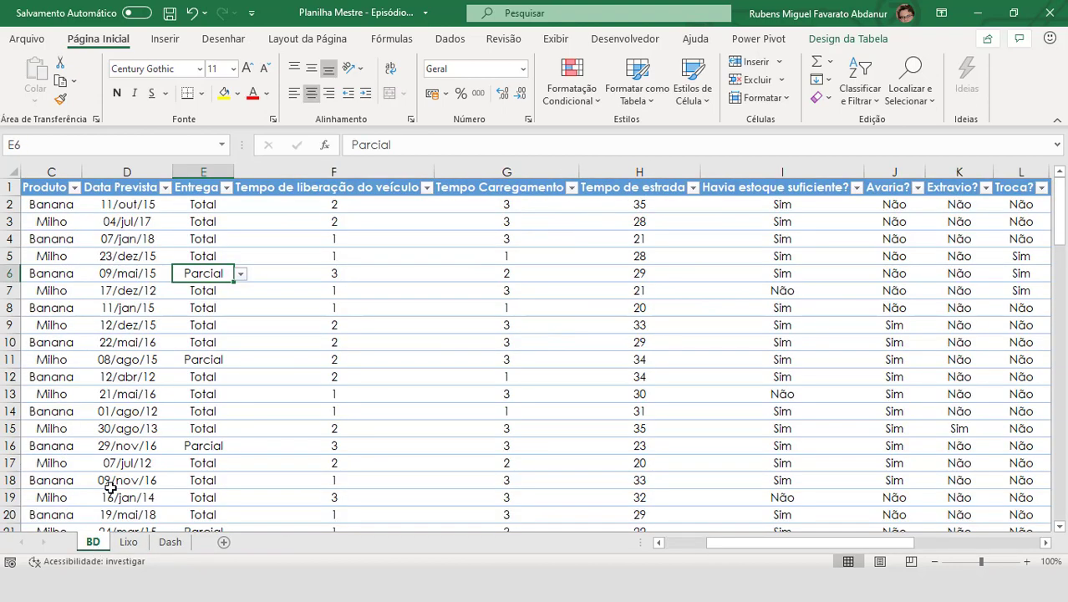
left_click(164, 542)
left_click_drag(160, 468, 56, 502)
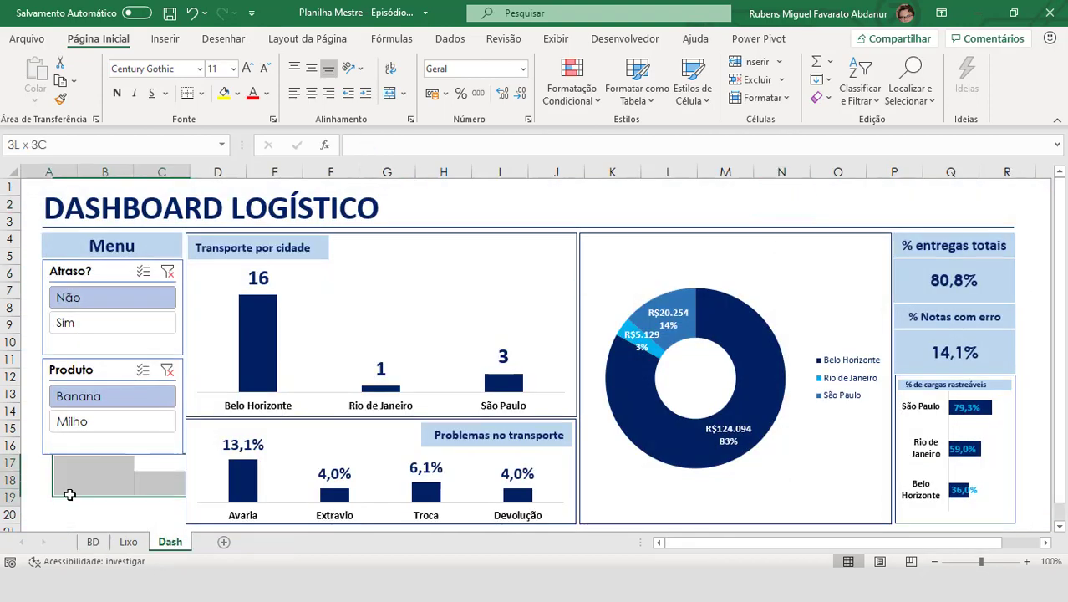
left_click(93, 541)
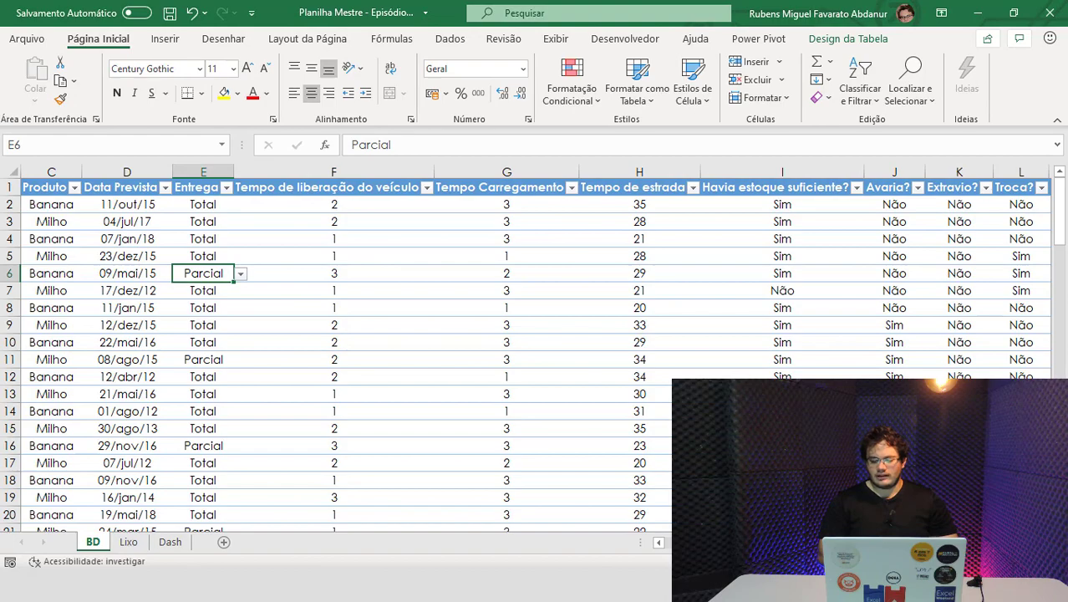
scroll(451, 407, "right", 2)
scroll(451, 407, "right", 5)
scroll(451, 407, "left", 8)
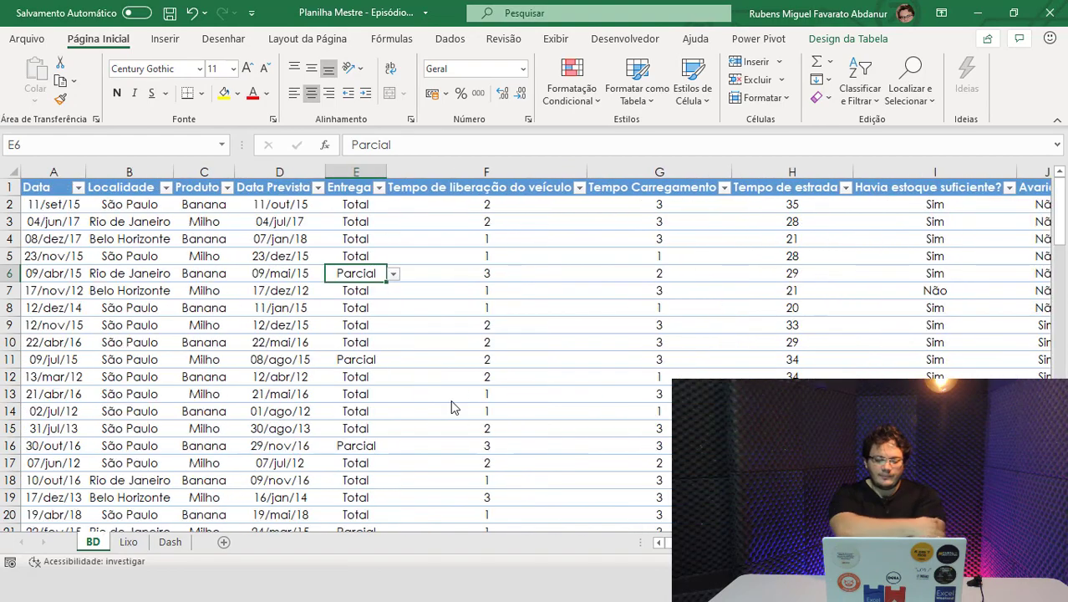